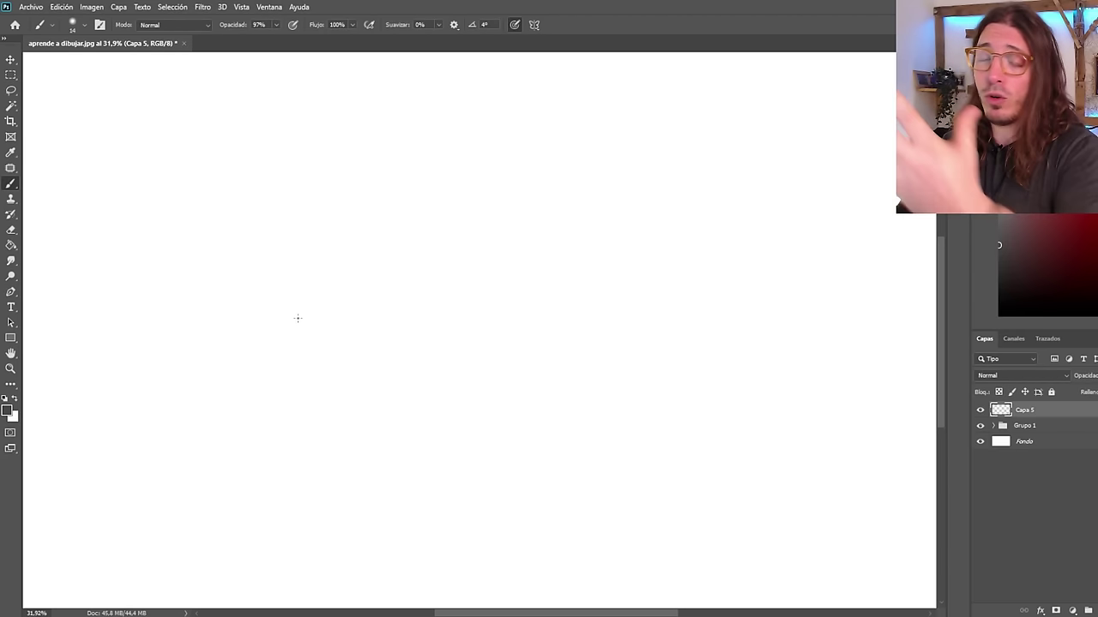
Sketch a sphere on the current layer with a curved vertical and a curved horizontal guide line.
{"action": "mouse_move", "coordinate": [252, 272]}
{"action": "left_mouse_down"}
{"action": "mouse_move", "coordinate": [306, 346]}
{"action": "mouse_move", "coordinate": [253, 257]}
{"action": "left_mouse_up"}
{"action": "mouse_move", "coordinate": [296, 208]}
{"action": "left_mouse_down"}
{"action": "mouse_move", "coordinate": [345, 294]}
{"action": "mouse_move", "coordinate": [328, 357]}
{"action": "mouse_move", "coordinate": [337, 343]}
{"action": "mouse_move", "coordinate": [319, 352]}
{"action": "left_mouse_up"}
{"action": "key", "text": "ctrl+z"}
{"action": "mouse_move", "coordinate": [385, 279]}
{"action": "left_mouse_down"}
{"action": "mouse_move", "coordinate": [259, 276]}
{"action": "mouse_move", "coordinate": [380, 282]}
{"action": "mouse_move", "coordinate": [369, 315]}
{"action": "left_mouse_up"}
{"action": "key", "text": "ctrl+z"}
{"action": "key", "text": "ctrl+z"}
{"action": "left_click_drag", "start_coordinate": [252, 274], "coordinate": [360, 321]}
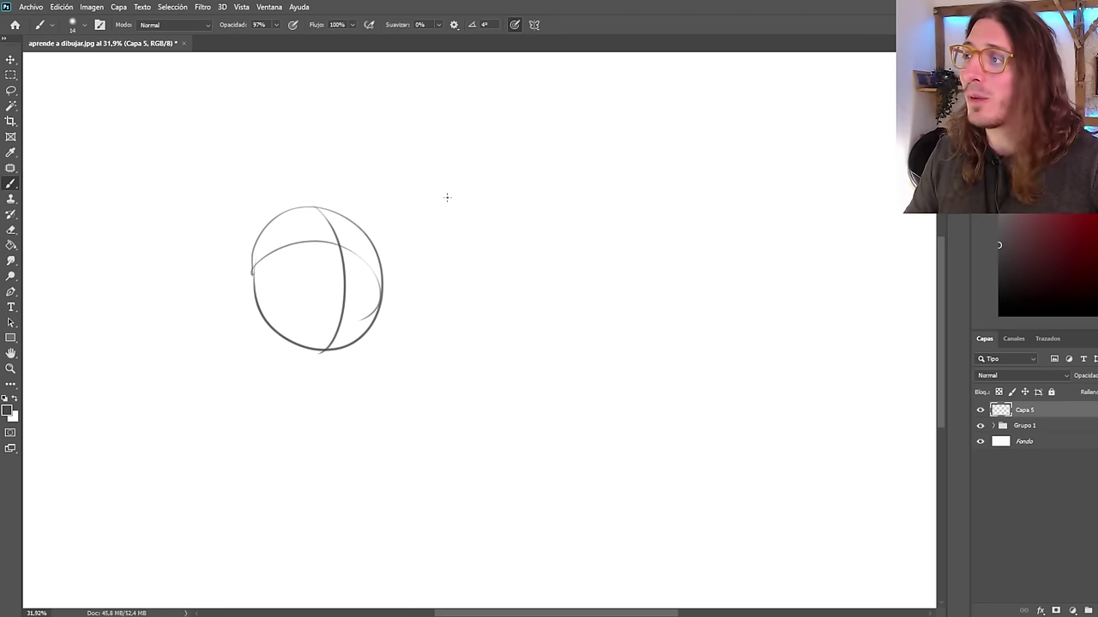
{"action": "scroll", "coordinate": [276, 316], "scroll_direction": "down", "scroll_amount": 3}
{"action": "scroll", "coordinate": [308, 294], "scroll_direction": "up", "scroll_amount": 3}
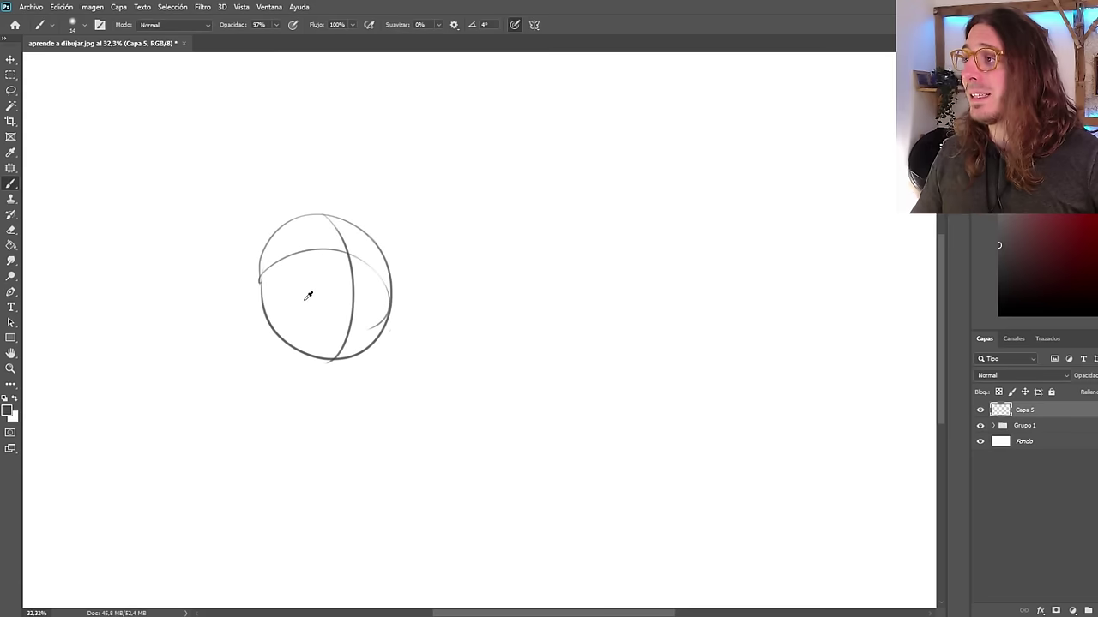
Sketch a slanted four-sided form beside the sphere and divide it with one vertical and one horizontal centre line.
{"action": "mouse_move", "coordinate": [600, 214]}
{"action": "left_mouse_down"}
{"action": "mouse_move", "coordinate": [678, 369]}
{"action": "mouse_move", "coordinate": [549, 385]}
{"action": "mouse_move", "coordinate": [494, 233]}
{"action": "mouse_move", "coordinate": [537, 406]}
{"action": "left_mouse_up"}
{"action": "left_click_drag", "start_coordinate": [559, 227], "coordinate": [606, 396]}
{"action": "left_click_drag", "start_coordinate": [499, 314], "coordinate": [624, 303]}
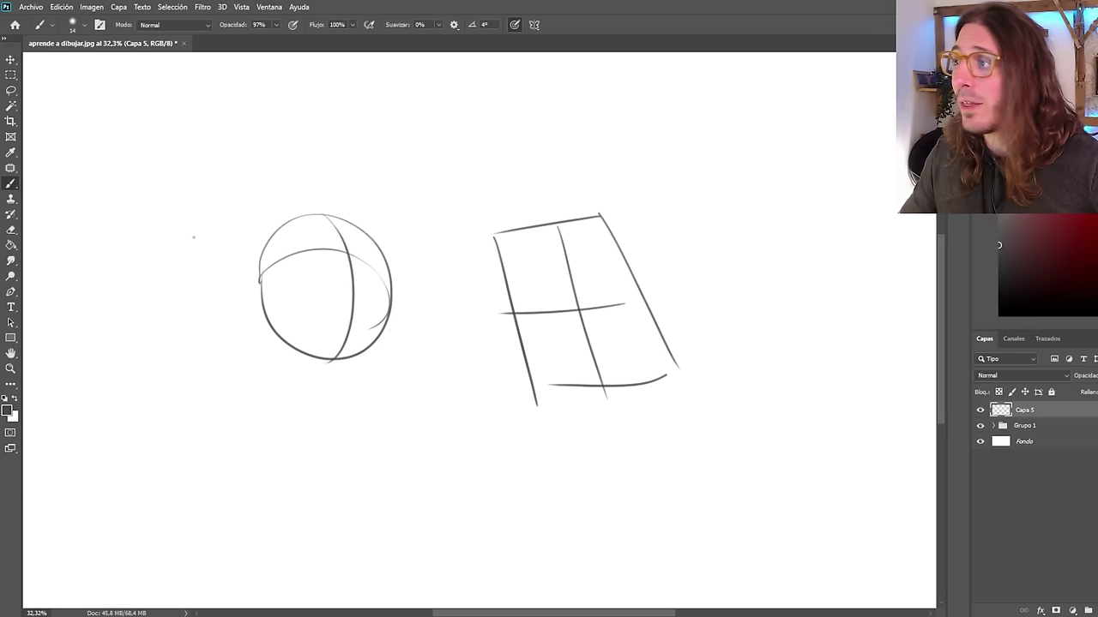
Draw a small side oval on the sphere and mark the opposite side plane with a curved cut line.
{"action": "scroll", "coordinate": [300, 230], "scroll_direction": "up", "scroll_amount": 2}
{"action": "mouse_move", "coordinate": [283, 211]}
{"action": "left_mouse_down"}
{"action": "mouse_move", "coordinate": [316, 288]}
{"action": "mouse_move", "coordinate": [246, 243]}
{"action": "mouse_move", "coordinate": [252, 293]}
{"action": "left_mouse_up"}
{"action": "key", "text": "ctrl+z"}
{"action": "left_click_drag", "start_coordinate": [350, 208], "coordinate": [420, 335]}
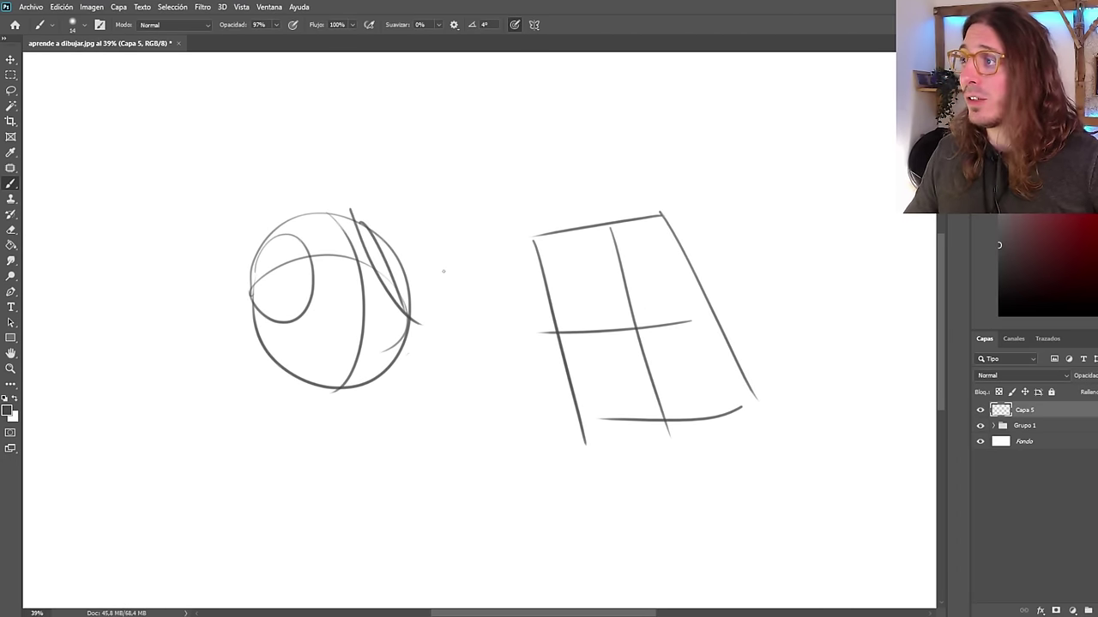
{"action": "mouse_move", "coordinate": [352, 208]}
{"action": "left_mouse_down"}
{"action": "mouse_move", "coordinate": [388, 234]}
{"action": "mouse_move", "coordinate": [416, 328]}
{"action": "left_mouse_up"}
{"action": "key", "text": "ctrl+0"}
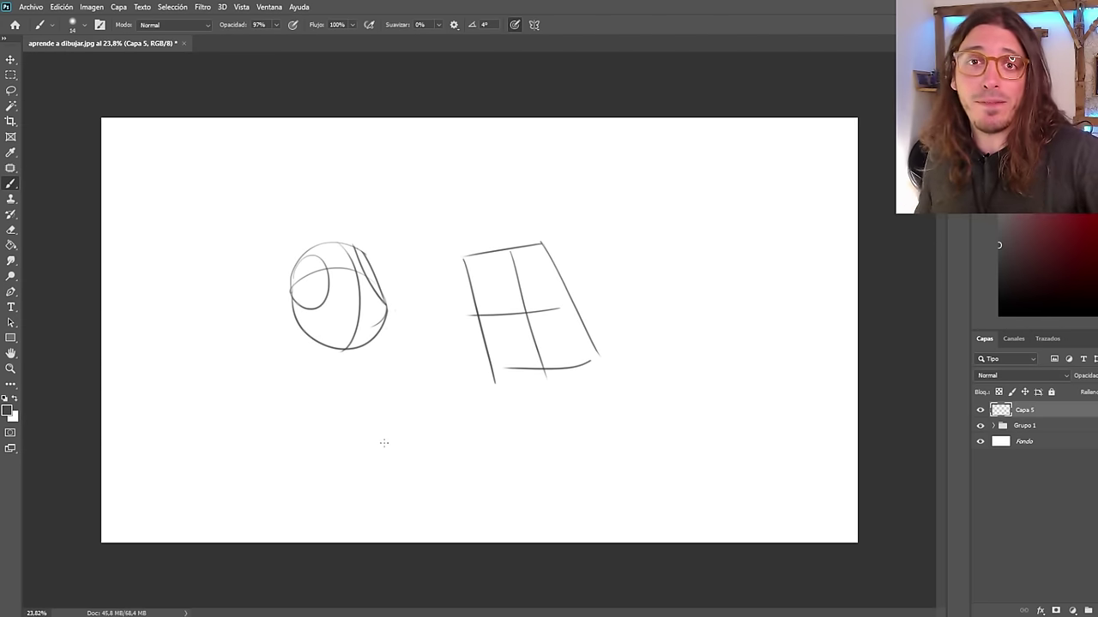
{"action": "scroll", "coordinate": [380, 315], "scroll_direction": "up", "scroll_amount": 3}
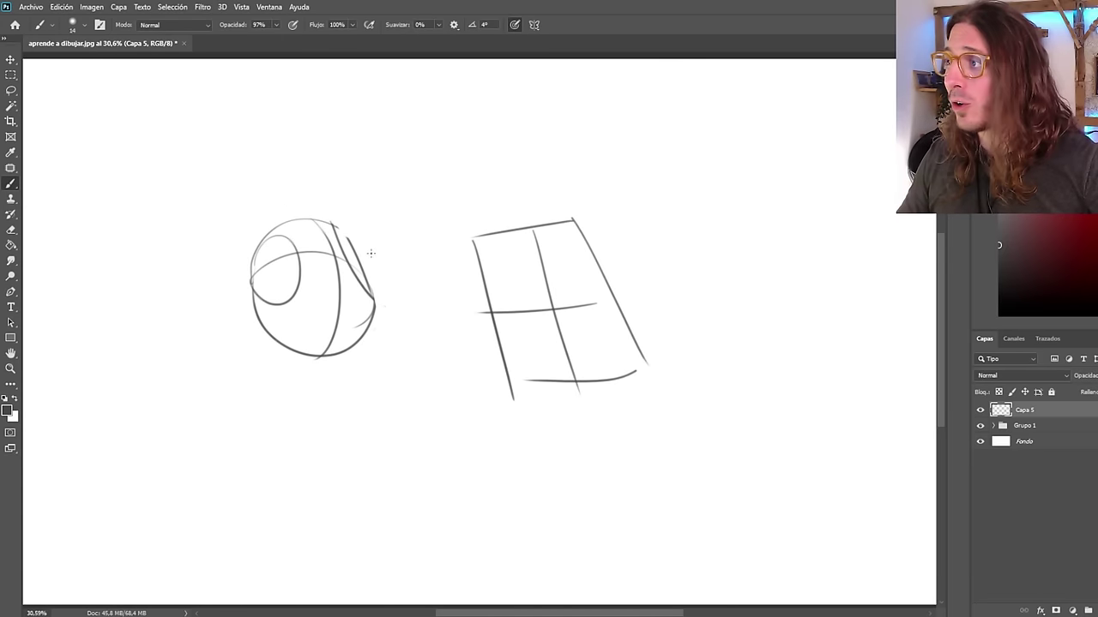
{"action": "scroll", "coordinate": [334, 331], "scroll_direction": "up", "scroll_amount": 1}
Delete the sketch layer and add a new empty layer above Grupo 1.
{"action": "key", "text": "Delete"}
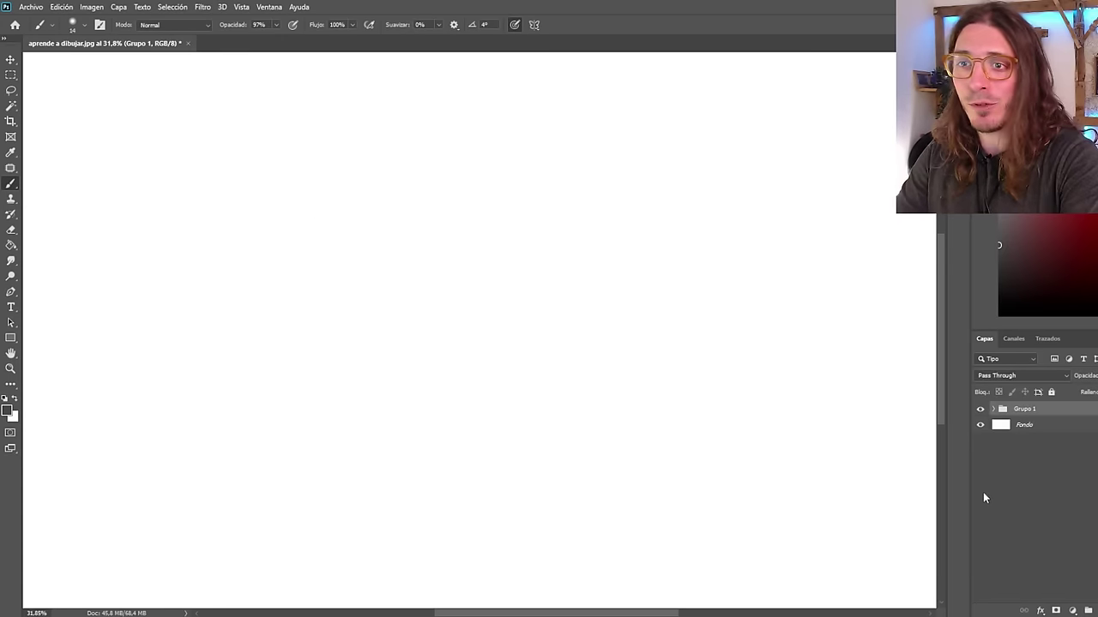
{"action": "left_click", "coordinate": [1097, 610]}
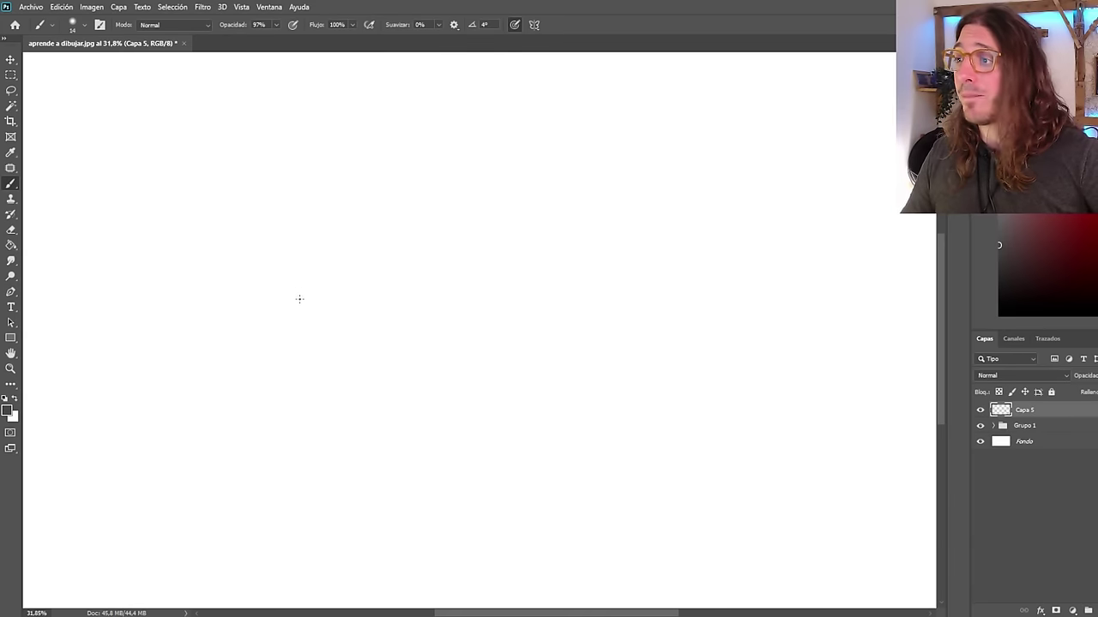
{"action": "scroll", "coordinate": [318, 321], "scroll_direction": "down", "scroll_amount": 3}
{"action": "scroll", "coordinate": [377, 308], "scroll_direction": "up", "scroll_amount": 3}
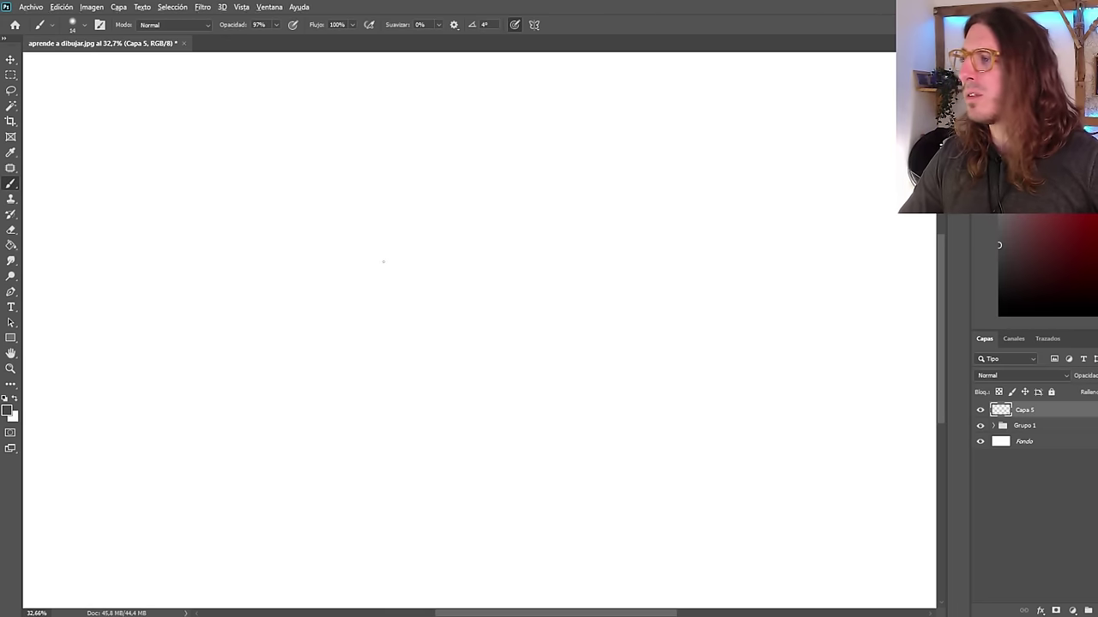
{"action": "scroll", "coordinate": [383, 262], "scroll_direction": "down", "scroll_amount": 3}
{"action": "scroll", "coordinate": [392, 246], "scroll_direction": "up", "scroll_amount": 2}
{"action": "left_click_drag", "start_coordinate": [412, 191], "coordinate": [485, 212]}
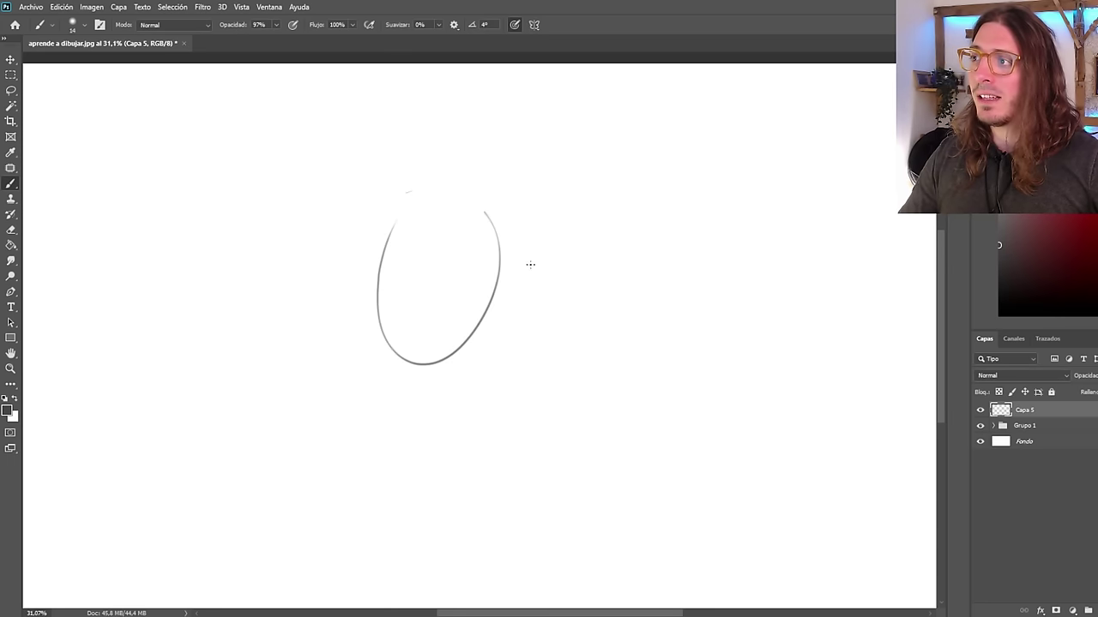
{"action": "key", "text": "ctrl+z"}
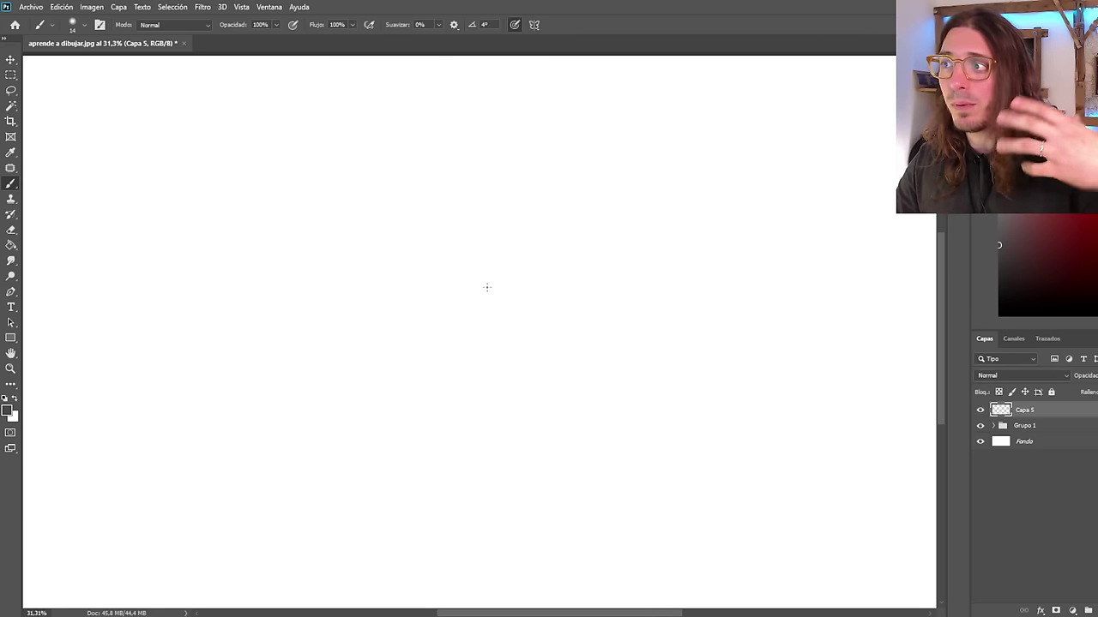
{"action": "scroll", "coordinate": [424, 242], "scroll_direction": "up", "scroll_amount": 1}
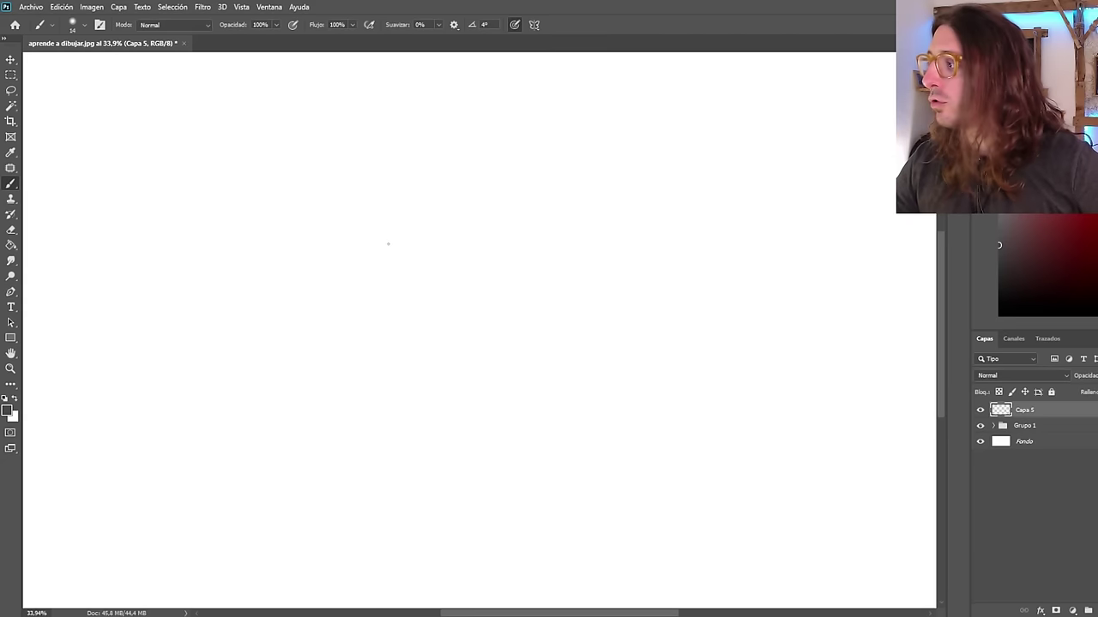
{"action": "left_click_drag", "start_coordinate": [381, 206], "coordinate": [375, 199]}
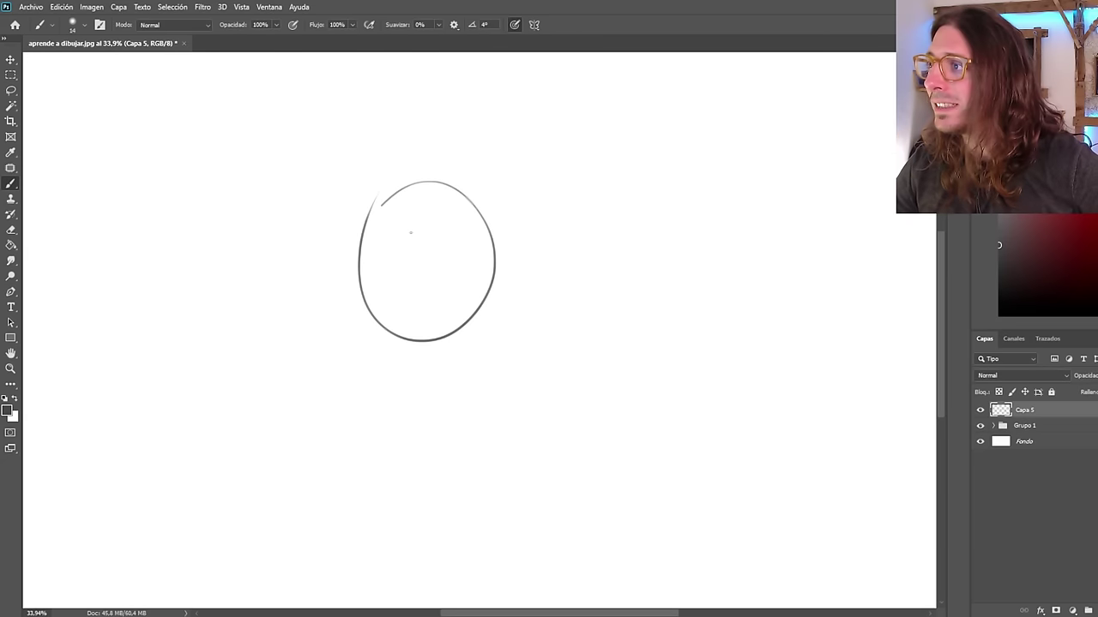
{"action": "key", "text": "ctrl+z"}
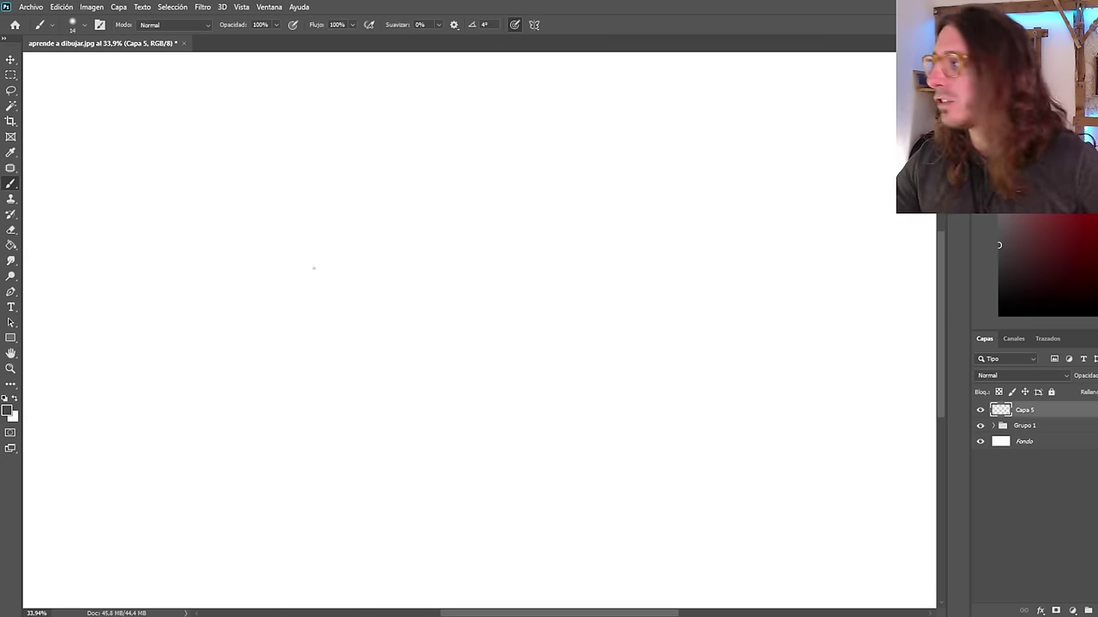
Set the brush opacity to 60%.
{"action": "left_click", "coordinate": [276, 26]}
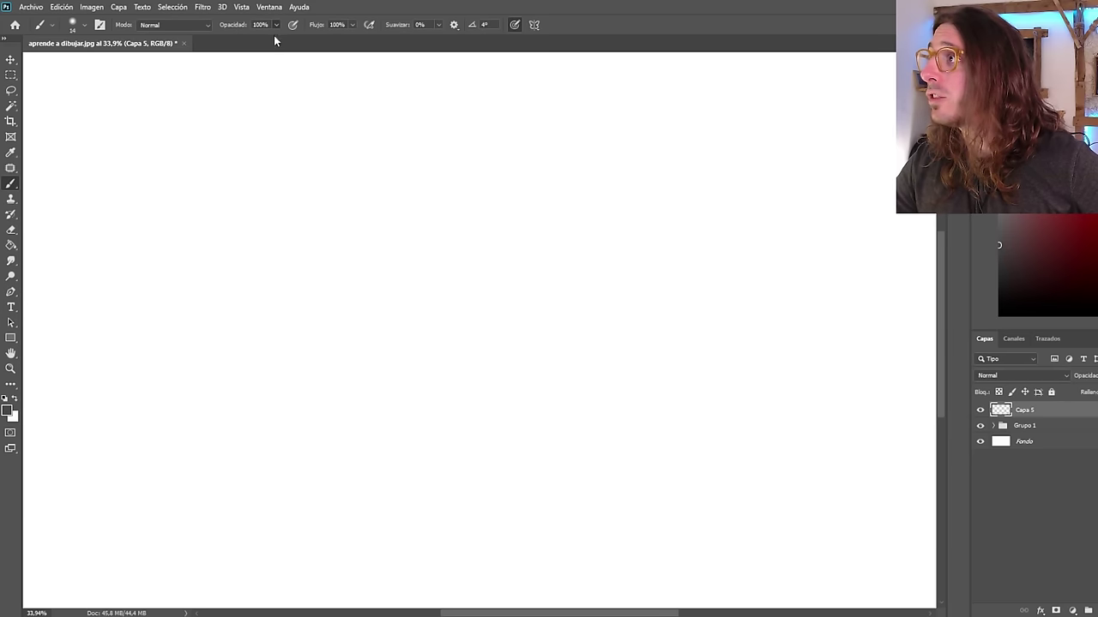
{"action": "mouse_move", "coordinate": [276, 42]}
{"action": "left_mouse_down"}
{"action": "mouse_move", "coordinate": [243, 45]}
{"action": "mouse_move", "coordinate": [257, 51]}
{"action": "left_mouse_up"}
{"action": "key", "text": "6"}
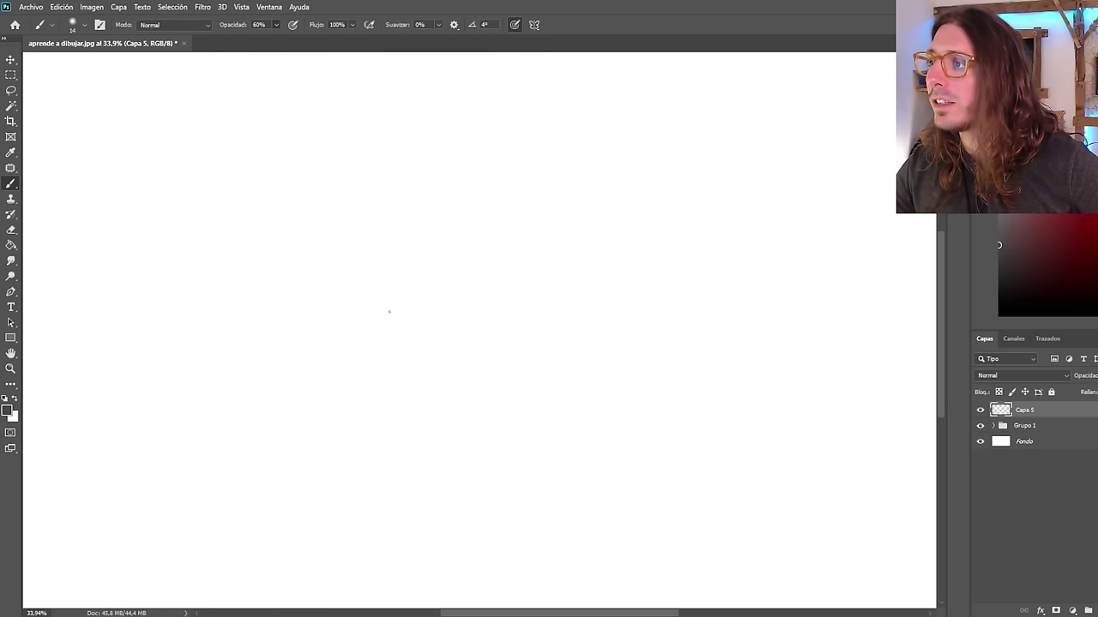
Sketch a large oval for the skull with a smaller side ellipse and a curved brow line across the face.
{"action": "left_click_drag", "start_coordinate": [378, 232], "coordinate": [390, 215]}
{"action": "key", "text": "ctrl+z"}
{"action": "mouse_move", "coordinate": [384, 253]}
{"action": "left_mouse_down"}
{"action": "mouse_move", "coordinate": [535, 257]}
{"action": "mouse_move", "coordinate": [381, 251]}
{"action": "mouse_move", "coordinate": [420, 352]}
{"action": "mouse_move", "coordinate": [372, 281]}
{"action": "mouse_move", "coordinate": [432, 208]}
{"action": "mouse_move", "coordinate": [418, 233]}
{"action": "left_mouse_up"}
{"action": "key", "text": "ctrl+z"}
{"action": "key", "text": "ctrl+z"}
{"action": "left_click_drag", "start_coordinate": [444, 290], "coordinate": [534, 297]}
{"action": "left_click_drag", "start_coordinate": [462, 302], "coordinate": [535, 296]}
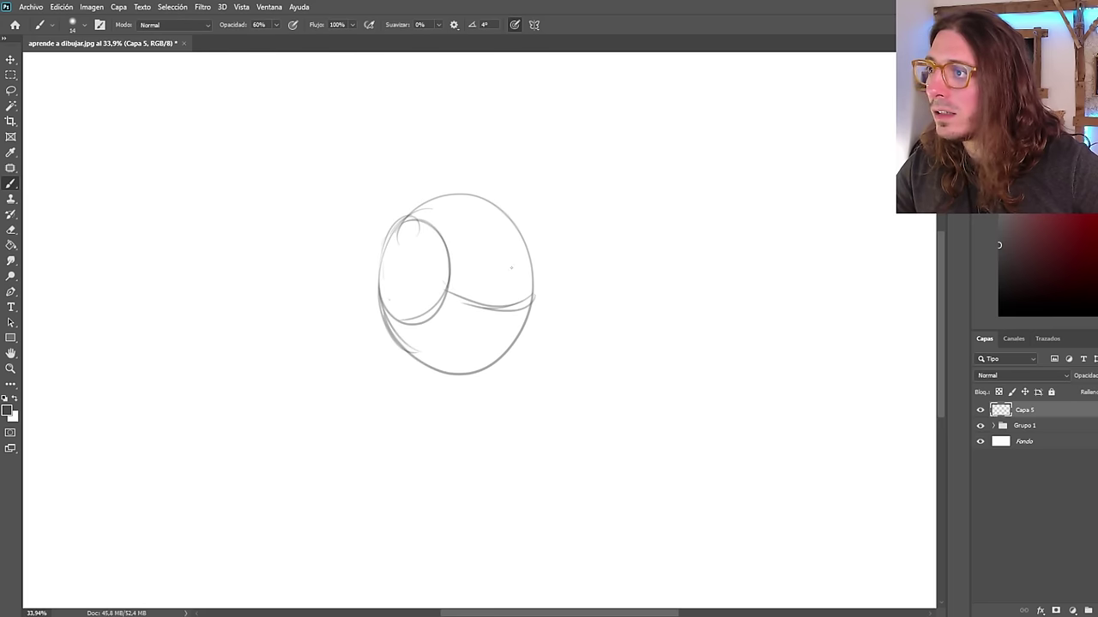
Add a curved vertical face centre line, then tapering jaw lines with small circles at the chin and the far cheek.
{"action": "left_click_drag", "start_coordinate": [503, 205], "coordinate": [470, 374]}
{"action": "mouse_move", "coordinate": [420, 218]}
{"action": "left_mouse_down"}
{"action": "mouse_move", "coordinate": [403, 319]}
{"action": "mouse_move", "coordinate": [438, 386]}
{"action": "mouse_move", "coordinate": [474, 384]}
{"action": "mouse_move", "coordinate": [509, 322]}
{"action": "left_mouse_up"}
{"action": "scroll", "coordinate": [397, 253], "scroll_direction": "down", "scroll_amount": 2}
{"action": "scroll", "coordinate": [509, 322], "scroll_direction": "up", "scroll_amount": 1}
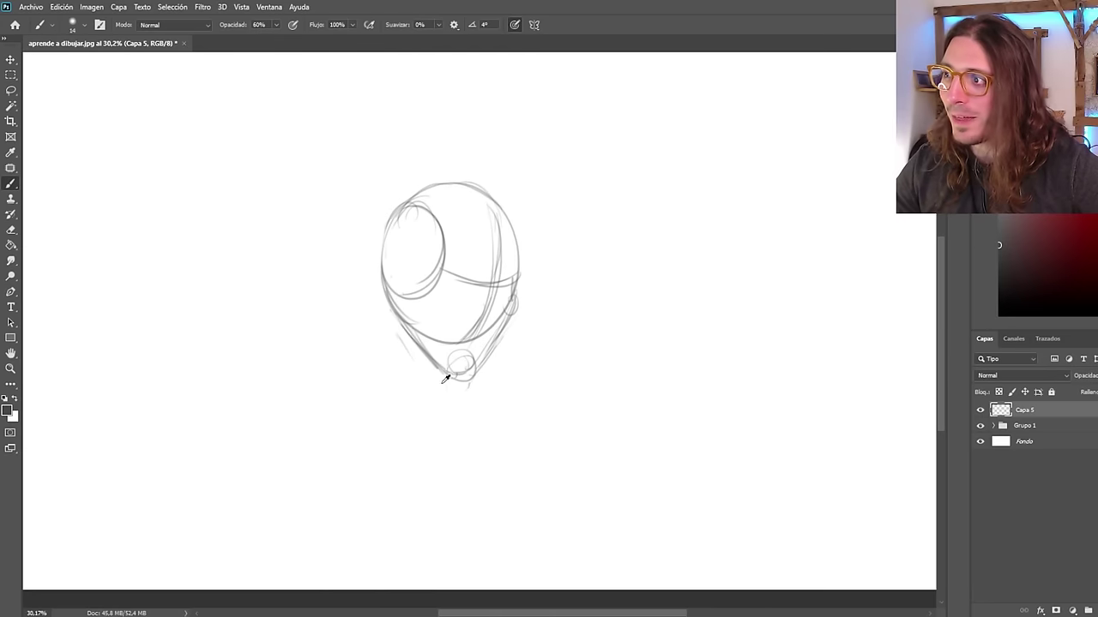
{"action": "scroll", "coordinate": [492, 346], "scroll_direction": "down", "scroll_amount": 2}
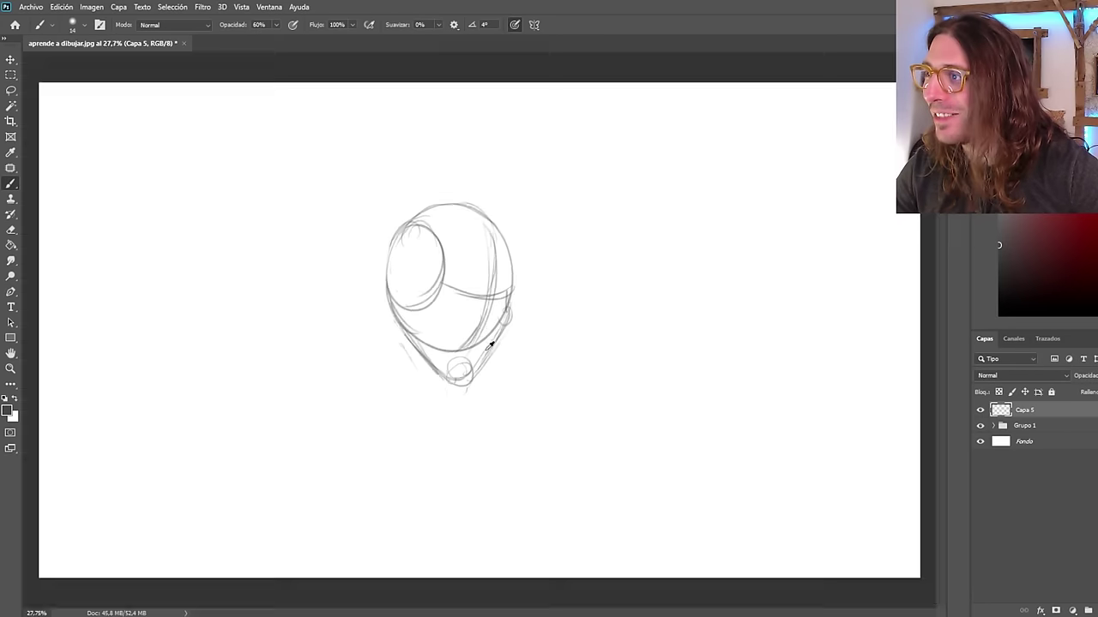
{"action": "scroll", "coordinate": [492, 345], "scroll_direction": "up", "scroll_amount": 2}
{"action": "mouse_move", "coordinate": [452, 364]}
{"action": "left_mouse_down"}
{"action": "mouse_move", "coordinate": [474, 388]}
{"action": "mouse_move", "coordinate": [441, 391]}
{"action": "left_mouse_up"}
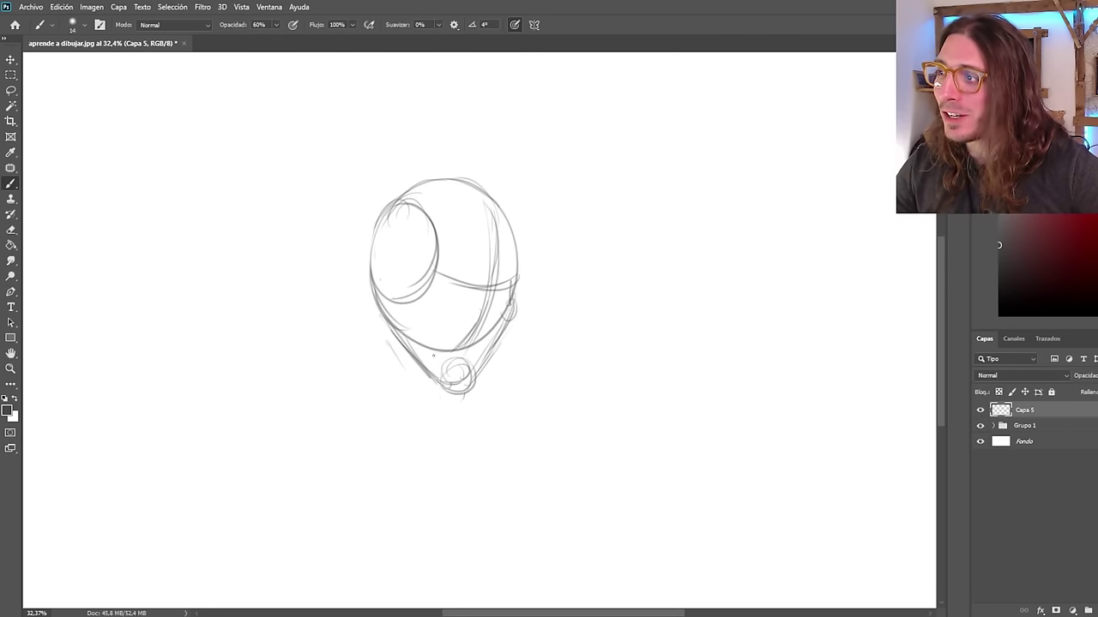
{"action": "key", "text": "ctrl+z"}
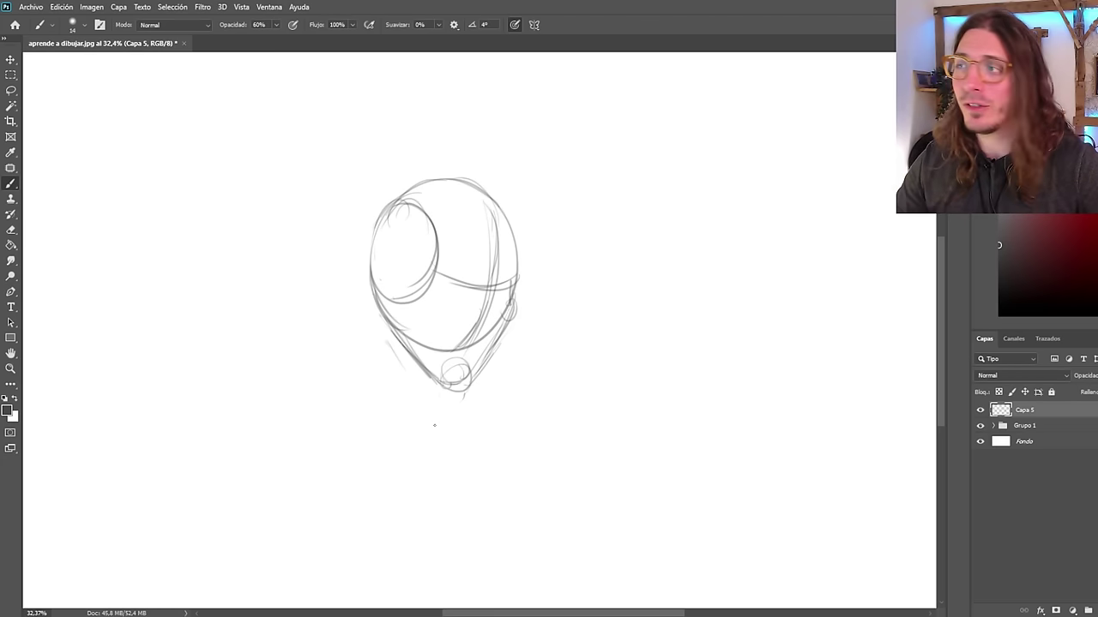
{"action": "scroll", "coordinate": [242, 233], "scroll_direction": "up", "scroll_amount": 1}
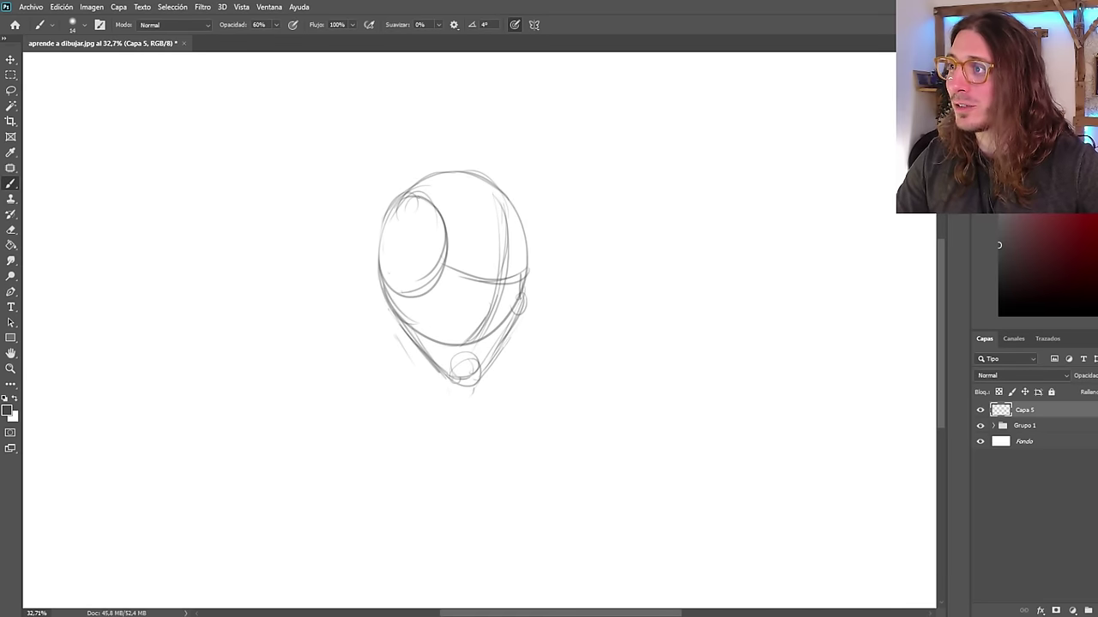
{"action": "scroll", "coordinate": [422, 378], "scroll_direction": "up", "scroll_amount": 1}
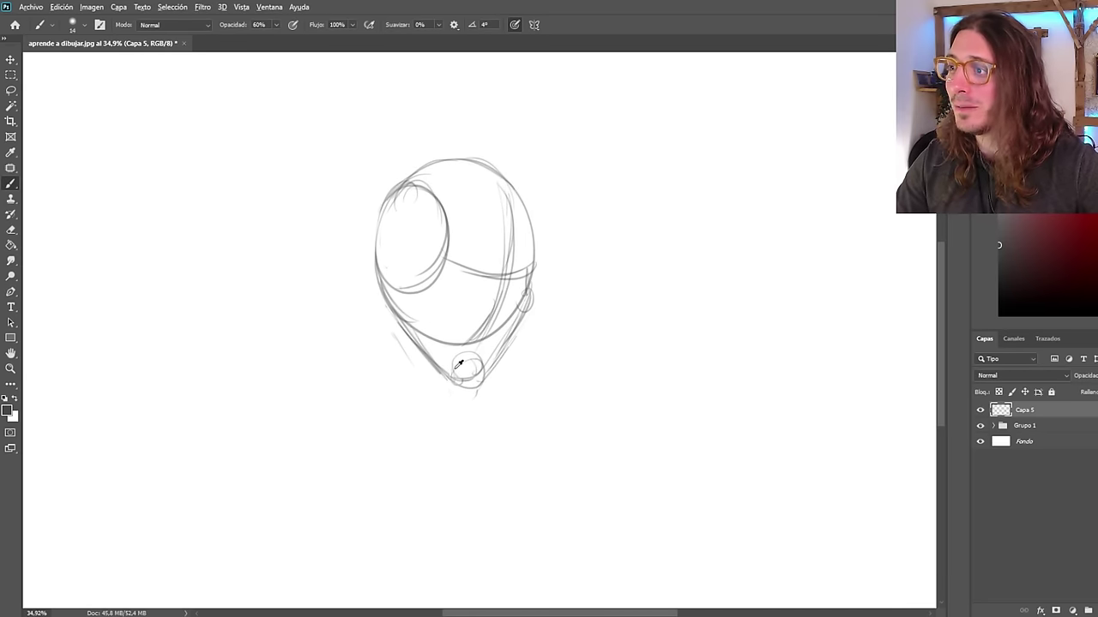
Sketch a small circle and a slanted curved box beside the head, with crossing centre lines on the box.
{"action": "scroll", "coordinate": [245, 215], "scroll_direction": "down", "scroll_amount": 1}
{"action": "mouse_move", "coordinate": [153, 177]}
{"action": "left_mouse_down"}
{"action": "mouse_move", "coordinate": [209, 204]}
{"action": "mouse_move", "coordinate": [147, 204]}
{"action": "left_mouse_up"}
{"action": "mouse_move", "coordinate": [201, 285]}
{"action": "left_mouse_down"}
{"action": "mouse_move", "coordinate": [257, 208]}
{"action": "mouse_move", "coordinate": [305, 244]}
{"action": "left_mouse_up"}
{"action": "key", "text": "ctrl+z"}
{"action": "left_click_drag", "start_coordinate": [257, 207], "coordinate": [307, 211]}
{"action": "mouse_move", "coordinate": [307, 216]}
{"action": "left_mouse_down"}
{"action": "mouse_move", "coordinate": [231, 309]}
{"action": "mouse_move", "coordinate": [189, 287]}
{"action": "mouse_move", "coordinate": [203, 303]}
{"action": "left_mouse_up"}
{"action": "key", "text": "ctrl+z"}
{"action": "left_click_drag", "start_coordinate": [279, 214], "coordinate": [202, 310]}
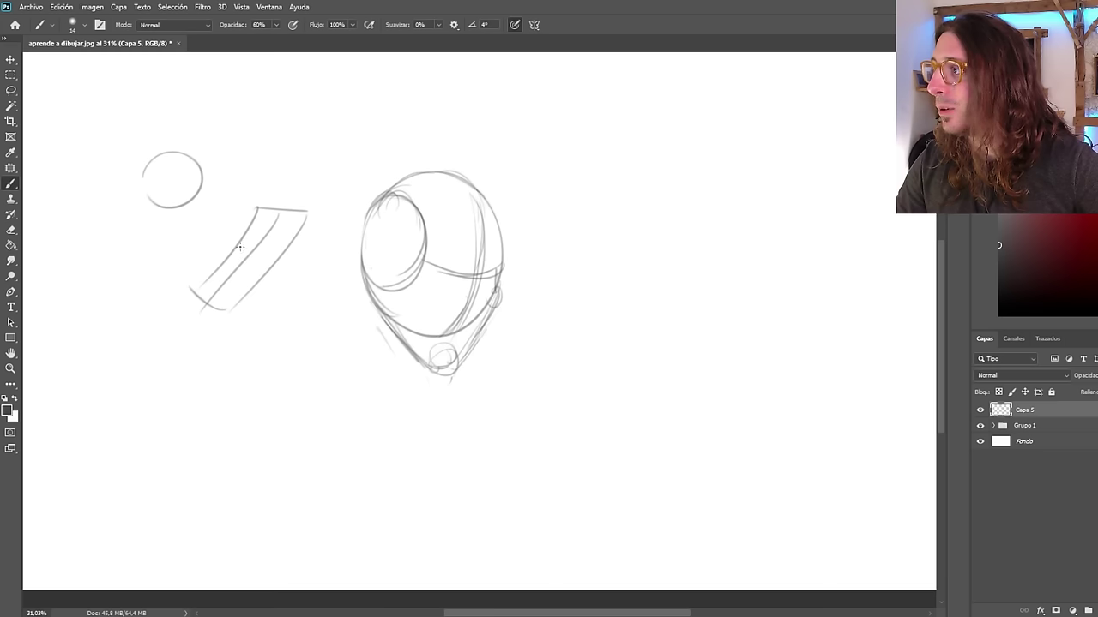
{"action": "left_click_drag", "start_coordinate": [236, 251], "coordinate": [280, 262]}
{"action": "key", "text": "ctrl+z"}
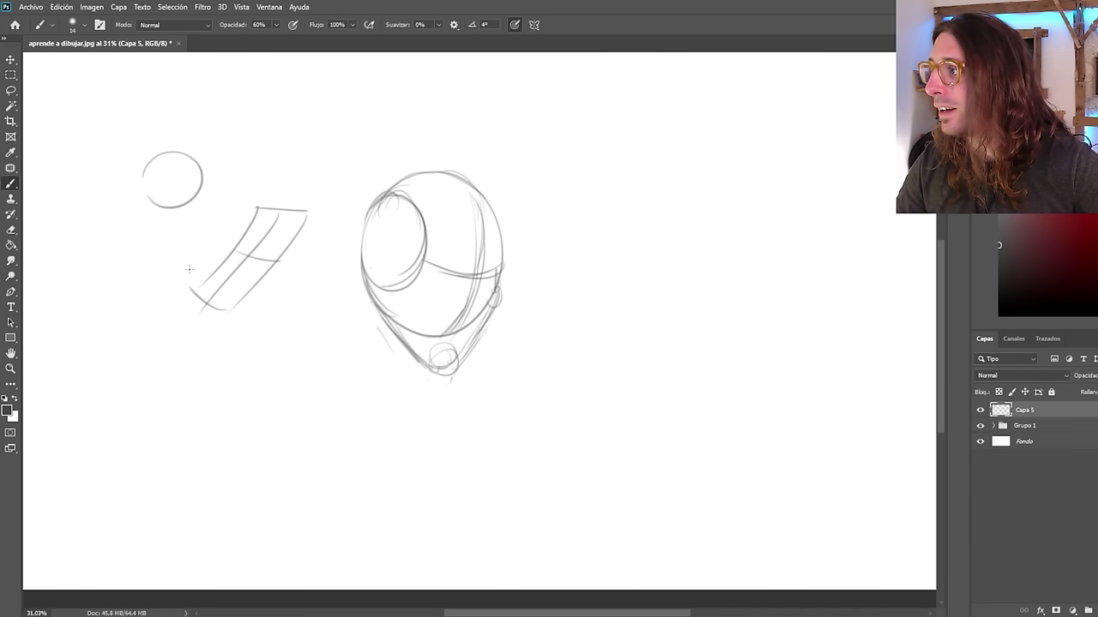
Add a curved centre line to the small circle and join the circle to the slanted box with two outer lines.
{"action": "mouse_move", "coordinate": [163, 163]}
{"action": "left_mouse_down"}
{"action": "mouse_move", "coordinate": [193, 161]}
{"action": "mouse_move", "coordinate": [150, 212]}
{"action": "left_mouse_up"}
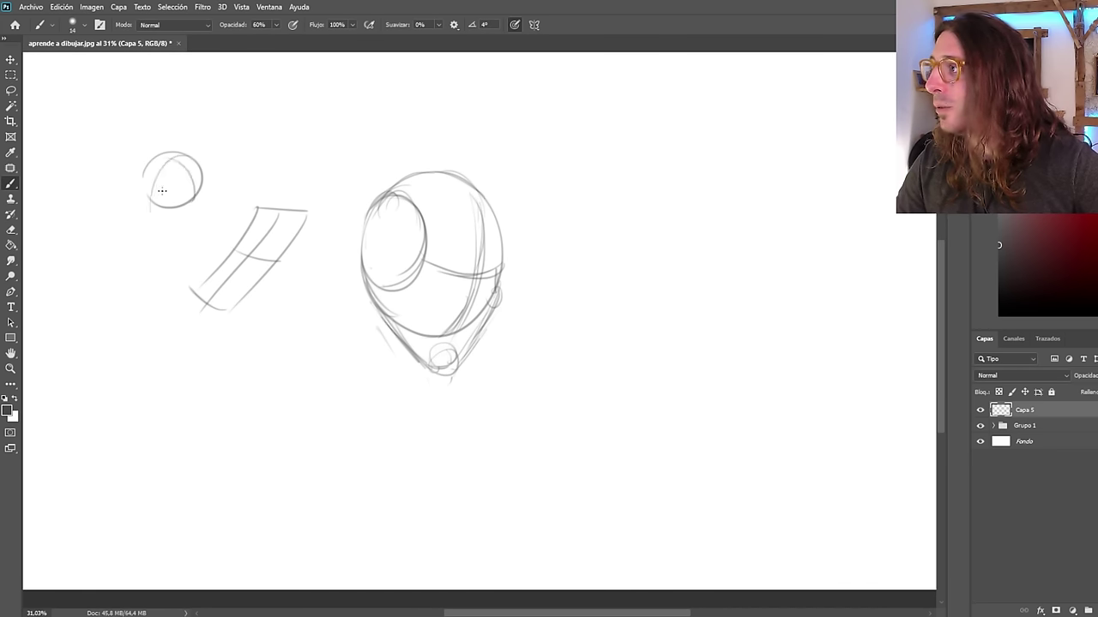
{"action": "left_click_drag", "start_coordinate": [141, 172], "coordinate": [190, 301]}
{"action": "key", "text": "ctrl+z"}
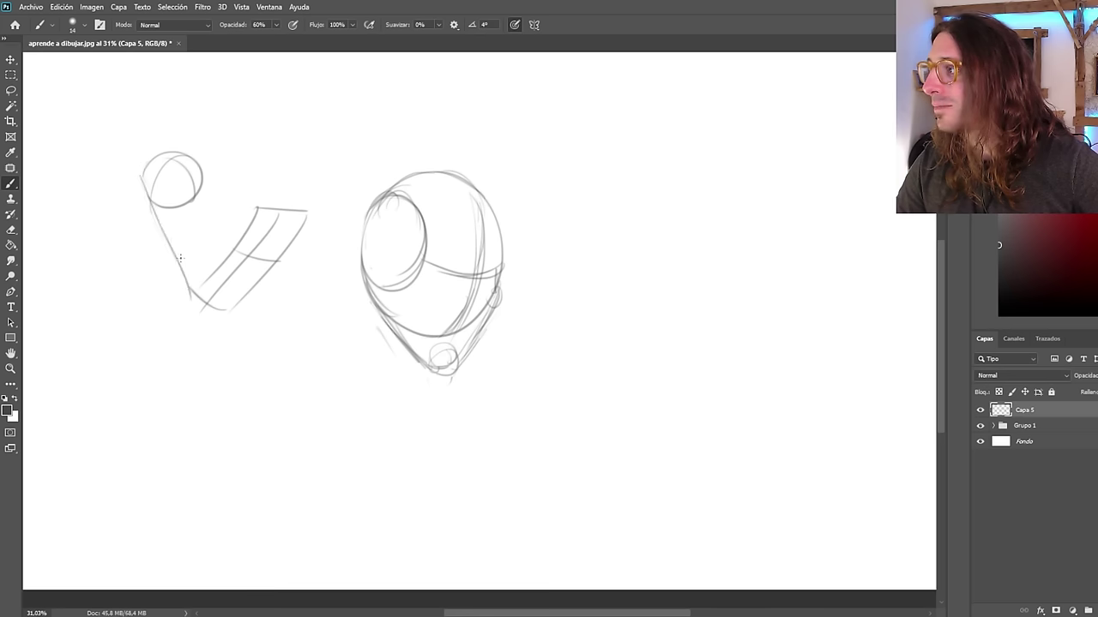
{"action": "left_click_drag", "start_coordinate": [203, 171], "coordinate": [305, 210]}
{"action": "key", "text": "ctrl+z"}
{"action": "left_click_drag", "start_coordinate": [204, 170], "coordinate": [302, 213]}
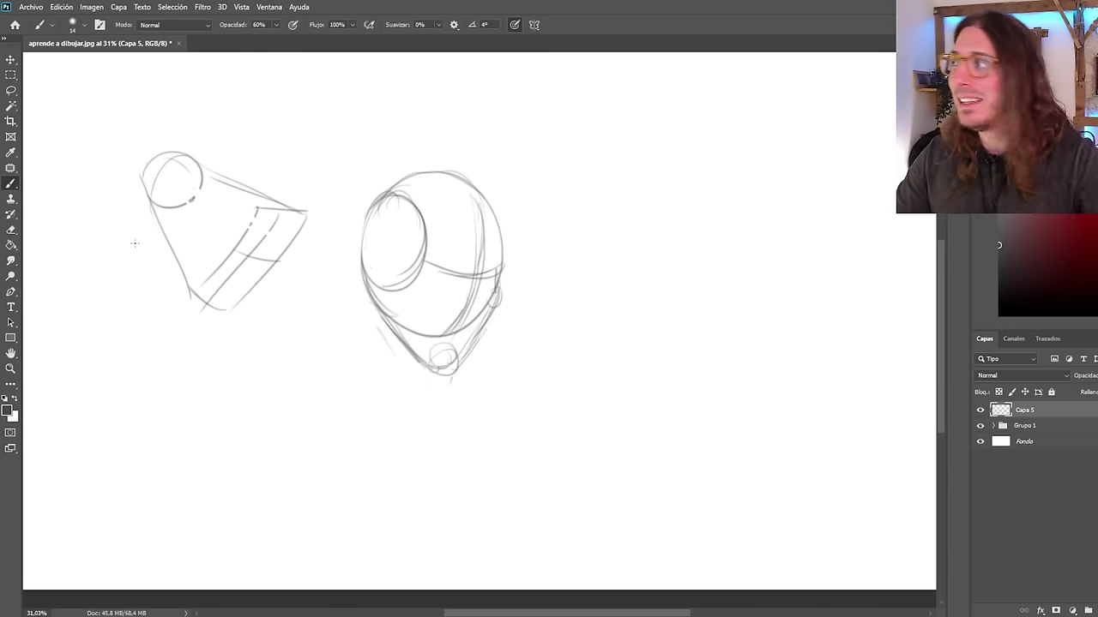
Erase the circle-and-box sketch beside the head and return to the Brush tool.
{"action": "left_click", "coordinate": [11, 230]}
{"action": "left_click_drag", "start_coordinate": [280, 235], "coordinate": [288, 235]}
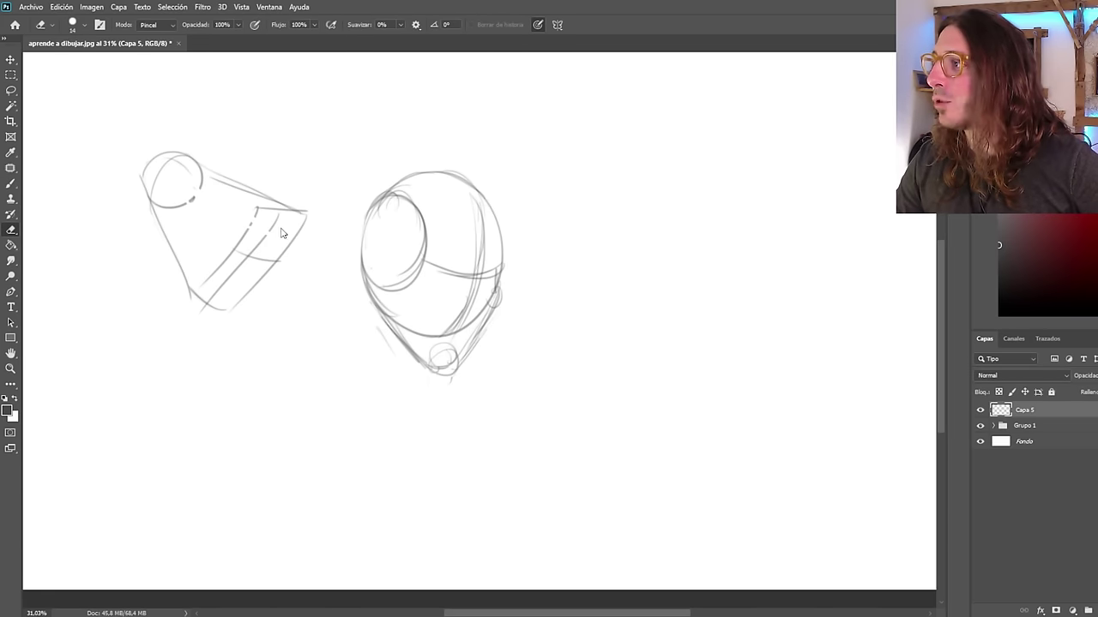
{"action": "left_click_drag", "start_coordinate": [157, 148], "coordinate": [190, 158]}
{"action": "mouse_move", "coordinate": [255, 214]}
{"action": "left_mouse_down"}
{"action": "mouse_move", "coordinate": [299, 221]}
{"action": "mouse_move", "coordinate": [228, 304]}
{"action": "mouse_move", "coordinate": [182, 266]}
{"action": "mouse_move", "coordinate": [177, 194]}
{"action": "mouse_move", "coordinate": [215, 298]}
{"action": "left_mouse_up"}
{"action": "left_click", "coordinate": [11, 184]}
{"action": "scroll", "coordinate": [410, 350], "scroll_direction": "down", "scroll_amount": 2}
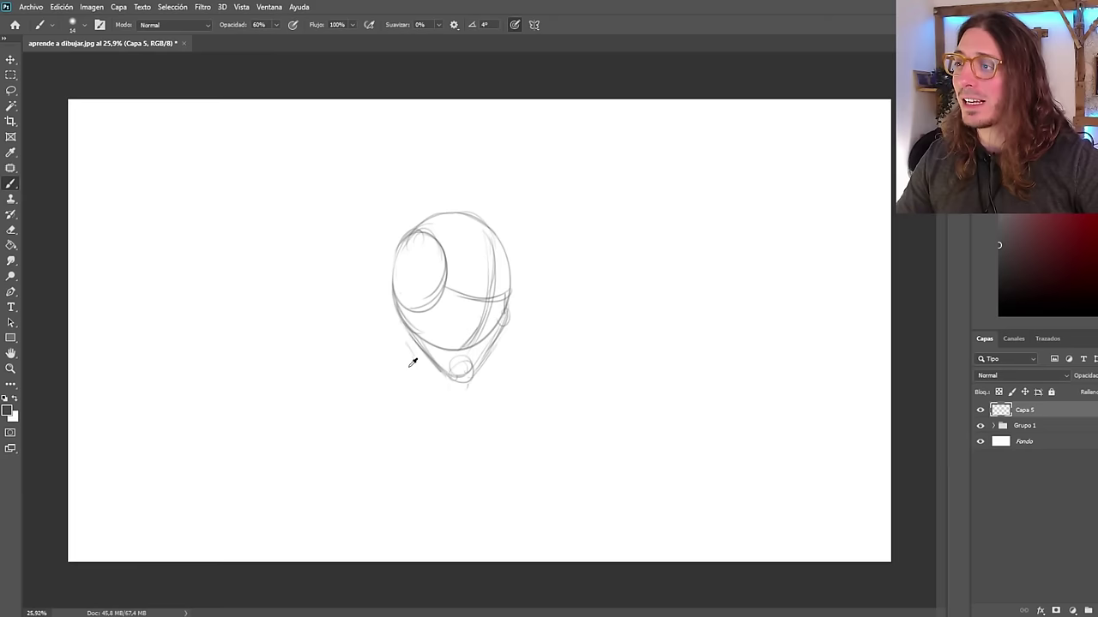
{"action": "scroll", "coordinate": [410, 364], "scroll_direction": "up", "scroll_amount": 3}
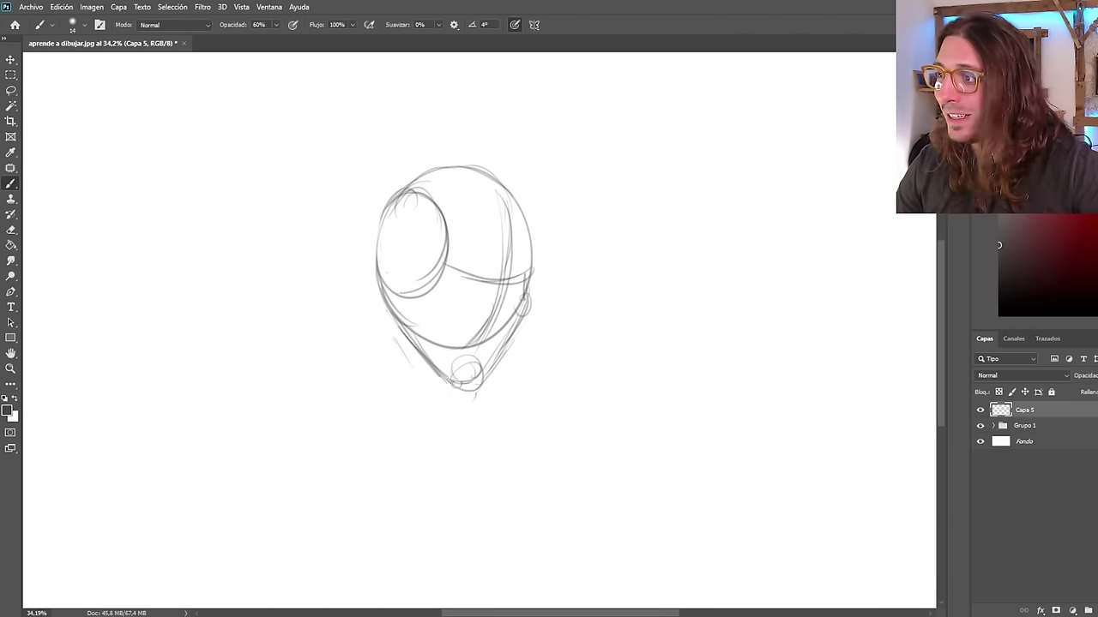
{"action": "scroll", "coordinate": [455, 412], "scroll_direction": "up", "scroll_amount": 1}
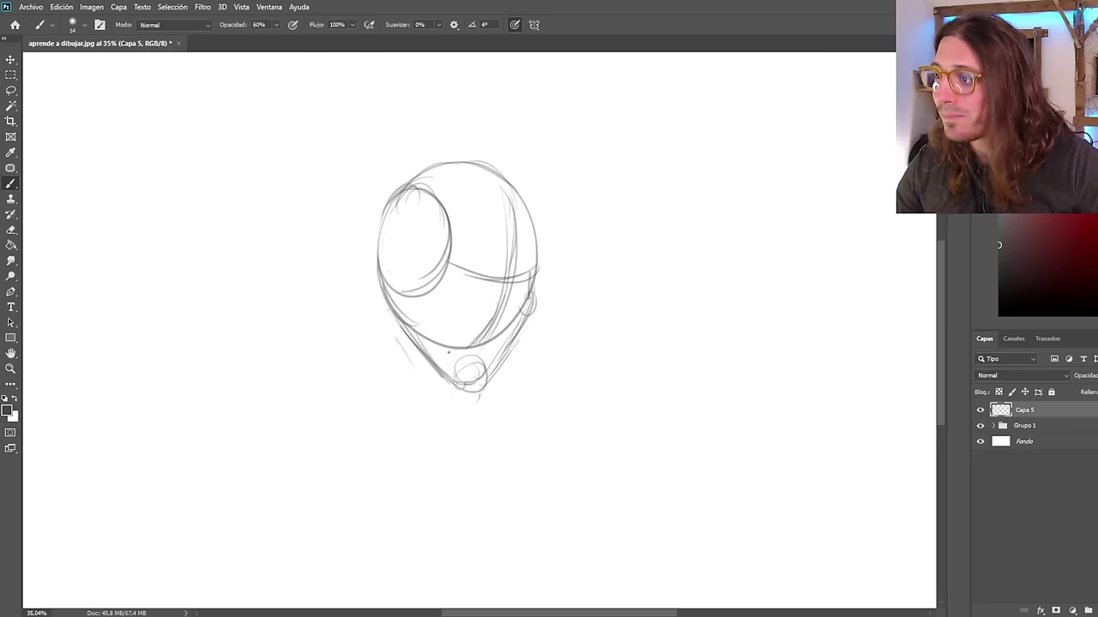
Reinforce the jaw lines, add a short stroke below the side ellipse and sketch a horizontal guide below the brow line.
{"action": "scroll", "coordinate": [456, 384], "scroll_direction": "up", "scroll_amount": 3}
{"action": "mouse_move", "coordinate": [492, 357]}
{"action": "left_mouse_down"}
{"action": "mouse_move", "coordinate": [467, 380]}
{"action": "mouse_move", "coordinate": [480, 386]}
{"action": "mouse_move", "coordinate": [465, 372]}
{"action": "mouse_move", "coordinate": [459, 390]}
{"action": "mouse_move", "coordinate": [375, 304]}
{"action": "left_mouse_up"}
{"action": "key", "text": "ctrl+z"}
{"action": "mouse_move", "coordinate": [384, 261]}
{"action": "left_mouse_down"}
{"action": "mouse_move", "coordinate": [378, 308]}
{"action": "mouse_move", "coordinate": [465, 378]}
{"action": "mouse_move", "coordinate": [501, 375]}
{"action": "mouse_move", "coordinate": [537, 304]}
{"action": "left_mouse_up"}
{"action": "left_click_drag", "start_coordinate": [515, 108], "coordinate": [374, 153]}
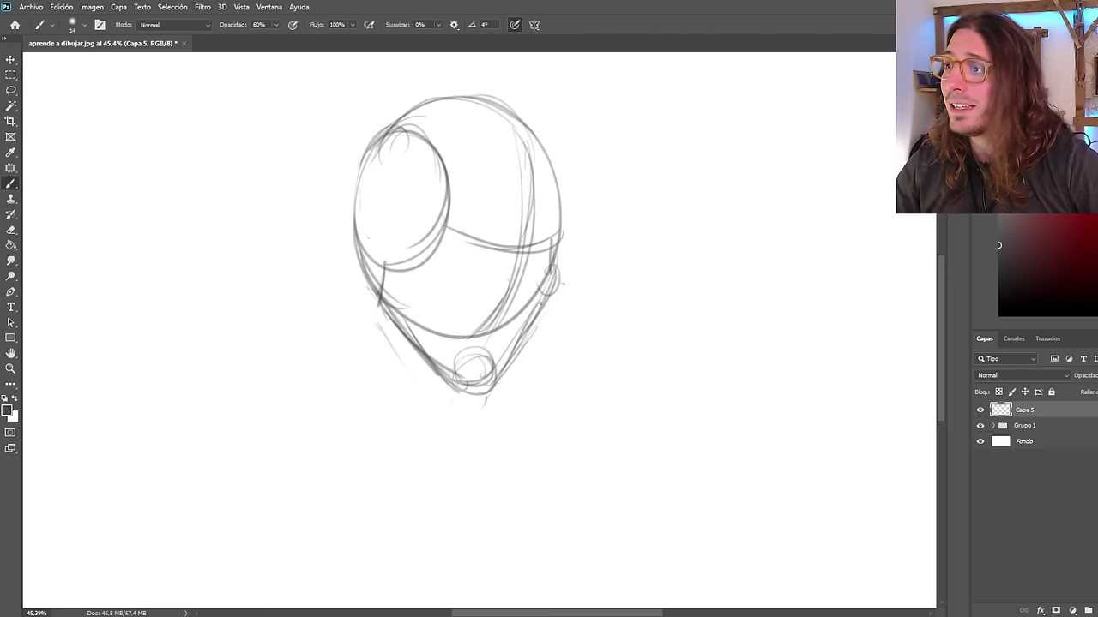
{"action": "mouse_move", "coordinate": [550, 272]}
{"action": "left_mouse_down"}
{"action": "mouse_move", "coordinate": [479, 280]}
{"action": "mouse_move", "coordinate": [532, 279]}
{"action": "mouse_move", "coordinate": [455, 264]}
{"action": "mouse_move", "coordinate": [490, 282]}
{"action": "mouse_move", "coordinate": [549, 265]}
{"action": "mouse_move", "coordinate": [477, 276]}
{"action": "mouse_move", "coordinate": [443, 262]}
{"action": "mouse_move", "coordinate": [418, 352]}
{"action": "mouse_move", "coordinate": [457, 296]}
{"action": "mouse_move", "coordinate": [448, 300]}
{"action": "mouse_move", "coordinate": [518, 273]}
{"action": "left_mouse_up"}
{"action": "scroll", "coordinate": [424, 332], "scroll_direction": "down", "scroll_amount": 3}
{"action": "scroll", "coordinate": [455, 299], "scroll_direction": "up", "scroll_amount": 1}
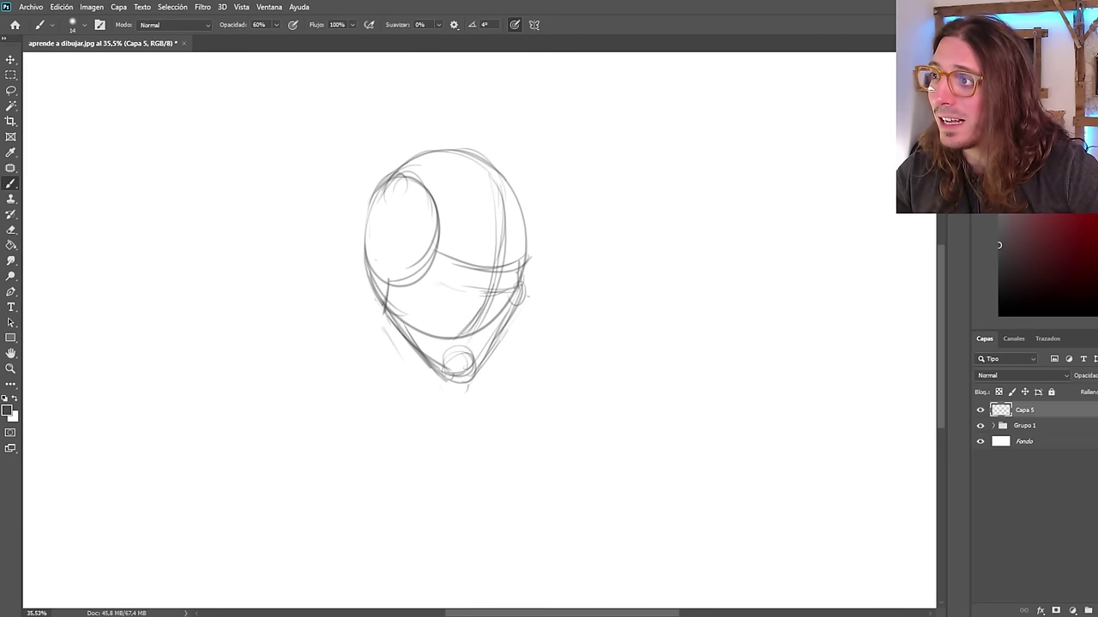
Reinforce the outer contour of the forehead and the top and back of the skull with loose strokes.
{"action": "left_click_drag", "start_coordinate": [530, 224], "coordinate": [526, 184]}
{"action": "key", "text": "ctrl+z"}
{"action": "left_click_drag", "start_coordinate": [528, 257], "coordinate": [505, 179]}
{"action": "mouse_move", "coordinate": [446, 160]}
{"action": "left_mouse_down"}
{"action": "mouse_move", "coordinate": [369, 191]}
{"action": "mouse_move", "coordinate": [405, 166]}
{"action": "mouse_move", "coordinate": [368, 201]}
{"action": "mouse_move", "coordinate": [364, 255]}
{"action": "left_mouse_up"}
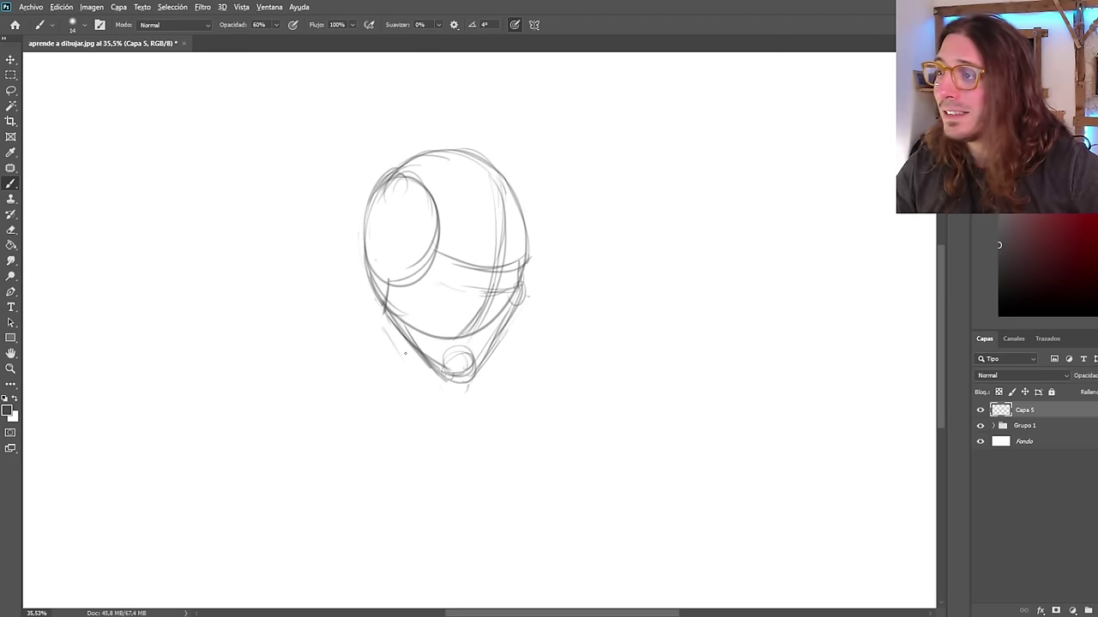
Extend the curved brow line across the side ellipse of the head and divide the ellipse with a slanted vertical line.
{"action": "scroll", "coordinate": [409, 367], "scroll_direction": "down", "scroll_amount": 3}
{"action": "scroll", "coordinate": [409, 368], "scroll_direction": "up", "scroll_amount": 3}
{"action": "scroll", "coordinate": [458, 392], "scroll_direction": "down", "scroll_amount": 1}
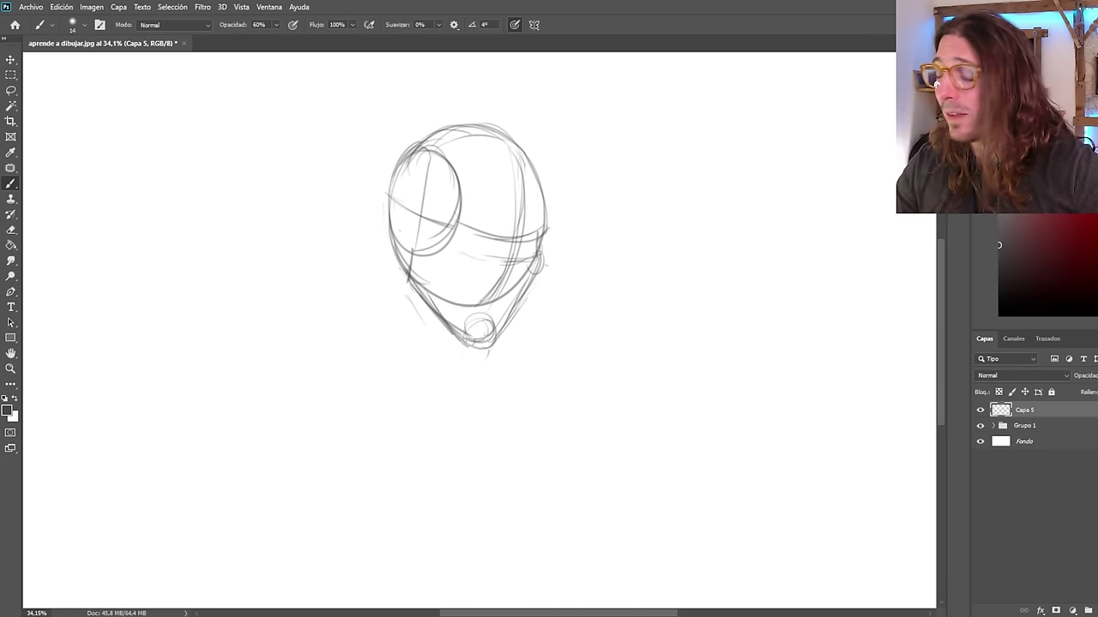
{"action": "scroll", "coordinate": [455, 336], "scroll_direction": "down", "scroll_amount": 2}
{"action": "scroll", "coordinate": [454, 338], "scroll_direction": "up", "scroll_amount": 1}
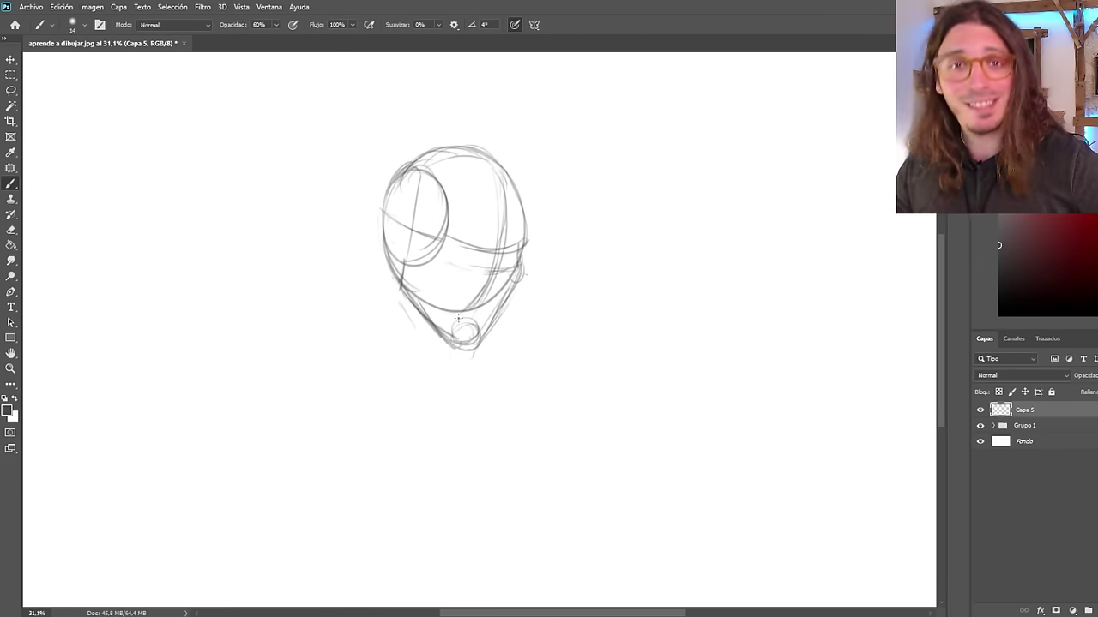
{"action": "scroll", "coordinate": [456, 248], "scroll_direction": "down", "scroll_amount": 1}
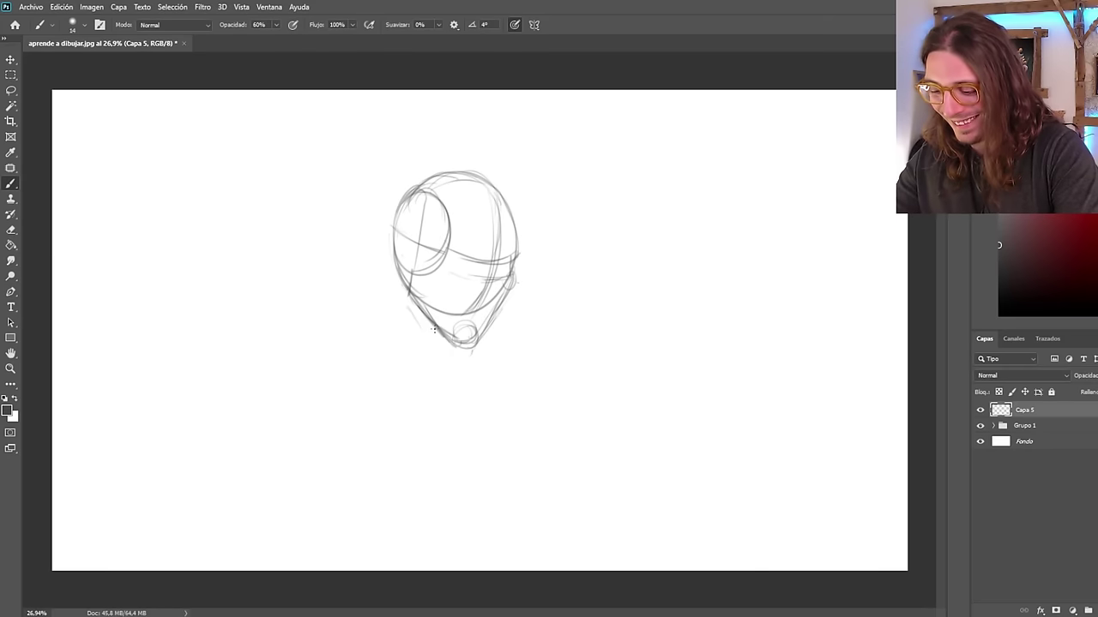
{"action": "scroll", "coordinate": [434, 331], "scroll_direction": "up", "scroll_amount": 2}
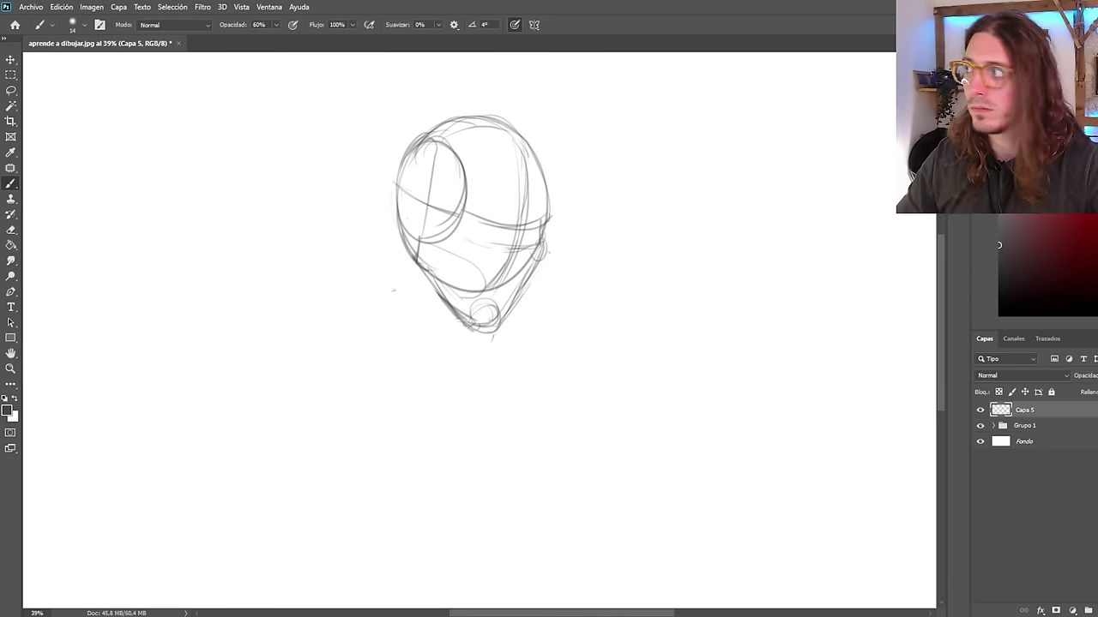
Sketch the neck as a cylinder below the back of the head, with two side lines and a curved base.
{"action": "left_click_drag", "start_coordinate": [410, 249], "coordinate": [399, 352]}
{"action": "left_click_drag", "start_coordinate": [408, 262], "coordinate": [398, 359]}
{"action": "left_click_drag", "start_coordinate": [460, 314], "coordinate": [460, 338]}
{"action": "mouse_move", "coordinate": [405, 249]}
{"action": "left_mouse_down"}
{"action": "mouse_move", "coordinate": [387, 306]}
{"action": "mouse_move", "coordinate": [463, 319]}
{"action": "left_mouse_up"}
{"action": "key", "text": "ctrl+z"}
{"action": "left_click_drag", "start_coordinate": [430, 275], "coordinate": [421, 366]}
{"action": "left_click_drag", "start_coordinate": [403, 362], "coordinate": [455, 350]}
Add light guide strokes for the shoulder and upper torso beside and below the neck.
{"action": "left_click_drag", "start_coordinate": [400, 317], "coordinate": [331, 336]}
{"action": "left_click_drag", "start_coordinate": [364, 371], "coordinate": [350, 385]}
{"action": "scroll", "coordinate": [346, 429], "scroll_direction": "down", "scroll_amount": 2}
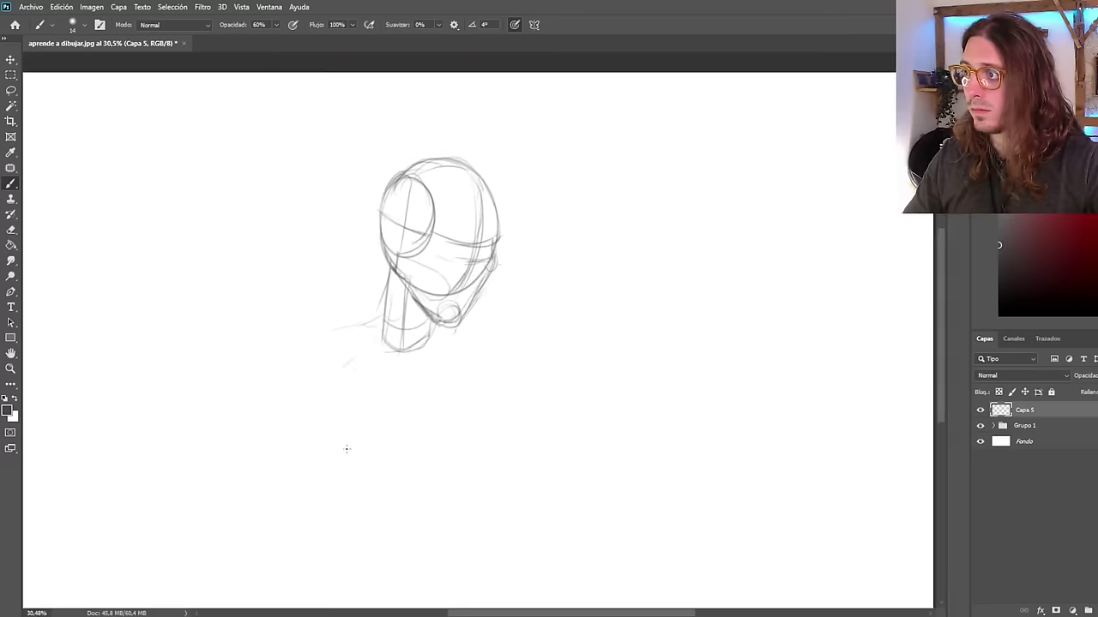
{"action": "left_click_drag", "start_coordinate": [346, 448], "coordinate": [400, 429]}
{"action": "scroll", "coordinate": [401, 428], "scroll_direction": "up", "scroll_amount": 1}
Draw inner lines down the neck and connect the underside of the jaw to its base with curved strokes.
{"action": "left_click_drag", "start_coordinate": [460, 301], "coordinate": [497, 279]}
{"action": "mouse_move", "coordinate": [471, 252]}
{"action": "left_mouse_down"}
{"action": "mouse_move", "coordinate": [454, 303]}
{"action": "mouse_move", "coordinate": [467, 306]}
{"action": "left_mouse_up"}
{"action": "mouse_move", "coordinate": [447, 226]}
{"action": "left_mouse_down"}
{"action": "mouse_move", "coordinate": [434, 272]}
{"action": "mouse_move", "coordinate": [442, 321]}
{"action": "left_mouse_up"}
{"action": "mouse_move", "coordinate": [458, 240]}
{"action": "left_mouse_down"}
{"action": "mouse_move", "coordinate": [457, 329]}
{"action": "mouse_move", "coordinate": [441, 323]}
{"action": "left_mouse_up"}
{"action": "left_click_drag", "start_coordinate": [500, 284], "coordinate": [466, 310]}
{"action": "left_click_drag", "start_coordinate": [495, 289], "coordinate": [448, 328]}
{"action": "left_click_drag", "start_coordinate": [399, 354], "coordinate": [425, 355]}
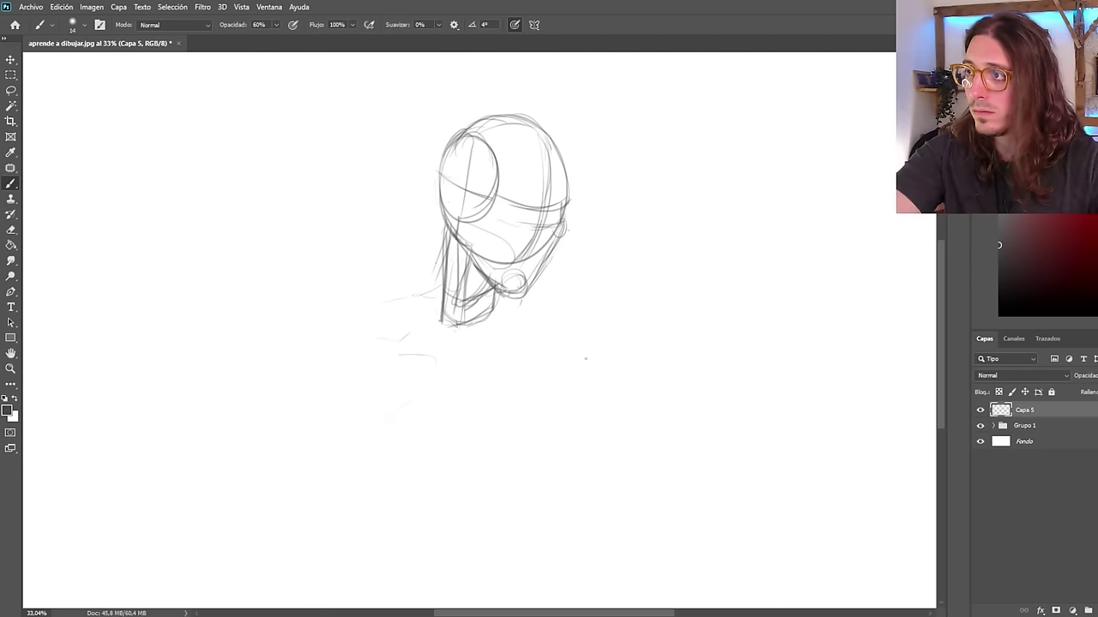
{"action": "left_click_drag", "start_coordinate": [441, 290], "coordinate": [394, 310]}
{"action": "key", "text": "ctrl+z"}
{"action": "scroll", "coordinate": [410, 258], "scroll_direction": "down", "scroll_amount": 1}
{"action": "key", "text": "ctrl+z"}
Sketch the ribcage as a large tilted oval below the neck, with a curved centre line and an arched lower opening.
{"action": "left_click_drag", "start_coordinate": [420, 375], "coordinate": [379, 397]}
{"action": "left_click_drag", "start_coordinate": [424, 333], "coordinate": [382, 461]}
{"action": "left_click_drag", "start_coordinate": [379, 474], "coordinate": [467, 474]}
{"action": "left_click_drag", "start_coordinate": [374, 450], "coordinate": [471, 478]}
{"action": "mouse_move", "coordinate": [427, 340]}
{"action": "left_mouse_down"}
{"action": "mouse_move", "coordinate": [400, 431]}
{"action": "mouse_move", "coordinate": [403, 419]}
{"action": "left_mouse_up"}
{"action": "mouse_move", "coordinate": [377, 449]}
{"action": "left_mouse_down"}
{"action": "mouse_move", "coordinate": [435, 442]}
{"action": "mouse_move", "coordinate": [467, 480]}
{"action": "left_mouse_up"}
Wrap cross contours around the ribcage, add a curved side-plane line and reinforce its back edge.
{"action": "left_click_drag", "start_coordinate": [434, 373], "coordinate": [509, 423]}
{"action": "left_click_drag", "start_coordinate": [376, 371], "coordinate": [395, 376]}
{"action": "left_click_drag", "start_coordinate": [483, 333], "coordinate": [449, 476]}
{"action": "left_click_drag", "start_coordinate": [403, 435], "coordinate": [375, 473]}
{"action": "left_click_drag", "start_coordinate": [361, 454], "coordinate": [385, 474]}
{"action": "left_click_drag", "start_coordinate": [388, 353], "coordinate": [372, 462]}
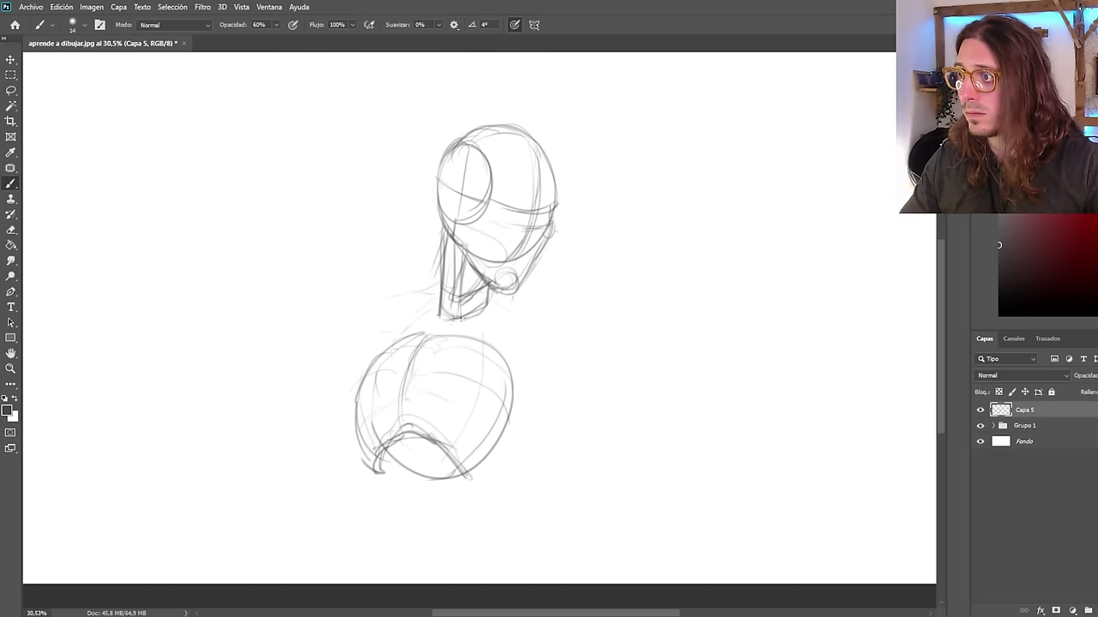
Sketch the outlines of two shoulder cylinders reaching out to either side of the neck base.
{"action": "left_click_drag", "start_coordinate": [533, 328], "coordinate": [562, 335]}
{"action": "mouse_move", "coordinate": [504, 327]}
{"action": "left_mouse_down"}
{"action": "mouse_move", "coordinate": [485, 322]}
{"action": "mouse_move", "coordinate": [557, 336]}
{"action": "left_mouse_up"}
{"action": "left_click_drag", "start_coordinate": [541, 335], "coordinate": [567, 364]}
{"action": "left_click_drag", "start_coordinate": [436, 296], "coordinate": [351, 278]}
{"action": "mouse_move", "coordinate": [351, 280]}
{"action": "left_mouse_down"}
{"action": "mouse_move", "coordinate": [358, 311]}
{"action": "mouse_move", "coordinate": [437, 335]}
{"action": "left_mouse_up"}
{"action": "left_click_drag", "start_coordinate": [480, 321], "coordinate": [576, 348]}
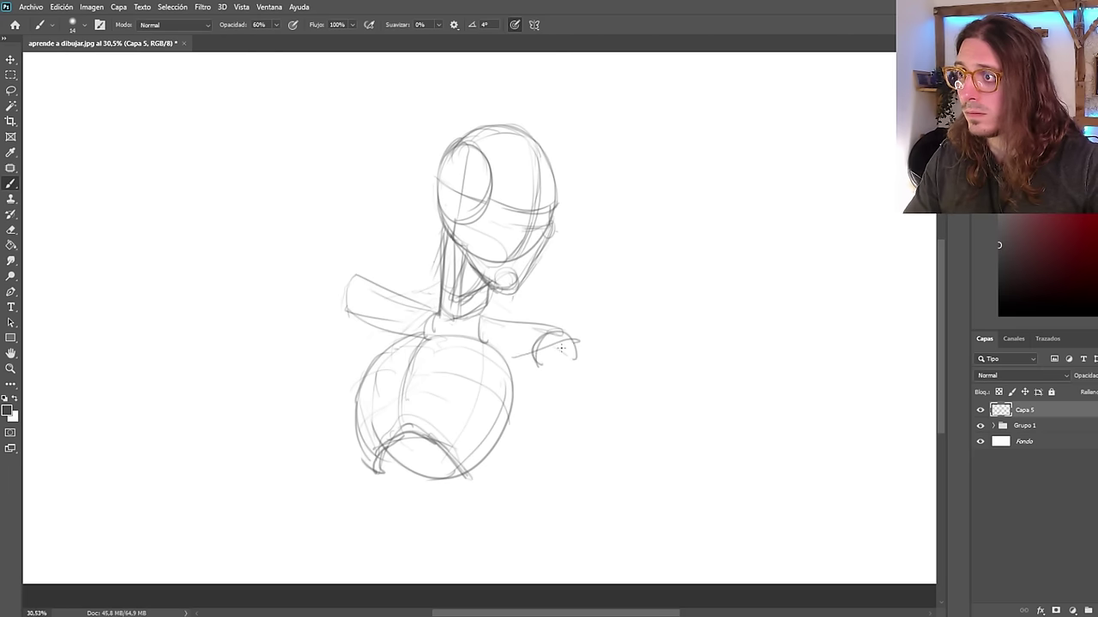
Close the shoulder cylinders with lower edges, lines where they meet the neck and rounded outer ends.
{"action": "left_click_drag", "start_coordinate": [489, 348], "coordinate": [566, 365]}
{"action": "mouse_move", "coordinate": [413, 296]}
{"action": "left_mouse_down"}
{"action": "mouse_move", "coordinate": [365, 302]}
{"action": "mouse_move", "coordinate": [438, 323]}
{"action": "left_mouse_up"}
{"action": "left_click_drag", "start_coordinate": [487, 336], "coordinate": [562, 344]}
{"action": "left_click_drag", "start_coordinate": [482, 320], "coordinate": [487, 344]}
{"action": "left_click_drag", "start_coordinate": [350, 290], "coordinate": [329, 307]}
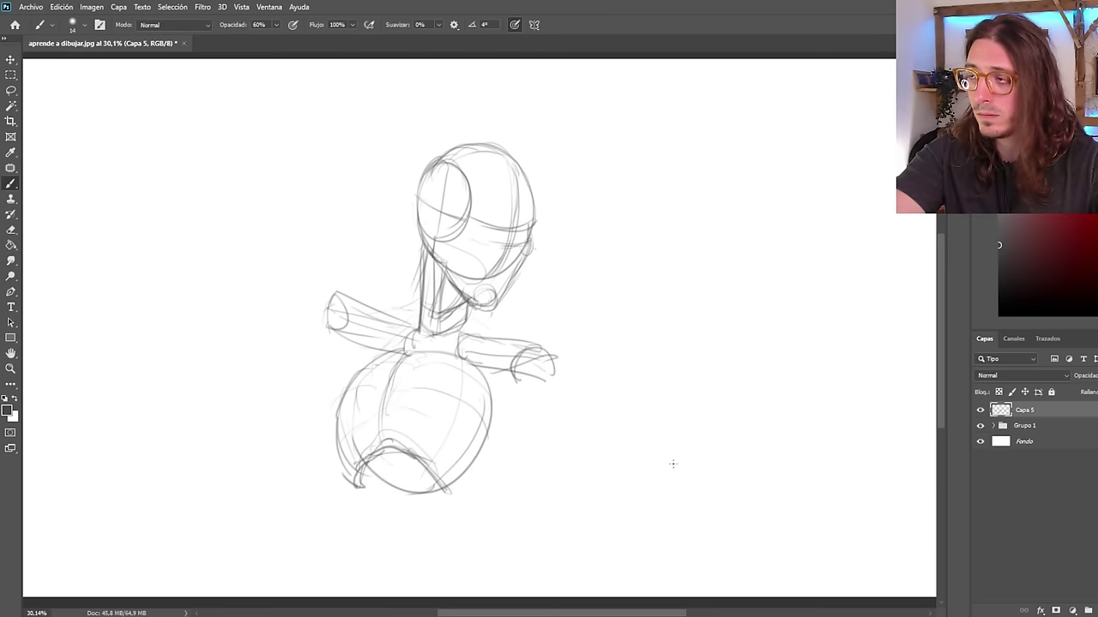
Draw a sphere around the outer end of each shoulder cylinder and start the curved spine below the ribcage.
{"action": "scroll", "coordinate": [536, 353], "scroll_direction": "down", "scroll_amount": 1}
{"action": "mouse_move", "coordinate": [538, 344]}
{"action": "left_mouse_down"}
{"action": "mouse_move", "coordinate": [557, 401]}
{"action": "mouse_move", "coordinate": [508, 351]}
{"action": "mouse_move", "coordinate": [566, 377]}
{"action": "mouse_move", "coordinate": [544, 361]}
{"action": "mouse_move", "coordinate": [533, 406]}
{"action": "left_mouse_up"}
{"action": "left_click_drag", "start_coordinate": [355, 300], "coordinate": [307, 341]}
{"action": "key", "text": "ctrl+z"}
{"action": "mouse_move", "coordinate": [341, 297]}
{"action": "left_mouse_down"}
{"action": "mouse_move", "coordinate": [310, 331]}
{"action": "mouse_move", "coordinate": [350, 343]}
{"action": "mouse_move", "coordinate": [363, 327]}
{"action": "left_mouse_up"}
{"action": "mouse_move", "coordinate": [336, 299]}
{"action": "left_mouse_down"}
{"action": "mouse_move", "coordinate": [324, 355]}
{"action": "mouse_move", "coordinate": [348, 383]}
{"action": "left_mouse_up"}
{"action": "left_click_drag", "start_coordinate": [460, 374], "coordinate": [398, 499]}
{"action": "left_click_drag", "start_coordinate": [435, 434], "coordinate": [394, 536]}
Scale the whole figure down with Free Transform and reposition it to leave room below the ribcage.
{"action": "key", "text": "ctrl+t"}
{"action": "left_click_drag", "start_coordinate": [264, 147], "coordinate": [293, 186]}
{"action": "mouse_move", "coordinate": [411, 418]}
{"action": "left_mouse_down"}
{"action": "mouse_move", "coordinate": [397, 349]}
{"action": "mouse_move", "coordinate": [415, 357]}
{"action": "left_mouse_up"}
{"action": "left_click_drag", "start_coordinate": [297, 126], "coordinate": [308, 141]}
{"action": "key", "text": "Return"}
{"action": "scroll", "coordinate": [32, 198], "scroll_direction": "down", "scroll_amount": 1}
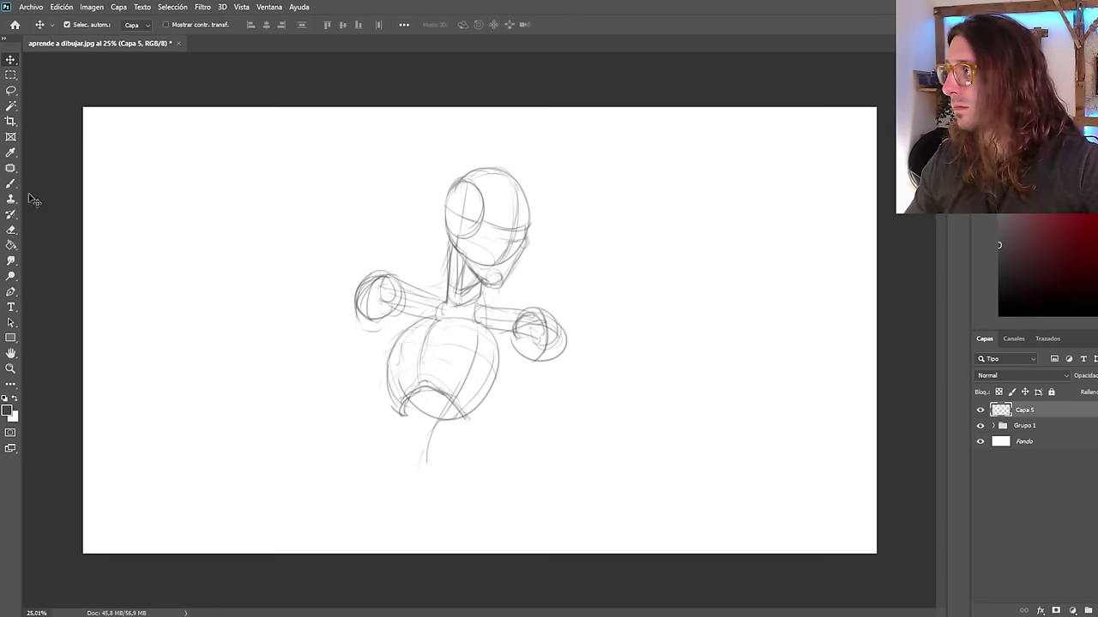
Extend the curved waist line downward and sketch a flat oval at its lower end for the top of the pelvis.
{"action": "mouse_move", "coordinate": [428, 466]}
{"action": "left_mouse_down"}
{"action": "mouse_move", "coordinate": [431, 499]}
{"action": "mouse_move", "coordinate": [491, 514]}
{"action": "left_mouse_up"}
{"action": "left_click_drag", "start_coordinate": [386, 485], "coordinate": [502, 506]}
{"action": "left_click_drag", "start_coordinate": [434, 401], "coordinate": [425, 472]}
{"action": "left_click_drag", "start_coordinate": [416, 515], "coordinate": [496, 493]}
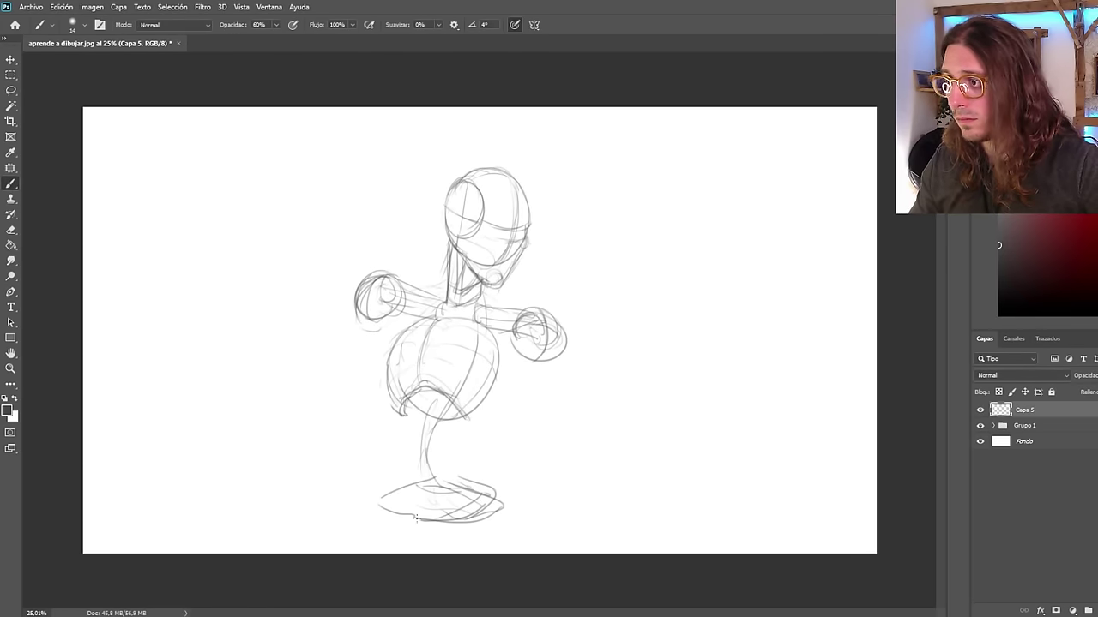
Give the pelvis a box-like thickness around the oval and add a second curved line to the waist.
{"action": "mouse_move", "coordinate": [381, 489]}
{"action": "left_mouse_down"}
{"action": "mouse_move", "coordinate": [451, 491]}
{"action": "mouse_move", "coordinate": [516, 521]}
{"action": "left_mouse_up"}
{"action": "left_click_drag", "start_coordinate": [373, 501], "coordinate": [455, 542]}
{"action": "left_click_drag", "start_coordinate": [455, 417], "coordinate": [436, 480]}
{"action": "scroll", "coordinate": [479, 330], "scroll_direction": "up", "scroll_amount": 1}
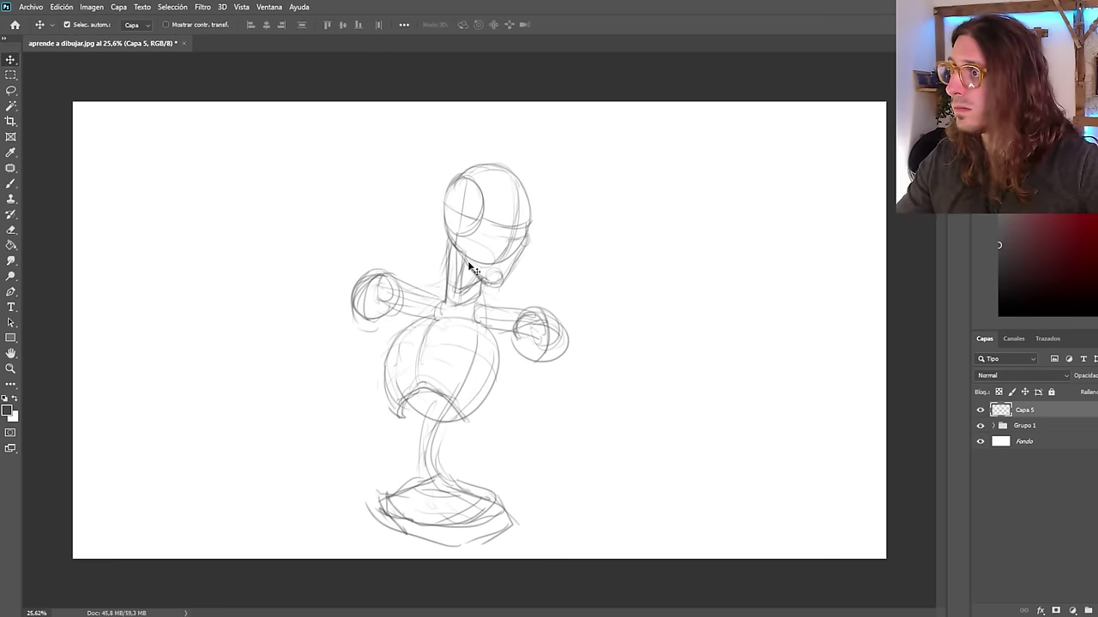
Scale the whole figure down slightly with Free Transform.
{"action": "key", "text": "ctrl+t"}
{"action": "left_click_drag", "start_coordinate": [569, 545], "coordinate": [548, 509]}
{"action": "key", "text": "Return"}
{"action": "scroll", "coordinate": [479, 330], "scroll_direction": "down", "scroll_amount": 1}
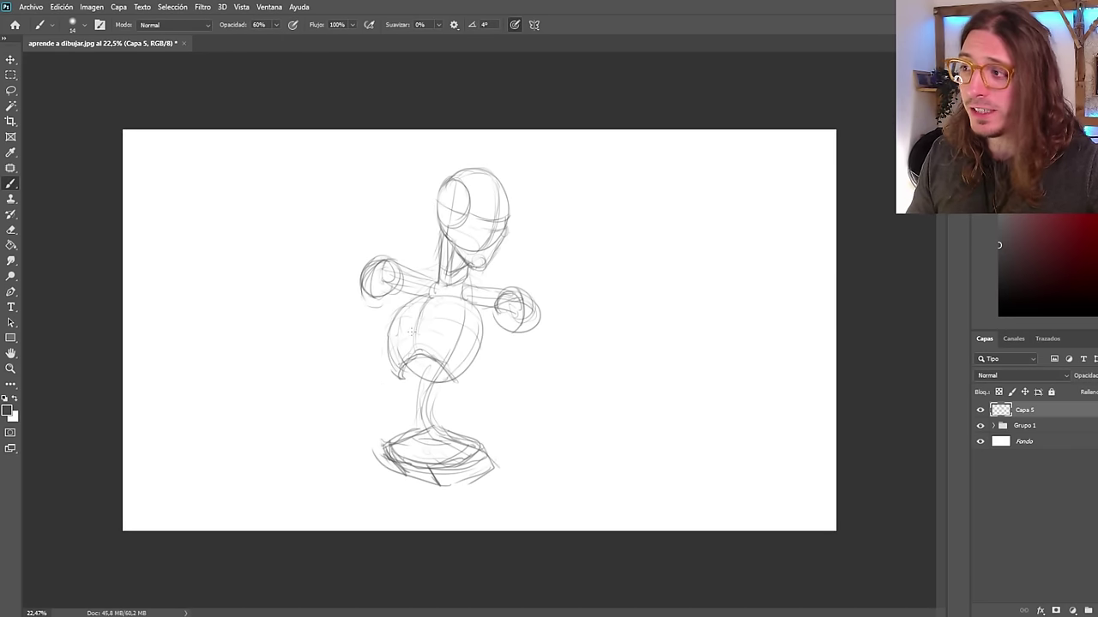
{"action": "scroll", "coordinate": [404, 400], "scroll_direction": "down", "scroll_amount": 1}
{"action": "scroll", "coordinate": [406, 370], "scroll_direction": "up", "scroll_amount": 2}
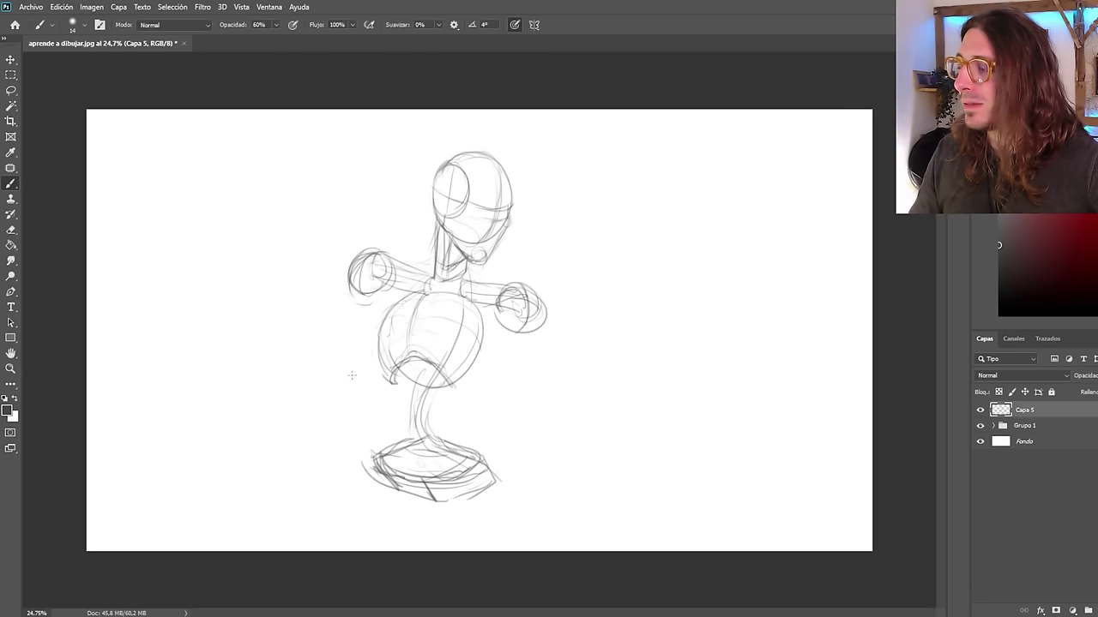
{"action": "left_click_drag", "start_coordinate": [352, 375], "coordinate": [385, 375]}
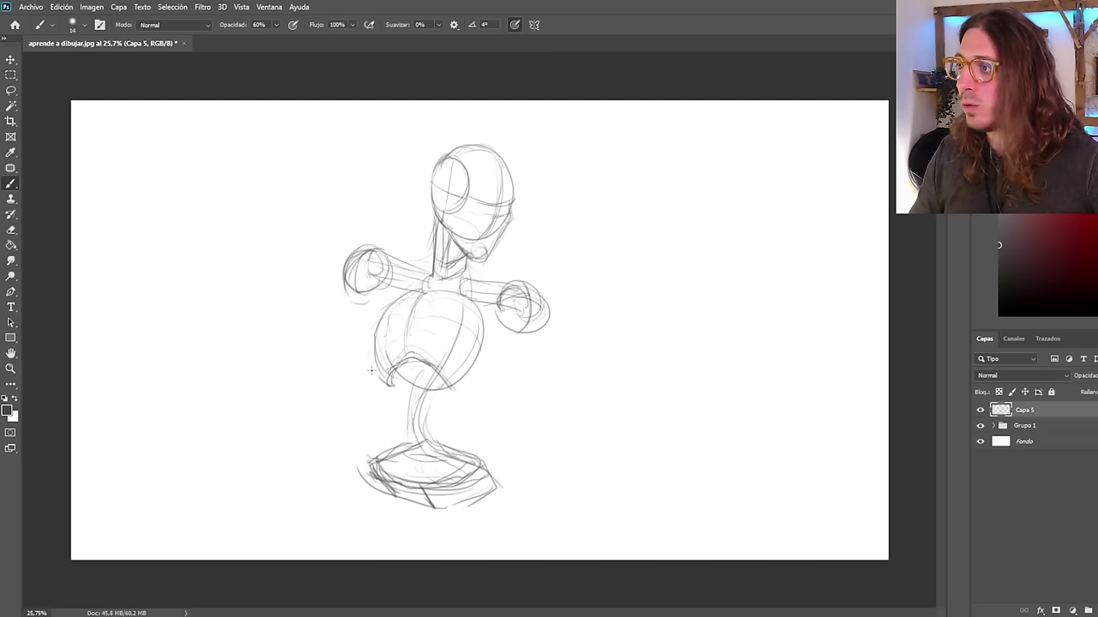
{"action": "scroll", "coordinate": [416, 502], "scroll_direction": "down", "scroll_amount": 1}
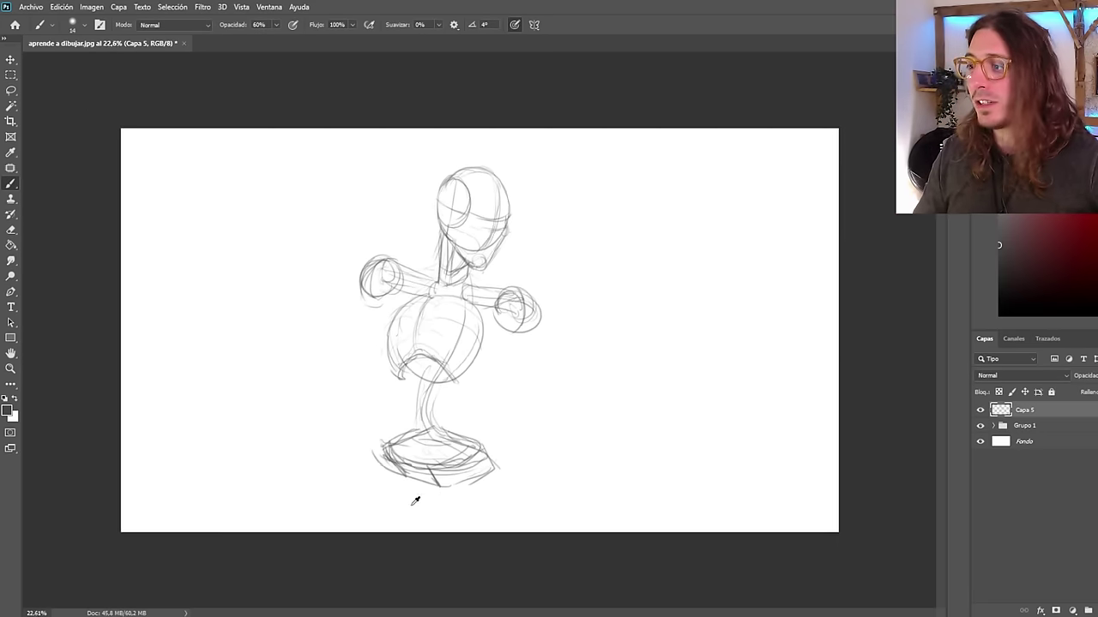
{"action": "scroll", "coordinate": [508, 409], "scroll_direction": "up", "scroll_amount": 1}
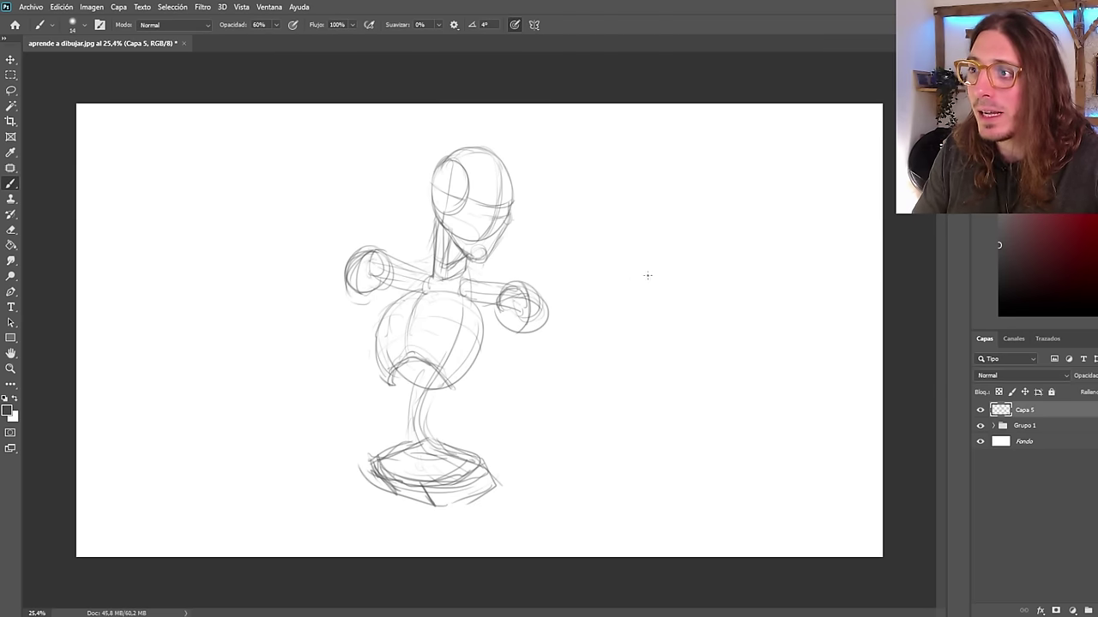
Draw a pair of briefs beside the figure as a pelvis example, with an oval waistband and two leg openings.
{"action": "mouse_move", "coordinate": [627, 278]}
{"action": "left_mouse_down"}
{"action": "mouse_move", "coordinate": [735, 280]}
{"action": "mouse_move", "coordinate": [627, 277]}
{"action": "left_mouse_up"}
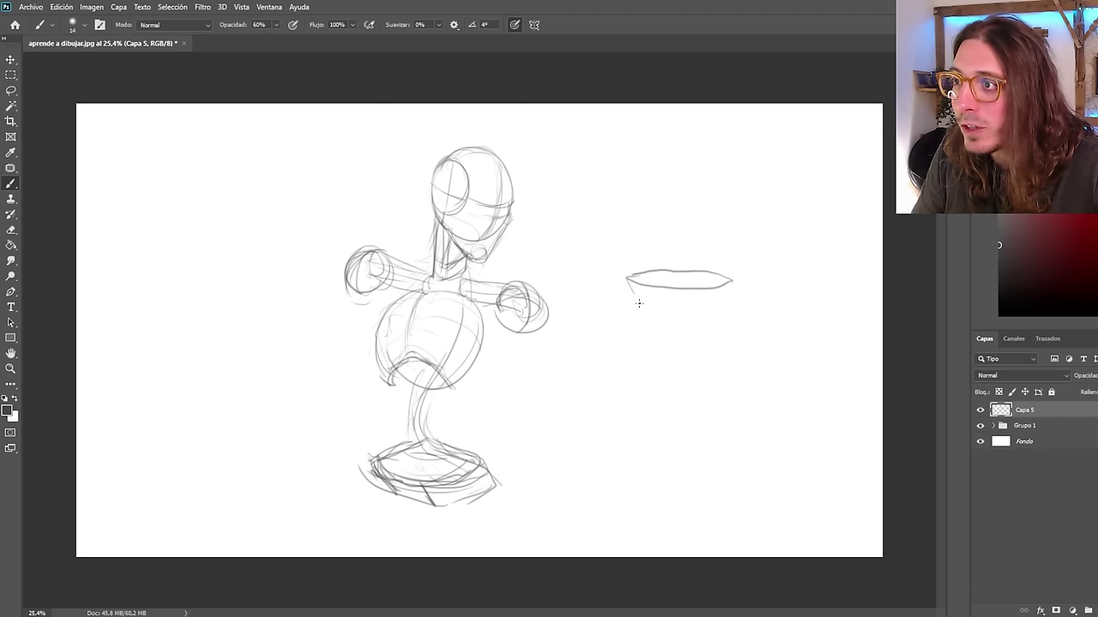
{"action": "mouse_move", "coordinate": [626, 282]}
{"action": "left_mouse_down"}
{"action": "mouse_move", "coordinate": [645, 320]}
{"action": "mouse_move", "coordinate": [670, 336]}
{"action": "mouse_move", "coordinate": [707, 320]}
{"action": "mouse_move", "coordinate": [693, 341]}
{"action": "mouse_move", "coordinate": [730, 300]}
{"action": "mouse_move", "coordinate": [697, 338]}
{"action": "left_mouse_up"}
{"action": "key", "text": "ctrl+z"}
{"action": "mouse_move", "coordinate": [731, 300]}
{"action": "left_mouse_down"}
{"action": "mouse_move", "coordinate": [732, 281]}
{"action": "mouse_move", "coordinate": [693, 319]}
{"action": "mouse_move", "coordinate": [712, 300]}
{"action": "left_mouse_up"}
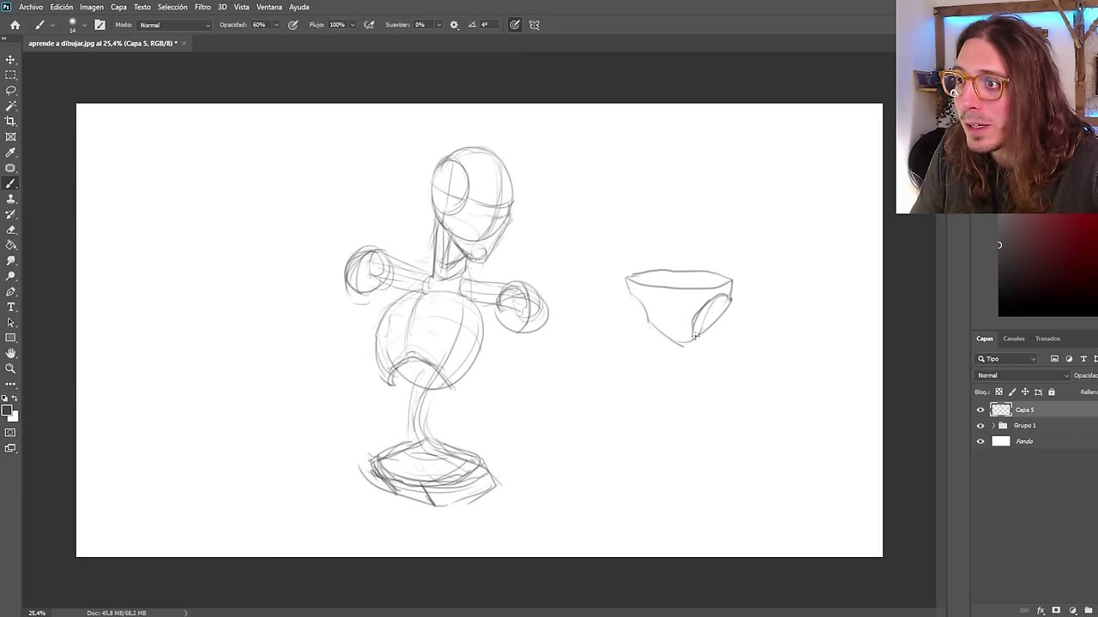
{"action": "left_click_drag", "start_coordinate": [693, 338], "coordinate": [729, 300]}
{"action": "mouse_move", "coordinate": [643, 311]}
{"action": "left_mouse_down"}
{"action": "mouse_move", "coordinate": [664, 336]}
{"action": "mouse_move", "coordinate": [626, 290]}
{"action": "mouse_move", "coordinate": [678, 346]}
{"action": "left_mouse_up"}
{"action": "left_click_drag", "start_coordinate": [658, 289], "coordinate": [673, 342]}
Draw a long rectangular box in perspective above the briefs, with short lines inside its two ends.
{"action": "scroll", "coordinate": [649, 272], "scroll_direction": "down", "scroll_amount": 2}
{"action": "scroll", "coordinate": [640, 249], "scroll_direction": "up", "scroll_amount": 3}
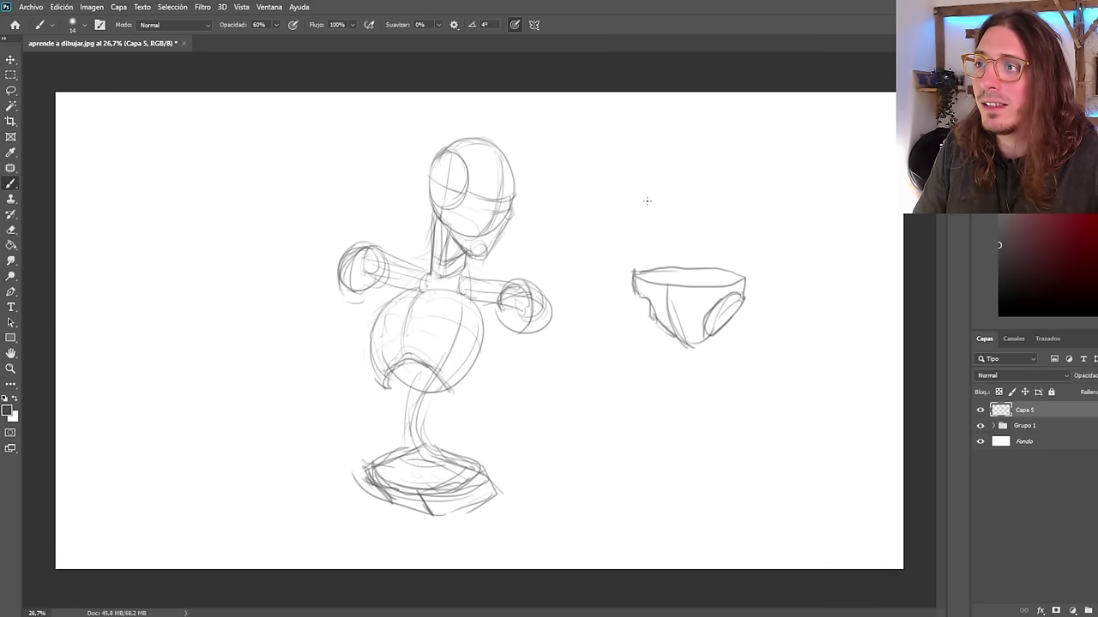
{"action": "left_click_drag", "start_coordinate": [624, 171], "coordinate": [633, 217]}
{"action": "left_click_drag", "start_coordinate": [622, 170], "coordinate": [751, 182]}
{"action": "mouse_move", "coordinate": [622, 170]}
{"action": "left_mouse_down"}
{"action": "mouse_move", "coordinate": [653, 147]}
{"action": "mouse_move", "coordinate": [625, 170]}
{"action": "mouse_move", "coordinate": [765, 163]}
{"action": "left_mouse_up"}
{"action": "key", "text": "ctrl+z"}
{"action": "key", "text": "ctrl+z"}
{"action": "mouse_move", "coordinate": [645, 150]}
{"action": "left_mouse_down"}
{"action": "mouse_move", "coordinate": [757, 160]}
{"action": "mouse_move", "coordinate": [761, 217]}
{"action": "mouse_move", "coordinate": [623, 210]}
{"action": "left_mouse_up"}
{"action": "left_click_drag", "start_coordinate": [765, 164], "coordinate": [775, 215]}
{"action": "key", "text": "ctrl+z"}
{"action": "left_click_drag", "start_coordinate": [766, 164], "coordinate": [781, 206]}
{"action": "left_click_drag", "start_coordinate": [779, 201], "coordinate": [762, 220]}
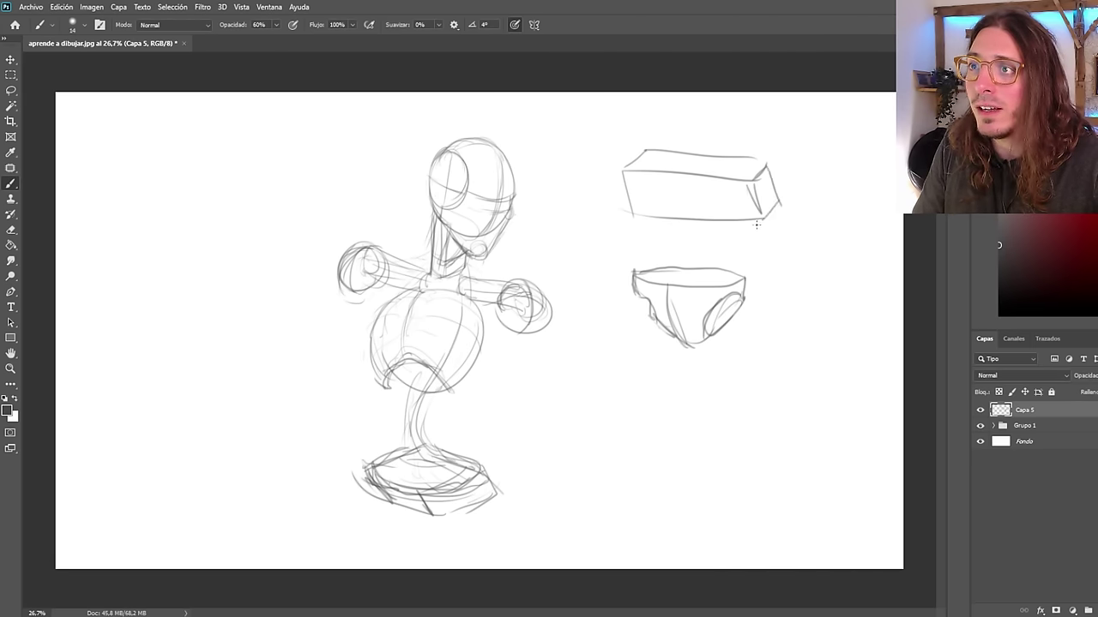
{"action": "left_click_drag", "start_coordinate": [624, 173], "coordinate": [637, 206]}
Sketch a stick pelvis below the briefs with a spine line, a hip bar with three joint circles and two leg lines.
{"action": "scroll", "coordinate": [652, 299], "scroll_direction": "down", "scroll_amount": 5}
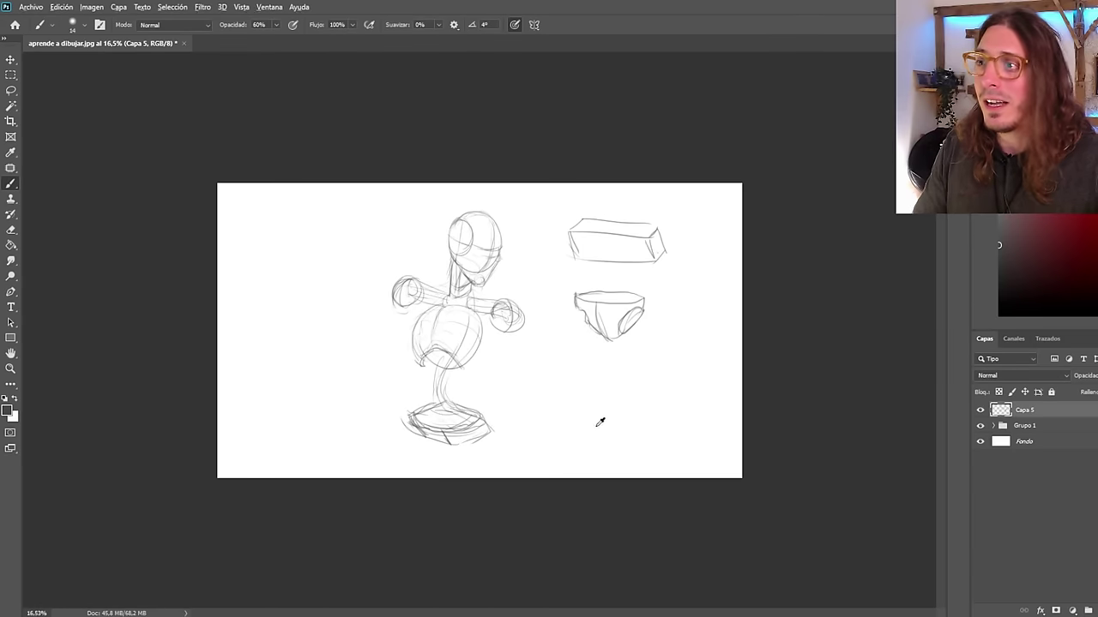
{"action": "scroll", "coordinate": [602, 423], "scroll_direction": "up", "scroll_amount": 5}
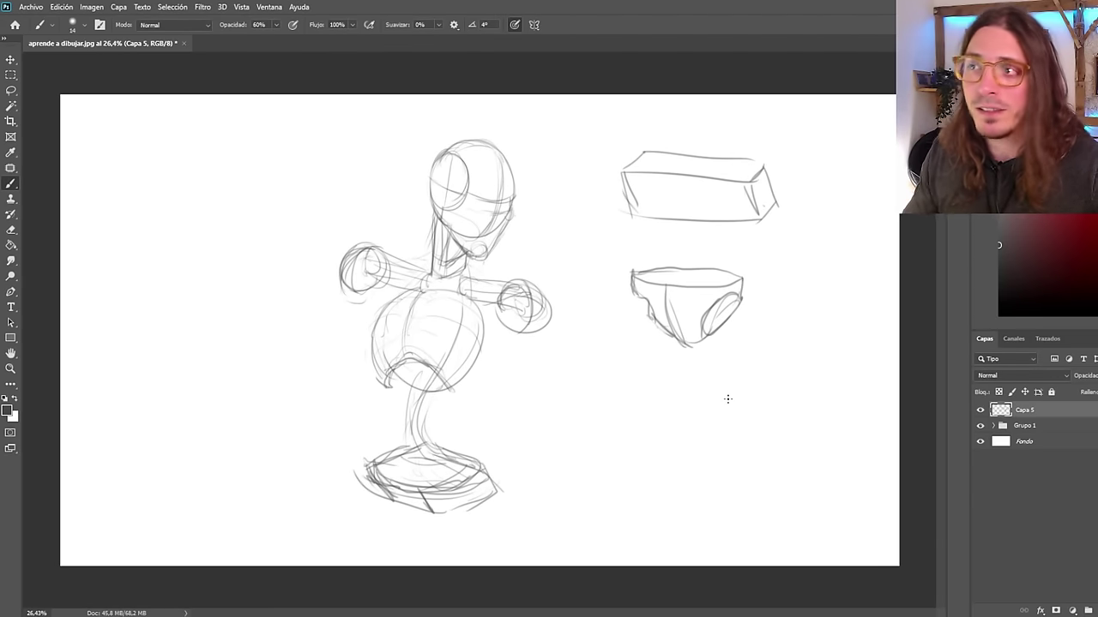
{"action": "mouse_move", "coordinate": [659, 380]}
{"action": "left_mouse_down"}
{"action": "mouse_move", "coordinate": [661, 439]}
{"action": "mouse_move", "coordinate": [731, 438]}
{"action": "left_mouse_up"}
{"action": "key", "text": "ctrl+z"}
{"action": "mouse_move", "coordinate": [603, 434]}
{"action": "left_mouse_down"}
{"action": "mouse_move", "coordinate": [738, 437]}
{"action": "mouse_move", "coordinate": [726, 437]}
{"action": "left_mouse_up"}
{"action": "left_click_drag", "start_coordinate": [609, 431], "coordinate": [607, 430]}
{"action": "left_click_drag", "start_coordinate": [602, 437], "coordinate": [578, 499]}
{"action": "left_click_drag", "start_coordinate": [723, 449], "coordinate": [733, 494]}
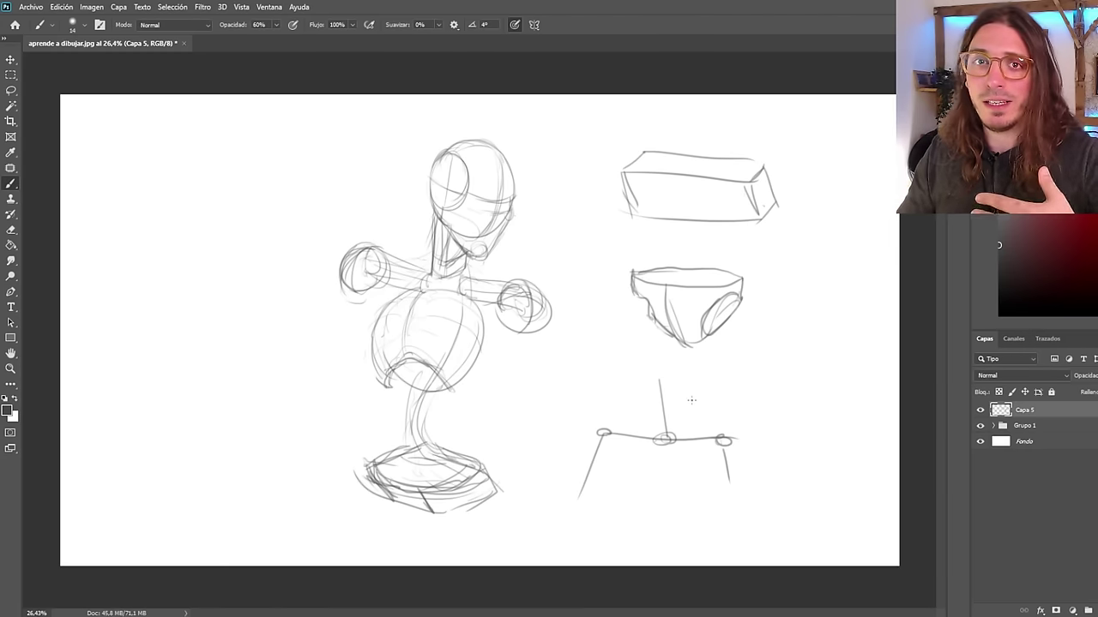
Erase the box, briefs and stick pelvis sketches beside the figure and return to the Brush tool.
{"action": "left_click", "coordinate": [11, 230]}
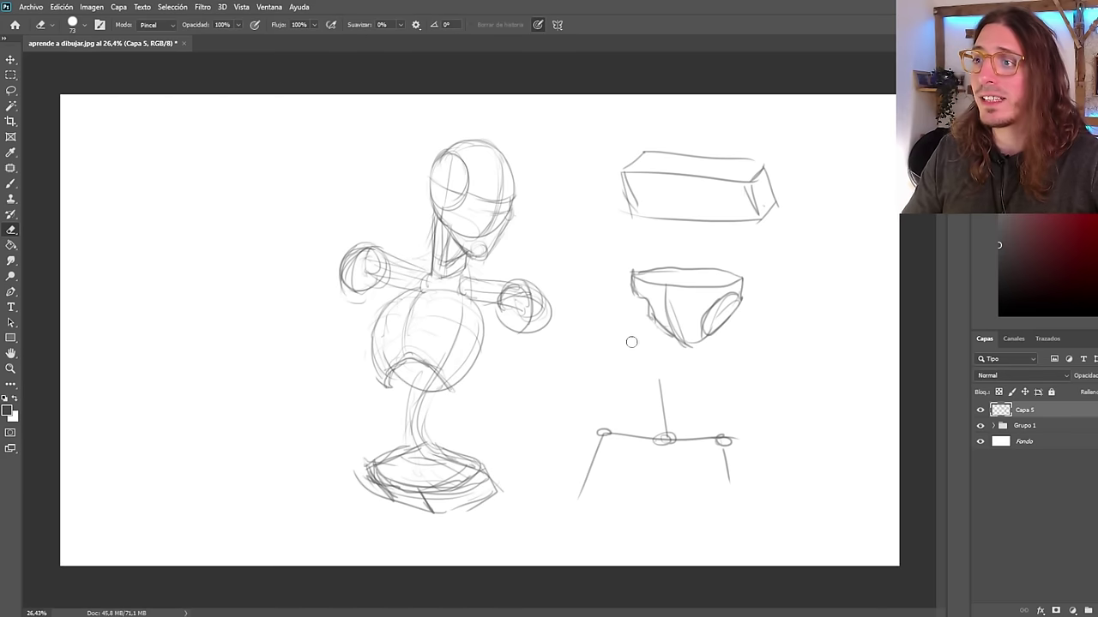
{"action": "left_click_drag", "start_coordinate": [718, 354], "coordinate": [735, 346]}
{"action": "left_click_drag", "start_coordinate": [629, 169], "coordinate": [645, 247]}
{"action": "mouse_move", "coordinate": [626, 197]}
{"action": "left_mouse_down"}
{"action": "mouse_move", "coordinate": [638, 151]}
{"action": "mouse_move", "coordinate": [702, 215]}
{"action": "mouse_move", "coordinate": [760, 221]}
{"action": "mouse_move", "coordinate": [720, 166]}
{"action": "mouse_move", "coordinate": [732, 218]}
{"action": "mouse_move", "coordinate": [692, 190]}
{"action": "mouse_move", "coordinate": [675, 301]}
{"action": "mouse_move", "coordinate": [653, 310]}
{"action": "mouse_move", "coordinate": [674, 250]}
{"action": "mouse_move", "coordinate": [740, 301]}
{"action": "mouse_move", "coordinate": [698, 307]}
{"action": "left_mouse_up"}
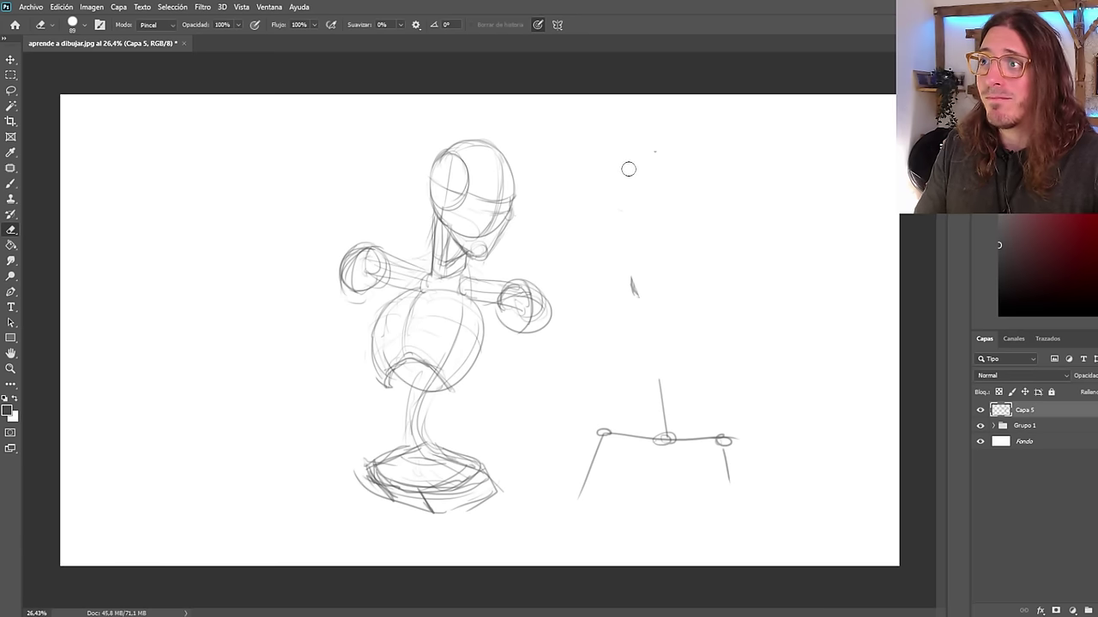
{"action": "mouse_move", "coordinate": [629, 169]}
{"action": "left_mouse_down"}
{"action": "mouse_move", "coordinate": [630, 289]}
{"action": "mouse_move", "coordinate": [661, 438]}
{"action": "mouse_move", "coordinate": [642, 427]}
{"action": "mouse_move", "coordinate": [595, 430]}
{"action": "mouse_move", "coordinate": [574, 482]}
{"action": "mouse_move", "coordinate": [719, 440]}
{"action": "mouse_move", "coordinate": [724, 492]}
{"action": "left_mouse_up"}
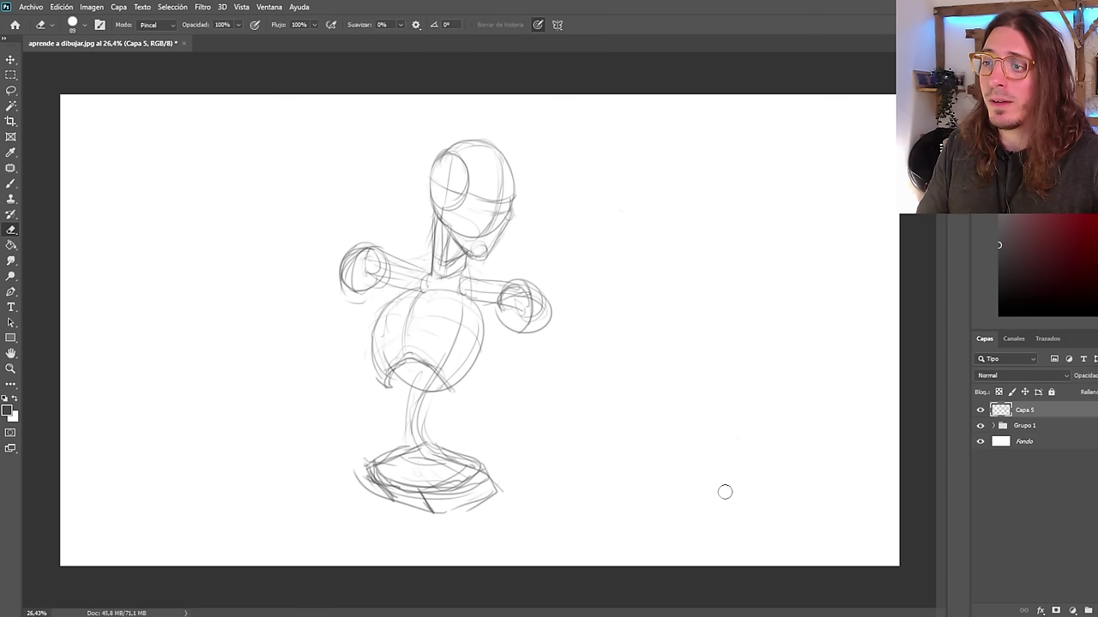
{"action": "left_click", "coordinate": [11, 183]}
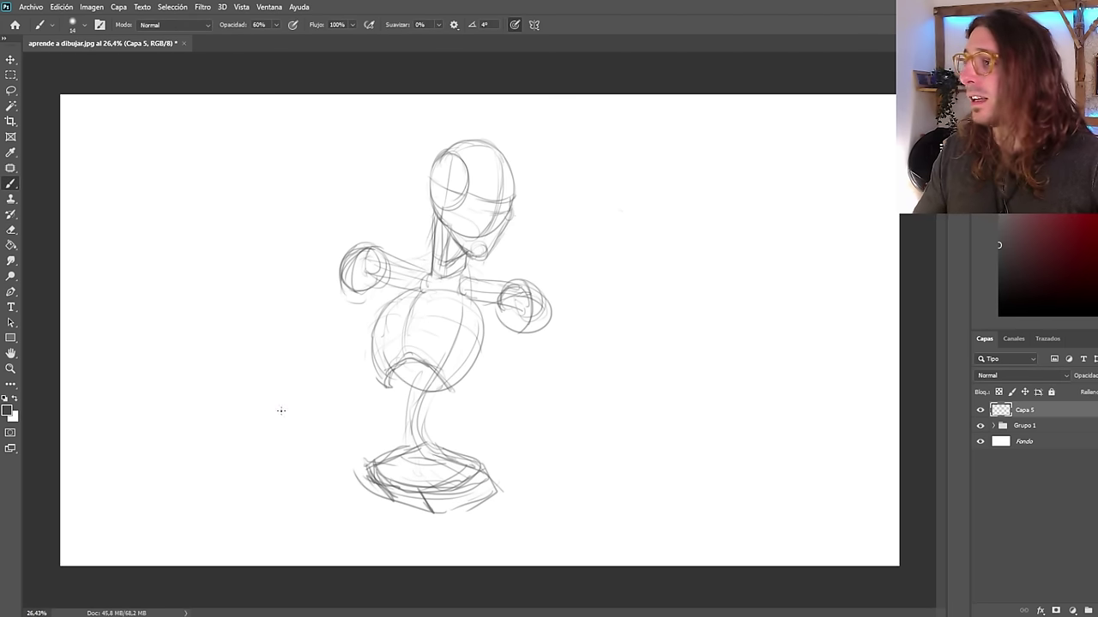
Add short strokes beside the waist and lower ribcage, and erase the outer edges of both shoulder spheres.
{"action": "scroll", "coordinate": [432, 263], "scroll_direction": "up", "scroll_amount": 1}
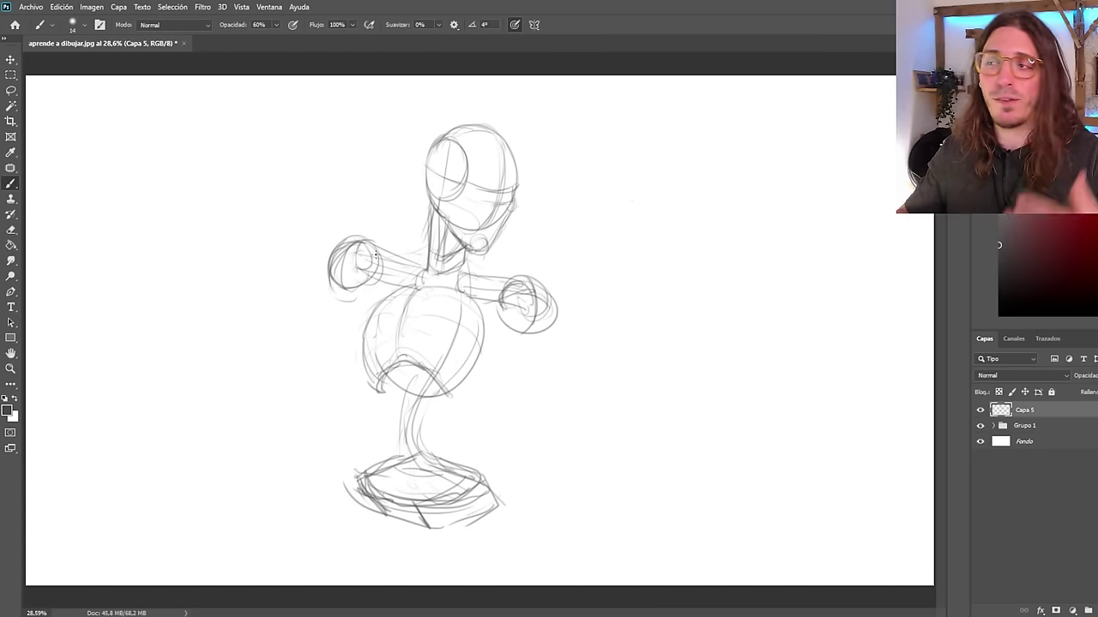
{"action": "scroll", "coordinate": [428, 472], "scroll_direction": "down", "scroll_amount": 1}
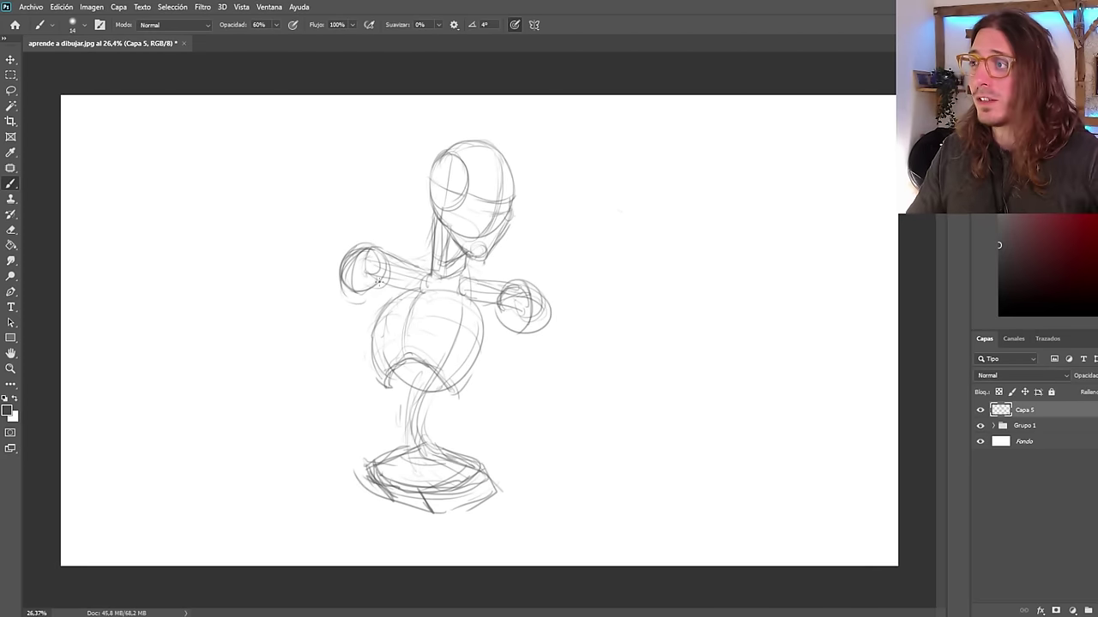
{"action": "scroll", "coordinate": [400, 284], "scroll_direction": "up", "scroll_amount": 2}
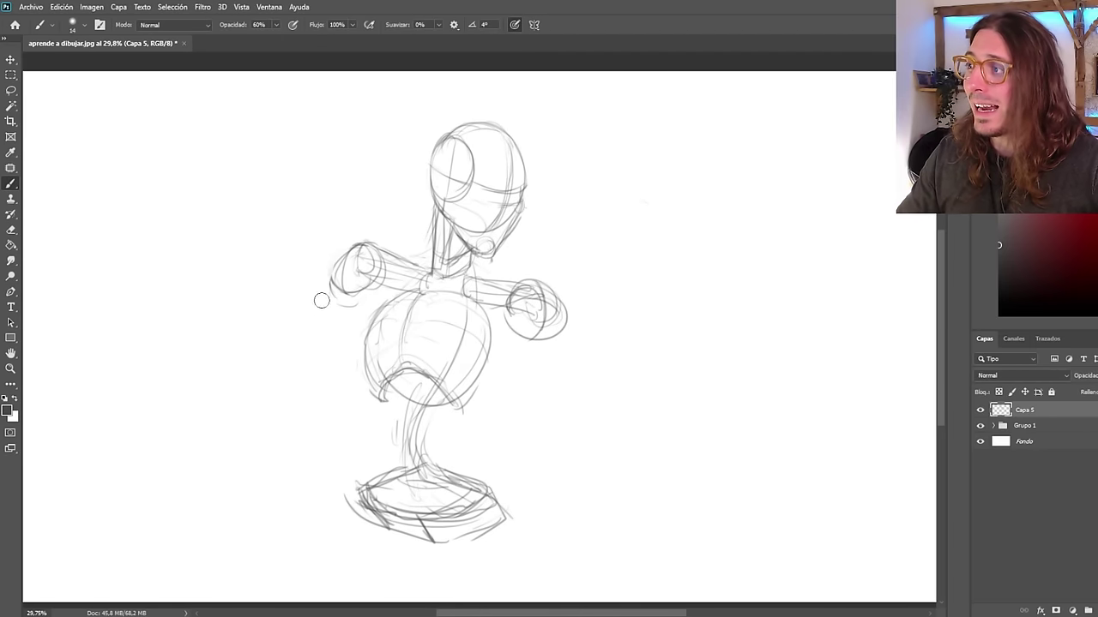
{"action": "scroll", "coordinate": [572, 389], "scroll_direction": "down", "scroll_amount": 2}
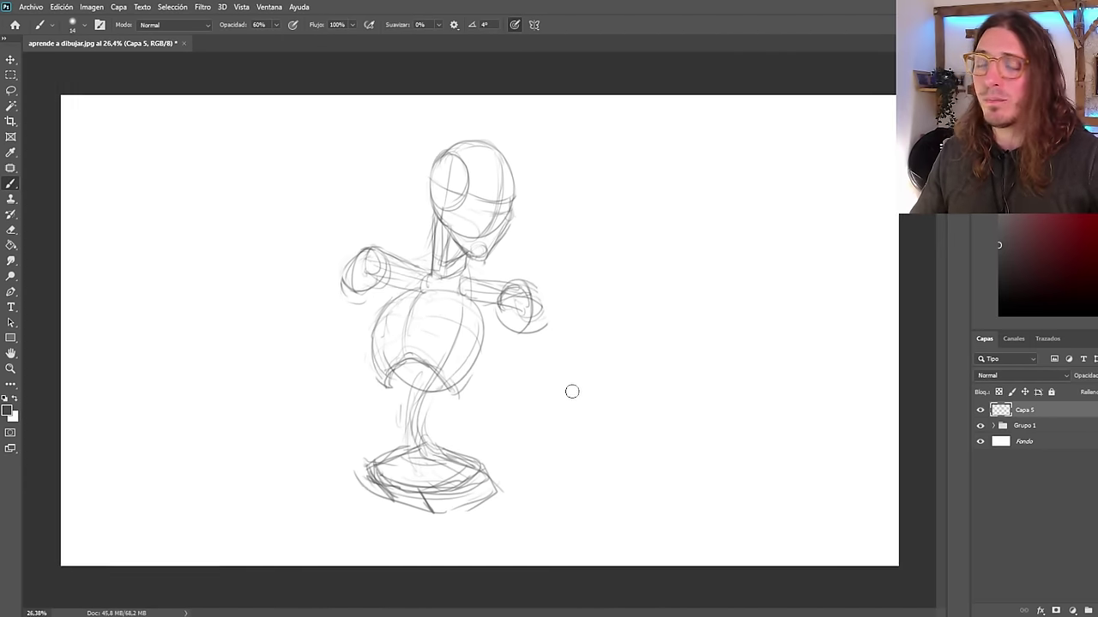
Redraw the contours of both shoulder spheres and add crossing guide lines over the top and front of the pelvis box.
{"action": "scroll", "coordinate": [387, 390], "scroll_direction": "down", "scroll_amount": 1}
{"action": "scroll", "coordinate": [407, 429], "scroll_direction": "up", "scroll_amount": 3}
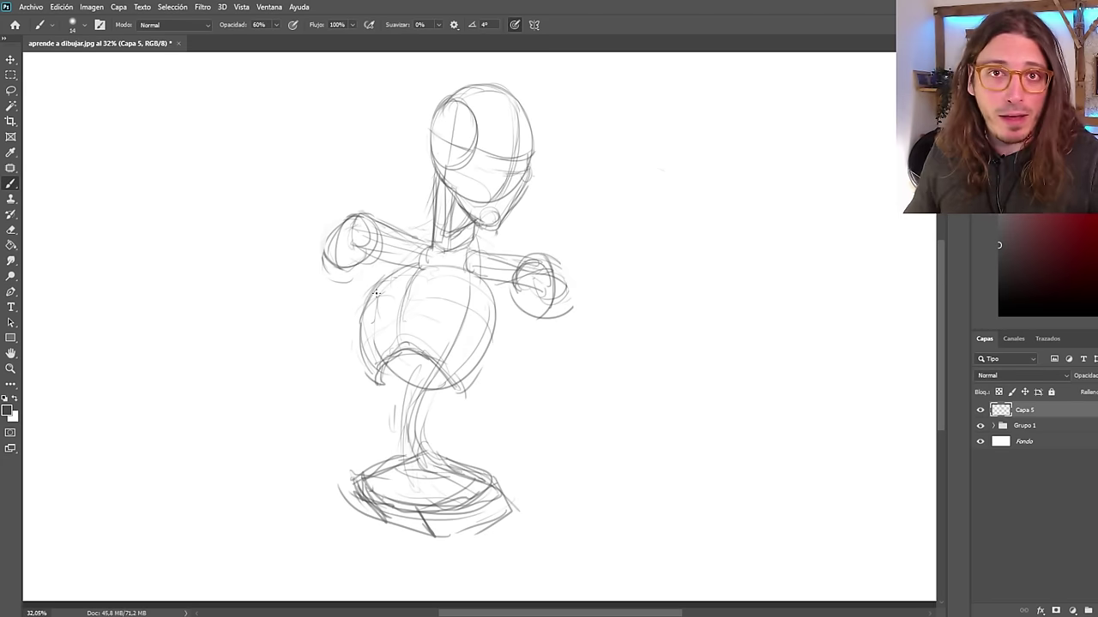
{"action": "scroll", "coordinate": [376, 293], "scroll_direction": "up", "scroll_amount": 1}
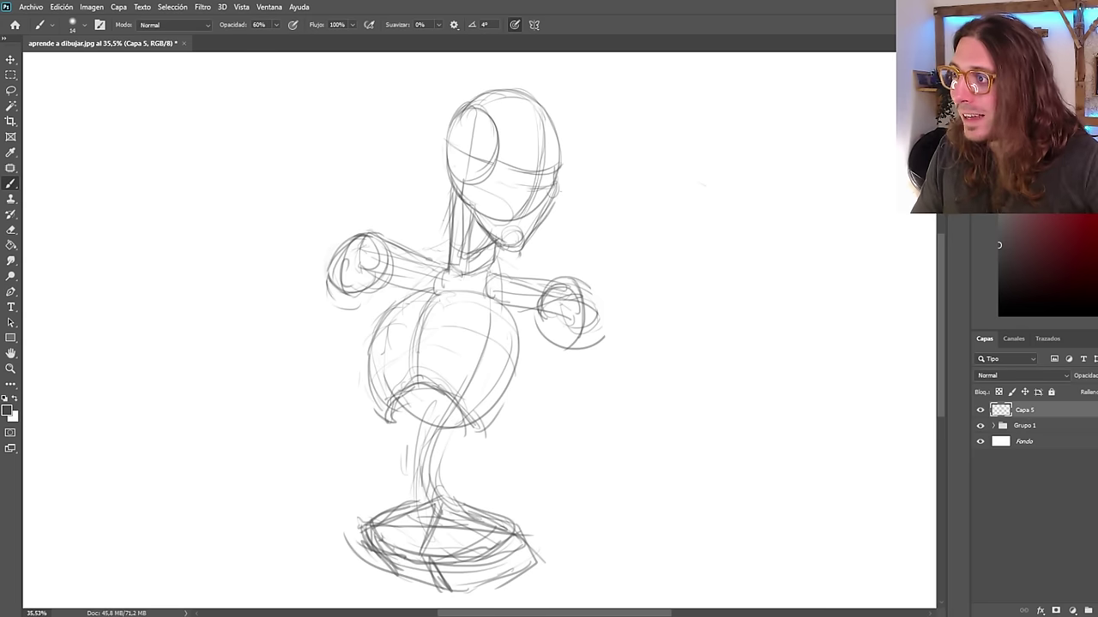
Reinforce the ribcage's curved vertical guides and try a horizontal contour across its front.
{"action": "left_click_drag", "start_coordinate": [443, 291], "coordinate": [418, 367]}
{"action": "left_click_drag", "start_coordinate": [493, 298], "coordinate": [457, 392]}
{"action": "key", "text": "ctrl+z"}
{"action": "mouse_move", "coordinate": [420, 344]}
{"action": "left_mouse_down"}
{"action": "mouse_move", "coordinate": [491, 394]}
{"action": "mouse_move", "coordinate": [497, 373]}
{"action": "mouse_move", "coordinate": [507, 391]}
{"action": "left_mouse_up"}
{"action": "key", "text": "ctrl+z"}
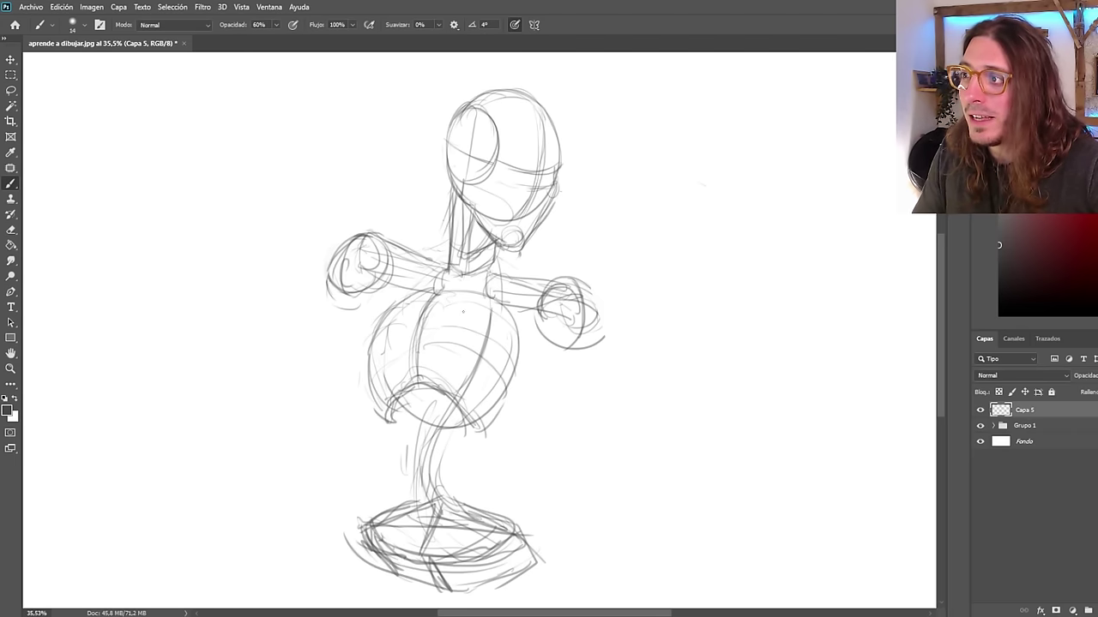
{"action": "left_click_drag", "start_coordinate": [461, 312], "coordinate": [517, 340]}
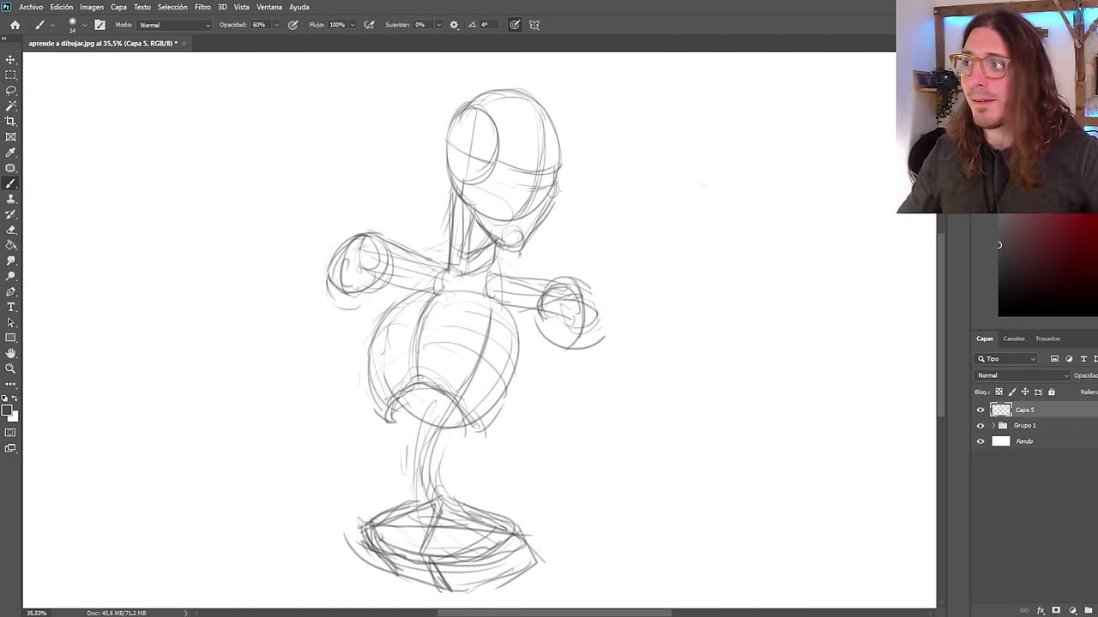
{"action": "scroll", "coordinate": [398, 403], "scroll_direction": "up", "scroll_amount": 2}
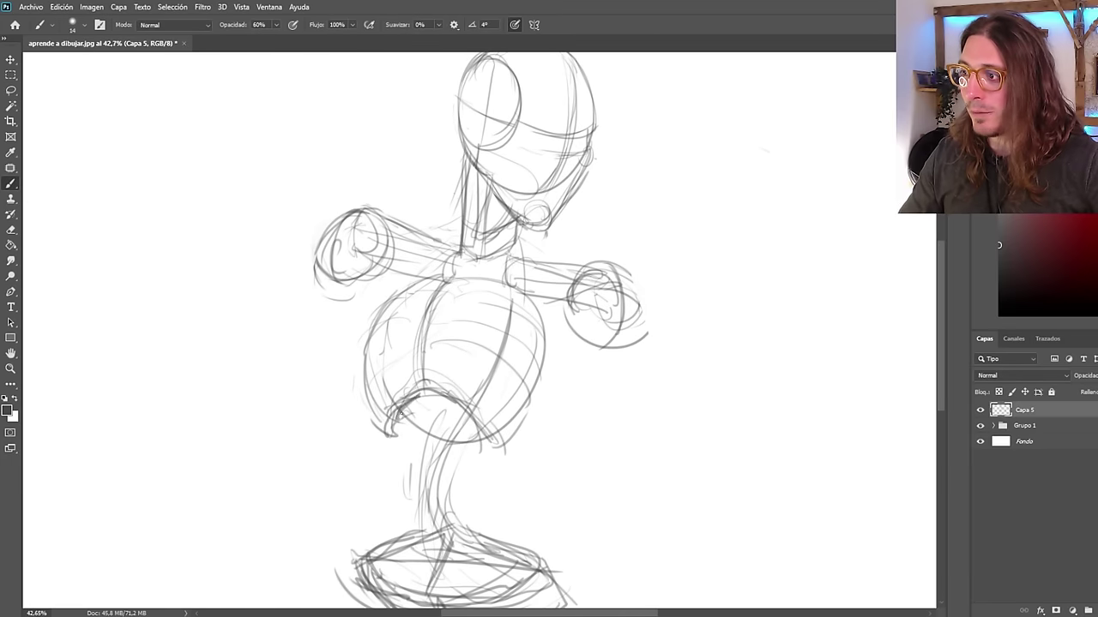
{"action": "mouse_move", "coordinate": [398, 413]}
{"action": "left_mouse_down"}
{"action": "mouse_move", "coordinate": [429, 391]}
{"action": "mouse_move", "coordinate": [419, 388]}
{"action": "mouse_move", "coordinate": [469, 426]}
{"action": "left_mouse_up"}
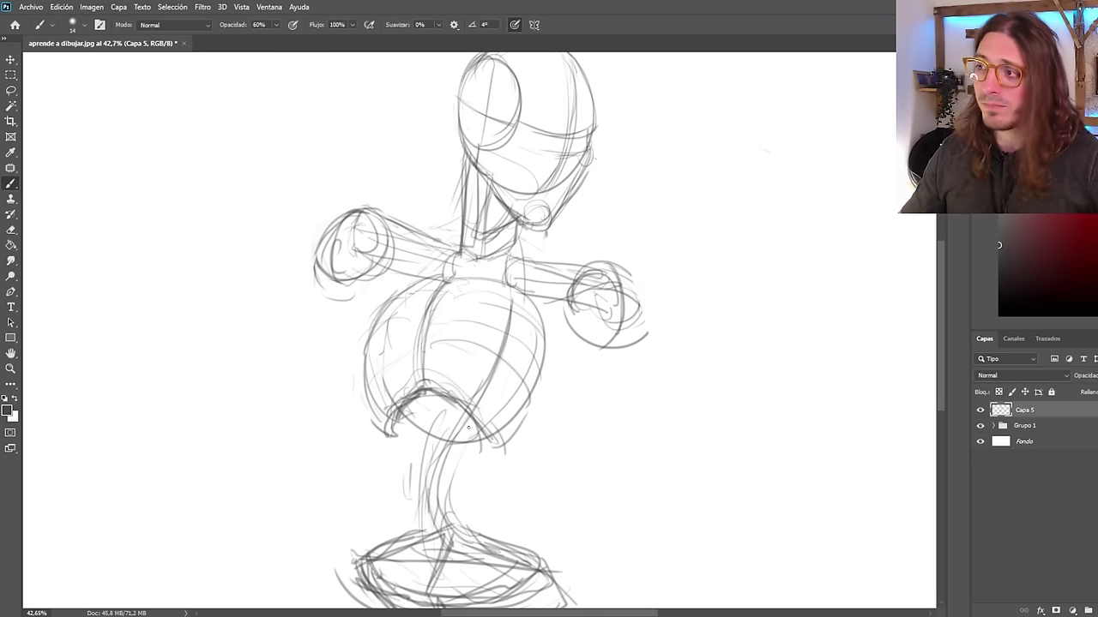
{"action": "scroll", "coordinate": [468, 426], "scroll_direction": "down", "scroll_amount": 3}
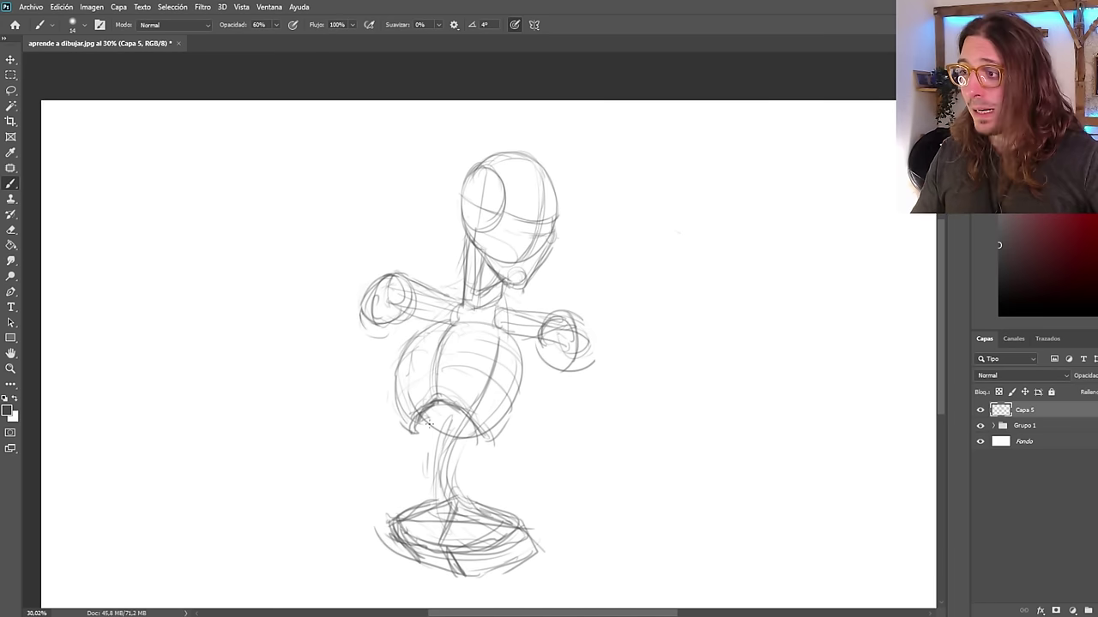
{"action": "scroll", "coordinate": [470, 499], "scroll_direction": "up", "scroll_amount": 1}
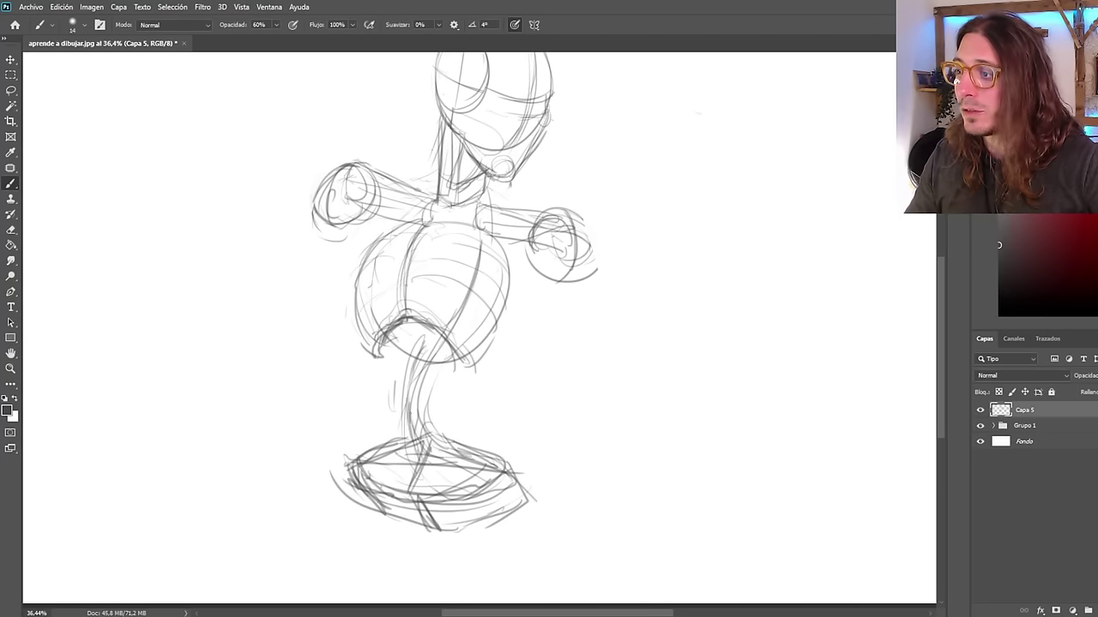
Draw and rework the curved side lines of the waist cylinder between the ribcage opening and the pelvis.
{"action": "mouse_move", "coordinate": [411, 398]}
{"action": "left_mouse_down"}
{"action": "mouse_move", "coordinate": [426, 452]}
{"action": "mouse_move", "coordinate": [418, 348]}
{"action": "mouse_move", "coordinate": [412, 407]}
{"action": "left_mouse_up"}
{"action": "mouse_move", "coordinate": [412, 348]}
{"action": "left_mouse_down"}
{"action": "mouse_move", "coordinate": [444, 345]}
{"action": "mouse_move", "coordinate": [425, 387]}
{"action": "mouse_move", "coordinate": [426, 448]}
{"action": "mouse_move", "coordinate": [428, 410]}
{"action": "mouse_move", "coordinate": [439, 453]}
{"action": "left_mouse_up"}
{"action": "key", "text": "ctrl+z"}
{"action": "key", "text": "ctrl+z"}
{"action": "left_click_drag", "start_coordinate": [436, 359], "coordinate": [445, 453]}
{"action": "key", "text": "ctrl+z"}
{"action": "key", "text": "ctrl+z"}
{"action": "mouse_move", "coordinate": [435, 359]}
{"action": "left_mouse_down"}
{"action": "mouse_move", "coordinate": [445, 444]}
{"action": "mouse_move", "coordinate": [429, 460]}
{"action": "mouse_move", "coordinate": [407, 416]}
{"action": "mouse_move", "coordinate": [410, 385]}
{"action": "mouse_move", "coordinate": [406, 432]}
{"action": "mouse_move", "coordinate": [423, 452]}
{"action": "left_mouse_up"}
{"action": "key", "text": "ctrl+z"}
Round off the top of the waist cylinder and wrap curved contour bands around its length.
{"action": "left_click_drag", "start_coordinate": [407, 379], "coordinate": [433, 385]}
{"action": "mouse_move", "coordinate": [404, 418]}
{"action": "left_mouse_down"}
{"action": "mouse_move", "coordinate": [430, 417]}
{"action": "mouse_move", "coordinate": [439, 445]}
{"action": "mouse_move", "coordinate": [431, 373]}
{"action": "left_mouse_up"}
{"action": "key", "text": "ctrl+z"}
{"action": "key", "text": "ctrl+z"}
{"action": "mouse_move", "coordinate": [407, 438]}
{"action": "left_mouse_down"}
{"action": "mouse_move", "coordinate": [434, 427]}
{"action": "mouse_move", "coordinate": [439, 438]}
{"action": "mouse_move", "coordinate": [422, 425]}
{"action": "left_mouse_up"}
{"action": "key", "text": "ctrl+z"}
{"action": "mouse_move", "coordinate": [411, 441]}
{"action": "left_mouse_down"}
{"action": "mouse_move", "coordinate": [433, 435]}
{"action": "mouse_move", "coordinate": [417, 457]}
{"action": "left_mouse_up"}
{"action": "mouse_move", "coordinate": [405, 394]}
{"action": "left_mouse_down"}
{"action": "mouse_move", "coordinate": [404, 427]}
{"action": "mouse_move", "coordinate": [416, 428]}
{"action": "left_mouse_up"}
{"action": "scroll", "coordinate": [377, 392], "scroll_direction": "down", "scroll_amount": 3}
{"action": "scroll", "coordinate": [479, 325], "scroll_direction": "up", "scroll_amount": 1}
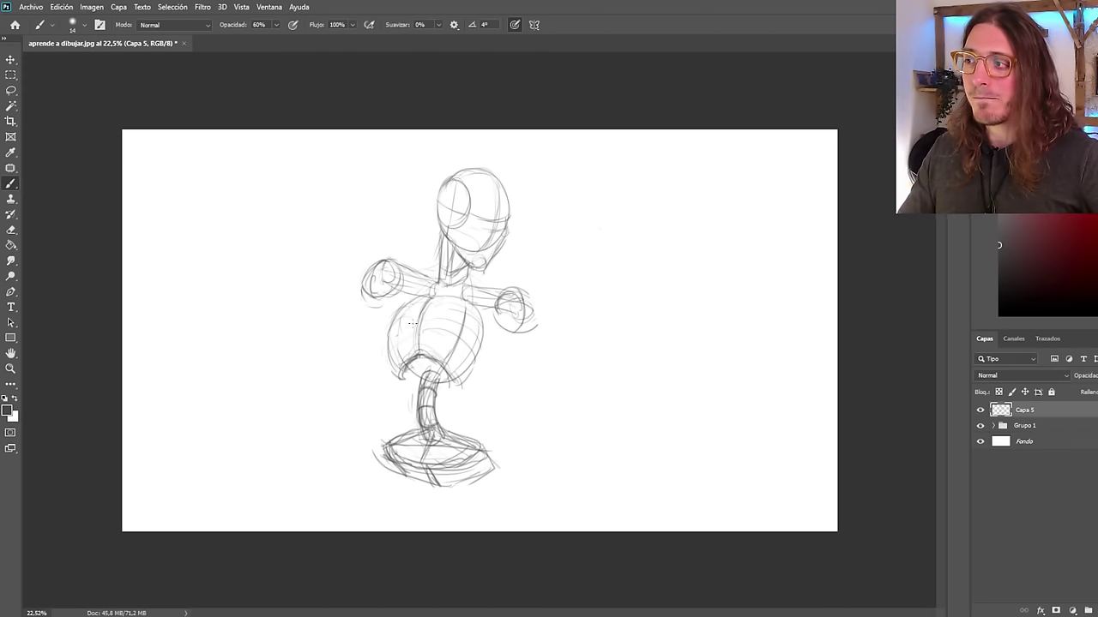
Draw an upper-arm cylinder descending outward from the shoulder sphere on the side the head faces, ending in an elbow ball.
{"action": "scroll", "coordinate": [398, 380], "scroll_direction": "up", "scroll_amount": 3}
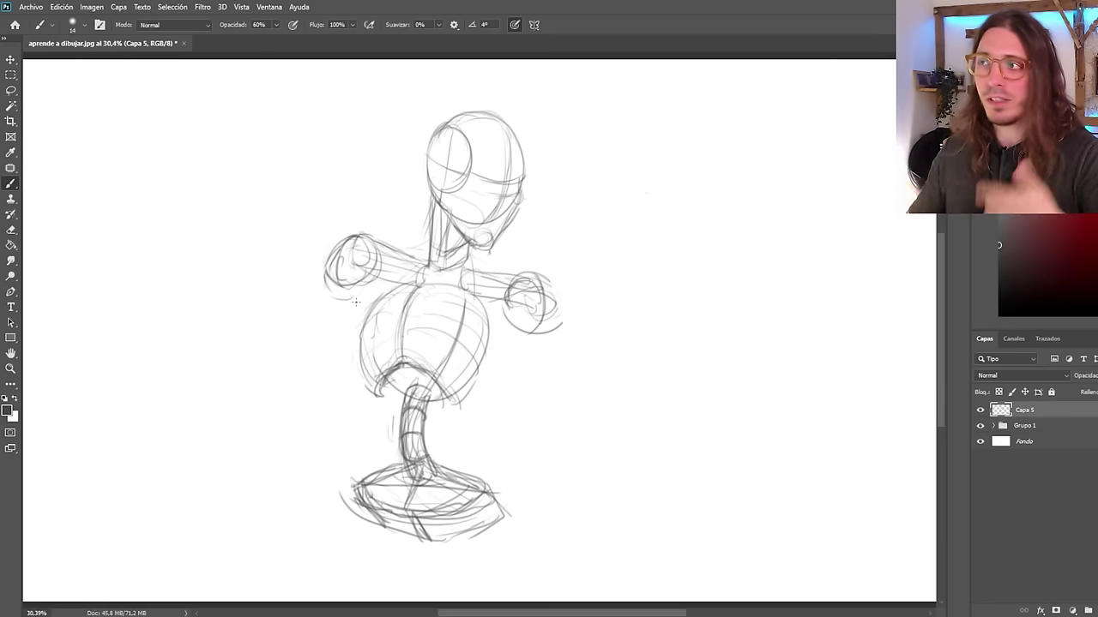
{"action": "scroll", "coordinate": [373, 319], "scroll_direction": "down", "scroll_amount": 1}
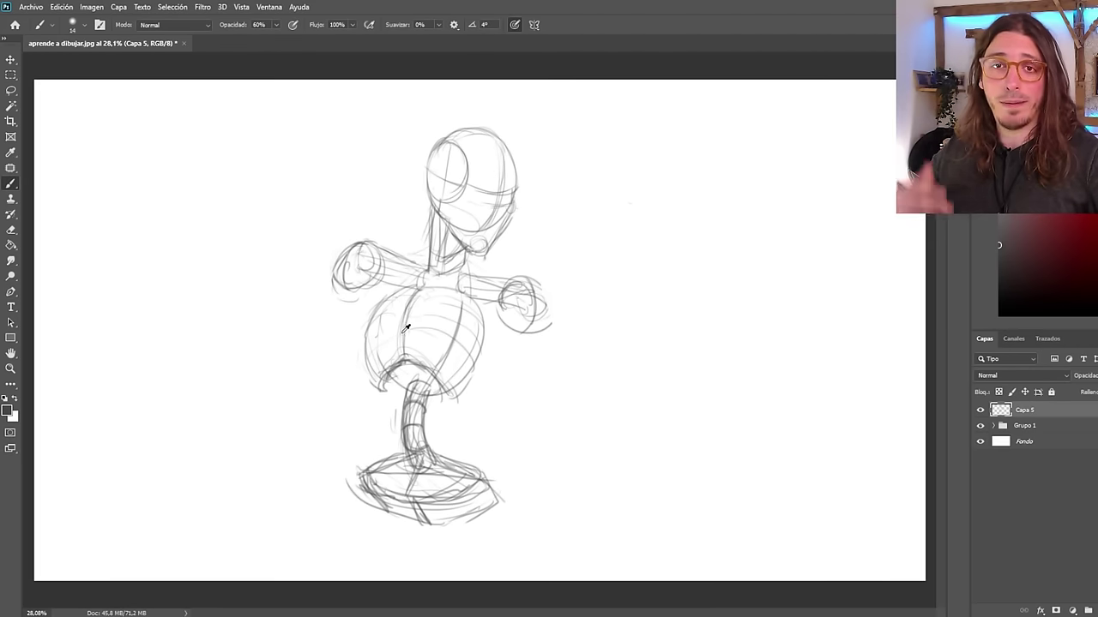
{"action": "scroll", "coordinate": [408, 366], "scroll_direction": "down", "scroll_amount": 1}
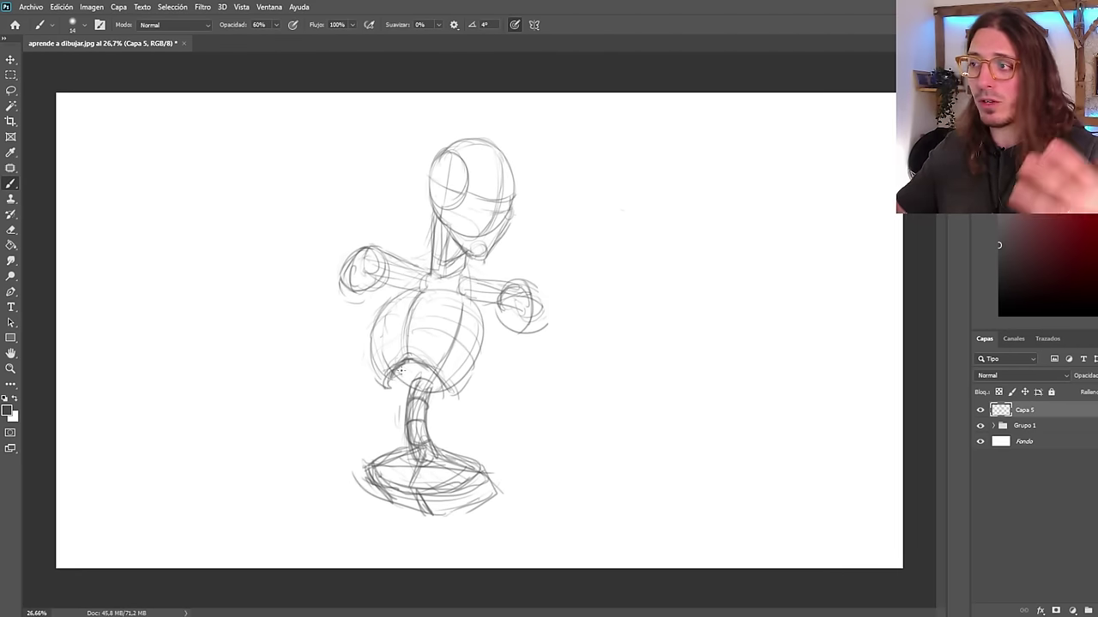
{"action": "scroll", "coordinate": [382, 346], "scroll_direction": "up", "scroll_amount": 2}
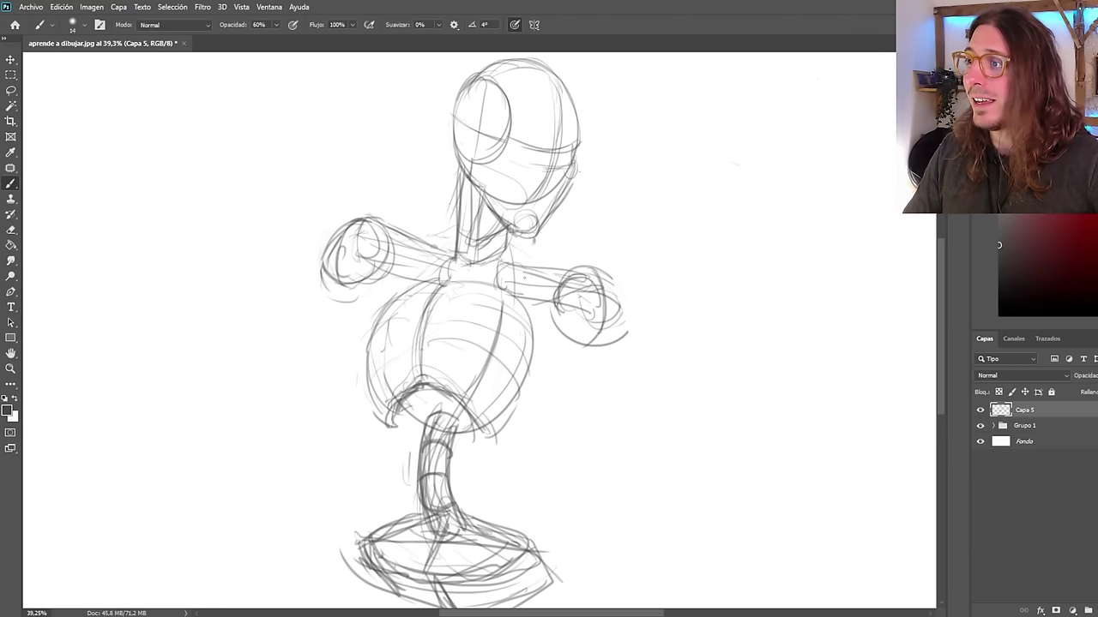
{"action": "left_click_drag", "start_coordinate": [509, 244], "coordinate": [522, 274]}
{"action": "scroll", "coordinate": [392, 497], "scroll_direction": "down", "scroll_amount": 2}
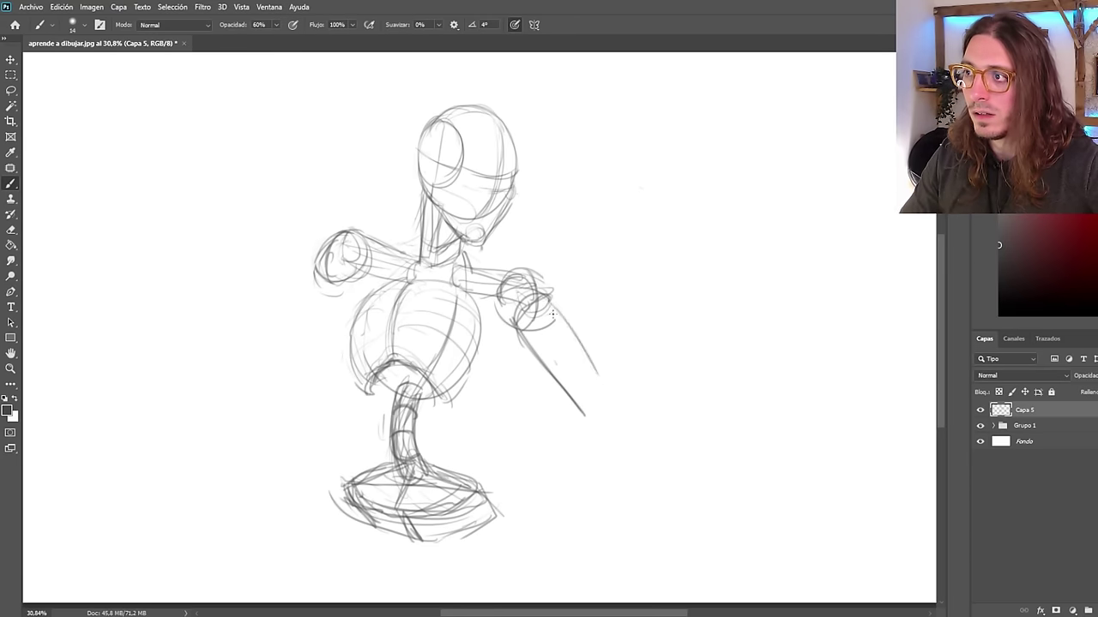
{"action": "left_click_drag", "start_coordinate": [545, 302], "coordinate": [613, 391]}
{"action": "mouse_move", "coordinate": [571, 397]}
{"action": "left_mouse_down"}
{"action": "mouse_move", "coordinate": [599, 384]}
{"action": "mouse_move", "coordinate": [606, 396]}
{"action": "left_mouse_up"}
{"action": "mouse_move", "coordinate": [599, 383]}
{"action": "left_mouse_down"}
{"action": "mouse_move", "coordinate": [582, 405]}
{"action": "mouse_move", "coordinate": [609, 391]}
{"action": "left_mouse_up"}
{"action": "left_click_drag", "start_coordinate": [584, 413], "coordinate": [610, 401]}
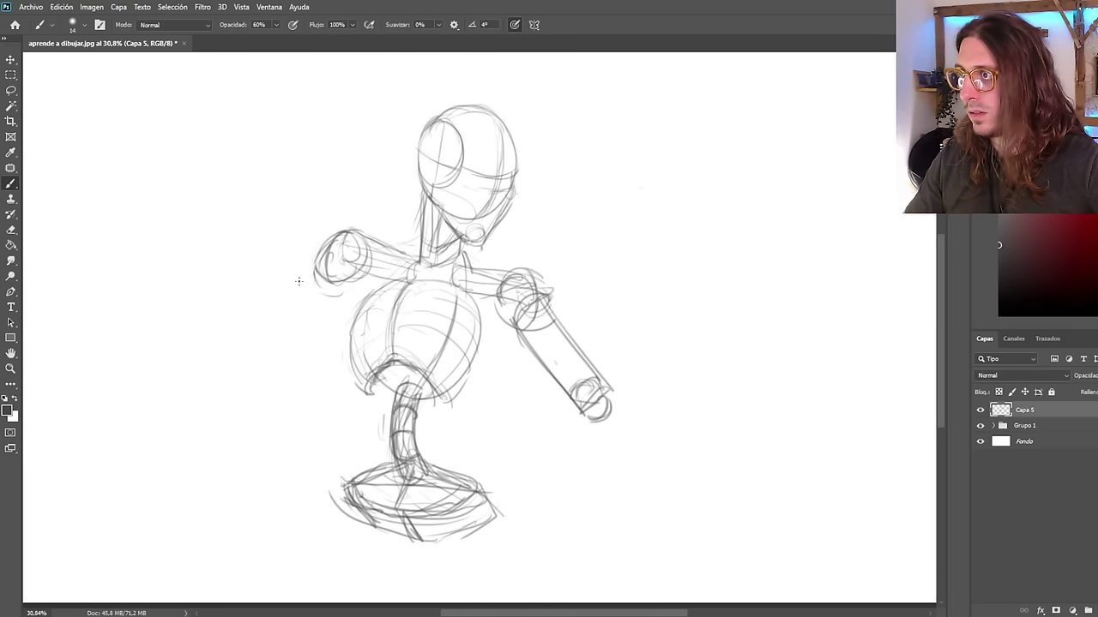
Draw a tapering forearm cylinder from the elbow ball back toward the hip, plus a short line at the opposite shoulder.
{"action": "left_click_drag", "start_coordinate": [303, 241], "coordinate": [333, 241]}
{"action": "mouse_move", "coordinate": [581, 410]}
{"action": "left_mouse_down"}
{"action": "mouse_move", "coordinate": [623, 429]}
{"action": "mouse_move", "coordinate": [576, 432]}
{"action": "mouse_move", "coordinate": [622, 449]}
{"action": "left_mouse_up"}
{"action": "left_click_drag", "start_coordinate": [592, 420], "coordinate": [530, 537]}
{"action": "left_click_drag", "start_coordinate": [618, 413], "coordinate": [563, 518]}
{"action": "left_click_drag", "start_coordinate": [575, 419], "coordinate": [538, 521]}
{"action": "mouse_move", "coordinate": [561, 467]}
{"action": "left_mouse_down"}
{"action": "mouse_move", "coordinate": [541, 519]}
{"action": "mouse_move", "coordinate": [536, 506]}
{"action": "left_mouse_up"}
{"action": "scroll", "coordinate": [618, 429], "scroll_direction": "down", "scroll_amount": 1}
Scale the whole figure sketch down and reposition it with Free Transform.
{"action": "key", "text": "ctrl+t"}
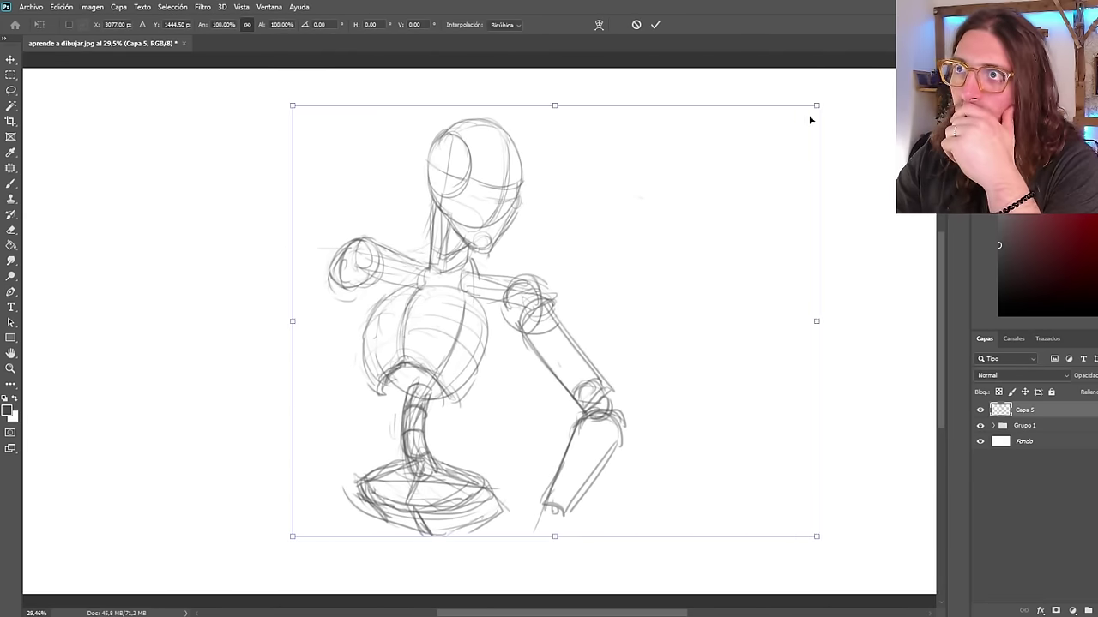
{"action": "left_click_drag", "start_coordinate": [816, 107], "coordinate": [761, 150]}
{"action": "left_click_drag", "start_coordinate": [393, 386], "coordinate": [446, 379]}
{"action": "key", "text": "Return"}
{"action": "scroll", "coordinate": [561, 423], "scroll_direction": "down", "scroll_amount": 1}
{"action": "scroll", "coordinate": [561, 411], "scroll_direction": "up", "scroll_amount": 2}
Add a lengthwise guide line and a curved cross contour to the upper arm, and reinforce its edge near the elbow.
{"action": "left_click_drag", "start_coordinate": [557, 331], "coordinate": [614, 415]}
{"action": "left_click_drag", "start_coordinate": [569, 380], "coordinate": [605, 372]}
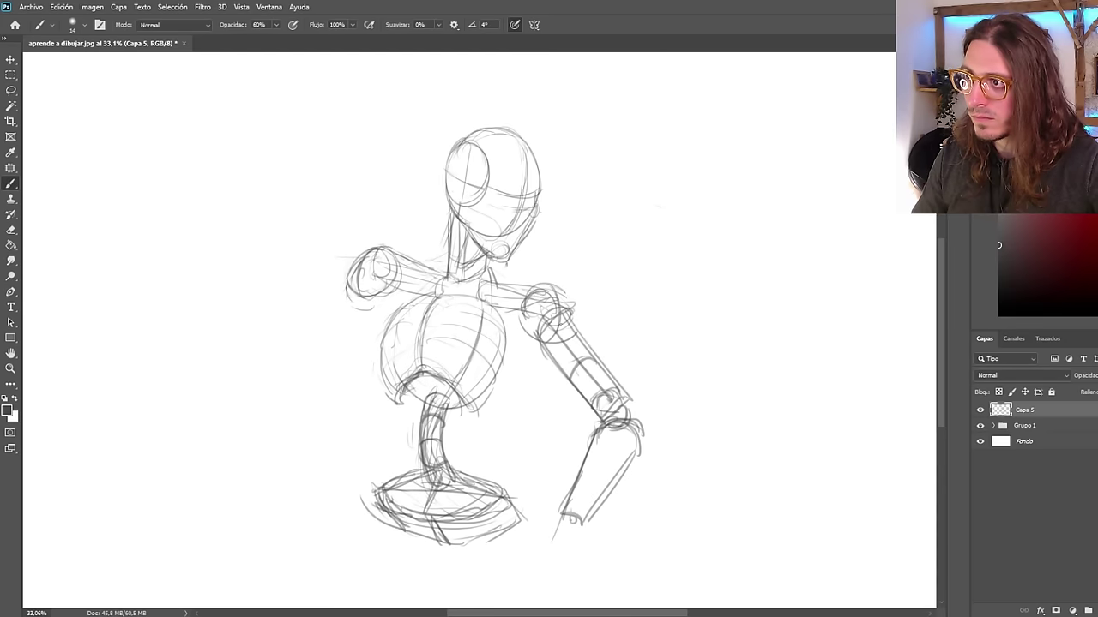
{"action": "left_click_drag", "start_coordinate": [562, 310], "coordinate": [626, 395]}
{"action": "left_click_drag", "start_coordinate": [628, 396], "coordinate": [604, 421]}
Add a lengthwise guide line and curved cross contours to the forearm cylinder.
{"action": "left_click_drag", "start_coordinate": [623, 426], "coordinate": [573, 517]}
{"action": "left_click_drag", "start_coordinate": [581, 472], "coordinate": [617, 482]}
{"action": "left_click_drag", "start_coordinate": [590, 440], "coordinate": [632, 464]}
{"action": "left_click_drag", "start_coordinate": [552, 456], "coordinate": [607, 429]}
{"action": "scroll", "coordinate": [607, 429], "scroll_direction": "up", "scroll_amount": 1}
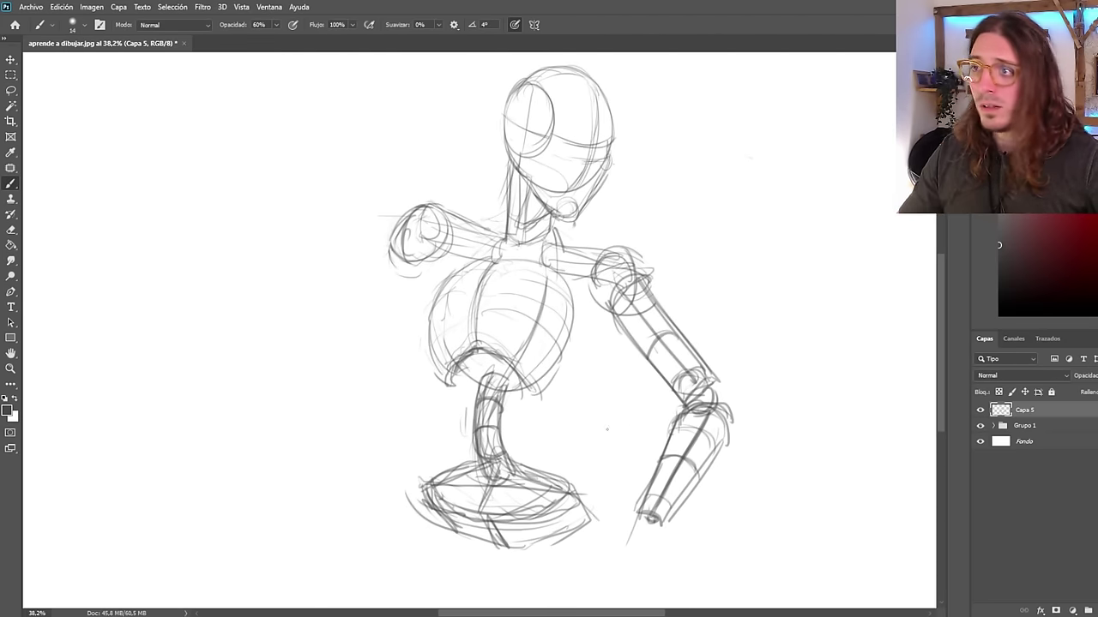
Go over the upper arm's outline and the contour of its shoulder sphere again.
{"action": "scroll", "coordinate": [607, 429], "scroll_direction": "down", "scroll_amount": 1}
{"action": "scroll", "coordinate": [642, 372], "scroll_direction": "up", "scroll_amount": 1}
{"action": "mouse_move", "coordinate": [646, 289]}
{"action": "left_mouse_down"}
{"action": "mouse_move", "coordinate": [610, 316]}
{"action": "mouse_move", "coordinate": [706, 378]}
{"action": "mouse_move", "coordinate": [703, 396]}
{"action": "left_mouse_up"}
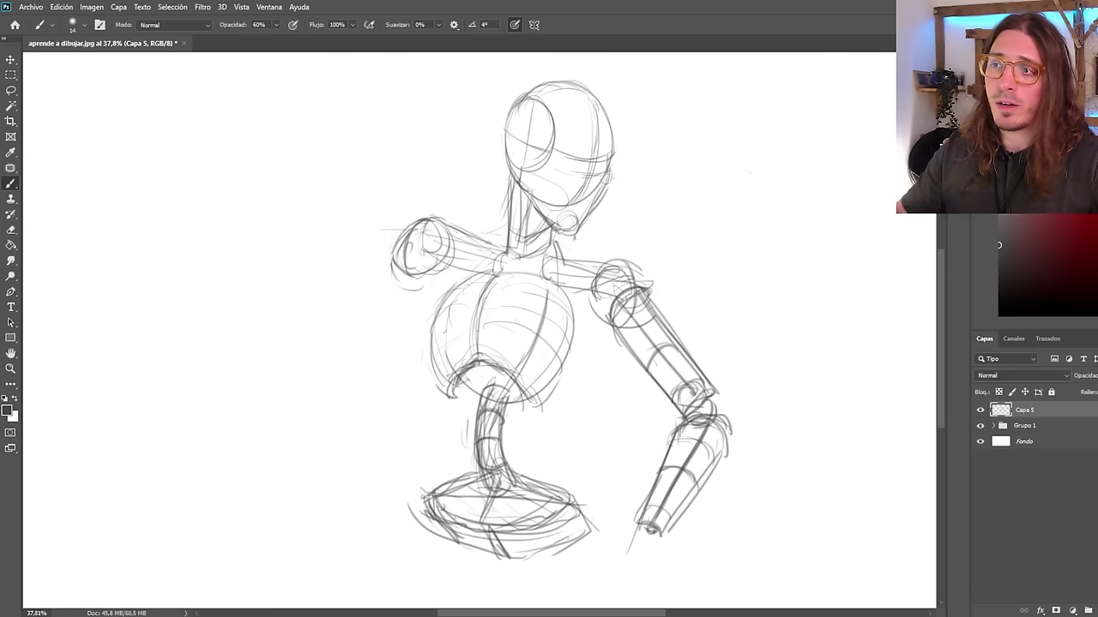
{"action": "mouse_move", "coordinate": [625, 261]}
{"action": "left_mouse_down"}
{"action": "mouse_move", "coordinate": [643, 287]}
{"action": "mouse_move", "coordinate": [595, 305]}
{"action": "mouse_move", "coordinate": [633, 288]}
{"action": "left_mouse_up"}
{"action": "scroll", "coordinate": [563, 400], "scroll_direction": "down", "scroll_amount": 3}
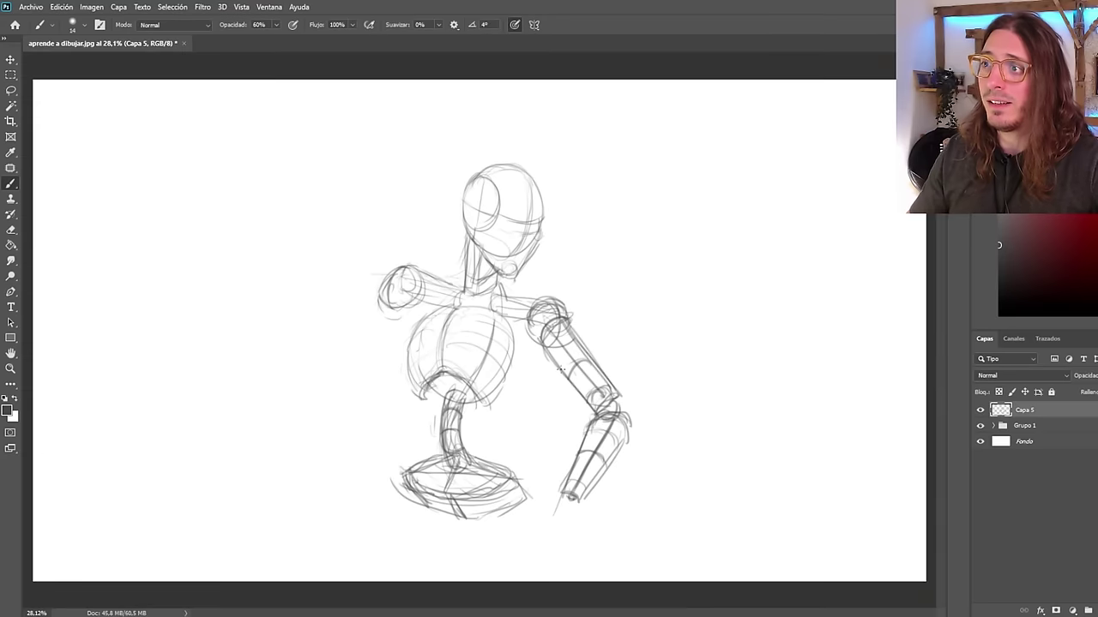
{"action": "scroll", "coordinate": [563, 398], "scroll_direction": "up", "scroll_amount": 3}
{"action": "left_click_drag", "start_coordinate": [542, 343], "coordinate": [627, 429]}
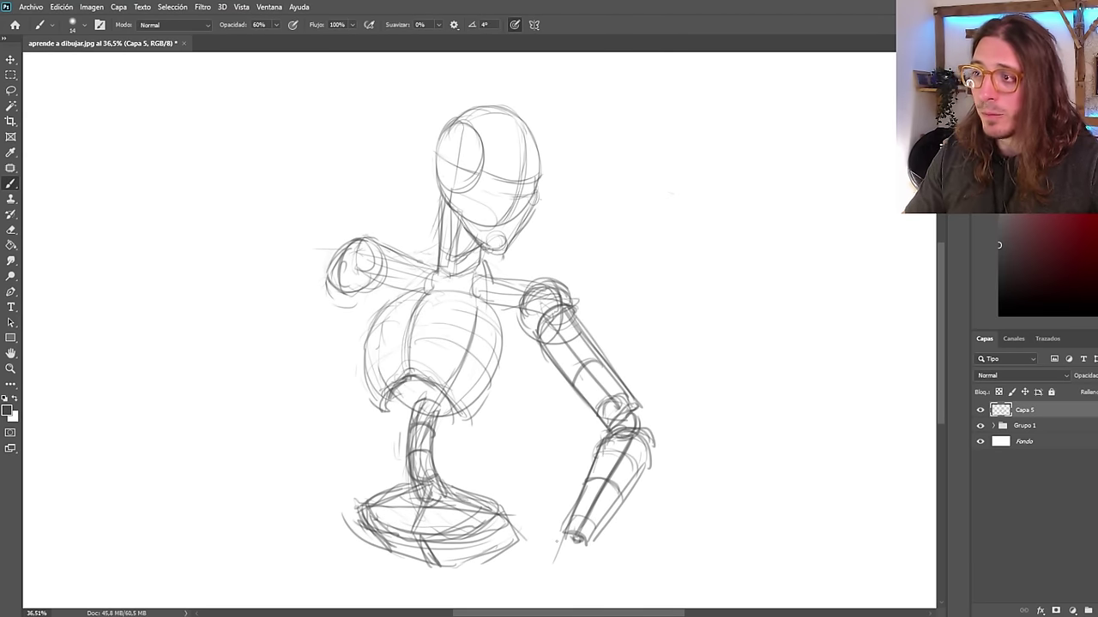
{"action": "scroll", "coordinate": [556, 540], "scroll_direction": "down", "scroll_amount": 2}
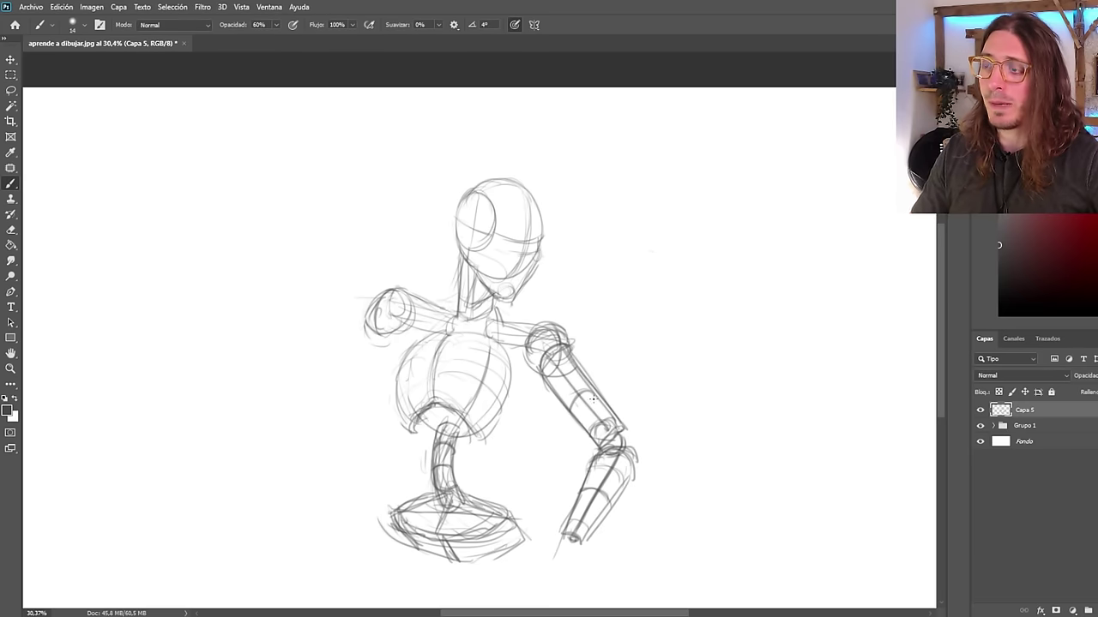
{"action": "scroll", "coordinate": [549, 517], "scroll_direction": "down", "scroll_amount": 2}
{"action": "scroll", "coordinate": [558, 405], "scroll_direction": "up", "scroll_amount": 2}
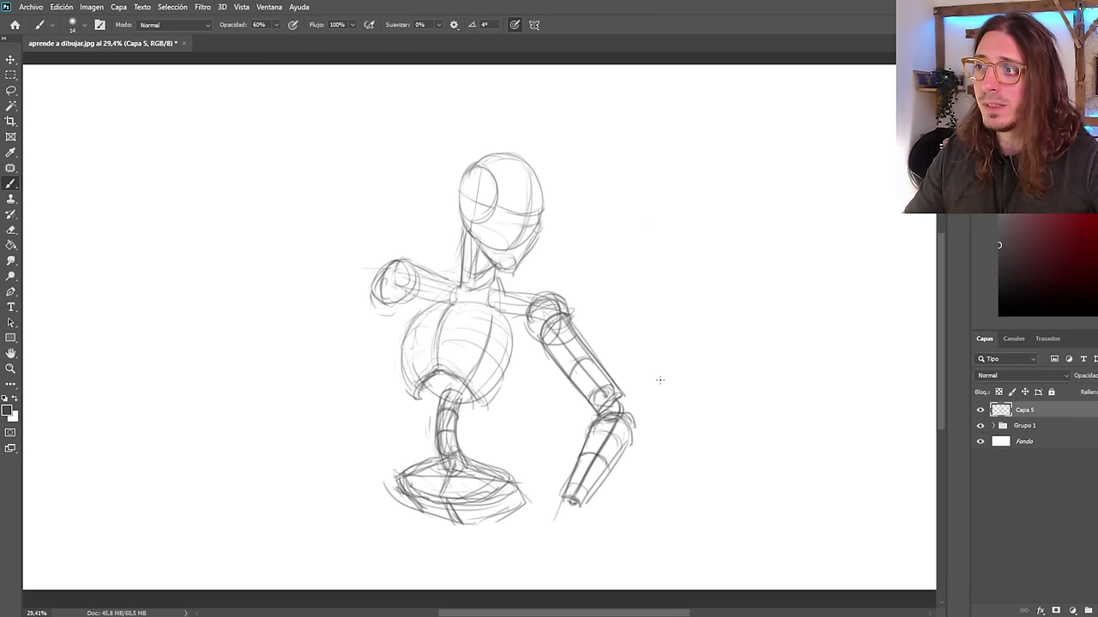
{"action": "left_click_drag", "start_coordinate": [573, 300], "coordinate": [637, 400]}
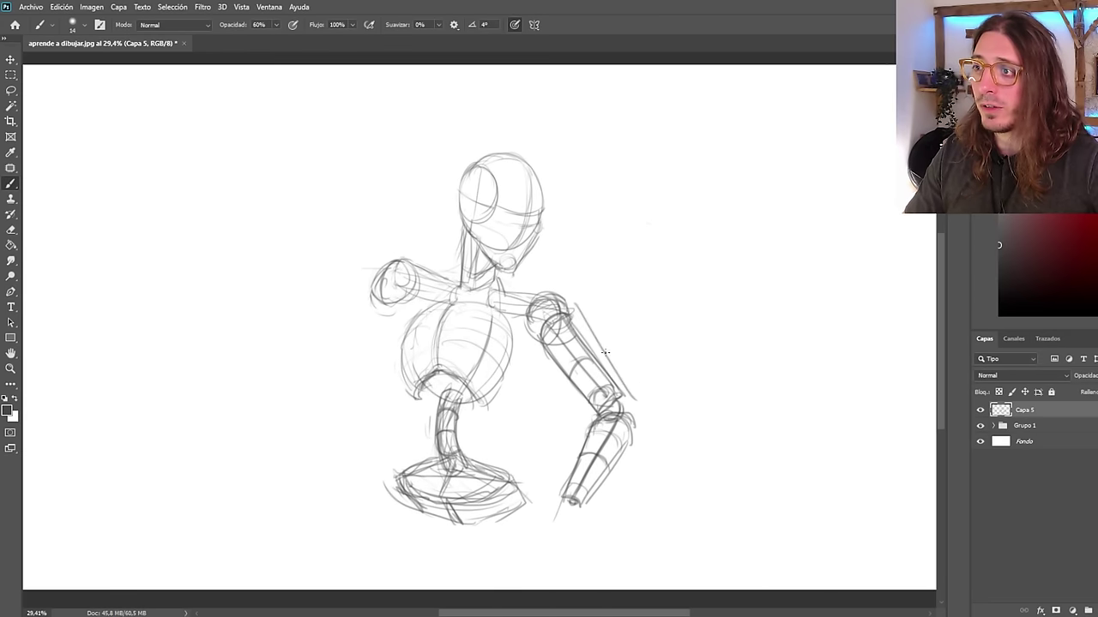
{"action": "scroll", "coordinate": [581, 373], "scroll_direction": "down", "scroll_amount": 1}
{"action": "key", "text": "ctrl+z"}
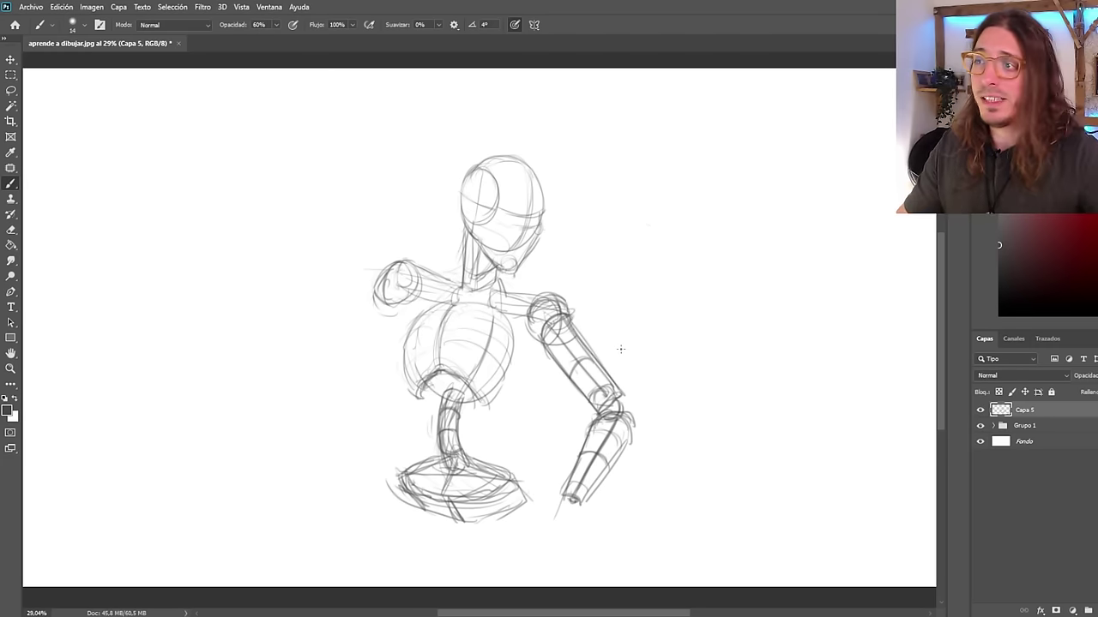
{"action": "left_click_drag", "start_coordinate": [602, 285], "coordinate": [679, 390]}
{"action": "key", "text": "ctrl+z"}
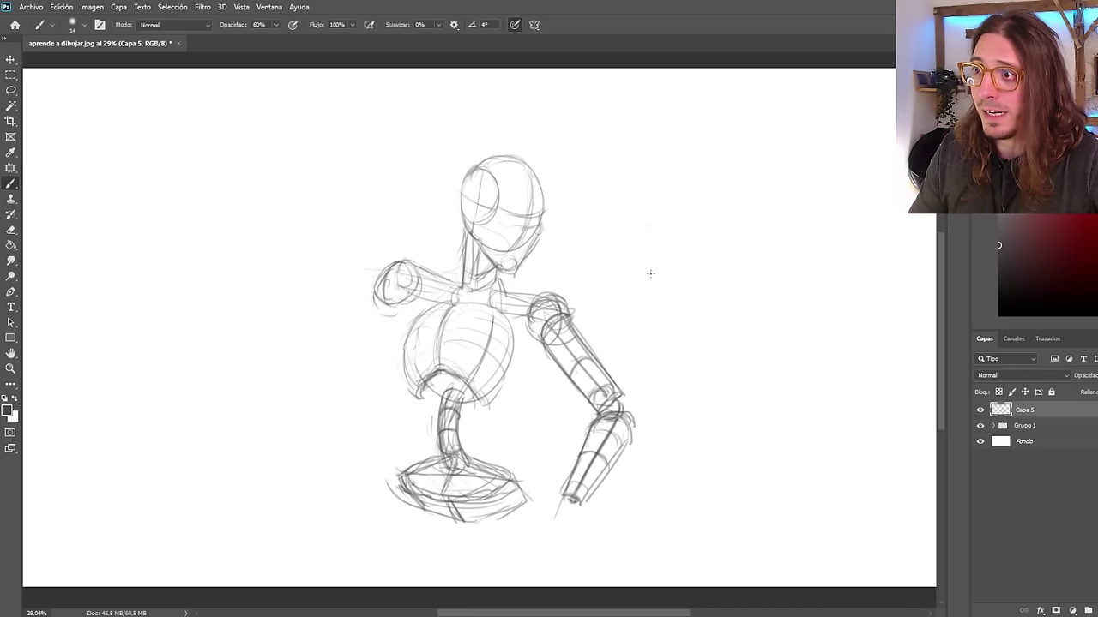
Sketch a separate slanted arm cylinder beside the figure, with an end ellipse and a smaller shoulder ball at its upper end.
{"action": "mouse_move", "coordinate": [649, 272]}
{"action": "left_mouse_down"}
{"action": "mouse_move", "coordinate": [619, 294]}
{"action": "mouse_move", "coordinate": [680, 366]}
{"action": "mouse_move", "coordinate": [711, 334]}
{"action": "mouse_move", "coordinate": [679, 369]}
{"action": "left_mouse_up"}
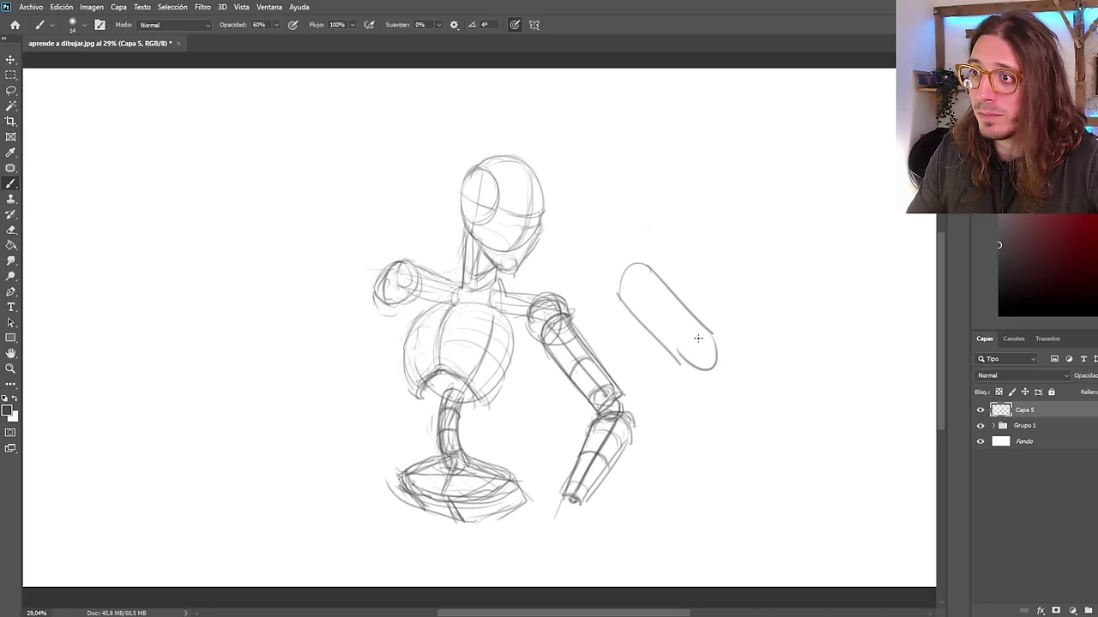
{"action": "key", "text": "ctrl+z"}
{"action": "left_click_drag", "start_coordinate": [710, 334], "coordinate": [686, 367]}
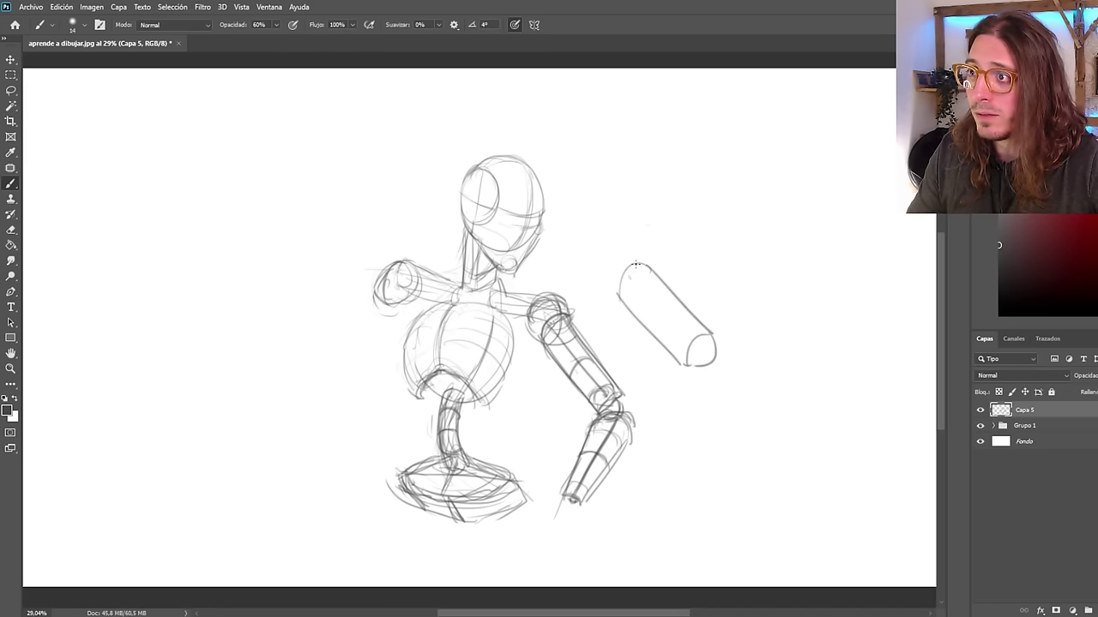
{"action": "key", "text": "ctrl+z"}
{"action": "mouse_move", "coordinate": [638, 260]}
{"action": "left_mouse_down"}
{"action": "mouse_move", "coordinate": [619, 288]}
{"action": "mouse_move", "coordinate": [620, 270]}
{"action": "left_mouse_up"}
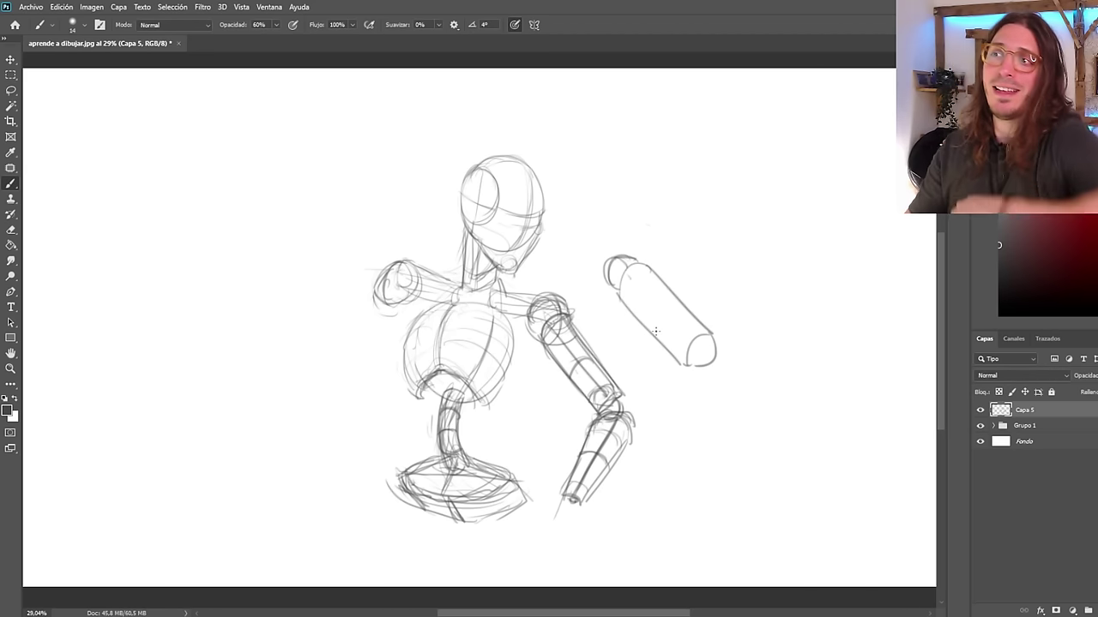
Add a ball at the lower end of the separate arm cylinder and contour lines along and across its surface.
{"action": "mouse_move", "coordinate": [706, 341]}
{"action": "left_mouse_down"}
{"action": "mouse_move", "coordinate": [696, 360]}
{"action": "mouse_move", "coordinate": [715, 352]}
{"action": "left_mouse_up"}
{"action": "key", "text": "ctrl+z"}
{"action": "key", "text": "ctrl+z"}
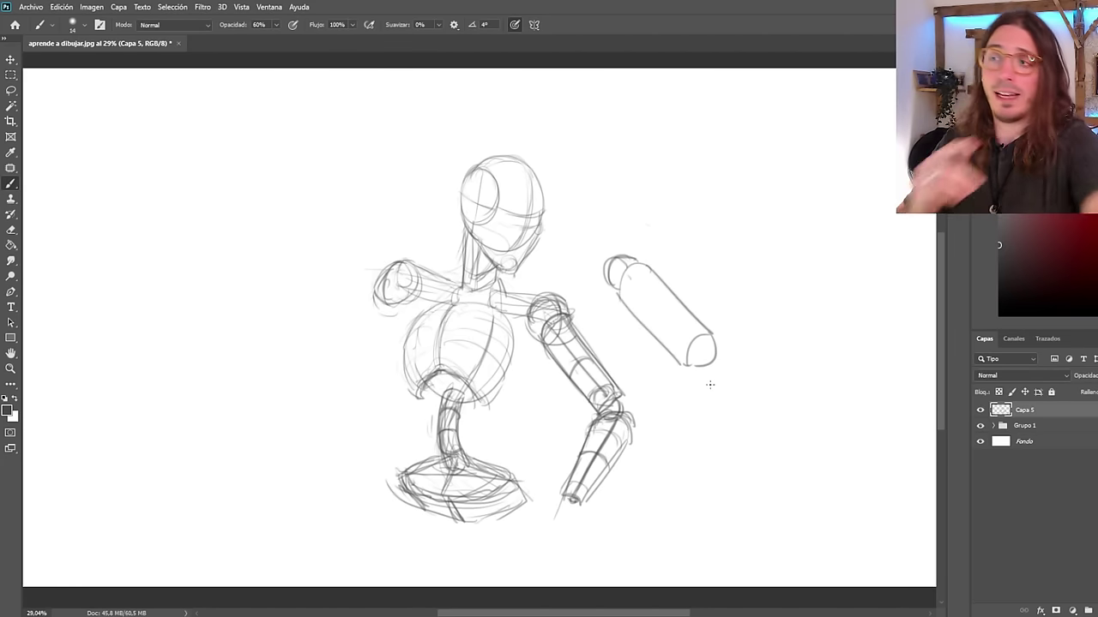
{"action": "mouse_move", "coordinate": [696, 355]}
{"action": "left_mouse_down"}
{"action": "mouse_move", "coordinate": [717, 345]}
{"action": "mouse_move", "coordinate": [696, 373]}
{"action": "mouse_move", "coordinate": [700, 343]}
{"action": "mouse_move", "coordinate": [698, 376]}
{"action": "mouse_move", "coordinate": [693, 361]}
{"action": "left_mouse_up"}
{"action": "key", "text": "ctrl+z"}
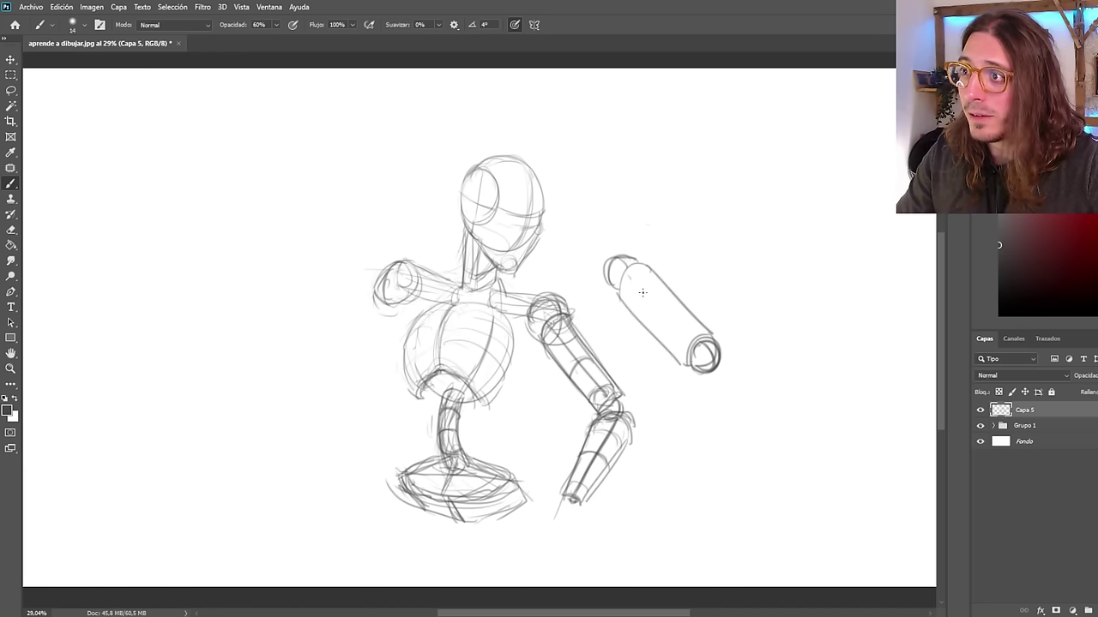
{"action": "mouse_move", "coordinate": [630, 277]}
{"action": "left_mouse_down"}
{"action": "mouse_move", "coordinate": [685, 336]}
{"action": "mouse_move", "coordinate": [646, 327]}
{"action": "mouse_move", "coordinate": [669, 328]}
{"action": "left_mouse_up"}
{"action": "scroll", "coordinate": [487, 254], "scroll_direction": "down", "scroll_amount": 1}
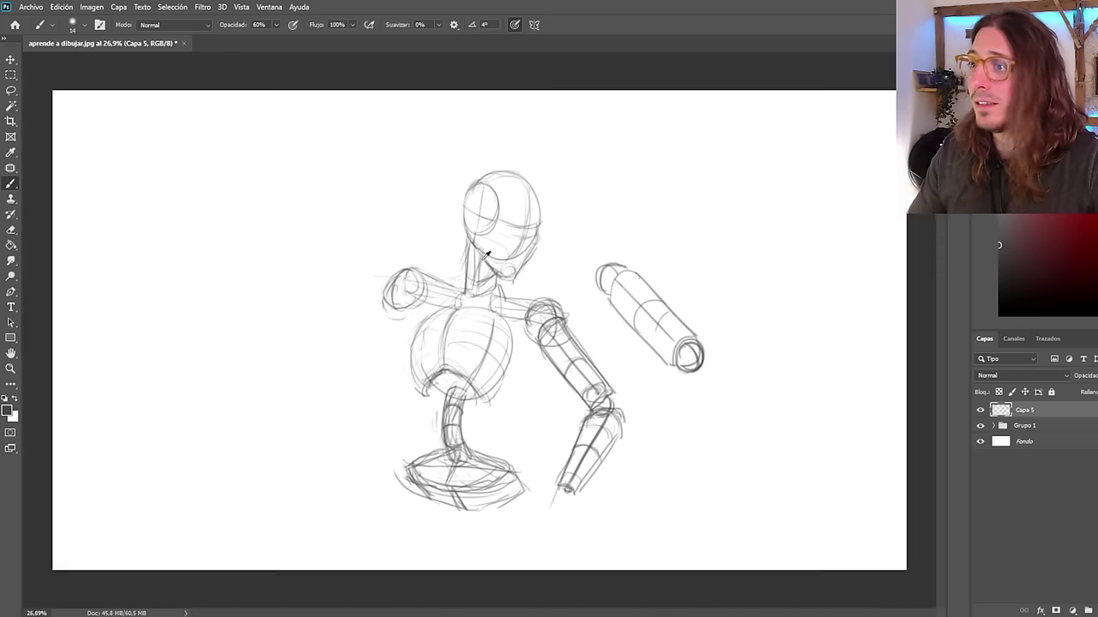
Undo all the strokes of the separate arm cylinder beside the figure.
{"action": "scroll", "coordinate": [487, 255], "scroll_direction": "down", "scroll_amount": 1}
{"action": "scroll", "coordinate": [487, 255], "scroll_direction": "up", "scroll_amount": 3}
{"action": "key", "text": "ctrl+z"}
{"action": "key", "text": "ctrl+z"}
{"action": "key", "text": "ctrl+z"}
{"action": "key", "text": "ctrl+z"}
{"action": "key", "text": "ctrl+z"}
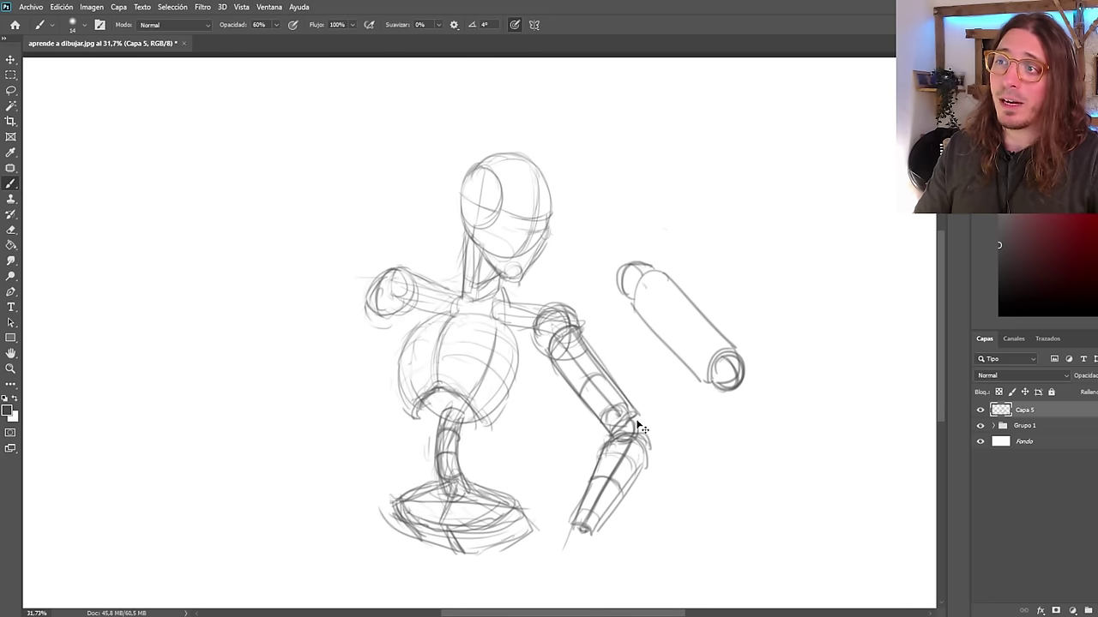
{"action": "key", "text": "ctrl+z"}
{"action": "key", "text": "ctrl+z"}
{"action": "key", "text": "ctrl+z"}
{"action": "key", "text": "ctrl+z"}
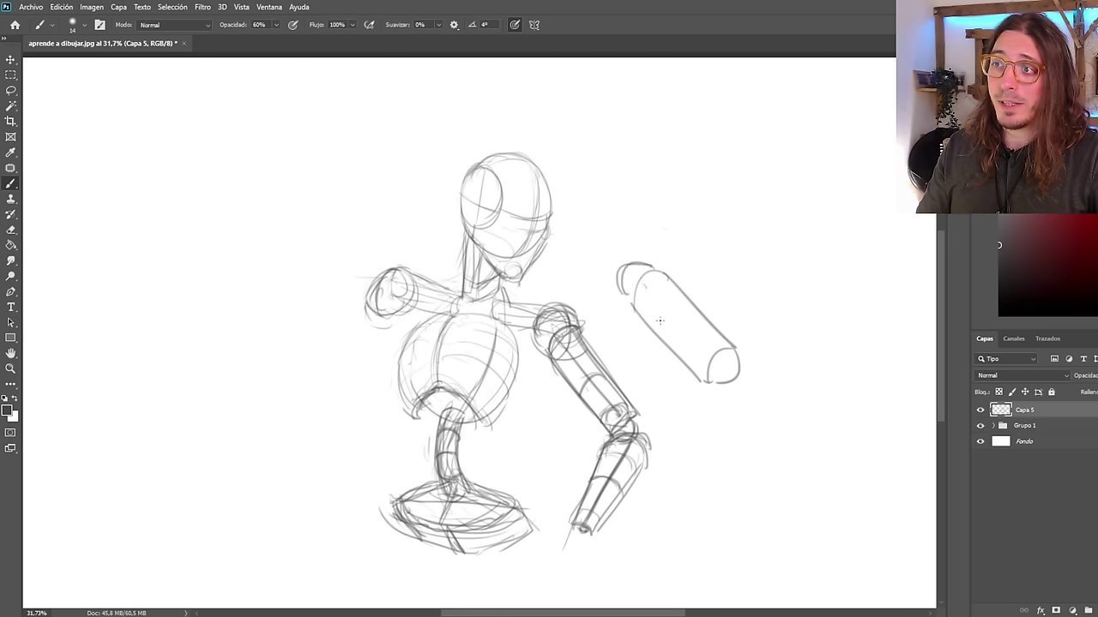
{"action": "key", "text": "ctrl+z"}
{"action": "key", "text": "ctrl+z"}
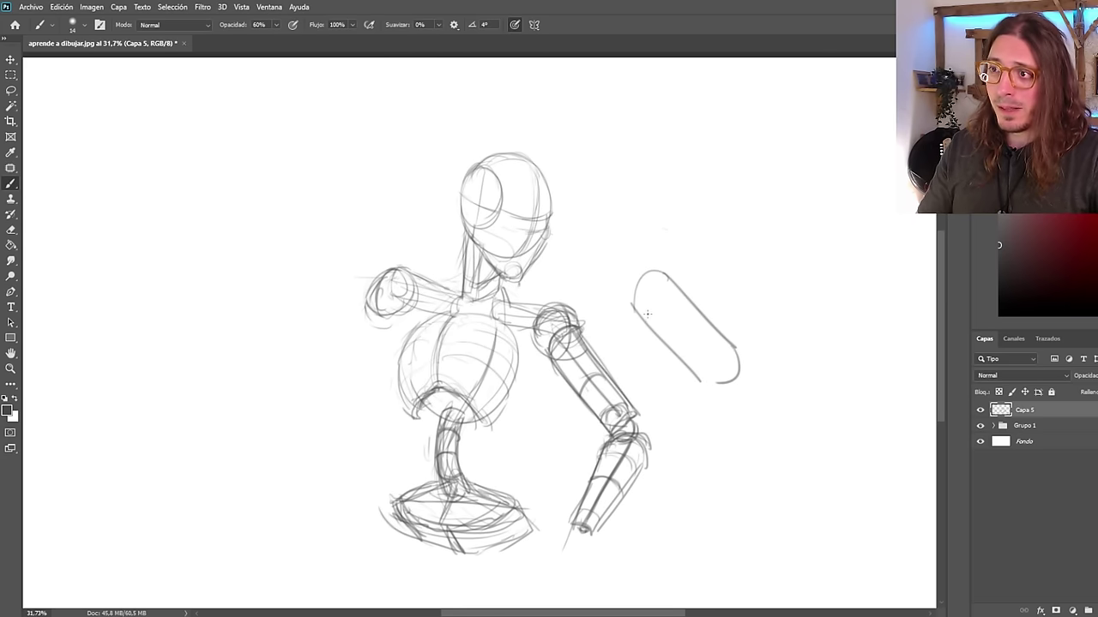
{"action": "key", "text": "ctrl+z"}
{"action": "key", "text": "ctrl+z"}
{"action": "key", "text": "ctrl+z"}
{"action": "key", "text": "ctrl+z"}
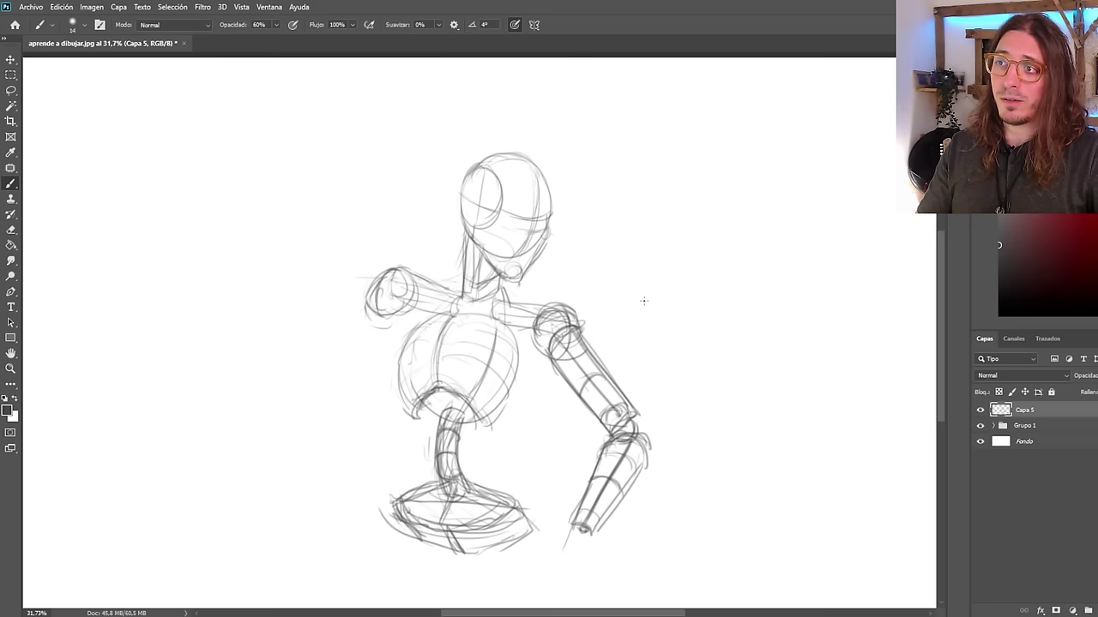
Sketch a separate tapered arm cylinder beside the figure, with a rounded upper end and a small ball at its lower end.
{"action": "scroll", "coordinate": [685, 310], "scroll_direction": "down", "scroll_amount": 1}
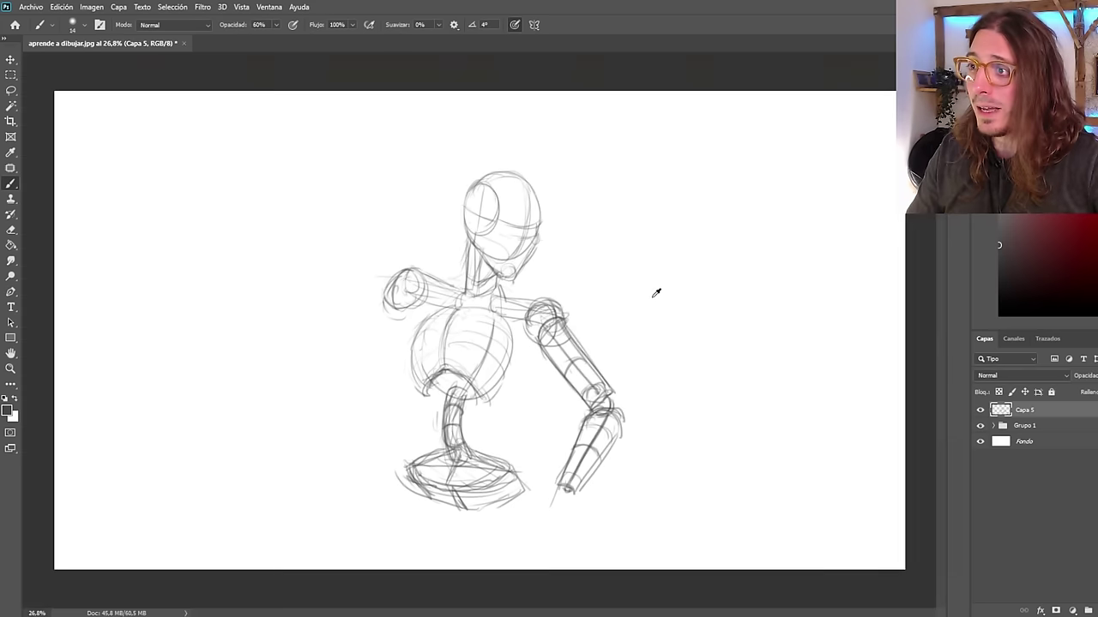
{"action": "mouse_move", "coordinate": [691, 293]}
{"action": "left_mouse_down"}
{"action": "mouse_move", "coordinate": [627, 331]}
{"action": "mouse_move", "coordinate": [639, 310]}
{"action": "mouse_move", "coordinate": [699, 388]}
{"action": "left_mouse_up"}
{"action": "key", "text": "ctrl+z"}
{"action": "key", "text": "ctrl+z"}
{"action": "left_click_drag", "start_coordinate": [639, 314], "coordinate": [697, 383]}
{"action": "left_click_drag", "start_coordinate": [682, 280], "coordinate": [724, 373]}
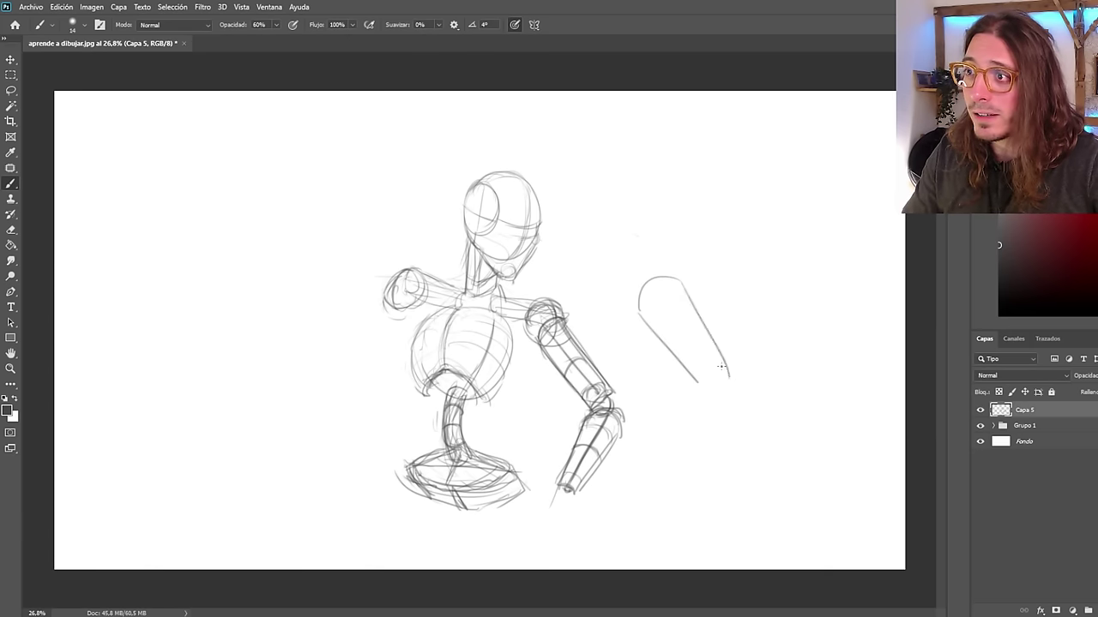
{"action": "key", "text": "ctrl+z"}
{"action": "mouse_move", "coordinate": [684, 279]}
{"action": "left_mouse_down"}
{"action": "mouse_move", "coordinate": [720, 367]}
{"action": "mouse_move", "coordinate": [698, 383]}
{"action": "mouse_move", "coordinate": [712, 387]}
{"action": "left_mouse_up"}
{"action": "key", "text": "ctrl+z"}
Extend the guide line below the wrist and add contour lines across the separate tapered cylinder.
{"action": "left_click_drag", "start_coordinate": [556, 487], "coordinate": [528, 527]}
{"action": "key", "text": "ctrl+z"}
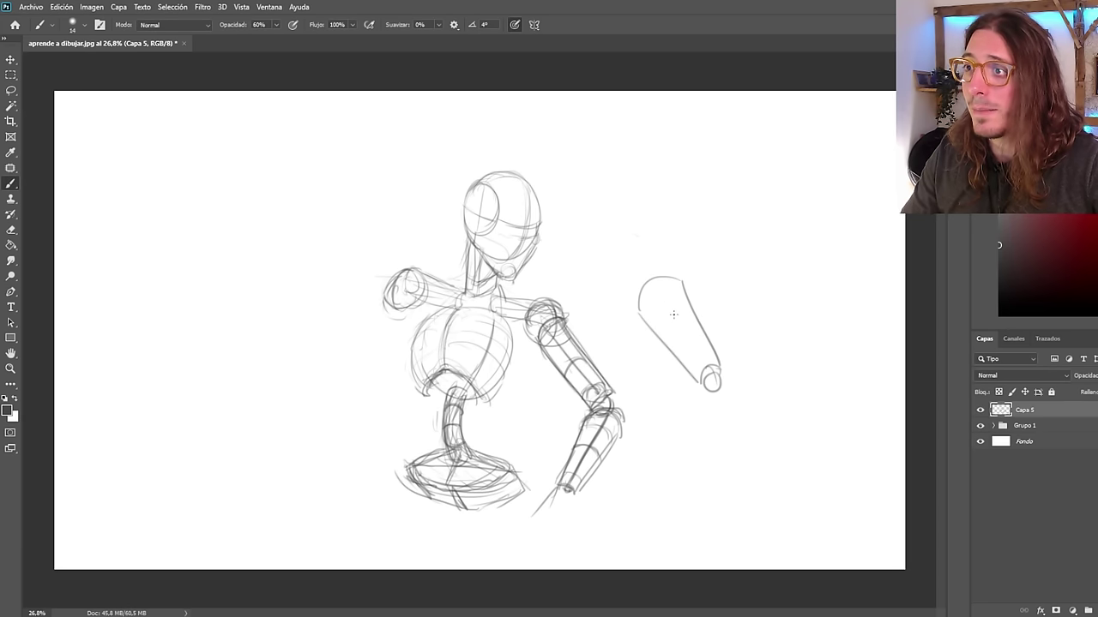
{"action": "left_click_drag", "start_coordinate": [657, 353], "coordinate": [701, 322]}
{"action": "left_click_drag", "start_coordinate": [646, 286], "coordinate": [697, 361]}
Undo the wrist guide extension and all the strokes of the tapered cylinder beside the figure.
{"action": "key", "text": "ctrl+z"}
{"action": "key", "text": "ctrl+z"}
{"action": "key", "text": "ctrl+z"}
{"action": "key", "text": "ctrl+z"}
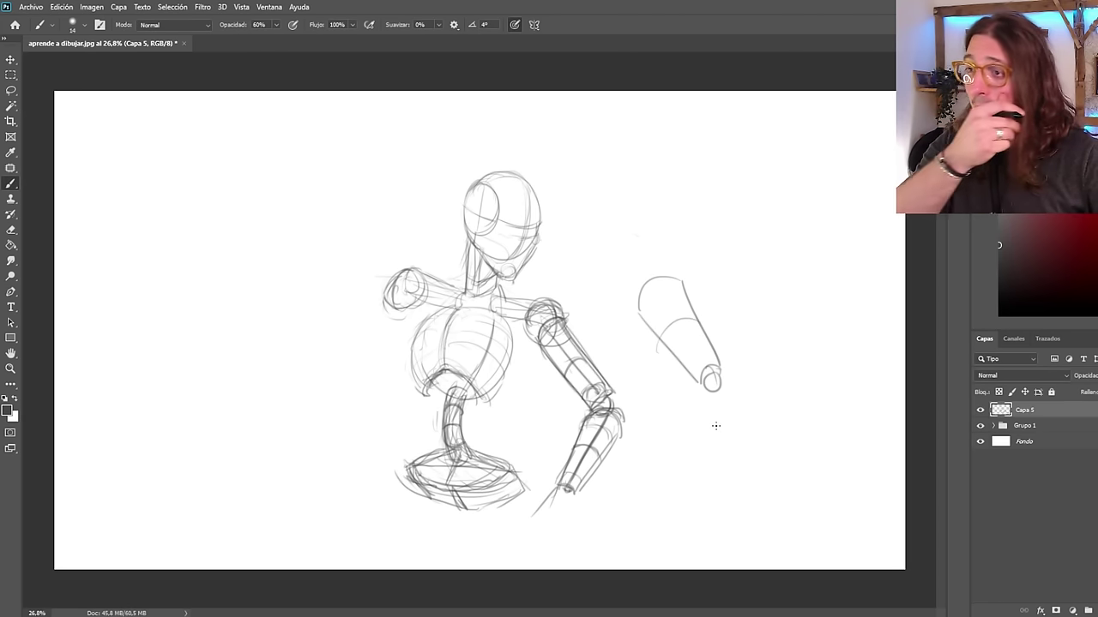
{"action": "key", "text": "ctrl+z"}
{"action": "key", "text": "ctrl+z"}
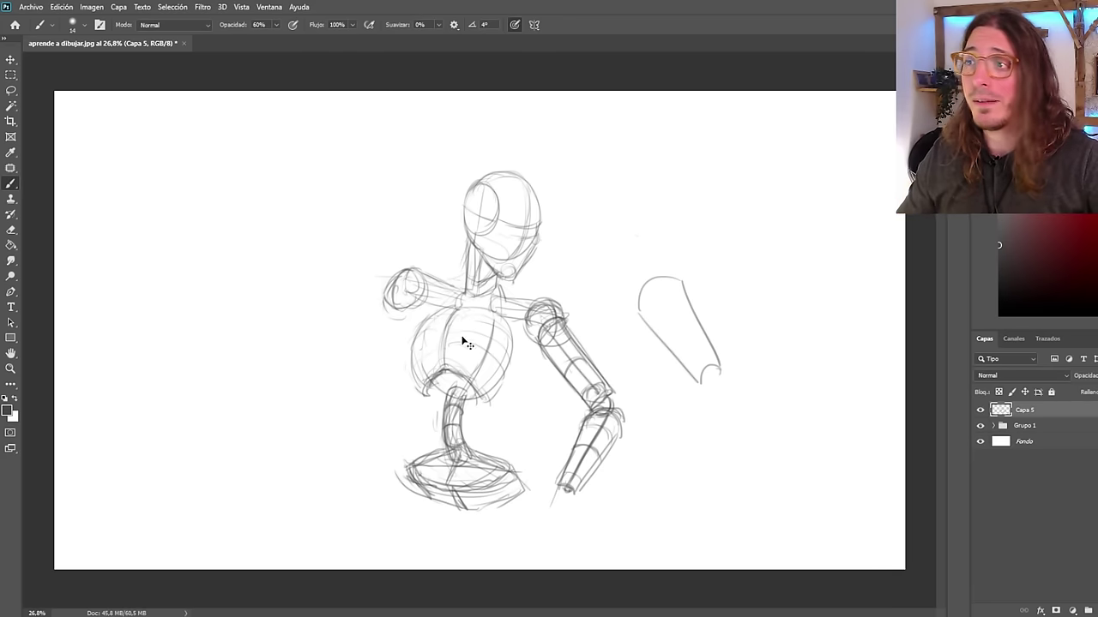
{"action": "key", "text": "ctrl+z"}
{"action": "key", "text": "ctrl+z"}
{"action": "key", "text": "ctrl+z"}
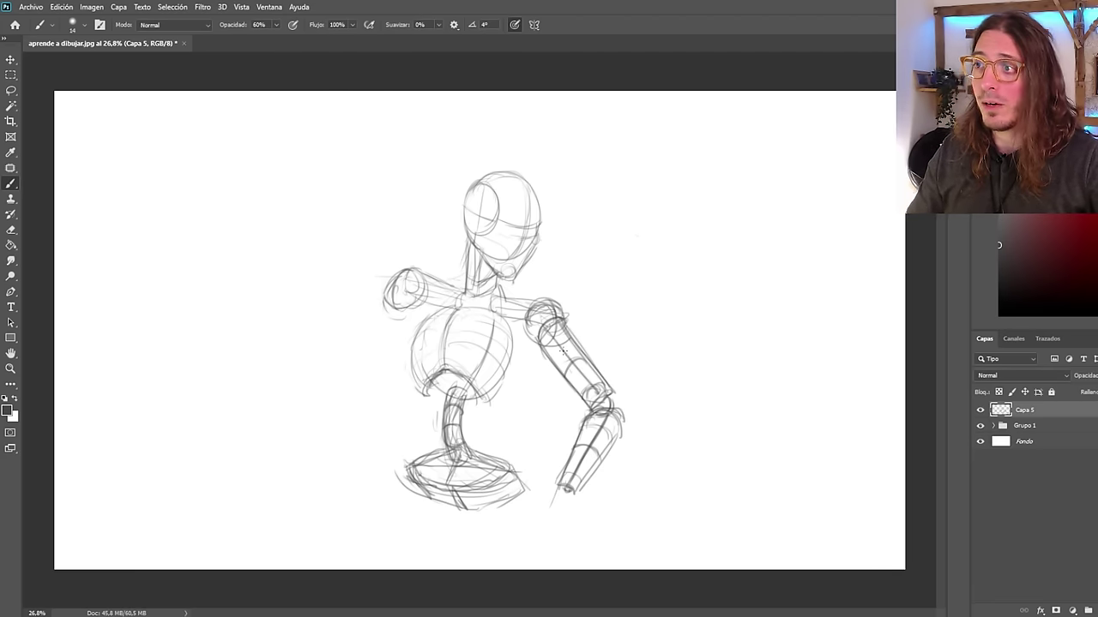
{"action": "scroll", "coordinate": [546, 422], "scroll_direction": "down", "scroll_amount": 1}
{"action": "scroll", "coordinate": [546, 422], "scroll_direction": "up", "scroll_amount": 1}
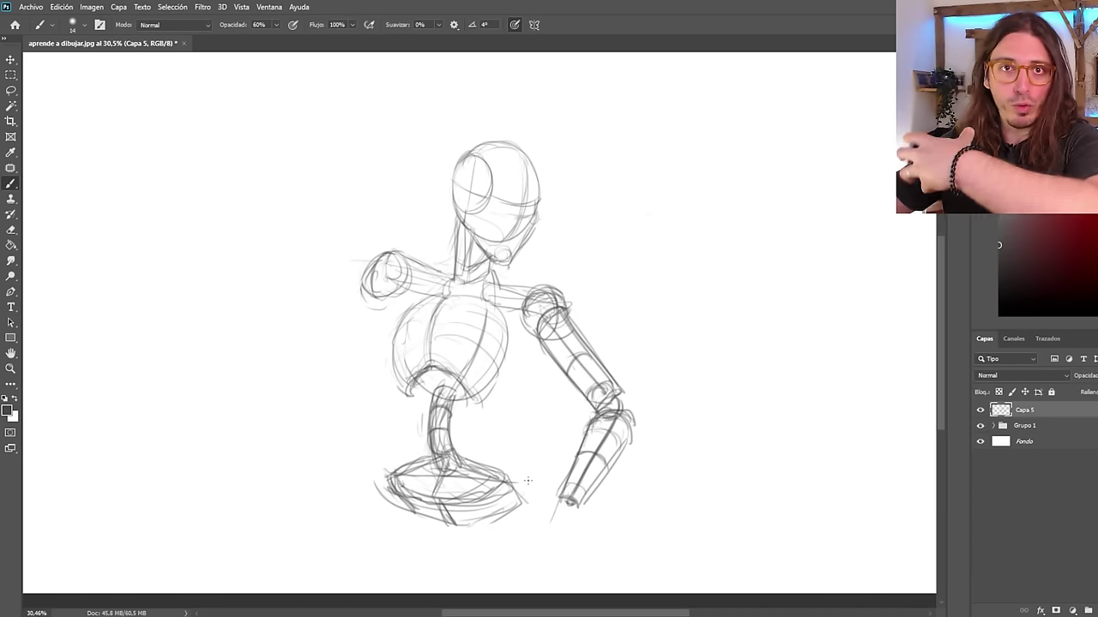
{"action": "scroll", "coordinate": [335, 316], "scroll_direction": "down", "scroll_amount": 2}
{"action": "scroll", "coordinate": [331, 321], "scroll_direction": "up", "scroll_amount": 1}
{"action": "scroll", "coordinate": [356, 306], "scroll_direction": "up", "scroll_amount": 1}
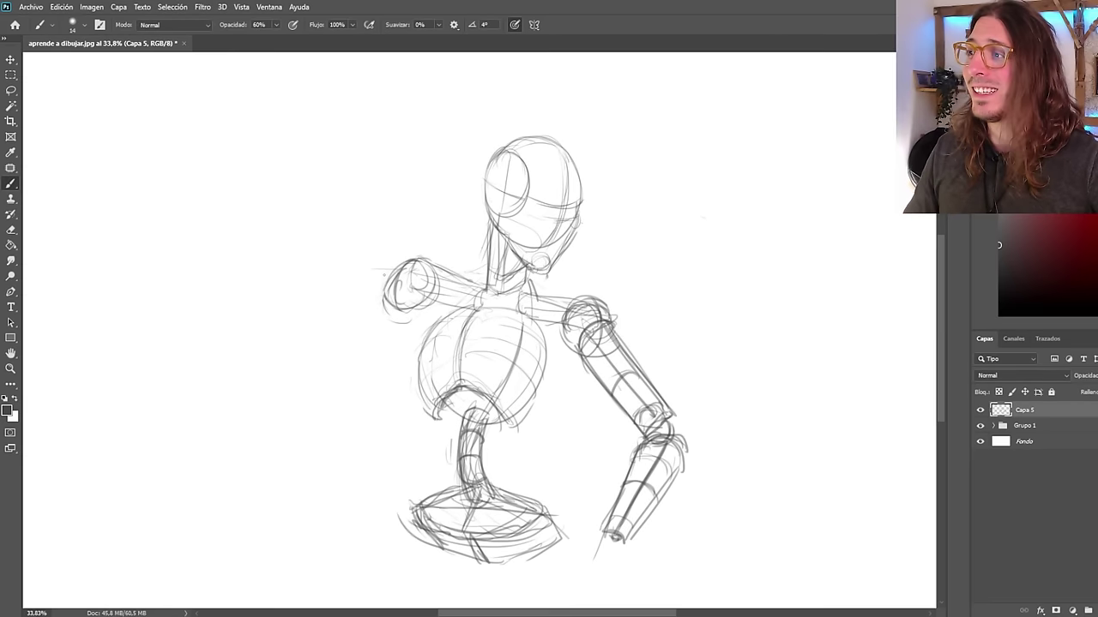
{"action": "scroll", "coordinate": [387, 290], "scroll_direction": "down", "scroll_amount": 2}
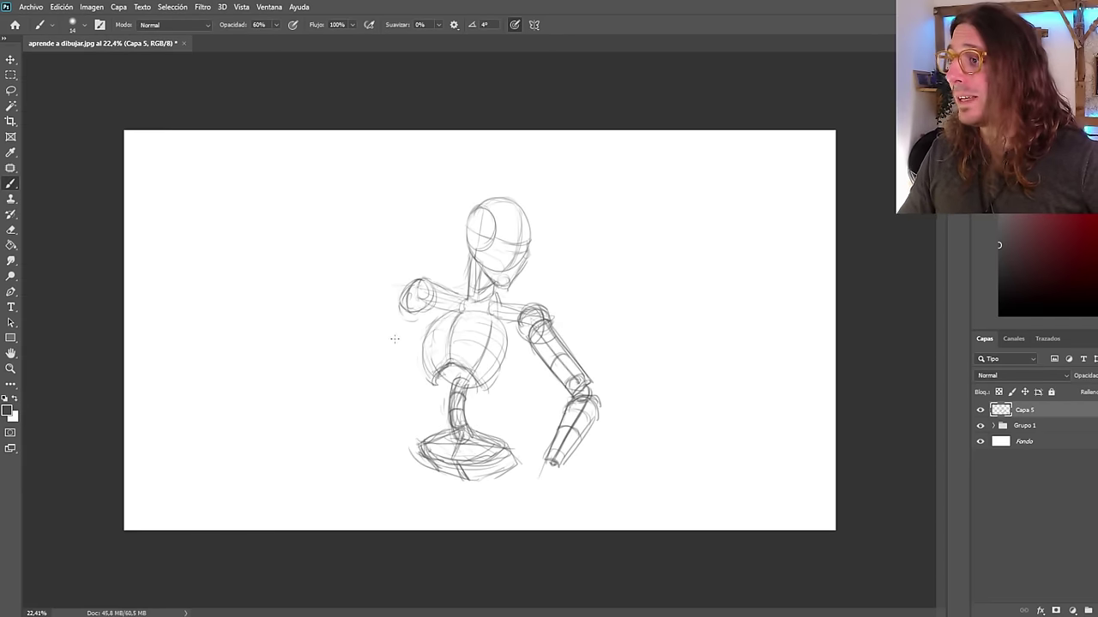
{"action": "scroll", "coordinate": [390, 295], "scroll_direction": "up", "scroll_amount": 1}
{"action": "scroll", "coordinate": [390, 294], "scroll_direction": "up", "scroll_amount": 2}
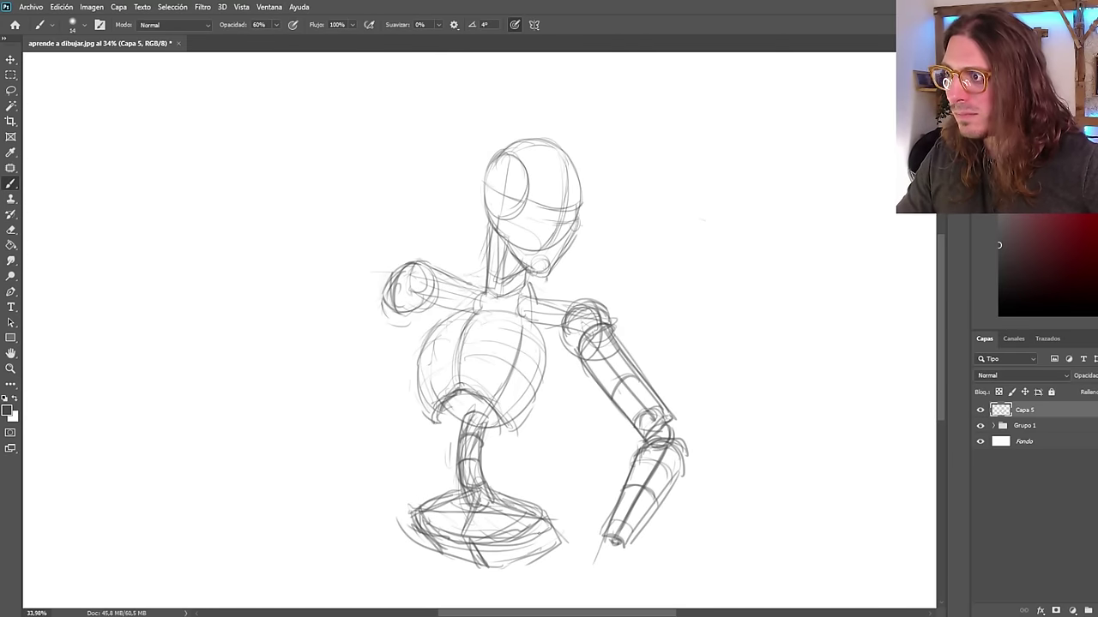
{"action": "scroll", "coordinate": [367, 294], "scroll_direction": "down", "scroll_amount": 1}
{"action": "scroll", "coordinate": [367, 294], "scroll_direction": "up", "scroll_amount": 1}
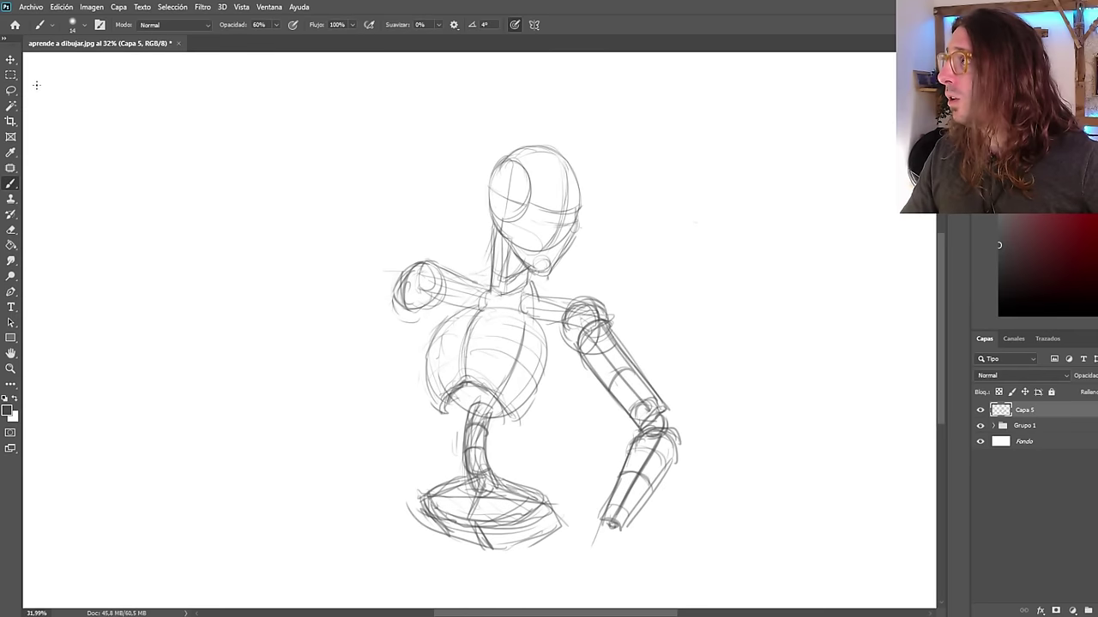
Move the figure on layer Capa 5 a little to the left on the canvas with the Move tool.
{"action": "left_click", "coordinate": [10, 59]}
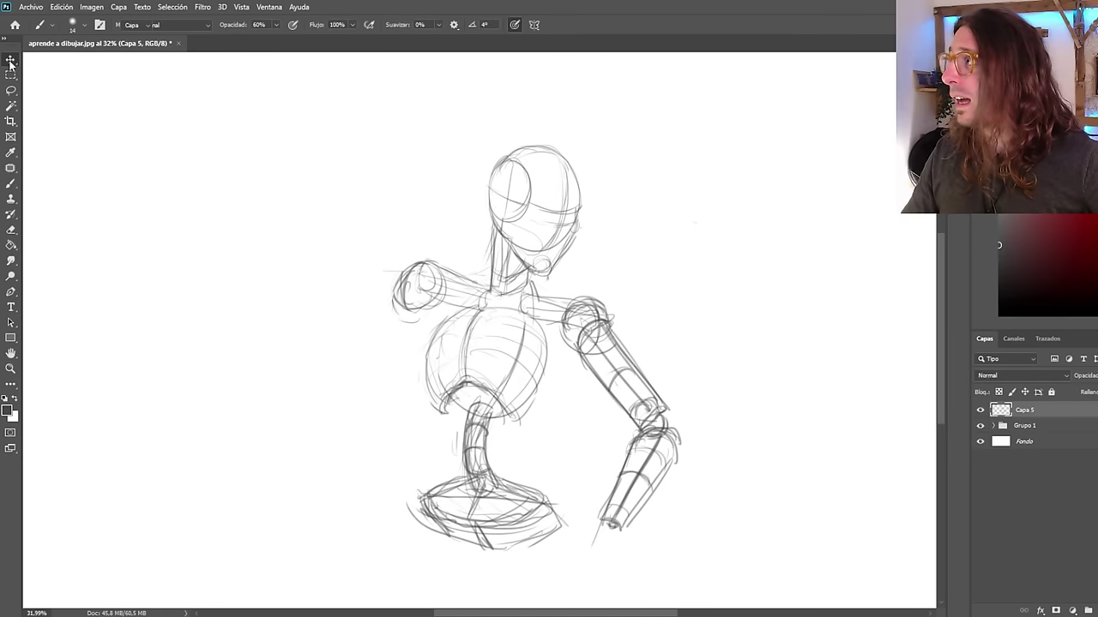
{"action": "left_click", "coordinate": [582, 217]}
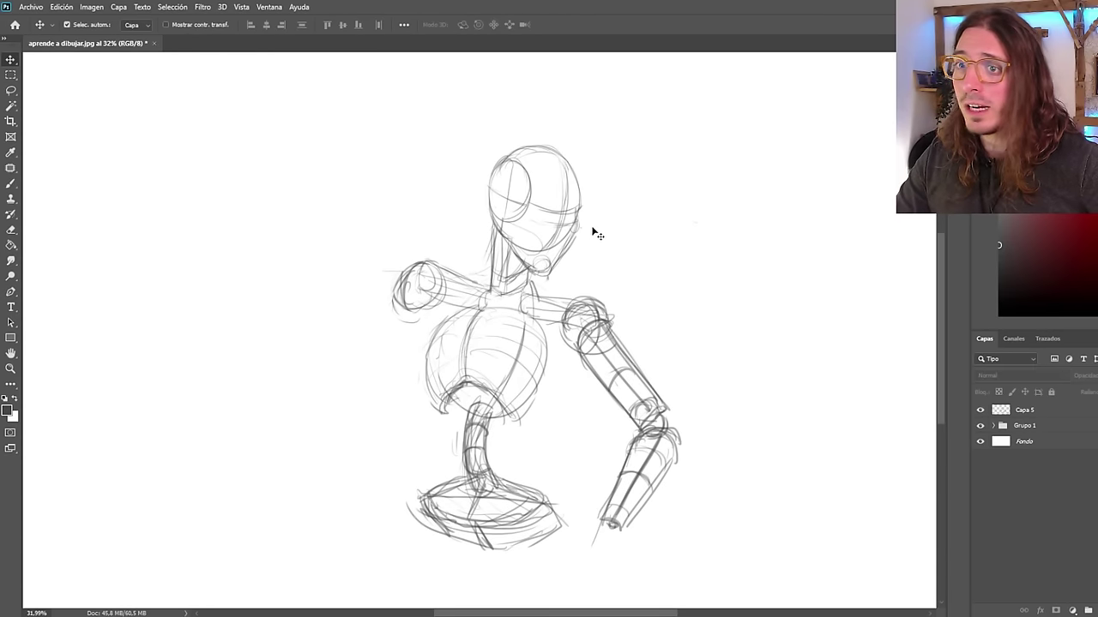
{"action": "left_click", "coordinate": [1046, 415]}
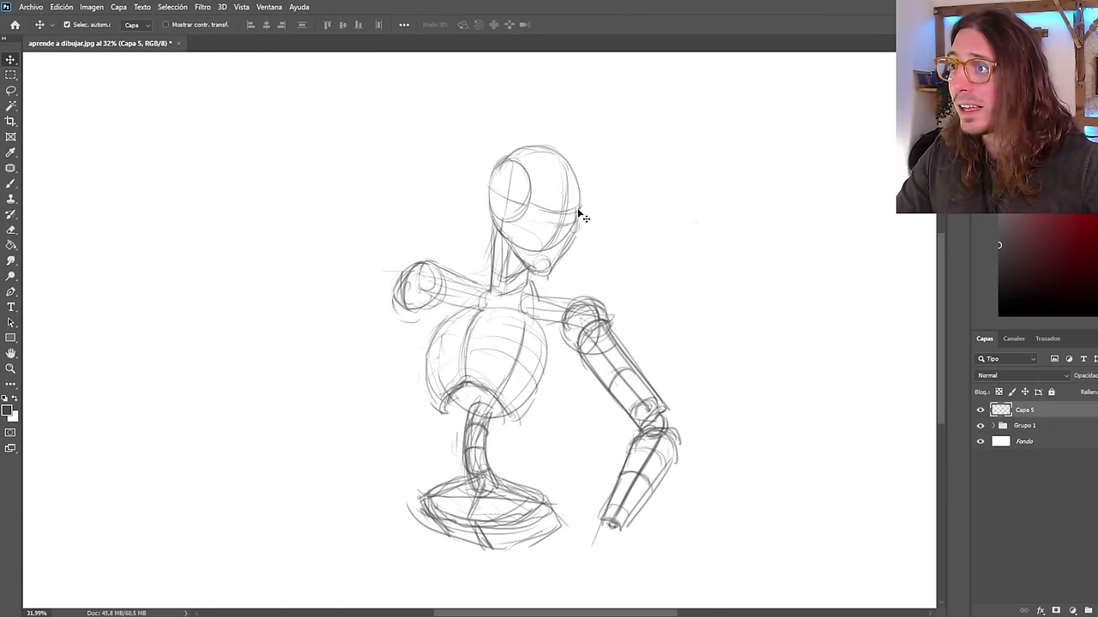
{"action": "left_click_drag", "start_coordinate": [578, 211], "coordinate": [538, 206]}
{"action": "scroll", "coordinate": [495, 318], "scroll_direction": "down", "scroll_amount": 2}
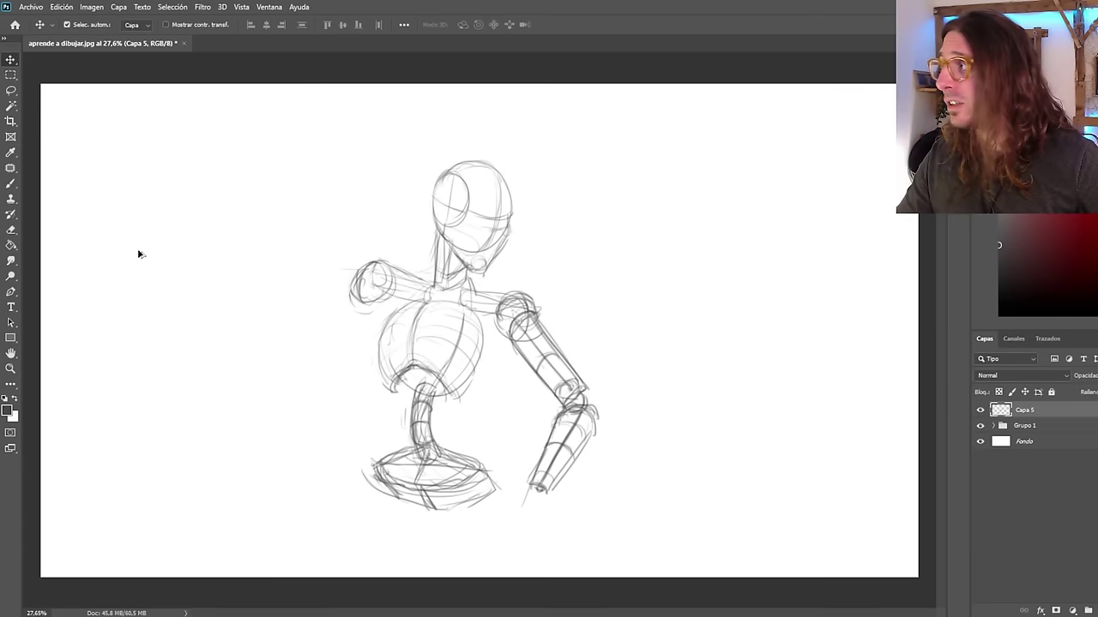
Brush curved lines that connect the undersides of both shoulder spheres to the sides of the ribcage.
{"action": "key", "text": "b"}
{"action": "scroll", "coordinate": [279, 272], "scroll_direction": "up", "scroll_amount": 2}
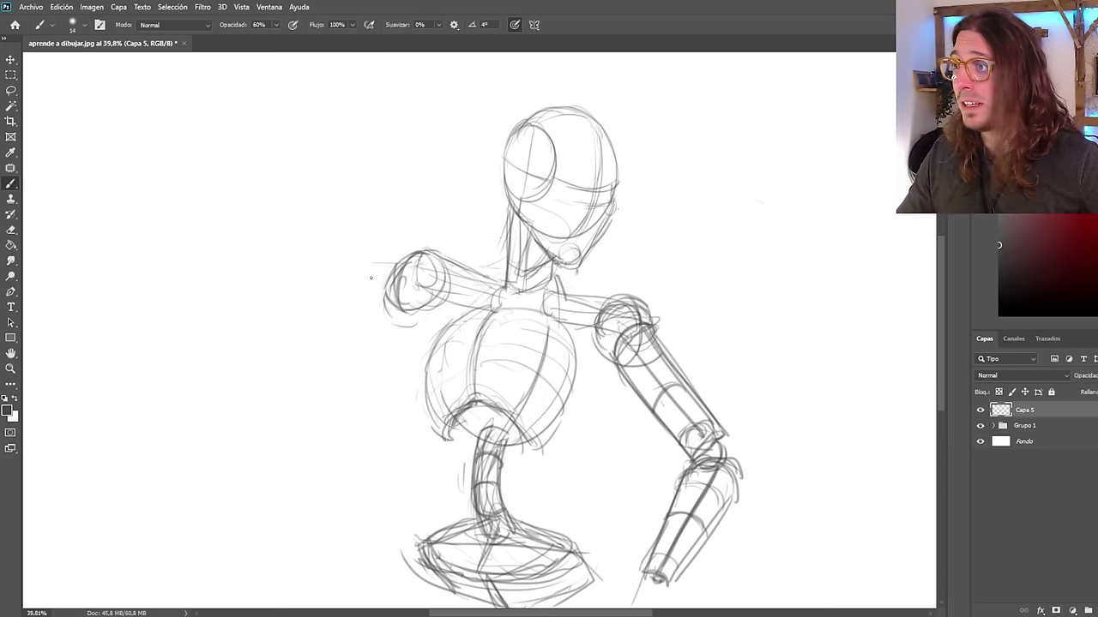
{"action": "scroll", "coordinate": [371, 277], "scroll_direction": "down", "scroll_amount": 2}
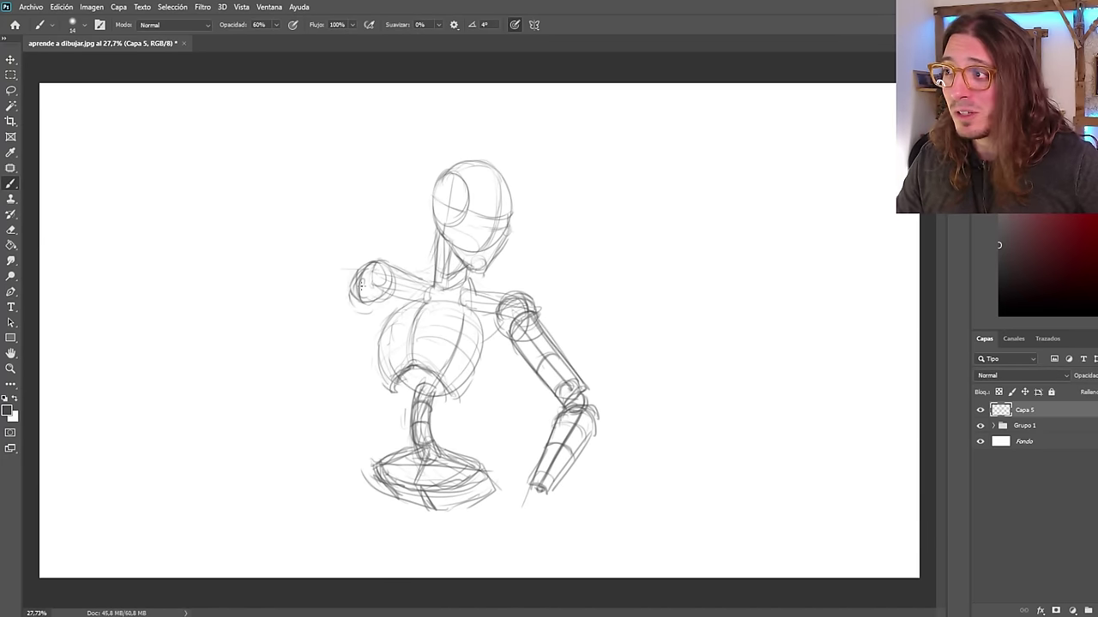
{"action": "left_click_drag", "start_coordinate": [369, 298], "coordinate": [402, 333]}
{"action": "mouse_move", "coordinate": [516, 324]}
{"action": "left_mouse_down"}
{"action": "mouse_move", "coordinate": [477, 345]}
{"action": "mouse_move", "coordinate": [482, 357]}
{"action": "left_mouse_up"}
{"action": "scroll", "coordinate": [517, 292], "scroll_direction": "up", "scroll_amount": 1}
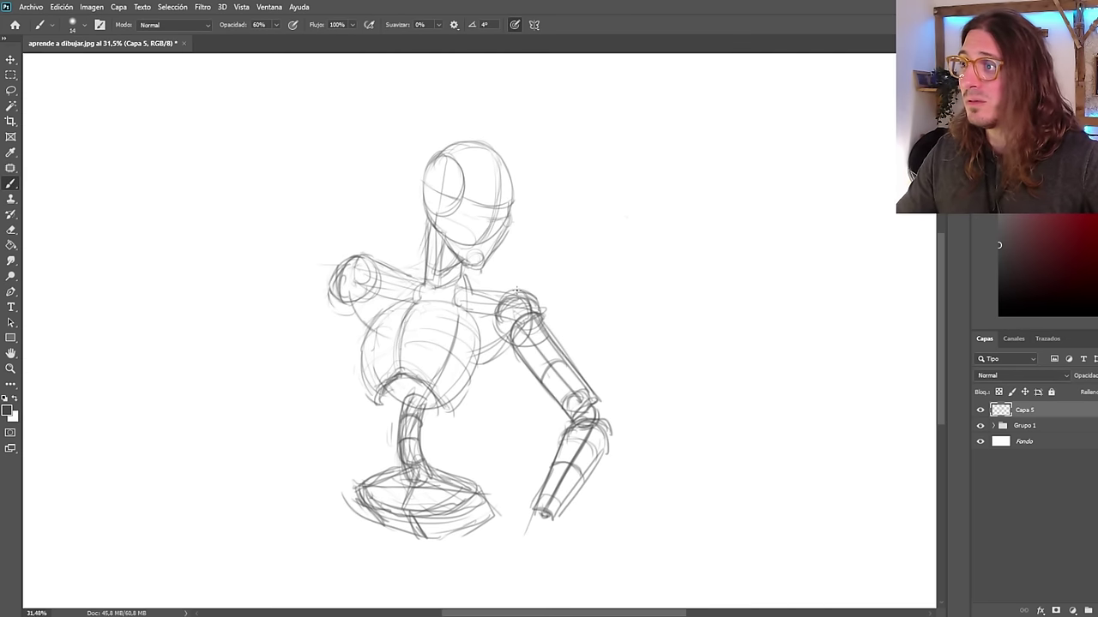
{"action": "left_click_drag", "start_coordinate": [353, 292], "coordinate": [362, 338]}
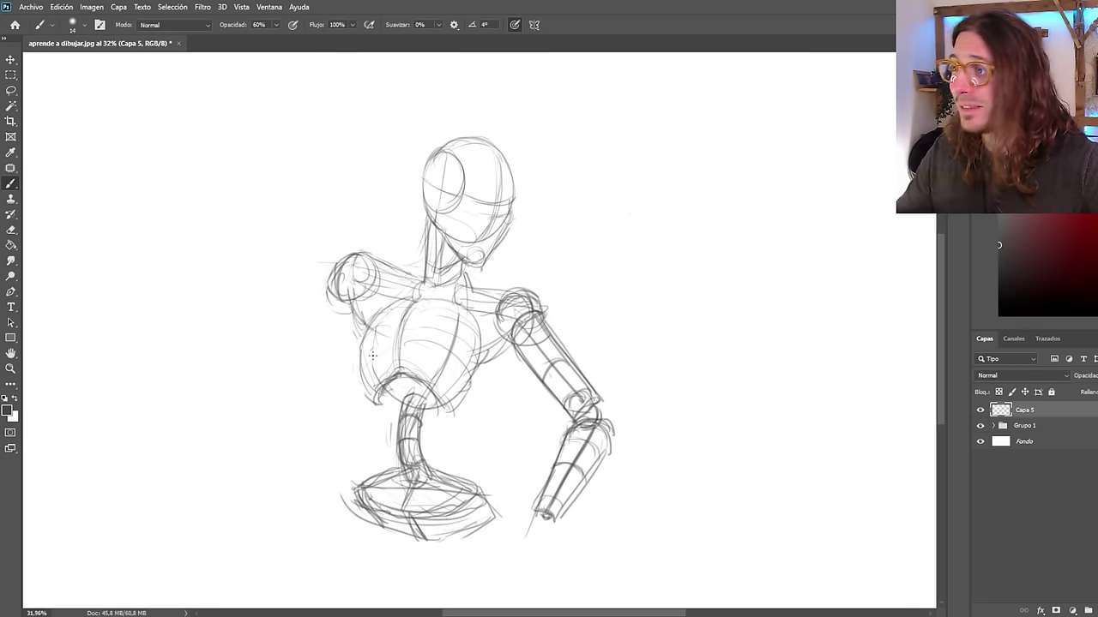
{"action": "scroll", "coordinate": [372, 354], "scroll_direction": "down", "scroll_amount": 1}
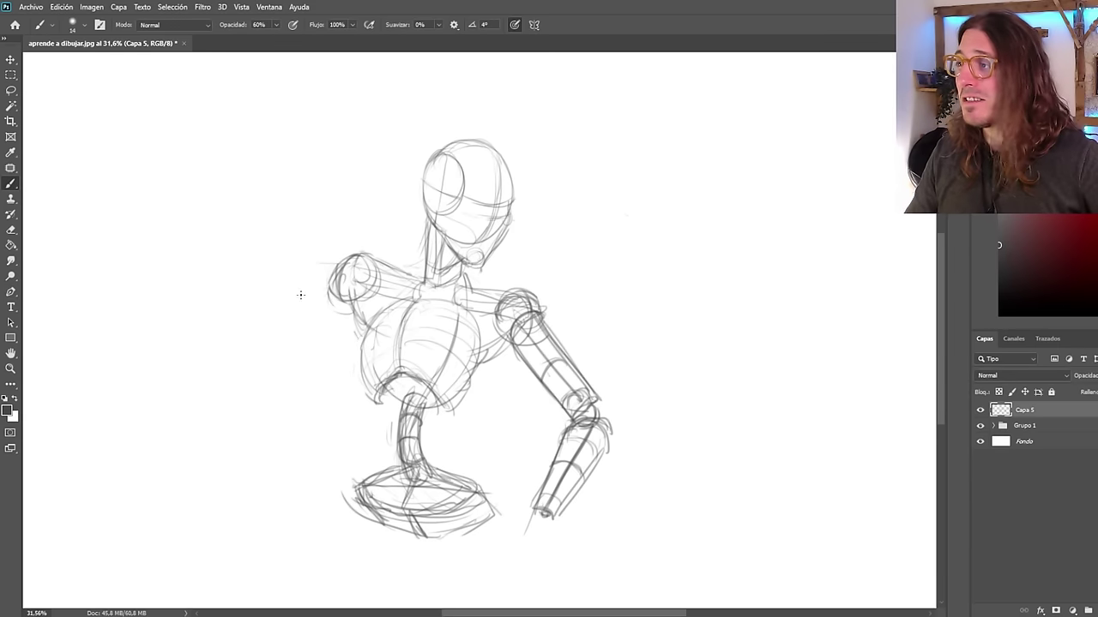
Add curved contour strokes around the outer side of the shoulder sphere that has no arm.
{"action": "scroll", "coordinate": [206, 296], "scroll_direction": "up", "scroll_amount": 3}
{"action": "left_click_drag", "start_coordinate": [373, 249], "coordinate": [352, 290]}
{"action": "scroll", "coordinate": [350, 357], "scroll_direction": "down", "scroll_amount": 3}
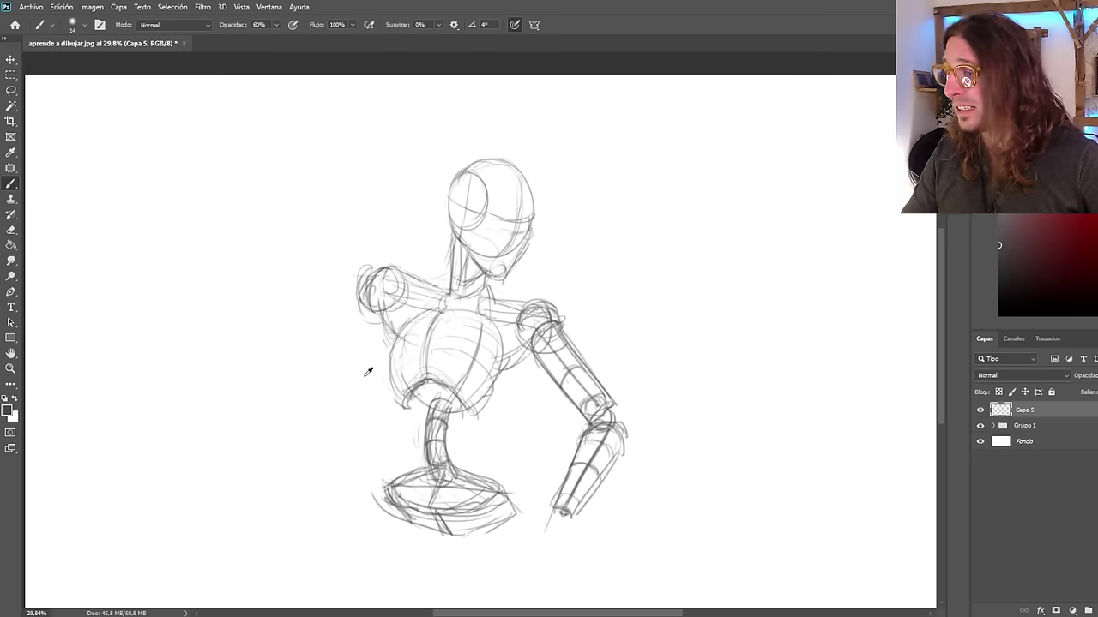
{"action": "scroll", "coordinate": [368, 371], "scroll_direction": "down", "scroll_amount": 1}
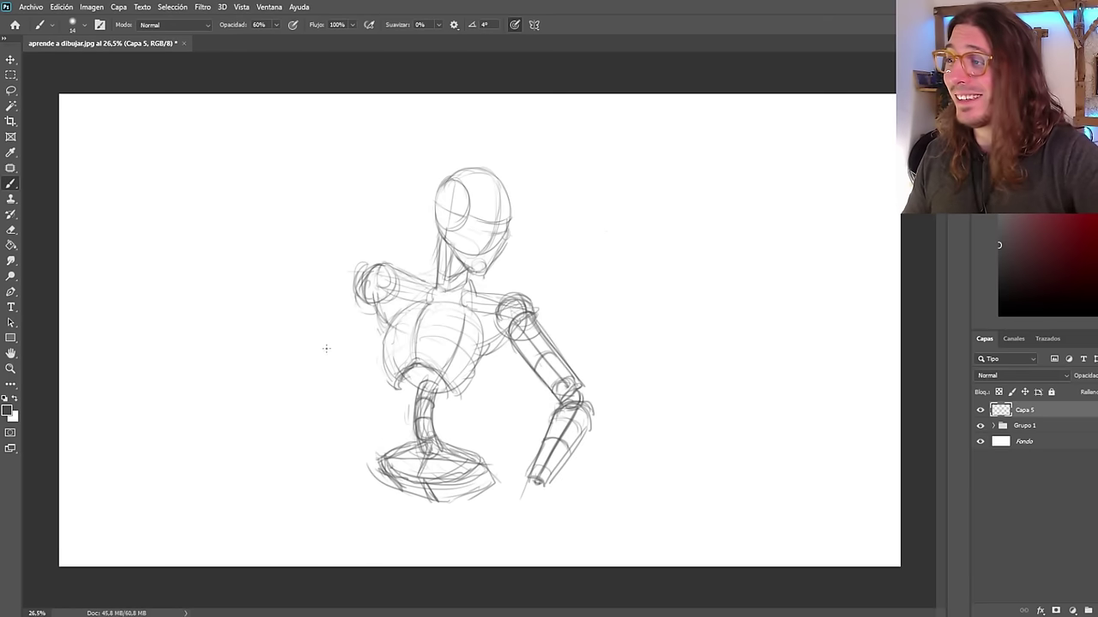
Draw arcs over the armless shoulder sphere and a raised upper arm line up to elbow height.
{"action": "scroll", "coordinate": [337, 308], "scroll_direction": "up", "scroll_amount": 2}
{"action": "left_click_drag", "start_coordinate": [382, 161], "coordinate": [367, 192]}
{"action": "key", "text": "ctrl+z"}
{"action": "left_click_drag", "start_coordinate": [331, 289], "coordinate": [376, 259]}
{"action": "mouse_move", "coordinate": [341, 279]}
{"action": "left_mouse_down"}
{"action": "mouse_move", "coordinate": [335, 176]}
{"action": "mouse_move", "coordinate": [379, 250]}
{"action": "left_mouse_up"}
{"action": "mouse_move", "coordinate": [378, 261]}
{"action": "left_mouse_down"}
{"action": "mouse_move", "coordinate": [357, 156]}
{"action": "mouse_move", "coordinate": [332, 160]}
{"action": "mouse_move", "coordinate": [354, 140]}
{"action": "left_mouse_up"}
Draw the raised arm's rounded elbow and a forearm running from it down behind the head.
{"action": "left_click_drag", "start_coordinate": [344, 123], "coordinate": [439, 179]}
{"action": "left_click_drag", "start_coordinate": [332, 145], "coordinate": [352, 130]}
{"action": "mouse_move", "coordinate": [360, 169]}
{"action": "left_mouse_down"}
{"action": "mouse_move", "coordinate": [456, 192]}
{"action": "mouse_move", "coordinate": [427, 192]}
{"action": "left_mouse_up"}
{"action": "key", "text": "ctrl+z"}
{"action": "mouse_move", "coordinate": [351, 128]}
{"action": "left_mouse_down"}
{"action": "mouse_move", "coordinate": [433, 175]}
{"action": "mouse_move", "coordinate": [361, 163]}
{"action": "mouse_move", "coordinate": [362, 176]}
{"action": "left_mouse_up"}
{"action": "left_click_drag", "start_coordinate": [358, 129], "coordinate": [452, 177]}
{"action": "key", "text": "ctrl+z"}
Go over both sides of the raised upper arm down to the shoulder sphere and armpit.
{"action": "left_click_drag", "start_coordinate": [357, 157], "coordinate": [378, 260]}
{"action": "left_click_drag", "start_coordinate": [368, 270], "coordinate": [377, 336]}
{"action": "left_click_drag", "start_coordinate": [332, 159], "coordinate": [339, 250]}
{"action": "left_click_drag", "start_coordinate": [359, 176], "coordinate": [379, 256]}
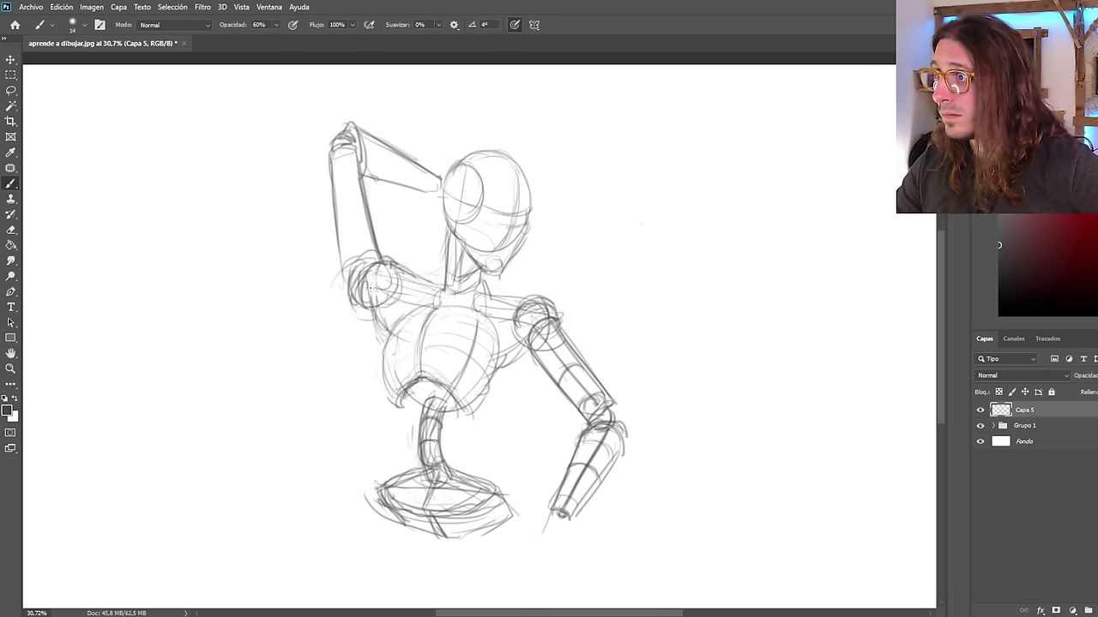
Flip the drawing horizontally to check the pose.
{"action": "scroll", "coordinate": [476, 314], "scroll_direction": "down", "scroll_amount": 5}
{"action": "key", "text": "ctrl+shift+h"}
{"action": "scroll", "coordinate": [476, 314], "scroll_direction": "up", "scroll_amount": 3}
Lasso the raised arm and transform it so it sits closer to the head and torso, then restore the unflipped orientation.
{"action": "key", "text": "l"}
{"action": "mouse_move", "coordinate": [517, 174]}
{"action": "left_mouse_down"}
{"action": "mouse_move", "coordinate": [588, 351]}
{"action": "mouse_move", "coordinate": [517, 175]}
{"action": "mouse_move", "coordinate": [500, 180]}
{"action": "left_mouse_up"}
{"action": "key", "text": "ctrl+t"}
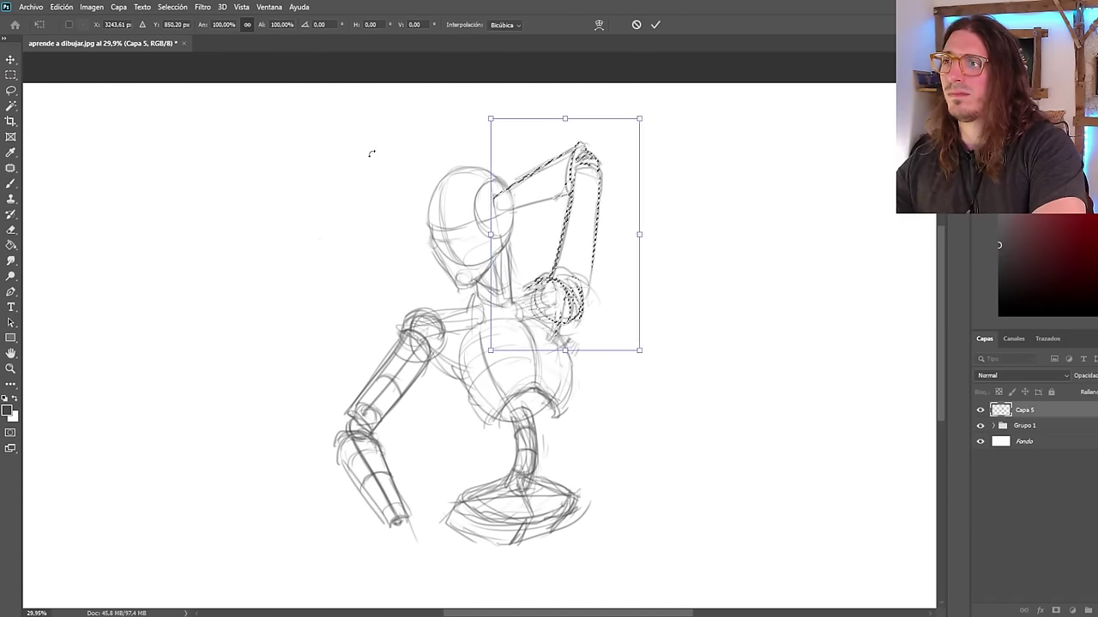
{"action": "left_click_drag", "start_coordinate": [473, 115], "coordinate": [470, 119]}
{"action": "left_click_drag", "start_coordinate": [501, 175], "coordinate": [502, 180]}
{"action": "key", "text": "Return"}
{"action": "key", "text": "ctrl+d"}
{"action": "key", "text": "v"}
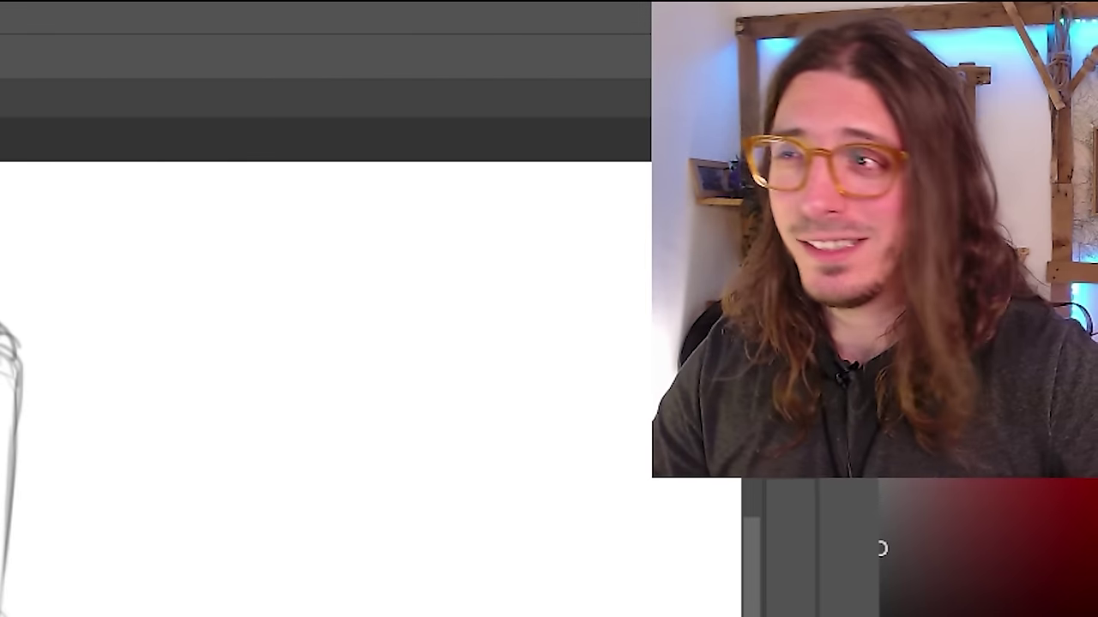
{"action": "scroll", "coordinate": [378, 378], "scroll_direction": "down", "scroll_amount": 3}
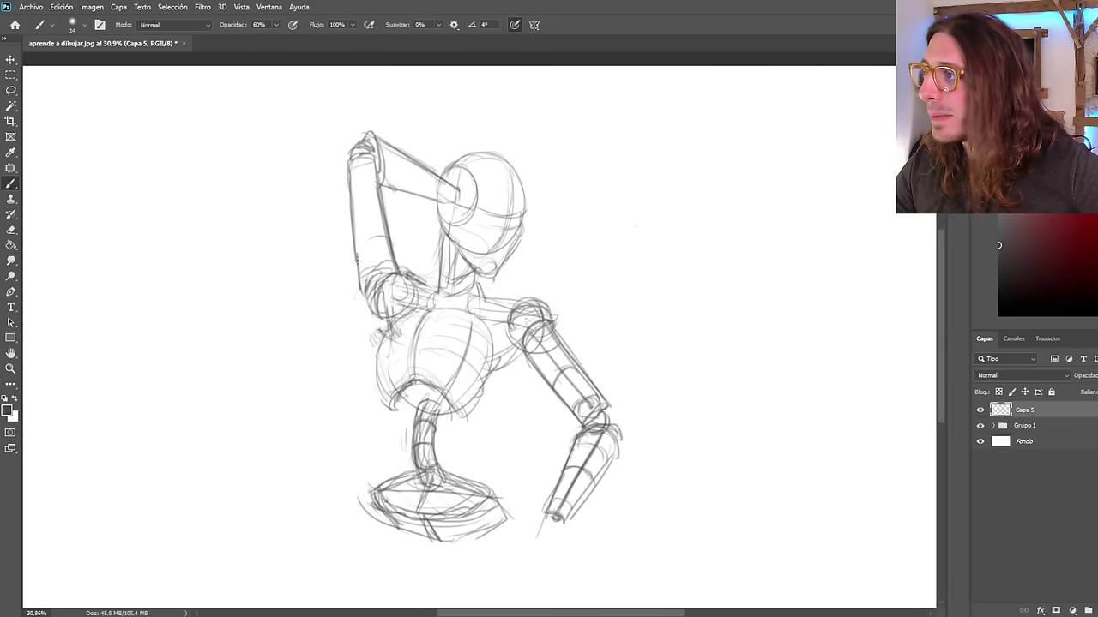
Try contour lines across and along the raised upper arm, and undo them.
{"action": "left_click_drag", "start_coordinate": [354, 247], "coordinate": [383, 231]}
{"action": "key", "text": "ctrl+z"}
{"action": "key", "text": "ctrl+z"}
{"action": "key", "text": "ctrl+z"}
{"action": "left_click_drag", "start_coordinate": [363, 165], "coordinate": [375, 267]}
{"action": "key", "text": "ctrl+z"}
{"action": "key", "text": "ctrl+z"}
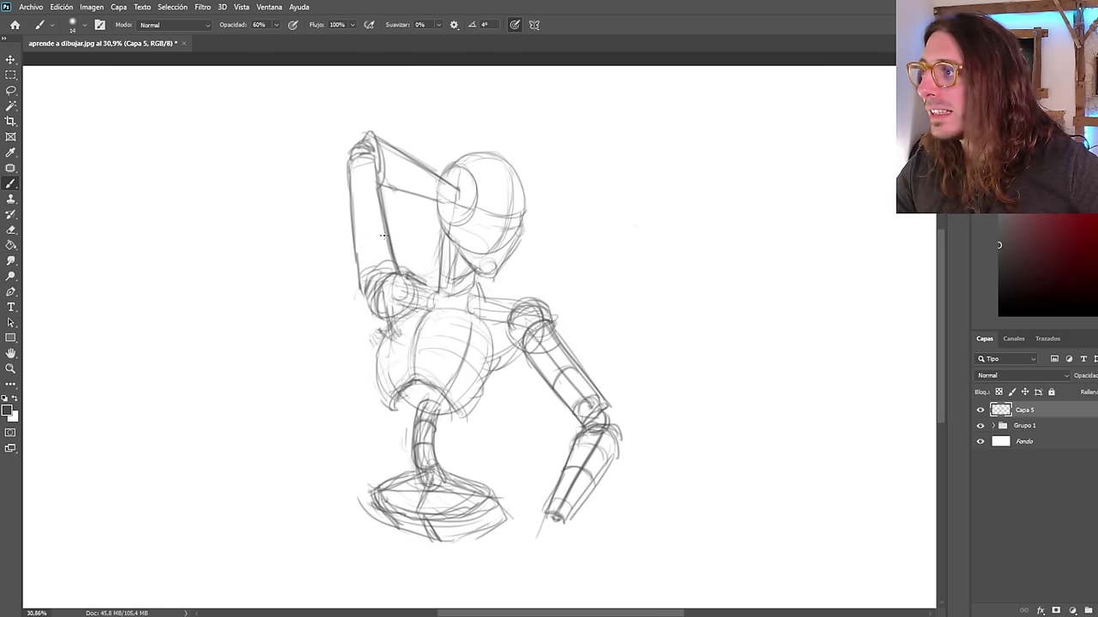
Add contour lines along and across the raised upper arm and reinforce the elbow's inner edge.
{"action": "mouse_move", "coordinate": [362, 160]}
{"action": "left_mouse_down"}
{"action": "mouse_move", "coordinate": [377, 273]}
{"action": "mouse_move", "coordinate": [392, 264]}
{"action": "left_mouse_up"}
{"action": "key", "text": "ctrl+z"}
{"action": "left_click_drag", "start_coordinate": [364, 285], "coordinate": [382, 264]}
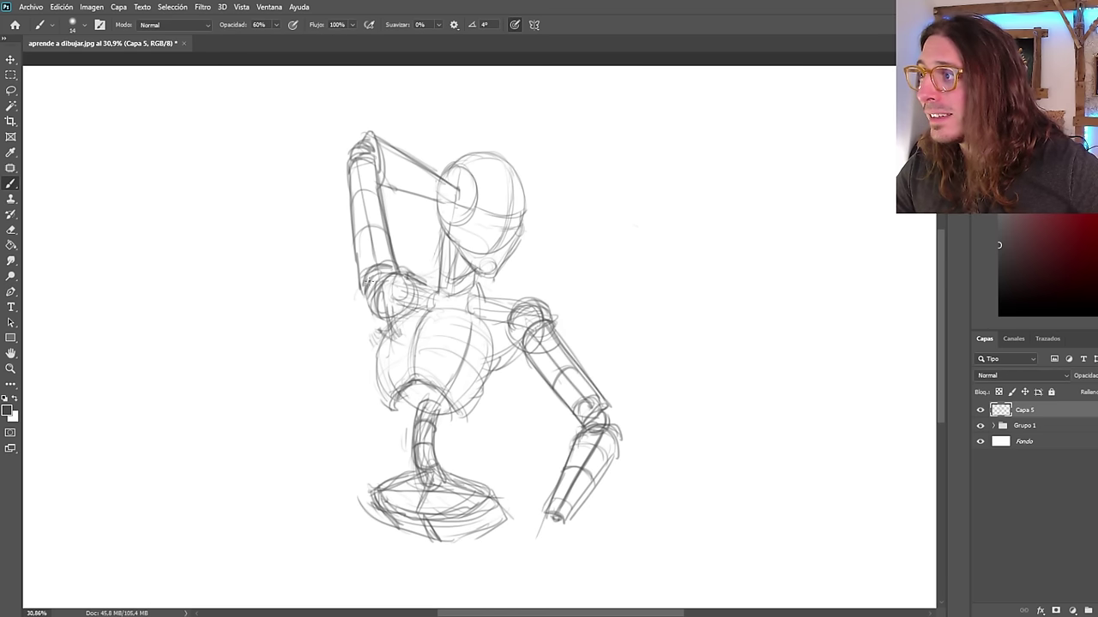
{"action": "left_click_drag", "start_coordinate": [376, 140], "coordinate": [382, 176]}
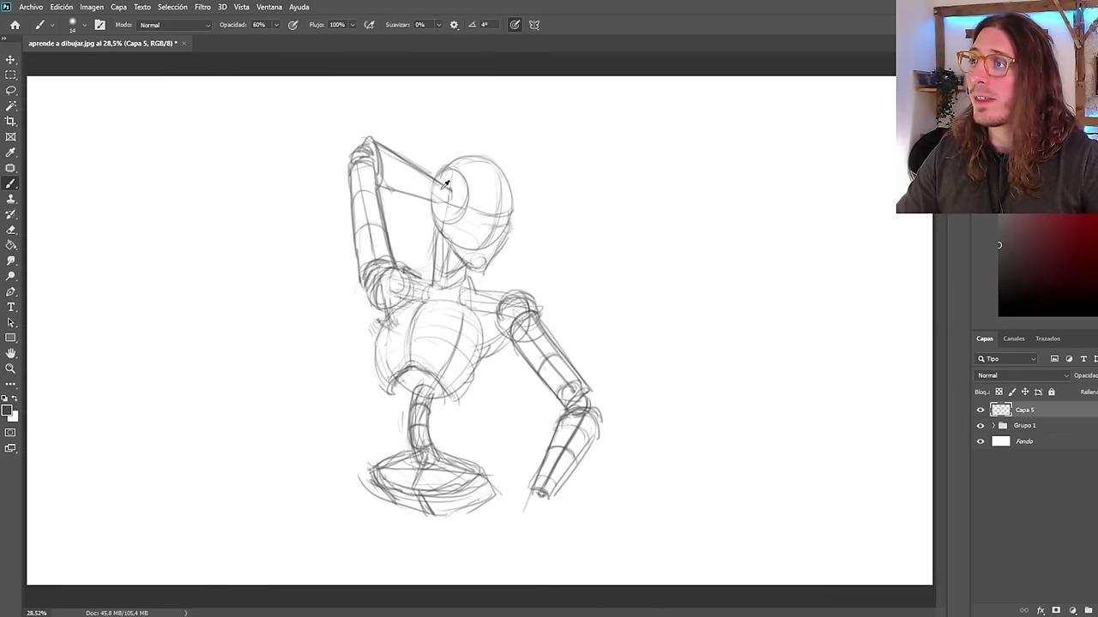
Erase the ends of the raised forearm's lines that overlap the back of the head.
{"action": "scroll", "coordinate": [459, 198], "scroll_direction": "up", "scroll_amount": 2}
{"action": "left_click_drag", "start_coordinate": [439, 191], "coordinate": [442, 201]}
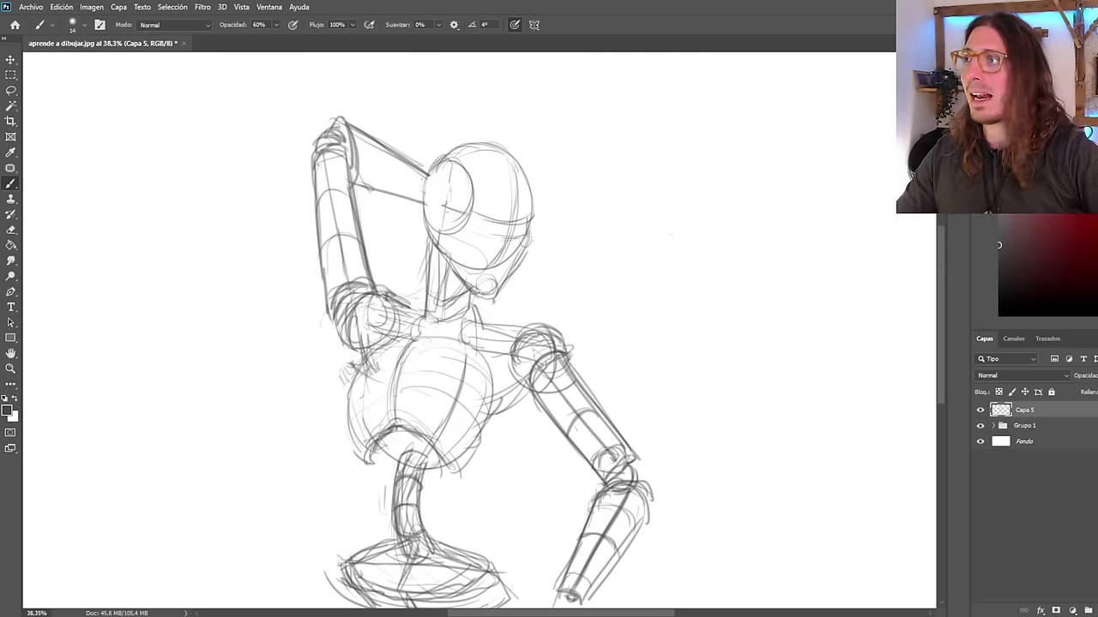
{"action": "scroll", "coordinate": [326, 161], "scroll_direction": "down", "scroll_amount": 2}
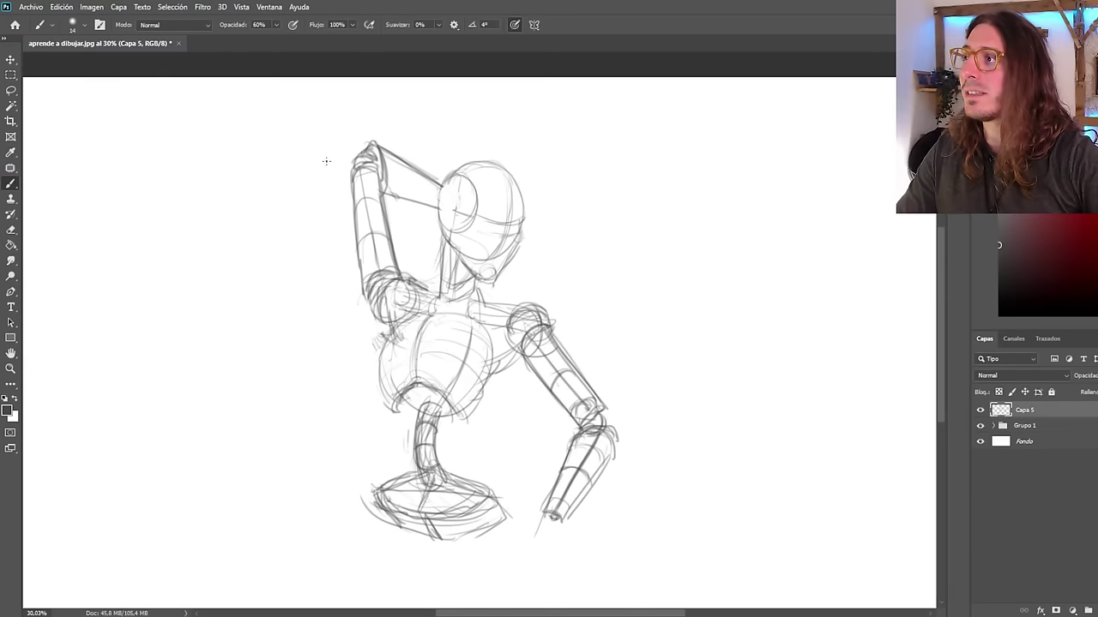
Sketch direction arrows alongside the raised upper arm and above the forearm, and undo them.
{"action": "mouse_move", "coordinate": [317, 269]}
{"action": "left_mouse_down"}
{"action": "mouse_move", "coordinate": [294, 163]}
{"action": "mouse_move", "coordinate": [303, 166]}
{"action": "left_mouse_up"}
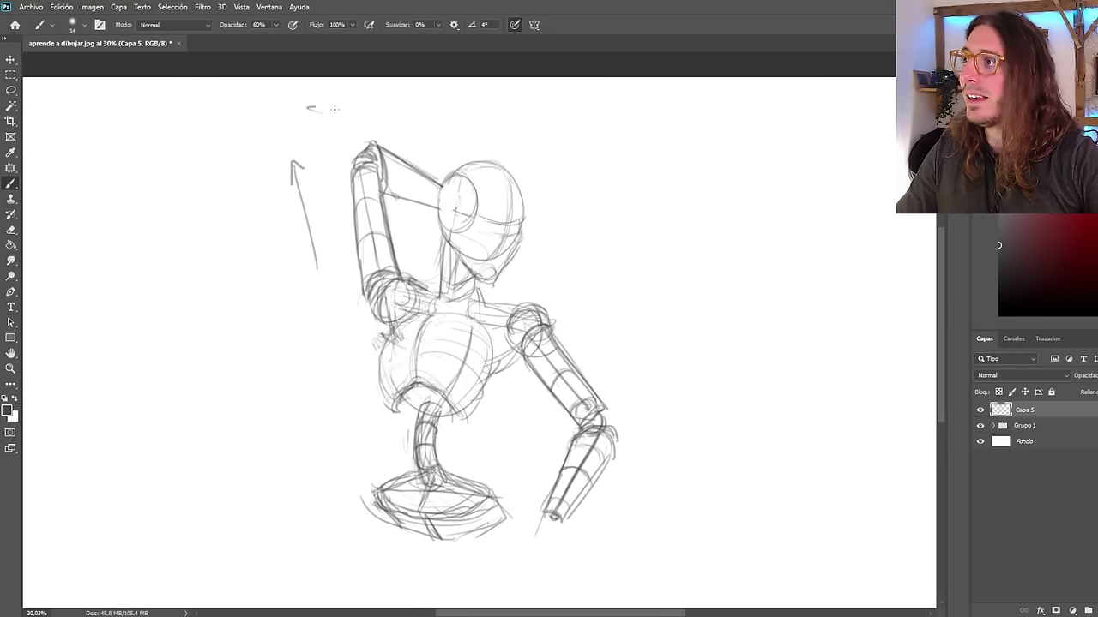
{"action": "left_click_drag", "start_coordinate": [335, 109], "coordinate": [418, 147]}
{"action": "key", "text": "ctrl+z"}
{"action": "key", "text": "ctrl+z"}
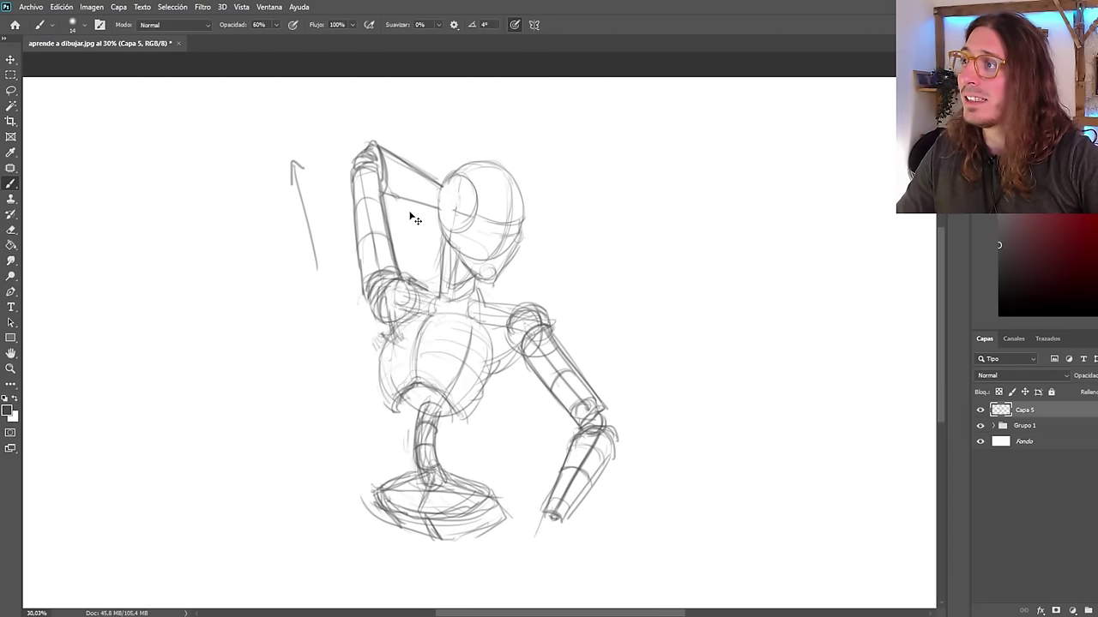
{"action": "key", "text": "ctrl+z"}
{"action": "key", "text": "ctrl+z"}
Sketch an example oval with guide lines in the empty area beside the head, and undo it.
{"action": "left_click_drag", "start_coordinate": [378, 180], "coordinate": [404, 205]}
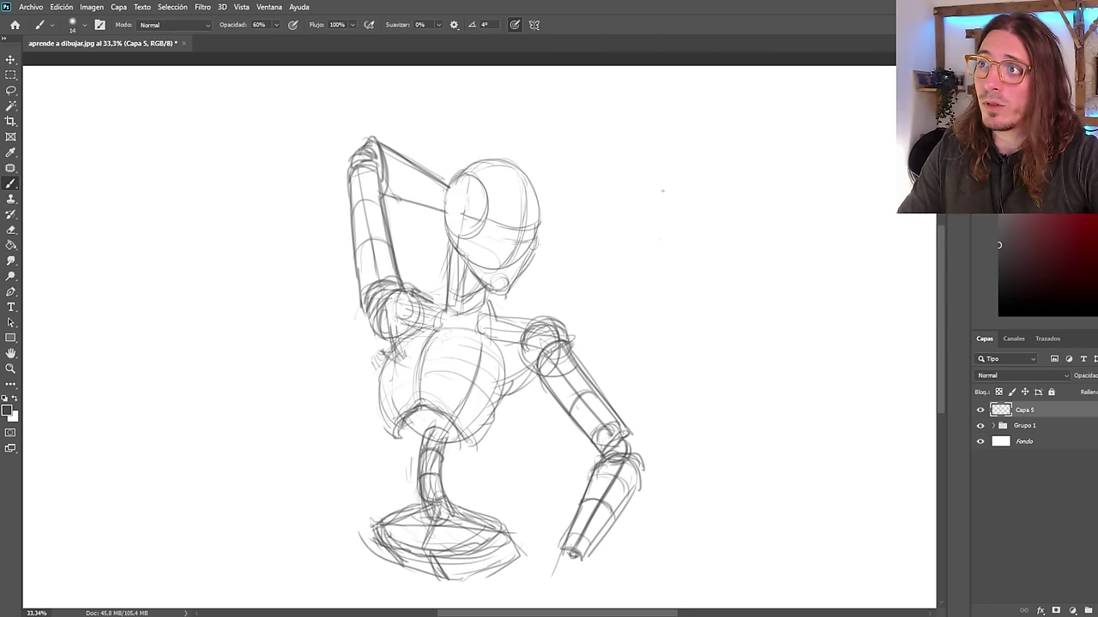
{"action": "left_click_drag", "start_coordinate": [665, 162], "coordinate": [666, 159]}
{"action": "key", "text": "ctrl+z"}
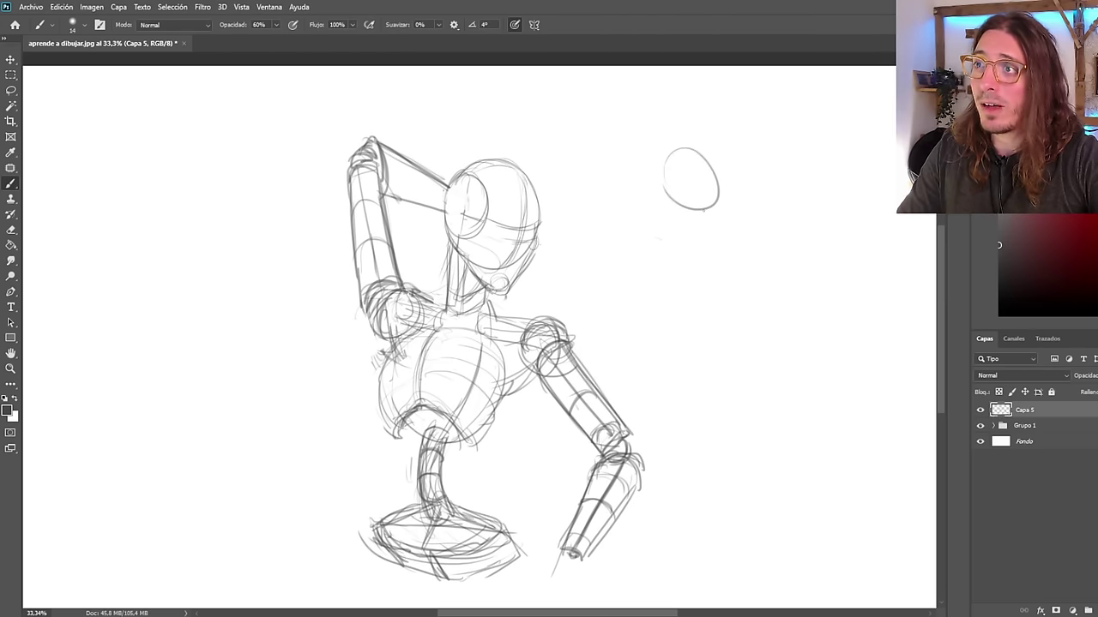
{"action": "left_click_drag", "start_coordinate": [706, 233], "coordinate": [770, 214]}
{"action": "mouse_move", "coordinate": [672, 242]}
{"action": "left_mouse_down"}
{"action": "mouse_move", "coordinate": [759, 217]}
{"action": "mouse_move", "coordinate": [798, 173]}
{"action": "left_mouse_up"}
{"action": "key", "text": "ctrl+z"}
{"action": "key", "text": "ctrl+z"}
{"action": "key", "text": "ctrl+z"}
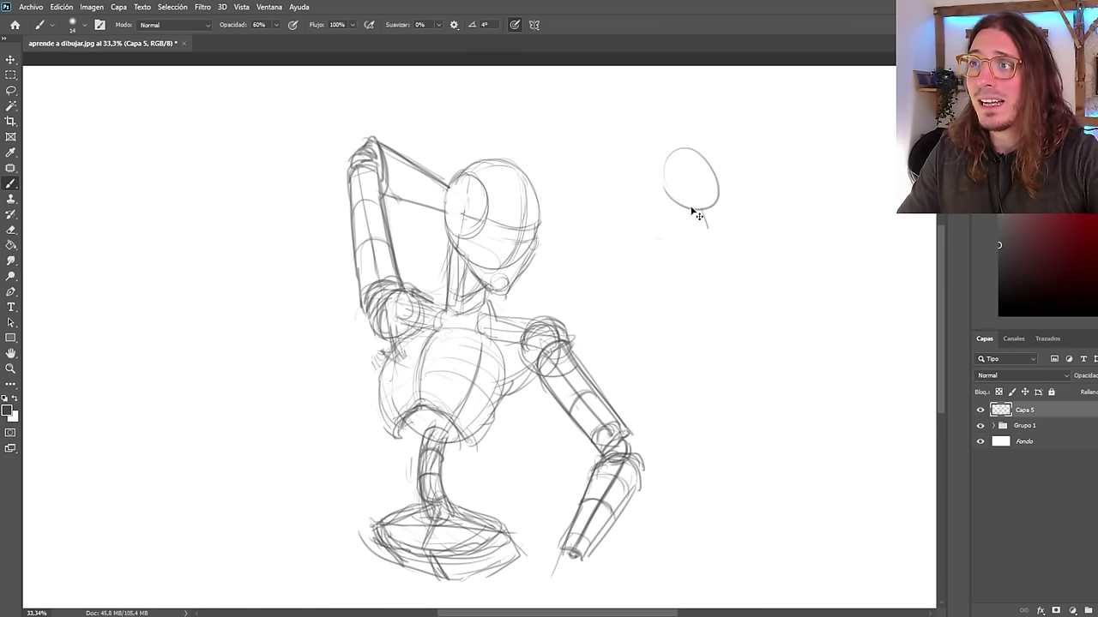
{"action": "key", "text": "ctrl+z"}
{"action": "scroll", "coordinate": [444, 346], "scroll_direction": "down", "scroll_amount": 2}
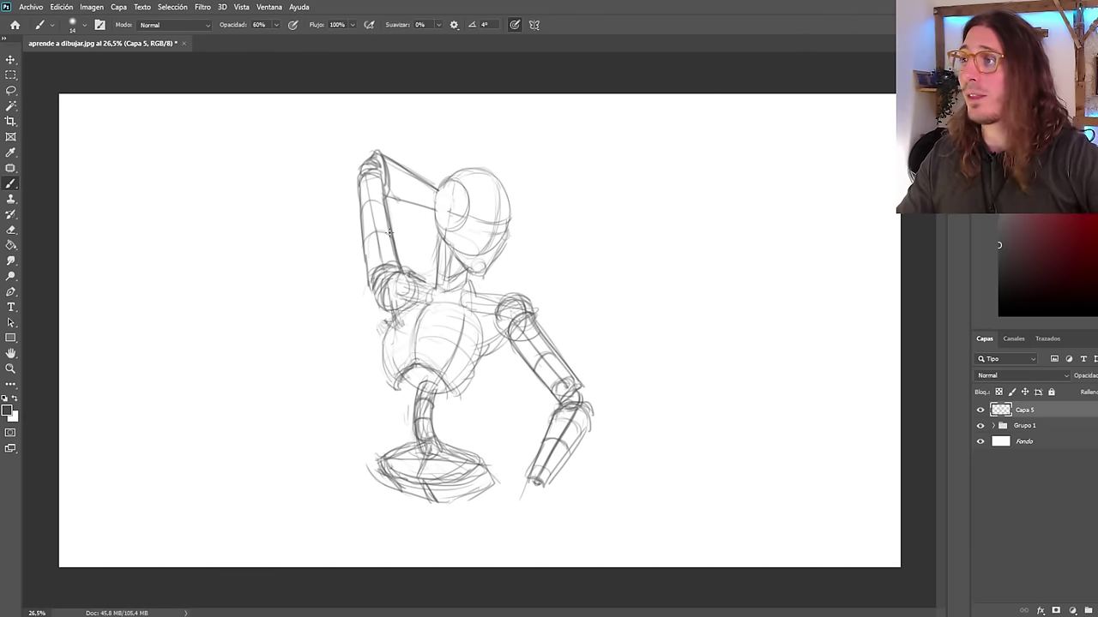
Add contour lines across and along the raised forearm between the elbow and the head.
{"action": "scroll", "coordinate": [389, 231], "scroll_direction": "up", "scroll_amount": 2}
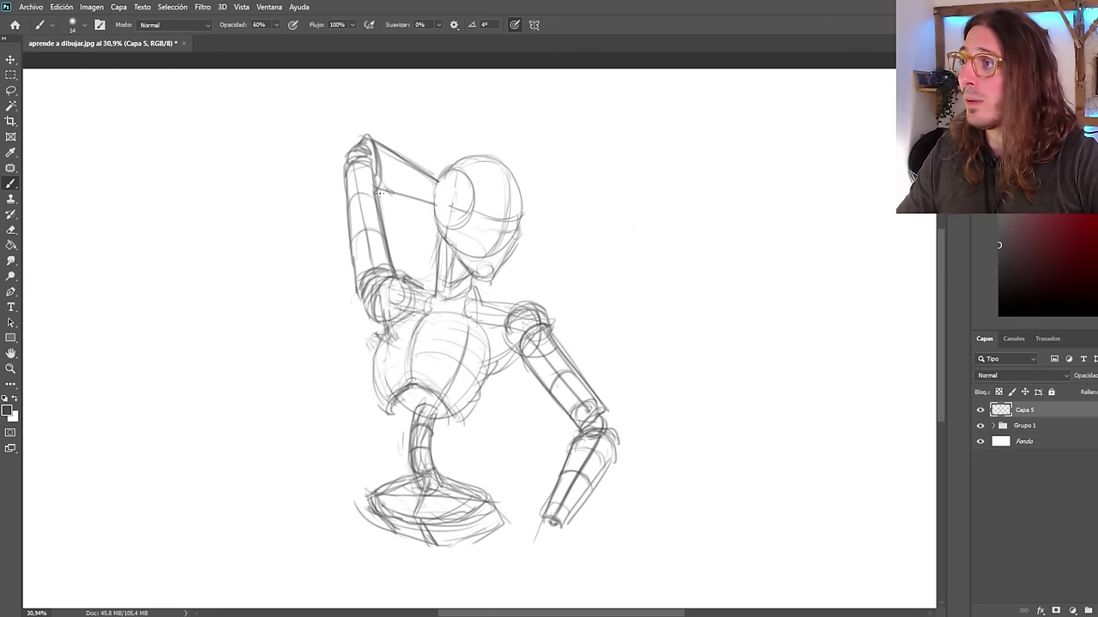
{"action": "mouse_move", "coordinate": [380, 193]}
{"action": "left_mouse_down"}
{"action": "mouse_move", "coordinate": [452, 206]}
{"action": "mouse_move", "coordinate": [434, 203]}
{"action": "left_mouse_up"}
{"action": "key", "text": "ctrl+z"}
{"action": "mouse_move", "coordinate": [379, 173]}
{"action": "left_mouse_down"}
{"action": "mouse_move", "coordinate": [423, 186]}
{"action": "mouse_move", "coordinate": [400, 160]}
{"action": "mouse_move", "coordinate": [401, 203]}
{"action": "left_mouse_up"}
{"action": "key", "text": "ctrl+z"}
Sketch an example forearm cylinder with a direction arrow above it in the empty area beside the raised arm.
{"action": "left_click_drag", "start_coordinate": [181, 194], "coordinate": [248, 206]}
{"action": "key", "text": "ctrl+z"}
{"action": "left_click_drag", "start_coordinate": [192, 170], "coordinate": [262, 212]}
{"action": "left_click_drag", "start_coordinate": [182, 200], "coordinate": [249, 214]}
{"action": "key", "text": "ctrl+z"}
{"action": "left_click_drag", "start_coordinate": [178, 203], "coordinate": [238, 225]}
{"action": "left_click_drag", "start_coordinate": [182, 170], "coordinate": [237, 200]}
{"action": "left_click_drag", "start_coordinate": [189, 130], "coordinate": [254, 173]}
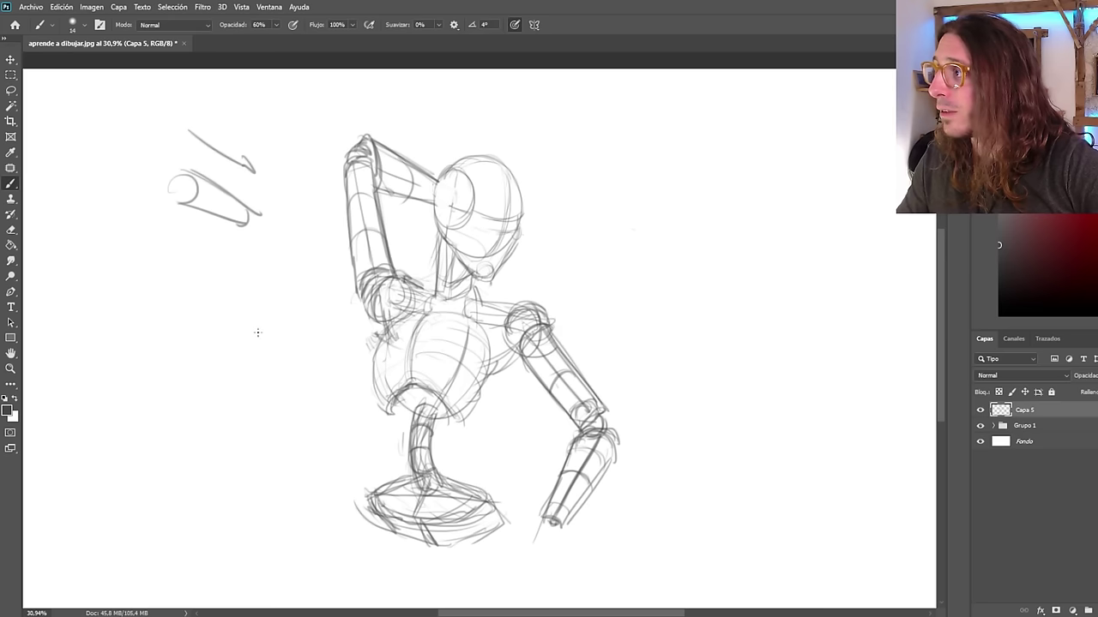
Sketch an example upper-arm cylinder with contour lines and an upward arrow beside the figure's torso.
{"action": "left_click_drag", "start_coordinate": [248, 297], "coordinate": [249, 417]}
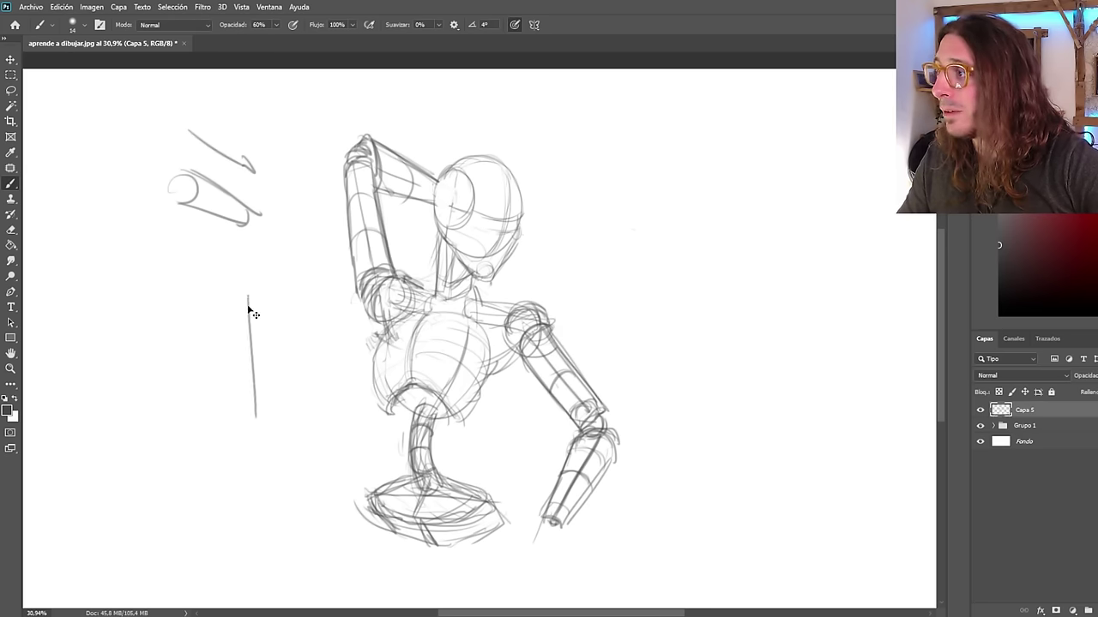
{"action": "key", "text": "ctrl+z"}
{"action": "mouse_move", "coordinate": [255, 373]}
{"action": "left_mouse_down"}
{"action": "mouse_move", "coordinate": [246, 294]}
{"action": "mouse_move", "coordinate": [269, 301]}
{"action": "mouse_move", "coordinate": [290, 375]}
{"action": "mouse_move", "coordinate": [283, 365]}
{"action": "mouse_move", "coordinate": [289, 391]}
{"action": "mouse_move", "coordinate": [270, 390]}
{"action": "mouse_move", "coordinate": [295, 394]}
{"action": "mouse_move", "coordinate": [262, 393]}
{"action": "left_mouse_up"}
{"action": "left_click_drag", "start_coordinate": [259, 292], "coordinate": [275, 369]}
{"action": "left_click_drag", "start_coordinate": [228, 310], "coordinate": [233, 358]}
Sketch a foreshortened example cylinder with a large front circle, contour lines and a direction arrow on the head's facing side.
{"action": "mouse_move", "coordinate": [668, 191]}
{"action": "left_mouse_down"}
{"action": "mouse_move", "coordinate": [688, 212]}
{"action": "mouse_move", "coordinate": [661, 204]}
{"action": "mouse_move", "coordinate": [678, 232]}
{"action": "mouse_move", "coordinate": [636, 197]}
{"action": "mouse_move", "coordinate": [617, 242]}
{"action": "left_mouse_up"}
{"action": "key", "text": "ctrl+z"}
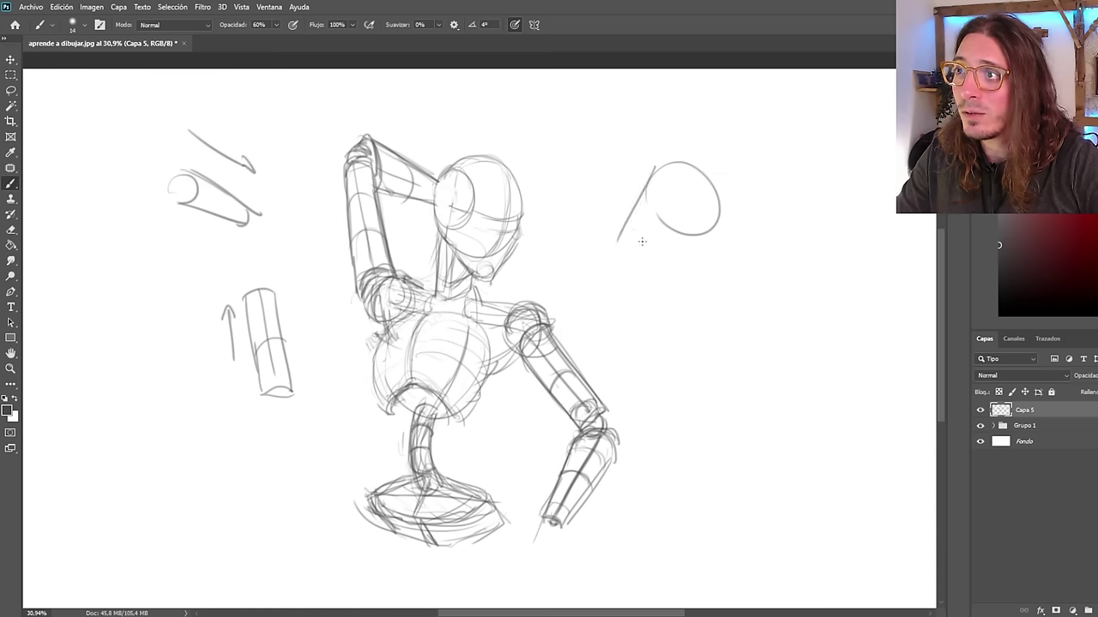
{"action": "mouse_move", "coordinate": [712, 237]}
{"action": "left_mouse_down"}
{"action": "mouse_move", "coordinate": [620, 238]}
{"action": "mouse_move", "coordinate": [641, 261]}
{"action": "left_mouse_up"}
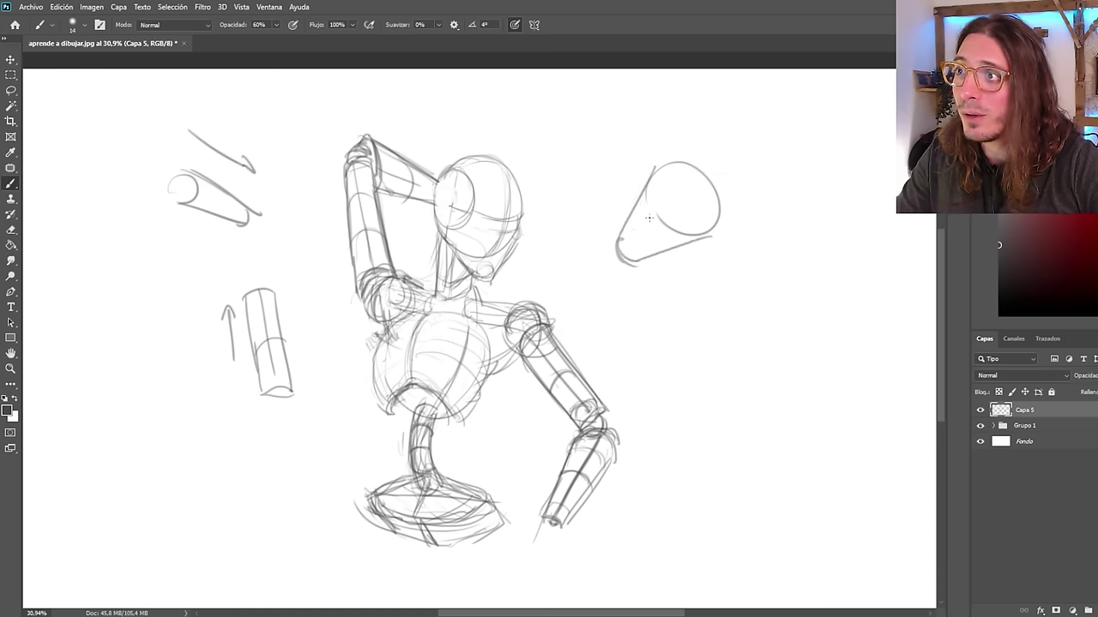
{"action": "left_click_drag", "start_coordinate": [659, 222], "coordinate": [624, 258]}
{"action": "key", "text": "ctrl+z"}
{"action": "left_click_drag", "start_coordinate": [662, 217], "coordinate": [624, 256]}
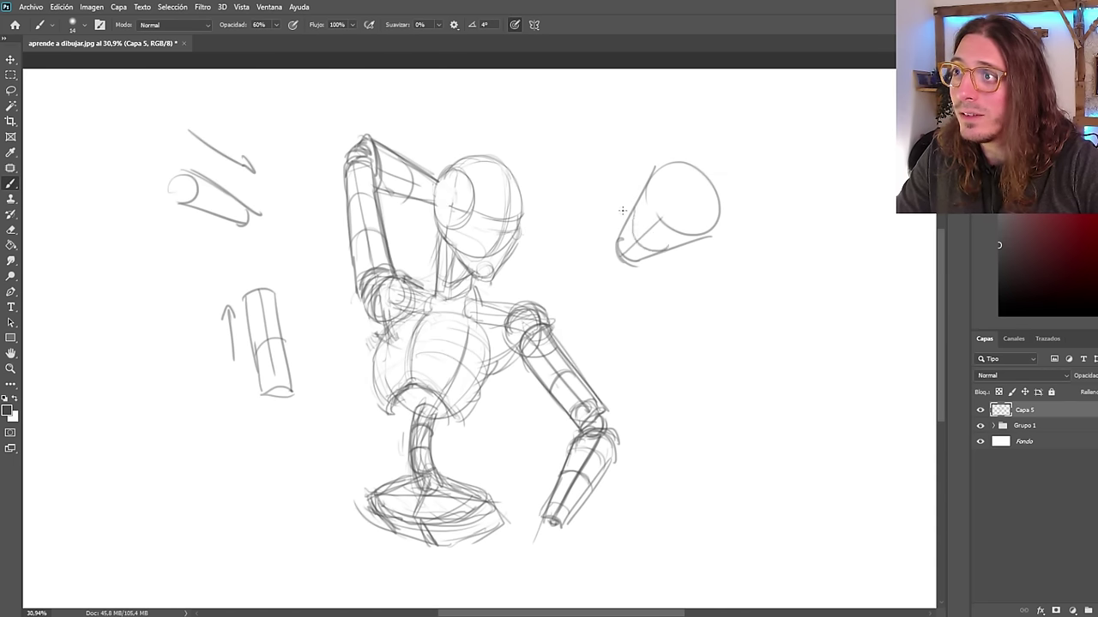
{"action": "left_click_drag", "start_coordinate": [643, 165], "coordinate": [614, 204]}
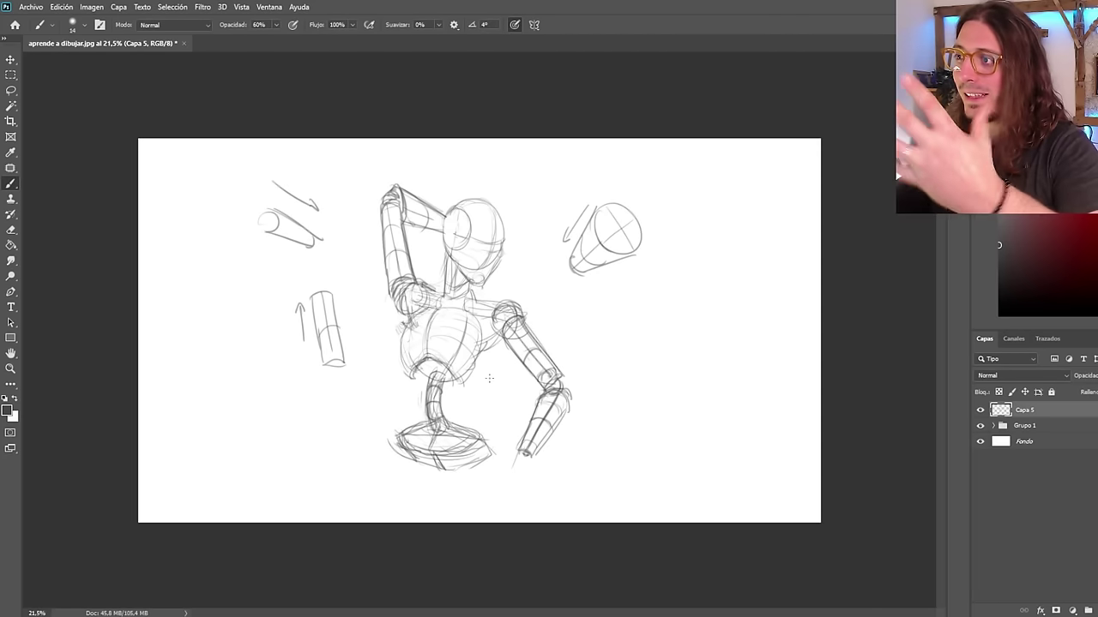
Erase all the example cylinders and arrows around the figure.
{"action": "scroll", "coordinate": [222, 279], "scroll_direction": "down", "scroll_amount": 1}
{"action": "scroll", "coordinate": [198, 261], "scroll_direction": "up", "scroll_amount": 2}
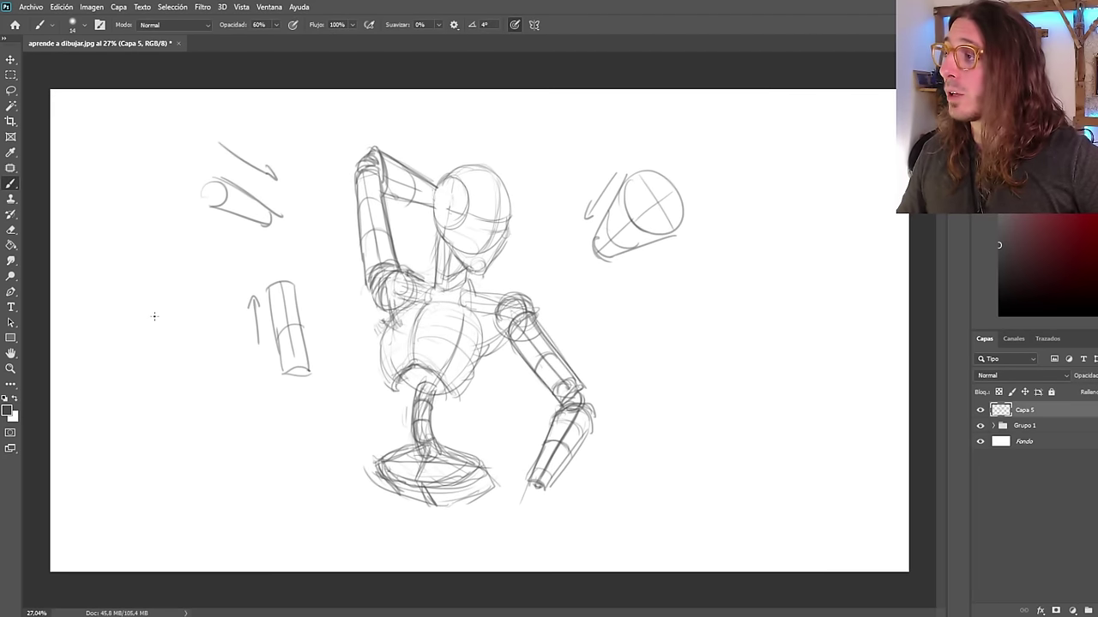
{"action": "mouse_move", "coordinate": [215, 160]}
{"action": "left_mouse_down"}
{"action": "mouse_move", "coordinate": [257, 150]}
{"action": "mouse_move", "coordinate": [276, 271]}
{"action": "mouse_move", "coordinate": [236, 182]}
{"action": "mouse_move", "coordinate": [245, 246]}
{"action": "mouse_move", "coordinate": [291, 354]}
{"action": "mouse_move", "coordinate": [278, 241]}
{"action": "mouse_move", "coordinate": [289, 381]}
{"action": "mouse_move", "coordinate": [196, 177]}
{"action": "left_mouse_up"}
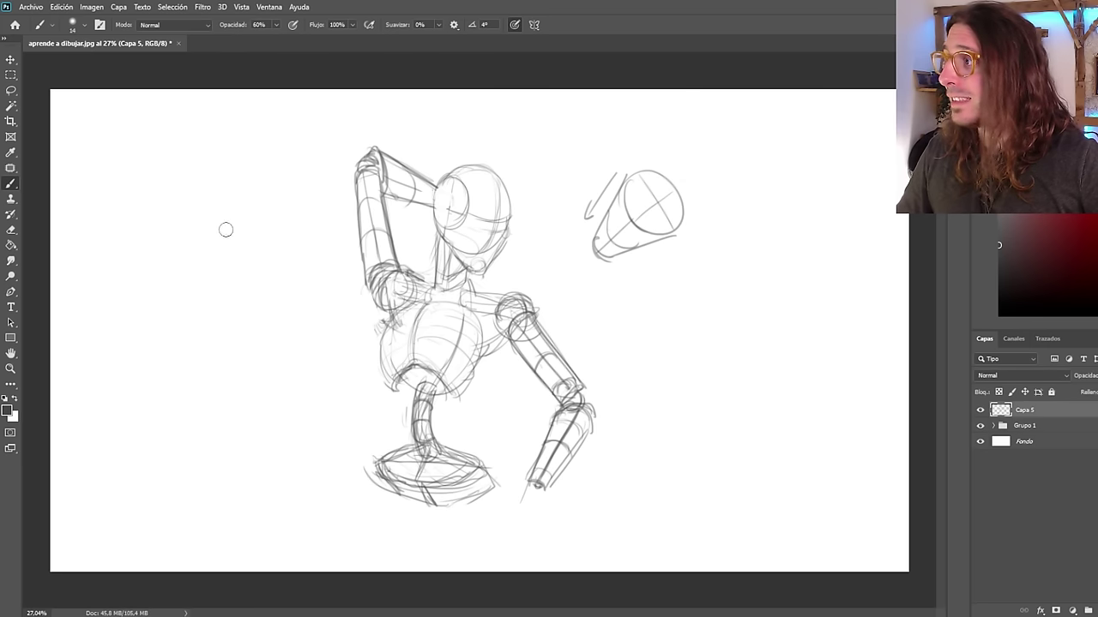
{"action": "mouse_move", "coordinate": [584, 211]}
{"action": "left_mouse_down"}
{"action": "mouse_move", "coordinate": [618, 222]}
{"action": "mouse_move", "coordinate": [614, 290]}
{"action": "mouse_move", "coordinate": [588, 246]}
{"action": "mouse_move", "coordinate": [603, 168]}
{"action": "mouse_move", "coordinate": [624, 179]}
{"action": "mouse_move", "coordinate": [652, 276]}
{"action": "mouse_move", "coordinate": [672, 280]}
{"action": "mouse_move", "coordinate": [663, 176]}
{"action": "mouse_move", "coordinate": [649, 269]}
{"action": "left_mouse_up"}
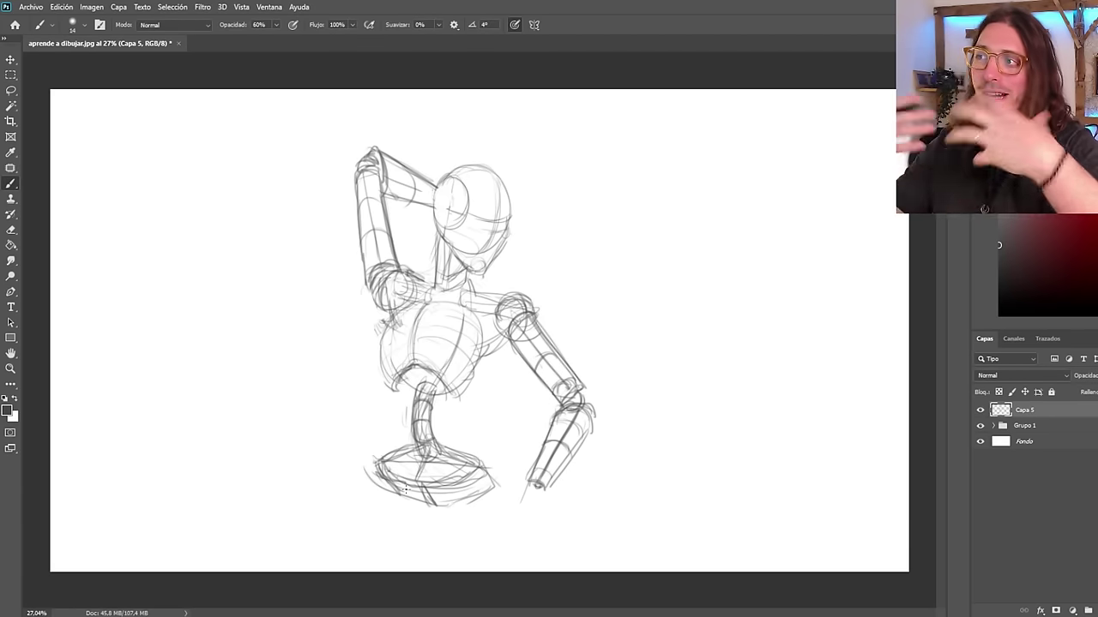
Add a sloping trapezius line from the neck to the lowered arm's shoulder.
{"action": "left_click_drag", "start_coordinate": [424, 250], "coordinate": [447, 204]}
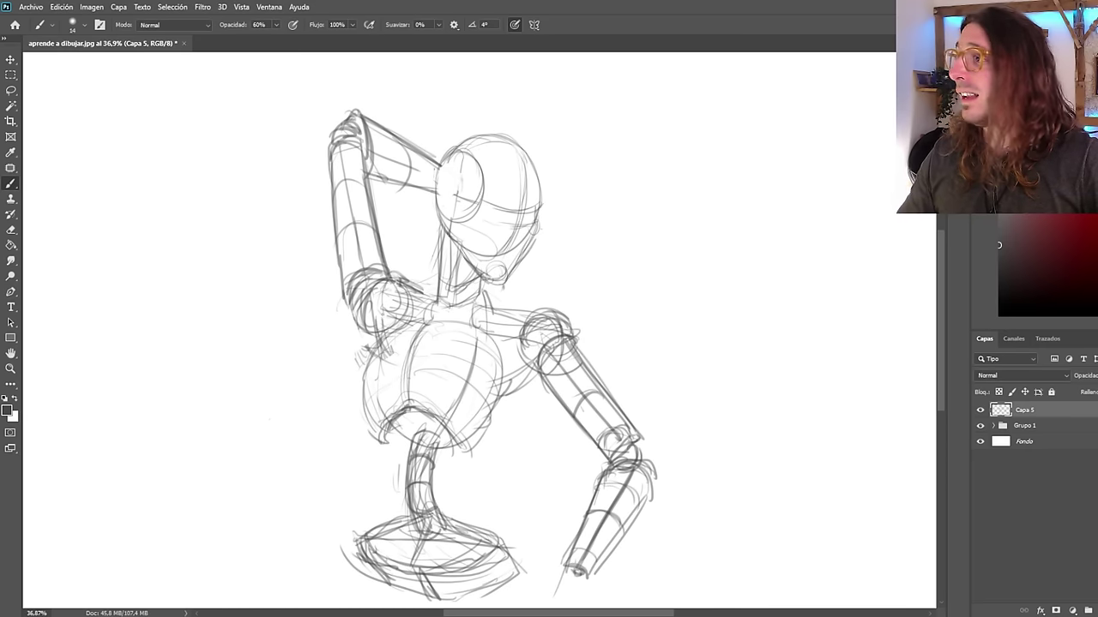
{"action": "scroll", "coordinate": [421, 274], "scroll_direction": "down", "scroll_amount": 2}
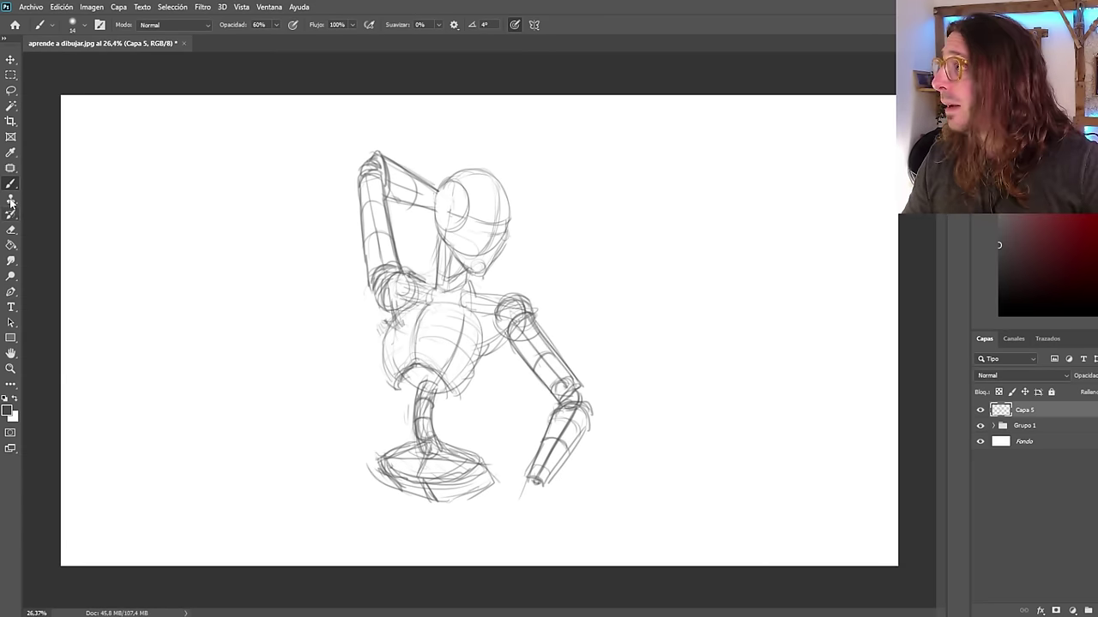
{"action": "scroll", "coordinate": [420, 280], "scroll_direction": "up", "scroll_amount": 2}
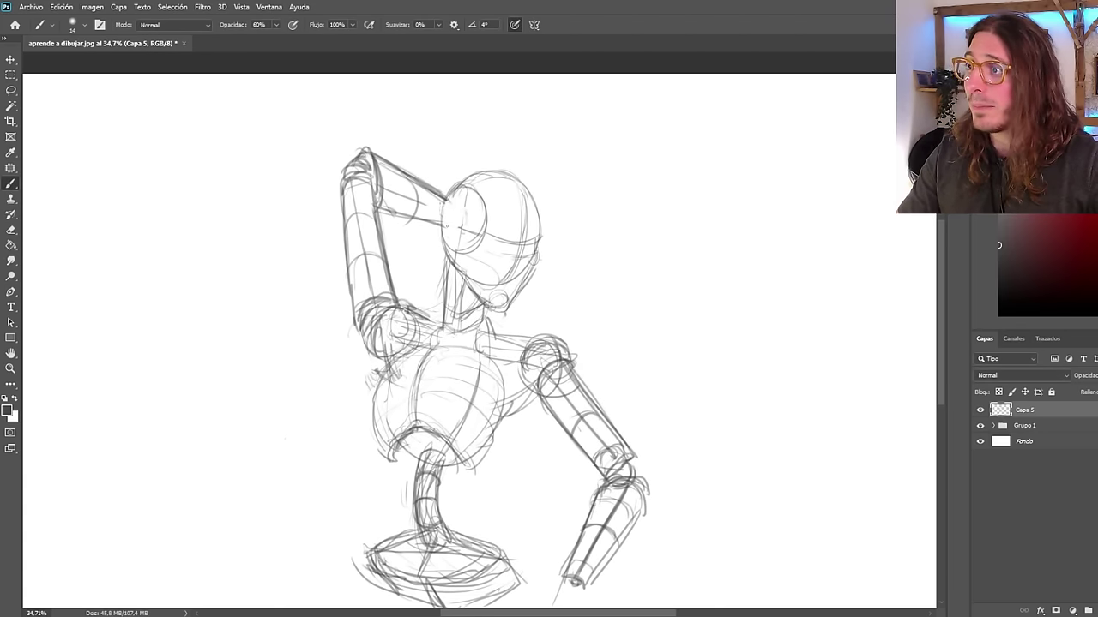
{"action": "scroll", "coordinate": [457, 249], "scroll_direction": "down", "scroll_amount": 3}
{"action": "scroll", "coordinate": [457, 248], "scroll_direction": "up", "scroll_amount": 2}
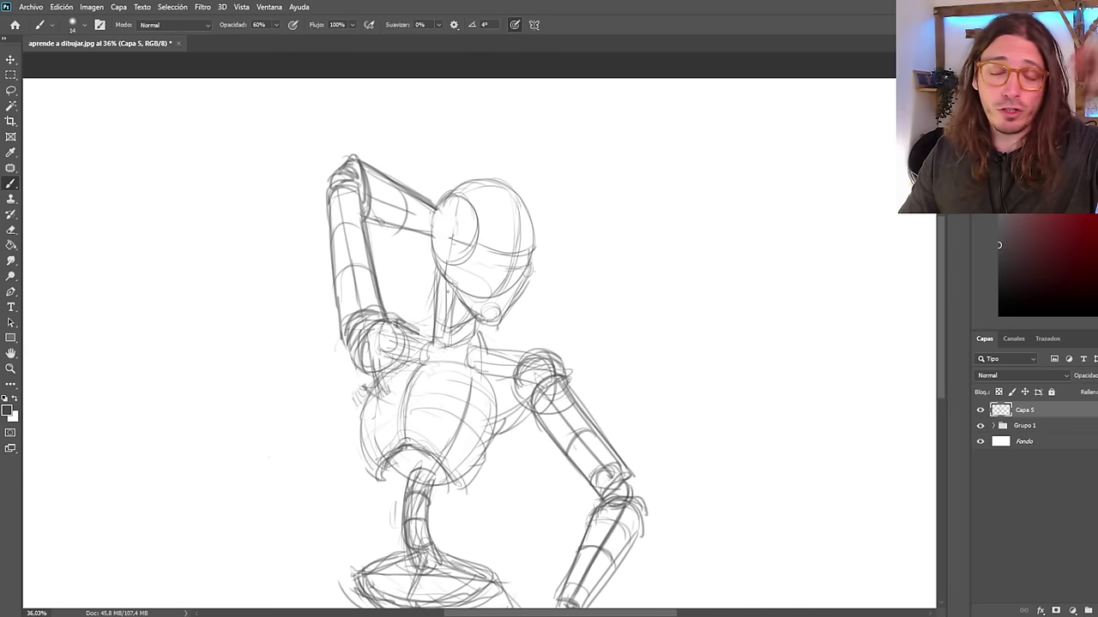
{"action": "scroll", "coordinate": [417, 279], "scroll_direction": "down", "scroll_amount": 2}
{"action": "scroll", "coordinate": [417, 279], "scroll_direction": "up", "scroll_amount": 2}
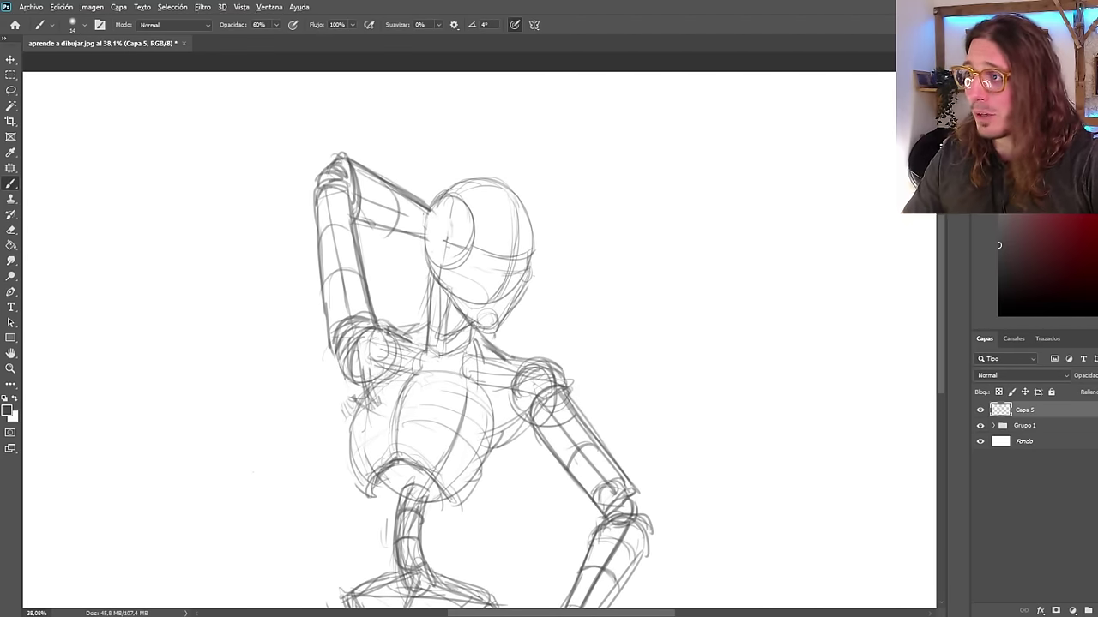
Erase the raised arm and, on the mirrored canvas, outline a new upper arm with the forearm bent above the head.
{"action": "scroll", "coordinate": [429, 279], "scroll_direction": "down", "scroll_amount": 3}
{"action": "scroll", "coordinate": [432, 280], "scroll_direction": "up", "scroll_amount": 1}
{"action": "scroll", "coordinate": [434, 276], "scroll_direction": "up", "scroll_amount": 2}
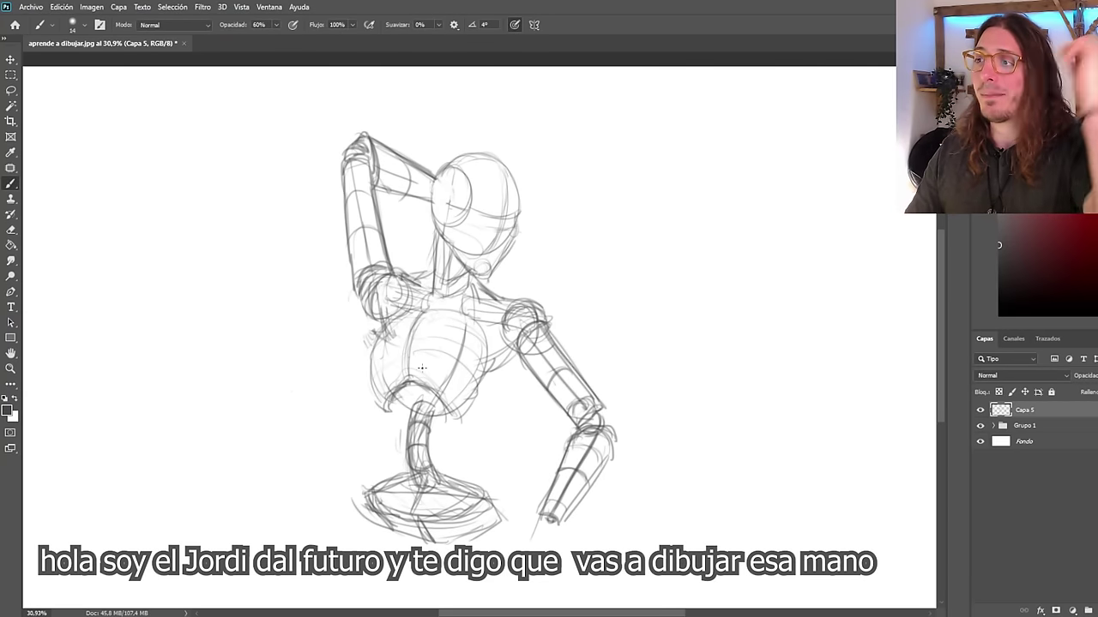
{"action": "scroll", "coordinate": [434, 271], "scroll_direction": "down", "scroll_amount": 2}
{"action": "scroll", "coordinate": [428, 267], "scroll_direction": "up", "scroll_amount": 3}
{"action": "scroll", "coordinate": [422, 265], "scroll_direction": "down", "scroll_amount": 3}
{"action": "scroll", "coordinate": [400, 137], "scroll_direction": "up", "scroll_amount": 2}
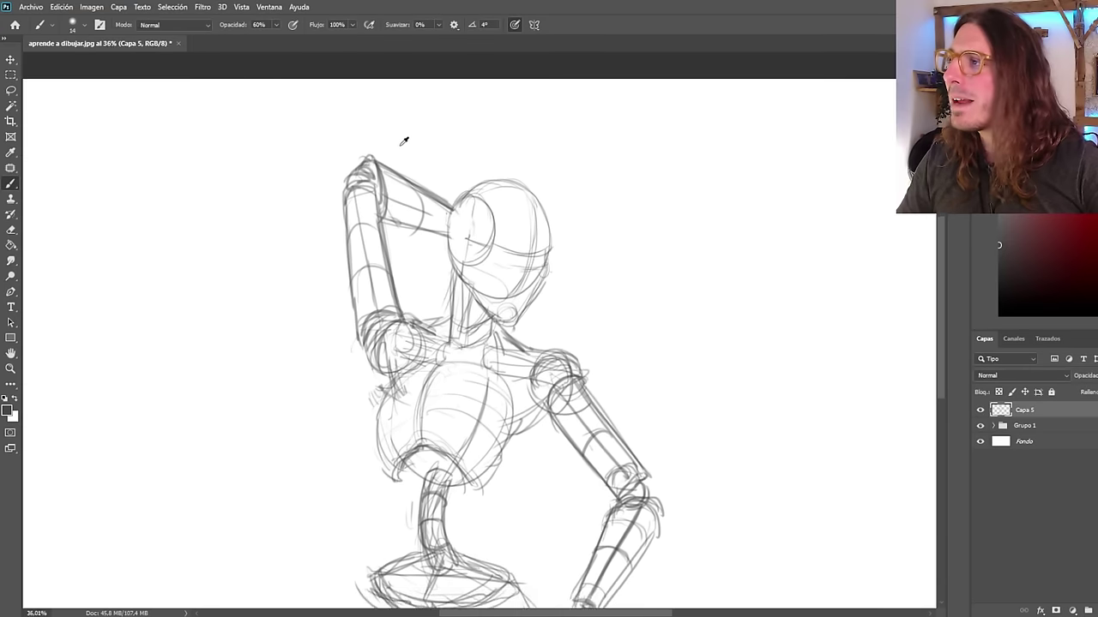
{"action": "scroll", "coordinate": [400, 248], "scroll_direction": "down", "scroll_amount": 3}
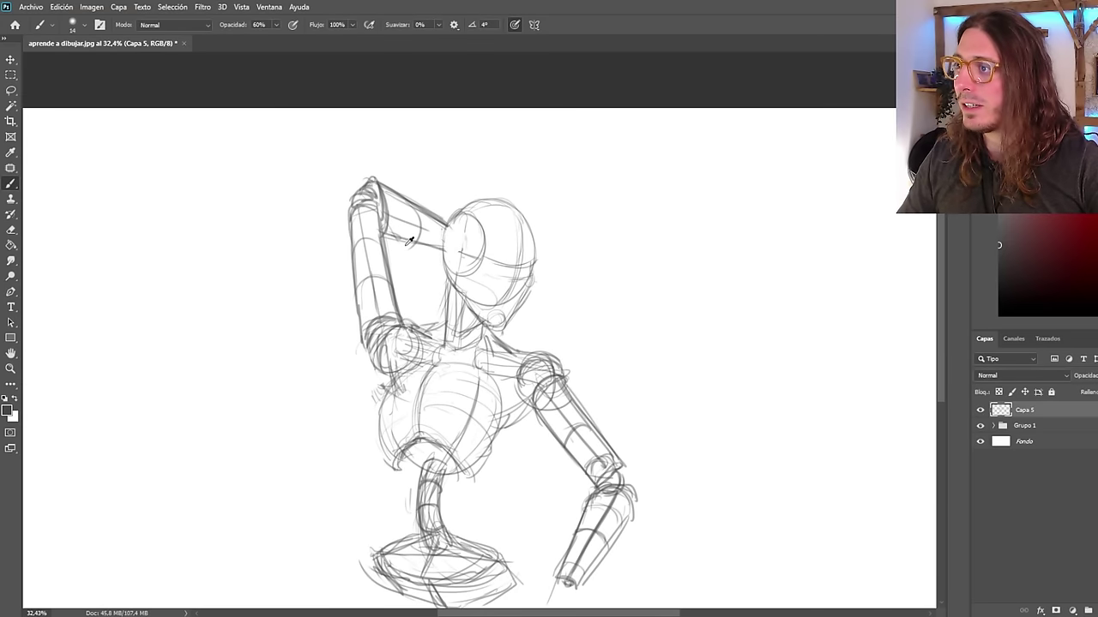
{"action": "scroll", "coordinate": [400, 146], "scroll_direction": "up", "scroll_amount": 2}
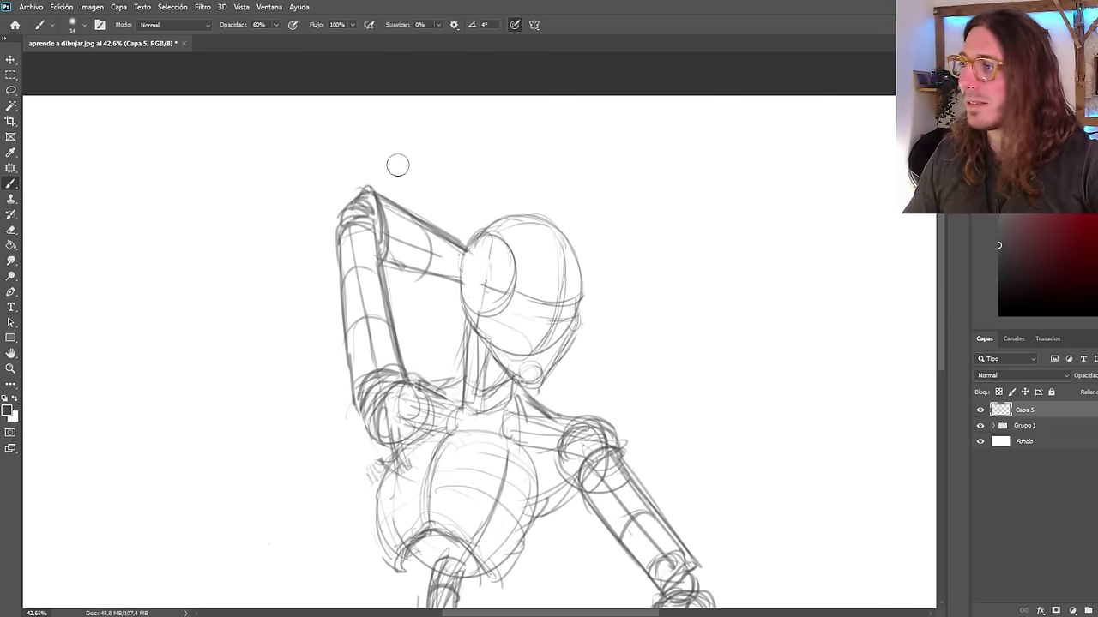
{"action": "mouse_move", "coordinate": [434, 286]}
{"action": "left_mouse_down"}
{"action": "mouse_move", "coordinate": [392, 206]}
{"action": "mouse_move", "coordinate": [343, 192]}
{"action": "mouse_move", "coordinate": [370, 227]}
{"action": "mouse_move", "coordinate": [361, 251]}
{"action": "mouse_move", "coordinate": [376, 370]}
{"action": "mouse_move", "coordinate": [407, 351]}
{"action": "mouse_move", "coordinate": [368, 372]}
{"action": "mouse_move", "coordinate": [417, 362]}
{"action": "mouse_move", "coordinate": [379, 339]}
{"action": "left_mouse_up"}
{"action": "scroll", "coordinate": [379, 339], "scroll_direction": "down", "scroll_amount": 3}
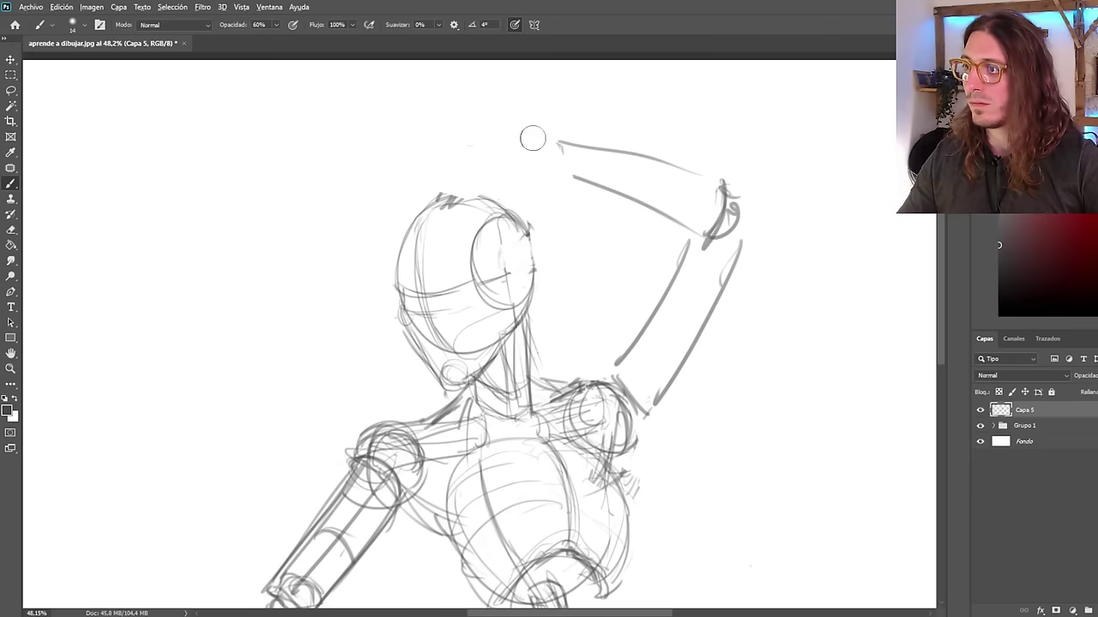
Draw the palm as a small box at the end of the raised forearm.
{"action": "mouse_move", "coordinate": [558, 142]}
{"action": "left_mouse_down"}
{"action": "mouse_move", "coordinate": [544, 129]}
{"action": "mouse_move", "coordinate": [495, 127]}
{"action": "mouse_move", "coordinate": [514, 169]}
{"action": "left_mouse_up"}
{"action": "key", "text": "ctrl+z"}
{"action": "left_click_drag", "start_coordinate": [521, 110], "coordinate": [556, 161]}
{"action": "left_click_drag", "start_coordinate": [543, 173], "coordinate": [582, 177]}
{"action": "left_click_drag", "start_coordinate": [519, 110], "coordinate": [491, 117]}
{"action": "left_click_drag", "start_coordinate": [509, 79], "coordinate": [527, 111]}
{"action": "scroll", "coordinate": [542, 245], "scroll_direction": "down", "scroll_amount": 2}
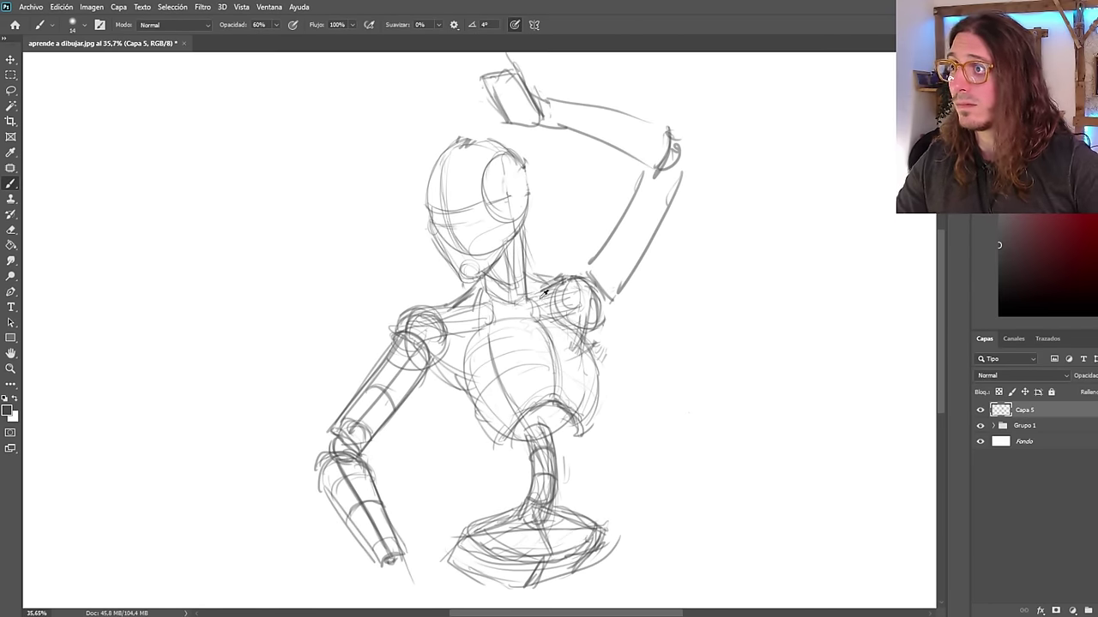
Scale the whole figure down and reposition it on the canvas.
{"action": "key", "text": "ctrl+t"}
{"action": "left_click_drag", "start_coordinate": [811, 318], "coordinate": [738, 317]}
{"action": "mouse_move", "coordinate": [471, 172]}
{"action": "left_mouse_down"}
{"action": "mouse_move", "coordinate": [539, 228]}
{"action": "mouse_move", "coordinate": [524, 208]}
{"action": "left_mouse_up"}
{"action": "key", "text": "Return"}
Draw the raised hand's fingers, with the index and little fingers extended and the others folded.
{"action": "left_click_drag", "start_coordinate": [519, 102], "coordinate": [528, 140]}
{"action": "mouse_move", "coordinate": [529, 122]}
{"action": "left_mouse_down"}
{"action": "mouse_move", "coordinate": [535, 148]}
{"action": "mouse_move", "coordinate": [512, 154]}
{"action": "left_mouse_up"}
{"action": "mouse_move", "coordinate": [508, 153]}
{"action": "left_mouse_down"}
{"action": "mouse_move", "coordinate": [523, 168]}
{"action": "mouse_move", "coordinate": [504, 163]}
{"action": "mouse_move", "coordinate": [511, 181]}
{"action": "left_mouse_up"}
{"action": "key", "text": "ctrl+z"}
{"action": "key", "text": "ctrl+z"}
{"action": "left_click_drag", "start_coordinate": [494, 103], "coordinate": [506, 139]}
{"action": "key", "text": "ctrl+z"}
{"action": "left_click_drag", "start_coordinate": [490, 108], "coordinate": [498, 144]}
{"action": "mouse_move", "coordinate": [507, 131]}
{"action": "left_mouse_down"}
{"action": "mouse_move", "coordinate": [499, 155]}
{"action": "mouse_move", "coordinate": [520, 160]}
{"action": "left_mouse_up"}
{"action": "mouse_move", "coordinate": [508, 152]}
{"action": "left_mouse_down"}
{"action": "mouse_move", "coordinate": [519, 180]}
{"action": "mouse_move", "coordinate": [471, 189]}
{"action": "mouse_move", "coordinate": [444, 221]}
{"action": "left_mouse_up"}
Flip the canvas horizontally, clean up stray lines near the raised hand and refine its palm and folded fingers.
{"action": "scroll", "coordinate": [478, 208], "scroll_direction": "down", "scroll_amount": 5}
{"action": "key", "text": "ctrl+shift+h"}
{"action": "scroll", "coordinate": [454, 214], "scroll_direction": "up", "scroll_amount": 6}
{"action": "key", "text": "e"}
{"action": "mouse_move", "coordinate": [451, 166]}
{"action": "left_mouse_down"}
{"action": "mouse_move", "coordinate": [455, 190]}
{"action": "mouse_move", "coordinate": [427, 177]}
{"action": "left_mouse_up"}
{"action": "scroll", "coordinate": [401, 249], "scroll_direction": "down", "scroll_amount": 5}
{"action": "scroll", "coordinate": [454, 239], "scroll_direction": "up", "scroll_amount": 3}
{"action": "key", "text": "b"}
{"action": "mouse_move", "coordinate": [461, 120]}
{"action": "left_mouse_down"}
{"action": "mouse_move", "coordinate": [460, 163]}
{"action": "mouse_move", "coordinate": [448, 156]}
{"action": "left_mouse_up"}
{"action": "left_click_drag", "start_coordinate": [436, 155], "coordinate": [439, 184]}
{"action": "mouse_move", "coordinate": [431, 194]}
{"action": "left_mouse_down"}
{"action": "mouse_move", "coordinate": [419, 208]}
{"action": "mouse_move", "coordinate": [442, 201]}
{"action": "left_mouse_up"}
Reinforce the raised forearm's outline from wrist to elbow and add contour lines to the arm.
{"action": "left_click_drag", "start_coordinate": [439, 216], "coordinate": [391, 226]}
{"action": "mouse_move", "coordinate": [415, 175]}
{"action": "left_mouse_down"}
{"action": "mouse_move", "coordinate": [407, 209]}
{"action": "mouse_move", "coordinate": [297, 247]}
{"action": "left_mouse_up"}
{"action": "mouse_move", "coordinate": [241, 228]}
{"action": "left_mouse_down"}
{"action": "mouse_move", "coordinate": [248, 220]}
{"action": "mouse_move", "coordinate": [254, 276]}
{"action": "left_mouse_up"}
{"action": "left_click_drag", "start_coordinate": [257, 275], "coordinate": [382, 222]}
{"action": "left_click_drag", "start_coordinate": [248, 222], "coordinate": [385, 192]}
{"action": "left_click_drag", "start_coordinate": [300, 208], "coordinate": [300, 330]}
Draw contour lines across and along the raised upper arm and mark where it meets the shoulder.
{"action": "scroll", "coordinate": [336, 210], "scroll_direction": "up", "scroll_amount": 1}
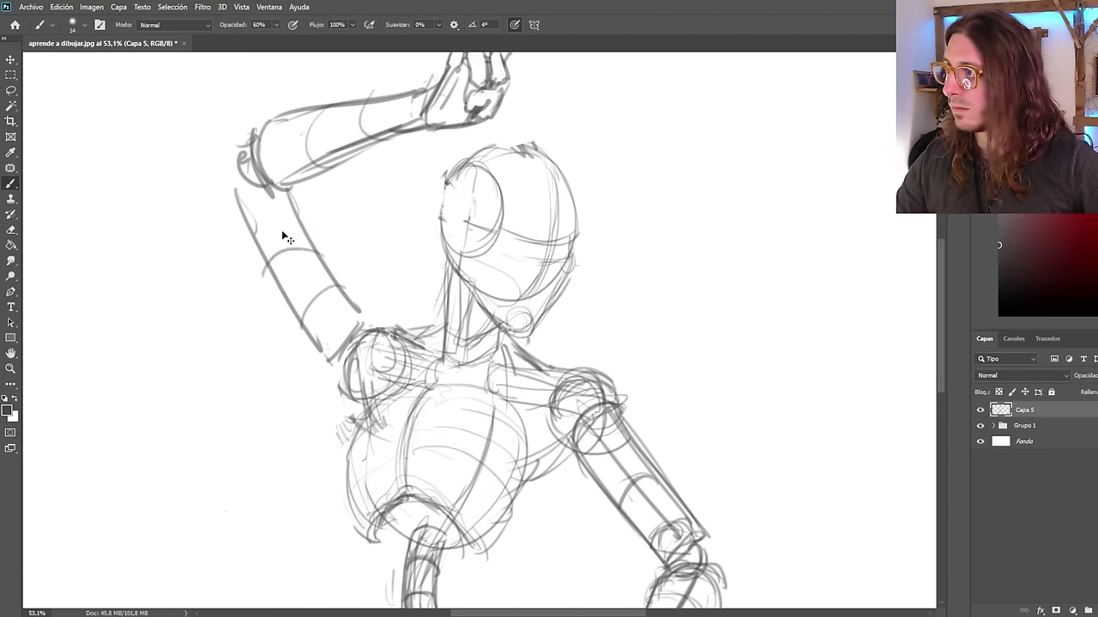
{"action": "key", "text": "ctrl+z"}
{"action": "left_click_drag", "start_coordinate": [258, 265], "coordinate": [309, 226]}
{"action": "left_click_drag", "start_coordinate": [260, 185], "coordinate": [349, 343]}
{"action": "key", "text": "ctrl+z"}
{"action": "mouse_move", "coordinate": [261, 187]}
{"action": "left_mouse_down"}
{"action": "mouse_move", "coordinate": [341, 337]}
{"action": "mouse_move", "coordinate": [345, 370]}
{"action": "left_mouse_up"}
{"action": "left_click_drag", "start_coordinate": [364, 320], "coordinate": [337, 364]}
Flip the canvas horizontally and add a short guide stroke for the hand below the lowered forearm's wrist.
{"action": "scroll", "coordinate": [480, 330], "scroll_direction": "down", "scroll_amount": 4}
{"action": "key", "text": "ctrl+shift+h"}
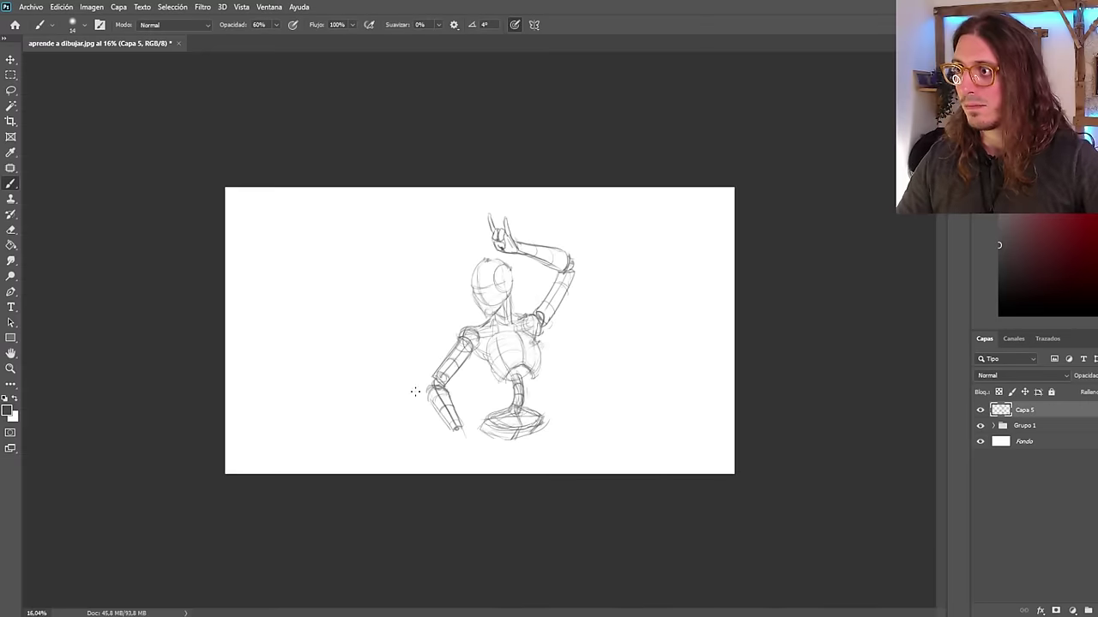
{"action": "scroll", "coordinate": [483, 321], "scroll_direction": "up", "scroll_amount": 3}
{"action": "scroll", "coordinate": [479, 330], "scroll_direction": "down", "scroll_amount": 2}
{"action": "left_click_drag", "start_coordinate": [450, 510], "coordinate": [467, 528]}
{"action": "scroll", "coordinate": [495, 385], "scroll_direction": "down", "scroll_amount": 1}
{"action": "scroll", "coordinate": [495, 385], "scroll_direction": "up", "scroll_amount": 4}
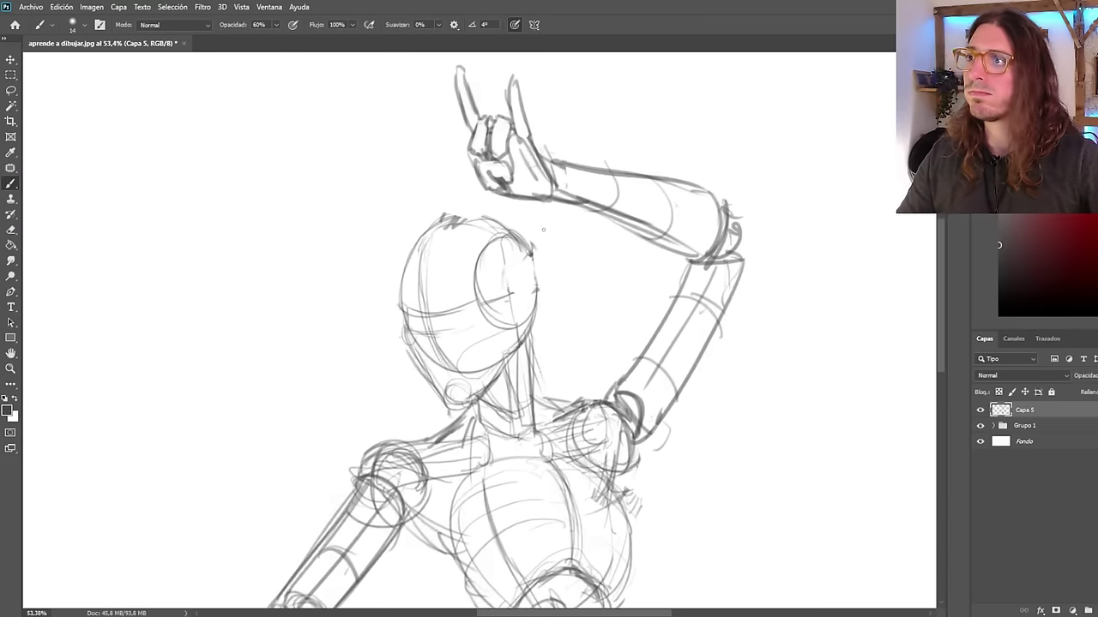
Move the whole drawing slightly up in the mirrored view and flip the canvas back.
{"action": "scroll", "coordinate": [373, 336], "scroll_direction": "down", "scroll_amount": 6}
{"action": "key", "text": "ctrl+shift+h"}
{"action": "scroll", "coordinate": [374, 336], "scroll_direction": "up", "scroll_amount": 5}
{"action": "key", "text": "v"}
{"action": "left_click_drag", "start_coordinate": [443, 309], "coordinate": [431, 277]}
{"action": "scroll", "coordinate": [406, 215], "scroll_direction": "down", "scroll_amount": 3}
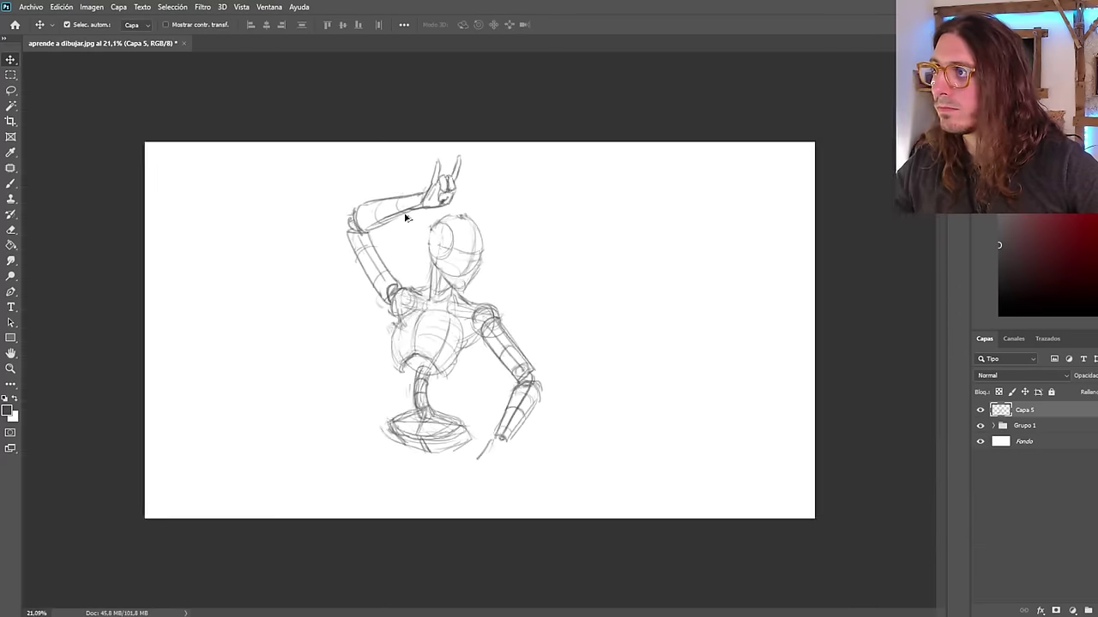
{"action": "scroll", "coordinate": [406, 215], "scroll_direction": "up", "scroll_amount": 4}
{"action": "key", "text": "ctrl+shift+h"}
{"action": "key", "text": "b"}
Select the lowered forearm and rotate it about -15.6° toward the pelvis, scaling it to about 103.5%.
{"action": "key", "text": "l"}
{"action": "left_click_drag", "start_coordinate": [470, 497], "coordinate": [516, 496]}
{"action": "key", "text": "ctrl+t"}
{"action": "left_click_drag", "start_coordinate": [426, 422], "coordinate": [458, 418]}
{"action": "left_click_drag", "start_coordinate": [543, 474], "coordinate": [519, 502]}
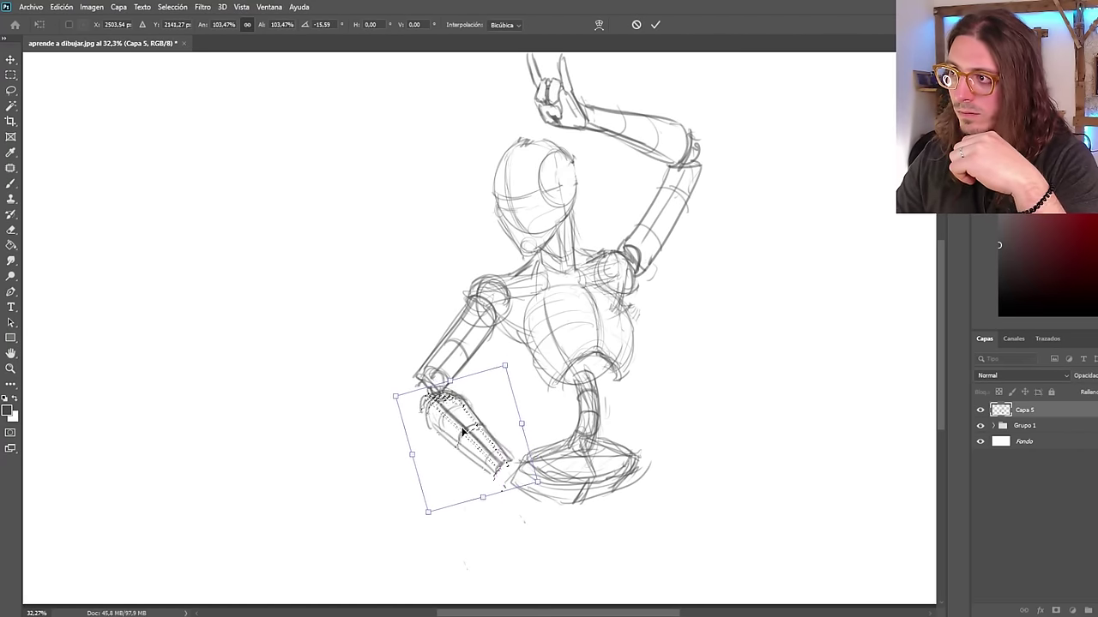
{"action": "key", "text": "Return"}
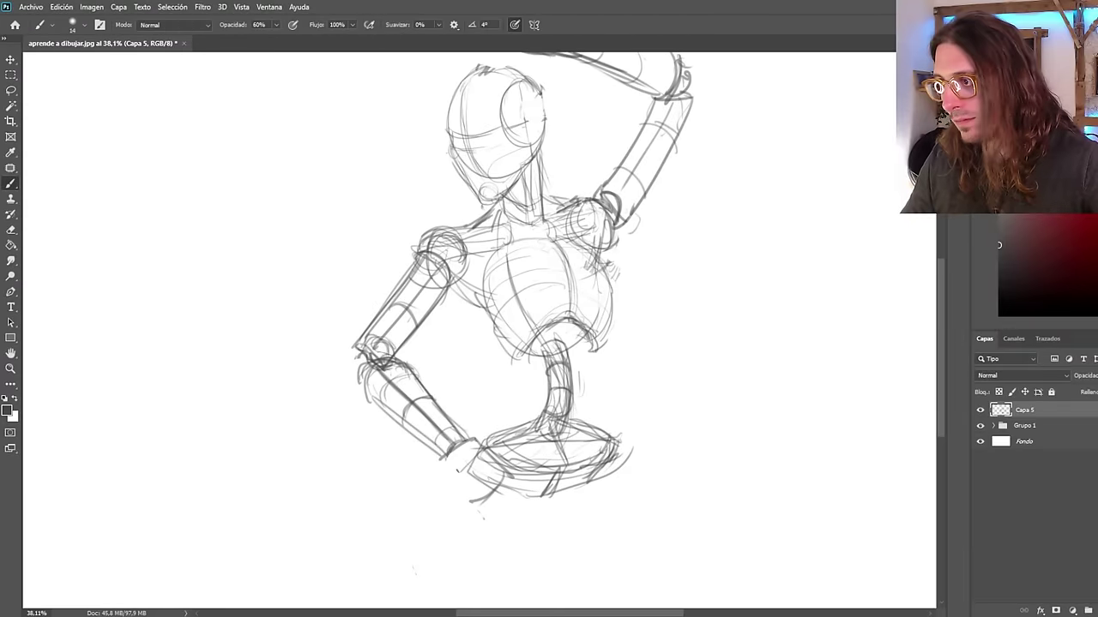
Draw the lowered arm's hand as a palm box with a finger block resting on the hip.
{"action": "left_click_drag", "start_coordinate": [447, 461], "coordinate": [468, 503]}
{"action": "mouse_move", "coordinate": [509, 477]}
{"action": "left_mouse_down"}
{"action": "mouse_move", "coordinate": [472, 508]}
{"action": "mouse_move", "coordinate": [480, 514]}
{"action": "left_mouse_up"}
{"action": "key", "text": "ctrl+z"}
{"action": "key", "text": "ctrl+z"}
{"action": "key", "text": "ctrl+z"}
{"action": "left_click_drag", "start_coordinate": [446, 461], "coordinate": [468, 505]}
{"action": "left_click_drag", "start_coordinate": [475, 440], "coordinate": [511, 477]}
{"action": "mouse_move", "coordinate": [511, 478]}
{"action": "left_mouse_down"}
{"action": "mouse_move", "coordinate": [470, 502]}
{"action": "mouse_move", "coordinate": [530, 519]}
{"action": "left_mouse_up"}
{"action": "left_click_drag", "start_coordinate": [470, 504], "coordinate": [507, 528]}
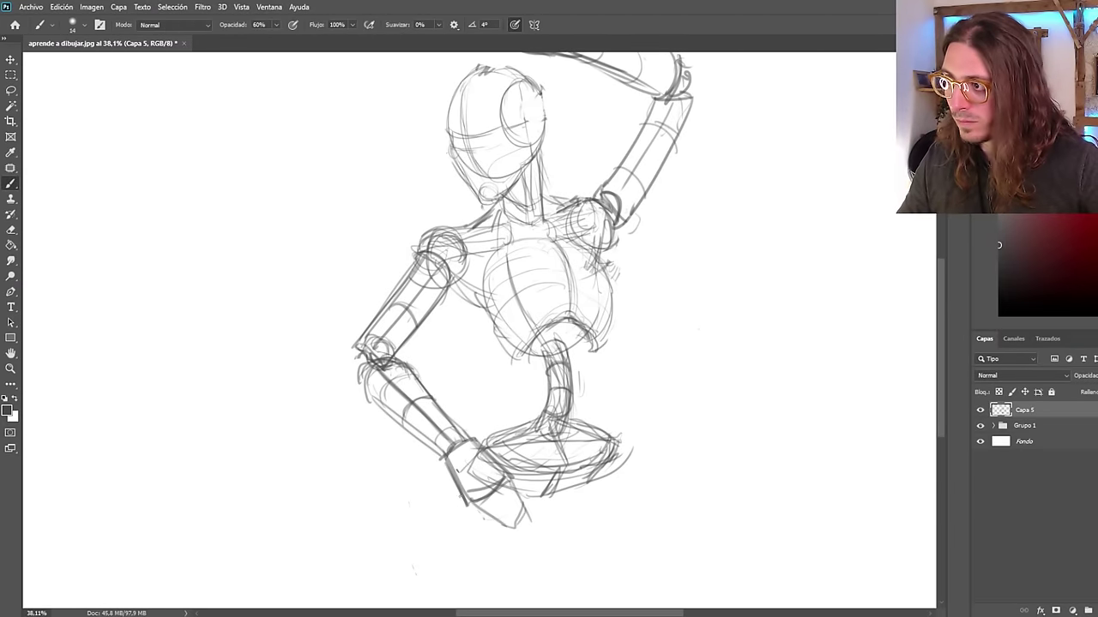
{"action": "left_click_drag", "start_coordinate": [496, 459], "coordinate": [515, 482]}
{"action": "left_click_drag", "start_coordinate": [480, 441], "coordinate": [508, 461]}
{"action": "key", "text": "ctrl+z"}
Flip the canvas horizontally and outline the thigh below the hand on the hip, down to the canvas edge.
{"action": "scroll", "coordinate": [443, 456], "scroll_direction": "down", "scroll_amount": 4}
{"action": "key", "text": "ctrl+shift+h"}
{"action": "scroll", "coordinate": [472, 454], "scroll_direction": "up", "scroll_amount": 3}
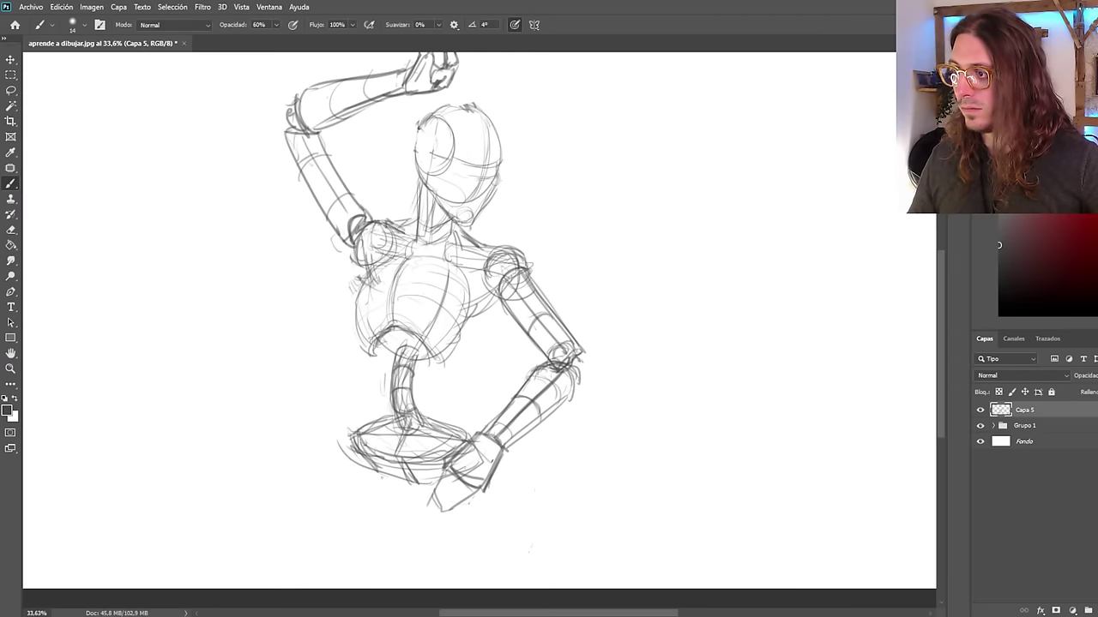
{"action": "left_click_drag", "start_coordinate": [447, 501], "coordinate": [443, 540]}
{"action": "mouse_move", "coordinate": [508, 474]}
{"action": "left_mouse_down"}
{"action": "mouse_move", "coordinate": [569, 566]}
{"action": "mouse_move", "coordinate": [554, 562]}
{"action": "left_mouse_up"}
{"action": "key", "text": "ctrl+z"}
{"action": "key", "text": "ctrl+z"}
{"action": "left_click_drag", "start_coordinate": [420, 505], "coordinate": [474, 588]}
{"action": "left_click_drag", "start_coordinate": [506, 470], "coordinate": [550, 586]}
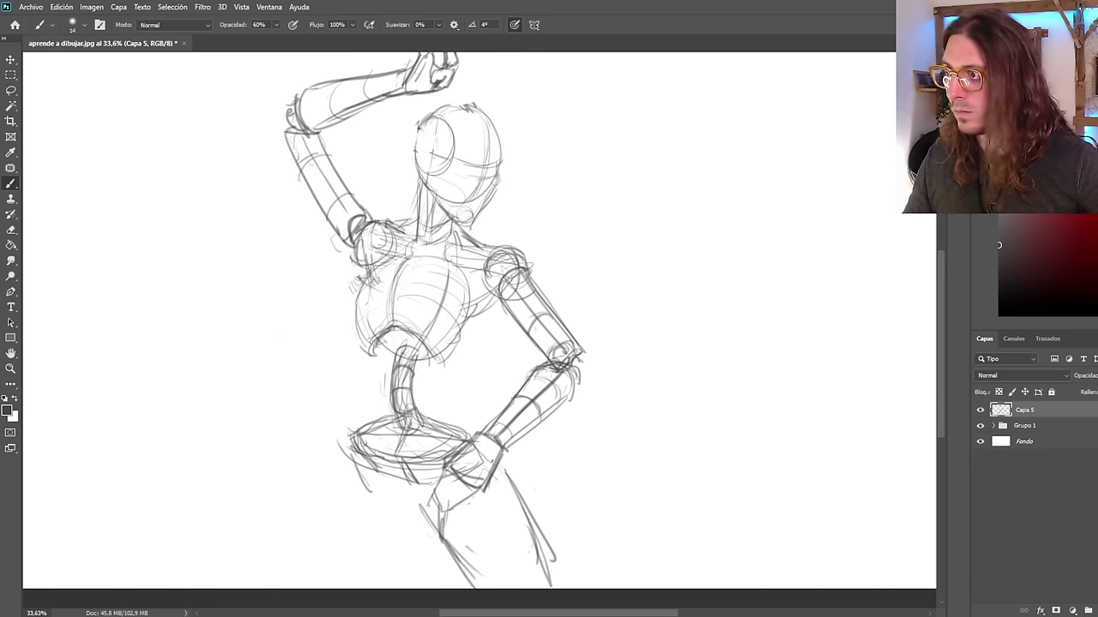
Outline the other thigh from the pelvis to the canvas edge and add contour arcs across both thighs.
{"action": "mouse_move", "coordinate": [344, 446]}
{"action": "left_mouse_down"}
{"action": "mouse_move", "coordinate": [392, 523]}
{"action": "mouse_move", "coordinate": [401, 511]}
{"action": "mouse_move", "coordinate": [343, 470]}
{"action": "left_mouse_up"}
{"action": "mouse_move", "coordinate": [344, 447]}
{"action": "left_mouse_down"}
{"action": "mouse_move", "coordinate": [329, 557]}
{"action": "mouse_move", "coordinate": [347, 589]}
{"action": "left_mouse_up"}
{"action": "key", "text": "ctrl+z"}
{"action": "key", "text": "ctrl+z"}
{"action": "mouse_move", "coordinate": [341, 439]}
{"action": "left_mouse_down"}
{"action": "mouse_move", "coordinate": [334, 495]}
{"action": "mouse_move", "coordinate": [355, 586]}
{"action": "left_mouse_up"}
{"action": "left_click_drag", "start_coordinate": [402, 509], "coordinate": [394, 587]}
{"action": "mouse_move", "coordinate": [386, 463]}
{"action": "left_mouse_down"}
{"action": "mouse_move", "coordinate": [416, 519]}
{"action": "mouse_move", "coordinate": [401, 585]}
{"action": "left_mouse_up"}
{"action": "left_click_drag", "start_coordinate": [341, 546], "coordinate": [400, 561]}
{"action": "left_click_drag", "start_coordinate": [465, 562], "coordinate": [534, 527]}
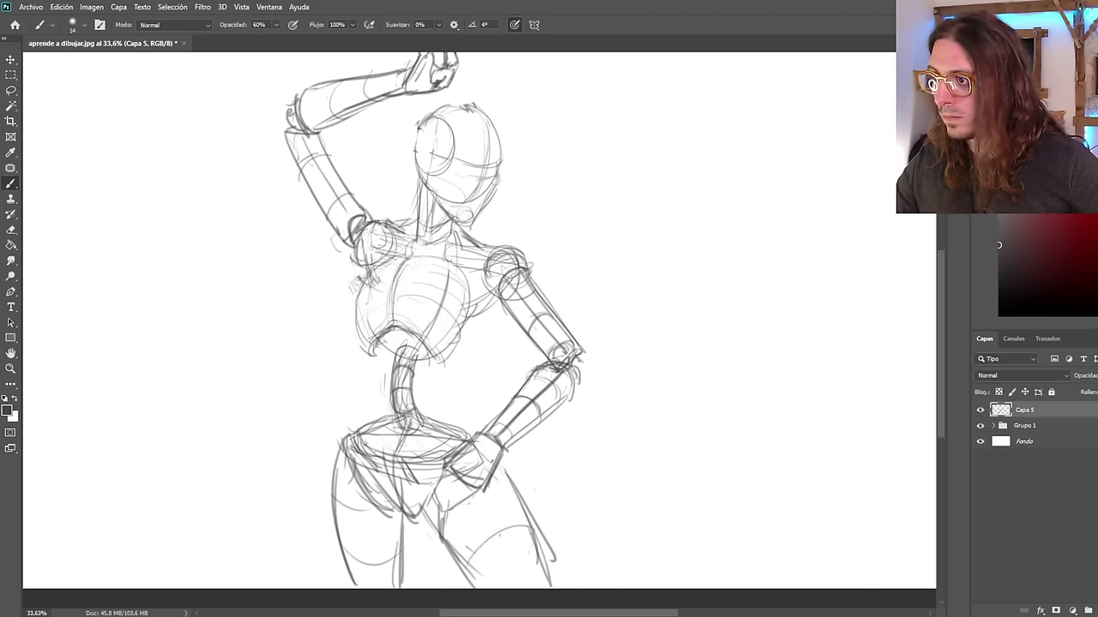
Redraw the contour arc across the thigh below the hip hand and add lengthwise contour lines along both thighs.
{"action": "key", "text": "ctrl+z"}
{"action": "left_click_drag", "start_coordinate": [448, 542], "coordinate": [519, 538]}
{"action": "mouse_move", "coordinate": [448, 514]}
{"action": "left_mouse_down"}
{"action": "mouse_move", "coordinate": [510, 486]}
{"action": "mouse_move", "coordinate": [530, 587]}
{"action": "left_mouse_up"}
{"action": "left_click_drag", "start_coordinate": [343, 452], "coordinate": [384, 514]}
{"action": "scroll", "coordinate": [333, 427], "scroll_direction": "down", "scroll_amount": 4}
{"action": "scroll", "coordinate": [333, 426], "scroll_direction": "up", "scroll_amount": 3}
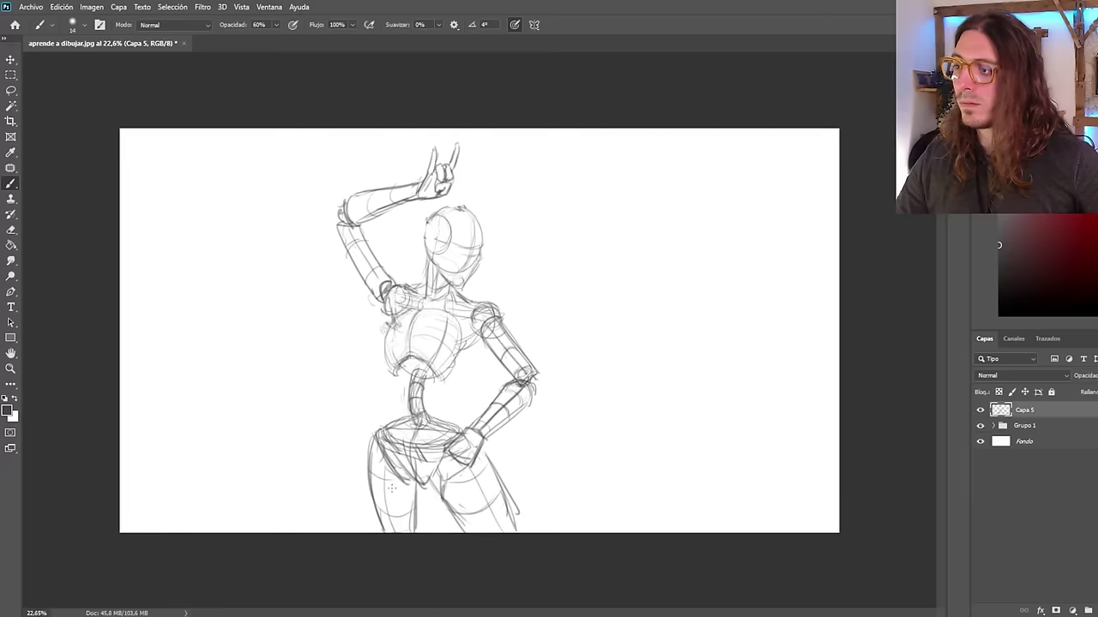
{"action": "scroll", "coordinate": [498, 461], "scroll_direction": "down", "scroll_amount": 1}
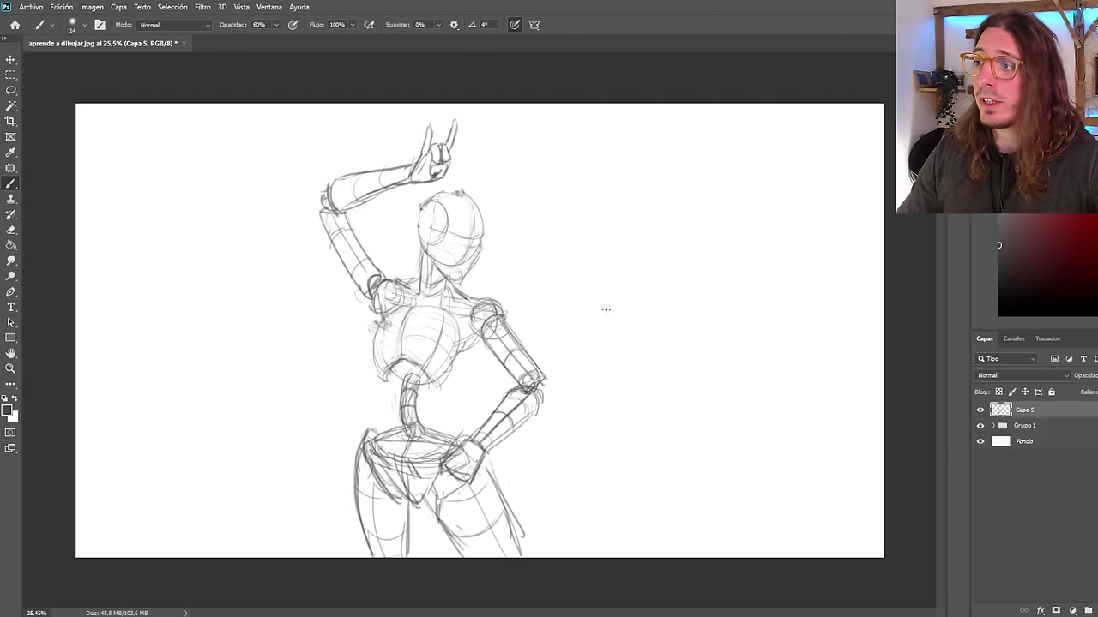
Sketch a slanted example cylinder with a round end in the blank area beside the figure's head.
{"action": "left_click_drag", "start_coordinate": [547, 254], "coordinate": [607, 352]}
{"action": "key", "text": "ctrl+z"}
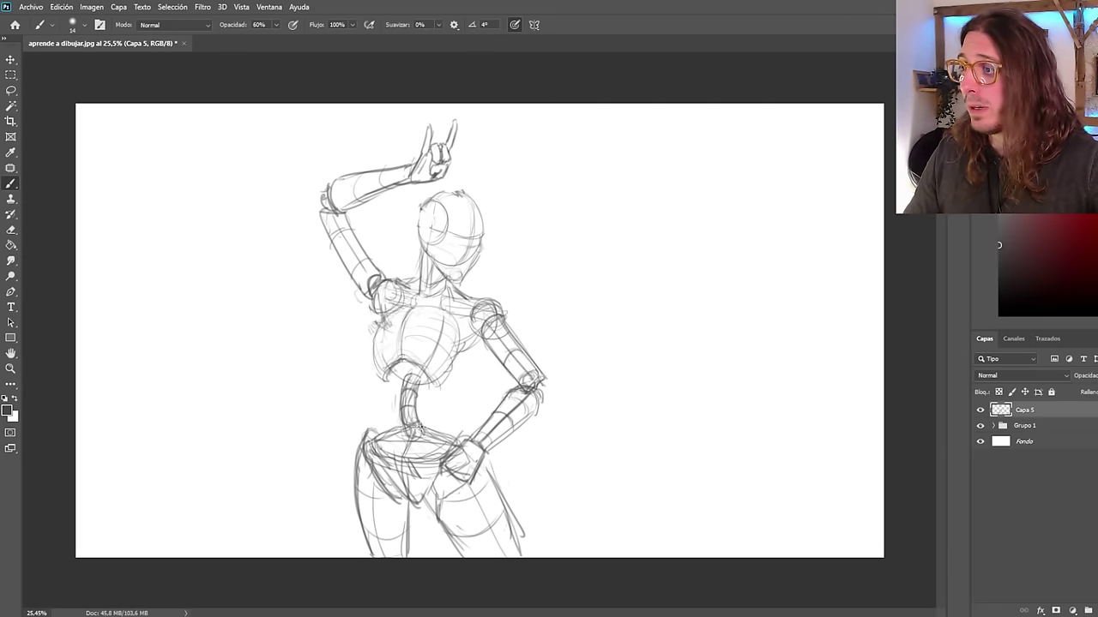
{"action": "left_click_drag", "start_coordinate": [517, 321], "coordinate": [569, 374]}
{"action": "key", "text": "ctrl+z"}
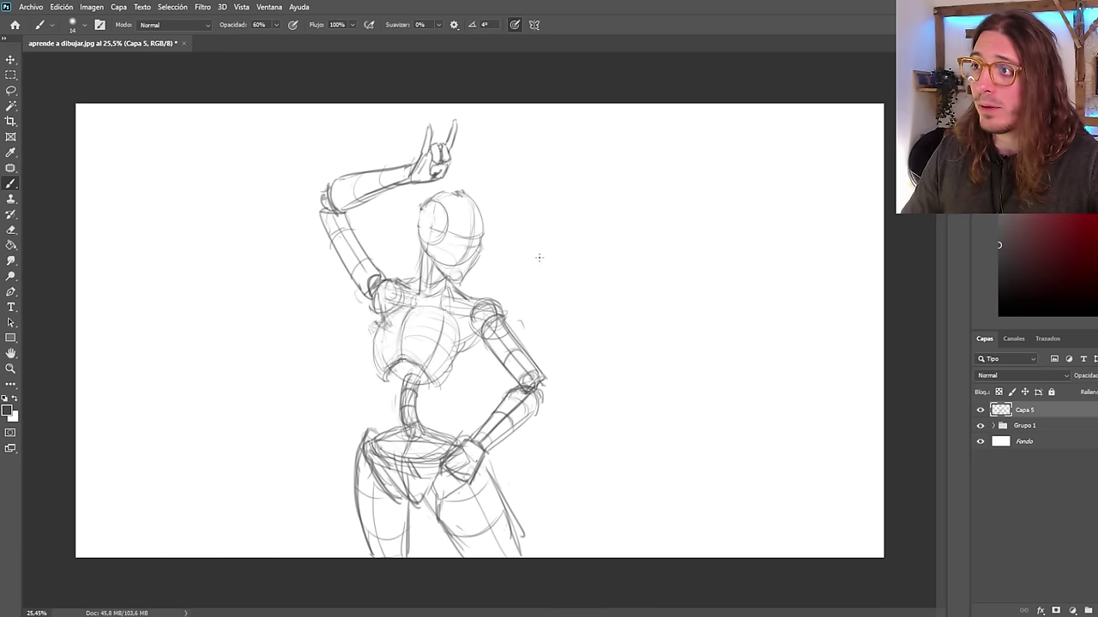
{"action": "mouse_move", "coordinate": [543, 202]}
{"action": "left_mouse_down"}
{"action": "mouse_move", "coordinate": [590, 263]}
{"action": "mouse_move", "coordinate": [573, 188]}
{"action": "mouse_move", "coordinate": [616, 245]}
{"action": "mouse_move", "coordinate": [600, 267]}
{"action": "left_mouse_up"}
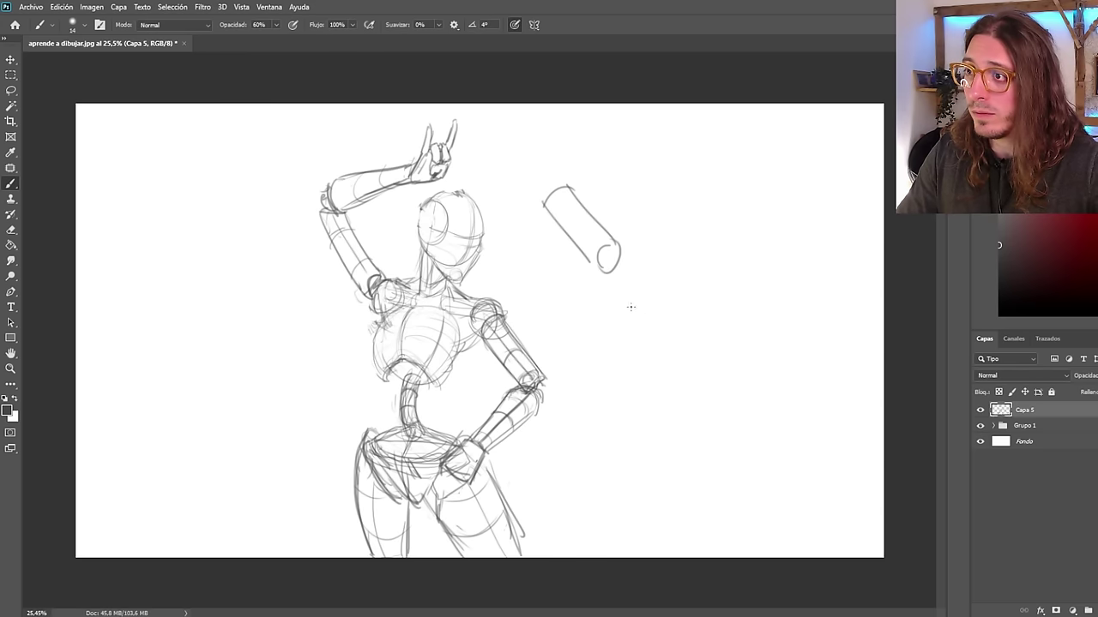
Sketch a second, tapered example cylinder below the first and add contour arcs and lengthwise lines on both.
{"action": "mouse_move", "coordinate": [607, 314]}
{"action": "left_mouse_down"}
{"action": "mouse_move", "coordinate": [640, 307]}
{"action": "mouse_move", "coordinate": [622, 386]}
{"action": "left_mouse_up"}
{"action": "left_click_drag", "start_coordinate": [640, 306], "coordinate": [635, 381]}
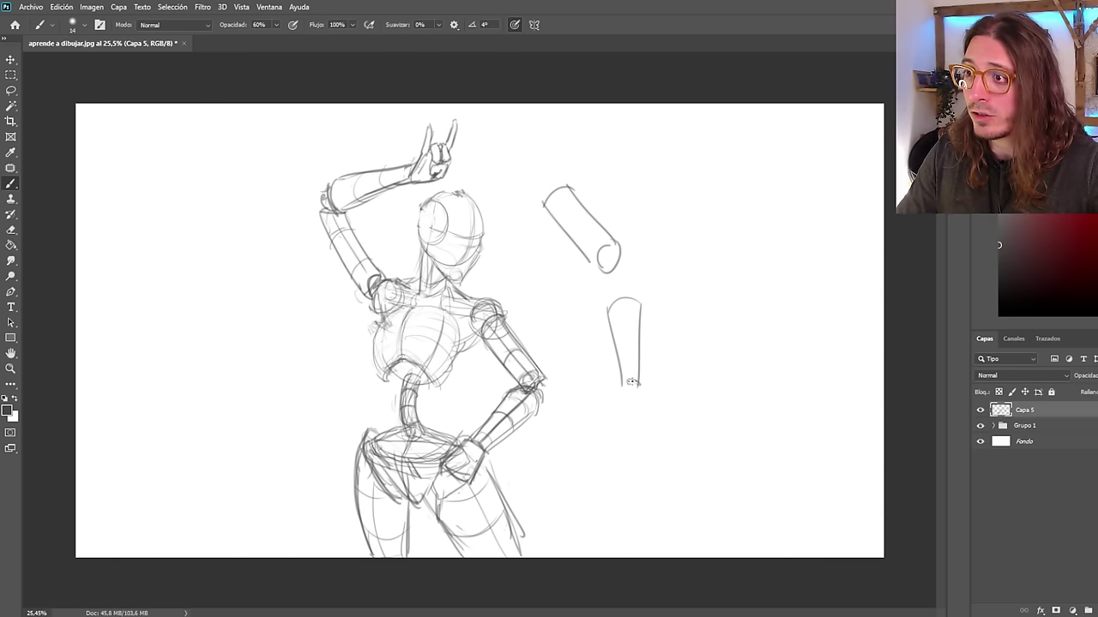
{"action": "left_click_drag", "start_coordinate": [620, 299], "coordinate": [631, 382]}
{"action": "key", "text": "ctrl+z"}
{"action": "mouse_move", "coordinate": [611, 322]}
{"action": "left_mouse_down"}
{"action": "mouse_move", "coordinate": [640, 317]}
{"action": "mouse_move", "coordinate": [639, 345]}
{"action": "left_mouse_up"}
{"action": "left_click_drag", "start_coordinate": [580, 219], "coordinate": [600, 239]}
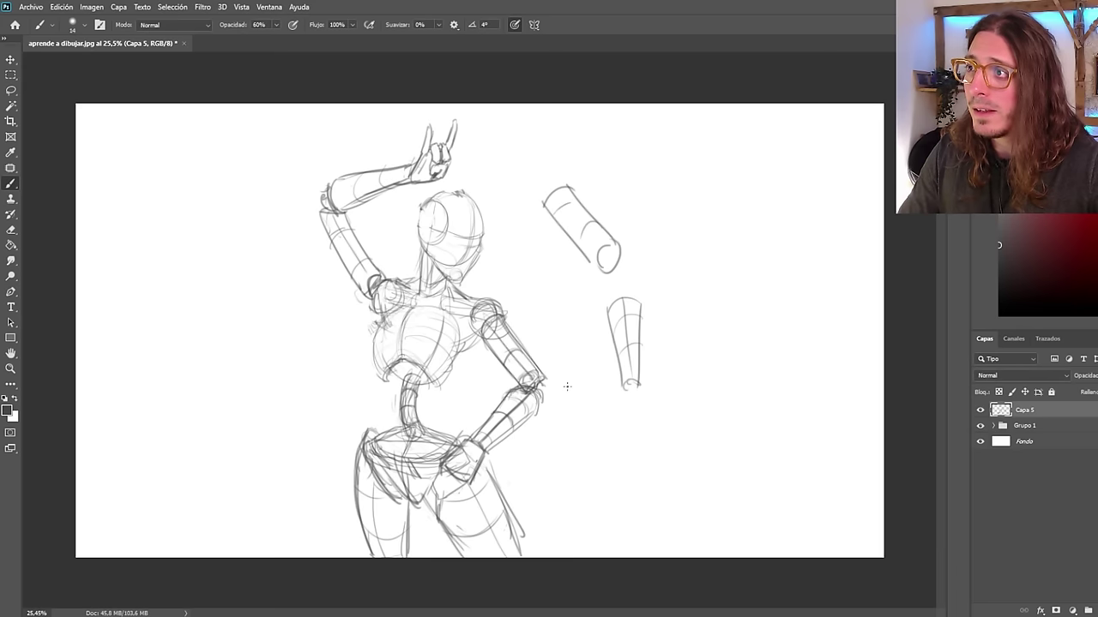
Undo both example cylinders beside the figure.
{"action": "key", "text": "ctrl+z"}
{"action": "key", "text": "ctrl+z"}
{"action": "key", "text": "ctrl+z"}
{"action": "key", "text": "ctrl+z"}
{"action": "key", "text": "ctrl+z"}
{"action": "key", "text": "ctrl+z"}
{"action": "key", "text": "ctrl+z"}
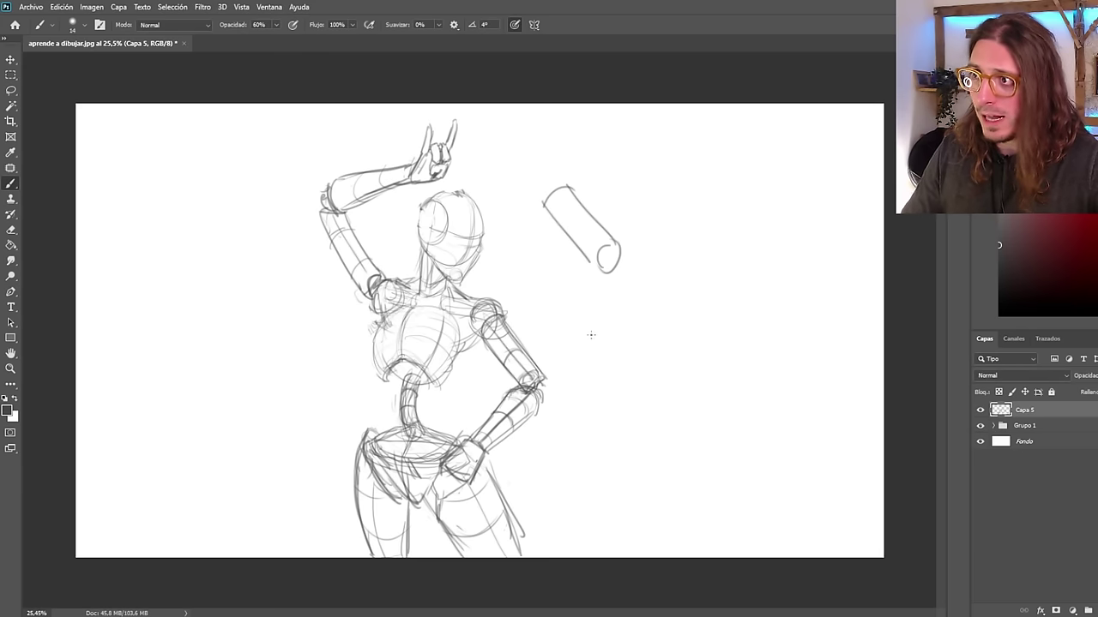
{"action": "key", "text": "ctrl+z"}
{"action": "key", "text": "ctrl+z"}
{"action": "key", "text": "ctrl+z"}
{"action": "key", "text": "ctrl+z"}
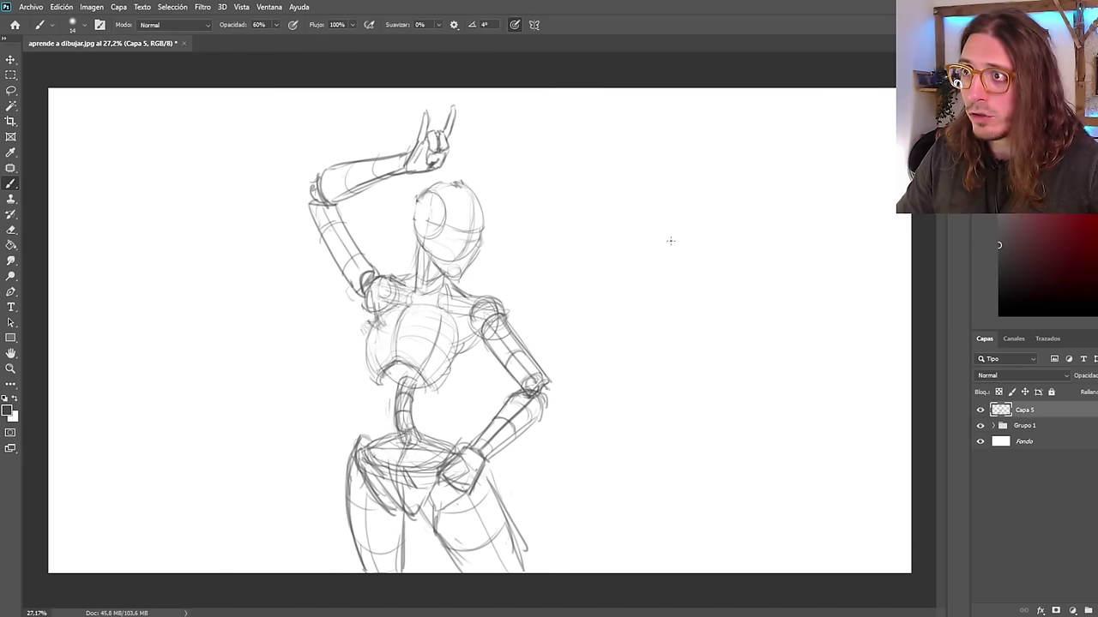
Outline the two sides and rounded lower end of a larger example thigh cylinder in the blank area.
{"action": "left_click_drag", "start_coordinate": [667, 206], "coordinate": [690, 324]}
{"action": "key", "text": "ctrl+z"}
{"action": "key", "text": "ctrl+z"}
{"action": "left_click_drag", "start_coordinate": [669, 196], "coordinate": [702, 326]}
{"action": "mouse_move", "coordinate": [628, 223]}
{"action": "left_mouse_down"}
{"action": "mouse_move", "coordinate": [663, 343]}
{"action": "mouse_move", "coordinate": [702, 331]}
{"action": "left_mouse_up"}
{"action": "key", "text": "ctrl+z"}
{"action": "key", "text": "ctrl+z"}
{"action": "left_click_drag", "start_coordinate": [627, 226], "coordinate": [649, 276]}
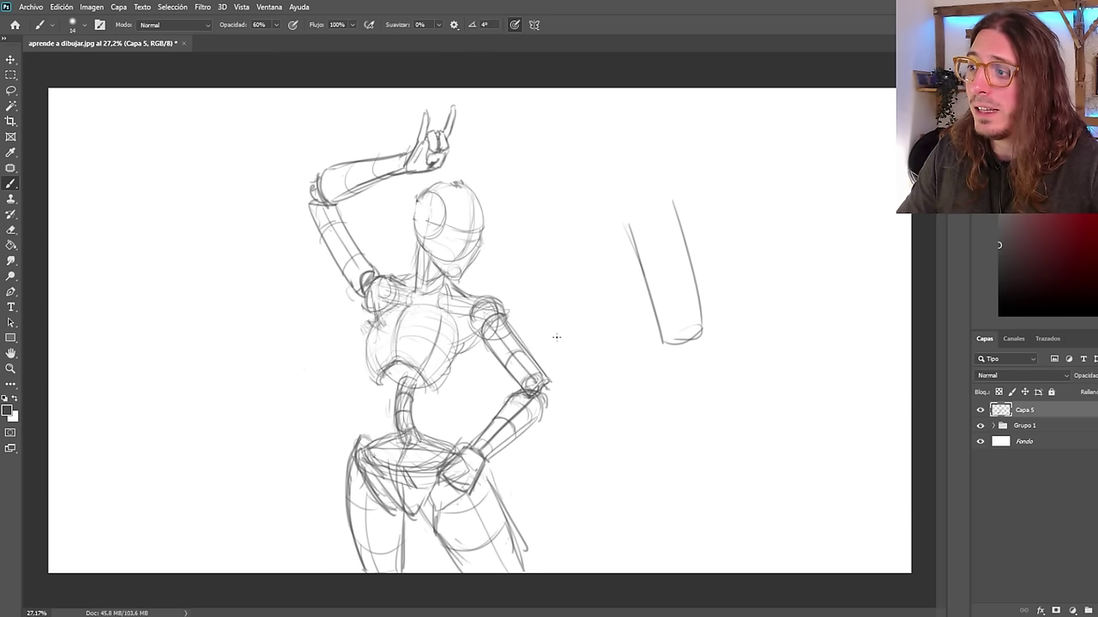
Try to close the example cylinder's upper end with a curve, and undo the whole sketch.
{"action": "mouse_move", "coordinate": [624, 228]}
{"action": "left_mouse_down"}
{"action": "mouse_move", "coordinate": [639, 216]}
{"action": "mouse_move", "coordinate": [624, 228]}
{"action": "left_mouse_up"}
{"action": "key", "text": "ctrl+z"}
{"action": "key", "text": "ctrl+z"}
{"action": "left_click_drag", "start_coordinate": [672, 199], "coordinate": [623, 228]}
{"action": "key", "text": "ctrl+z"}
{"action": "key", "text": "ctrl+z"}
{"action": "key", "text": "ctrl+z"}
{"action": "key", "text": "ctrl+z"}
{"action": "key", "text": "ctrl+z"}
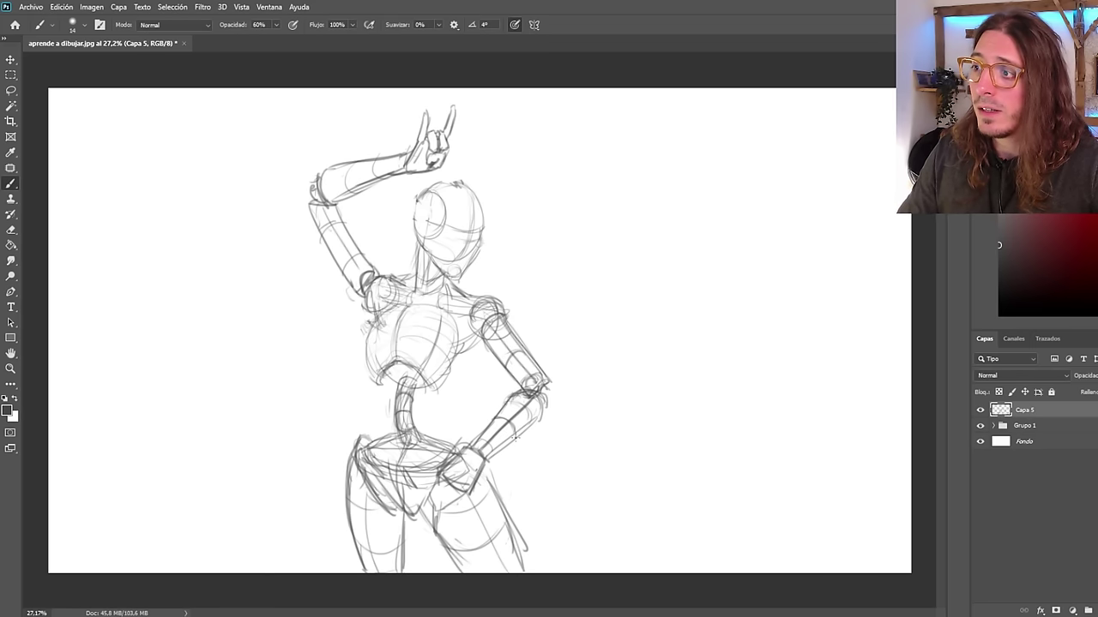
Sketch a wider tapered example thigh cylinder with an elliptical lower end and a rounded upper end.
{"action": "left_click_drag", "start_coordinate": [712, 207], "coordinate": [614, 229]}
{"action": "key", "text": "ctrl+z"}
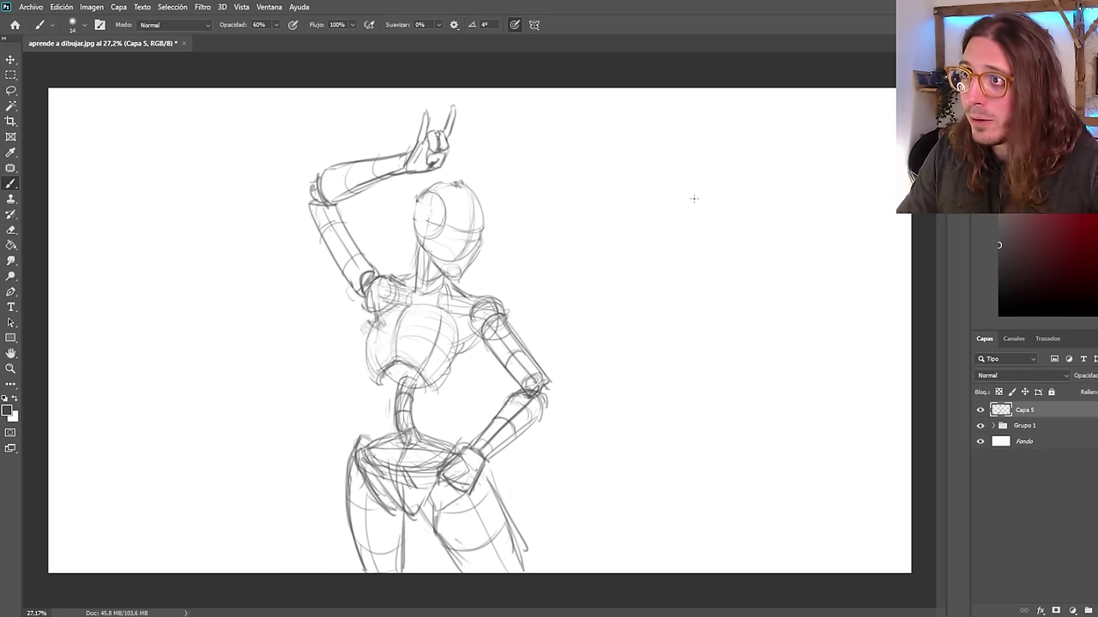
{"action": "left_click_drag", "start_coordinate": [693, 197], "coordinate": [626, 212]}
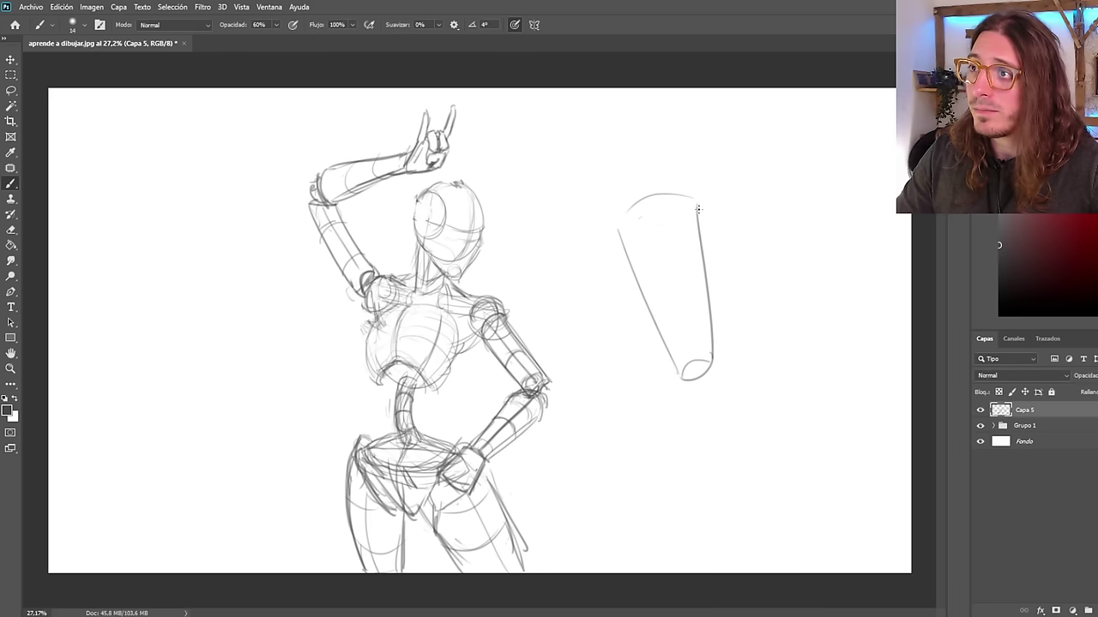
{"action": "left_click_drag", "start_coordinate": [696, 207], "coordinate": [618, 228]}
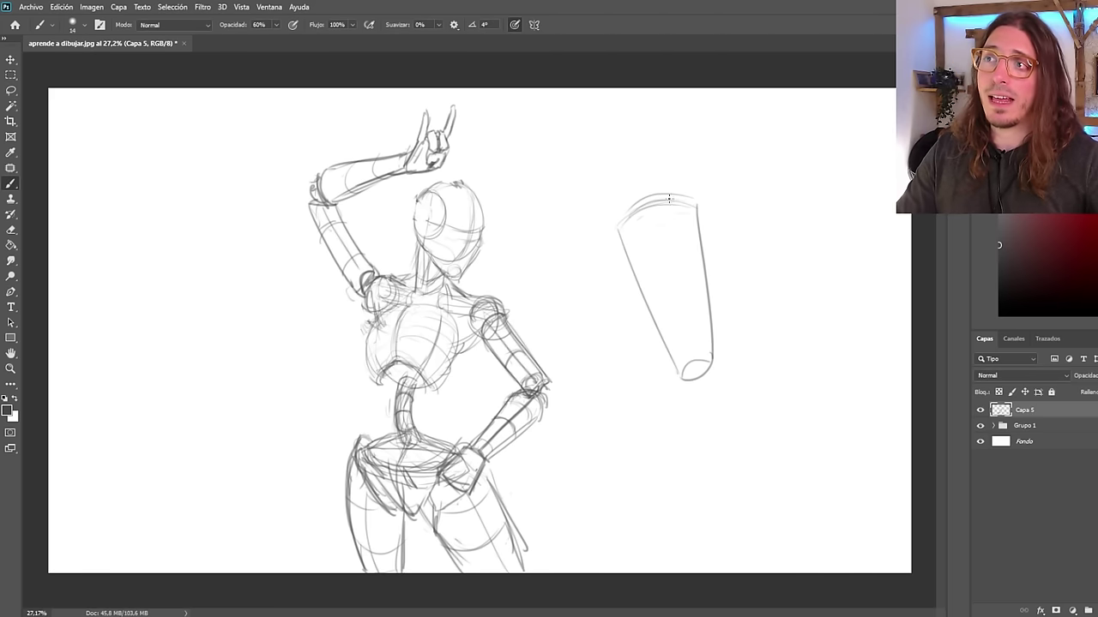
{"action": "left_click_drag", "start_coordinate": [697, 204], "coordinate": [633, 219]}
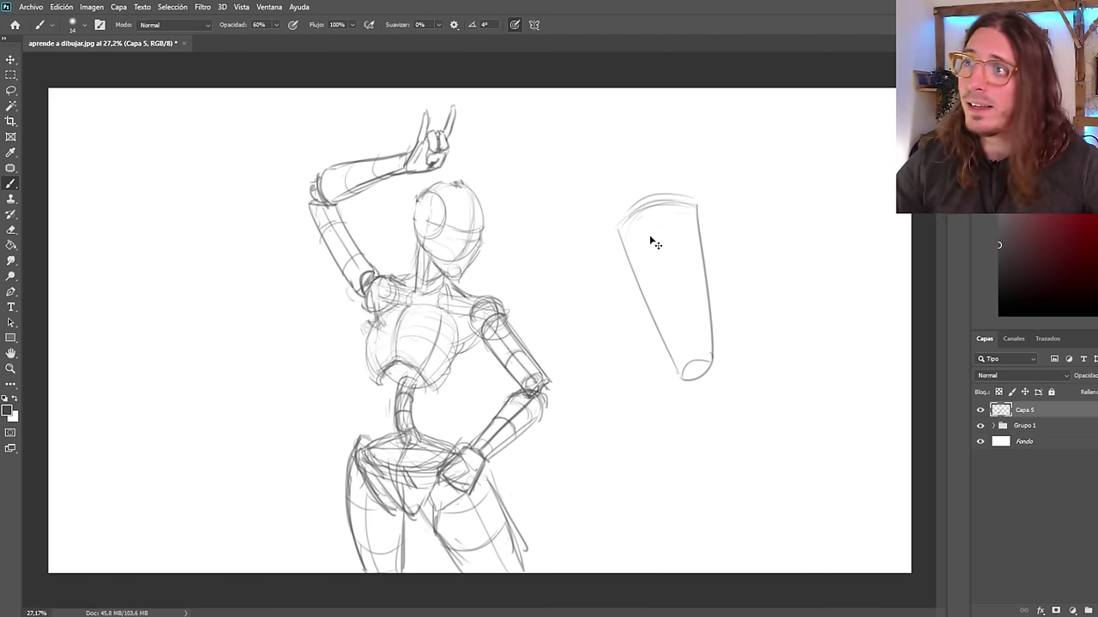
Draw a slanted arc cutting diagonally across the example cylinder's upper end, erasing the rounded top near its corner.
{"action": "key", "text": "ctrl+z"}
{"action": "key", "text": "ctrl+z"}
{"action": "left_click_drag", "start_coordinate": [687, 204], "coordinate": [638, 259]}
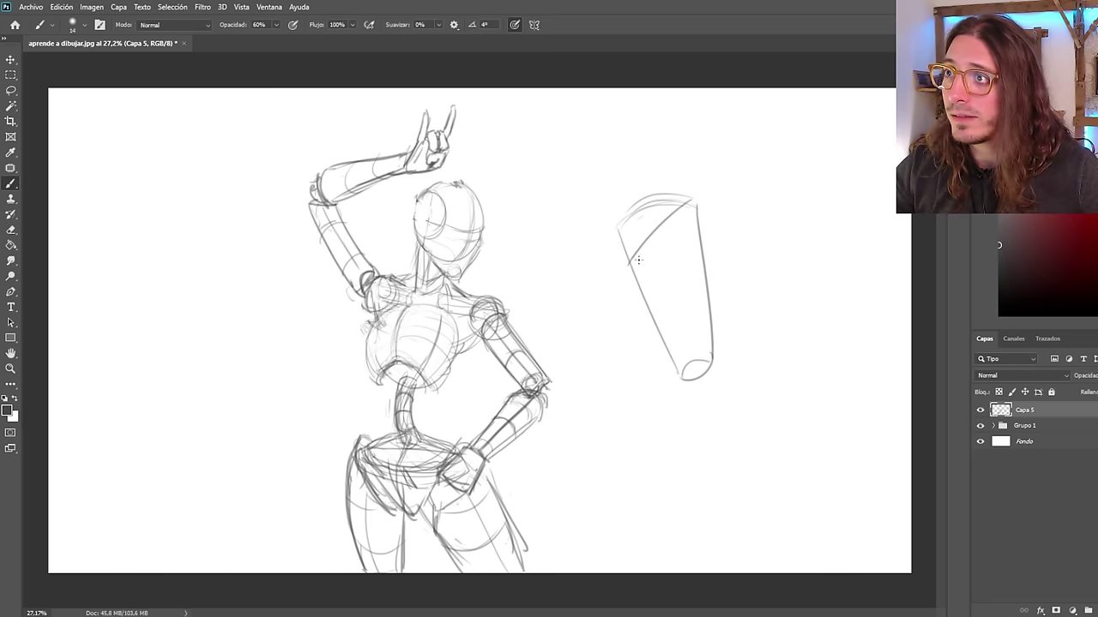
{"action": "key", "text": "ctrl+z"}
{"action": "mouse_move", "coordinate": [691, 203]}
{"action": "left_mouse_down"}
{"action": "mouse_move", "coordinate": [628, 269]}
{"action": "mouse_move", "coordinate": [696, 230]}
{"action": "left_mouse_up"}
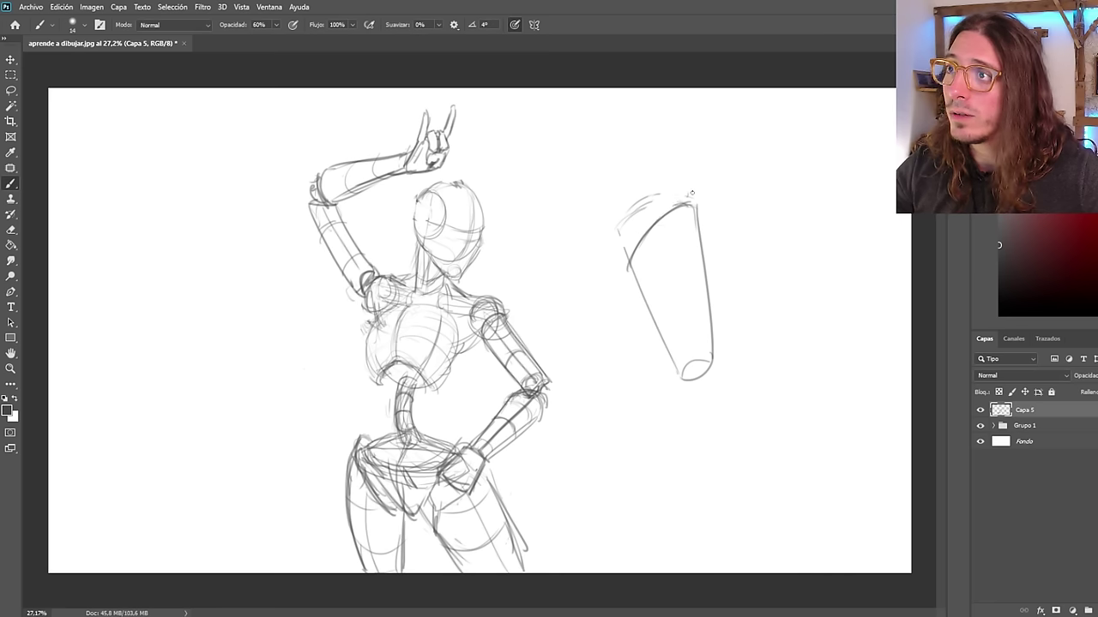
Erase the leftover outline above the slanted cut and restate the cut's lower corner.
{"action": "left_click_drag", "start_coordinate": [651, 203], "coordinate": [620, 226]}
{"action": "key", "text": "ctrl+z"}
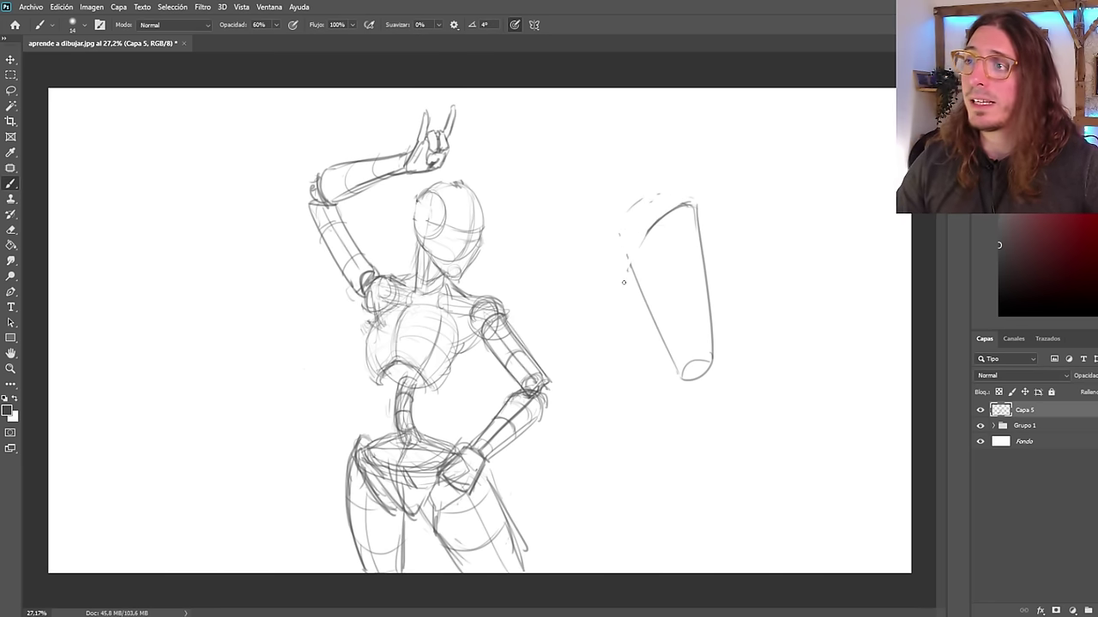
{"action": "scroll", "coordinate": [623, 282], "scroll_direction": "down", "scroll_amount": 1}
{"action": "left_click_drag", "start_coordinate": [641, 237], "coordinate": [620, 274]}
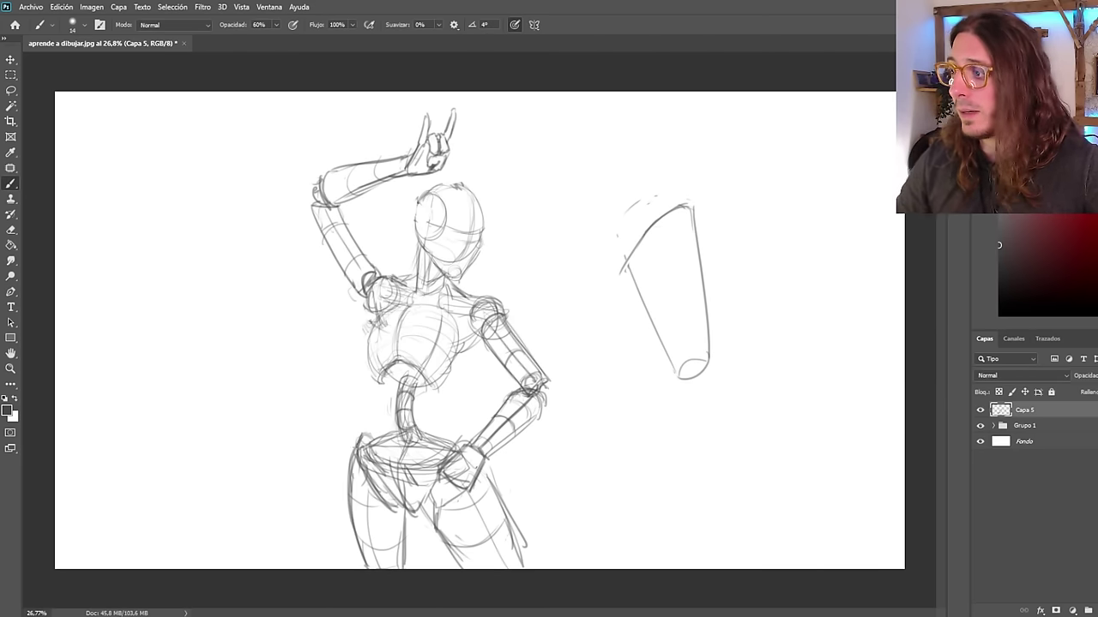
{"action": "left_click_drag", "start_coordinate": [357, 442], "coordinate": [349, 491]}
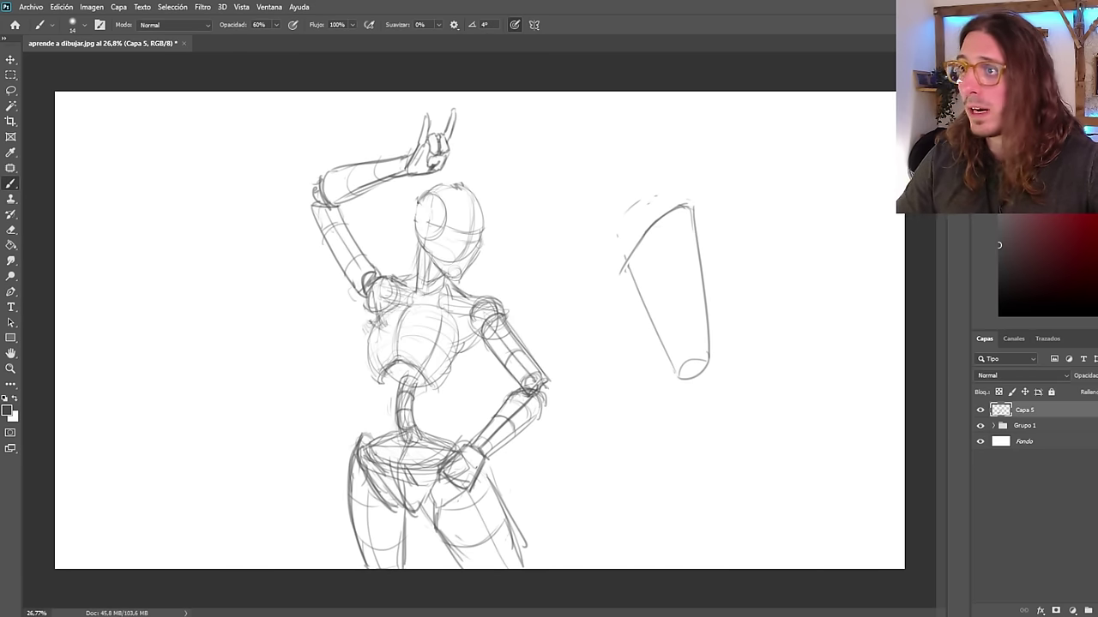
{"action": "left_click_drag", "start_coordinate": [685, 207], "coordinate": [703, 299]}
{"action": "key", "text": "ctrl+z"}
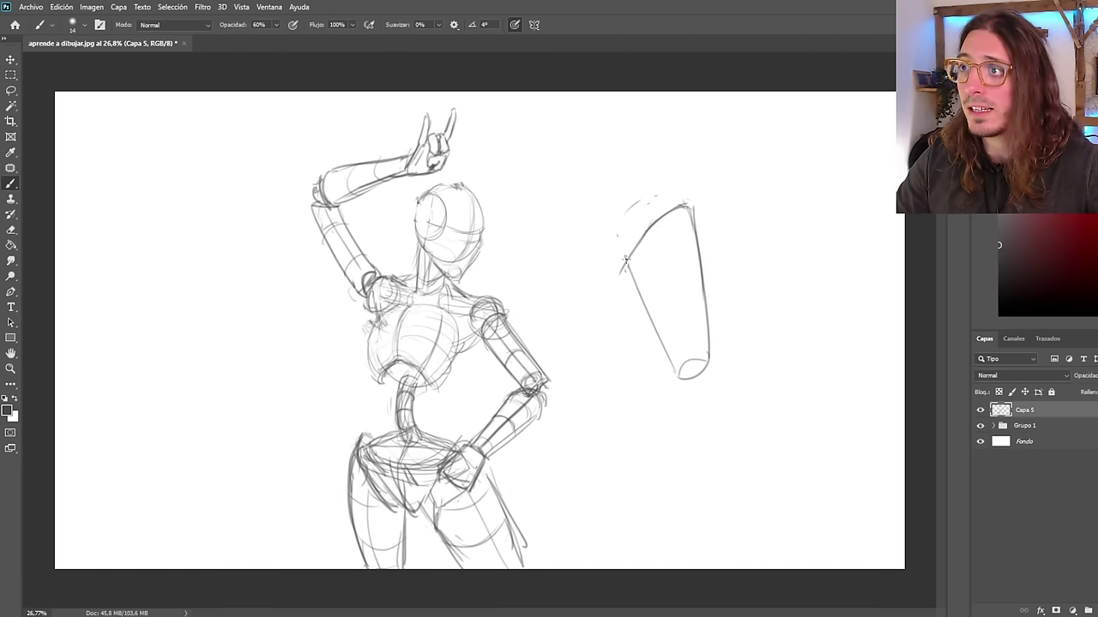
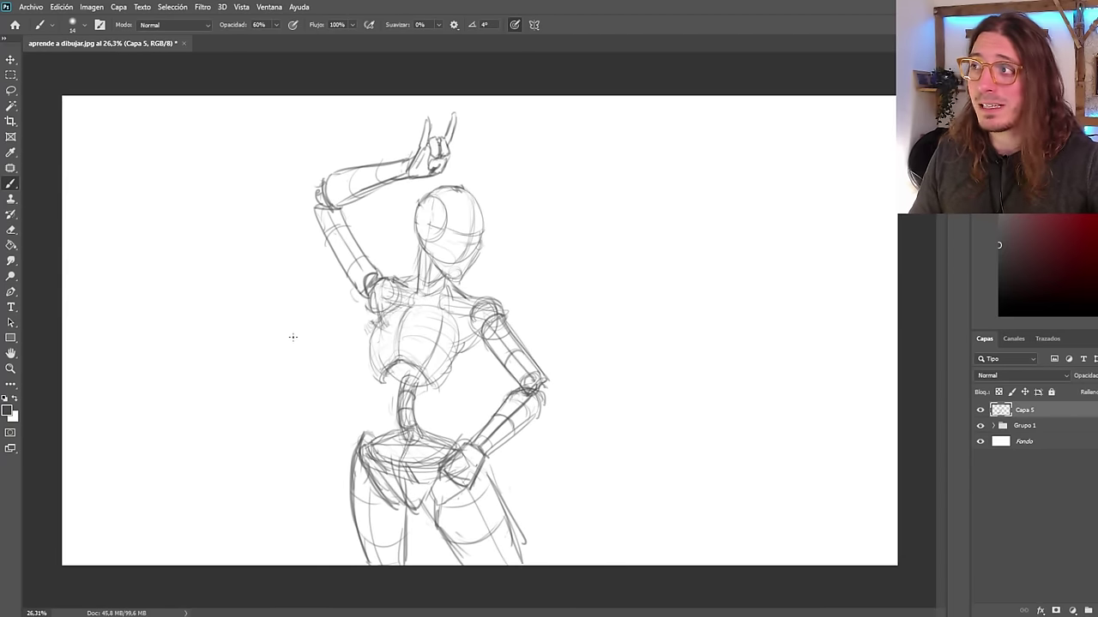
Examine the figure's construction up close and as a whole, from the raised horned hand to the hip and thighs.
{"action": "scroll", "coordinate": [301, 338], "scroll_direction": "up", "scroll_amount": 3}
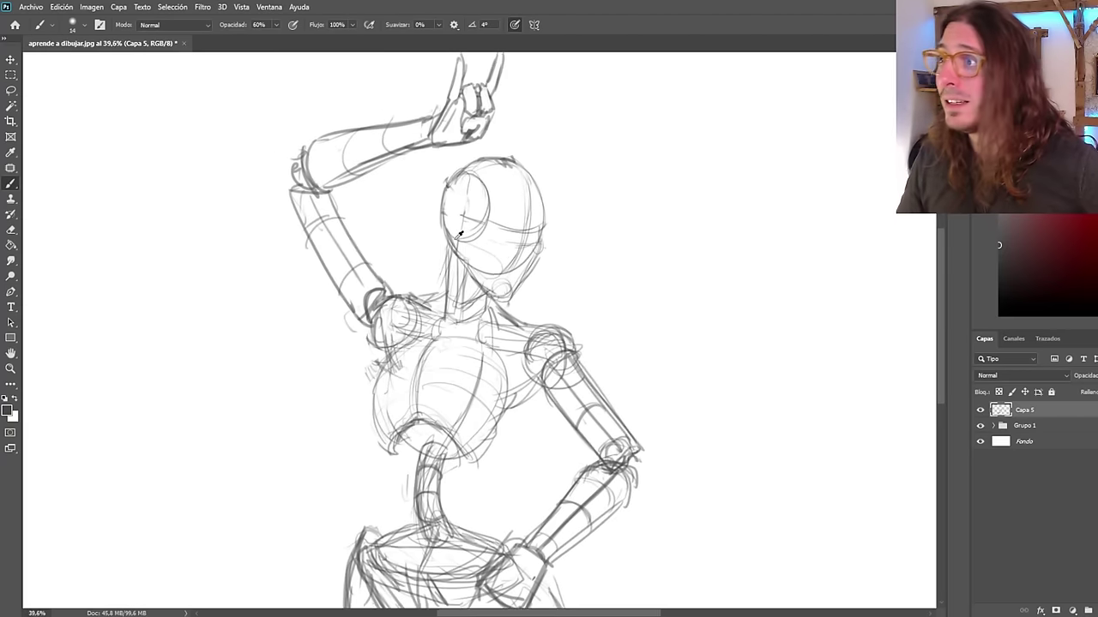
{"action": "scroll", "coordinate": [455, 236], "scroll_direction": "down", "scroll_amount": 3}
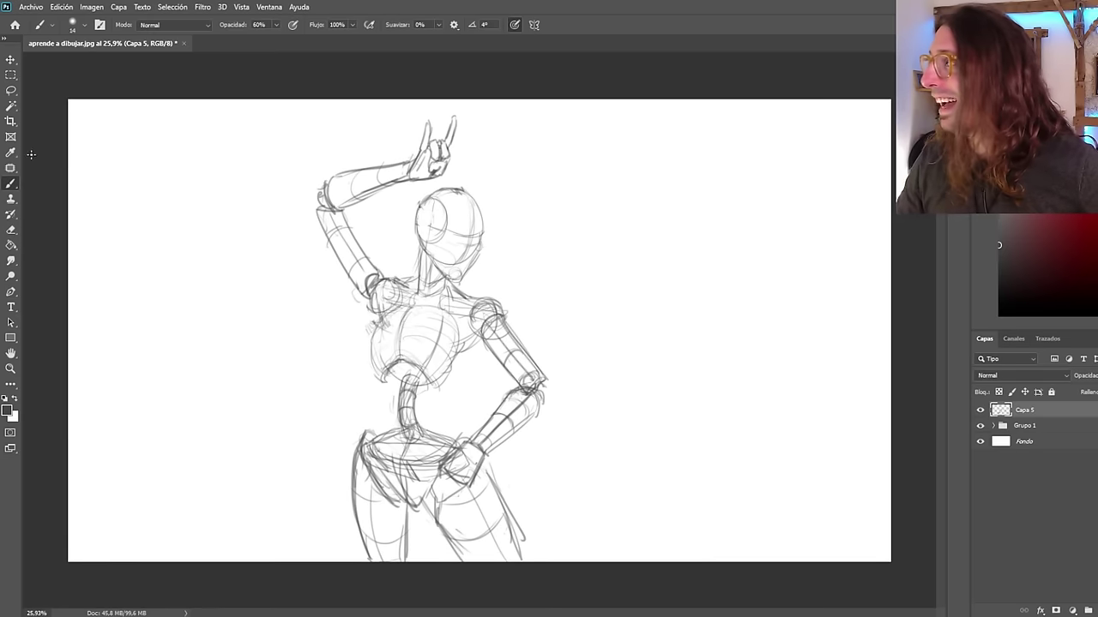
{"action": "left_click", "coordinate": [10, 60]}
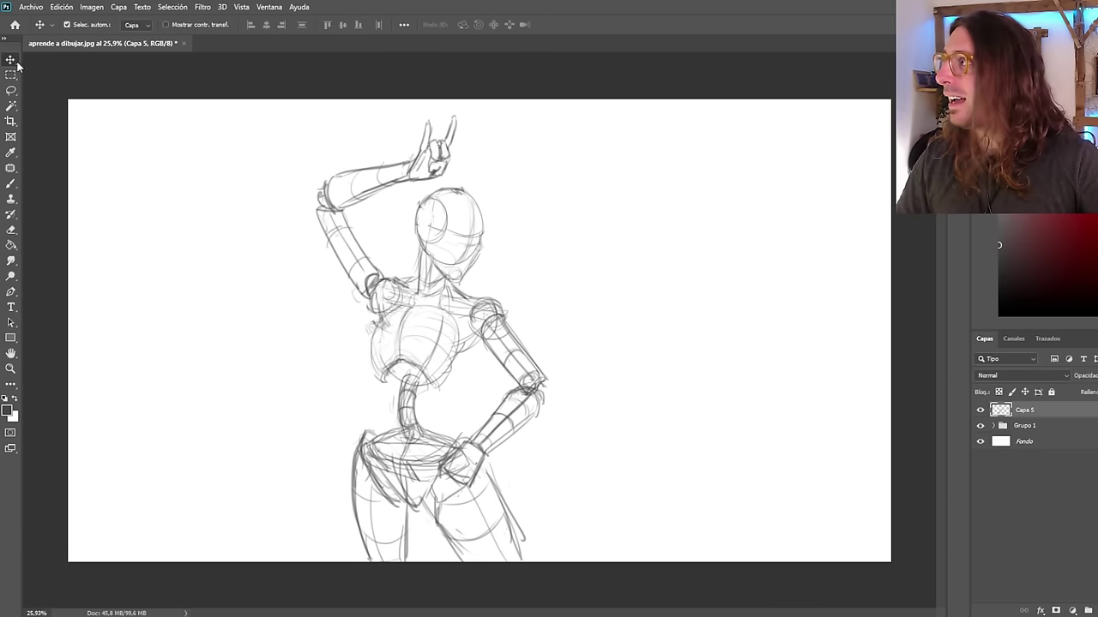
{"action": "scroll", "coordinate": [435, 196], "scroll_direction": "up", "scroll_amount": 1}
{"action": "scroll", "coordinate": [435, 195], "scroll_direction": "up", "scroll_amount": 1}
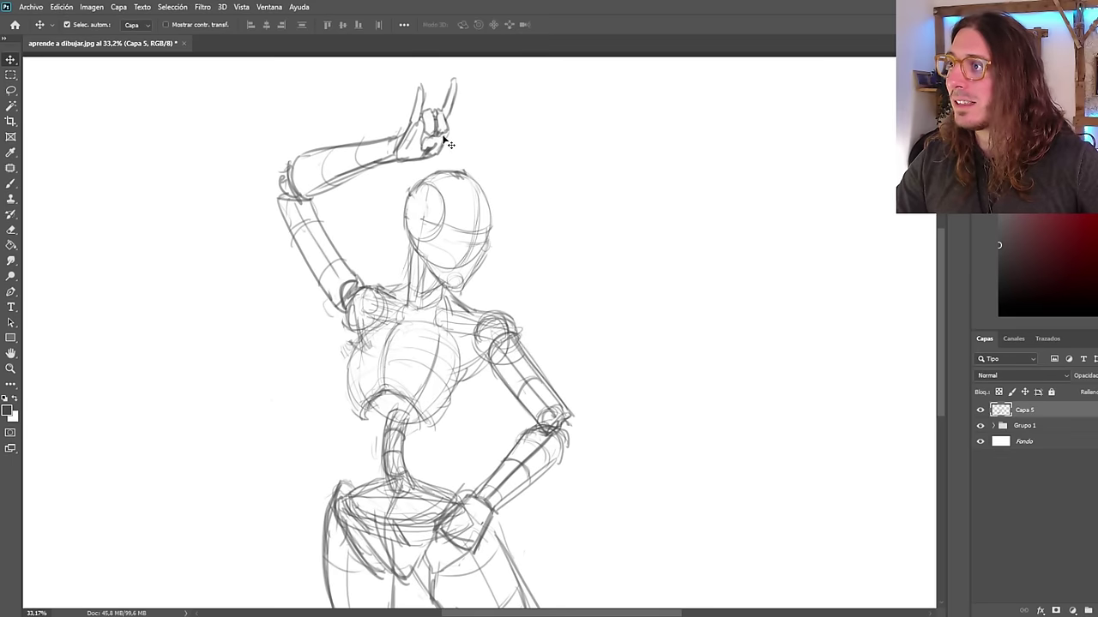
{"action": "scroll", "coordinate": [453, 135], "scroll_direction": "up", "scroll_amount": 1}
{"action": "scroll", "coordinate": [453, 134], "scroll_direction": "down", "scroll_amount": 4}
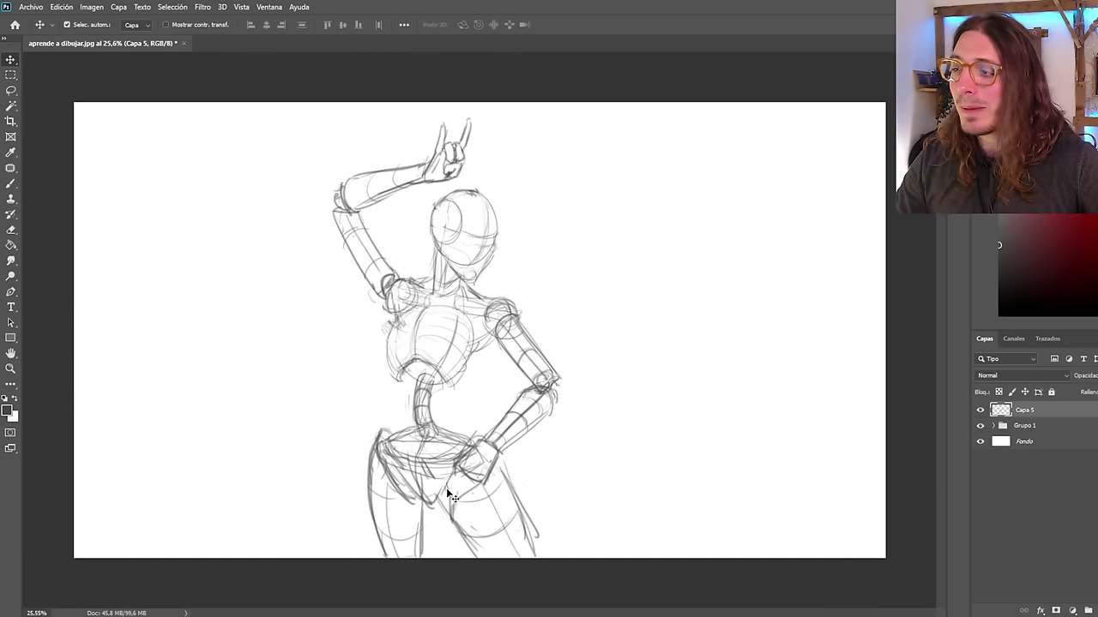
{"action": "scroll", "coordinate": [498, 527], "scroll_direction": "up", "scroll_amount": 2}
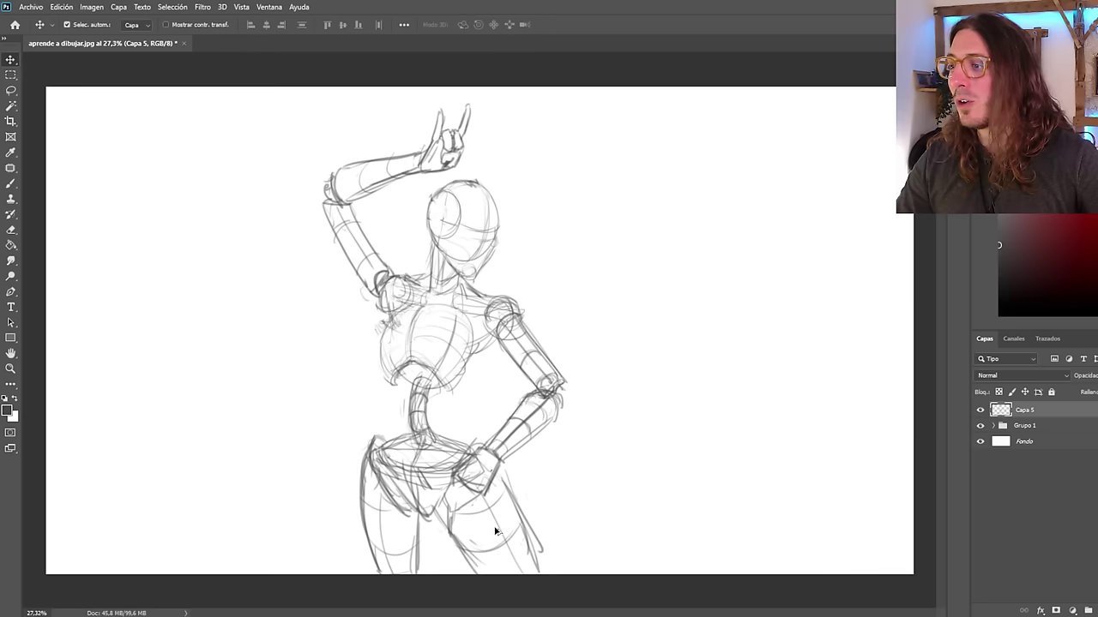
{"action": "scroll", "coordinate": [434, 89], "scroll_direction": "up", "scroll_amount": 1}
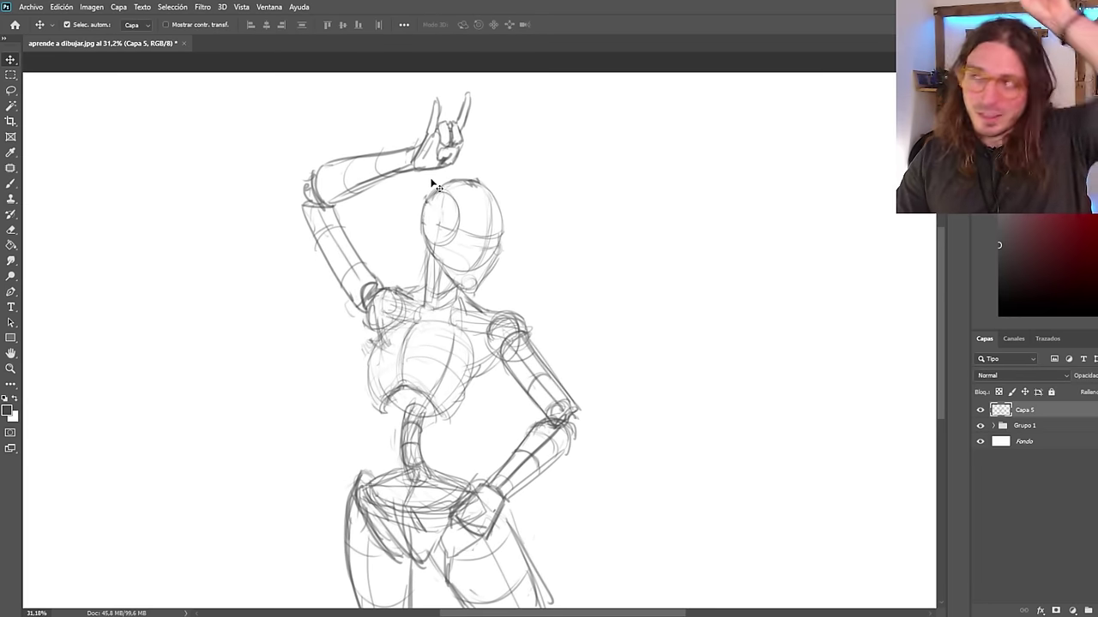
{"action": "scroll", "coordinate": [467, 266], "scroll_direction": "down", "scroll_amount": 3}
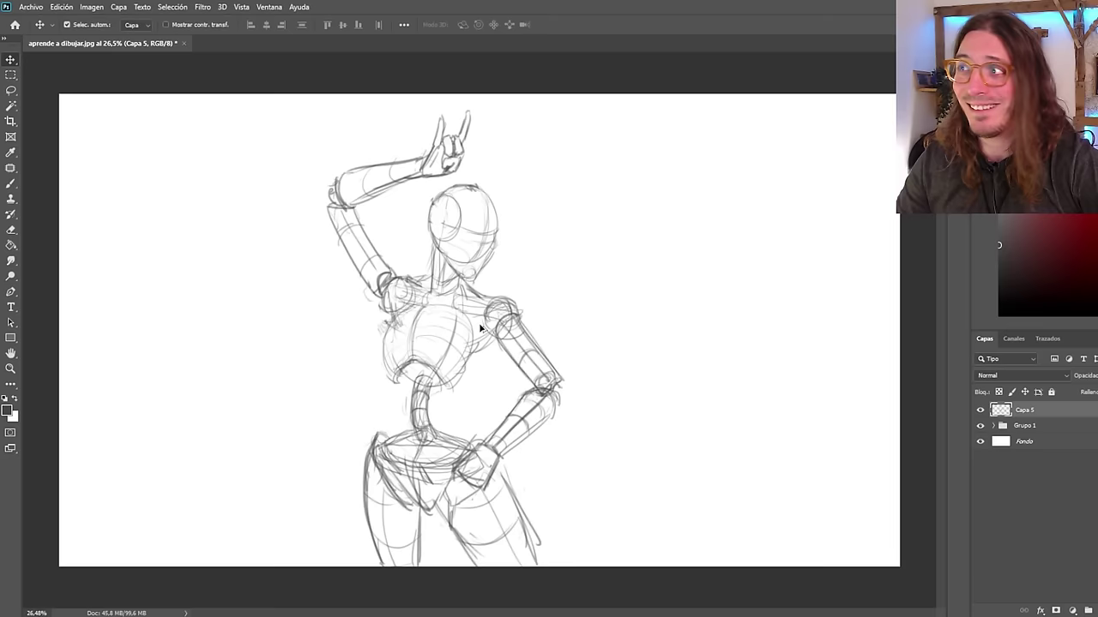
{"action": "scroll", "coordinate": [455, 186], "scroll_direction": "up", "scroll_amount": 3}
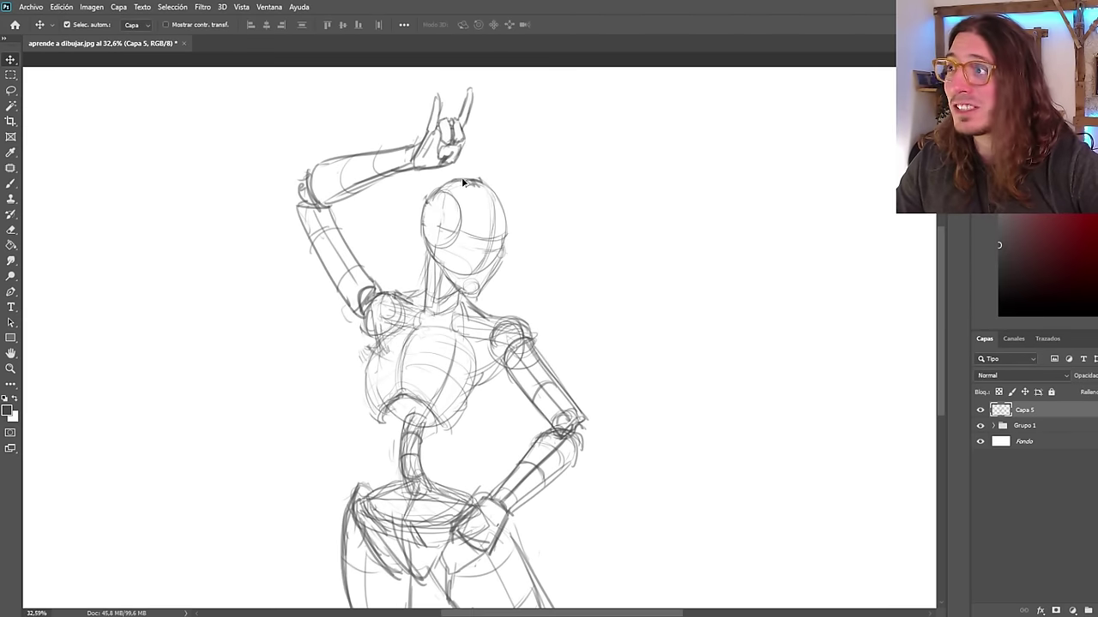
{"action": "scroll", "coordinate": [454, 192], "scroll_direction": "down", "scroll_amount": 2}
{"action": "scroll", "coordinate": [453, 249], "scroll_direction": "down", "scroll_amount": 1}
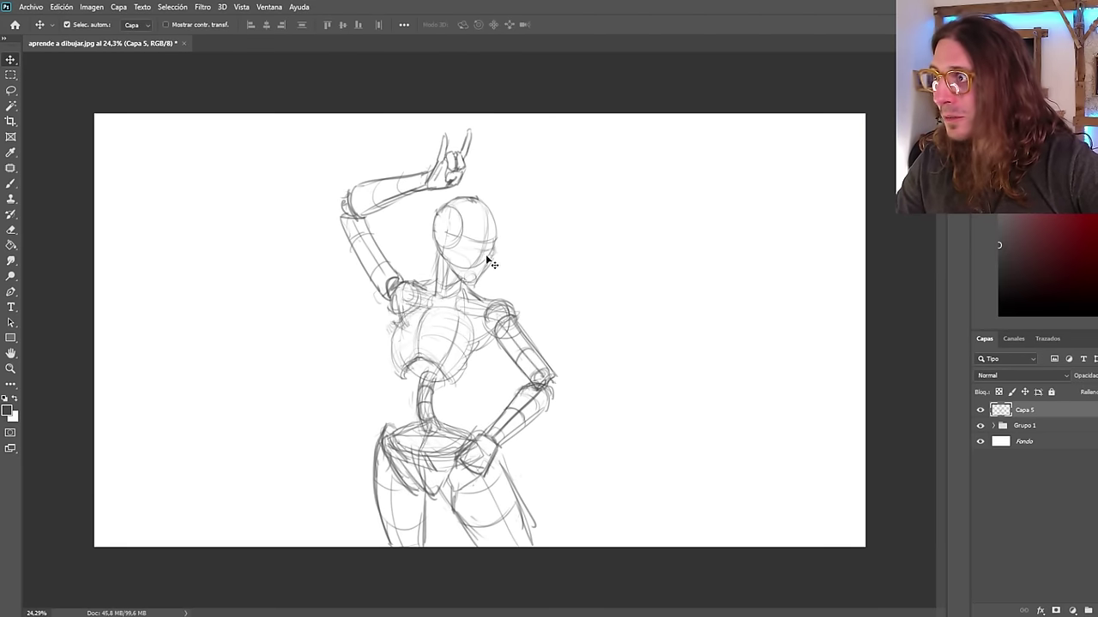
{"action": "scroll", "coordinate": [448, 282], "scroll_direction": "down", "scroll_amount": 1}
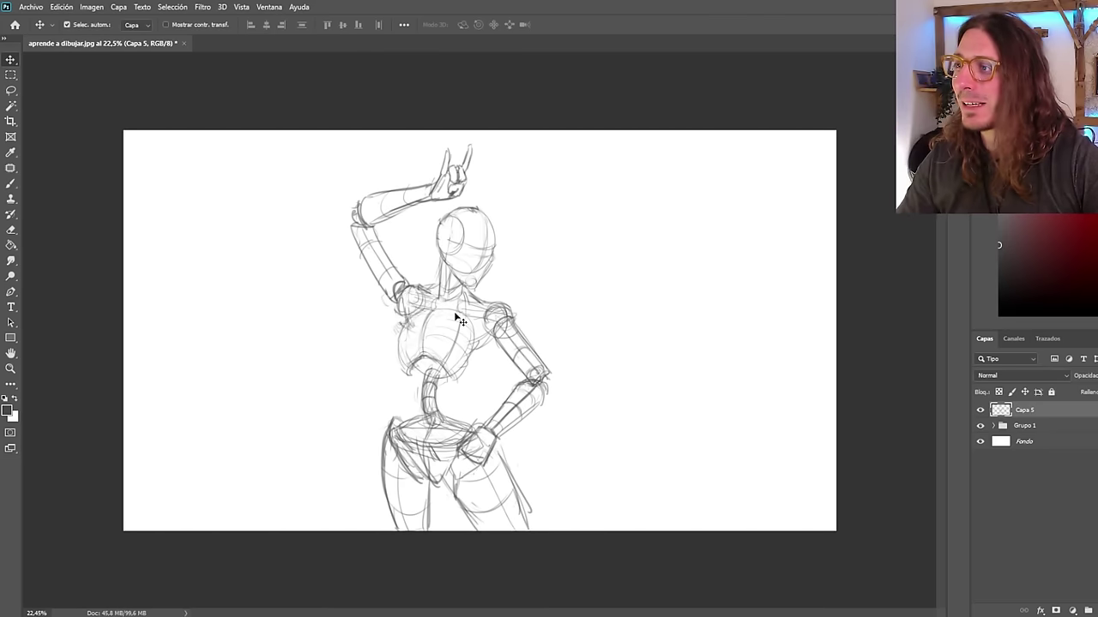
{"action": "scroll", "coordinate": [380, 300], "scroll_direction": "down", "scroll_amount": 1}
{"action": "scroll", "coordinate": [420, 232], "scroll_direction": "up", "scroll_amount": 3}
{"action": "scroll", "coordinate": [374, 330], "scroll_direction": "down", "scroll_amount": 1}
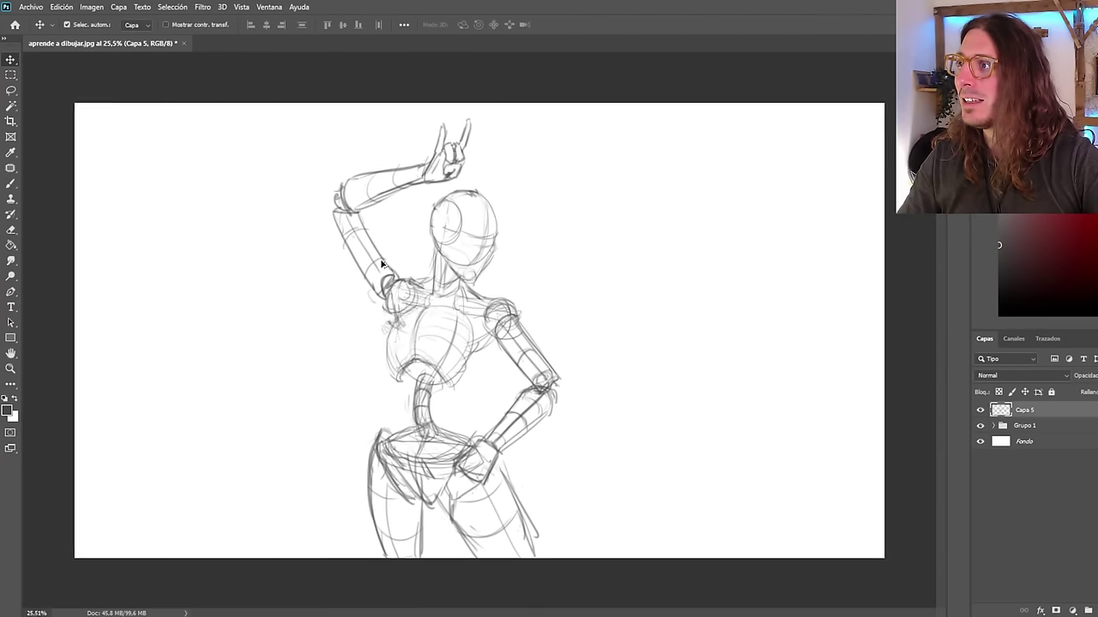
{"action": "scroll", "coordinate": [382, 266], "scroll_direction": "down", "scroll_amount": 1}
{"action": "scroll", "coordinate": [379, 279], "scroll_direction": "up", "scroll_amount": 1}
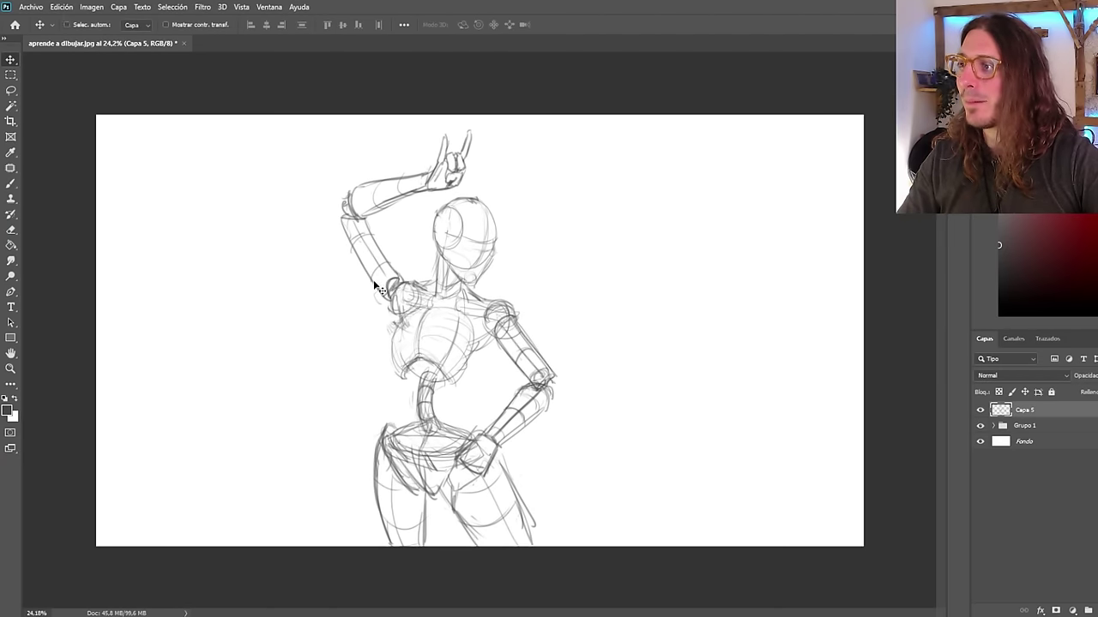
Clear the raised arm and its horned hand down to the shoulder joint.
{"action": "scroll", "coordinate": [377, 283], "scroll_direction": "down", "scroll_amount": 1}
{"action": "scroll", "coordinate": [372, 263], "scroll_direction": "up", "scroll_amount": 3}
{"action": "mouse_move", "coordinate": [446, 120]}
{"action": "left_mouse_down"}
{"action": "mouse_move", "coordinate": [357, 144]}
{"action": "mouse_move", "coordinate": [270, 213]}
{"action": "mouse_move", "coordinate": [316, 336]}
{"action": "mouse_move", "coordinate": [322, 301]}
{"action": "mouse_move", "coordinate": [373, 307]}
{"action": "left_mouse_up"}
{"action": "scroll", "coordinate": [206, 386], "scroll_direction": "down", "scroll_amount": 3}
{"action": "scroll", "coordinate": [206, 377], "scroll_direction": "up", "scroll_amount": 2}
Draw a replacement upper-arm cylinder extending outward and slightly down from the shoulder, closing it with a curved elbow end.
{"action": "key", "text": "b"}
{"action": "mouse_move", "coordinate": [382, 276]}
{"action": "left_mouse_down"}
{"action": "mouse_move", "coordinate": [263, 322]}
{"action": "mouse_move", "coordinate": [252, 339]}
{"action": "left_mouse_up"}
{"action": "left_click_drag", "start_coordinate": [379, 303], "coordinate": [250, 341]}
{"action": "left_click_drag", "start_coordinate": [382, 273], "coordinate": [259, 318]}
{"action": "left_click_drag", "start_coordinate": [378, 307], "coordinate": [267, 341]}
{"action": "mouse_move", "coordinate": [281, 310]}
{"action": "left_mouse_down"}
{"action": "mouse_move", "coordinate": [270, 338]}
{"action": "mouse_move", "coordinate": [337, 315]}
{"action": "mouse_move", "coordinate": [290, 333]}
{"action": "left_mouse_up"}
{"action": "left_click_drag", "start_coordinate": [376, 302], "coordinate": [293, 333]}
{"action": "key", "text": "e"}
{"action": "mouse_move", "coordinate": [271, 338]}
{"action": "left_mouse_down"}
{"action": "mouse_move", "coordinate": [270, 318]}
{"action": "mouse_move", "coordinate": [251, 334]}
{"action": "mouse_move", "coordinate": [288, 332]}
{"action": "left_mouse_up"}
Sketch an upright forearm tapering from the elbow to the wrist, and flip the canvas horizontally.
{"action": "scroll", "coordinate": [235, 370], "scroll_direction": "down", "scroll_amount": 1}
{"action": "mouse_move", "coordinate": [286, 196]}
{"action": "left_mouse_down"}
{"action": "mouse_move", "coordinate": [268, 323]}
{"action": "mouse_move", "coordinate": [292, 304]}
{"action": "left_mouse_up"}
{"action": "key", "text": "ctrl+z"}
{"action": "mouse_move", "coordinate": [289, 195]}
{"action": "left_mouse_down"}
{"action": "mouse_move", "coordinate": [269, 281]}
{"action": "mouse_move", "coordinate": [300, 295]}
{"action": "left_mouse_up"}
{"action": "mouse_move", "coordinate": [285, 310]}
{"action": "left_mouse_down"}
{"action": "mouse_move", "coordinate": [274, 335]}
{"action": "mouse_move", "coordinate": [288, 196]}
{"action": "left_mouse_up"}
{"action": "key", "text": "ctrl+shift+h"}
{"action": "scroll", "coordinate": [679, 165], "scroll_direction": "up", "scroll_amount": 3}
{"action": "scroll", "coordinate": [667, 185], "scroll_direction": "down", "scroll_amount": 2}
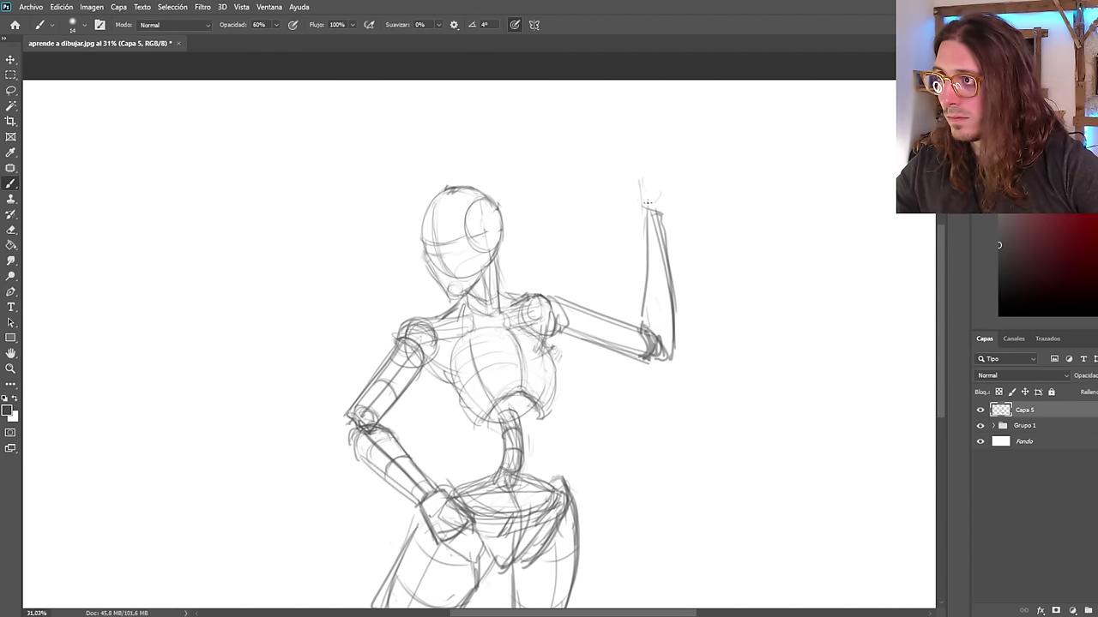
Select the new arm, rotate it about 42.6° downward, and reposition it so the upper arm meets the shoulder.
{"action": "key", "text": "l"}
{"action": "left_click_drag", "start_coordinate": [539, 240], "coordinate": [542, 235]}
{"action": "key", "text": "ctrl+t"}
{"action": "left_click_drag", "start_coordinate": [740, 112], "coordinate": [819, 256]}
{"action": "left_click_drag", "start_coordinate": [635, 237], "coordinate": [627, 315]}
{"action": "left_click_drag", "start_coordinate": [814, 325], "coordinate": [774, 230]}
{"action": "left_click_drag", "start_coordinate": [649, 362], "coordinate": [653, 351]}
{"action": "left_click_drag", "start_coordinate": [784, 225], "coordinate": [807, 266]}
{"action": "left_click_drag", "start_coordinate": [644, 355], "coordinate": [643, 351]}
{"action": "left_click_drag", "start_coordinate": [810, 283], "coordinate": [815, 312]}
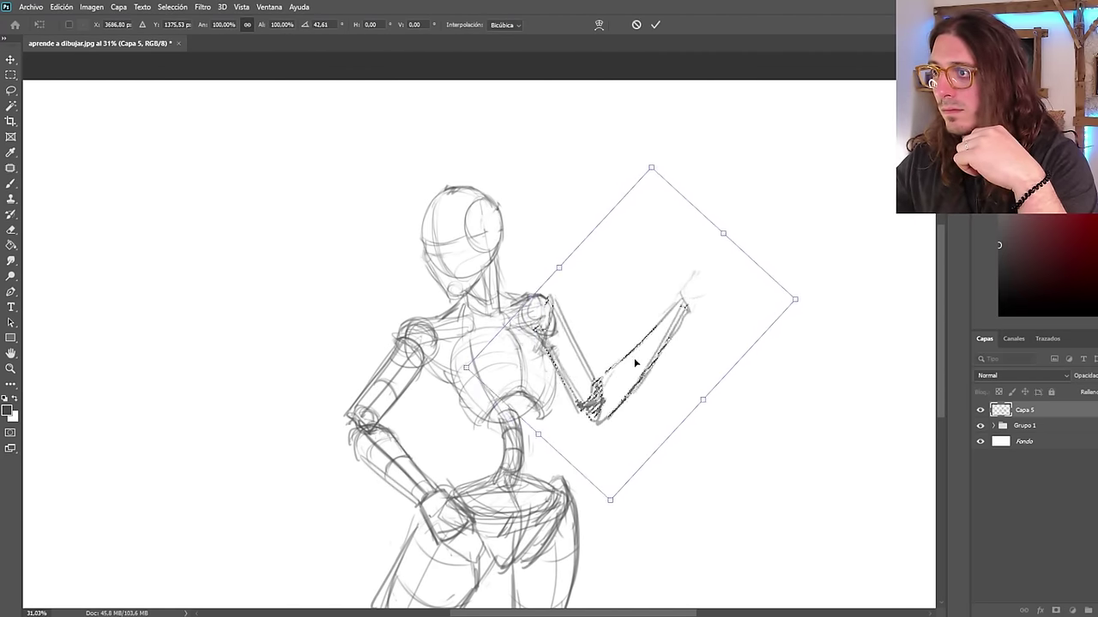
{"action": "left_click_drag", "start_coordinate": [643, 348], "coordinate": [634, 349]}
{"action": "key", "text": "Return"}
{"action": "key", "text": "ctrl+d"}
Flip the canvas back and replace the sloping forearm with a steeper cylinder rising from the bent elbow.
{"action": "key", "text": "ctrl+shift+h"}
{"action": "mouse_move", "coordinate": [360, 330]}
{"action": "left_mouse_down"}
{"action": "mouse_move", "coordinate": [257, 328]}
{"action": "mouse_move", "coordinate": [343, 328]}
{"action": "left_mouse_up"}
{"action": "mouse_move", "coordinate": [290, 261]}
{"action": "left_mouse_down"}
{"action": "mouse_move", "coordinate": [302, 301]}
{"action": "mouse_move", "coordinate": [347, 317]}
{"action": "left_mouse_up"}
{"action": "key", "text": "b"}
{"action": "left_click_drag", "start_coordinate": [341, 255], "coordinate": [389, 353]}
{"action": "left_click_drag", "start_coordinate": [331, 282], "coordinate": [369, 395]}
{"action": "left_click_drag", "start_coordinate": [369, 395], "coordinate": [399, 392]}
{"action": "left_click_drag", "start_coordinate": [387, 343], "coordinate": [399, 386]}
Draw a wrist joint and an open hand bent outward from the raised forearm.
{"action": "mouse_move", "coordinate": [327, 273]}
{"action": "left_mouse_down"}
{"action": "mouse_move", "coordinate": [340, 277]}
{"action": "mouse_move", "coordinate": [292, 281]}
{"action": "left_mouse_up"}
{"action": "left_click_drag", "start_coordinate": [348, 282], "coordinate": [319, 304]}
{"action": "mouse_move", "coordinate": [318, 304]}
{"action": "left_mouse_down"}
{"action": "mouse_move", "coordinate": [279, 295]}
{"action": "mouse_move", "coordinate": [265, 320]}
{"action": "left_mouse_up"}
{"action": "key", "text": "ctrl+z"}
{"action": "key", "text": "ctrl+z"}
{"action": "left_click_drag", "start_coordinate": [299, 267], "coordinate": [296, 302]}
{"action": "left_click_drag", "start_coordinate": [341, 282], "coordinate": [319, 305]}
{"action": "left_click_drag", "start_coordinate": [277, 290], "coordinate": [252, 312]}
{"action": "mouse_move", "coordinate": [455, 273]}
{"action": "left_mouse_down"}
{"action": "mouse_move", "coordinate": [380, 272]}
{"action": "mouse_move", "coordinate": [463, 272]}
{"action": "left_mouse_up"}
Flip the canvas horizontally, restate the raised forearm's two sides, and add a curved cross-contour around it.
{"action": "key", "text": "ctrl+shift+h"}
{"action": "left_click_drag", "start_coordinate": [692, 293], "coordinate": [652, 394]}
{"action": "left_click_drag", "start_coordinate": [638, 323], "coordinate": [677, 338]}
{"action": "left_click_drag", "start_coordinate": [672, 286], "coordinate": [629, 380]}
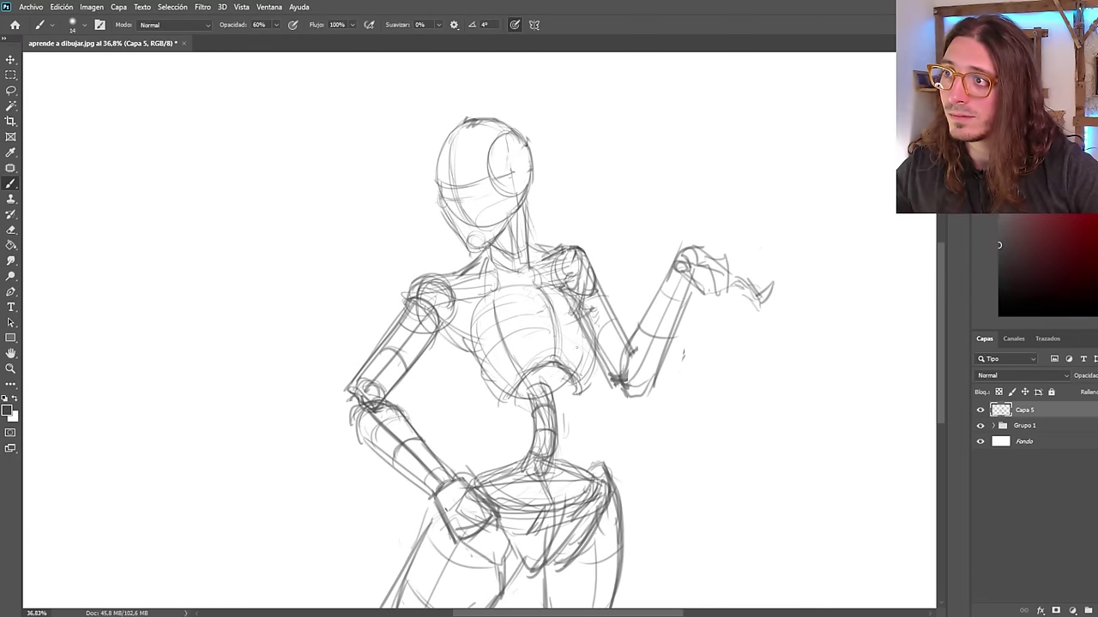
{"action": "scroll", "coordinate": [515, 347], "scroll_direction": "down", "scroll_amount": 3}
{"action": "scroll", "coordinate": [598, 394], "scroll_direction": "up", "scroll_amount": 3}
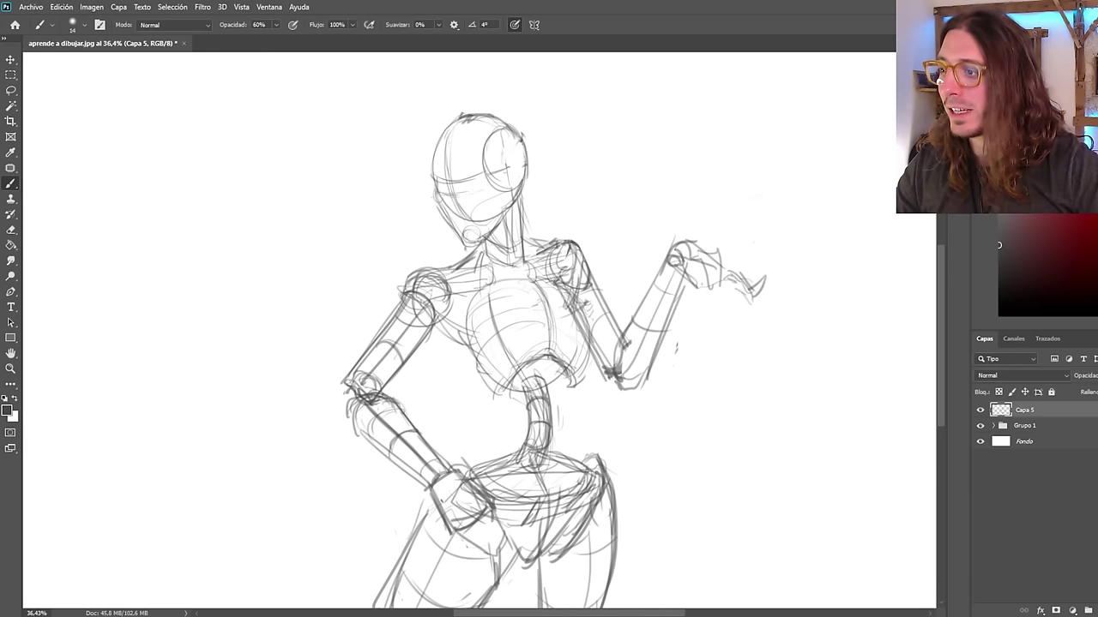
{"action": "scroll", "coordinate": [691, 378], "scroll_direction": "down", "scroll_amount": 1}
{"action": "left_click_drag", "start_coordinate": [715, 307], "coordinate": [716, 386]}
{"action": "key", "text": "ctrl+z"}
{"action": "mouse_move", "coordinate": [720, 295]}
{"action": "left_mouse_down"}
{"action": "mouse_move", "coordinate": [712, 386]}
{"action": "mouse_move", "coordinate": [678, 319]}
{"action": "mouse_move", "coordinate": [719, 342]}
{"action": "mouse_move", "coordinate": [675, 285]}
{"action": "mouse_move", "coordinate": [699, 340]}
{"action": "left_mouse_up"}
{"action": "key", "text": "ctrl+z"}
{"action": "left_click_drag", "start_coordinate": [706, 339], "coordinate": [716, 437]}
{"action": "left_click_drag", "start_coordinate": [709, 344], "coordinate": [706, 420]}
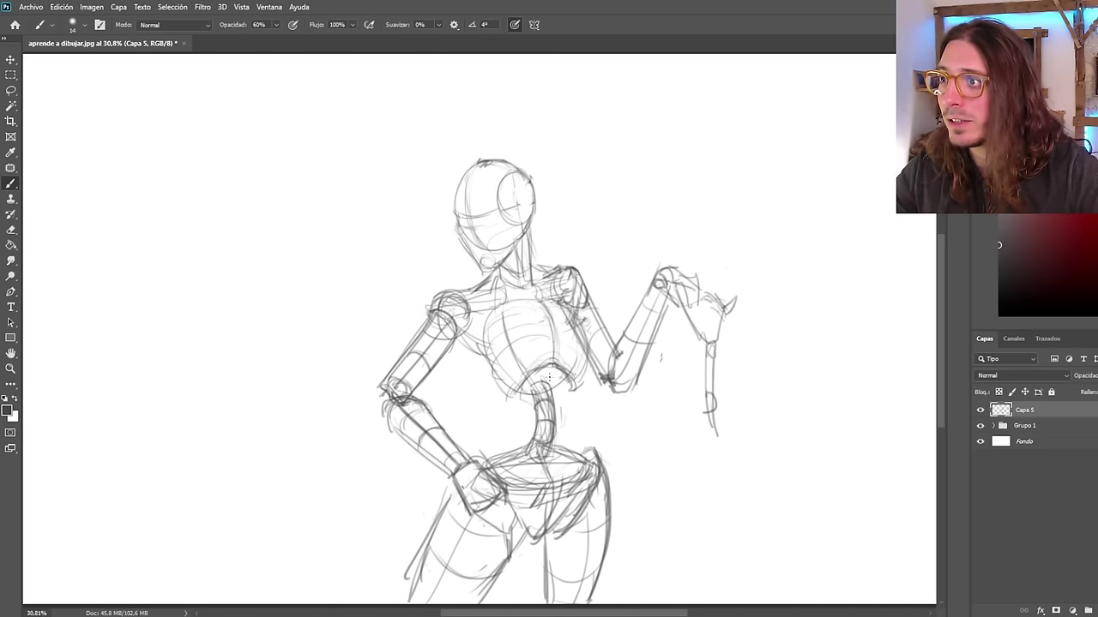
{"action": "scroll", "coordinate": [549, 386], "scroll_direction": "down", "scroll_amount": 3}
{"action": "key", "text": "ctrl+shift+h"}
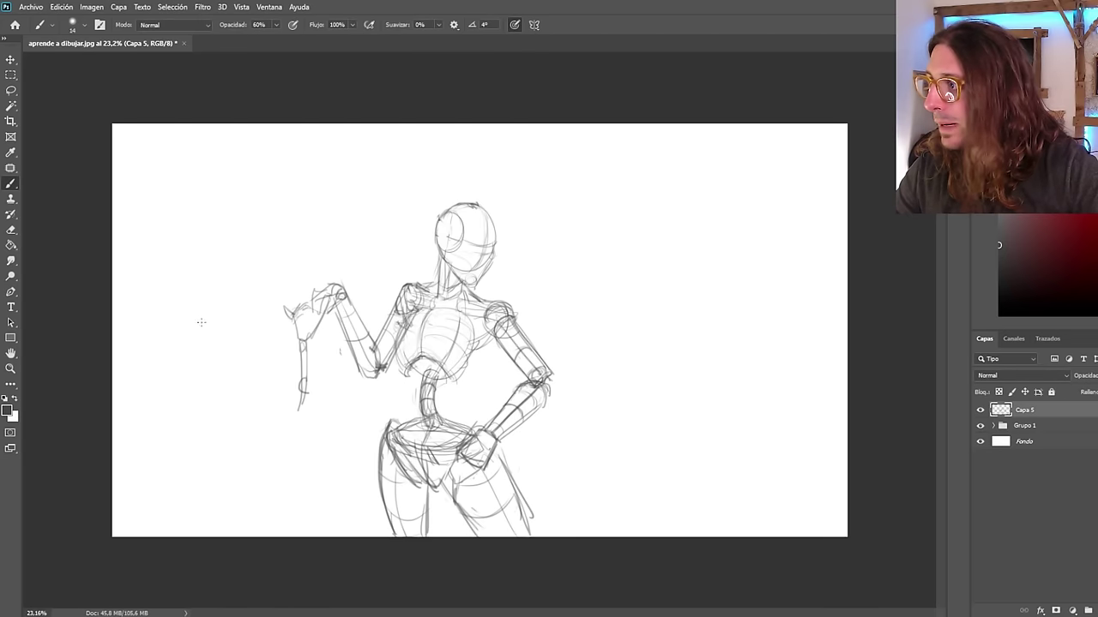
{"action": "key", "text": "ctrl+z"}
{"action": "key", "text": "ctrl+z"}
{"action": "key", "text": "ctrl+z"}
{"action": "key", "text": "ctrl+z"}
{"action": "key", "text": "ctrl+z"}
{"action": "key", "text": "ctrl+z"}
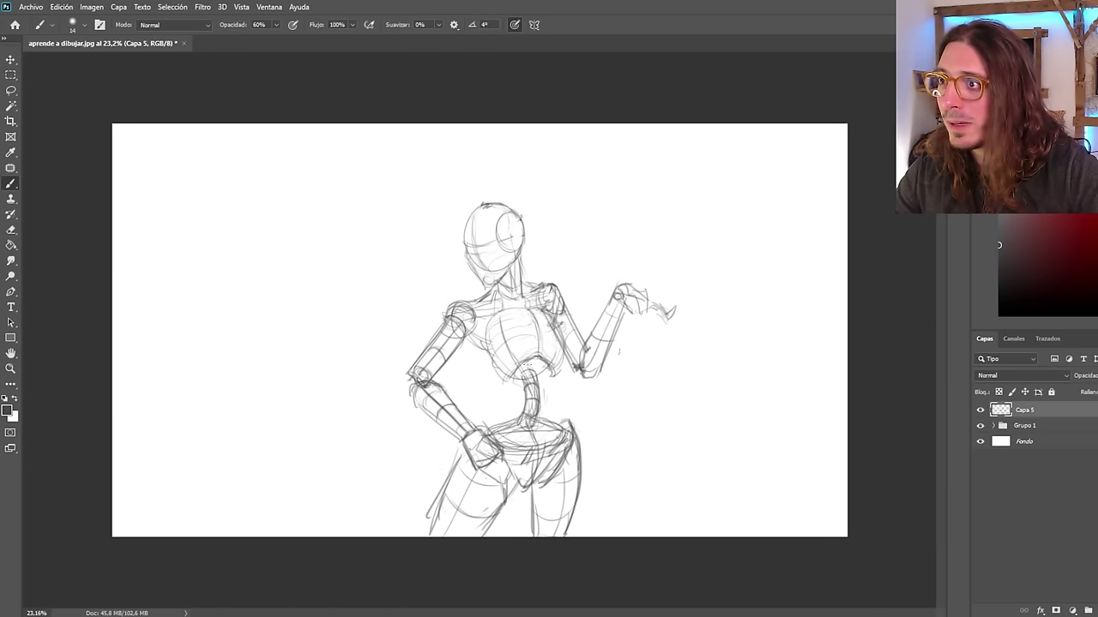
Refine the fingers of the open hand by adding an upright finger near its tip.
{"action": "scroll", "coordinate": [526, 366], "scroll_direction": "up", "scroll_amount": 2}
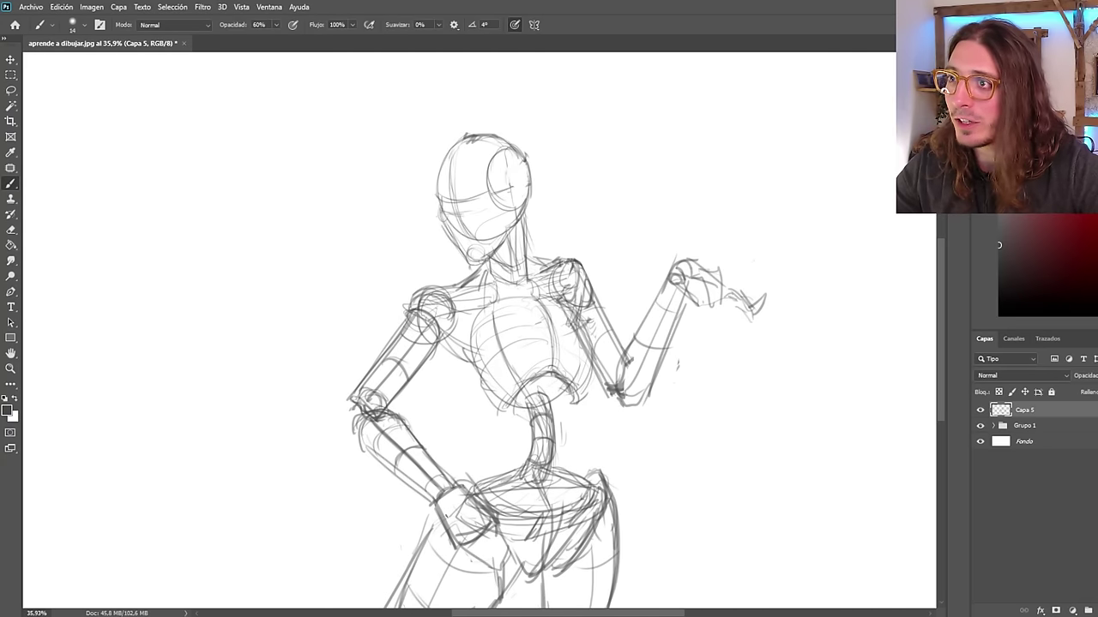
{"action": "scroll", "coordinate": [385, 400], "scroll_direction": "down", "scroll_amount": 1}
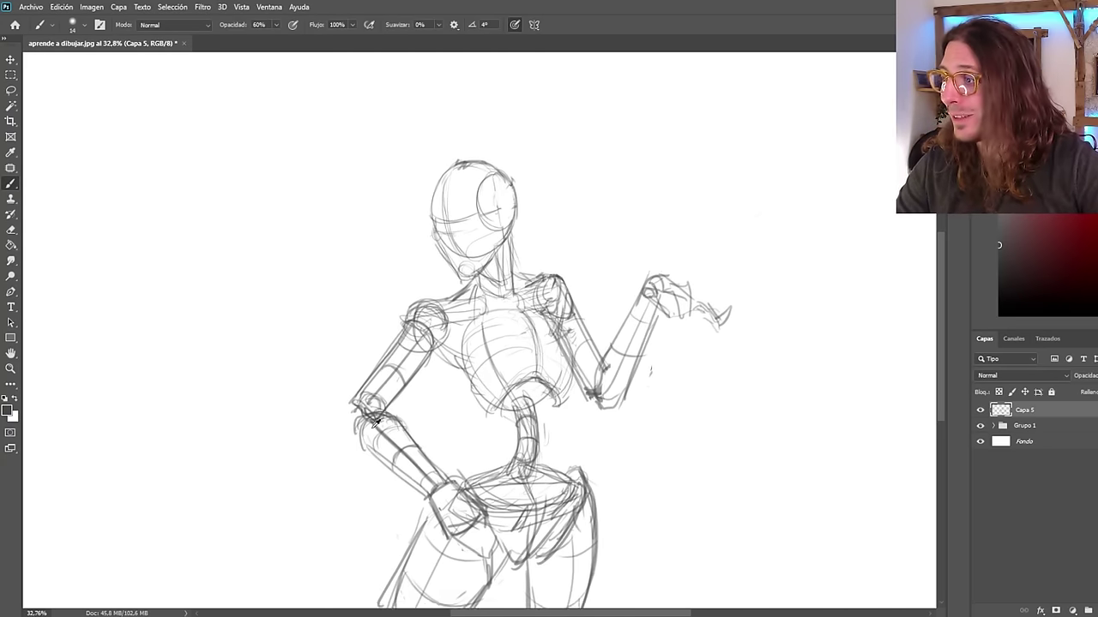
{"action": "scroll", "coordinate": [385, 400], "scroll_direction": "up", "scroll_amount": 1}
{"action": "scroll", "coordinate": [728, 292], "scroll_direction": "up", "scroll_amount": 1}
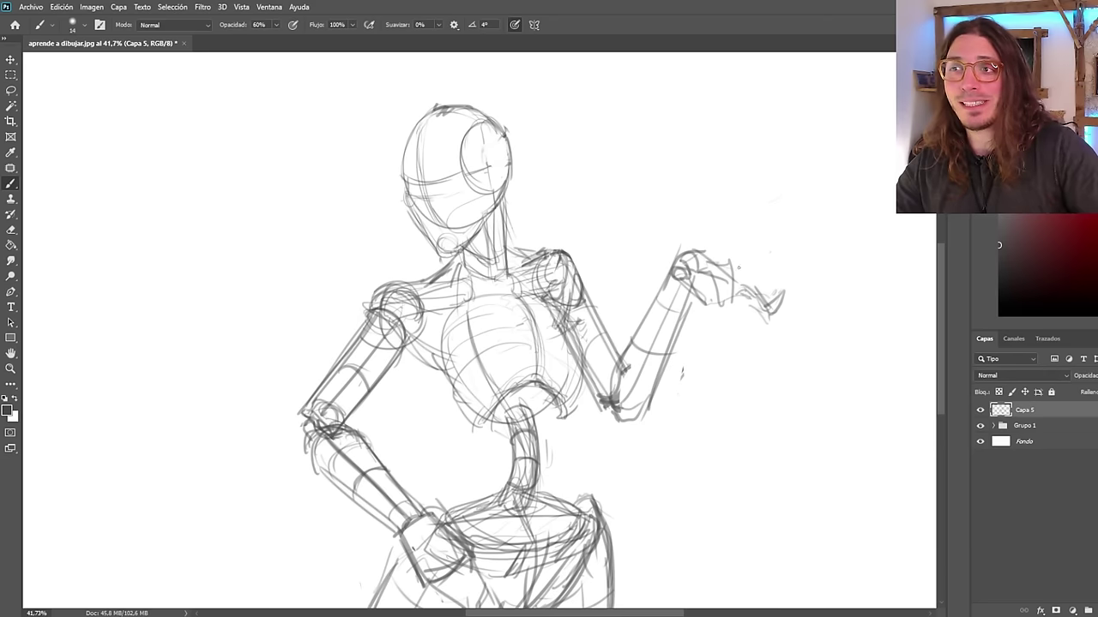
{"action": "key", "text": "ctrl+z"}
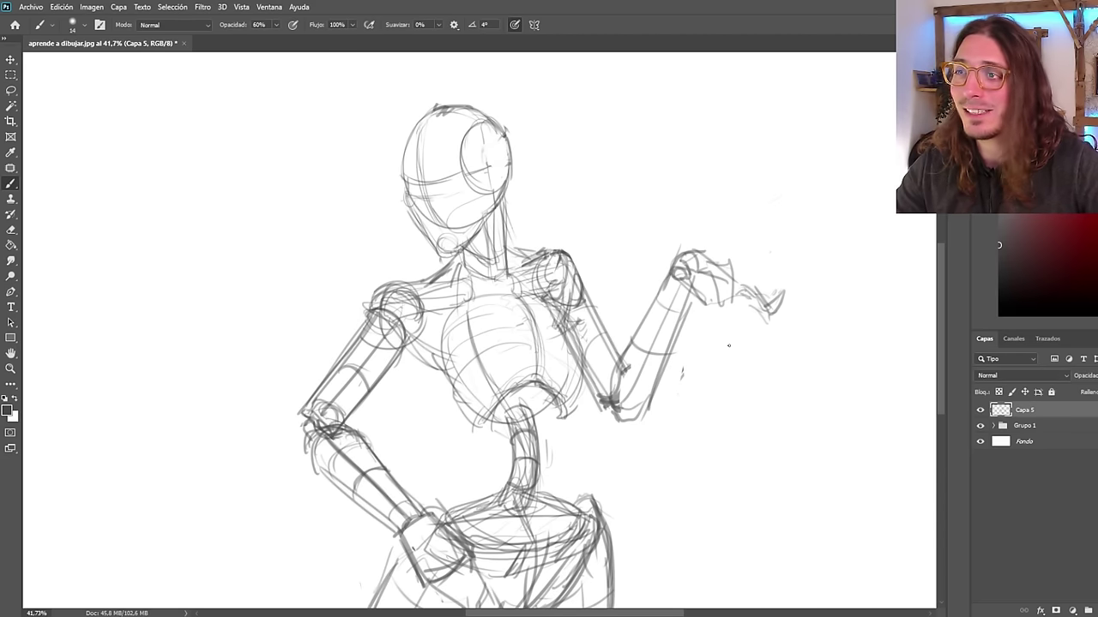
{"action": "scroll", "coordinate": [722, 323], "scroll_direction": "down", "scroll_amount": 2}
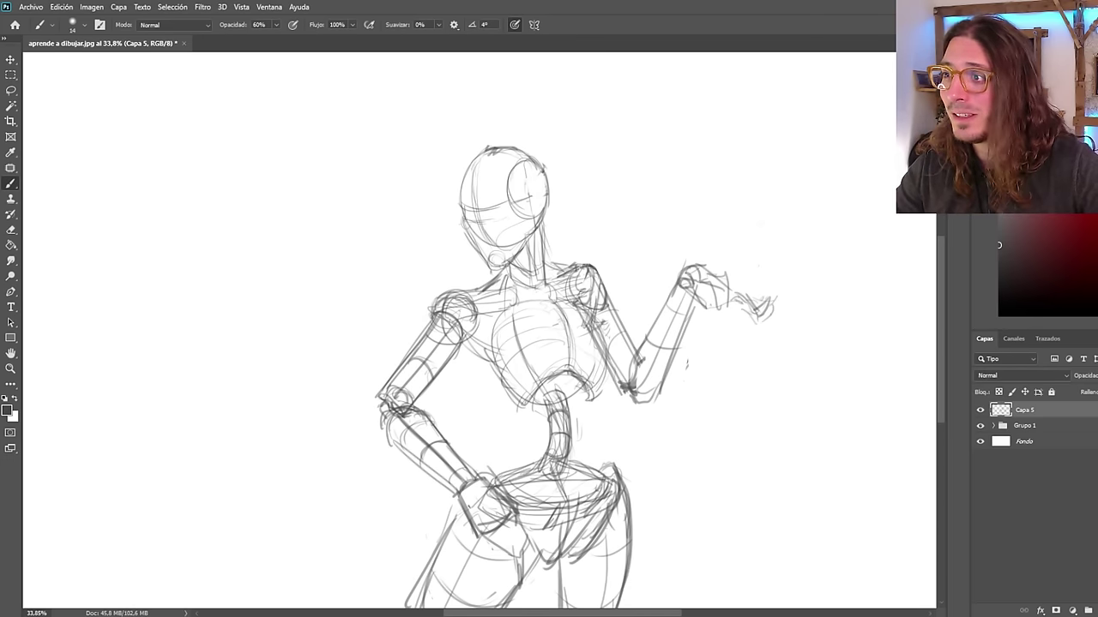
{"action": "scroll", "coordinate": [691, 321], "scroll_direction": "down", "scroll_amount": 3}
{"action": "scroll", "coordinate": [691, 319], "scroll_direction": "up", "scroll_amount": 4}
{"action": "left_click_drag", "start_coordinate": [686, 402], "coordinate": [629, 430]}
{"action": "key", "text": "ctrl+z"}
{"action": "scroll", "coordinate": [554, 275], "scroll_direction": "up", "scroll_amount": 2}
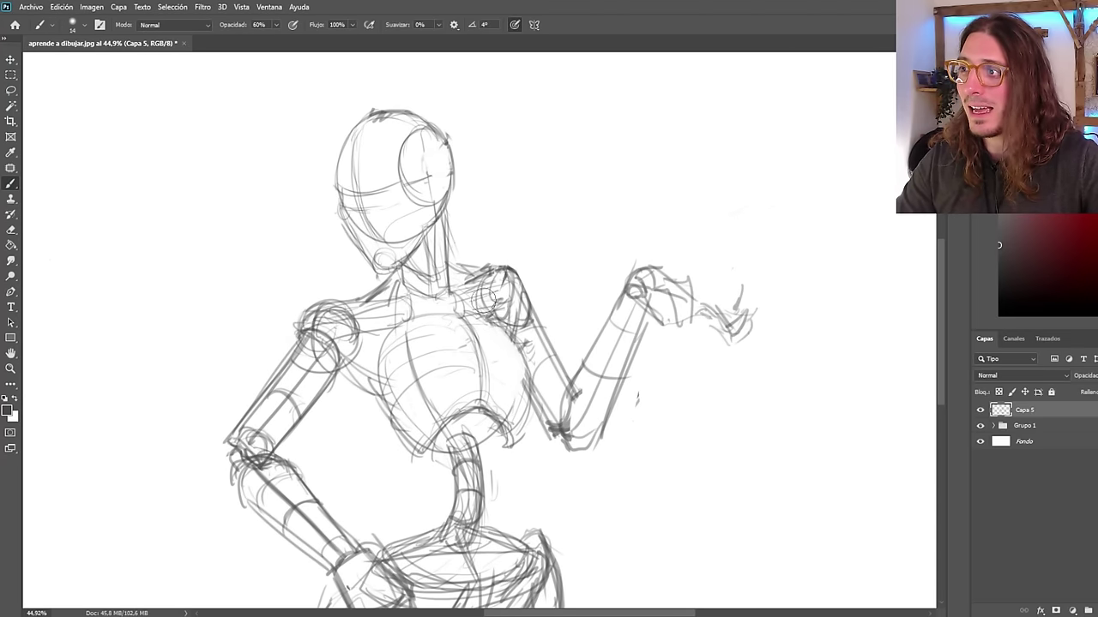
{"action": "scroll", "coordinate": [496, 435], "scroll_direction": "down", "scroll_amount": 1}
{"action": "scroll", "coordinate": [496, 436], "scroll_direction": "down", "scroll_amount": 1}
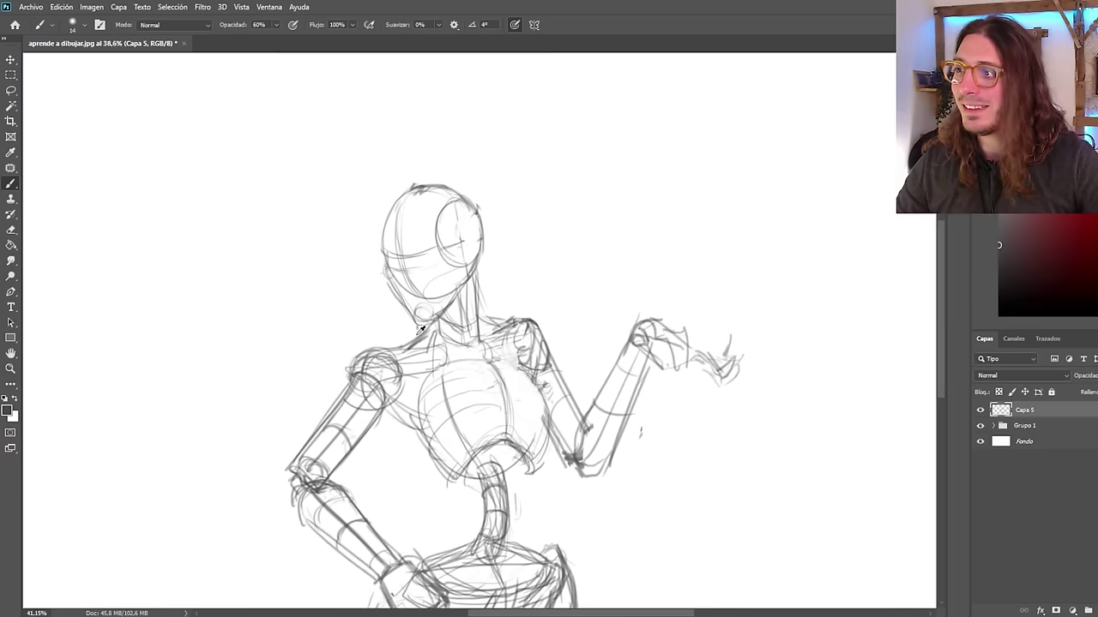
Nudge the whole figure slightly up and to the left on the canvas, and flip the canvas horizontally.
{"action": "scroll", "coordinate": [492, 473], "scroll_direction": "up", "scroll_amount": 2}
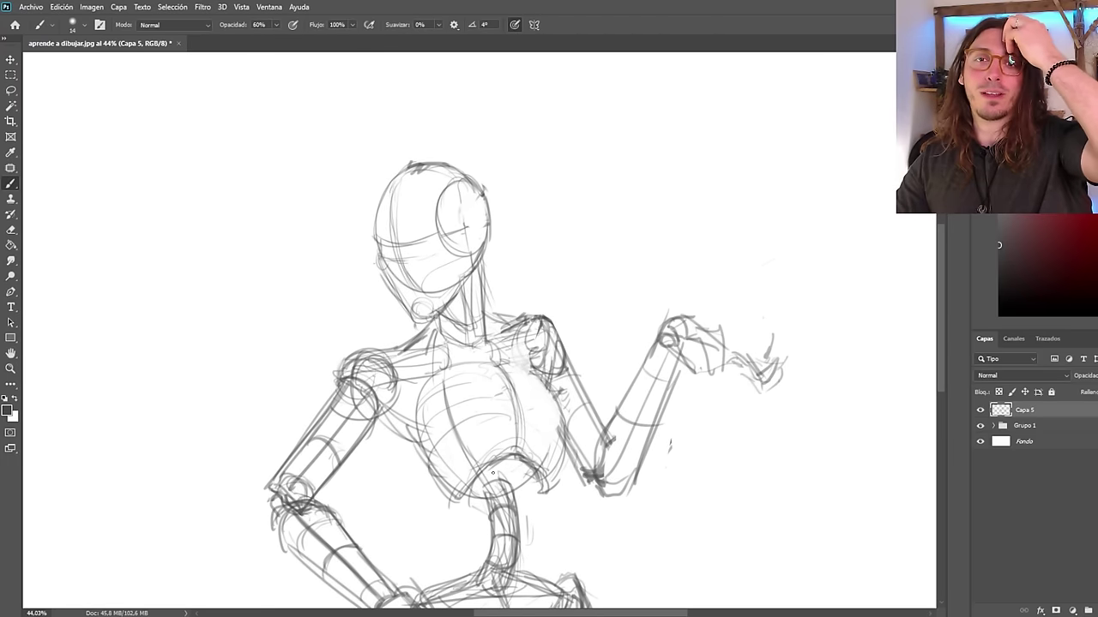
{"action": "scroll", "coordinate": [388, 278], "scroll_direction": "down", "scroll_amount": 5}
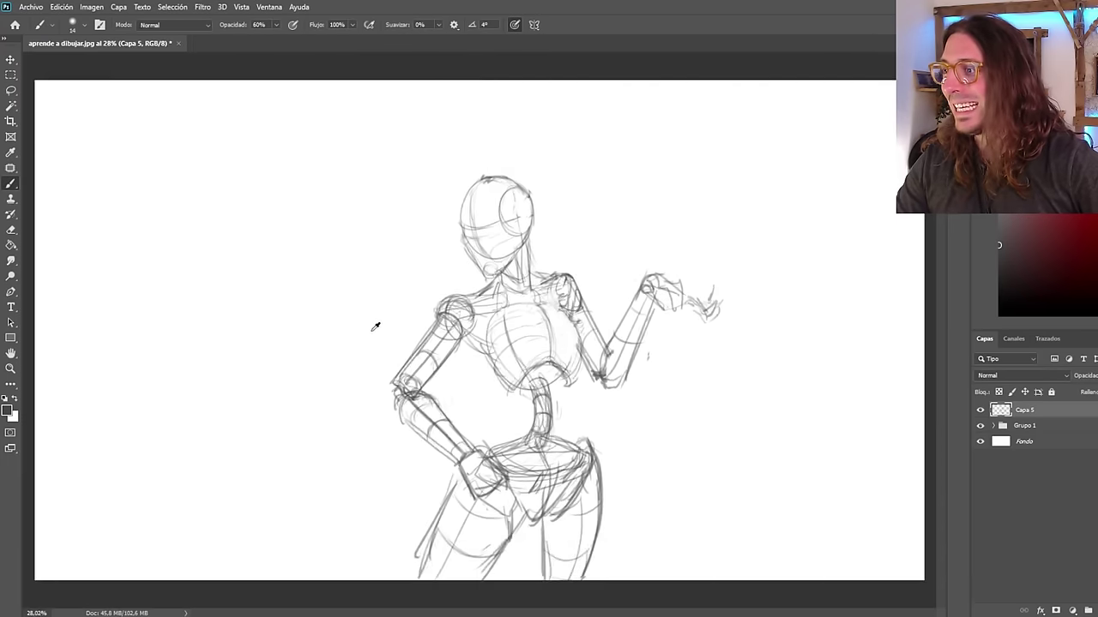
{"action": "scroll", "coordinate": [471, 498], "scroll_direction": "up", "scroll_amount": 4}
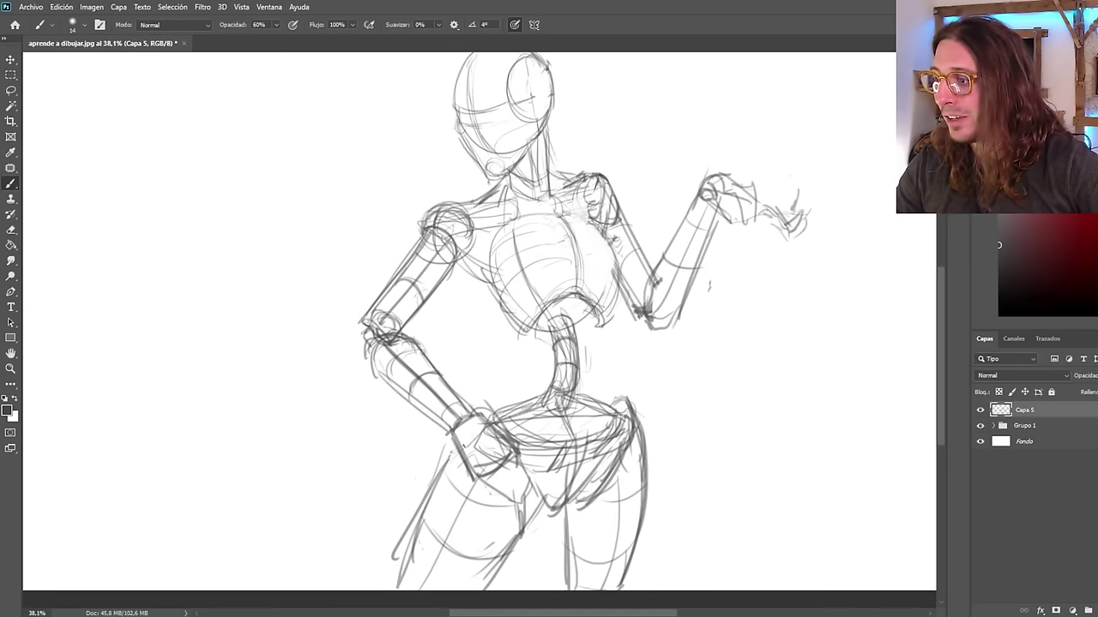
{"action": "scroll", "coordinate": [467, 454], "scroll_direction": "down", "scroll_amount": 3}
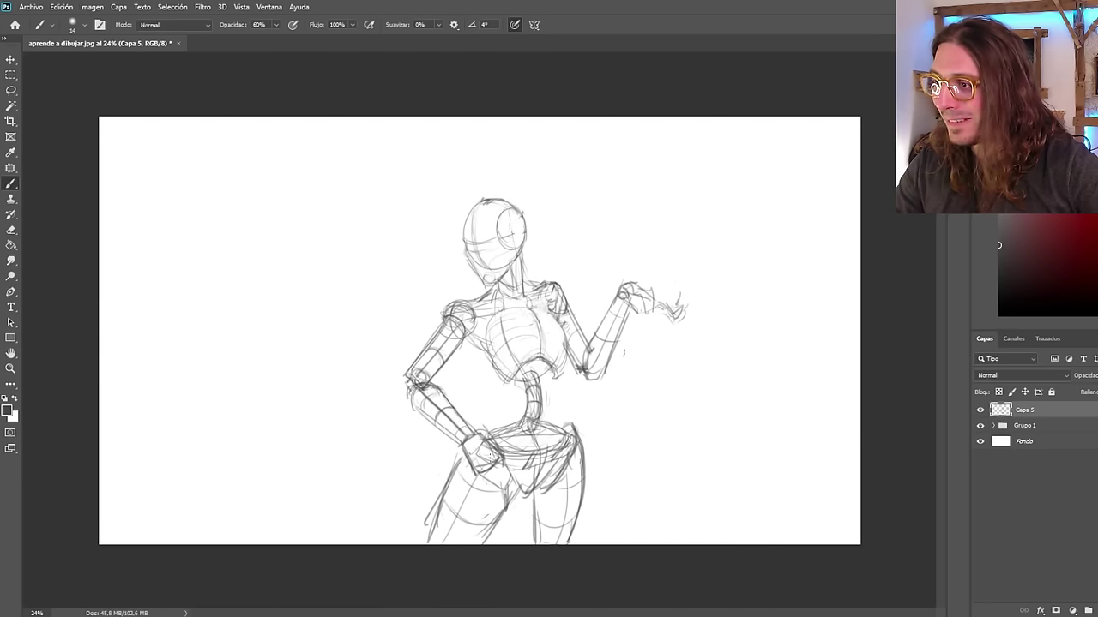
{"action": "key", "text": "v"}
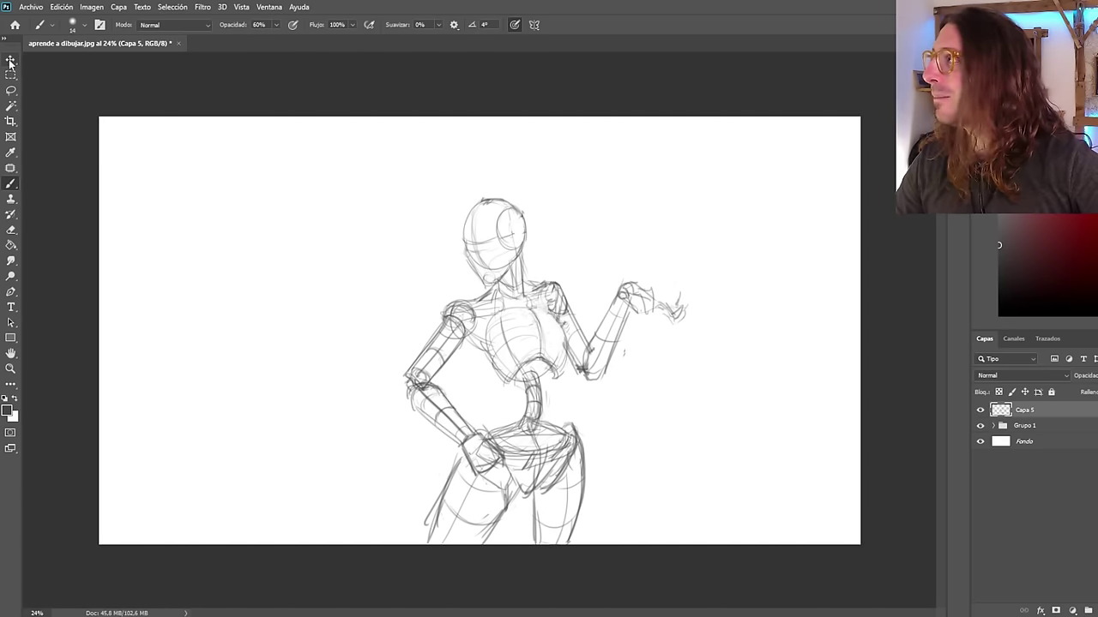
{"action": "scroll", "coordinate": [477, 249], "scroll_direction": "up", "scroll_amount": 2}
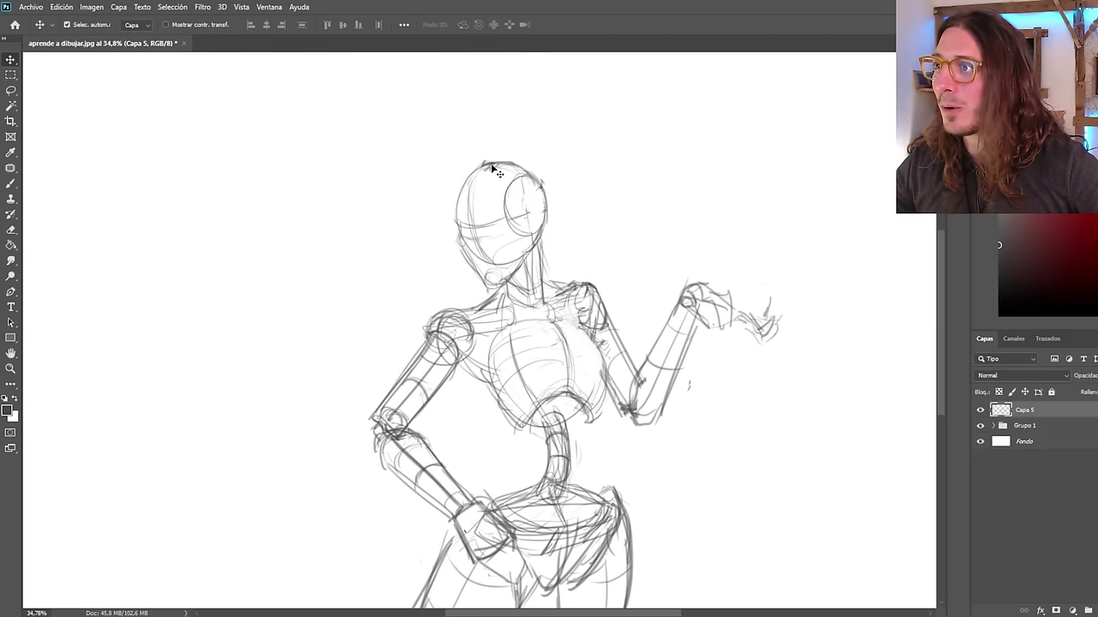
{"action": "scroll", "coordinate": [435, 206], "scroll_direction": "down", "scroll_amount": 2}
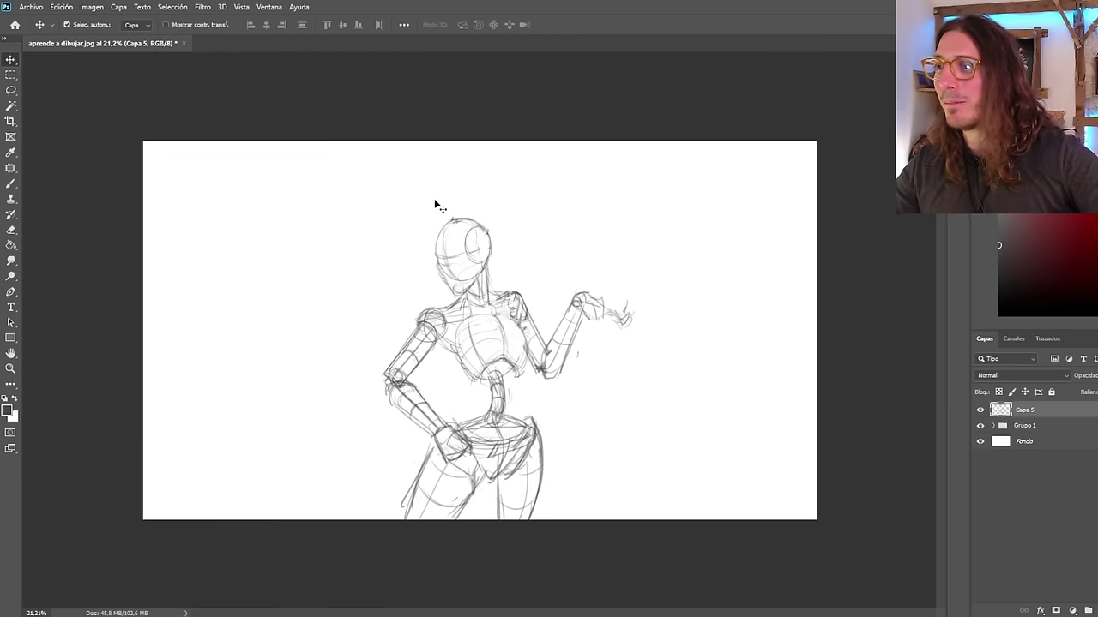
{"action": "left_click_drag", "start_coordinate": [457, 227], "coordinate": [446, 240]}
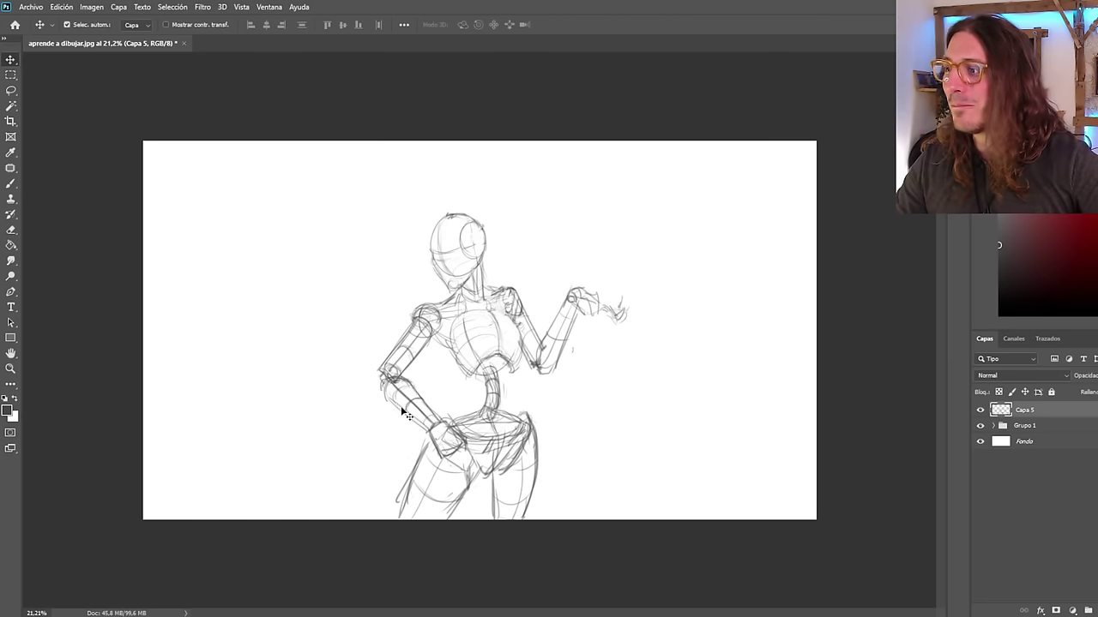
{"action": "scroll", "coordinate": [399, 409], "scroll_direction": "up", "scroll_amount": 2}
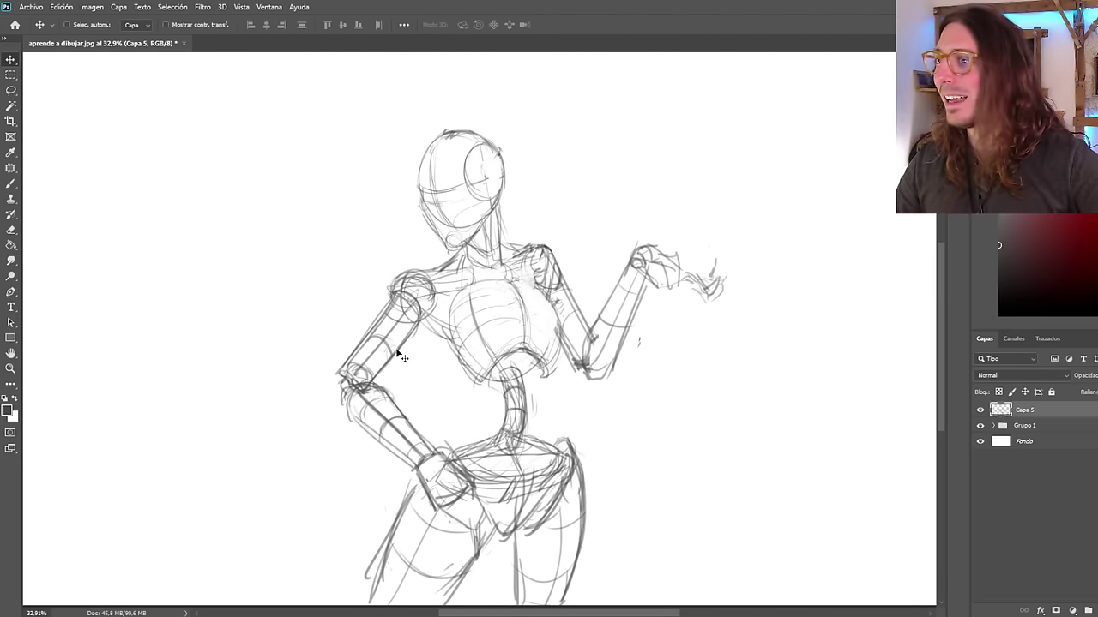
{"action": "key", "text": "ctrl+shift+h"}
Examine the flipped figure up close and as a whole, comparing the new arm, rib cage, hips and thighs.
{"action": "scroll", "coordinate": [376, 335], "scroll_direction": "down", "scroll_amount": 2}
{"action": "scroll", "coordinate": [420, 296], "scroll_direction": "up", "scroll_amount": 2}
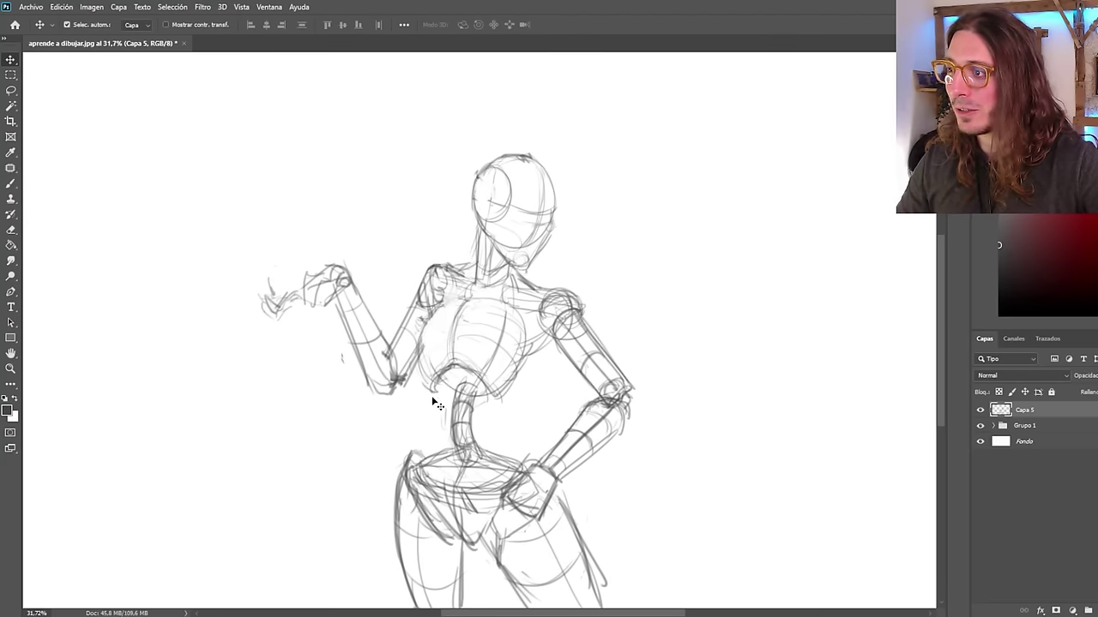
{"action": "scroll", "coordinate": [373, 390], "scroll_direction": "down", "scroll_amount": 1}
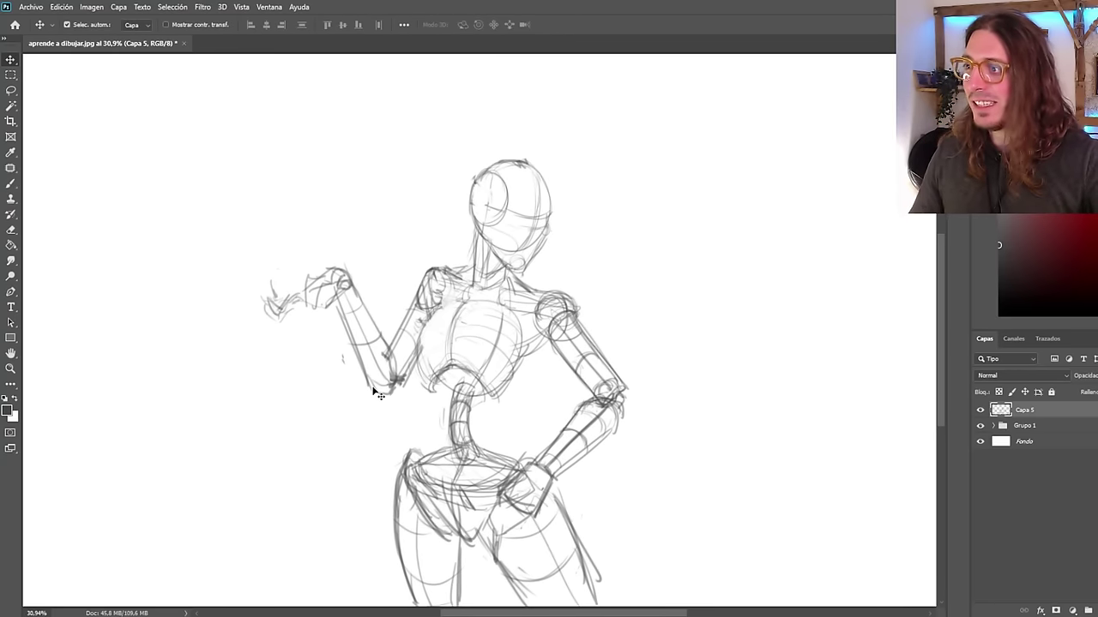
{"action": "scroll", "coordinate": [374, 392], "scroll_direction": "down", "scroll_amount": 3}
{"action": "scroll", "coordinate": [474, 450], "scroll_direction": "down", "scroll_amount": 3}
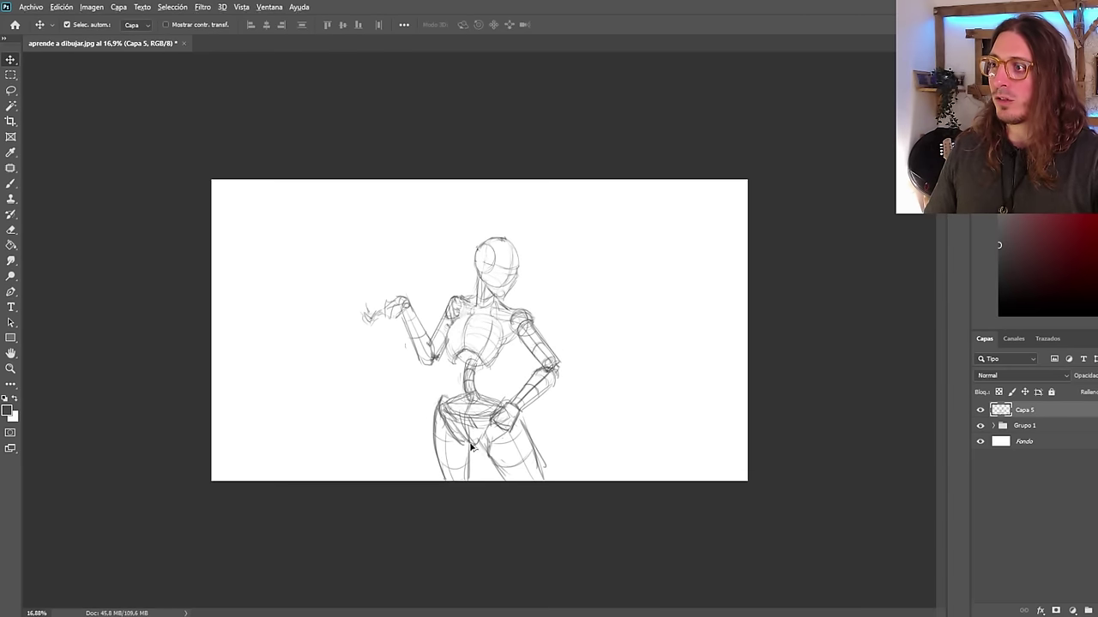
{"action": "scroll", "coordinate": [471, 446], "scroll_direction": "down", "scroll_amount": 1}
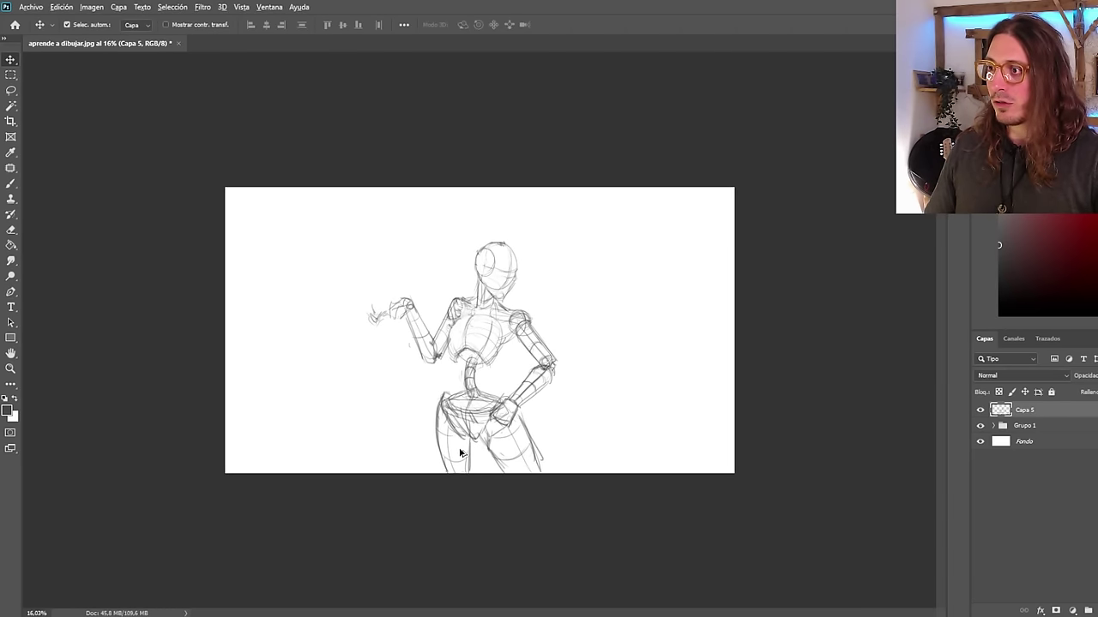
{"action": "scroll", "coordinate": [514, 368], "scroll_direction": "up", "scroll_amount": 4}
{"action": "scroll", "coordinate": [516, 433], "scroll_direction": "up", "scroll_amount": 1}
{"action": "scroll", "coordinate": [477, 519], "scroll_direction": "down", "scroll_amount": 1}
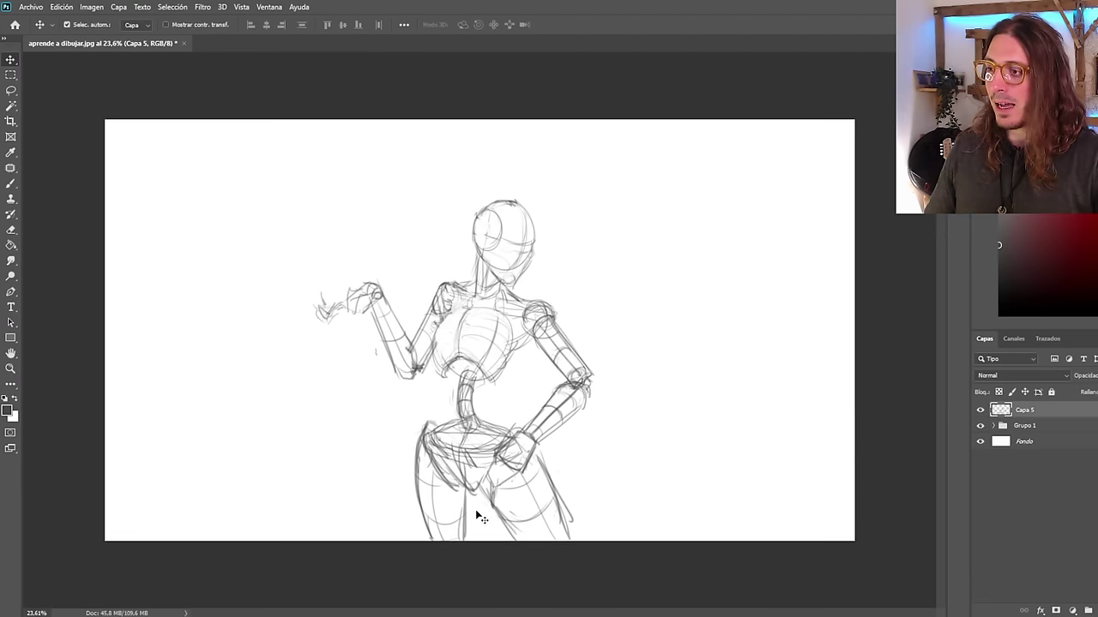
{"action": "scroll", "coordinate": [473, 487], "scroll_direction": "down", "scroll_amount": 1}
{"action": "scroll", "coordinate": [480, 397], "scroll_direction": "up", "scroll_amount": 1}
{"action": "scroll", "coordinate": [471, 429], "scroll_direction": "down", "scroll_amount": 1}
{"action": "scroll", "coordinate": [472, 429], "scroll_direction": "up", "scroll_amount": 2}
{"action": "scroll", "coordinate": [446, 422], "scroll_direction": "down", "scroll_amount": 3}
{"action": "scroll", "coordinate": [463, 442], "scroll_direction": "down", "scroll_amount": 1}
{"action": "scroll", "coordinate": [461, 411], "scroll_direction": "up", "scroll_amount": 3}
{"action": "scroll", "coordinate": [459, 386], "scroll_direction": "up", "scroll_amount": 1}
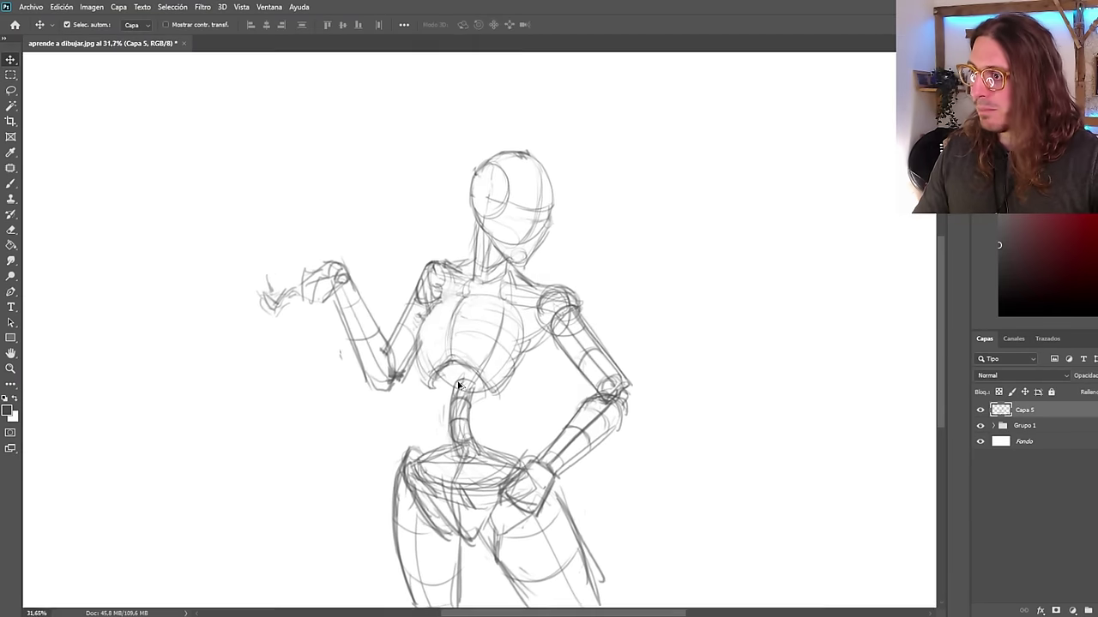
{"action": "scroll", "coordinate": [459, 386], "scroll_direction": "down", "scroll_amount": 1}
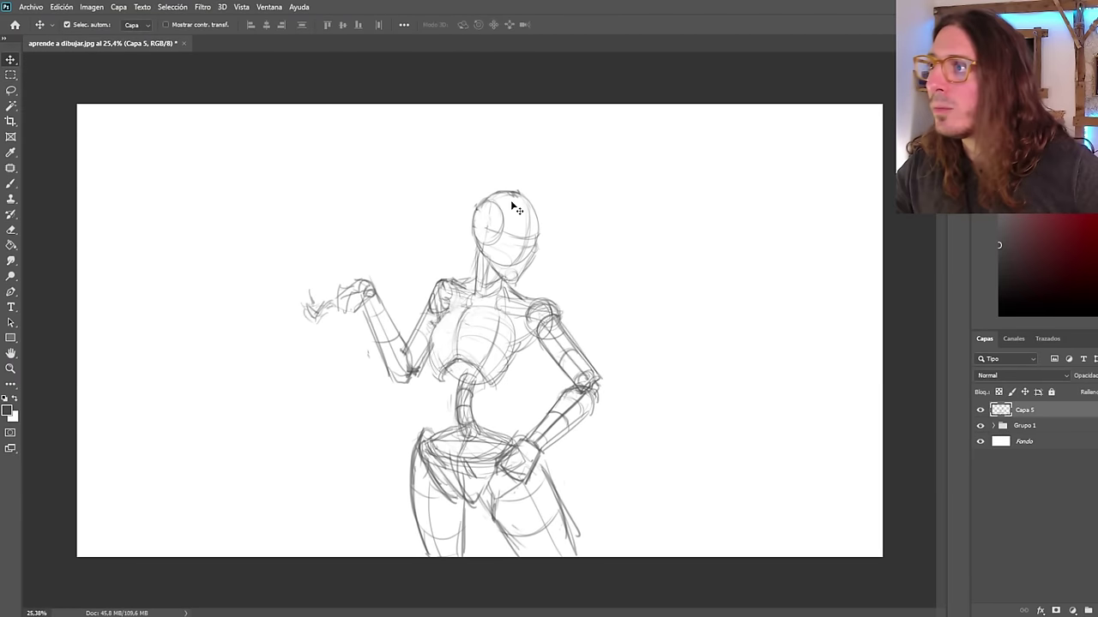
Shift the whole figure slightly to the left on the canvas.
{"action": "left_click_drag", "start_coordinate": [515, 197], "coordinate": [495, 194]}
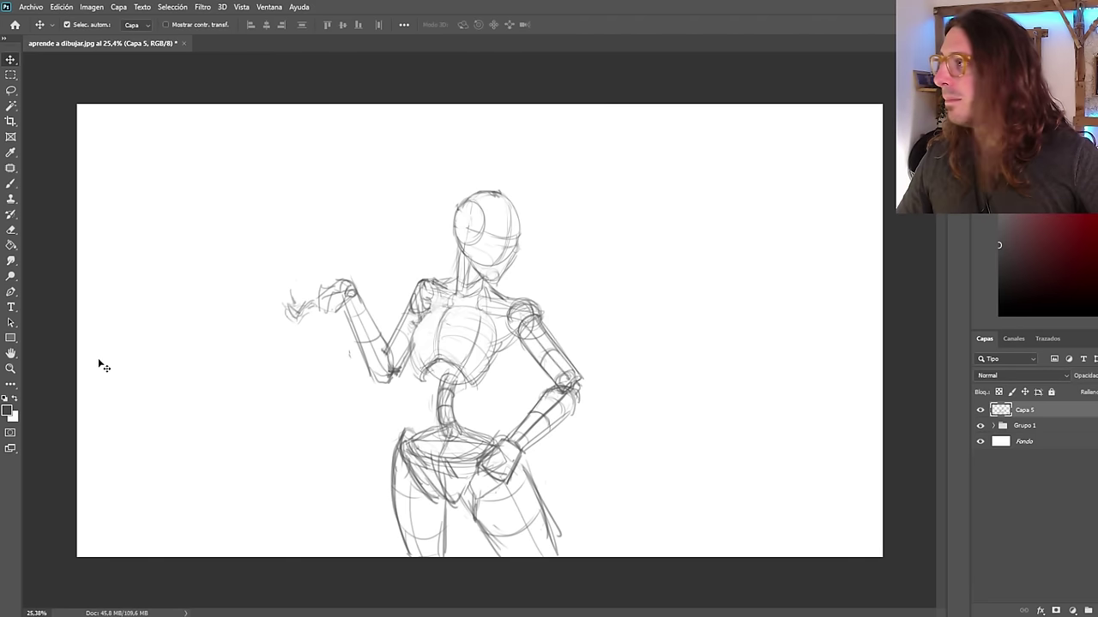
{"action": "left_click", "coordinate": [11, 183]}
{"action": "scroll", "coordinate": [463, 334], "scroll_direction": "down", "scroll_amount": 1}
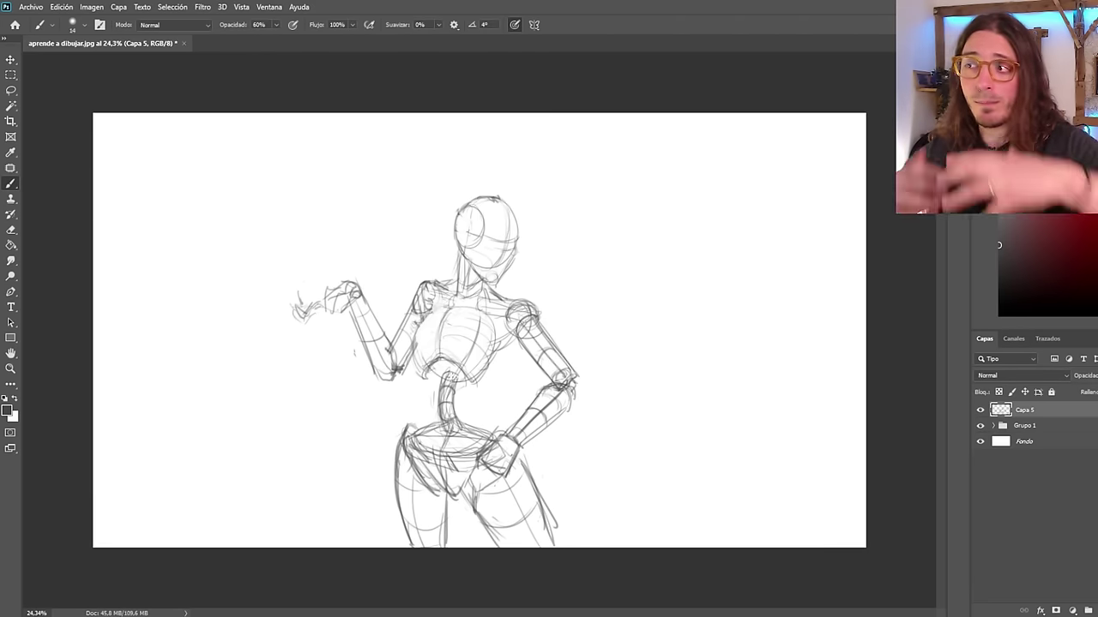
{"action": "scroll", "coordinate": [431, 325], "scroll_direction": "up", "scroll_amount": 5}
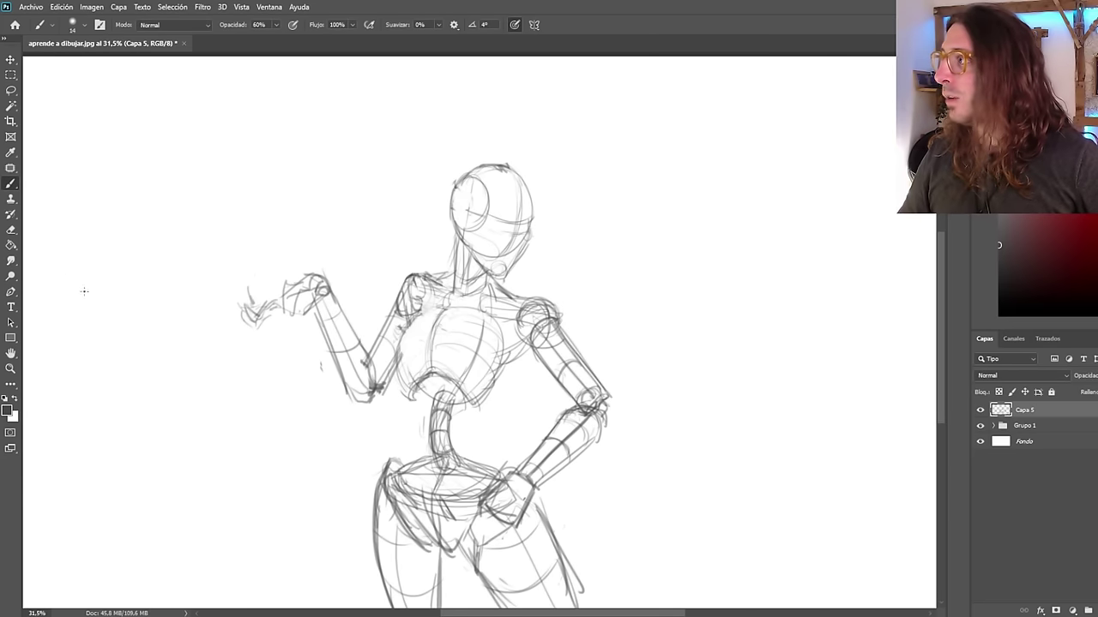
Select the head, rib cage, both arms and hands with the Lasso and move them up and slightly right, away from the hips.
{"action": "left_click", "coordinate": [10, 75]}
{"action": "left_click", "coordinate": [11, 90]}
{"action": "mouse_move", "coordinate": [400, 429]}
{"action": "left_mouse_down"}
{"action": "mouse_move", "coordinate": [440, 393]}
{"action": "mouse_move", "coordinate": [468, 446]}
{"action": "mouse_move", "coordinate": [501, 471]}
{"action": "mouse_move", "coordinate": [466, 540]}
{"action": "mouse_move", "coordinate": [500, 542]}
{"action": "mouse_move", "coordinate": [630, 434]}
{"action": "mouse_move", "coordinate": [605, 243]}
{"action": "mouse_move", "coordinate": [449, 124]}
{"action": "mouse_move", "coordinate": [298, 193]}
{"action": "mouse_move", "coordinate": [204, 298]}
{"action": "mouse_move", "coordinate": [270, 402]}
{"action": "mouse_move", "coordinate": [381, 433]}
{"action": "left_mouse_up"}
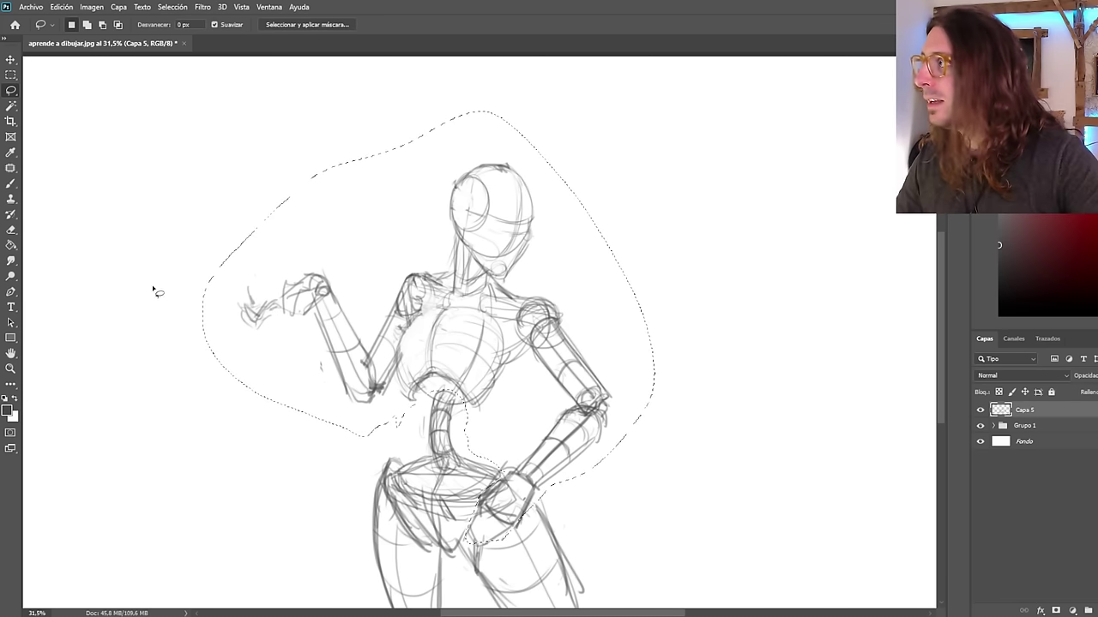
{"action": "left_click", "coordinate": [11, 59]}
{"action": "mouse_move", "coordinate": [473, 326]}
{"action": "left_mouse_down"}
{"action": "mouse_move", "coordinate": [482, 289]}
{"action": "mouse_move", "coordinate": [484, 299]}
{"action": "left_mouse_up"}
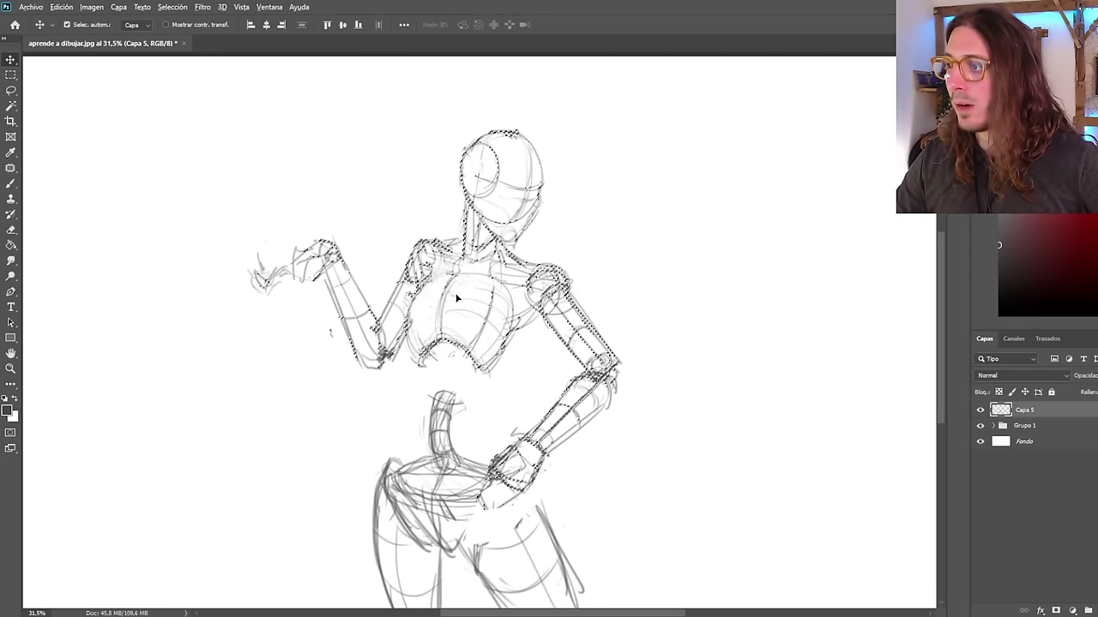
Deselect the upper body, extend the spine up to the raised rib cage with the Brush, and review the whole figure.
{"action": "scroll", "coordinate": [455, 315], "scroll_direction": "down", "scroll_amount": 5}
{"action": "scroll", "coordinate": [456, 318], "scroll_direction": "up", "scroll_amount": 3}
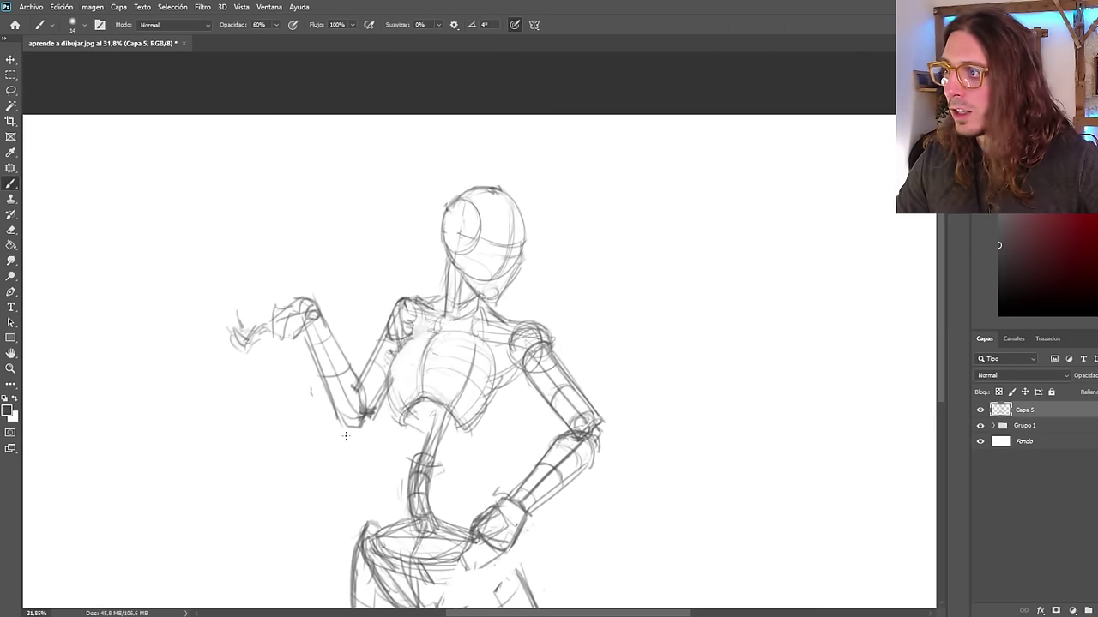
{"action": "scroll", "coordinate": [286, 419], "scroll_direction": "down", "scroll_amount": 2}
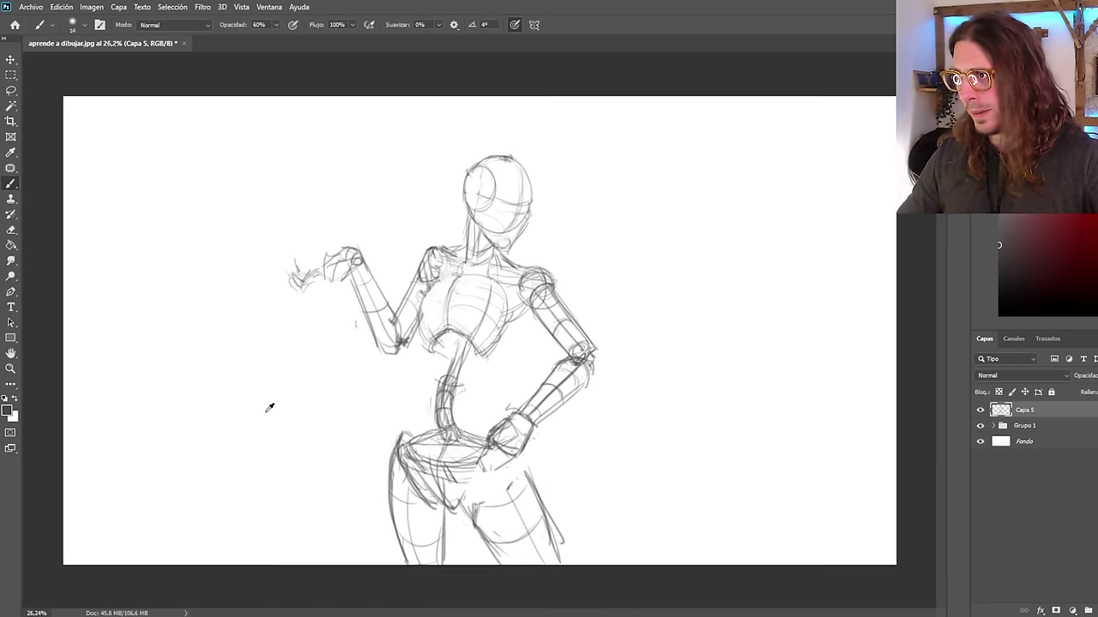
{"action": "scroll", "coordinate": [285, 415], "scroll_direction": "up", "scroll_amount": 2}
{"action": "scroll", "coordinate": [503, 487], "scroll_direction": "down", "scroll_amount": 1}
{"action": "scroll", "coordinate": [502, 486], "scroll_direction": "up", "scroll_amount": 1}
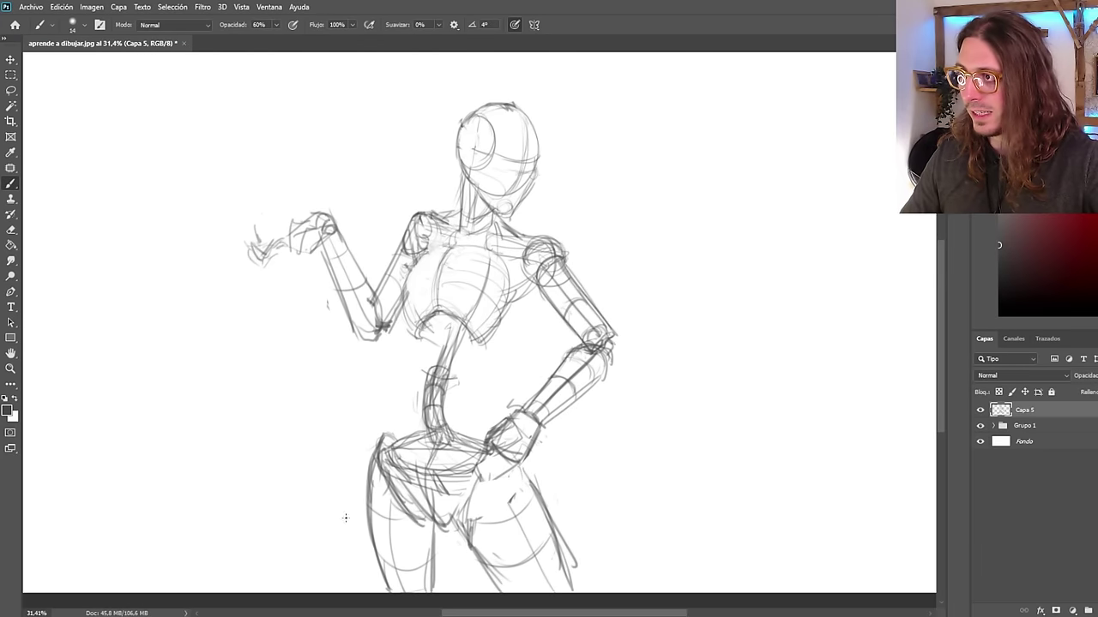
{"action": "scroll", "coordinate": [345, 518], "scroll_direction": "down", "scroll_amount": 4}
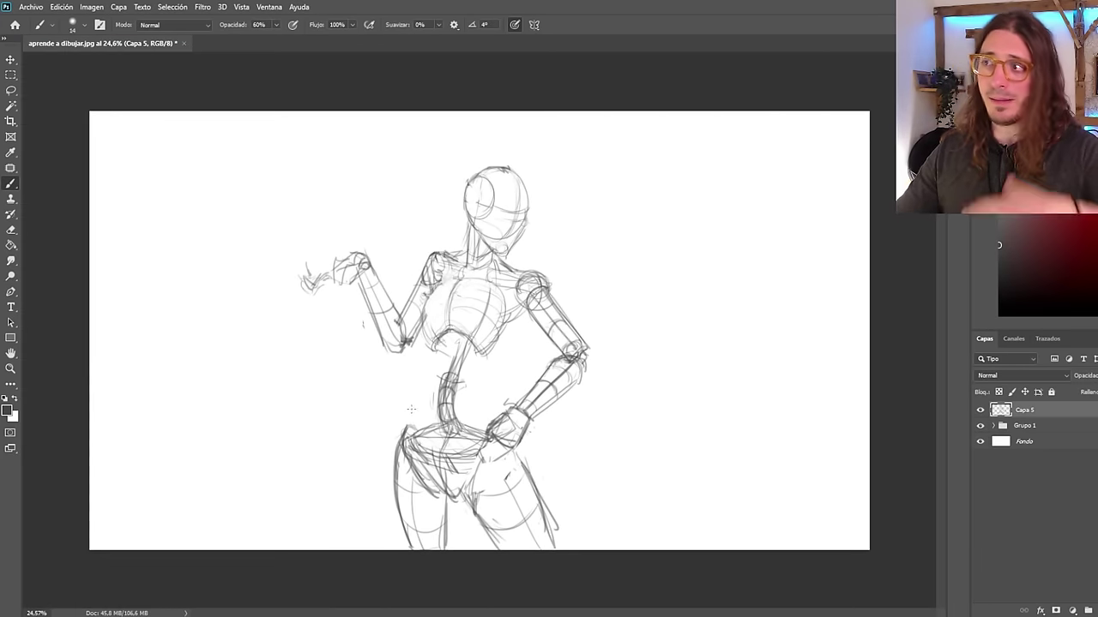
Select the head with the Lasso and scale it down to about 94% with Free Transform.
{"action": "scroll", "coordinate": [612, 294], "scroll_direction": "up", "scroll_amount": 4}
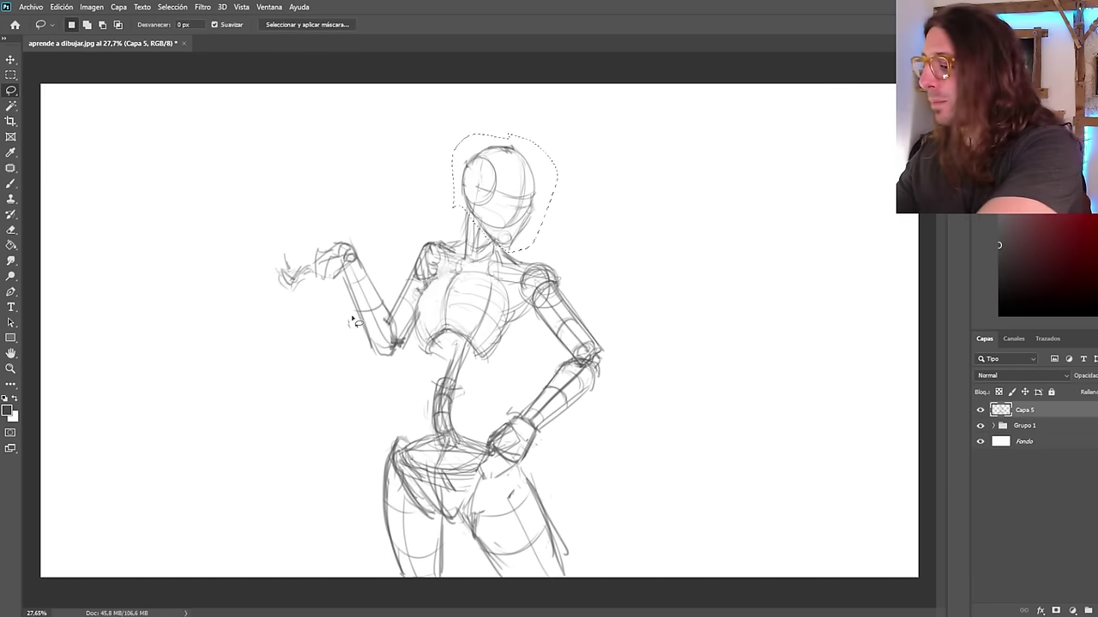
{"action": "key", "text": "ctrl+t"}
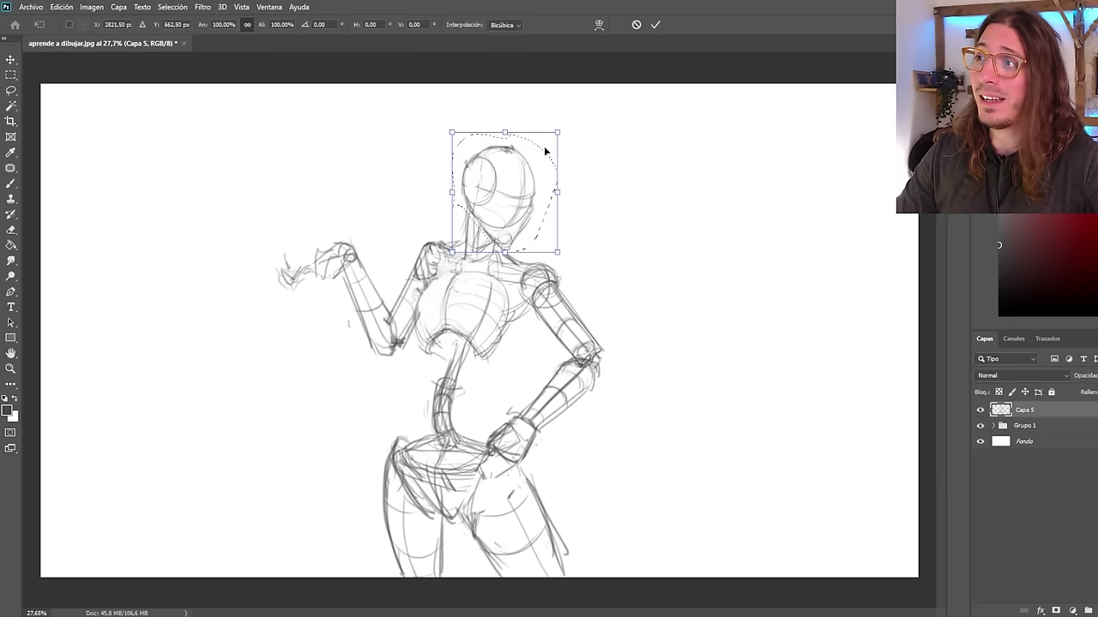
{"action": "left_click_drag", "start_coordinate": [557, 134], "coordinate": [550, 137]}
{"action": "scroll", "coordinate": [392, 176], "scroll_direction": "down", "scroll_amount": 1}
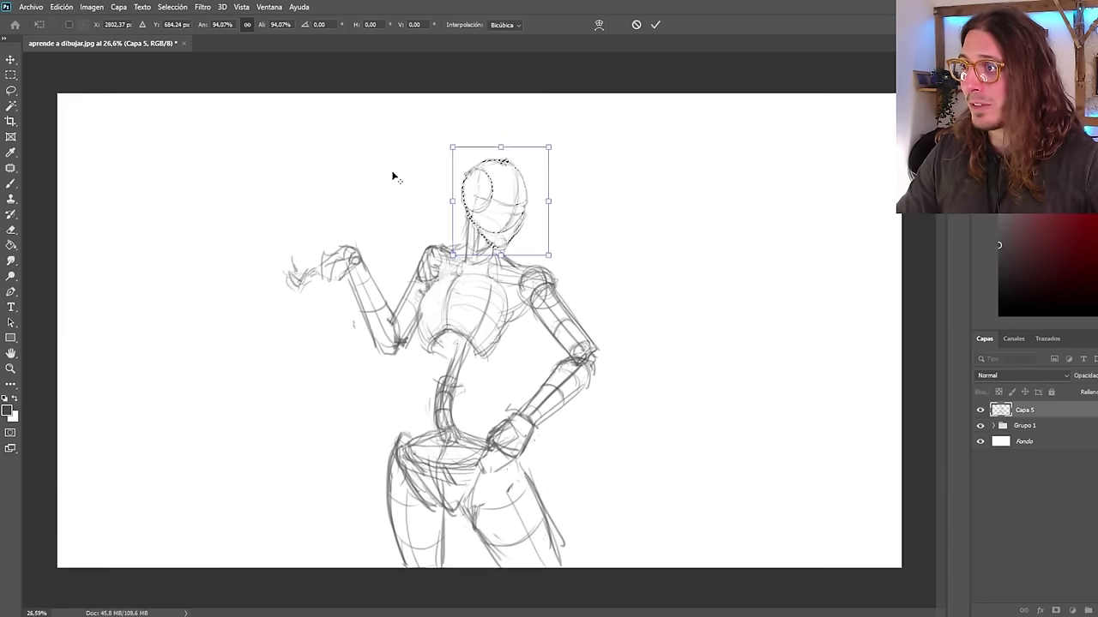
{"action": "scroll", "coordinate": [410, 196], "scroll_direction": "down", "scroll_amount": 4}
{"action": "scroll", "coordinate": [485, 226], "scroll_direction": "up", "scroll_amount": 5}
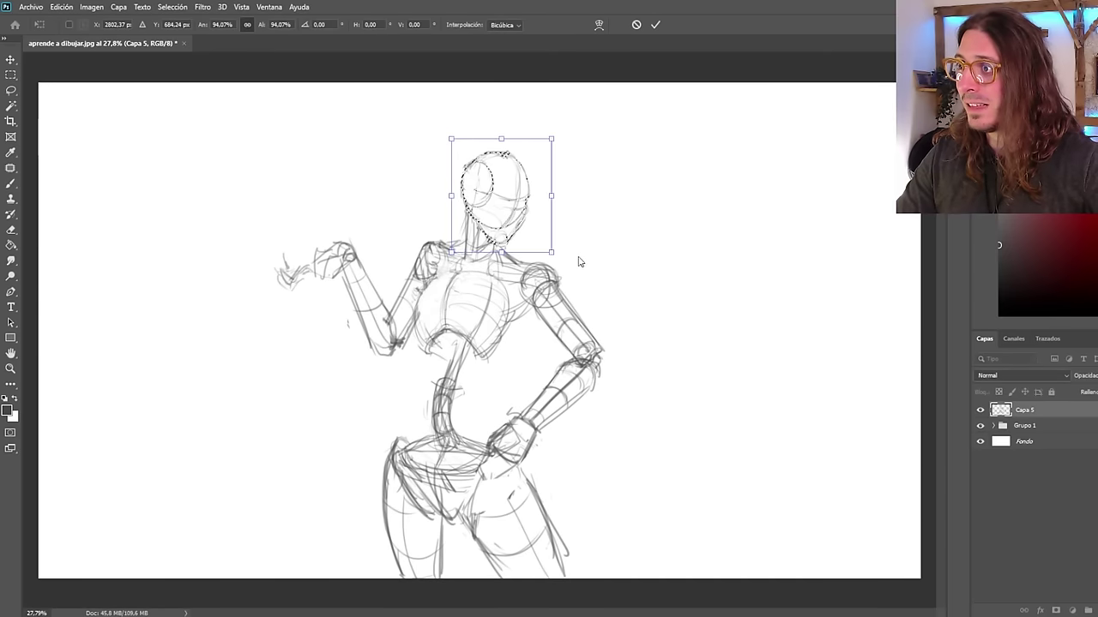
Rotate the head to about -9.3° and shift it slightly up, checking its size against the whole figure.
{"action": "left_click_drag", "start_coordinate": [579, 261], "coordinate": [594, 247]}
{"action": "left_click_drag", "start_coordinate": [498, 211], "coordinate": [497, 210]}
{"action": "scroll", "coordinate": [486, 307], "scroll_direction": "down", "scroll_amount": 2}
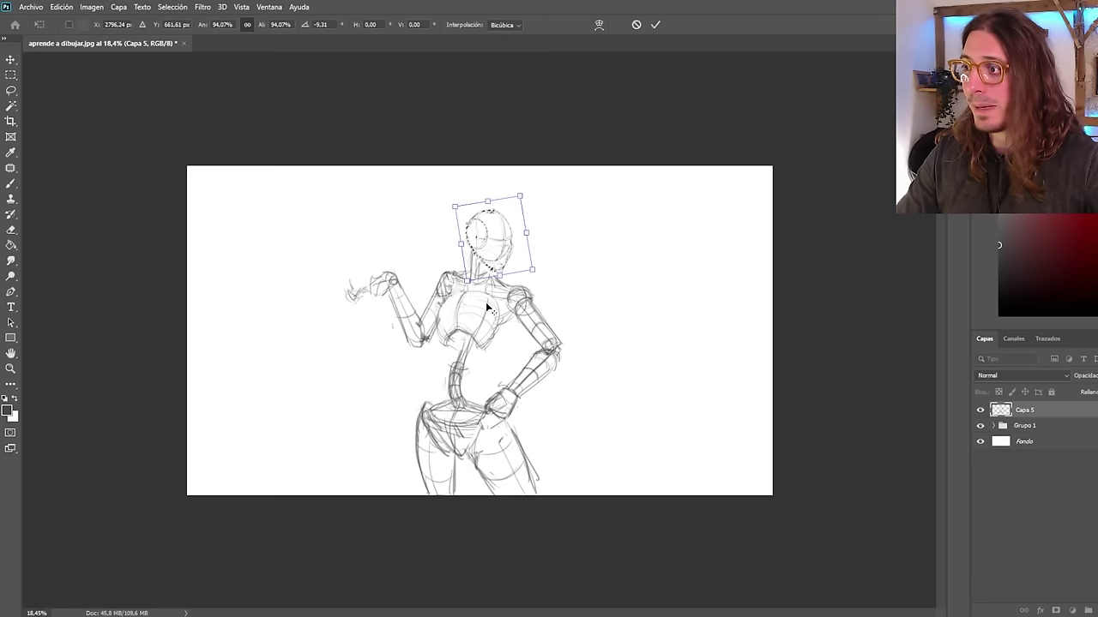
{"action": "scroll", "coordinate": [487, 307], "scroll_direction": "down", "scroll_amount": 1}
{"action": "scroll", "coordinate": [478, 297], "scroll_direction": "up", "scroll_amount": 2}
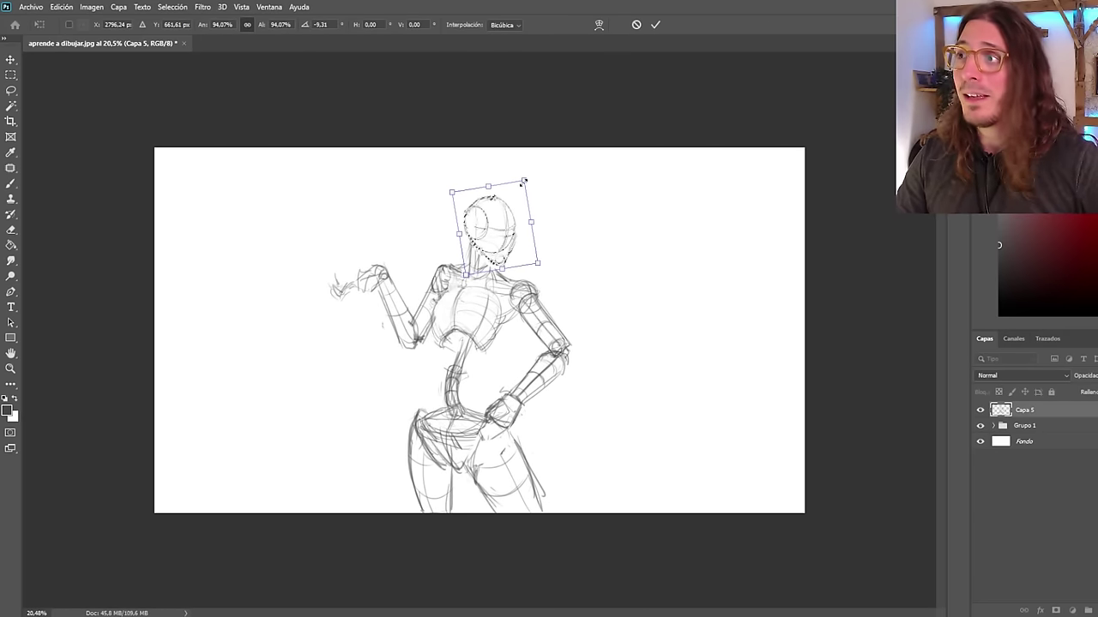
{"action": "scroll", "coordinate": [493, 264], "scroll_direction": "up", "scroll_amount": 2}
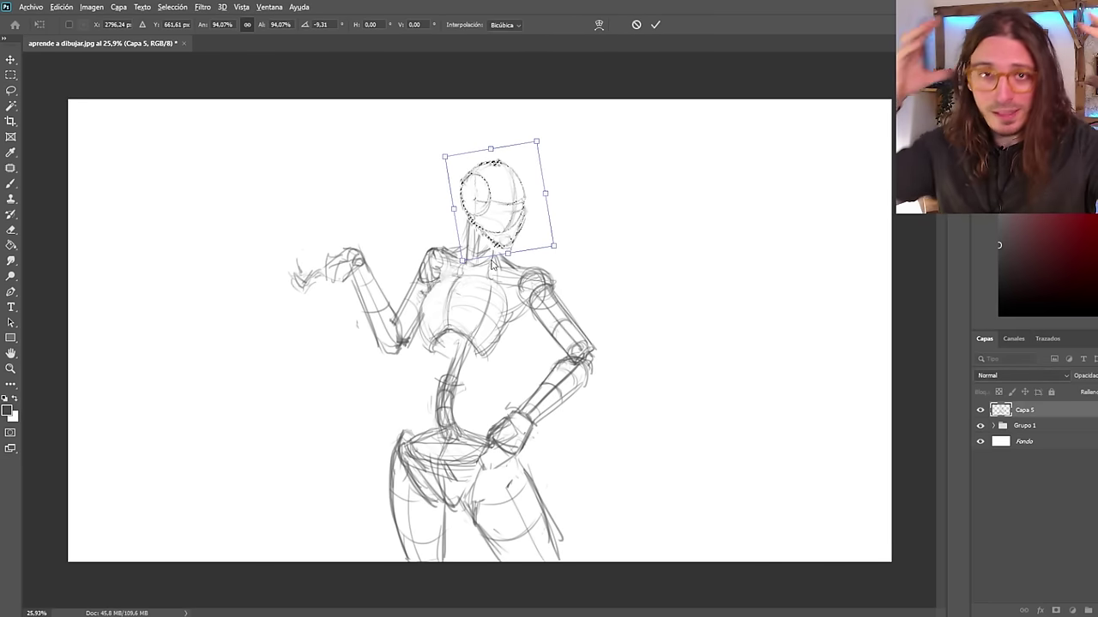
{"action": "scroll", "coordinate": [496, 249], "scroll_direction": "down", "scroll_amount": 2}
{"action": "scroll", "coordinate": [498, 230], "scroll_direction": "up", "scroll_amount": 2}
{"action": "scroll", "coordinate": [498, 229], "scroll_direction": "down", "scroll_amount": 1}
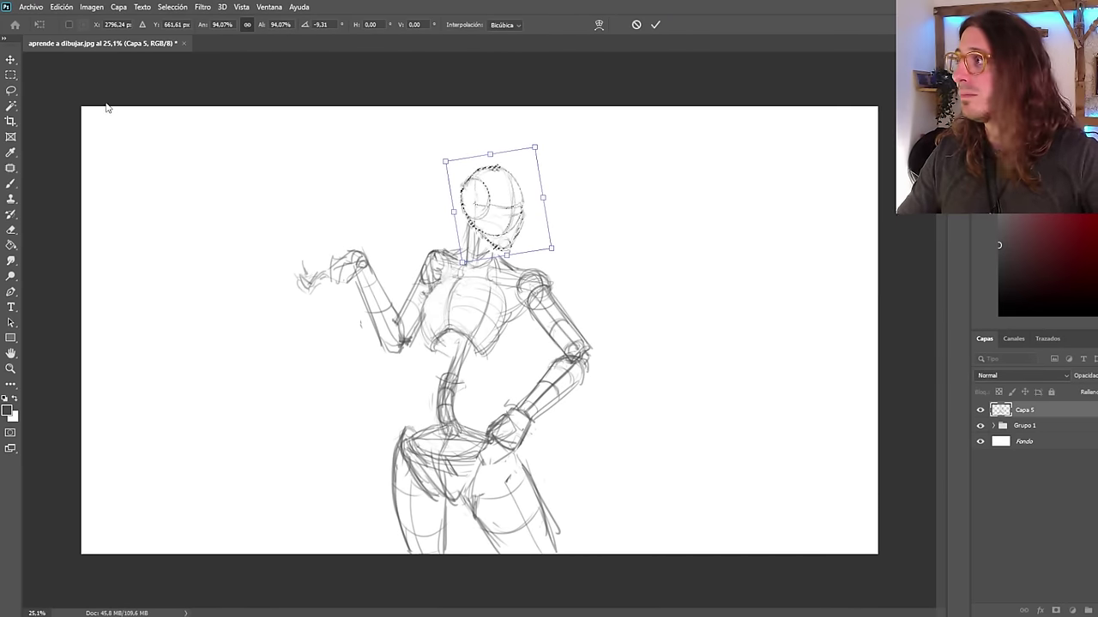
Reposition the head on the neck, scale it to about 101% and rotate it to about -14.4°, then apply the transform and deselect.
{"action": "left_click_drag", "start_coordinate": [535, 146], "coordinate": [564, 134]}
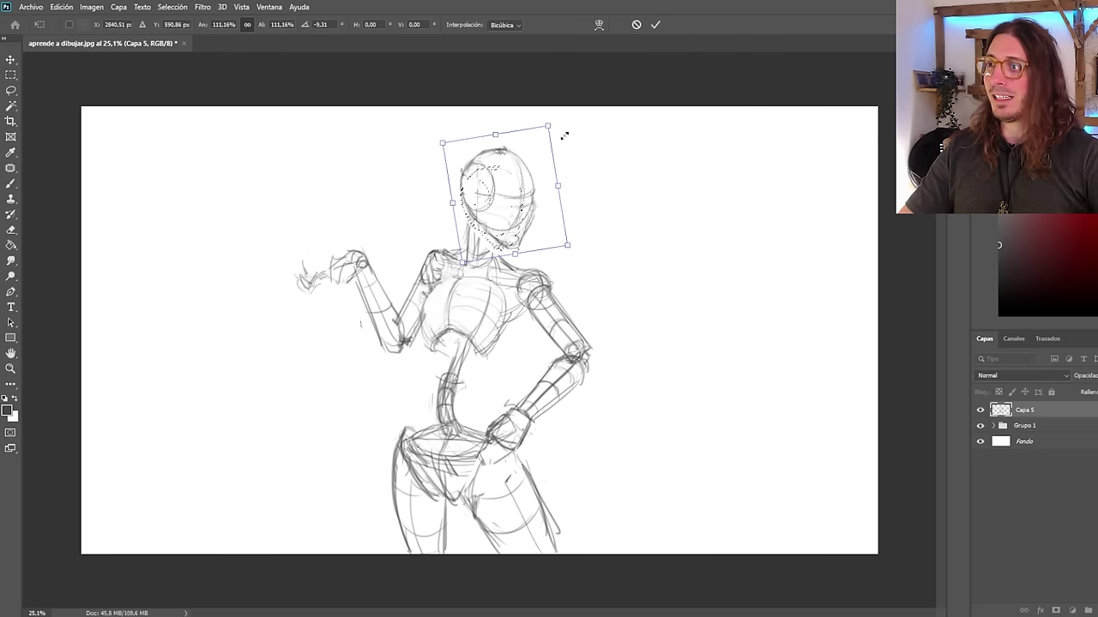
{"action": "left_click_drag", "start_coordinate": [522, 180], "coordinate": [517, 186]}
{"action": "left_click_drag", "start_coordinate": [534, 293], "coordinate": [485, 337]}
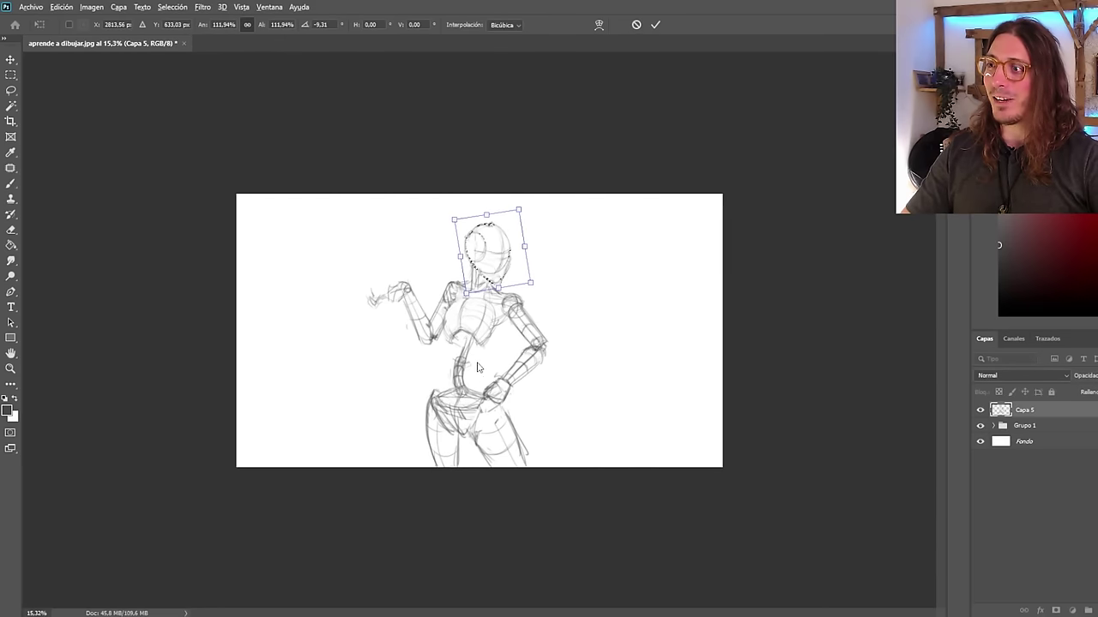
{"action": "scroll", "coordinate": [487, 287], "scroll_direction": "up", "scroll_amount": 3}
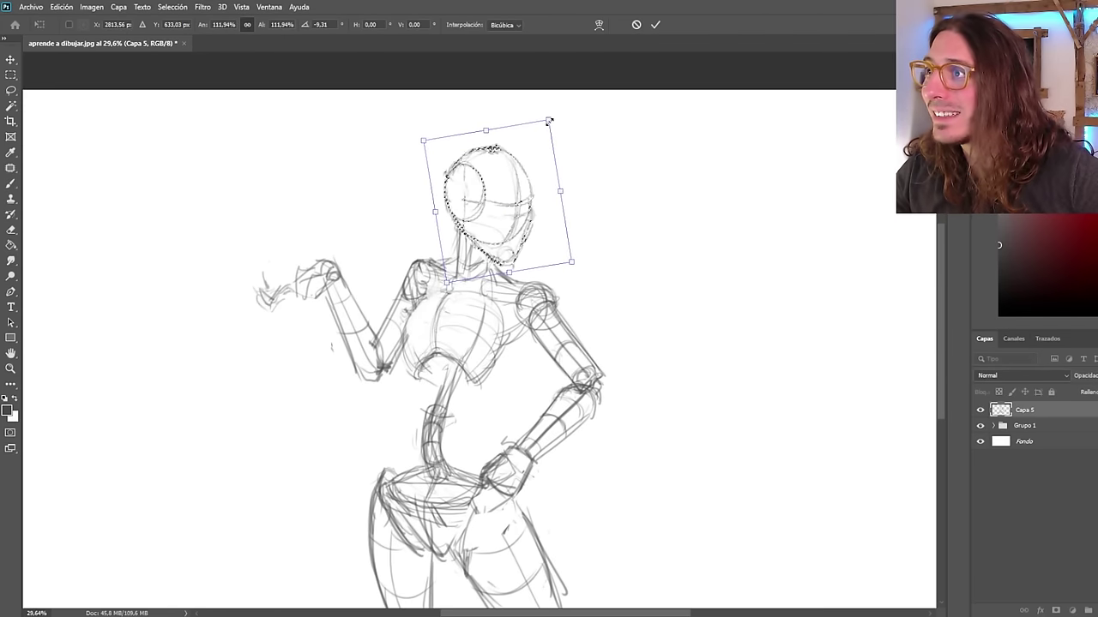
{"action": "left_click_drag", "start_coordinate": [548, 121], "coordinate": [537, 135]}
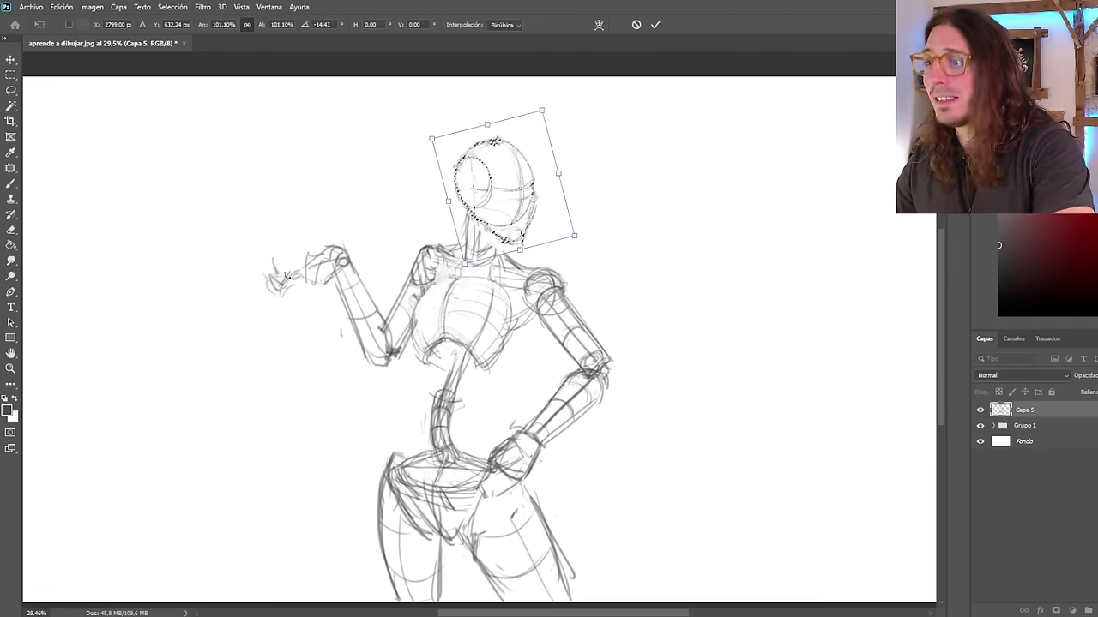
{"action": "key", "text": "Return"}
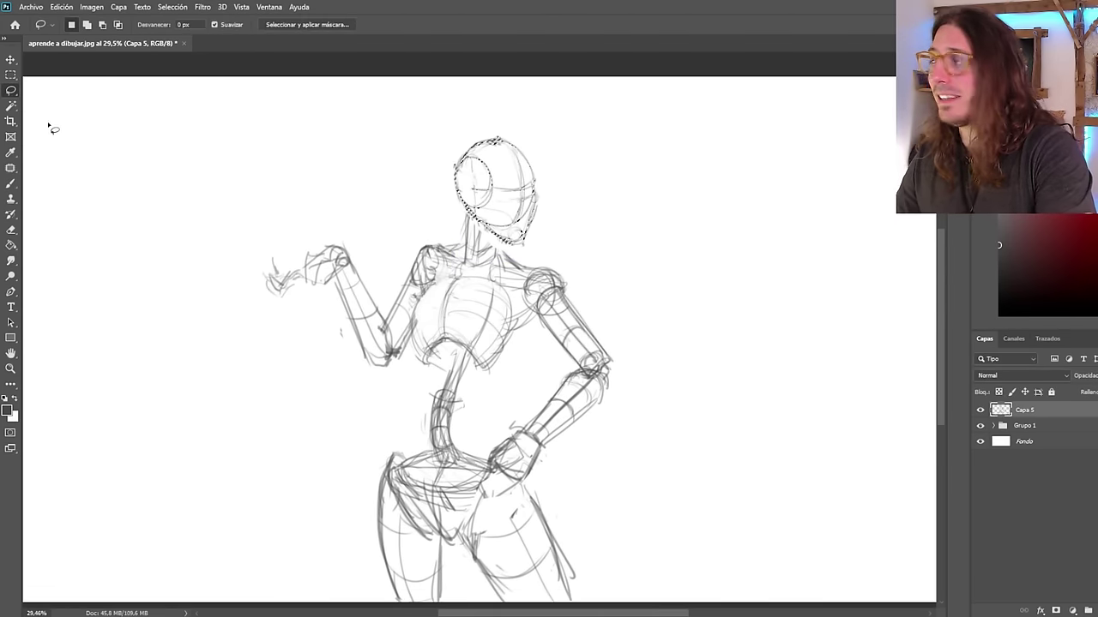
{"action": "left_click", "coordinate": [61, 146]}
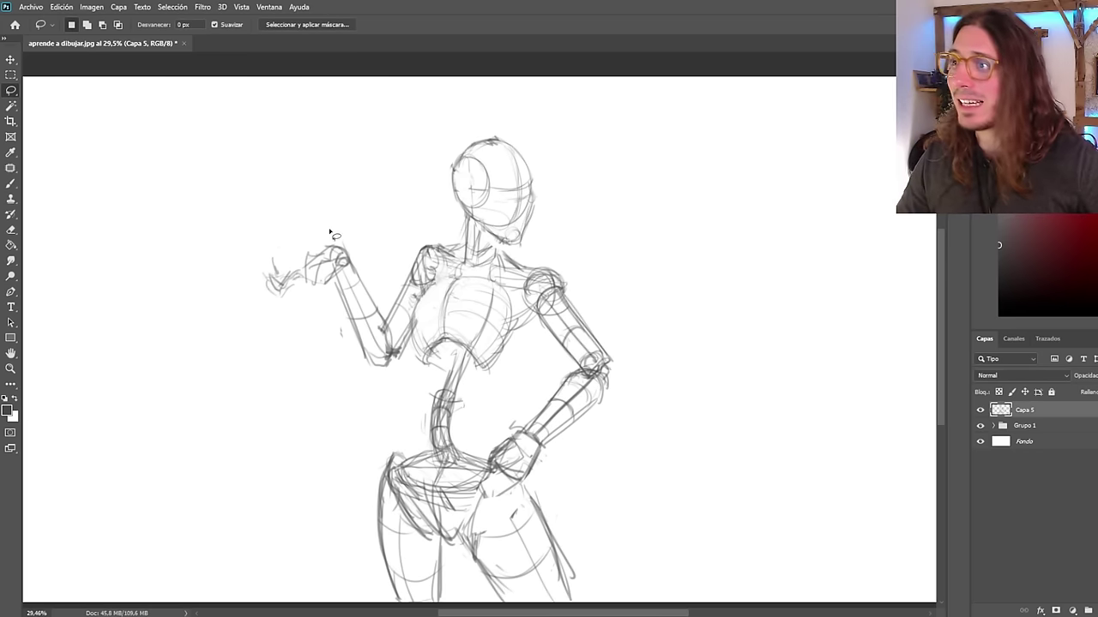
Examine the figure at several magnifications, comparing the adjusted head with the torso, arms and hips.
{"action": "scroll", "coordinate": [314, 237], "scroll_direction": "down", "scroll_amount": 4}
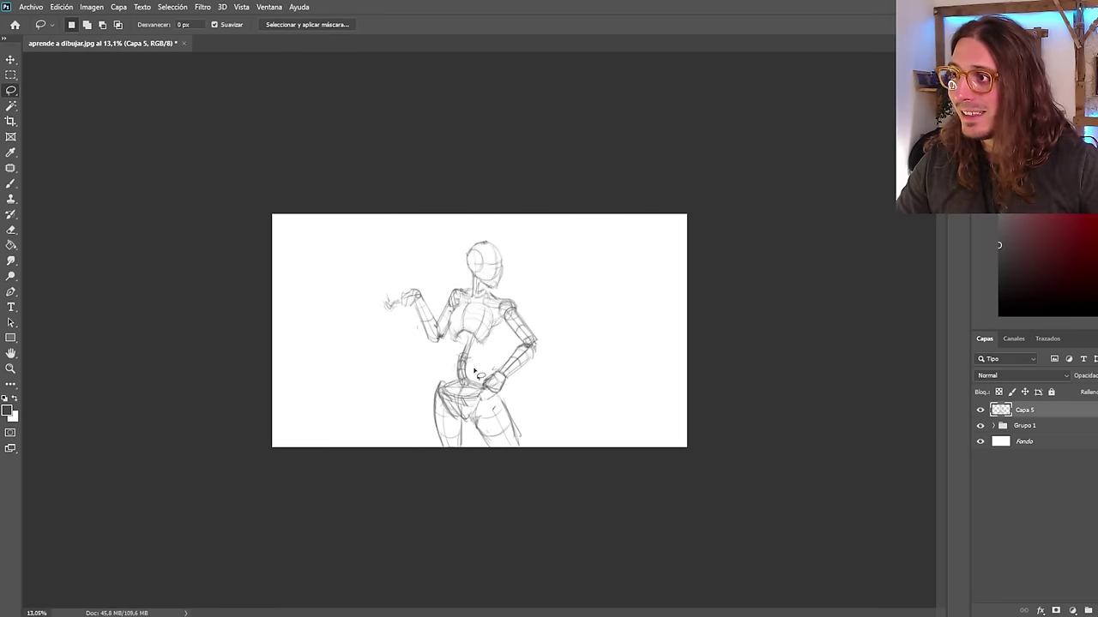
{"action": "scroll", "coordinate": [484, 367], "scroll_direction": "up", "scroll_amount": 2}
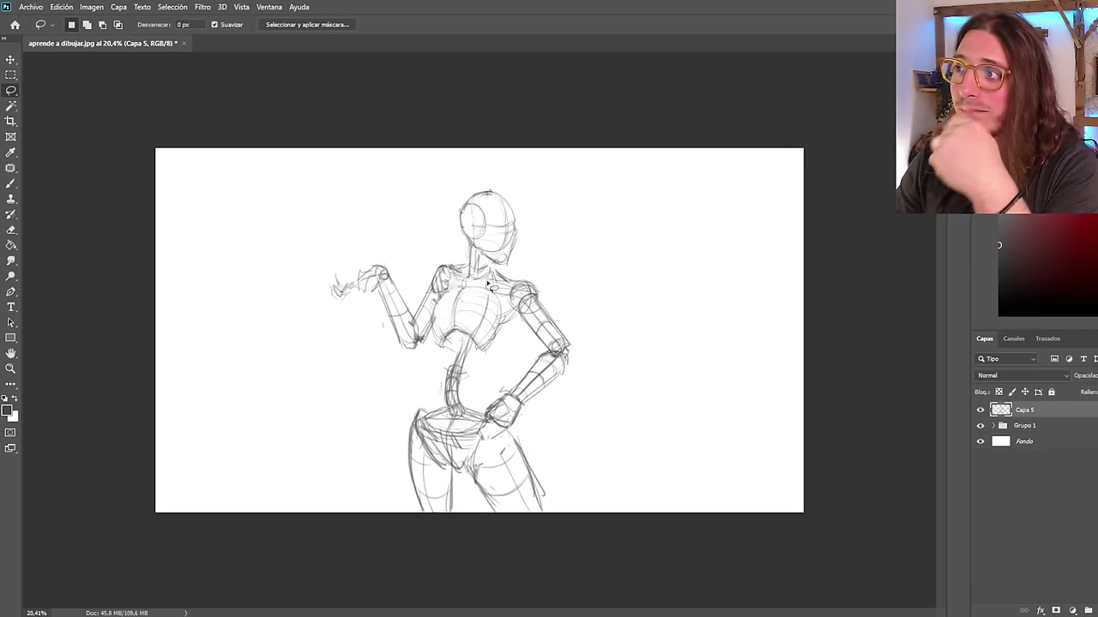
{"action": "scroll", "coordinate": [444, 269], "scroll_direction": "up", "scroll_amount": 1}
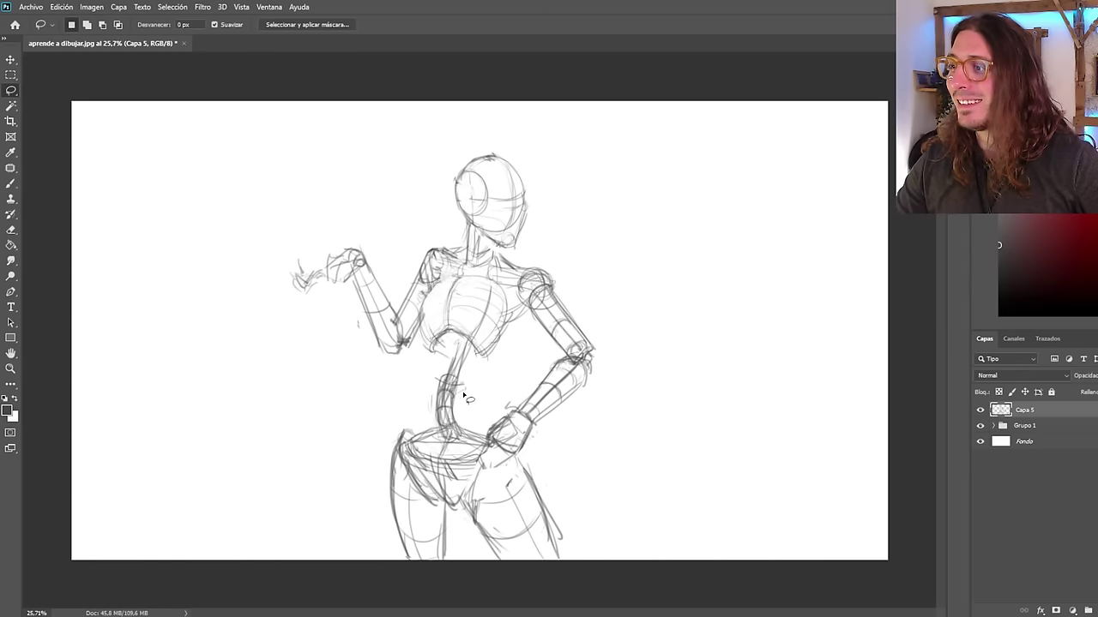
{"action": "scroll", "coordinate": [514, 334], "scroll_direction": "up", "scroll_amount": 1}
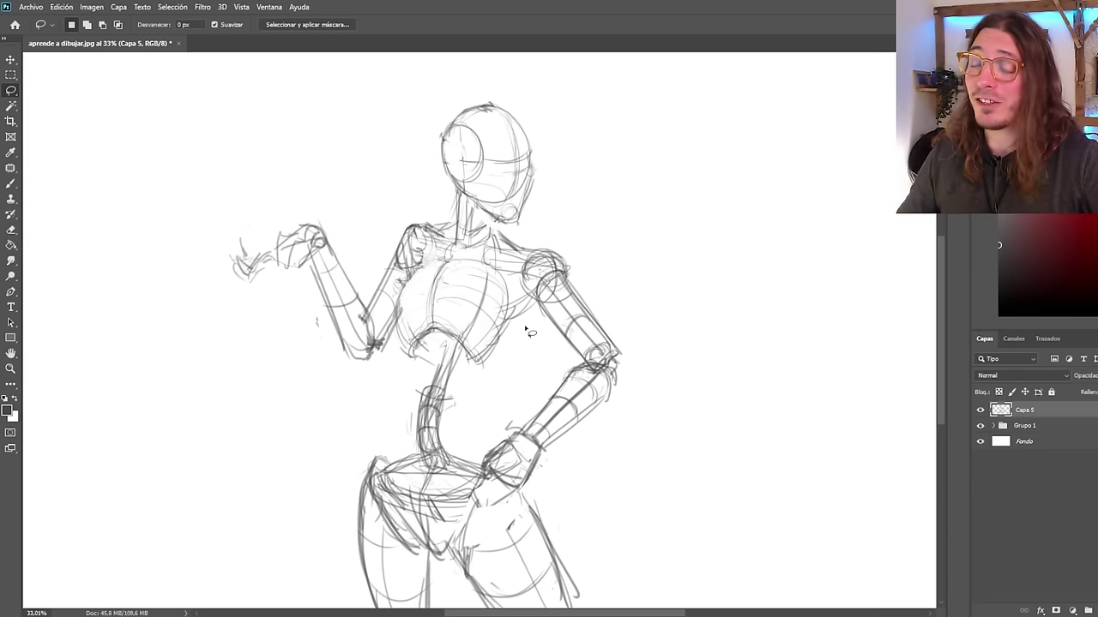
{"action": "scroll", "coordinate": [435, 313], "scroll_direction": "down", "scroll_amount": 2}
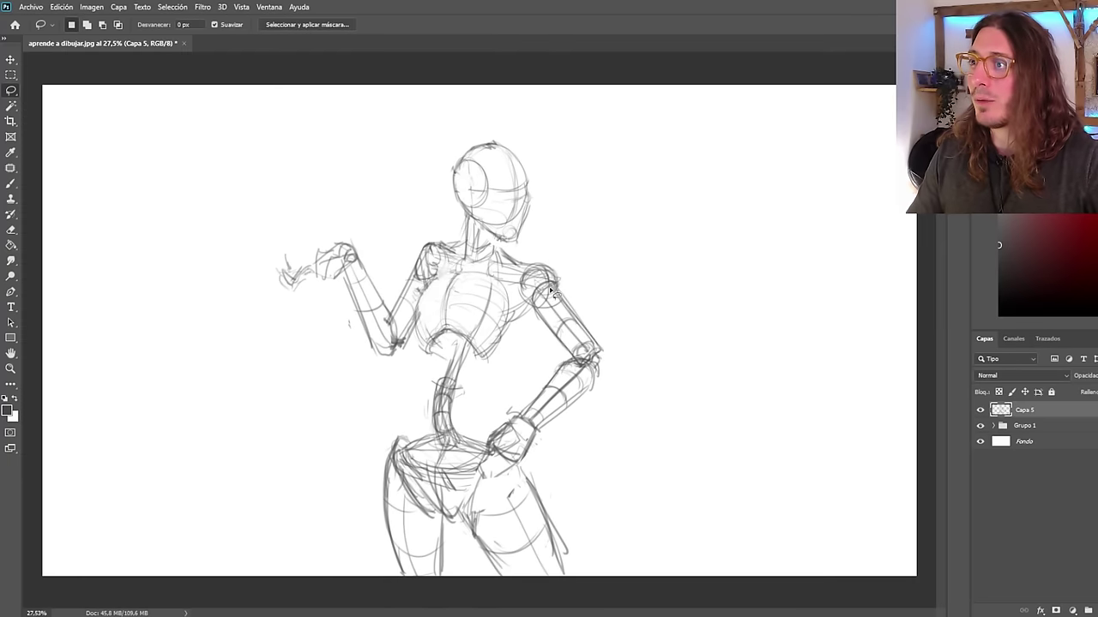
{"action": "scroll", "coordinate": [592, 284], "scroll_direction": "up", "scroll_amount": 1}
{"action": "left_click", "coordinate": [10, 183]}
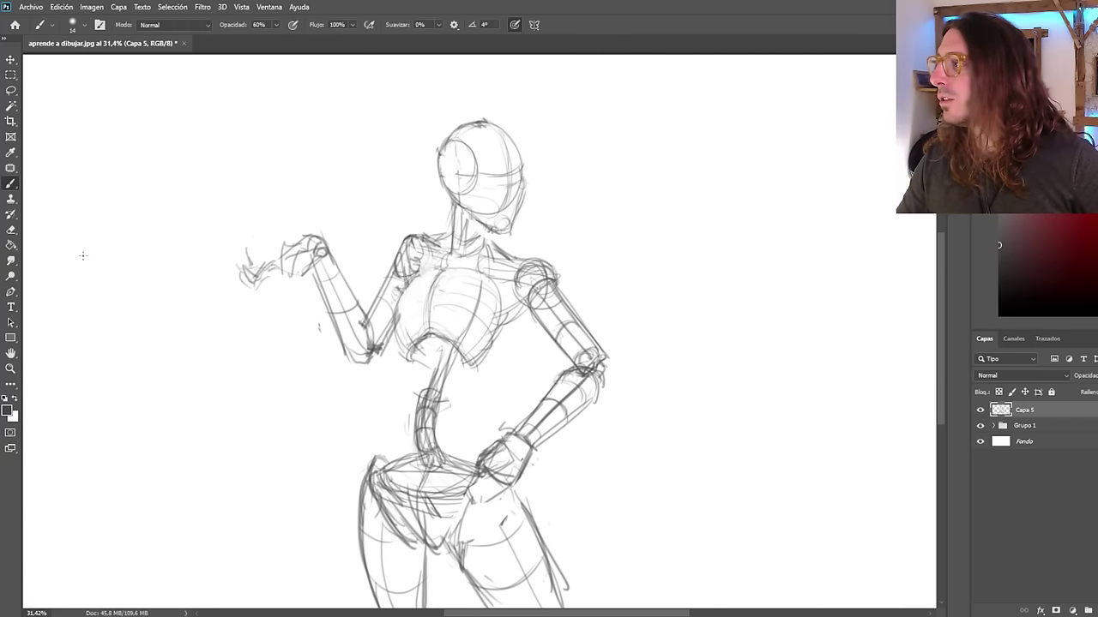
{"action": "scroll", "coordinate": [434, 247], "scroll_direction": "up", "scroll_amount": 1}
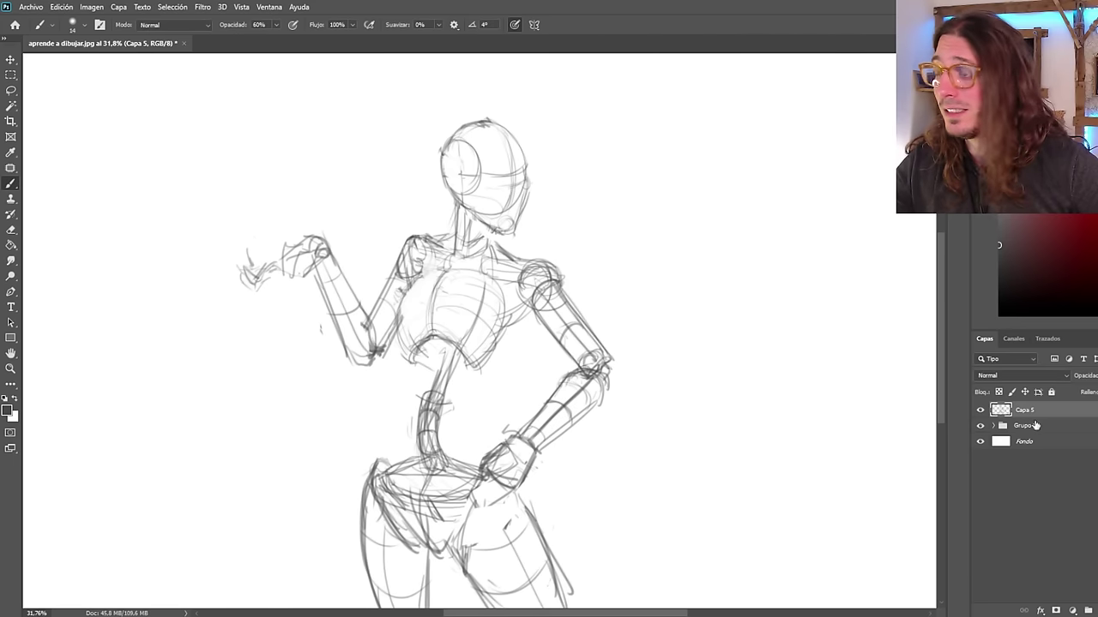
{"action": "scroll", "coordinate": [285, 262], "scroll_direction": "down", "scroll_amount": 2}
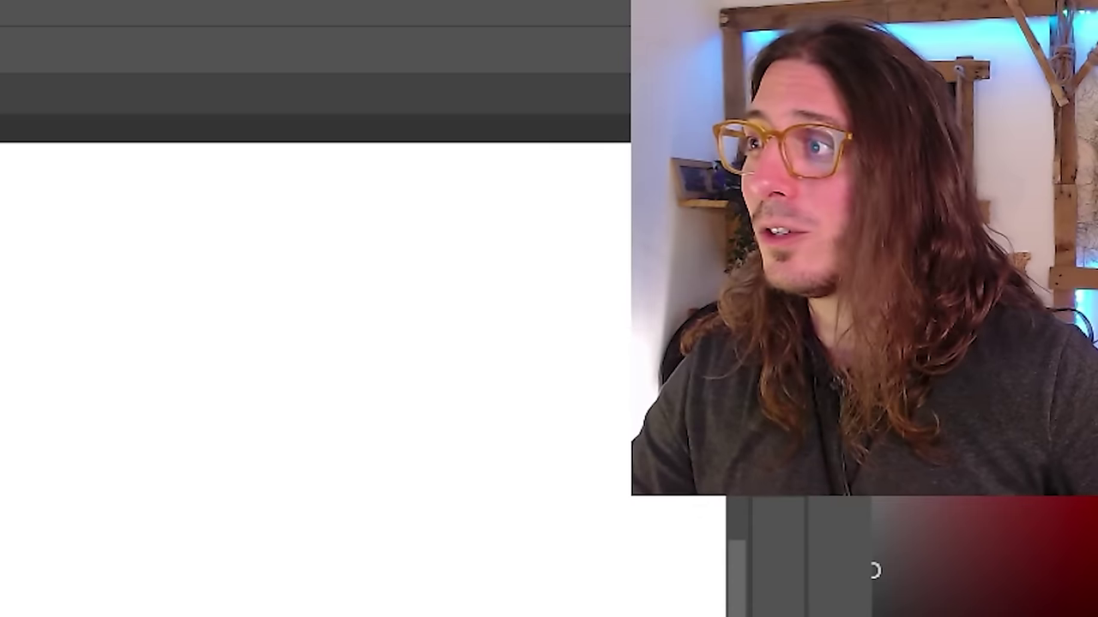
Add an empty layer above the volume sketch, fade the Capa 5 sketch to a faint guide, and make the new layer active.
{"action": "scroll", "coordinate": [361, 369], "scroll_direction": "down", "scroll_amount": 1}
{"action": "scroll", "coordinate": [360, 369], "scroll_direction": "up", "scroll_amount": 2}
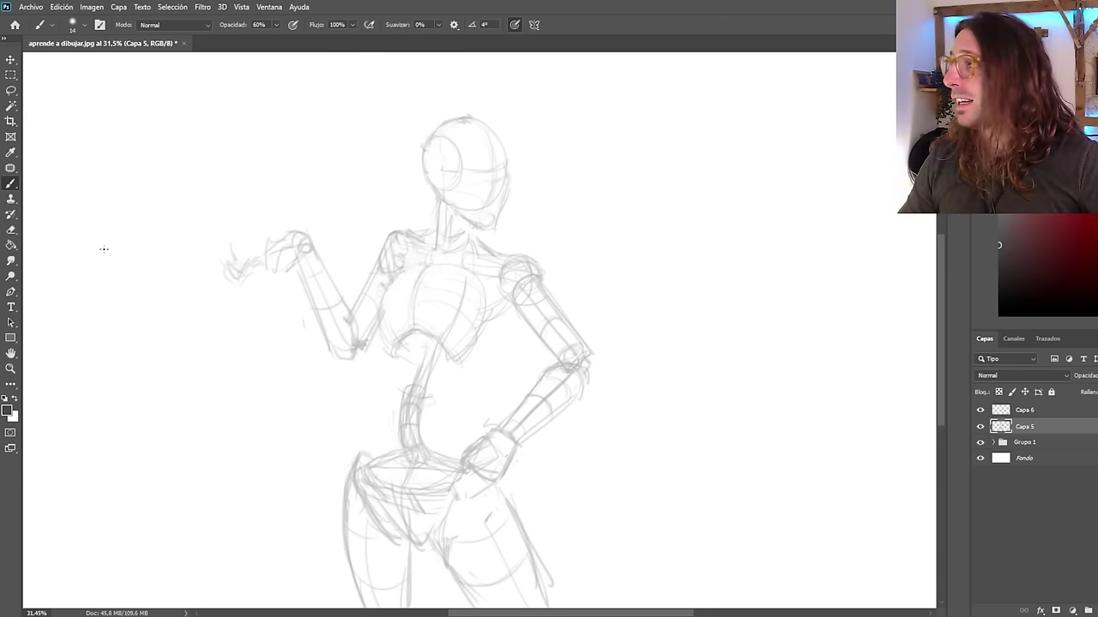
{"action": "scroll", "coordinate": [429, 258], "scroll_direction": "up", "scroll_amount": 5}
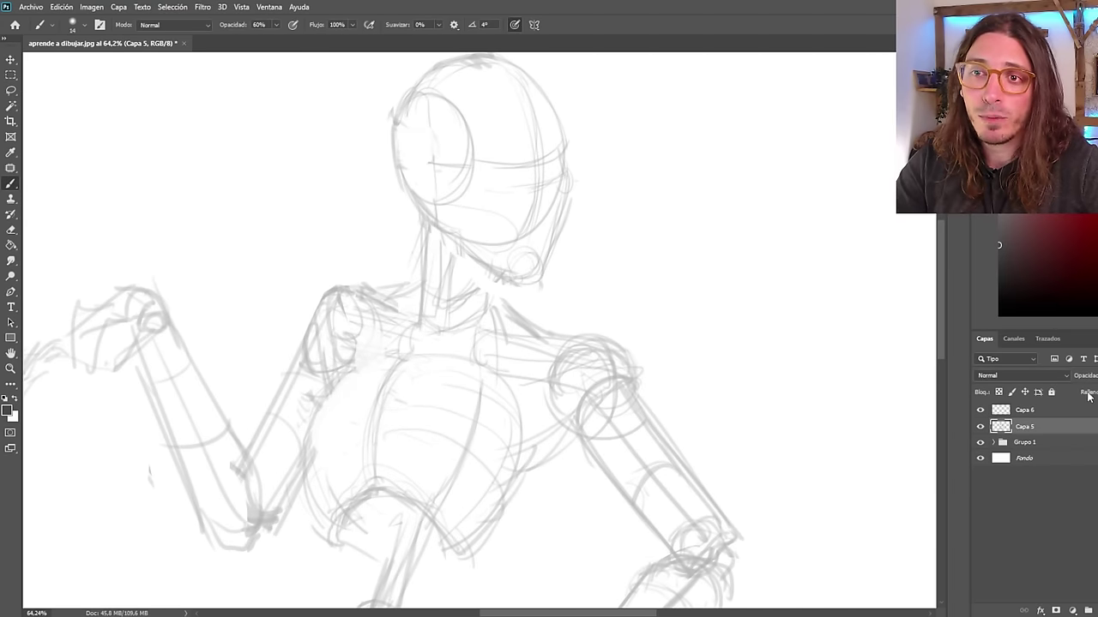
{"action": "left_click_drag", "start_coordinate": [1091, 397], "coordinate": [1085, 397]}
{"action": "left_click", "coordinate": [1024, 410]}
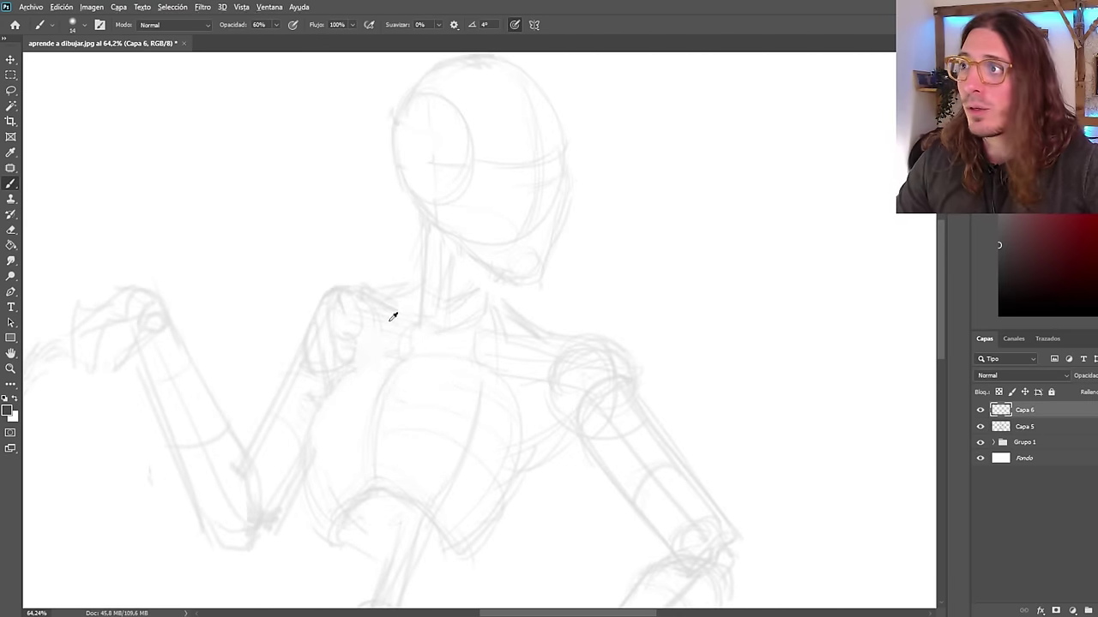
Test a Brush stroke down the face, undo it, and reduce the brush size to 3 px for finer linework.
{"action": "scroll", "coordinate": [388, 321], "scroll_direction": "down", "scroll_amount": 2}
{"action": "scroll", "coordinate": [581, 120], "scroll_direction": "up", "scroll_amount": 7}
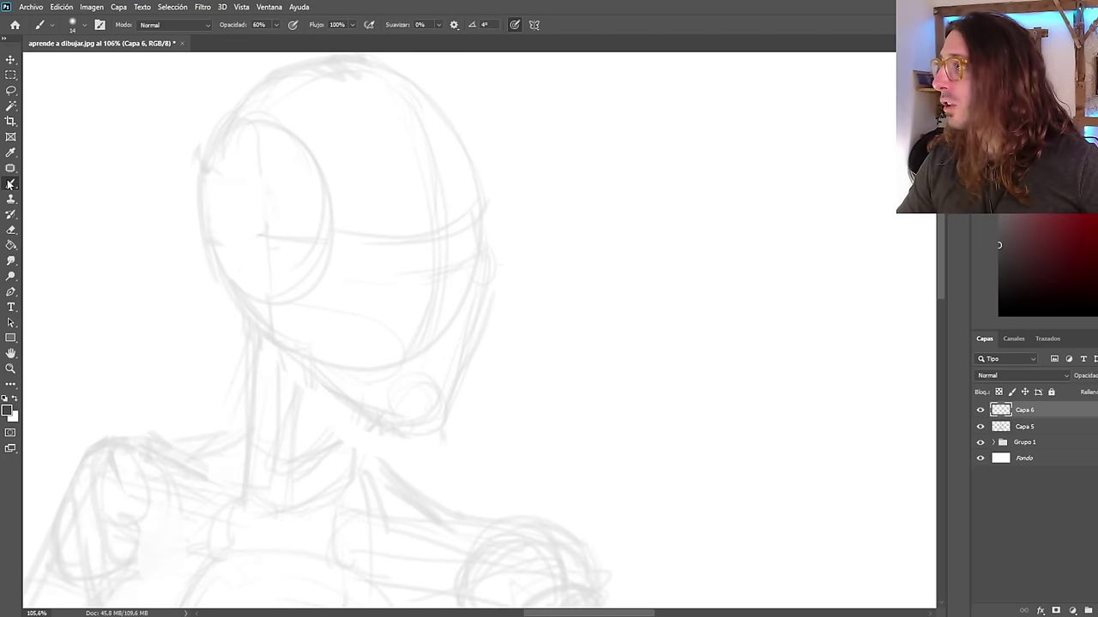
{"action": "left_click", "coordinate": [10, 184]}
{"action": "left_click_drag", "start_coordinate": [443, 247], "coordinate": [432, 360]}
{"action": "key", "text": "ctrl+z"}
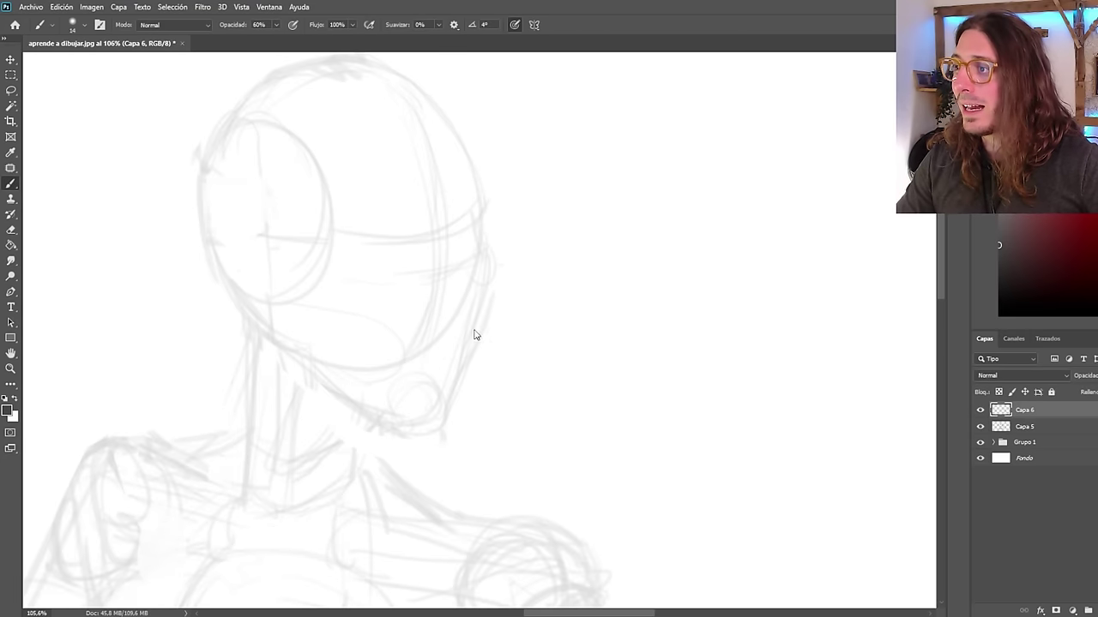
{"action": "key", "text": "bracketleft"}
{"action": "key", "text": "bracketleft"}
{"action": "key", "text": "bracketleft"}
Try short thin strokes along the face's centre line on the new layer and undo them.
{"action": "left_click_drag", "start_coordinate": [429, 257], "coordinate": [422, 360]}
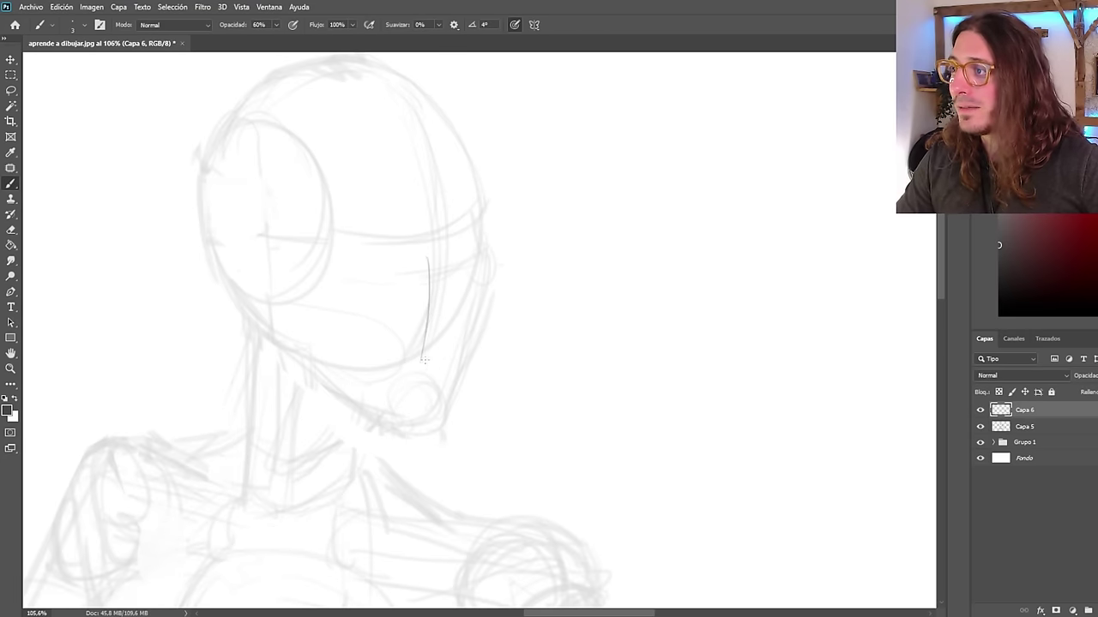
{"action": "key", "text": "ctrl+z"}
{"action": "left_click_drag", "start_coordinate": [449, 273], "coordinate": [437, 319]}
{"action": "scroll", "coordinate": [432, 265], "scroll_direction": "down", "scroll_amount": 3}
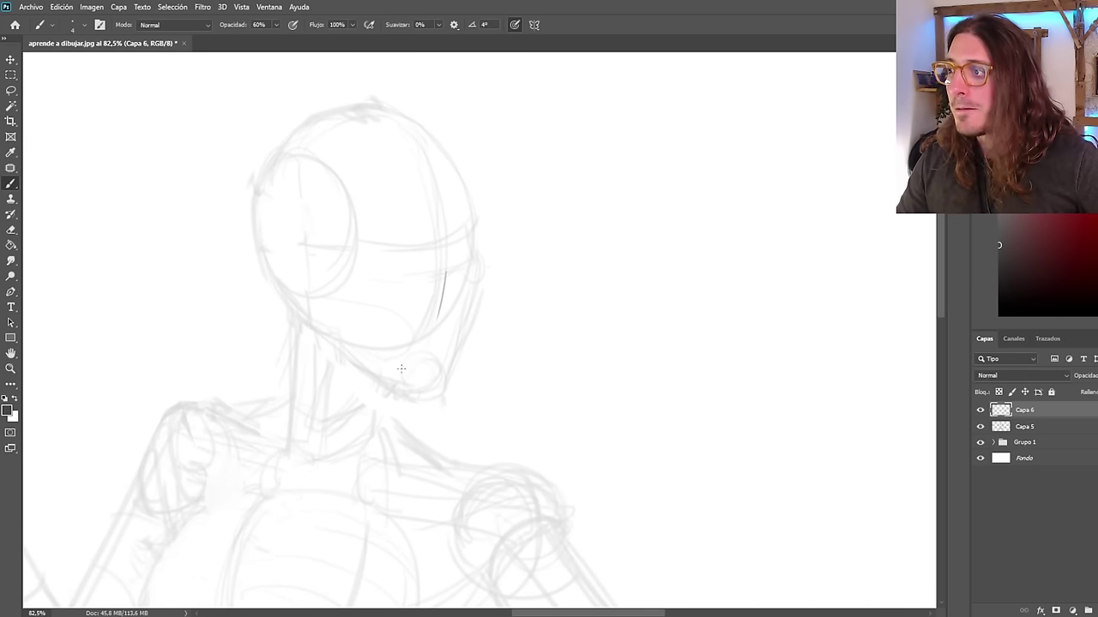
{"action": "key", "text": "ctrl+z"}
{"action": "scroll", "coordinate": [403, 374], "scroll_direction": "down", "scroll_amount": 5}
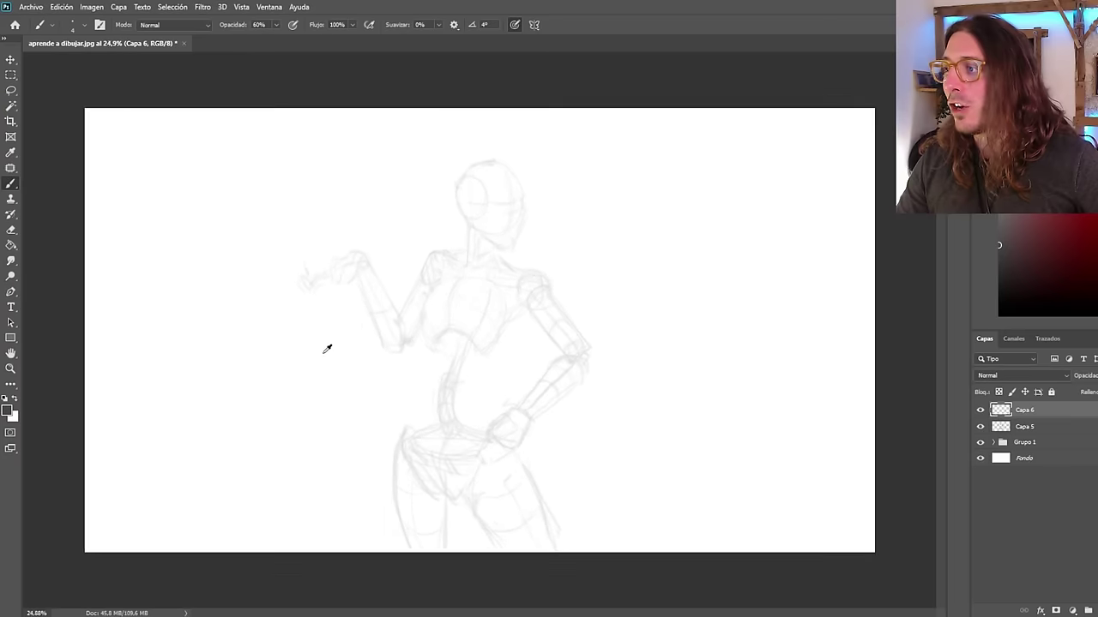
{"action": "scroll", "coordinate": [395, 314], "scroll_direction": "up", "scroll_amount": 2}
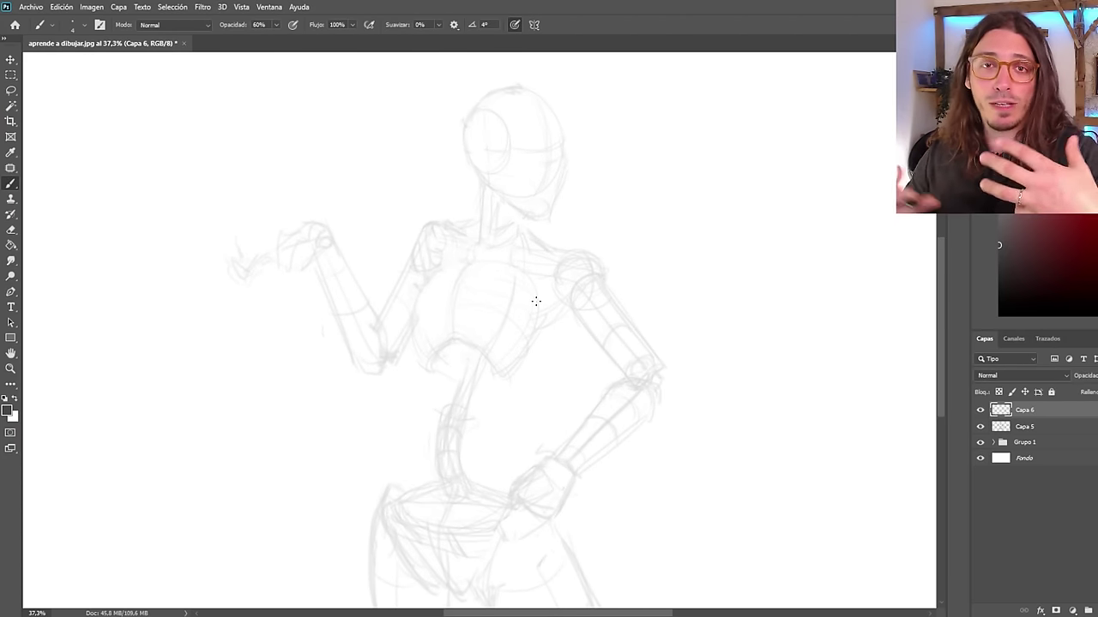
Examine the faded volume sketch at several magnifications, comparing the head, torso, arms and hips.
{"action": "scroll", "coordinate": [595, 341], "scroll_direction": "down", "scroll_amount": 1}
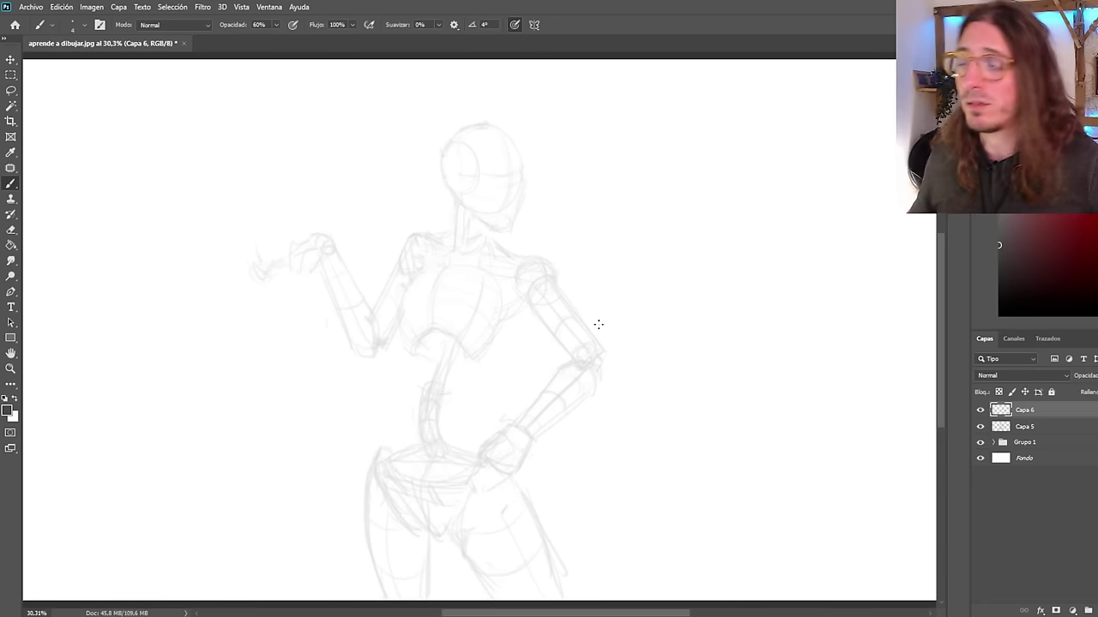
{"action": "scroll", "coordinate": [490, 291], "scroll_direction": "down", "scroll_amount": 1}
{"action": "scroll", "coordinate": [506, 307], "scroll_direction": "up", "scroll_amount": 1}
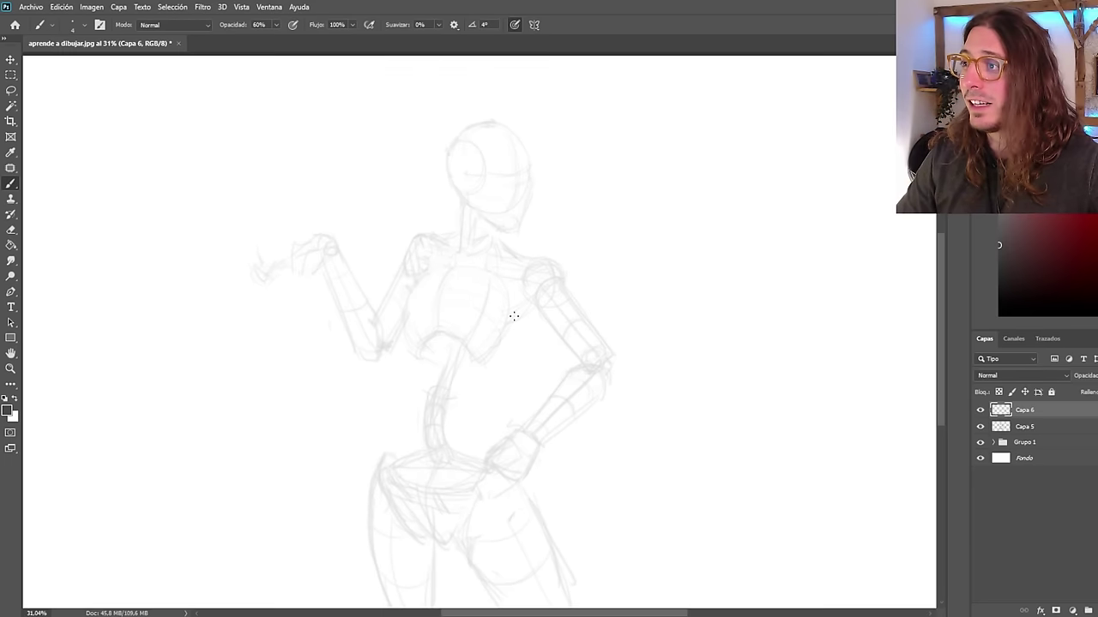
{"action": "scroll", "coordinate": [546, 213], "scroll_direction": "up", "scroll_amount": 1}
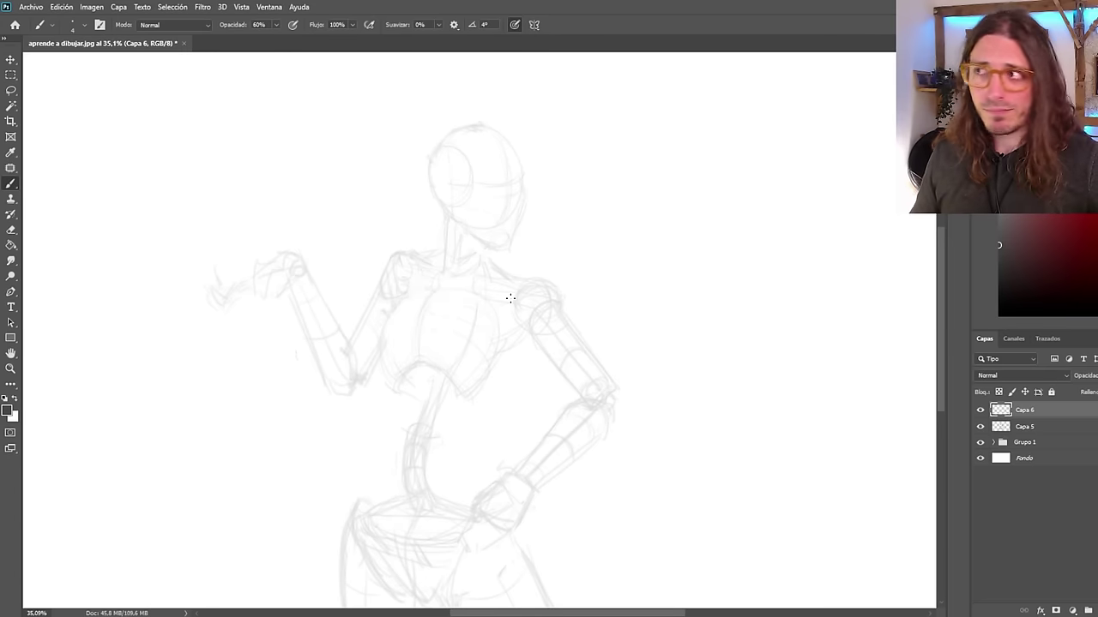
{"action": "scroll", "coordinate": [447, 333], "scroll_direction": "up", "scroll_amount": 1}
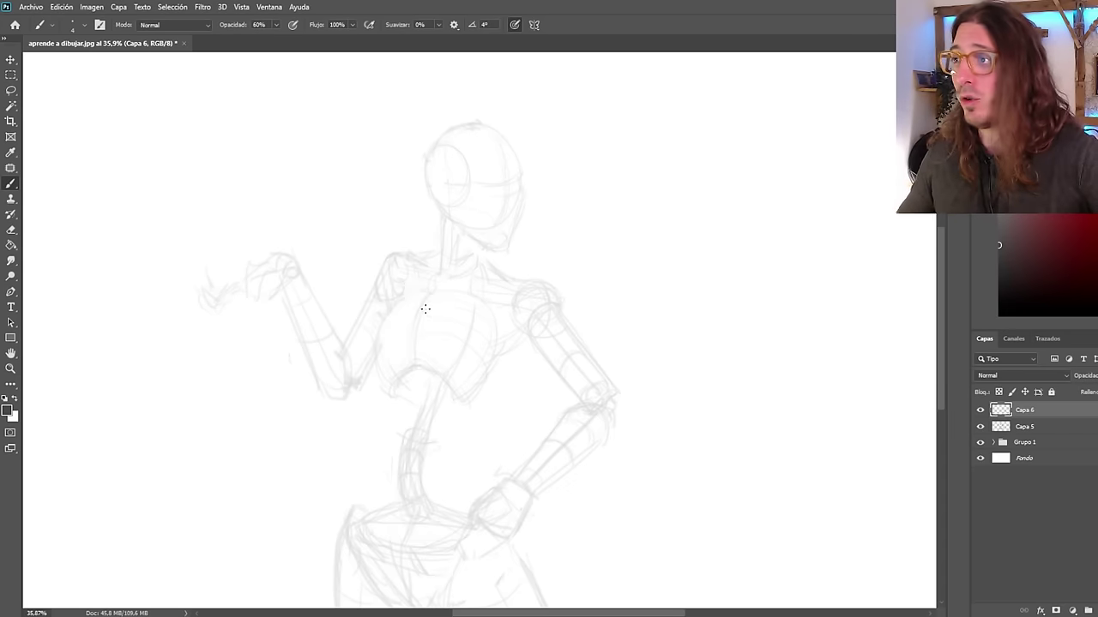
{"action": "scroll", "coordinate": [383, 220], "scroll_direction": "down", "scroll_amount": 3}
{"action": "scroll", "coordinate": [385, 224], "scroll_direction": "up", "scroll_amount": 3}
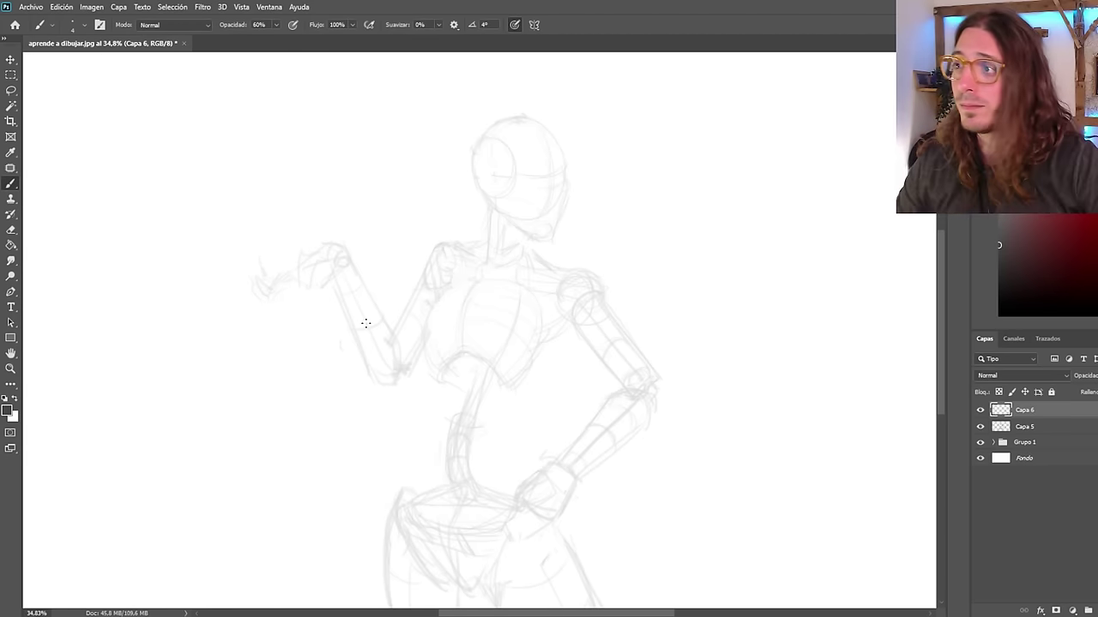
{"action": "scroll", "coordinate": [403, 330], "scroll_direction": "down", "scroll_amount": 3}
{"action": "scroll", "coordinate": [471, 354], "scroll_direction": "up", "scroll_amount": 1}
{"action": "scroll", "coordinate": [488, 320], "scroll_direction": "up", "scroll_amount": 2}
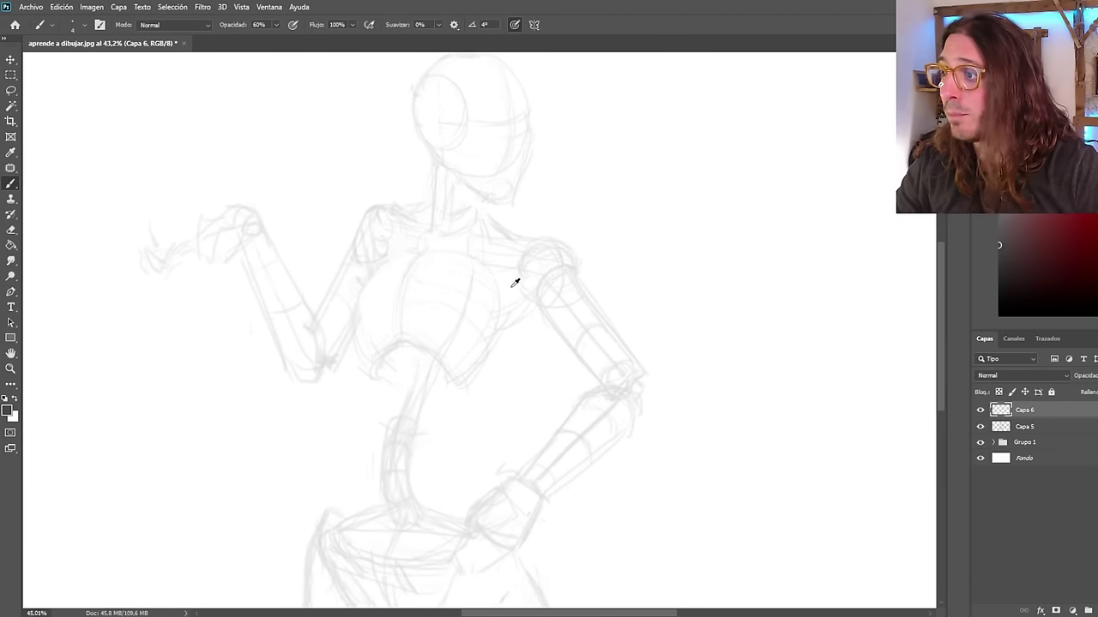
{"action": "scroll", "coordinate": [263, 274], "scroll_direction": "down", "scroll_amount": 3}
{"action": "scroll", "coordinate": [421, 310], "scroll_direction": "up", "scroll_amount": 1}
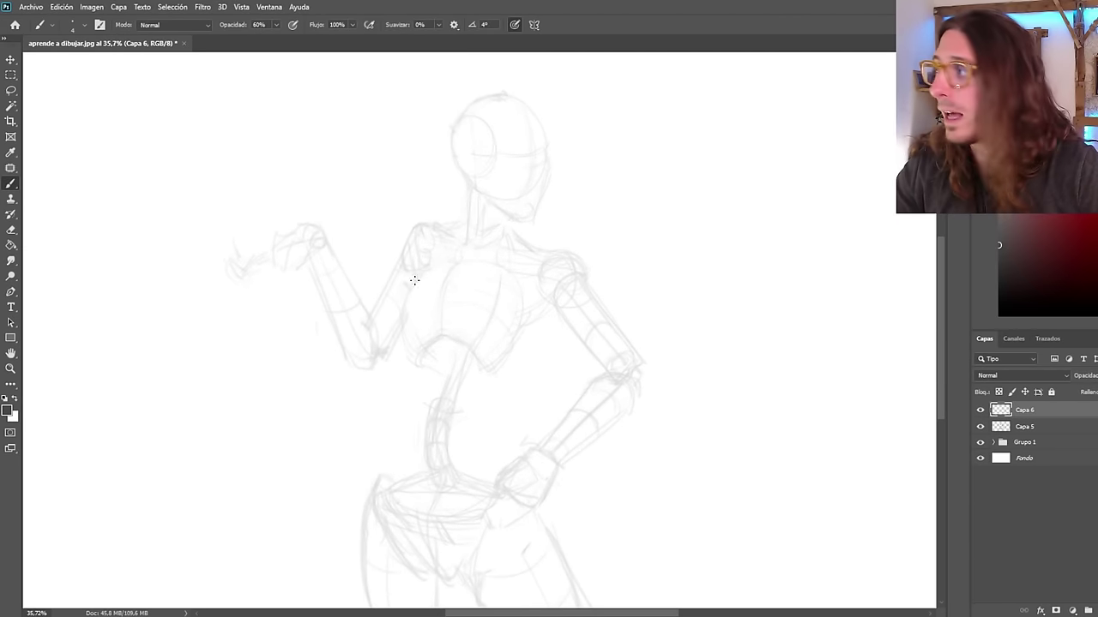
Set the brush size to 12 px, test a line from the neck to the shoulder of the raised arm, and undo it.
{"action": "scroll", "coordinate": [618, 248], "scroll_direction": "down", "scroll_amount": 1}
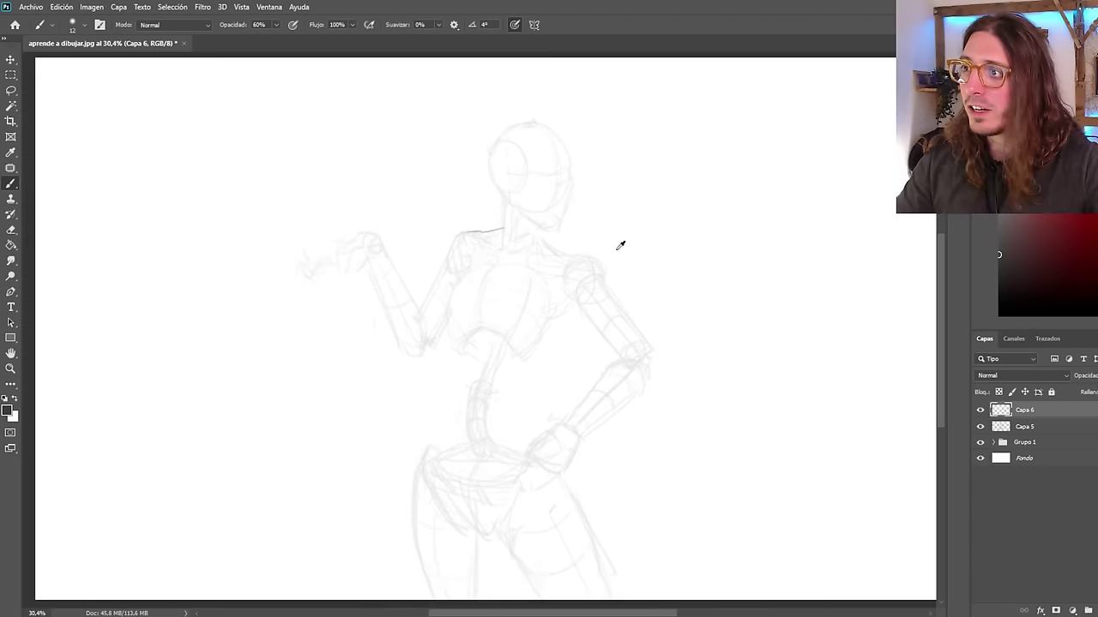
{"action": "scroll", "coordinate": [610, 251], "scroll_direction": "up", "scroll_amount": 1}
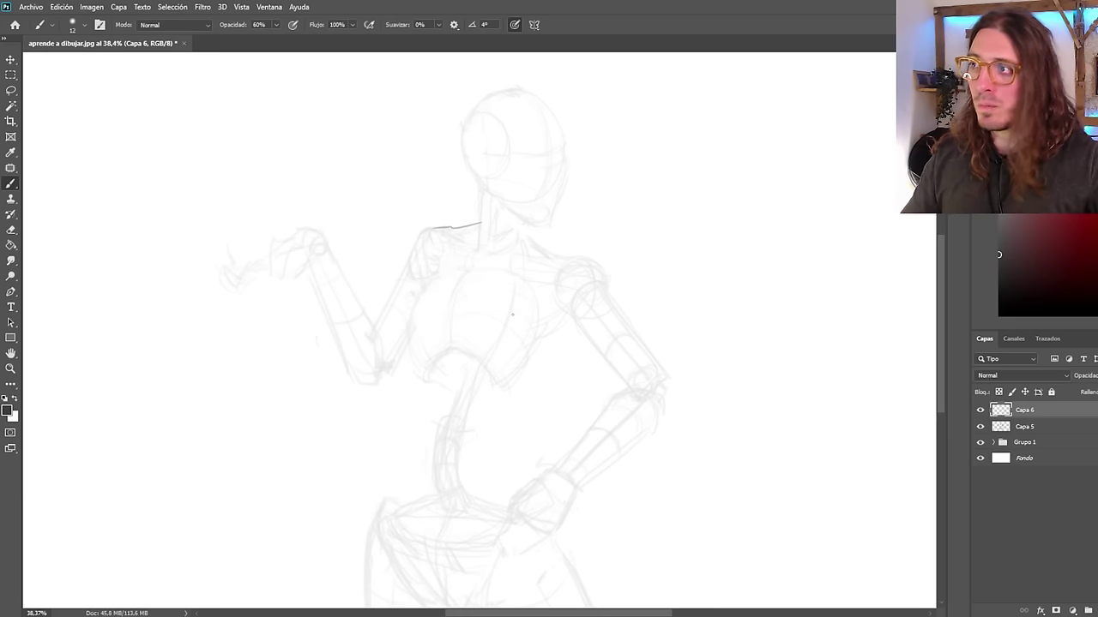
{"action": "key", "text": "ctrl+z"}
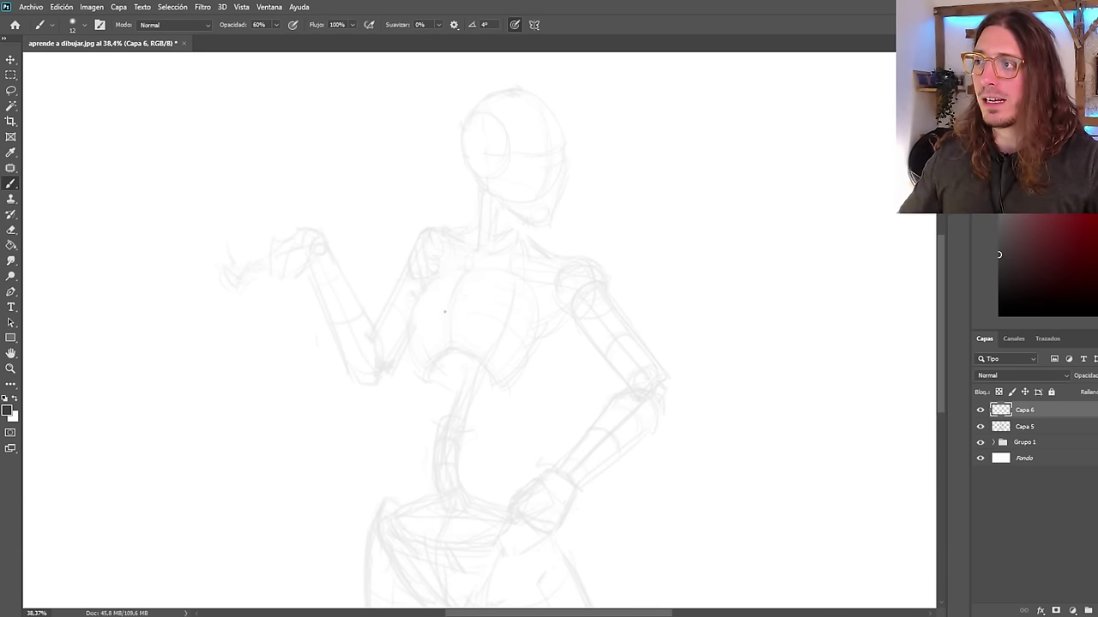
Try an outer deltoid contour over the shoulder of the hand-on-hip arm and undo the strokes.
{"action": "scroll", "coordinate": [468, 325], "scroll_direction": "down", "scroll_amount": 1}
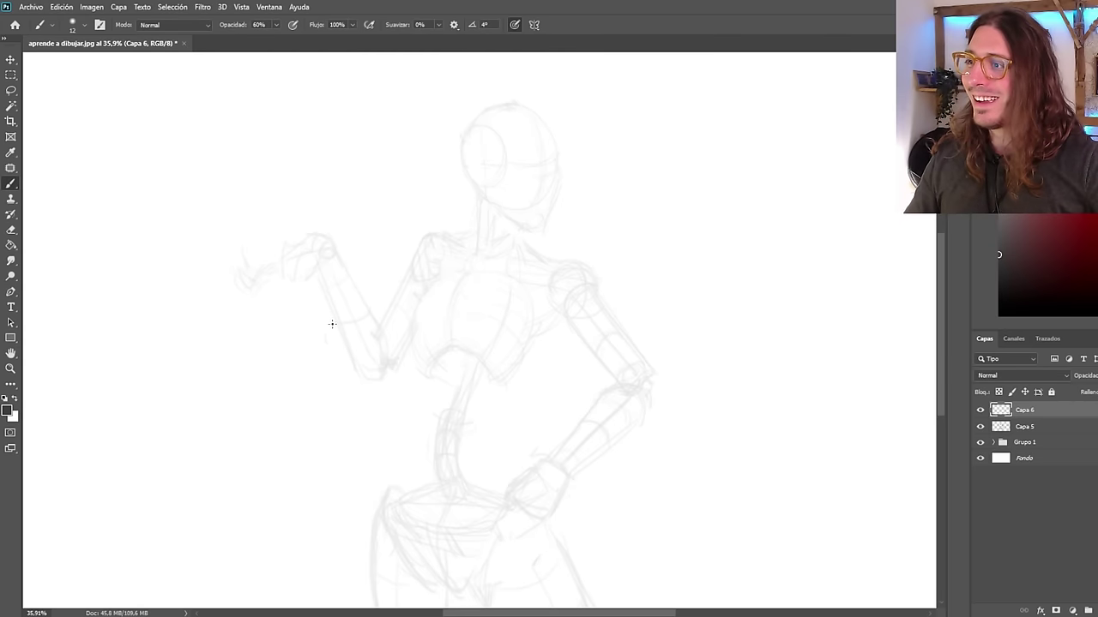
{"action": "scroll", "coordinate": [424, 372], "scroll_direction": "down", "scroll_amount": 2}
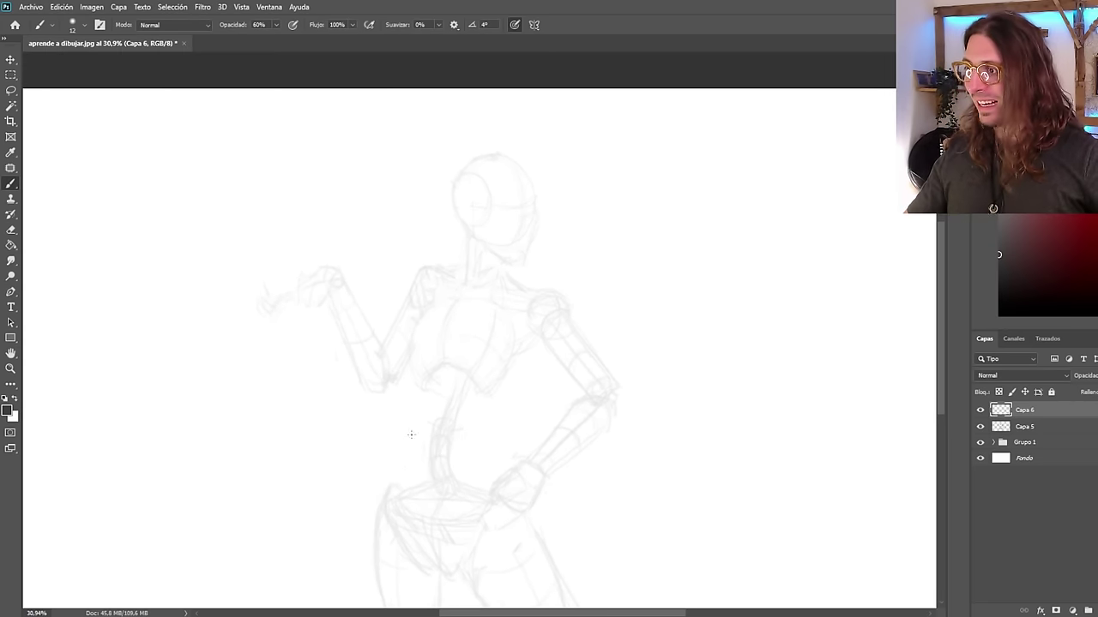
{"action": "scroll", "coordinate": [409, 439], "scroll_direction": "down", "scroll_amount": 2}
{"action": "scroll", "coordinate": [433, 390], "scroll_direction": "up", "scroll_amount": 1}
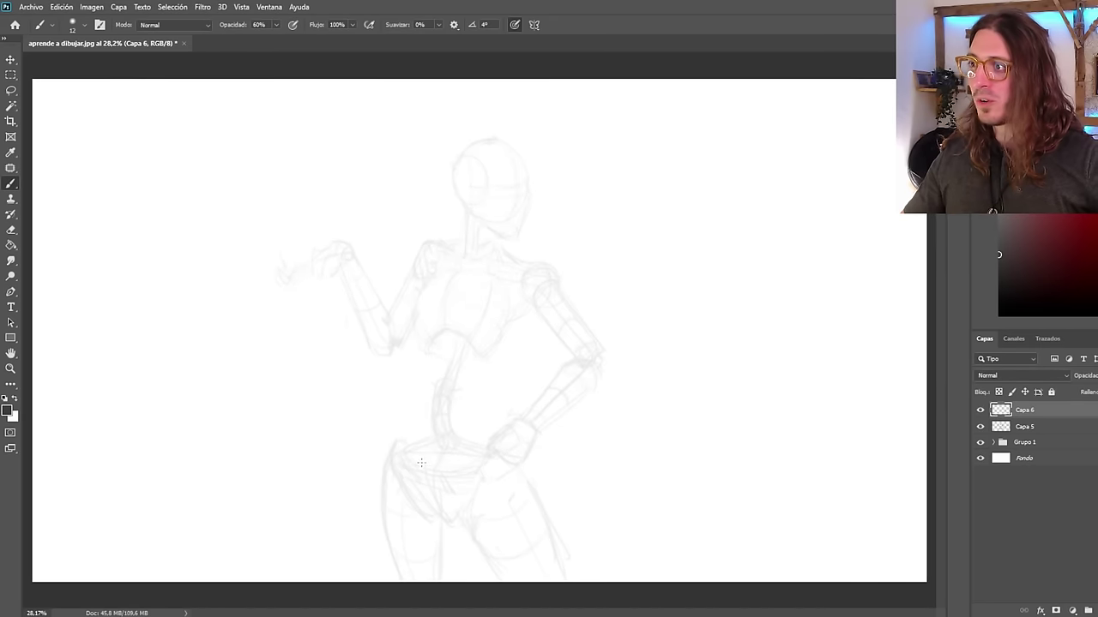
{"action": "scroll", "coordinate": [535, 284], "scroll_direction": "up", "scroll_amount": 2}
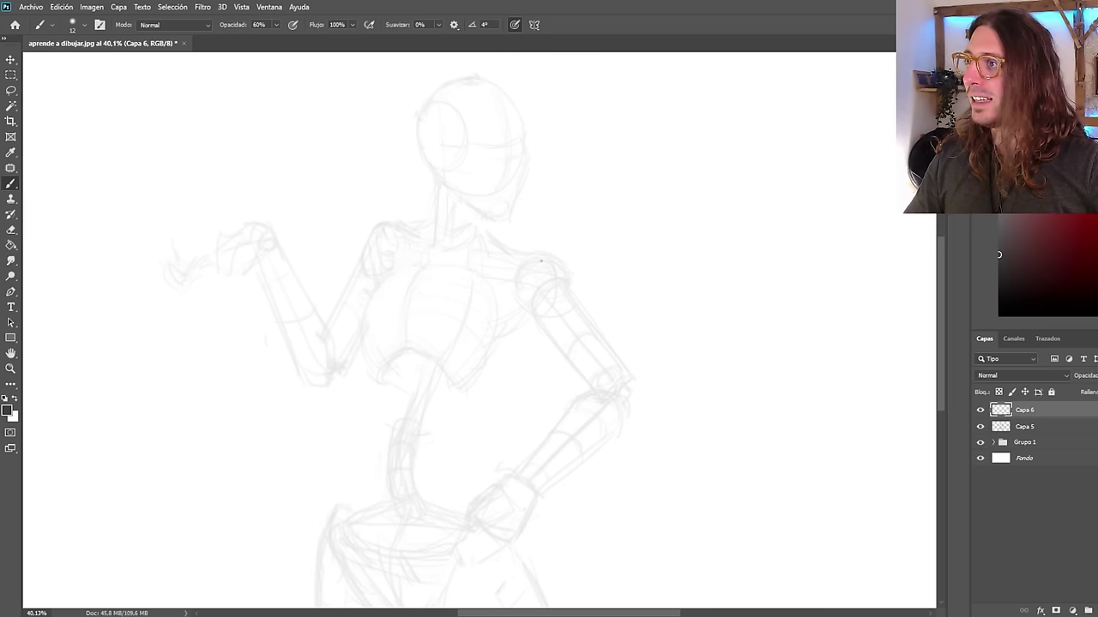
{"action": "scroll", "coordinate": [549, 286], "scroll_direction": "up", "scroll_amount": 2}
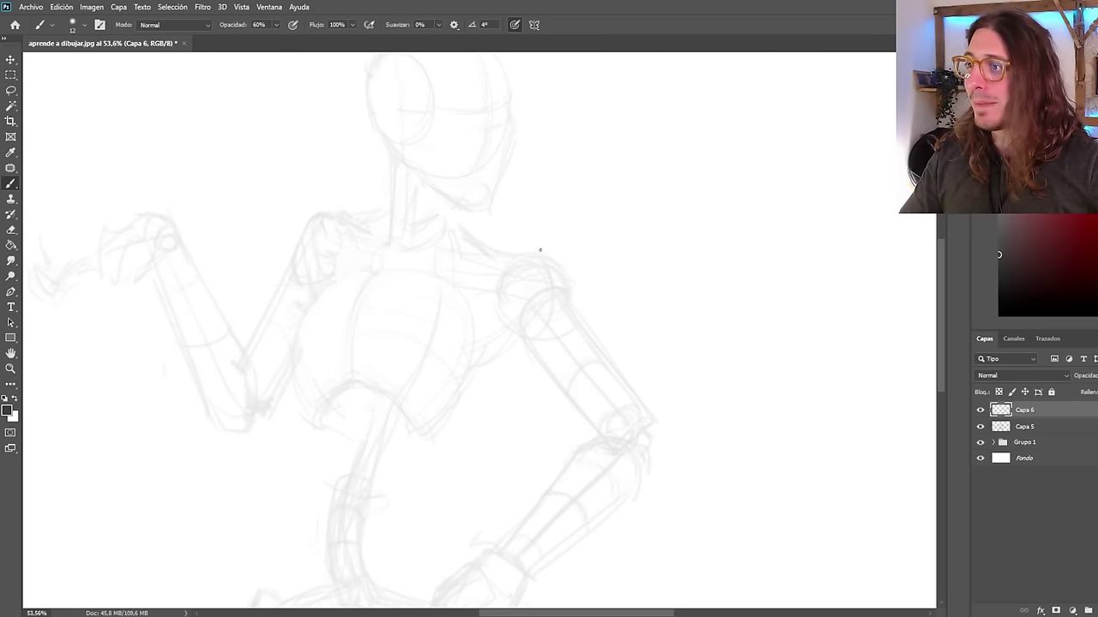
{"action": "mouse_move", "coordinate": [535, 245]}
{"action": "left_mouse_down"}
{"action": "mouse_move", "coordinate": [575, 262]}
{"action": "mouse_move", "coordinate": [555, 251]}
{"action": "mouse_move", "coordinate": [588, 324]}
{"action": "mouse_move", "coordinate": [579, 319]}
{"action": "left_mouse_up"}
{"action": "key", "text": "ctrl+z"}
{"action": "key", "text": "ctrl+z"}
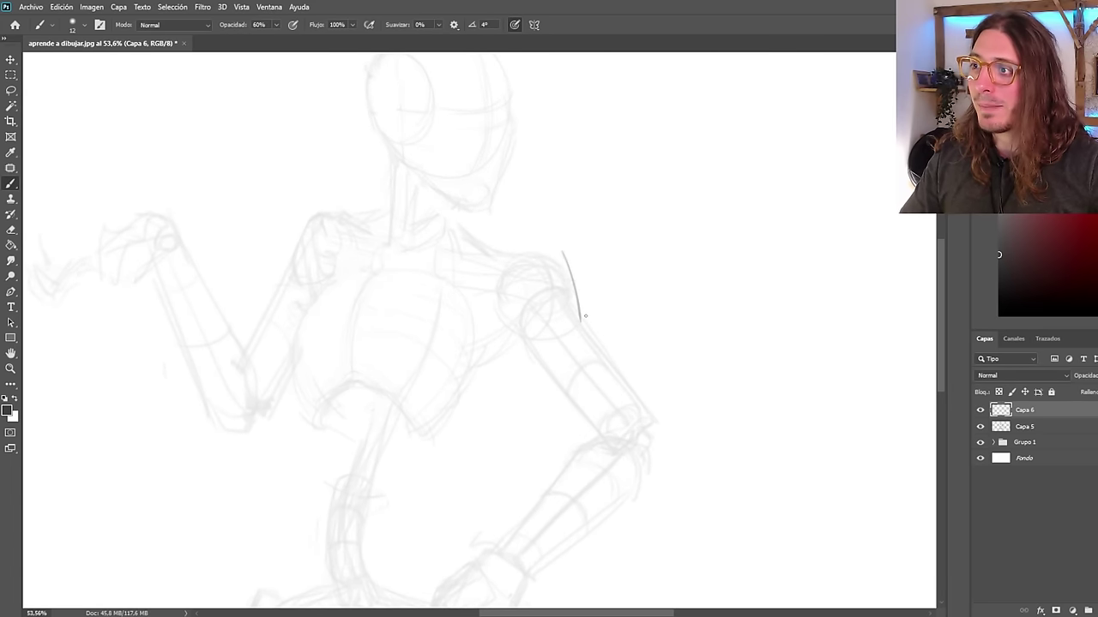
{"action": "key", "text": "ctrl+z"}
Outline the deltoid and the inner edge of the upper arm on the hand-on-hip side, undoing unsuccessful strokes.
{"action": "mouse_move", "coordinate": [566, 258]}
{"action": "left_mouse_down"}
{"action": "mouse_move", "coordinate": [581, 318]}
{"action": "mouse_move", "coordinate": [517, 298]}
{"action": "mouse_move", "coordinate": [551, 248]}
{"action": "mouse_move", "coordinate": [497, 234]}
{"action": "mouse_move", "coordinate": [567, 256]}
{"action": "mouse_move", "coordinate": [499, 241]}
{"action": "mouse_move", "coordinate": [540, 242]}
{"action": "mouse_move", "coordinate": [569, 263]}
{"action": "mouse_move", "coordinate": [581, 309]}
{"action": "mouse_move", "coordinate": [535, 307]}
{"action": "mouse_move", "coordinate": [490, 362]}
{"action": "mouse_move", "coordinate": [484, 352]}
{"action": "mouse_move", "coordinate": [542, 444]}
{"action": "left_mouse_up"}
{"action": "key", "text": "ctrl+z"}
{"action": "key", "text": "ctrl+z"}
{"action": "key", "text": "ctrl+z"}
{"action": "key", "text": "ctrl+z"}
{"action": "key", "text": "ctrl+z"}
{"action": "key", "text": "ctrl+z"}
{"action": "scroll", "coordinate": [547, 318], "scroll_direction": "up", "scroll_amount": 1}
{"action": "key", "text": "ctrl+z"}
{"action": "key", "text": "ctrl+z"}
{"action": "key", "text": "ctrl+z"}
{"action": "left_click_drag", "start_coordinate": [497, 392], "coordinate": [541, 441]}
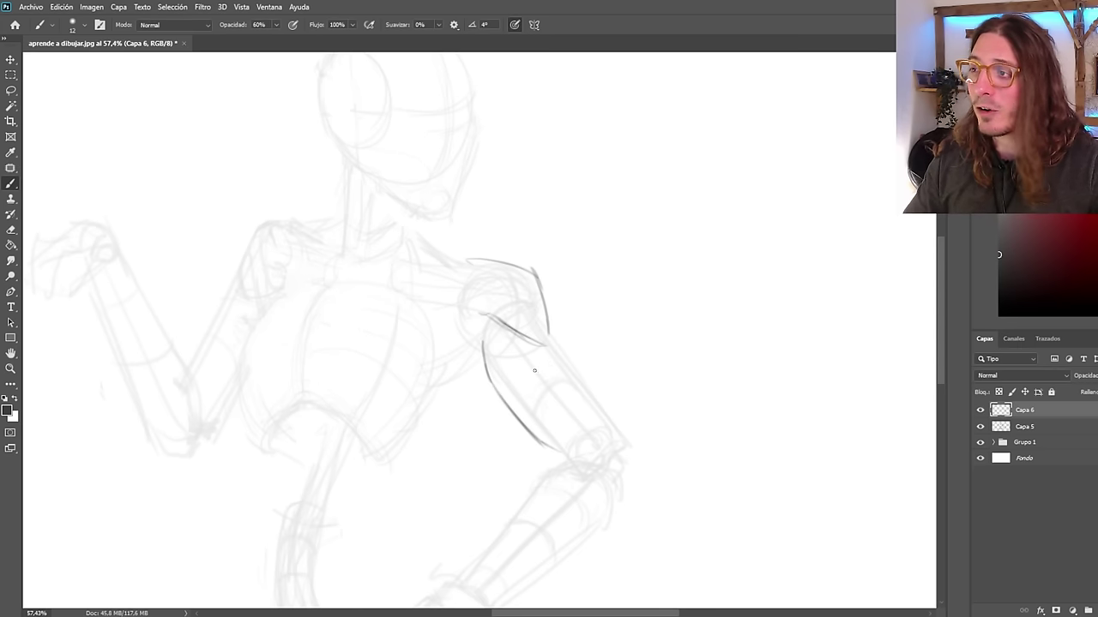
Draw the outer contour of the hand-on-hip upper arm from the deltoid's tip towards the elbow.
{"action": "left_click_drag", "start_coordinate": [544, 343], "coordinate": [581, 411]}
{"action": "key", "text": "ctrl+z"}
{"action": "left_click_drag", "start_coordinate": [545, 345], "coordinate": [568, 381]}
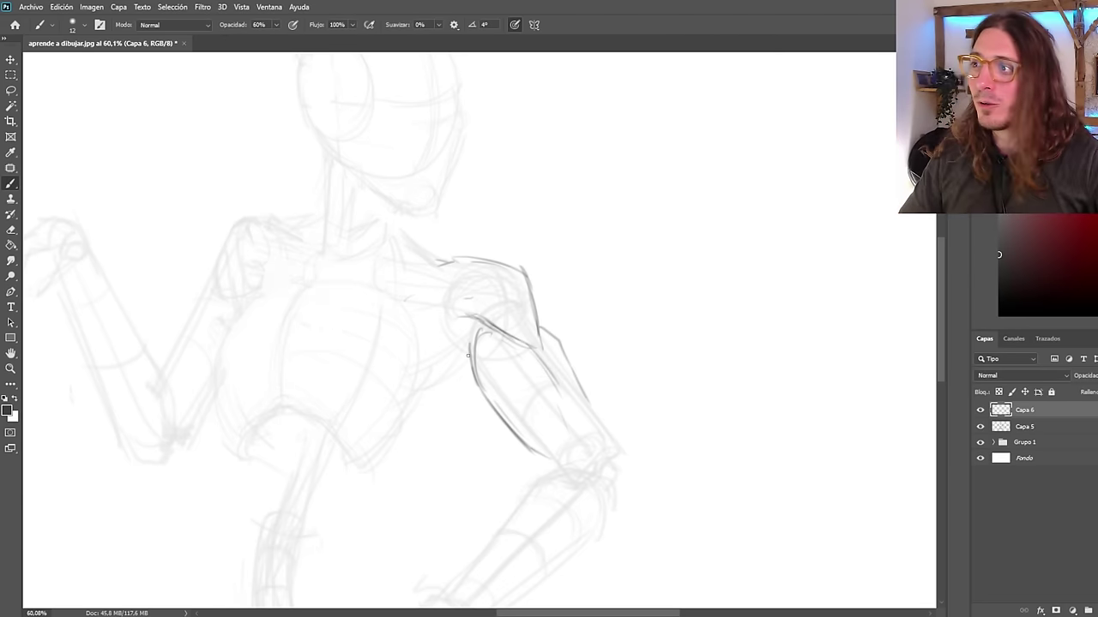
Add volume lines around and along the hand-on-hip upper arm, undoing the strokes that miss its form.
{"action": "scroll", "coordinate": [508, 375], "scroll_direction": "up", "scroll_amount": 2}
{"action": "mouse_move", "coordinate": [563, 370]}
{"action": "left_mouse_down"}
{"action": "mouse_move", "coordinate": [521, 385]}
{"action": "mouse_move", "coordinate": [511, 424]}
{"action": "mouse_move", "coordinate": [508, 392]}
{"action": "left_mouse_up"}
{"action": "key", "text": "ctrl+z"}
{"action": "key", "text": "ctrl+z"}
{"action": "key", "text": "ctrl+z"}
{"action": "left_click_drag", "start_coordinate": [534, 347], "coordinate": [485, 363]}
{"action": "left_click_drag", "start_coordinate": [572, 394], "coordinate": [536, 450]}
{"action": "mouse_move", "coordinate": [483, 323]}
{"action": "left_mouse_down"}
{"action": "mouse_move", "coordinate": [499, 370]}
{"action": "mouse_move", "coordinate": [577, 456]}
{"action": "left_mouse_up"}
{"action": "key", "text": "ctrl+z"}
{"action": "key", "text": "ctrl+z"}
Redraw the deltoid's contour and add curved lines across it to describe the shoulder's volume.
{"action": "left_click_drag", "start_coordinate": [481, 238], "coordinate": [548, 345]}
{"action": "key", "text": "ctrl+z"}
{"action": "mouse_move", "coordinate": [475, 235]}
{"action": "left_mouse_down"}
{"action": "mouse_move", "coordinate": [509, 252]}
{"action": "mouse_move", "coordinate": [549, 347]}
{"action": "left_mouse_up"}
{"action": "left_click_drag", "start_coordinate": [518, 290], "coordinate": [507, 316]}
{"action": "left_click_drag", "start_coordinate": [529, 250], "coordinate": [478, 288]}
{"action": "left_click_drag", "start_coordinate": [499, 335], "coordinate": [446, 383]}
{"action": "scroll", "coordinate": [448, 377], "scroll_direction": "down", "scroll_amount": 1}
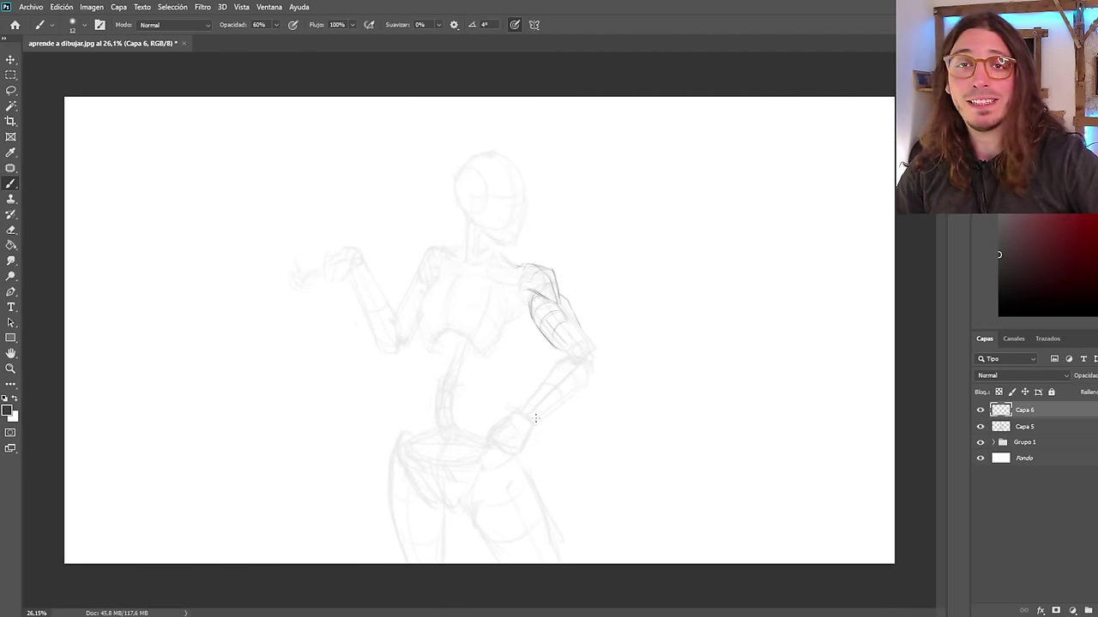
{"action": "scroll", "coordinate": [592, 346], "scroll_direction": "down", "scroll_amount": 1}
In the mirrored view, draw the trapezius contour from the neck to the hand-on-hip shoulder, redoing the stroke until it fits.
{"action": "scroll", "coordinate": [574, 296], "scroll_direction": "up", "scroll_amount": 4}
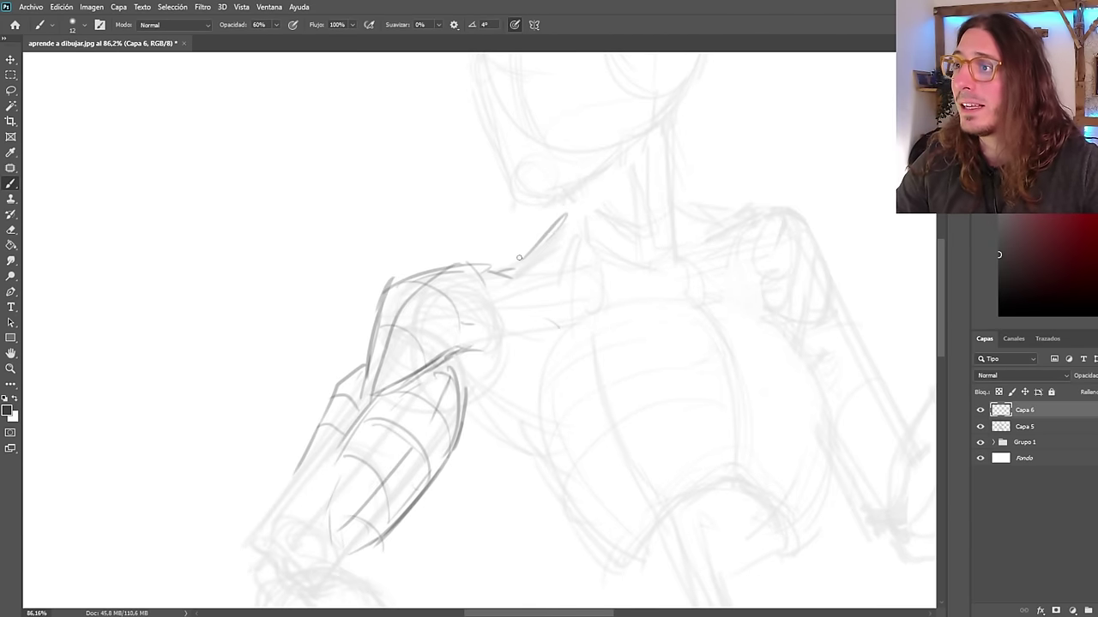
{"action": "key", "text": "ctrl+z"}
{"action": "left_click_drag", "start_coordinate": [573, 204], "coordinate": [512, 270]}
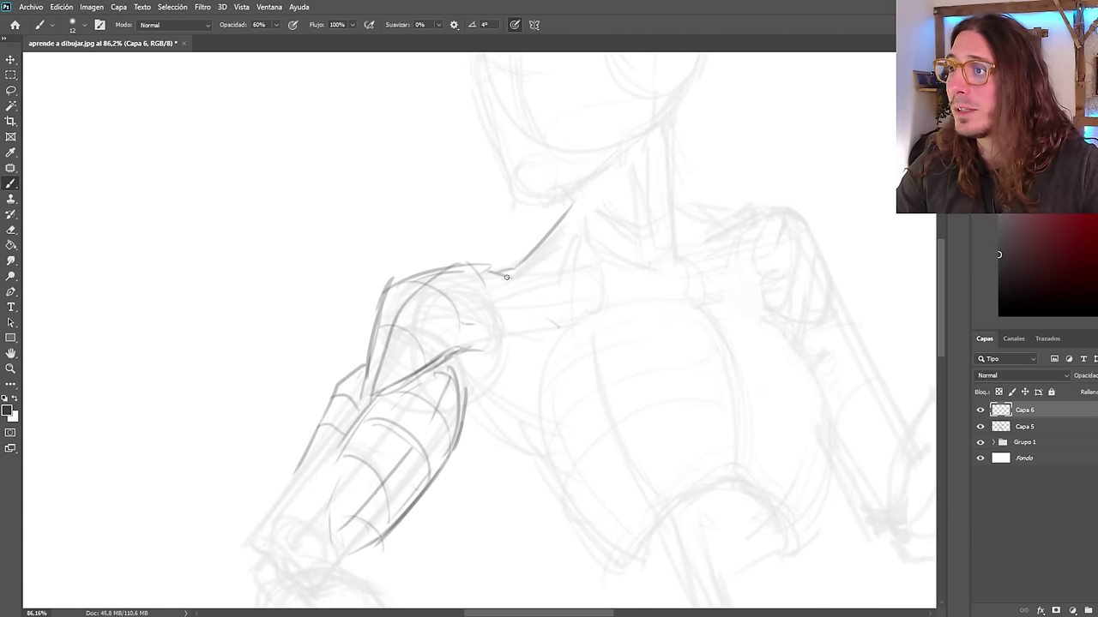
{"action": "key", "text": "ctrl+z"}
{"action": "left_click_drag", "start_coordinate": [575, 203], "coordinate": [512, 271]}
{"action": "key", "text": "ctrl+z"}
{"action": "left_click_drag", "start_coordinate": [566, 207], "coordinate": [493, 285]}
{"action": "key", "text": "ctrl+z"}
{"action": "mouse_move", "coordinate": [544, 225]}
{"action": "left_mouse_down"}
{"action": "mouse_move", "coordinate": [501, 271]}
{"action": "mouse_move", "coordinate": [570, 204]}
{"action": "left_mouse_up"}
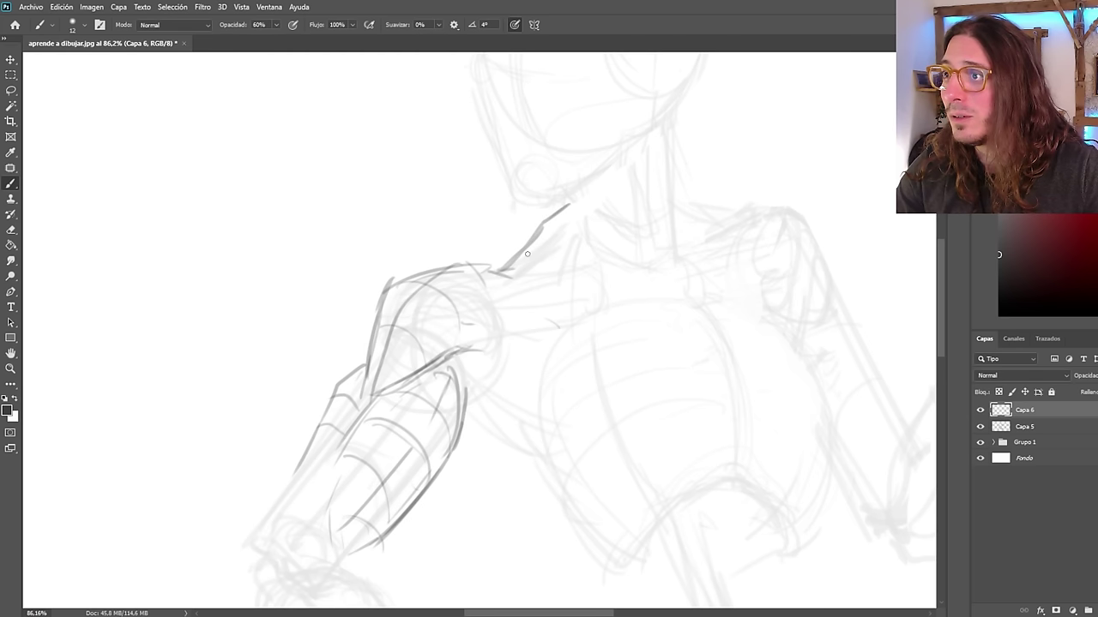
Draw the trapezius and rounded shoulder contour on the raised-arm side, and flip the view back.
{"action": "scroll", "coordinate": [536, 319], "scroll_direction": "down", "scroll_amount": 4}
{"action": "scroll", "coordinate": [613, 275], "scroll_direction": "up", "scroll_amount": 3}
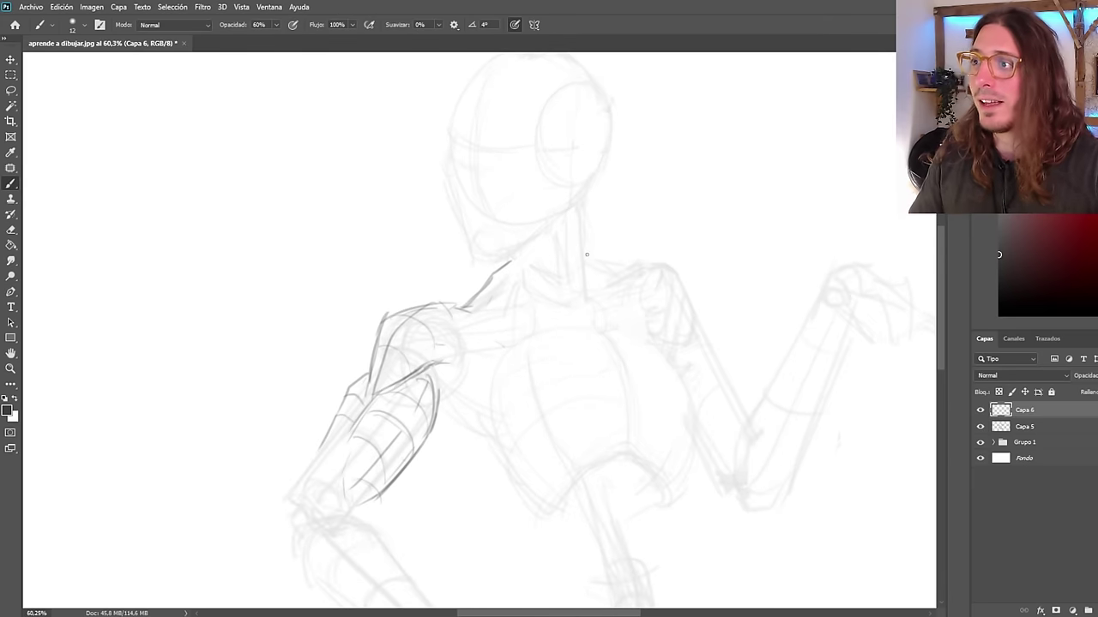
{"action": "mouse_move", "coordinate": [584, 240]}
{"action": "left_mouse_down"}
{"action": "mouse_move", "coordinate": [616, 265]}
{"action": "mouse_move", "coordinate": [669, 258]}
{"action": "mouse_move", "coordinate": [700, 322]}
{"action": "left_mouse_up"}
{"action": "key", "text": "ctrl+z"}
{"action": "key", "text": "ctrl+z"}
{"action": "key", "text": "ctrl+z"}
{"action": "left_click_drag", "start_coordinate": [684, 271], "coordinate": [701, 329]}
{"action": "mouse_move", "coordinate": [680, 266]}
{"action": "left_mouse_down"}
{"action": "mouse_move", "coordinate": [697, 300]}
{"action": "mouse_move", "coordinate": [680, 266]}
{"action": "left_mouse_up"}
{"action": "scroll", "coordinate": [549, 364], "scroll_direction": "down", "scroll_amount": 2}
{"action": "scroll", "coordinate": [546, 364], "scroll_direction": "down", "scroll_amount": 1}
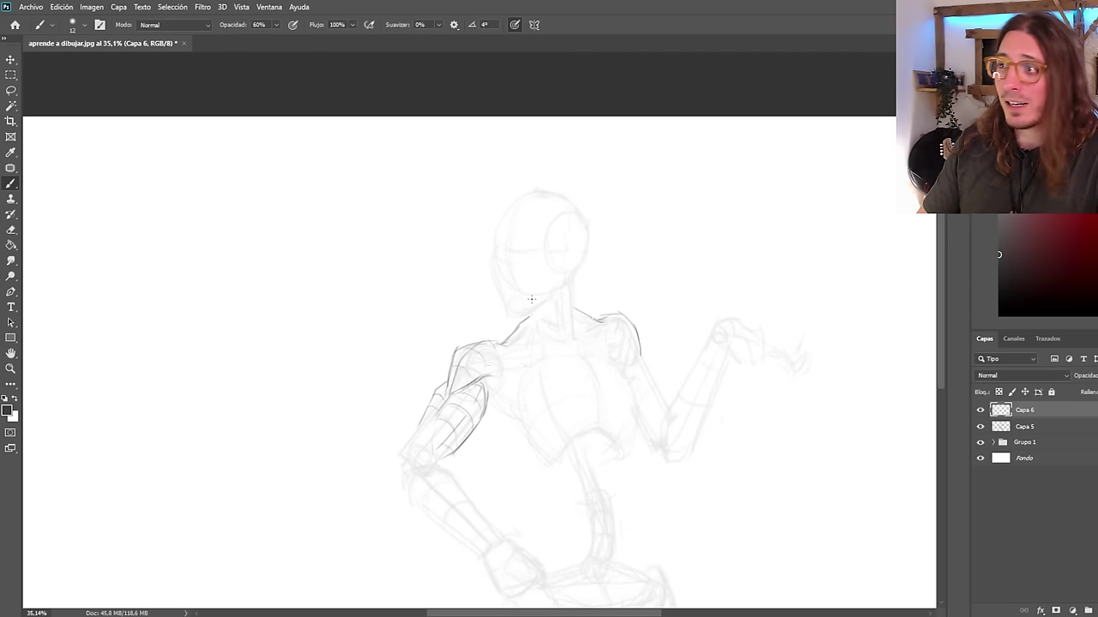
{"action": "key", "text": "ctrl+shift+h"}
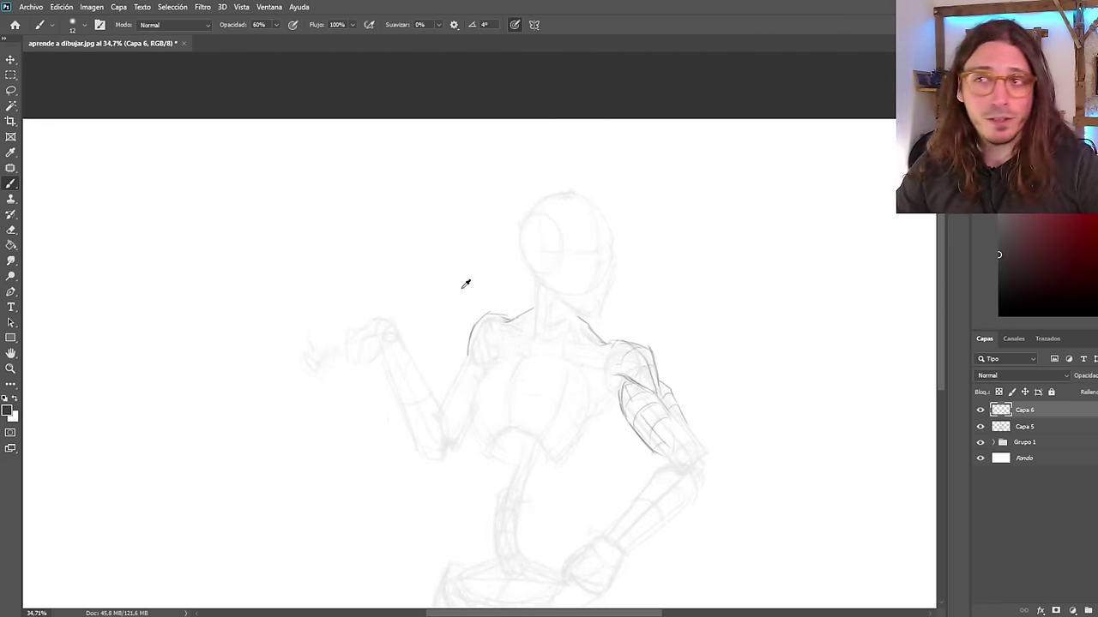
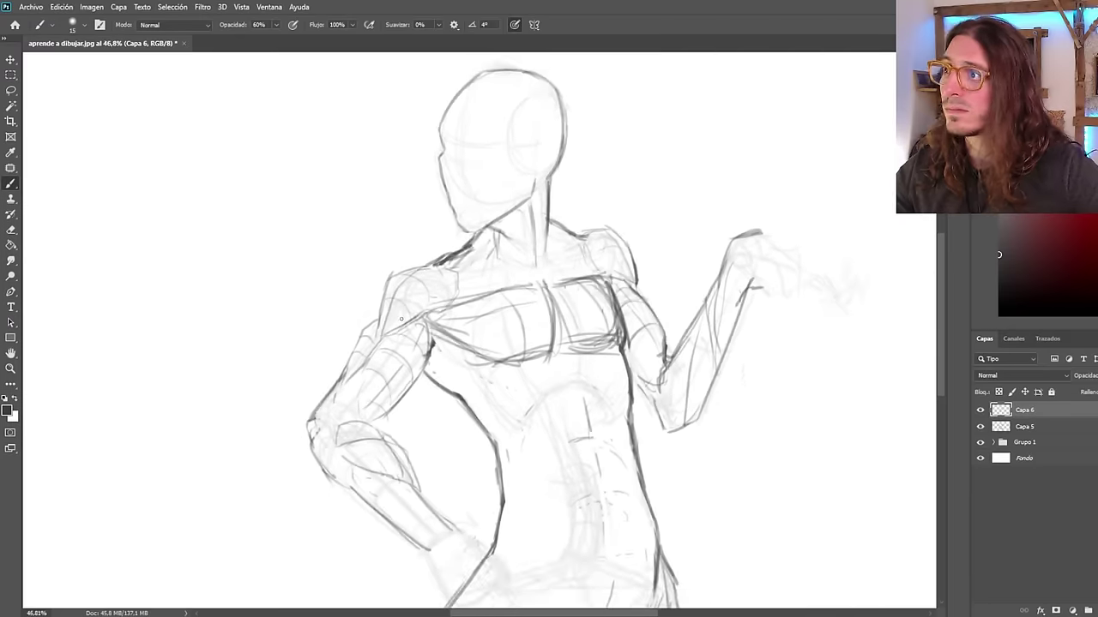
Sketch the brow and eye line on the face and a curved centre line up the forehead.
{"action": "left_click_drag", "start_coordinate": [416, 137], "coordinate": [444, 146]}
{"action": "mouse_move", "coordinate": [450, 148]}
{"action": "left_mouse_down"}
{"action": "mouse_move", "coordinate": [503, 122]}
{"action": "mouse_move", "coordinate": [506, 157]}
{"action": "left_mouse_up"}
{"action": "left_click_drag", "start_coordinate": [451, 134], "coordinate": [487, 55]}
{"action": "scroll", "coordinate": [487, 202], "scroll_direction": "down", "scroll_amount": 2}
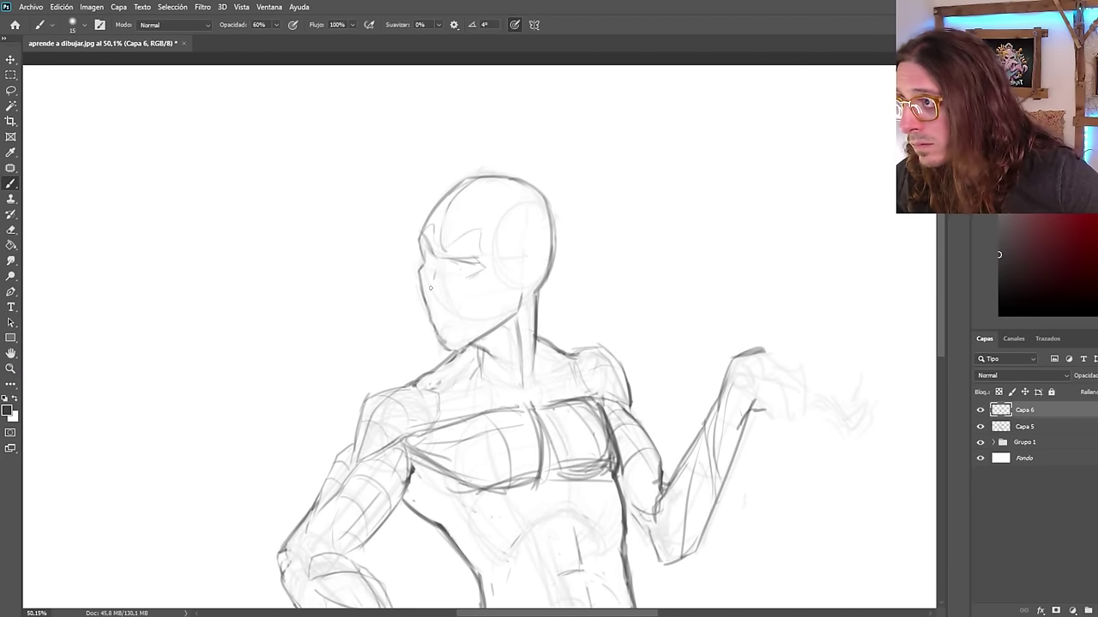
Sketch the nose and lips and strengthen the front jaw contour, flipping the view, and undo the overly thick upper-lip stroke.
{"action": "left_click_drag", "start_coordinate": [416, 295], "coordinate": [443, 345]}
{"action": "key", "text": "F2"}
{"action": "scroll", "coordinate": [480, 283], "scroll_direction": "up", "scroll_amount": 3}
{"action": "mouse_move", "coordinate": [530, 168]}
{"action": "left_mouse_down"}
{"action": "mouse_move", "coordinate": [549, 211]}
{"action": "mouse_move", "coordinate": [456, 291]}
{"action": "mouse_move", "coordinate": [459, 324]}
{"action": "left_mouse_up"}
{"action": "mouse_move", "coordinate": [470, 336]}
{"action": "left_mouse_down"}
{"action": "mouse_move", "coordinate": [413, 351]}
{"action": "mouse_move", "coordinate": [434, 357]}
{"action": "left_mouse_up"}
{"action": "scroll", "coordinate": [446, 347], "scroll_direction": "up", "scroll_amount": 3}
{"action": "left_click_drag", "start_coordinate": [471, 306], "coordinate": [537, 289]}
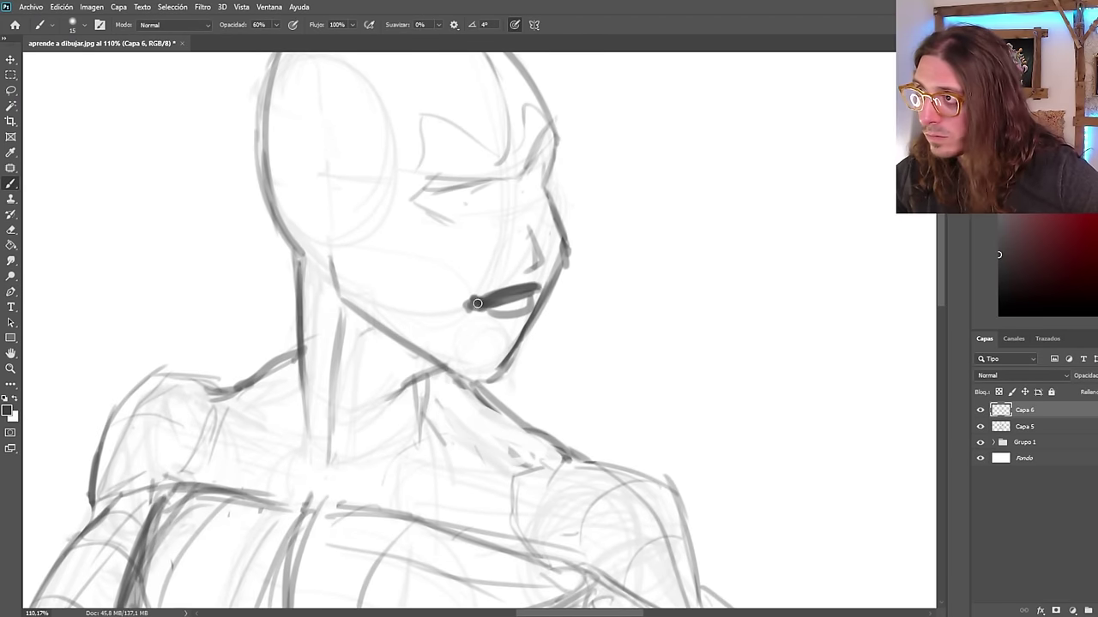
{"action": "scroll", "coordinate": [505, 317], "scroll_direction": "up", "scroll_amount": 1}
{"action": "key", "text": "ctrl+z"}
Refine the nose and mouth line, and draw both eyes with an iris and dark upper lids, checking the mirrored view.
{"action": "scroll", "coordinate": [505, 360], "scroll_direction": "down", "scroll_amount": 2}
{"action": "key", "text": "F2"}
{"action": "scroll", "coordinate": [501, 334], "scroll_direction": "down", "scroll_amount": 8}
{"action": "scroll", "coordinate": [467, 249], "scroll_direction": "up", "scroll_amount": 8}
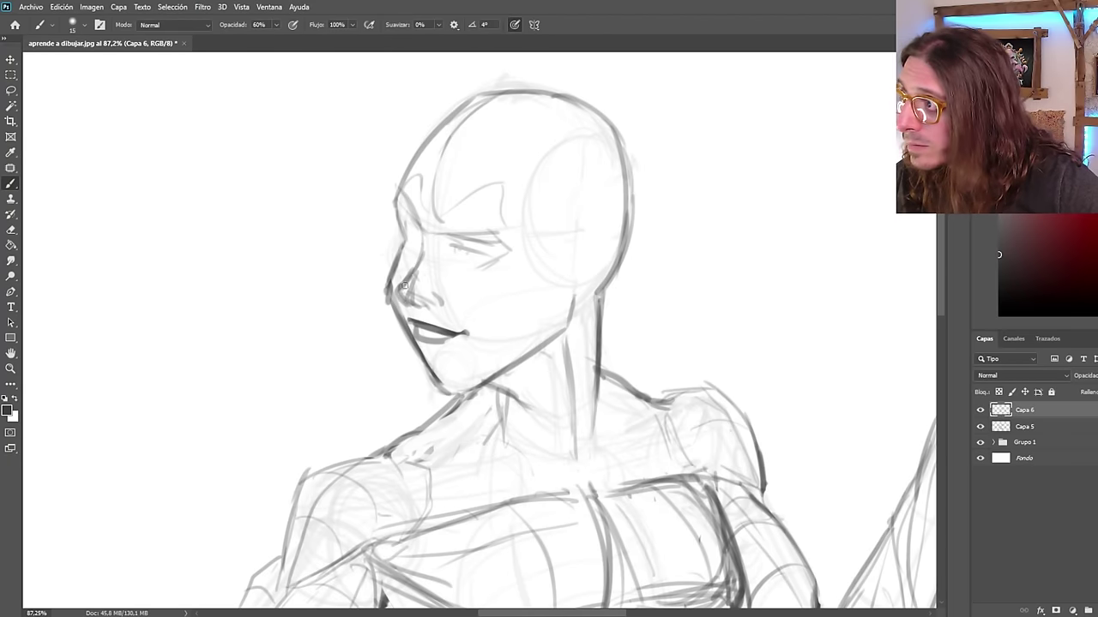
{"action": "key", "text": "ctrl+shift+h"}
{"action": "scroll", "coordinate": [438, 277], "scroll_direction": "up", "scroll_amount": 1}
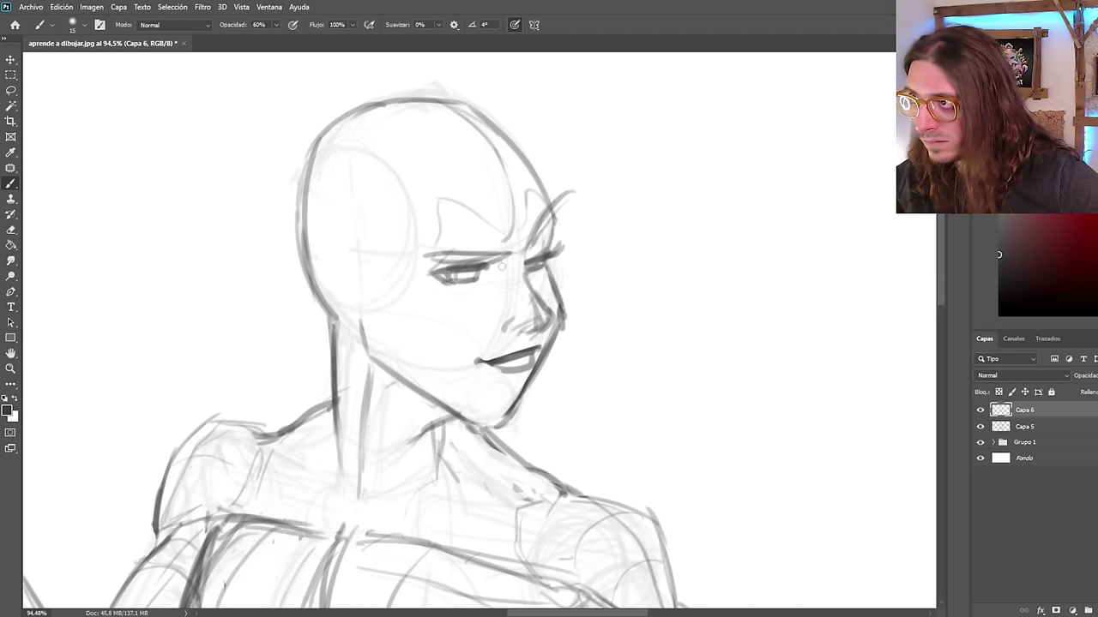
Flip the view and add the cheekbone line running from the side of the head towards the mouth.
{"action": "key", "text": "ctrl+shift+h"}
{"action": "scroll", "coordinate": [501, 266], "scroll_direction": "down", "scroll_amount": 3}
{"action": "scroll", "coordinate": [512, 312], "scroll_direction": "up", "scroll_amount": 2}
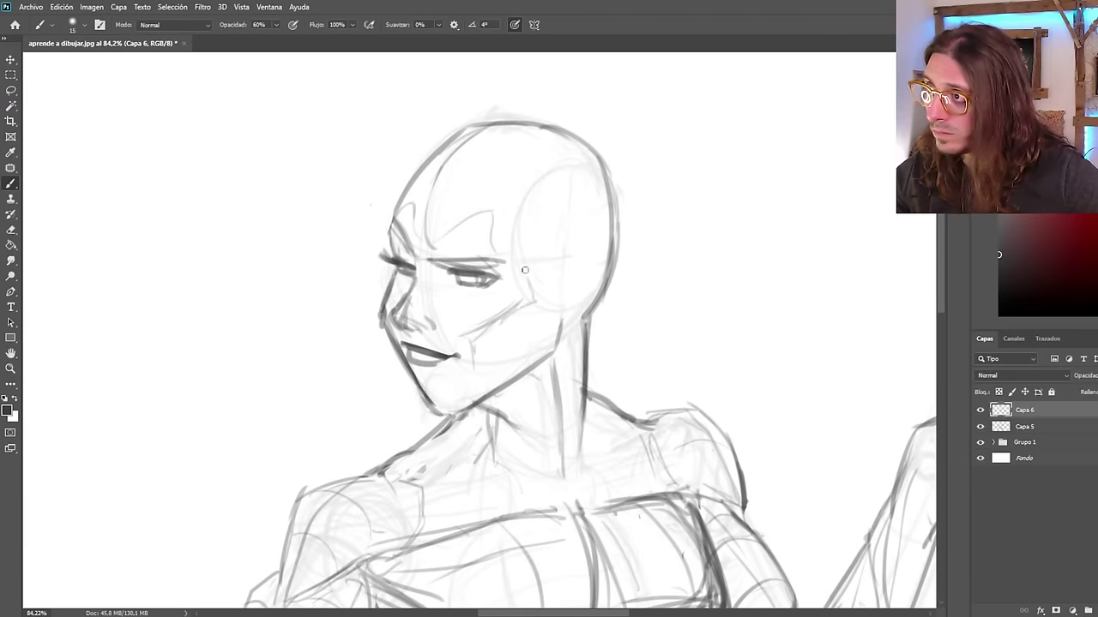
Flip the view back, add a small accent below the lower lip, and compare the face with the whole figure.
{"action": "key", "text": "ctrl+shift+h"}
{"action": "scroll", "coordinate": [417, 373], "scroll_direction": "down", "scroll_amount": 3}
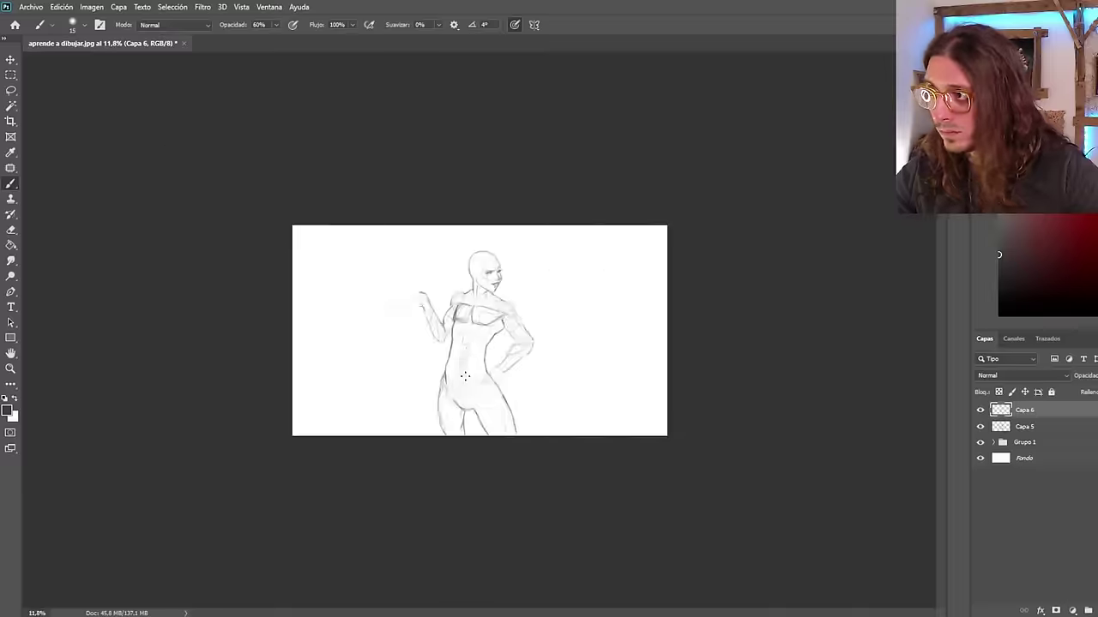
{"action": "scroll", "coordinate": [446, 395], "scroll_direction": "up", "scroll_amount": 2}
{"action": "scroll", "coordinate": [455, 403], "scroll_direction": "down", "scroll_amount": 2}
{"action": "scroll", "coordinate": [464, 411], "scroll_direction": "up", "scroll_amount": 1}
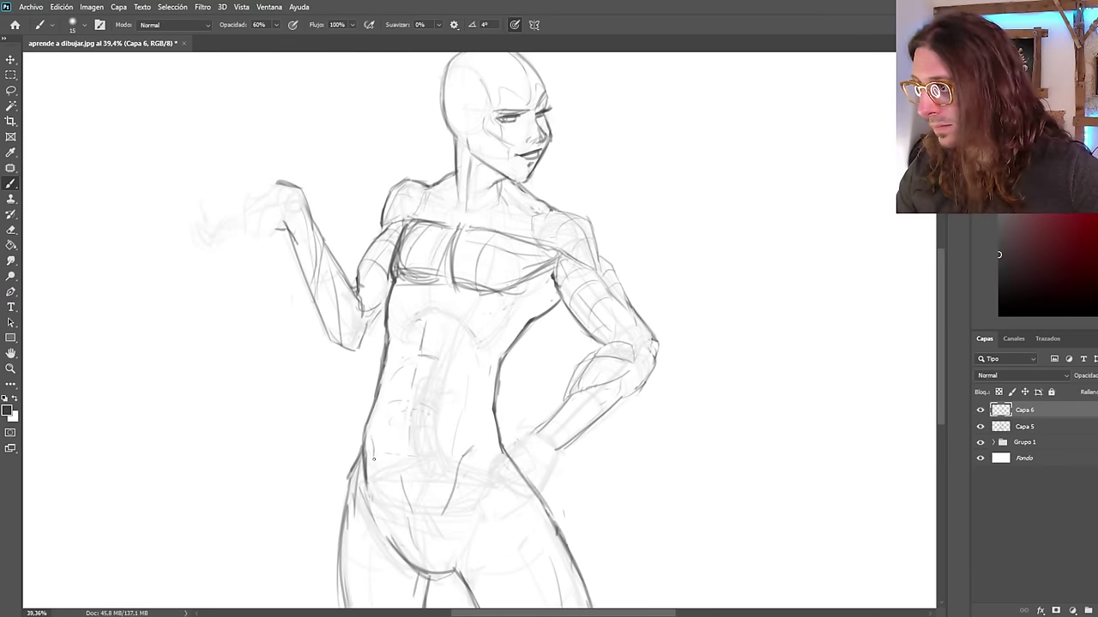
Mark the navel and reinforce the crease from hip to groin, comparing the figure in mirrored and normal views.
{"action": "key", "text": "ctrl+shift+h"}
{"action": "scroll", "coordinate": [412, 446], "scroll_direction": "down", "scroll_amount": 3}
{"action": "scroll", "coordinate": [515, 411], "scroll_direction": "up", "scroll_amount": 3}
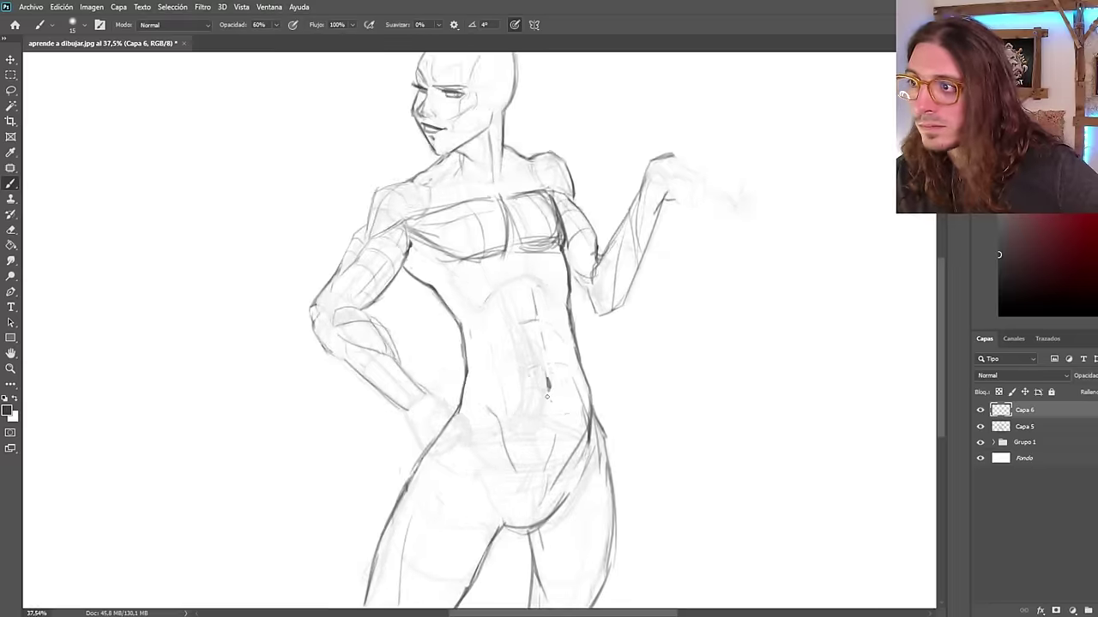
{"action": "scroll", "coordinate": [547, 397], "scroll_direction": "down", "scroll_amount": 3}
{"action": "key", "text": "ctrl+shift+h"}
{"action": "scroll", "coordinate": [558, 305], "scroll_direction": "up", "scroll_amount": 3}
{"action": "scroll", "coordinate": [448, 318], "scroll_direction": "down", "scroll_amount": 3}
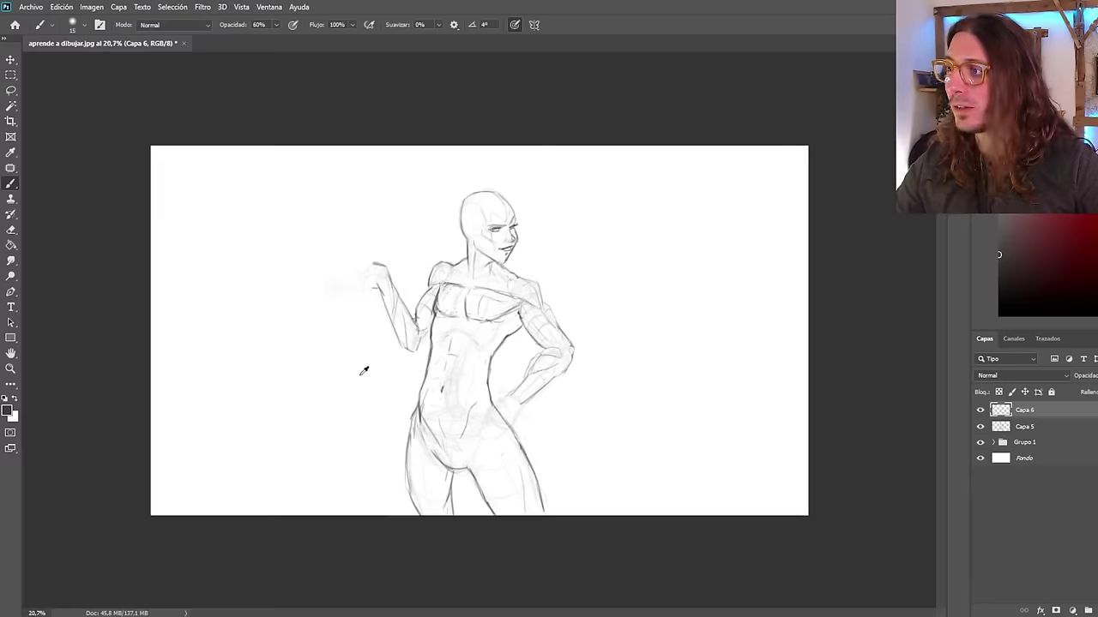
Compare the figure in mirrored view and start the outline of the raised hand's back at the wrist.
{"action": "scroll", "coordinate": [363, 368], "scroll_direction": "up", "scroll_amount": 3}
{"action": "scroll", "coordinate": [531, 357], "scroll_direction": "down", "scroll_amount": 3}
{"action": "key", "text": "ctrl+shift+h"}
{"action": "scroll", "coordinate": [531, 357], "scroll_direction": "up", "scroll_amount": 2}
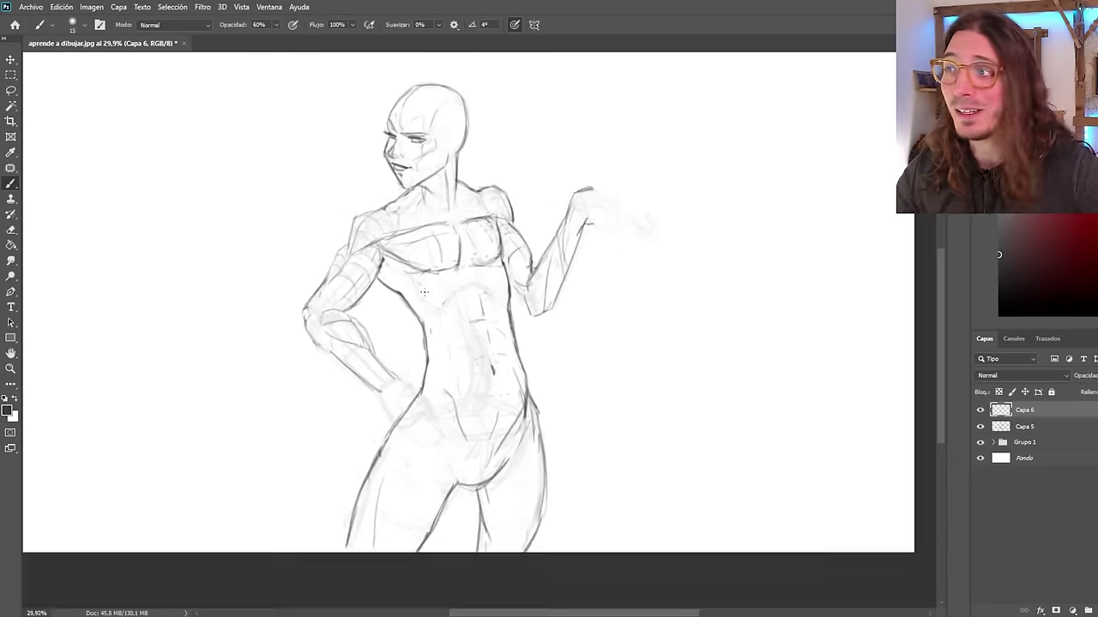
{"action": "scroll", "coordinate": [595, 228], "scroll_direction": "down", "scroll_amount": 2}
{"action": "scroll", "coordinate": [691, 252], "scroll_direction": "up", "scroll_amount": 3}
{"action": "scroll", "coordinate": [508, 367], "scroll_direction": "down", "scroll_amount": 3}
{"action": "scroll", "coordinate": [509, 367], "scroll_direction": "up", "scroll_amount": 1}
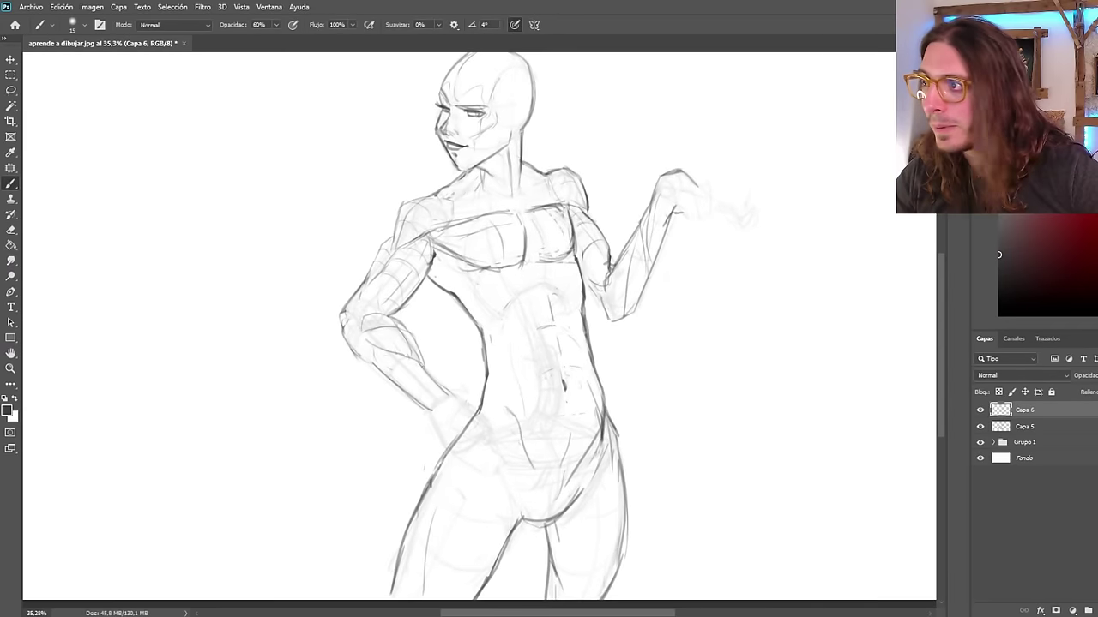
{"action": "scroll", "coordinate": [509, 367], "scroll_direction": "down", "scroll_amount": 3}
{"action": "scroll", "coordinate": [504, 263], "scroll_direction": "up", "scroll_amount": 5}
{"action": "scroll", "coordinate": [504, 263], "scroll_direction": "down", "scroll_amount": 3}
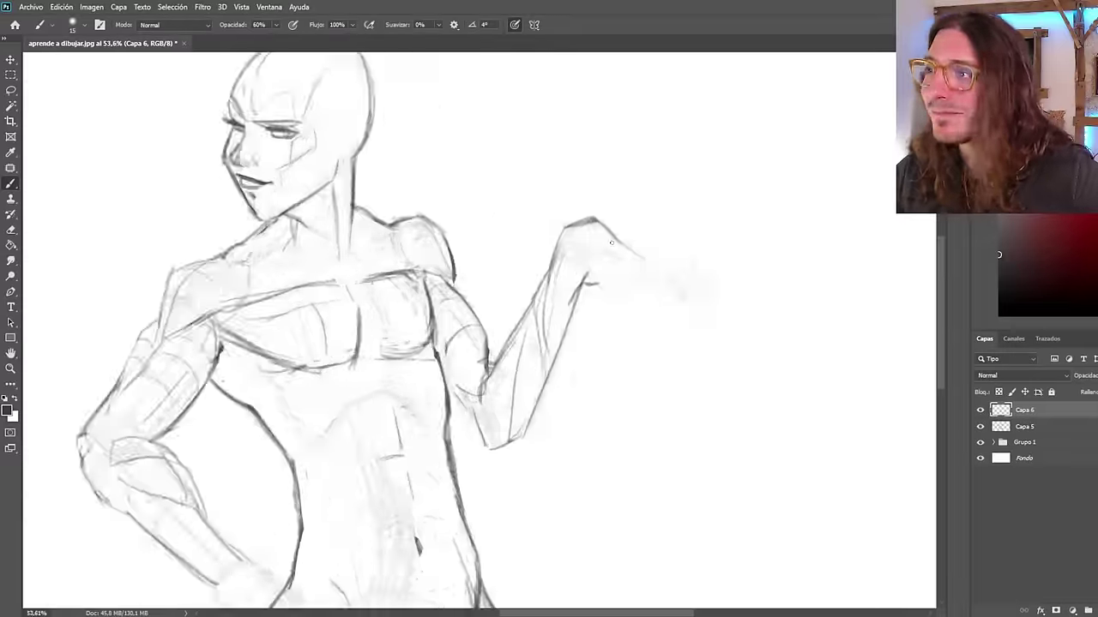
Outline the back of the raised hand to the knuckles and add the extended finger, checking both view orientations.
{"action": "key", "text": "ctrl+shift+h"}
{"action": "scroll", "coordinate": [382, 225], "scroll_direction": "up", "scroll_amount": 3}
{"action": "scroll", "coordinate": [382, 225], "scroll_direction": "down", "scroll_amount": 1}
{"action": "scroll", "coordinate": [360, 236], "scroll_direction": "down", "scroll_amount": 3}
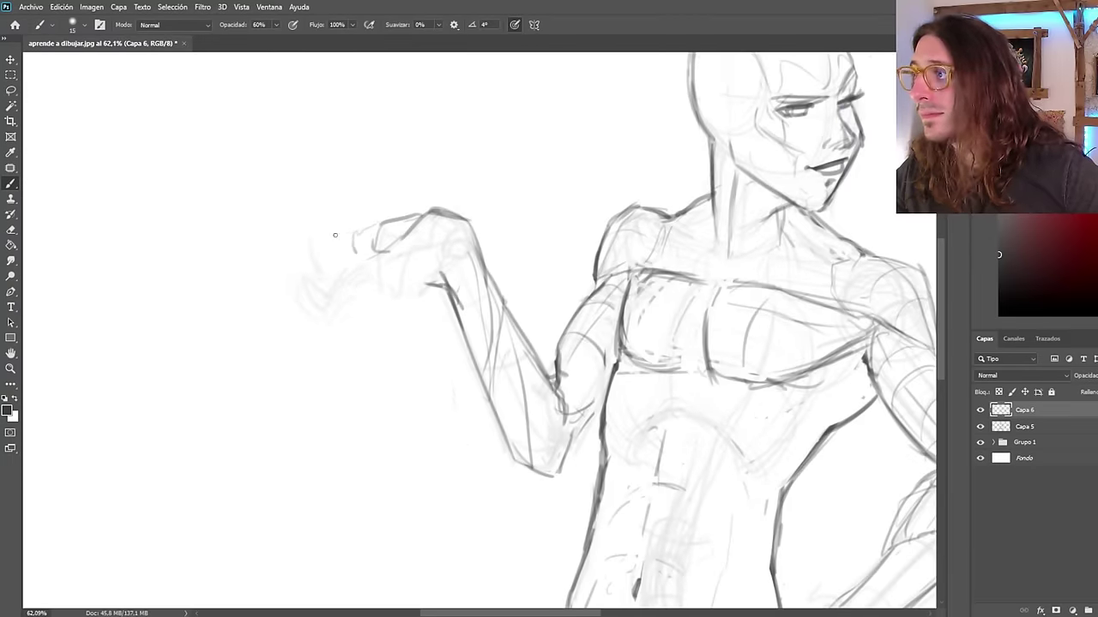
{"action": "scroll", "coordinate": [313, 249], "scroll_direction": "up", "scroll_amount": 2}
{"action": "key", "text": "ctrl+shift+h"}
{"action": "scroll", "coordinate": [581, 258], "scroll_direction": "up", "scroll_amount": 1}
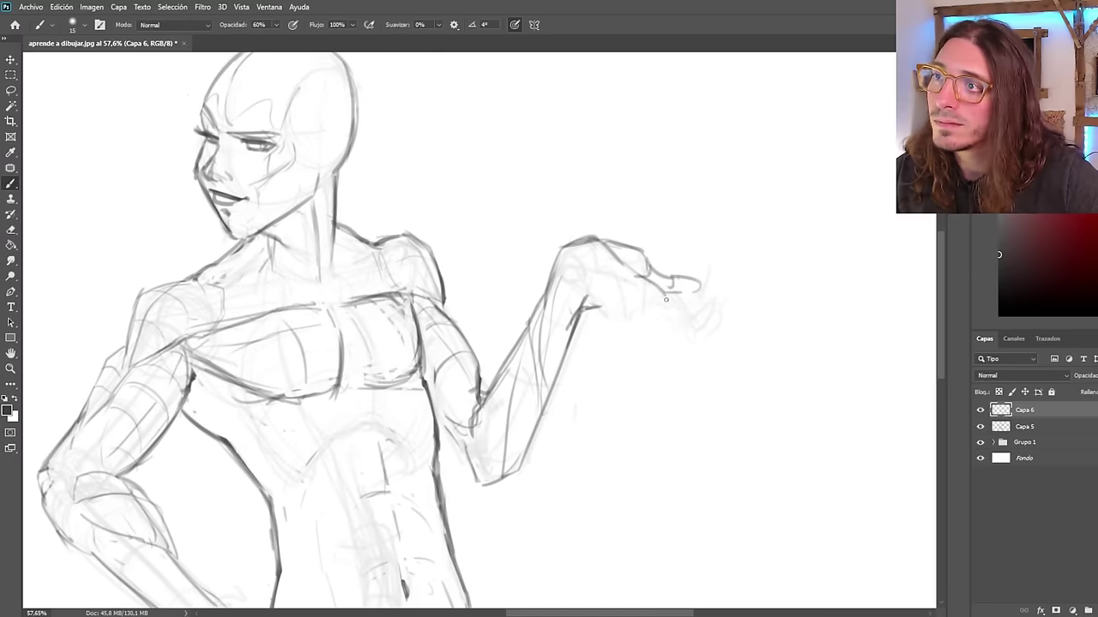
Flip the view and add the underside of the extended finger and the knuckle lines of the raised hand.
{"action": "key", "text": "ctrl+shift+h"}
{"action": "scroll", "coordinate": [650, 294], "scroll_direction": "down", "scroll_amount": 3}
{"action": "scroll", "coordinate": [300, 277], "scroll_direction": "up", "scroll_amount": 3}
{"action": "left_click_drag", "start_coordinate": [416, 350], "coordinate": [446, 308]}
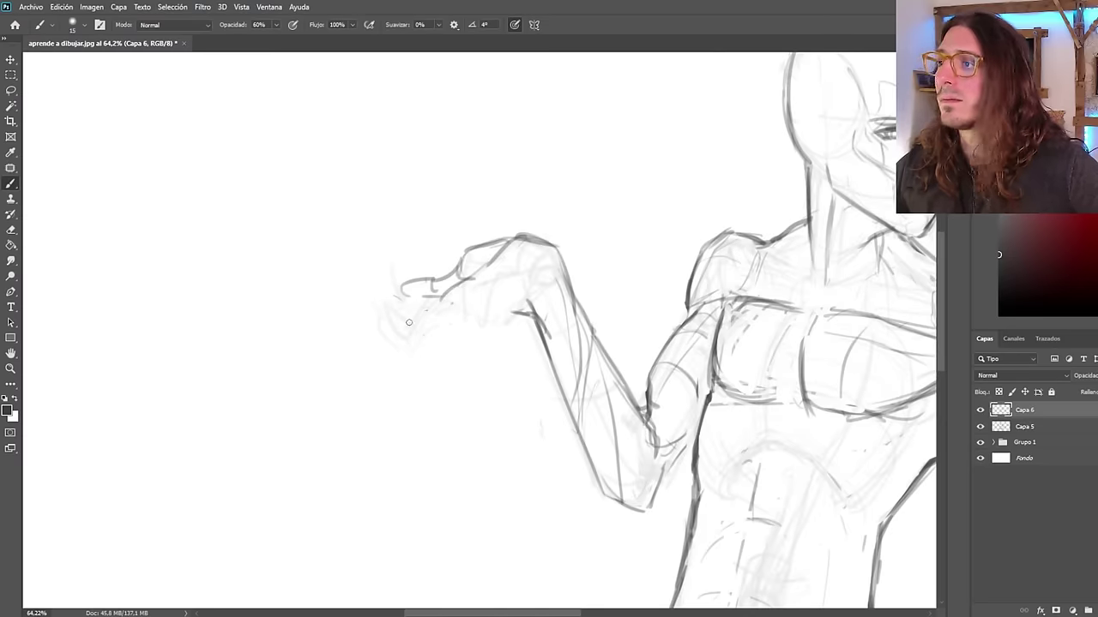
{"action": "left_click_drag", "start_coordinate": [467, 243], "coordinate": [515, 280]}
{"action": "scroll", "coordinate": [380, 434], "scroll_direction": "down", "scroll_amount": 2}
{"action": "scroll", "coordinate": [361, 371], "scroll_direction": "up", "scroll_amount": 2}
Draw the curled fingers below the knuckles of the raised hand, check them mirrored, and undo the last three actions.
{"action": "mouse_move", "coordinate": [503, 346]}
{"action": "left_mouse_down"}
{"action": "mouse_move", "coordinate": [495, 385]}
{"action": "mouse_move", "coordinate": [534, 349]}
{"action": "mouse_move", "coordinate": [473, 382]}
{"action": "left_mouse_up"}
{"action": "mouse_move", "coordinate": [518, 331]}
{"action": "left_mouse_down"}
{"action": "mouse_move", "coordinate": [482, 348]}
{"action": "mouse_move", "coordinate": [456, 382]}
{"action": "left_mouse_up"}
{"action": "left_click_drag", "start_coordinate": [456, 356], "coordinate": [443, 384]}
{"action": "key", "text": "ctrl+shift+h"}
{"action": "scroll", "coordinate": [514, 386], "scroll_direction": "down", "scroll_amount": 3}
{"action": "scroll", "coordinate": [600, 284], "scroll_direction": "up", "scroll_amount": 3}
{"action": "key", "text": "ctrl+z"}
{"action": "key", "text": "ctrl+z"}
{"action": "key", "text": "ctrl+z"}
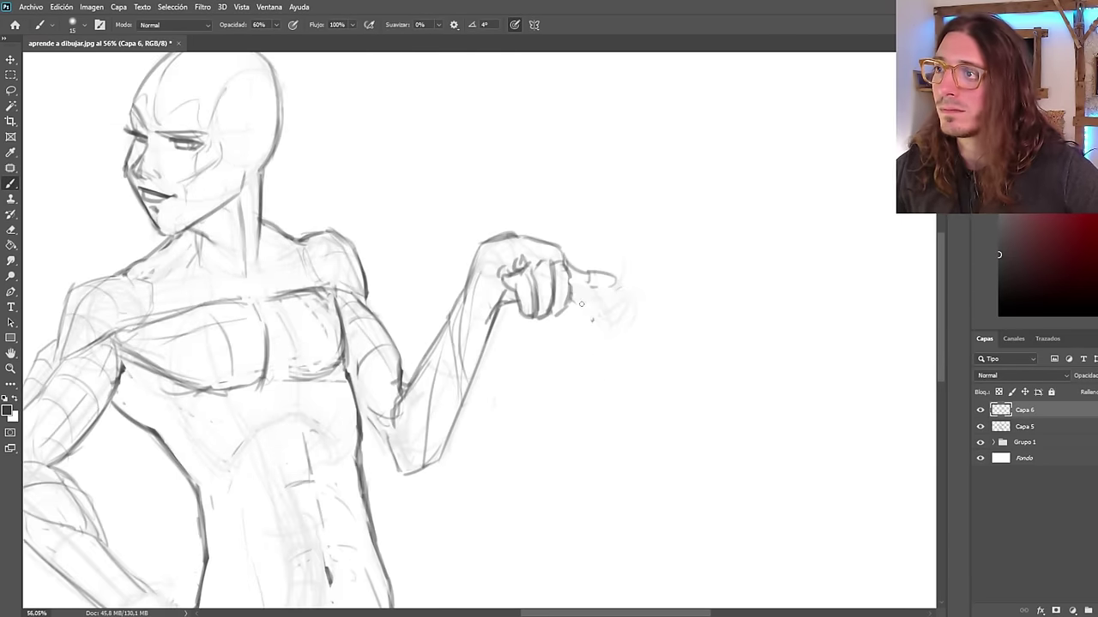
Lasso the curled fingers of the raised hand, shift them slightly, and deselect them in the flipped view.
{"action": "scroll", "coordinate": [549, 291], "scroll_direction": "down", "scroll_amount": 1}
{"action": "key", "text": "l"}
{"action": "mouse_move", "coordinate": [433, 260]}
{"action": "left_mouse_down"}
{"action": "mouse_move", "coordinate": [465, 264]}
{"action": "mouse_move", "coordinate": [436, 262]}
{"action": "left_mouse_up"}
{"action": "key", "text": "v"}
{"action": "left_click_drag", "start_coordinate": [475, 297], "coordinate": [628, 312]}
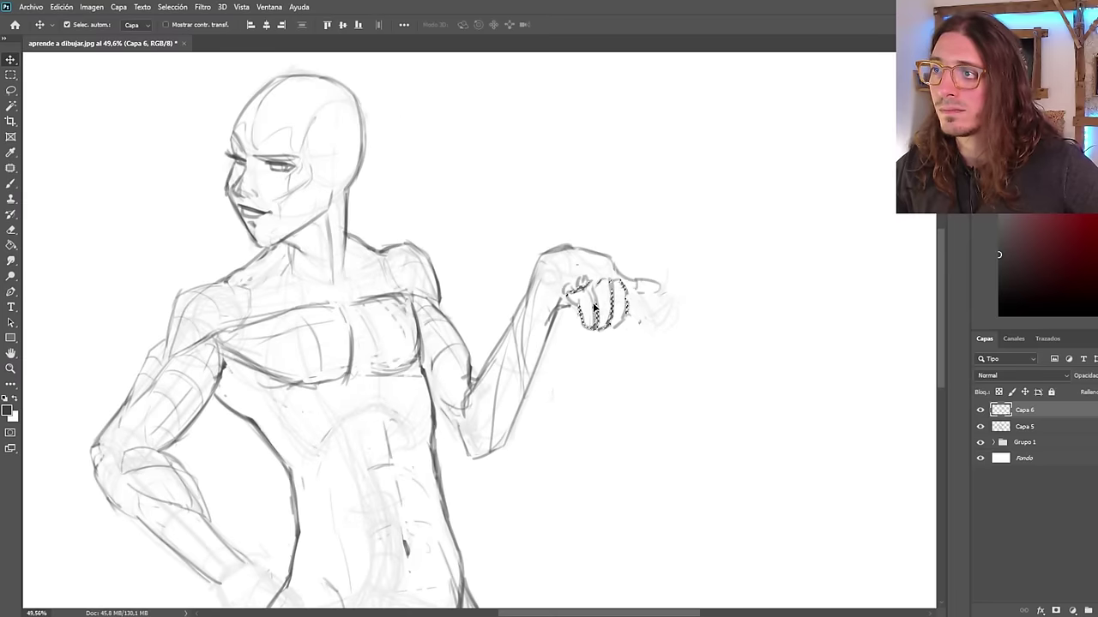
{"action": "scroll", "coordinate": [629, 312], "scroll_direction": "down", "scroll_amount": 3}
{"action": "key", "text": "b"}
{"action": "key", "text": "ctrl+shift+h"}
{"action": "key", "text": "ctrl+d"}
{"action": "scroll", "coordinate": [400, 347], "scroll_direction": "up", "scroll_amount": 3}
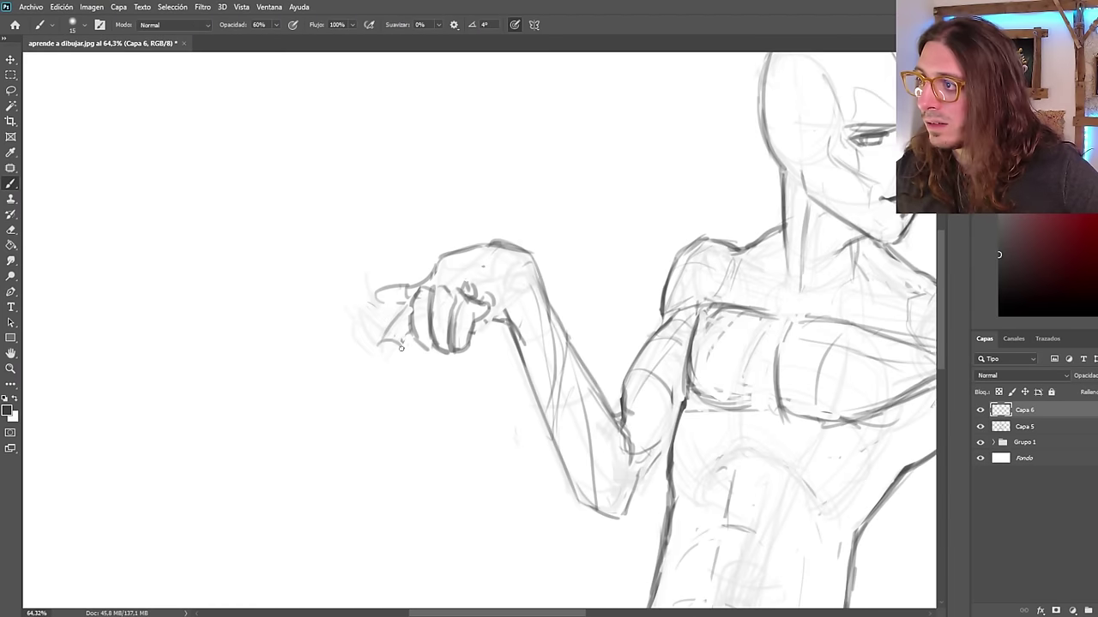
Draw the bent finger projecting beyond the curled fingers of the raised hand and compare it in mirrored and normal views.
{"action": "left_click_drag", "start_coordinate": [343, 304], "coordinate": [375, 320]}
{"action": "key", "text": "ctrl+shift+h"}
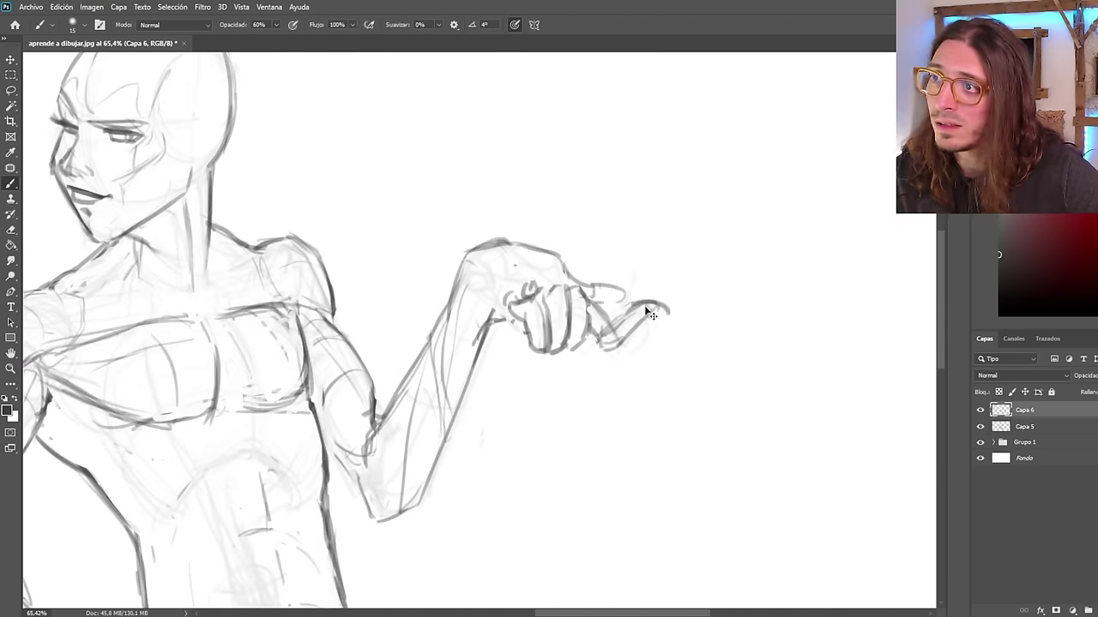
{"action": "left_click_drag", "start_coordinate": [655, 307], "coordinate": [598, 321]}
{"action": "left_click_drag", "start_coordinate": [605, 336], "coordinate": [588, 343]}
{"action": "scroll", "coordinate": [605, 314], "scroll_direction": "up", "scroll_amount": 2}
{"action": "scroll", "coordinate": [582, 324], "scroll_direction": "down", "scroll_amount": 2}
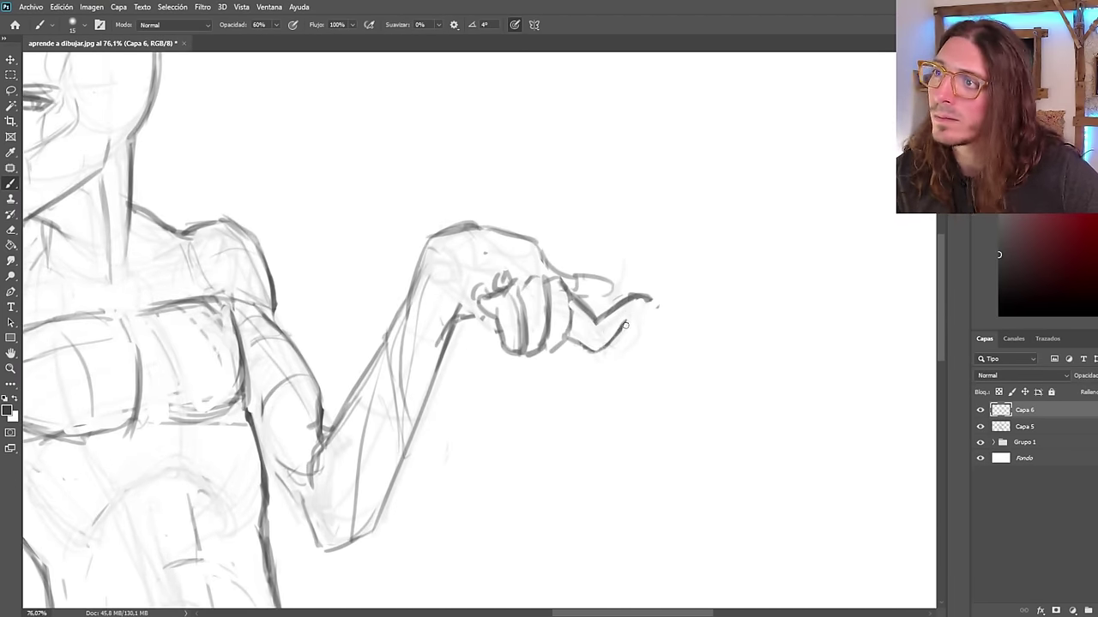
{"action": "key", "text": "ctrl+shift+h"}
{"action": "scroll", "coordinate": [333, 259], "scroll_direction": "down", "scroll_amount": 1}
{"action": "key", "text": "ctrl+shift+h"}
{"action": "scroll", "coordinate": [593, 211], "scroll_direction": "up", "scroll_amount": 2}
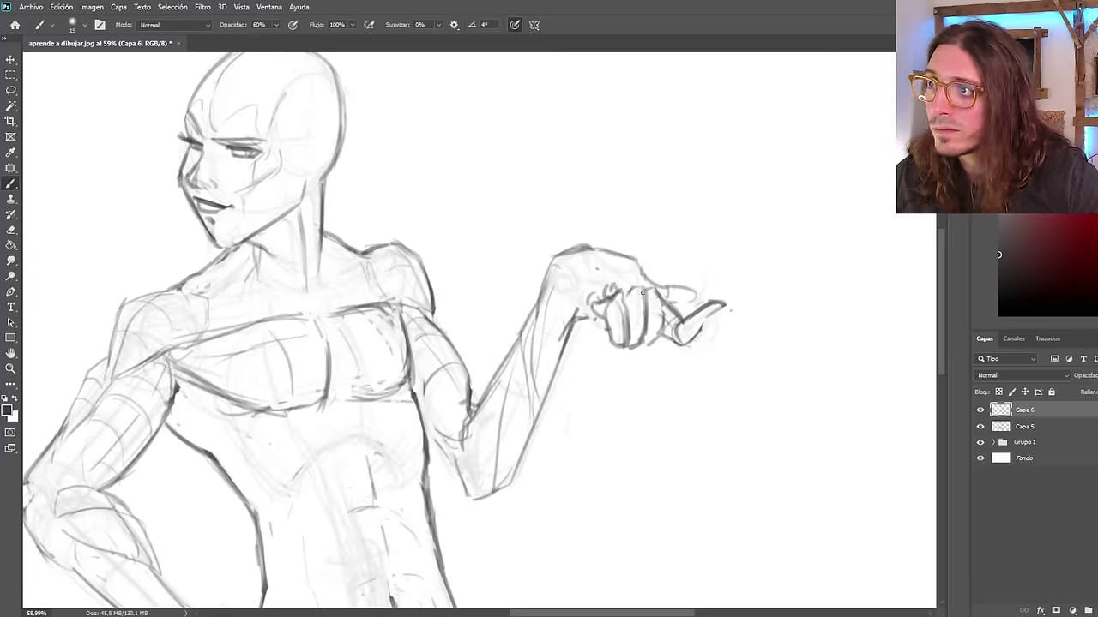
Add palm and wrist lines to the raised hand, flipping the view to compare it with the whole figure.
{"action": "mouse_move", "coordinate": [587, 256]}
{"action": "left_mouse_down"}
{"action": "mouse_move", "coordinate": [631, 286]}
{"action": "mouse_move", "coordinate": [535, 311]}
{"action": "left_mouse_up"}
{"action": "left_click_drag", "start_coordinate": [556, 273], "coordinate": [578, 309]}
{"action": "scroll", "coordinate": [567, 309], "scroll_direction": "down", "scroll_amount": 4}
{"action": "key", "text": "ctrl+shift+h"}
{"action": "scroll", "coordinate": [334, 245], "scroll_direction": "up", "scroll_amount": 4}
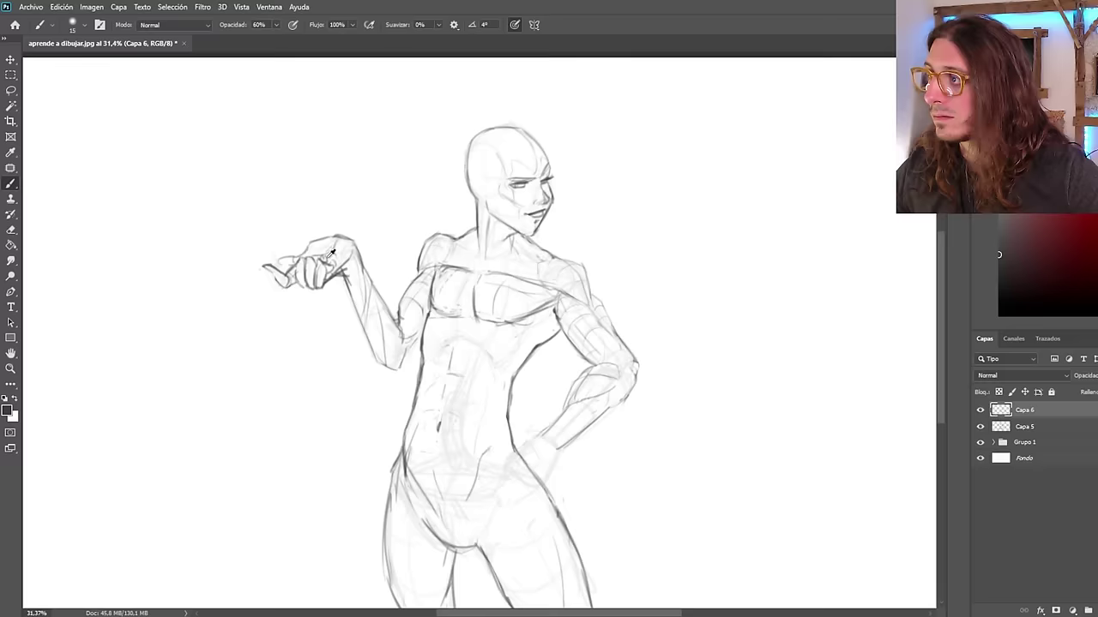
{"action": "left_click_drag", "start_coordinate": [375, 288], "coordinate": [405, 328]}
Clear the hip contour behind the resting hand and add sternum lines dividing the chest, checking the mirrored view.
{"action": "scroll", "coordinate": [411, 331], "scroll_direction": "down", "scroll_amount": 5}
{"action": "scroll", "coordinate": [458, 411], "scroll_direction": "up", "scroll_amount": 5}
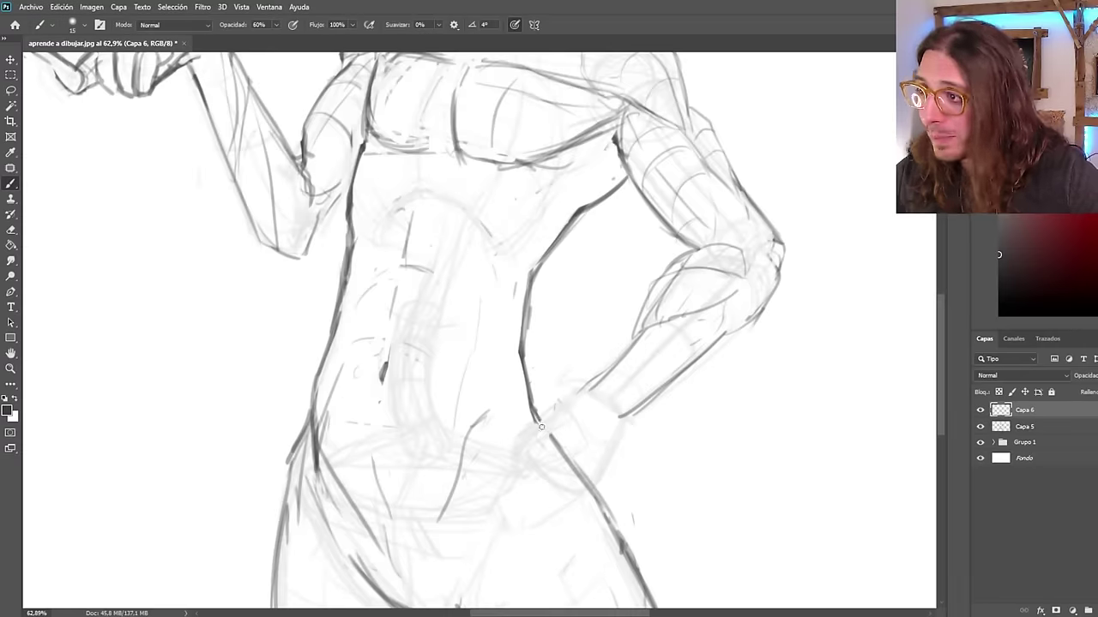
{"action": "scroll", "coordinate": [461, 340], "scroll_direction": "down", "scroll_amount": 5}
{"action": "scroll", "coordinate": [459, 300], "scroll_direction": "up", "scroll_amount": 4}
{"action": "scroll", "coordinate": [490, 318], "scroll_direction": "down", "scroll_amount": 4}
{"action": "key", "text": "ctrl+shift+h"}
{"action": "scroll", "coordinate": [532, 292], "scroll_direction": "up", "scroll_amount": 2}
{"action": "left_click_drag", "start_coordinate": [525, 262], "coordinate": [542, 310]}
{"action": "scroll", "coordinate": [531, 300], "scroll_direction": "down", "scroll_amount": 4}
{"action": "key", "text": "ctrl+shift+h"}
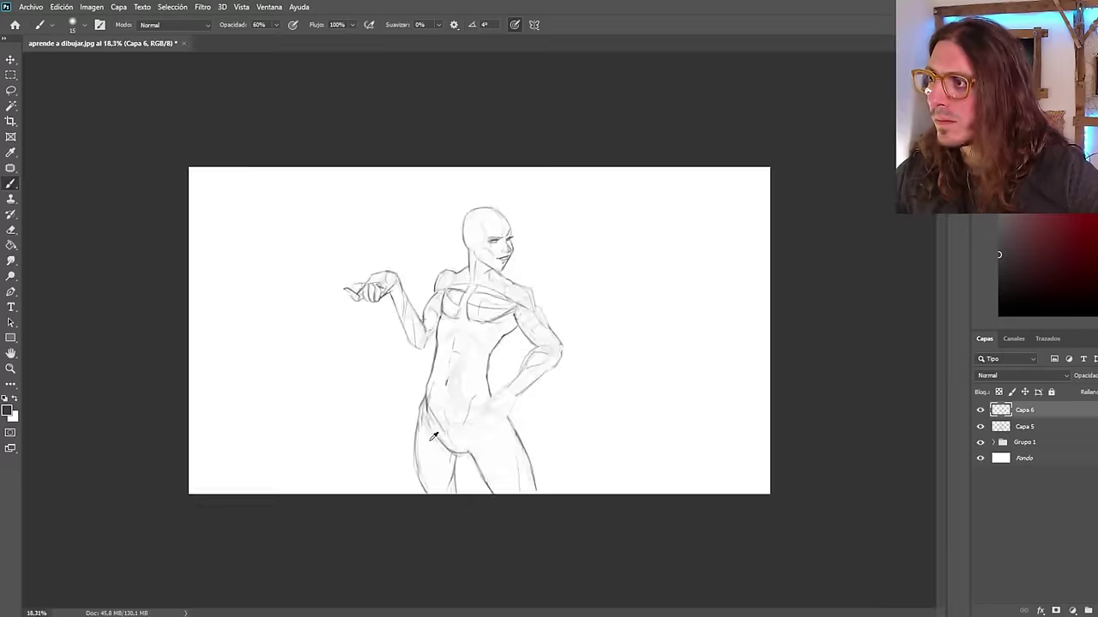
Draw the palm, thumb and fingers of the hand resting on the hip.
{"action": "scroll", "coordinate": [497, 266], "scroll_direction": "up", "scroll_amount": 6}
{"action": "scroll", "coordinate": [521, 283], "scroll_direction": "down", "scroll_amount": 4}
{"action": "scroll", "coordinate": [538, 450], "scroll_direction": "up", "scroll_amount": 2}
{"action": "scroll", "coordinate": [538, 449], "scroll_direction": "down", "scroll_amount": 2}
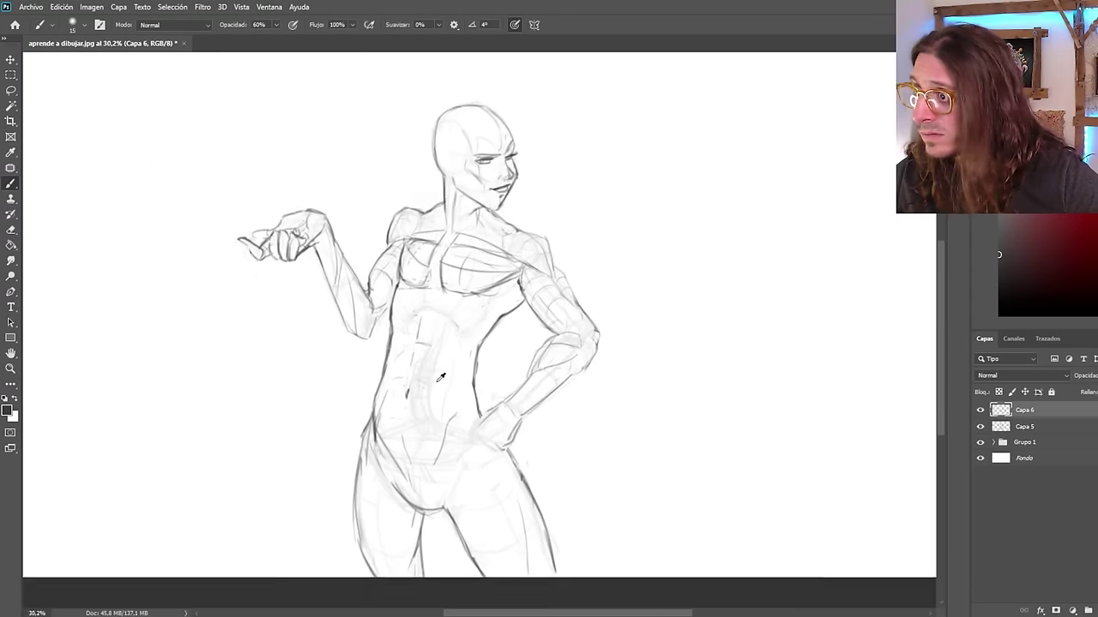
{"action": "scroll", "coordinate": [502, 367], "scroll_direction": "up", "scroll_amount": 3}
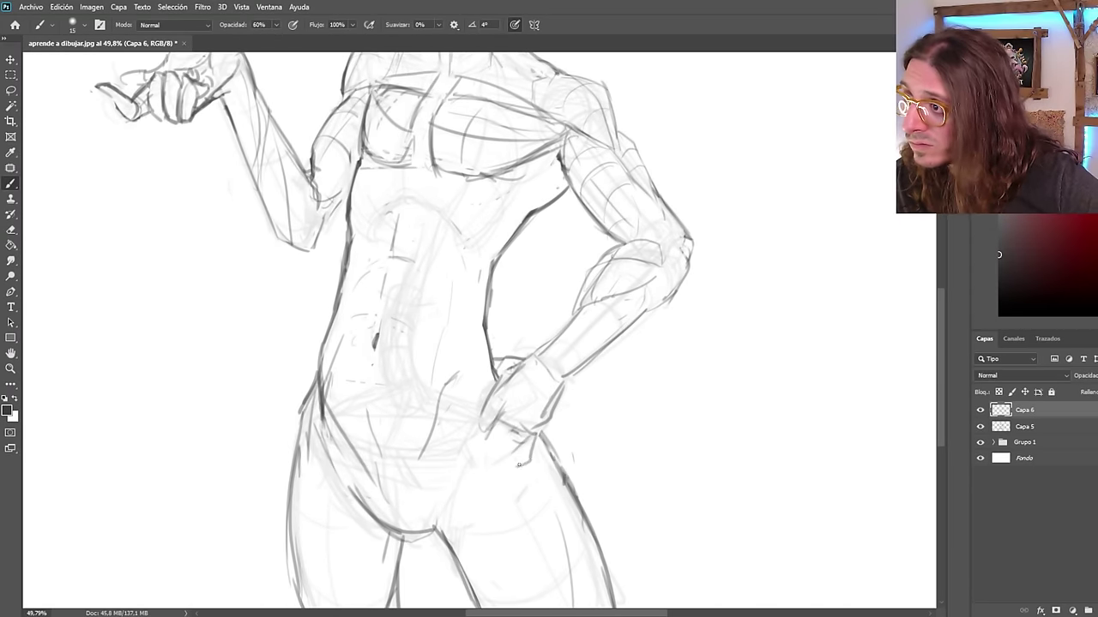
{"action": "scroll", "coordinate": [486, 434], "scroll_direction": "down", "scroll_amount": 2}
{"action": "scroll", "coordinate": [494, 494], "scroll_direction": "up", "scroll_amount": 3}
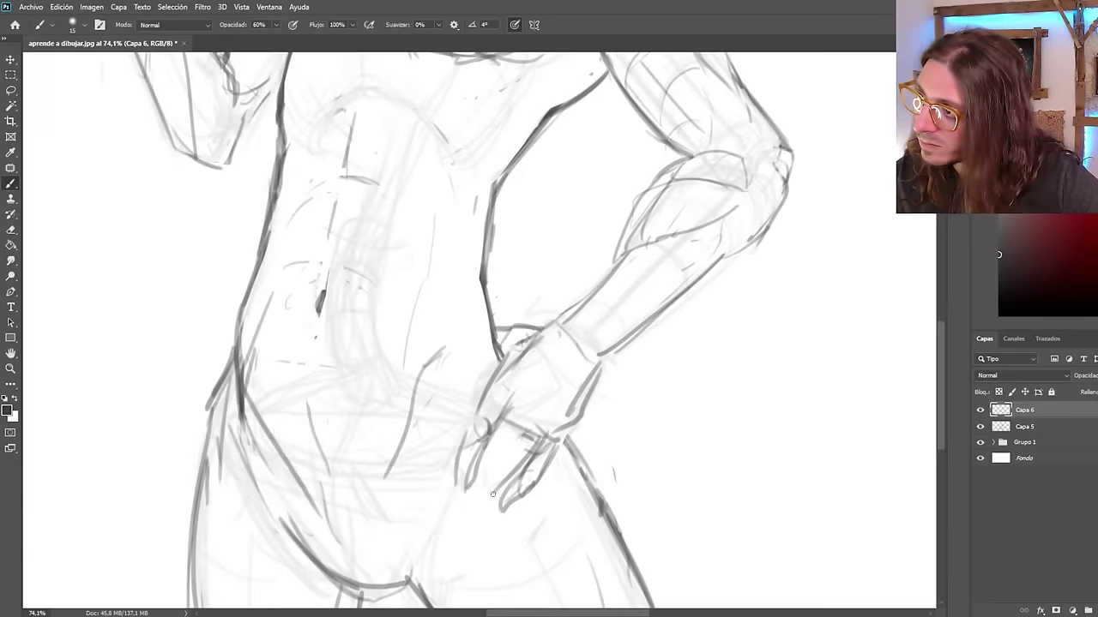
Add finger and tendon lines to the hip hand and reinforce the inner forearm contour down to the wrist.
{"action": "key", "text": "ctrl+shift+h"}
{"action": "scroll", "coordinate": [489, 411], "scroll_direction": "down", "scroll_amount": 1}
{"action": "scroll", "coordinate": [485, 421], "scroll_direction": "up", "scroll_amount": 1}
{"action": "scroll", "coordinate": [476, 441], "scroll_direction": "down", "scroll_amount": 2}
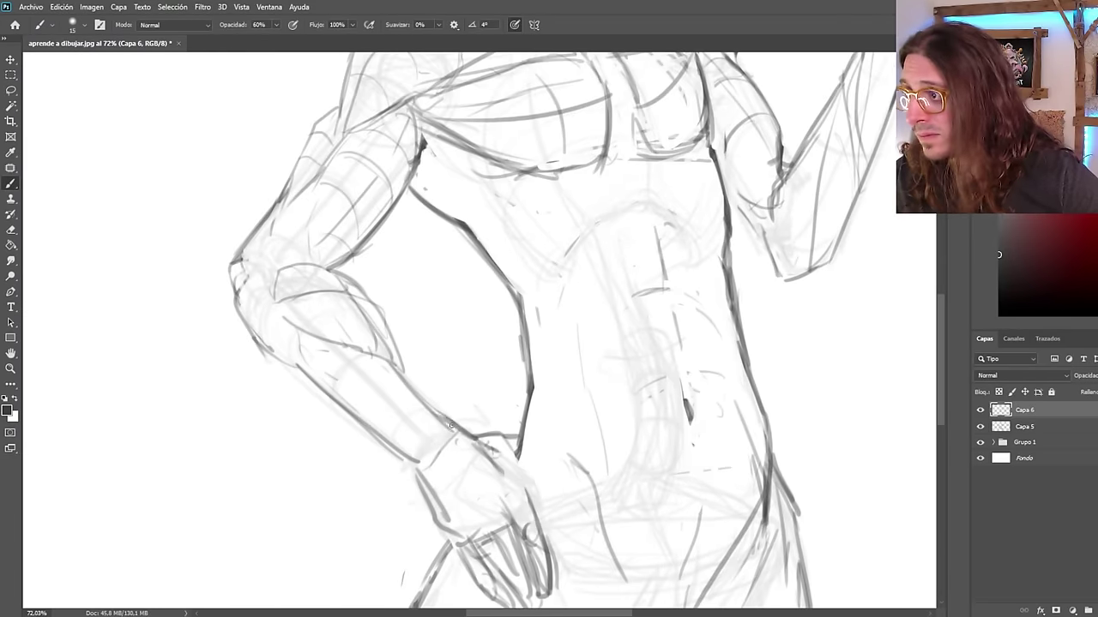
{"action": "scroll", "coordinate": [475, 449], "scroll_direction": "up", "scroll_amount": 2}
{"action": "key", "text": "ctrl+shift+h"}
{"action": "scroll", "coordinate": [467, 394], "scroll_direction": "down", "scroll_amount": 4}
{"action": "scroll", "coordinate": [463, 360], "scroll_direction": "up", "scroll_amount": 4}
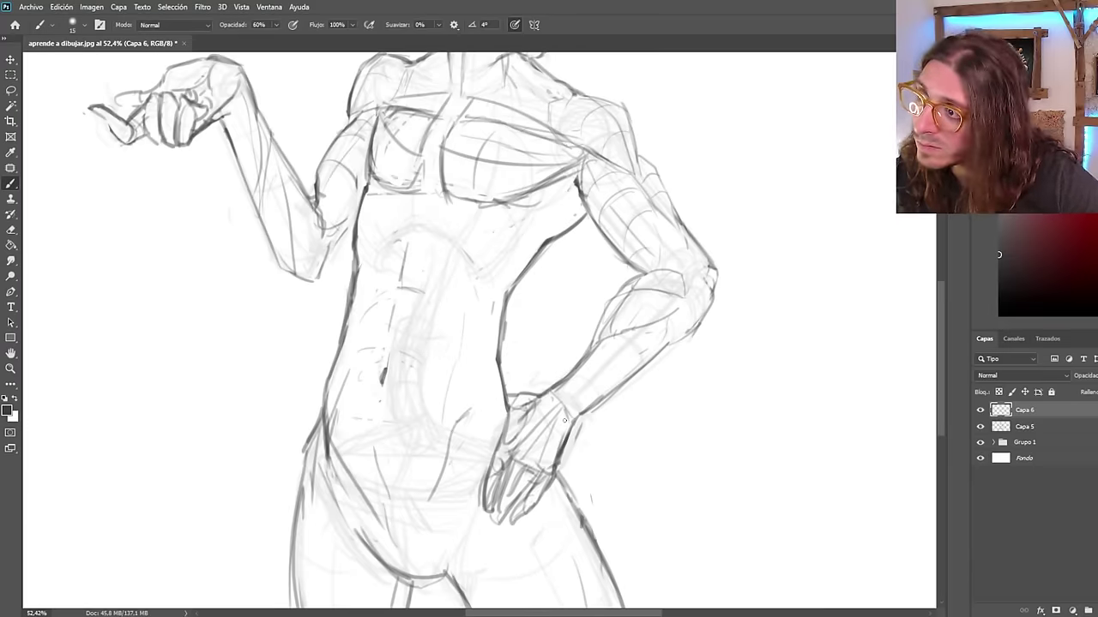
Redraw both waist contours with a sharper break below the ribs and mark the upper abdomen line.
{"action": "scroll", "coordinate": [459, 340], "scroll_direction": "down", "scroll_amount": 4}
{"action": "scroll", "coordinate": [463, 343], "scroll_direction": "up", "scroll_amount": 4}
{"action": "key", "text": "ctrl+shift+h"}
{"action": "key", "text": "ctrl+shift+h"}
{"action": "scroll", "coordinate": [475, 377], "scroll_direction": "down", "scroll_amount": 4}
{"action": "scroll", "coordinate": [479, 386], "scroll_direction": "up", "scroll_amount": 4}
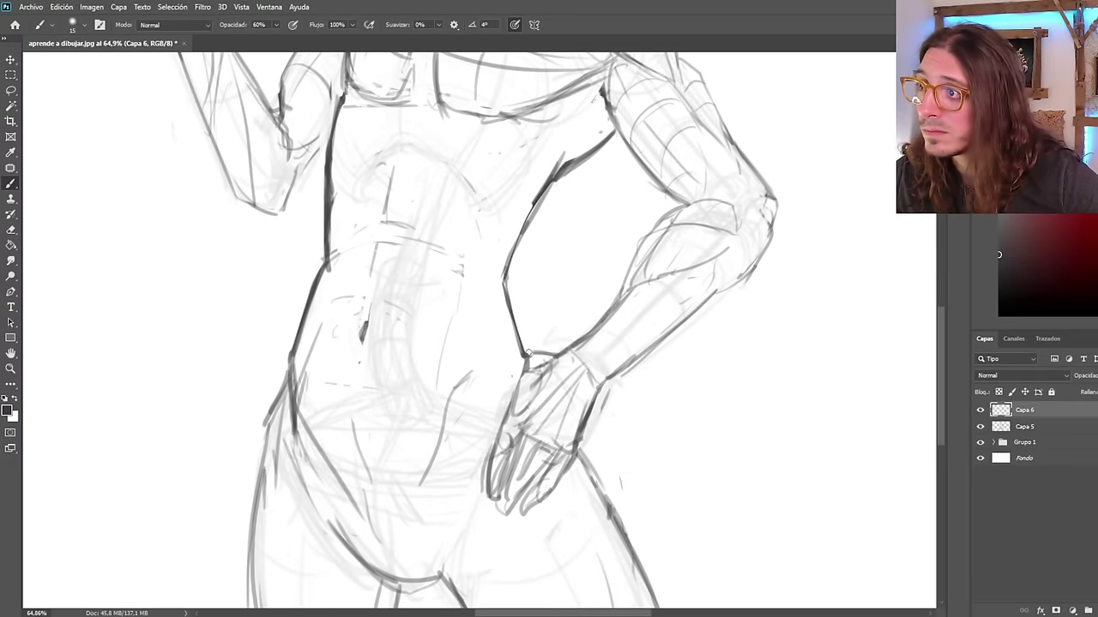
Flip the view, add short abdominal and oblique marks, and strengthen the outer hip and thigh contour.
{"action": "scroll", "coordinate": [516, 351], "scroll_direction": "up", "scroll_amount": 1}
{"action": "key", "text": "ctrl+shift+h"}
{"action": "scroll", "coordinate": [510, 360], "scroll_direction": "down", "scroll_amount": 4}
{"action": "scroll", "coordinate": [484, 403], "scroll_direction": "up", "scroll_amount": 3}
{"action": "scroll", "coordinate": [468, 429], "scroll_direction": "down", "scroll_amount": 1}
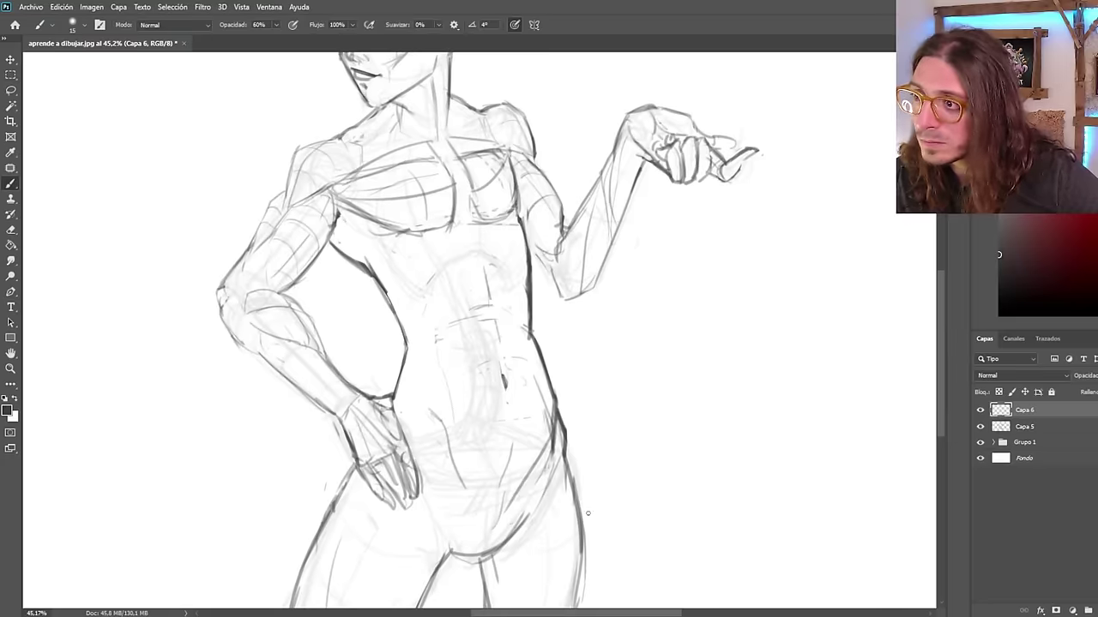
Reinforce the outer shoulder and upper-arm contour of the arm resting on the hip, checking both view orientations.
{"action": "key", "text": "ctrl+shift+h"}
{"action": "scroll", "coordinate": [464, 437], "scroll_direction": "down", "scroll_amount": 4}
{"action": "scroll", "coordinate": [481, 386], "scroll_direction": "down", "scroll_amount": 1}
{"action": "scroll", "coordinate": [532, 309], "scroll_direction": "up", "scroll_amount": 4}
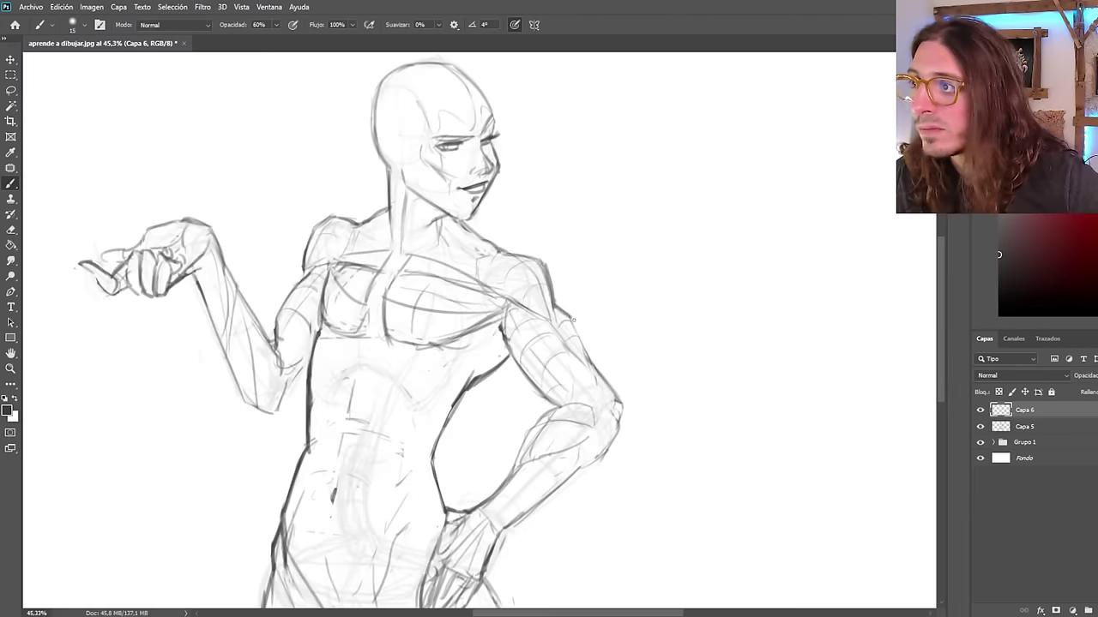
{"action": "scroll", "coordinate": [558, 268], "scroll_direction": "down", "scroll_amount": 4}
{"action": "key", "text": "ctrl+shift+h"}
{"action": "scroll", "coordinate": [407, 238], "scroll_direction": "up", "scroll_amount": 3}
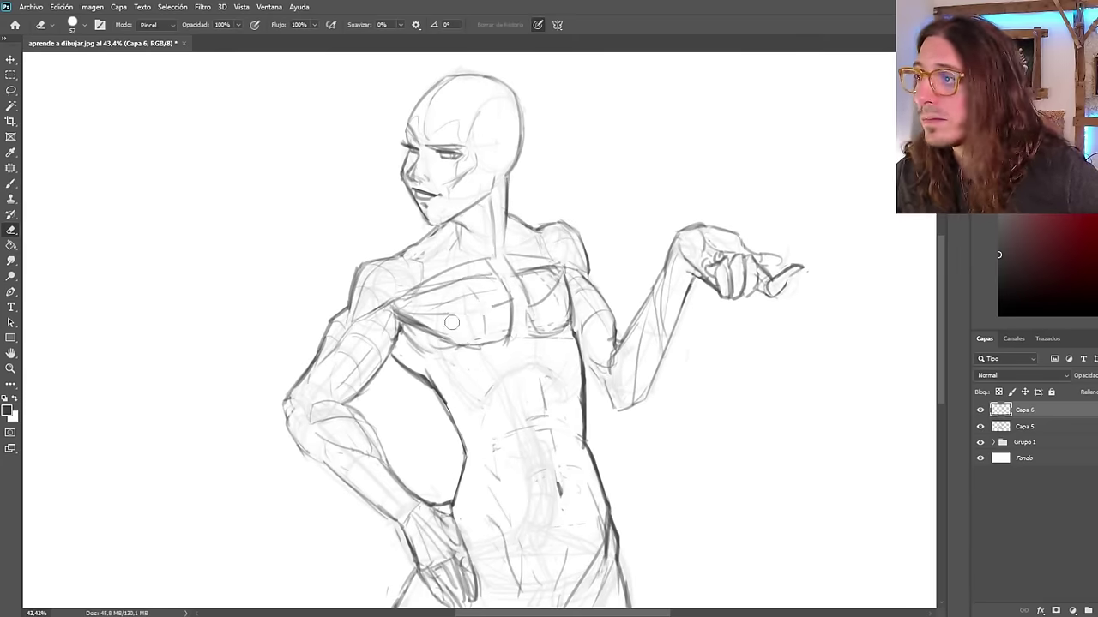
Flip the view back and examine the chest, arms and hands both close up and within the whole figure.
{"action": "key", "text": "ctrl+shift+h"}
{"action": "scroll", "coordinate": [454, 384], "scroll_direction": "down", "scroll_amount": 1}
{"action": "scroll", "coordinate": [416, 338], "scroll_direction": "down", "scroll_amount": 1}
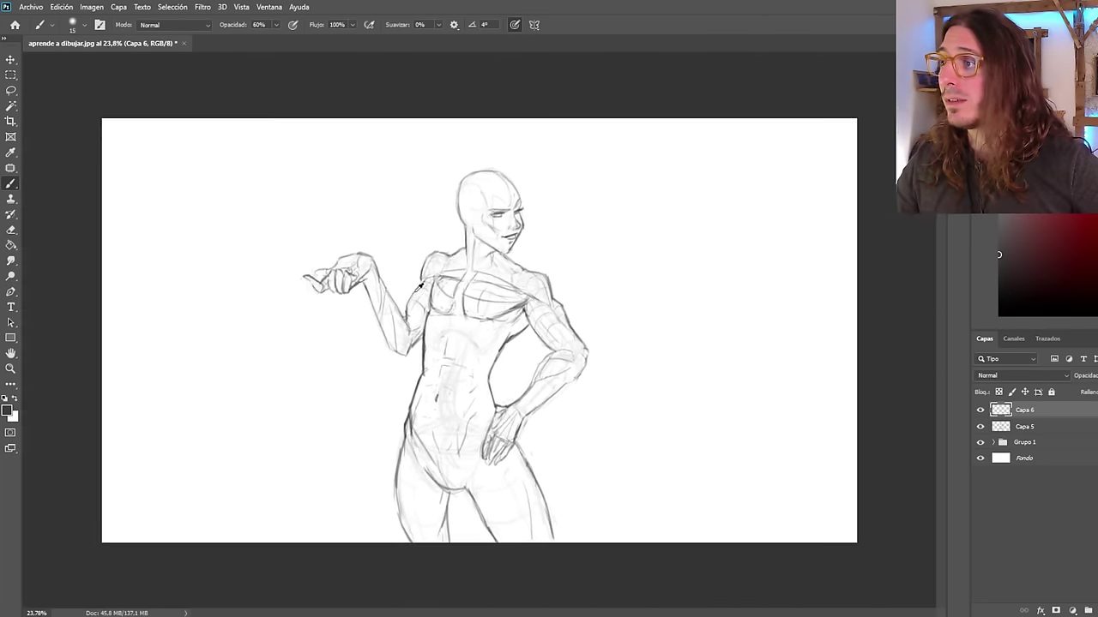
{"action": "scroll", "coordinate": [420, 309], "scroll_direction": "up", "scroll_amount": 2}
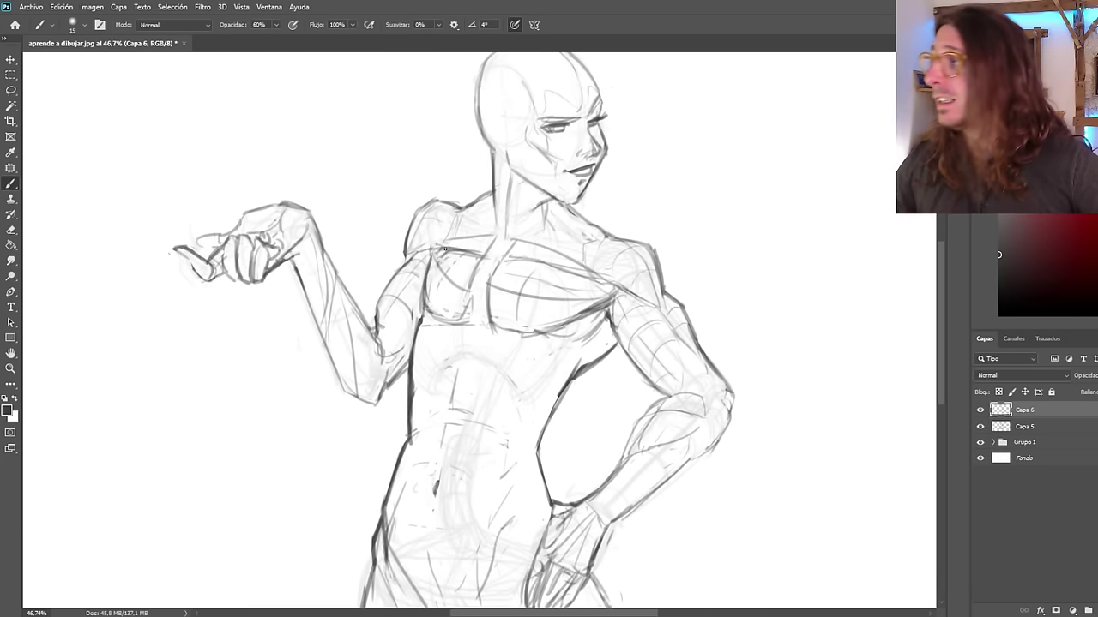
{"action": "scroll", "coordinate": [444, 250], "scroll_direction": "down", "scroll_amount": 2}
{"action": "scroll", "coordinate": [529, 325], "scroll_direction": "up", "scroll_amount": 3}
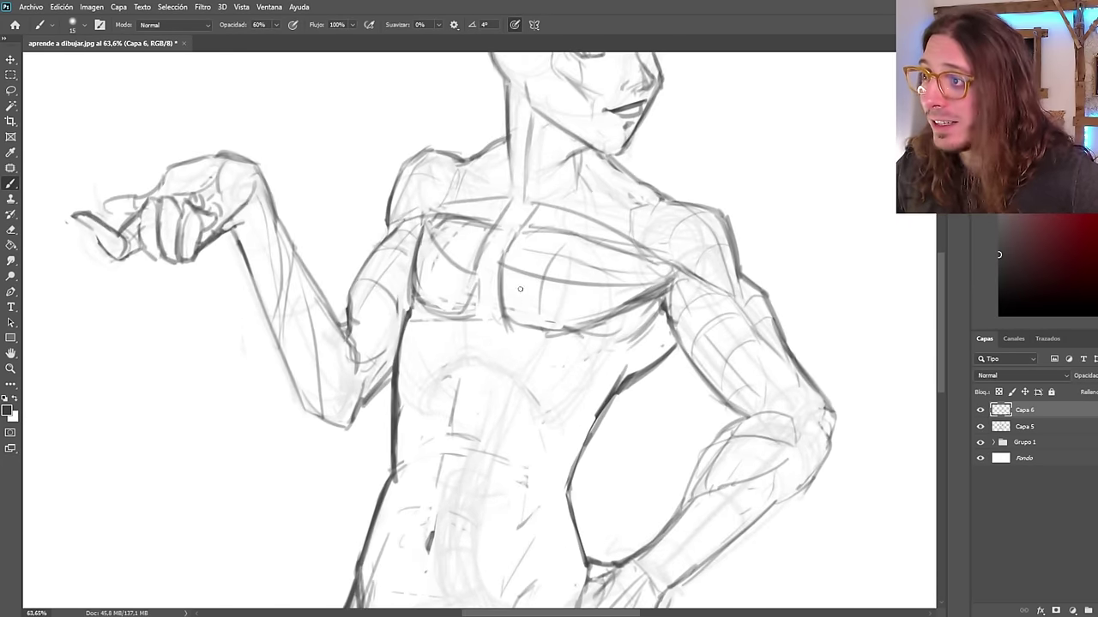
{"action": "scroll", "coordinate": [520, 289], "scroll_direction": "down", "scroll_amount": 3}
{"action": "scroll", "coordinate": [549, 305], "scroll_direction": "up", "scroll_amount": 1}
{"action": "scroll", "coordinate": [575, 318], "scroll_direction": "down", "scroll_amount": 1}
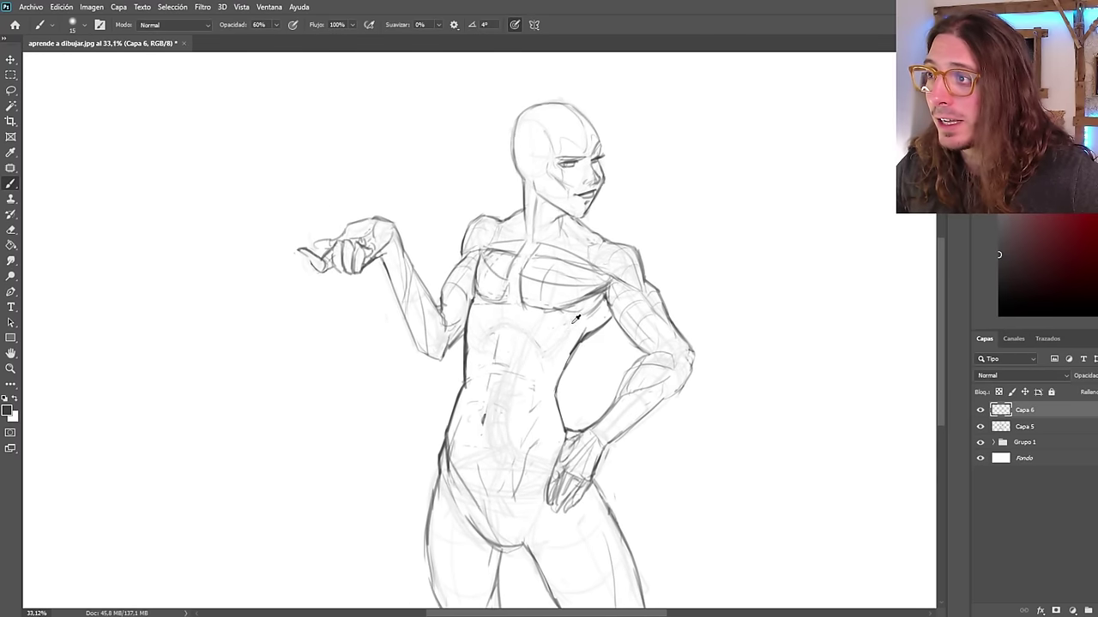
{"action": "scroll", "coordinate": [576, 318], "scroll_direction": "down", "scroll_amount": 1}
{"action": "scroll", "coordinate": [622, 288], "scroll_direction": "up", "scroll_amount": 2}
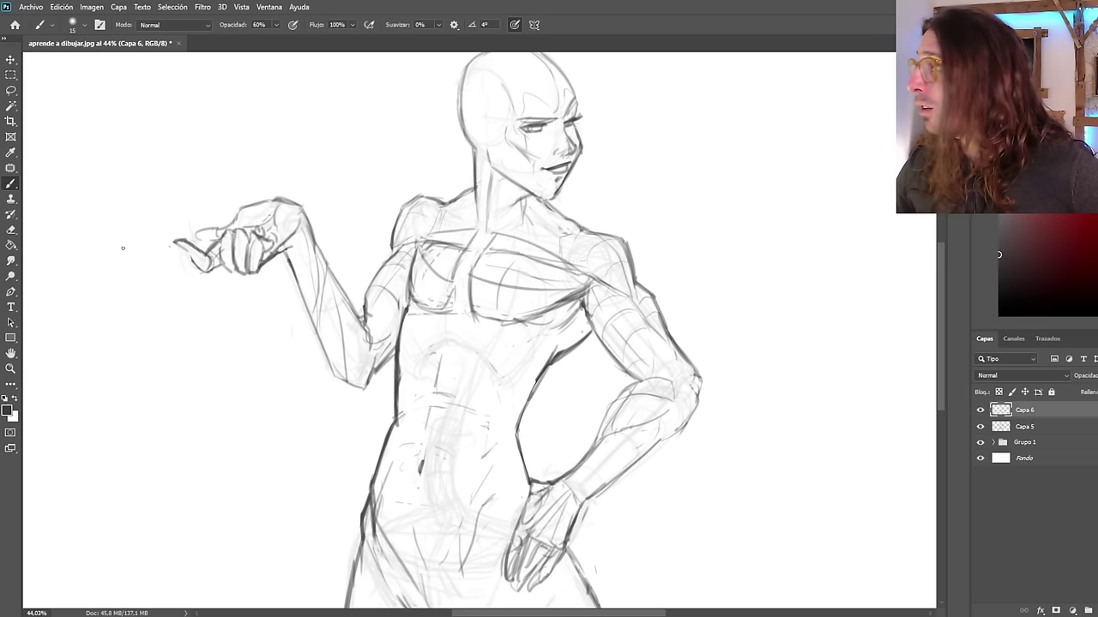
{"action": "scroll", "coordinate": [463, 325], "scroll_direction": "down", "scroll_amount": 2}
{"action": "scroll", "coordinate": [463, 325], "scroll_direction": "up", "scroll_amount": 2}
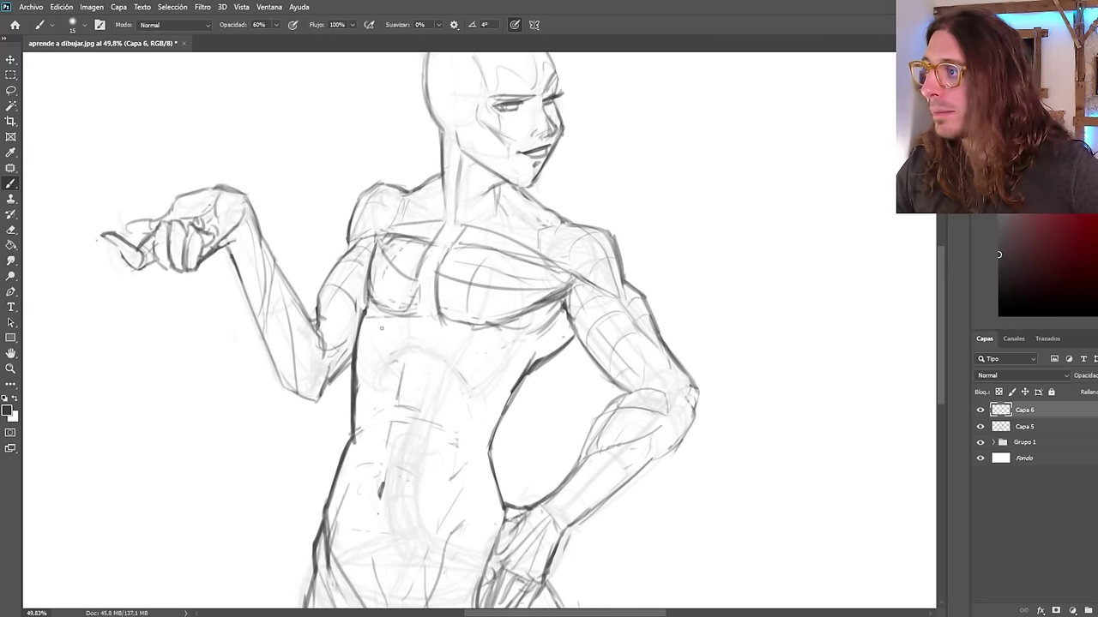
{"action": "scroll", "coordinate": [382, 328], "scroll_direction": "down", "scroll_amount": 3}
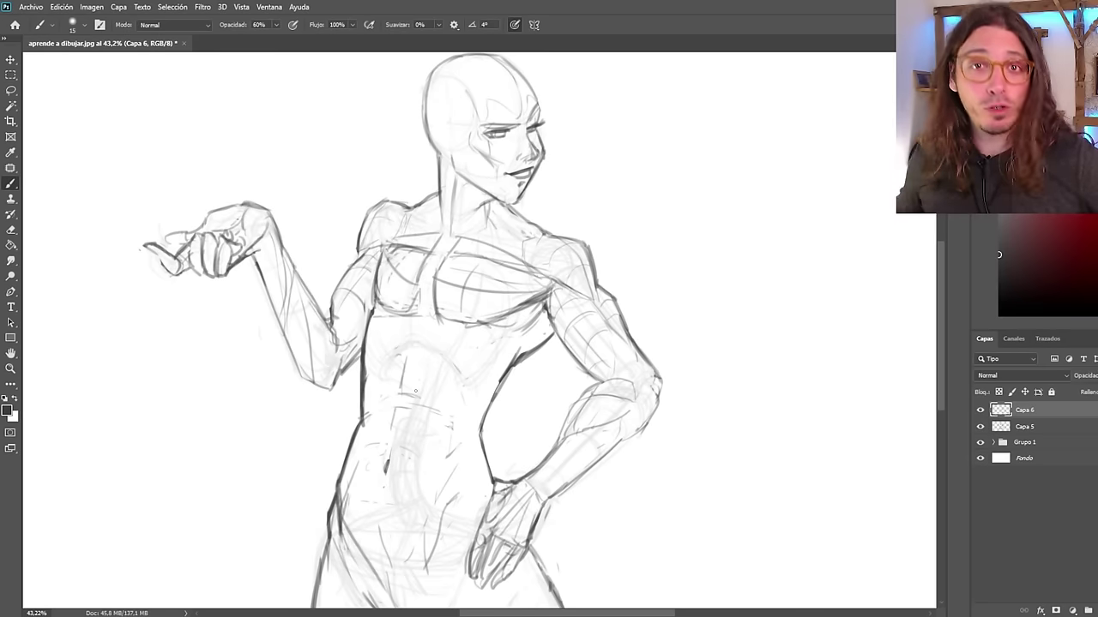
{"action": "scroll", "coordinate": [349, 263], "scroll_direction": "down", "scroll_amount": 2}
{"action": "scroll", "coordinate": [414, 249], "scroll_direction": "up", "scroll_amount": 3}
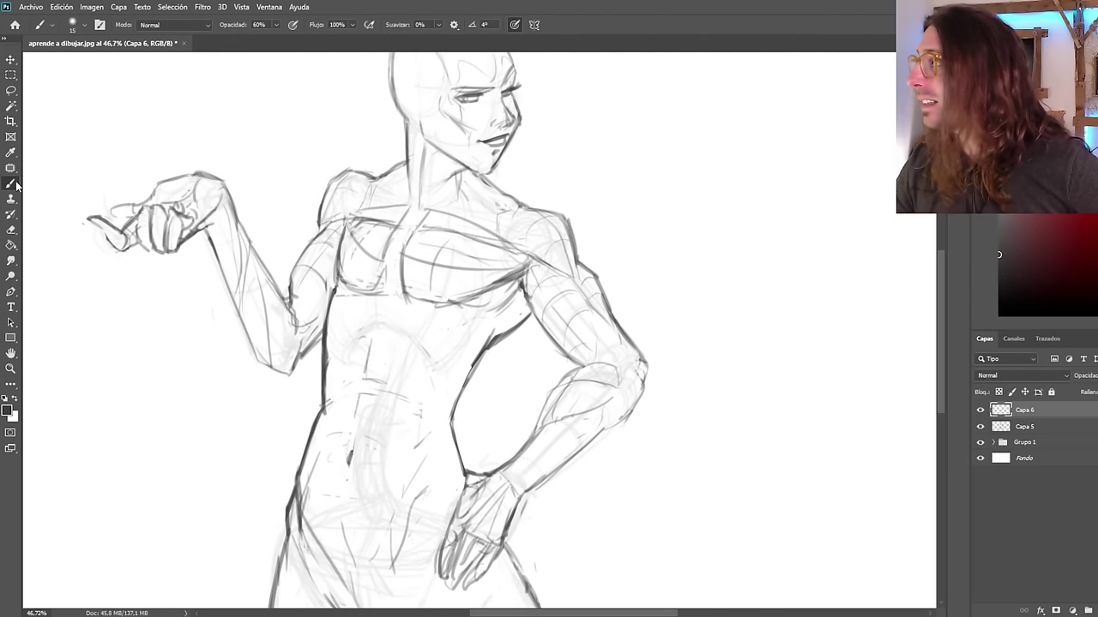
Mark the breast position with a short stroke on the chest beside the arm resting on the hip.
{"action": "scroll", "coordinate": [330, 279], "scroll_direction": "down", "scroll_amount": 2}
{"action": "scroll", "coordinate": [269, 239], "scroll_direction": "up", "scroll_amount": 3}
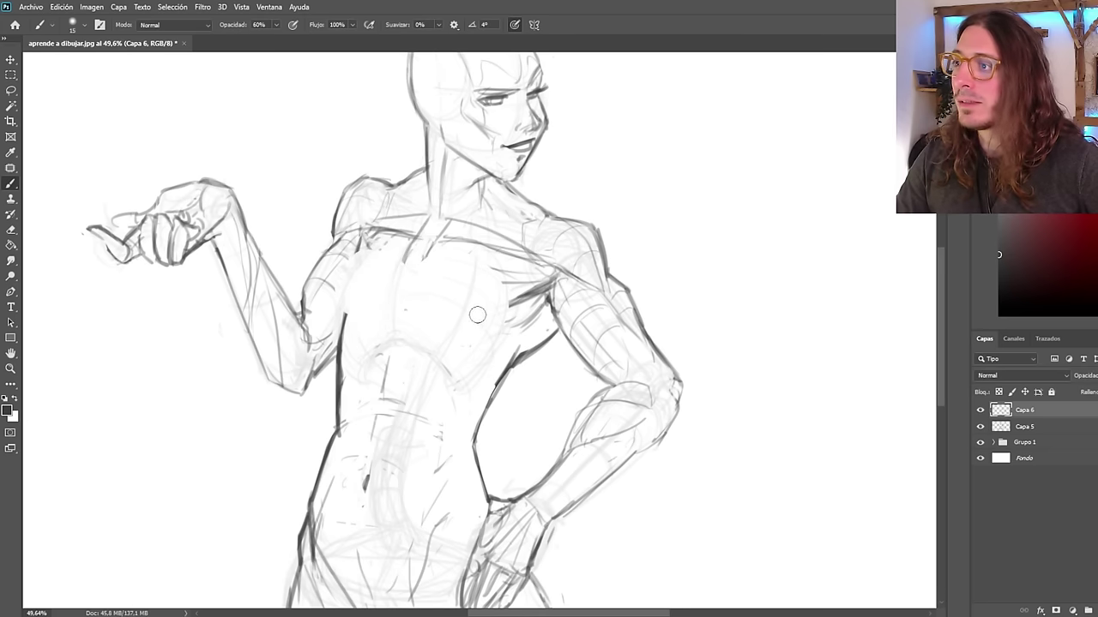
{"action": "scroll", "coordinate": [433, 358], "scroll_direction": "down", "scroll_amount": 4}
{"action": "scroll", "coordinate": [297, 282], "scroll_direction": "up", "scroll_amount": 3}
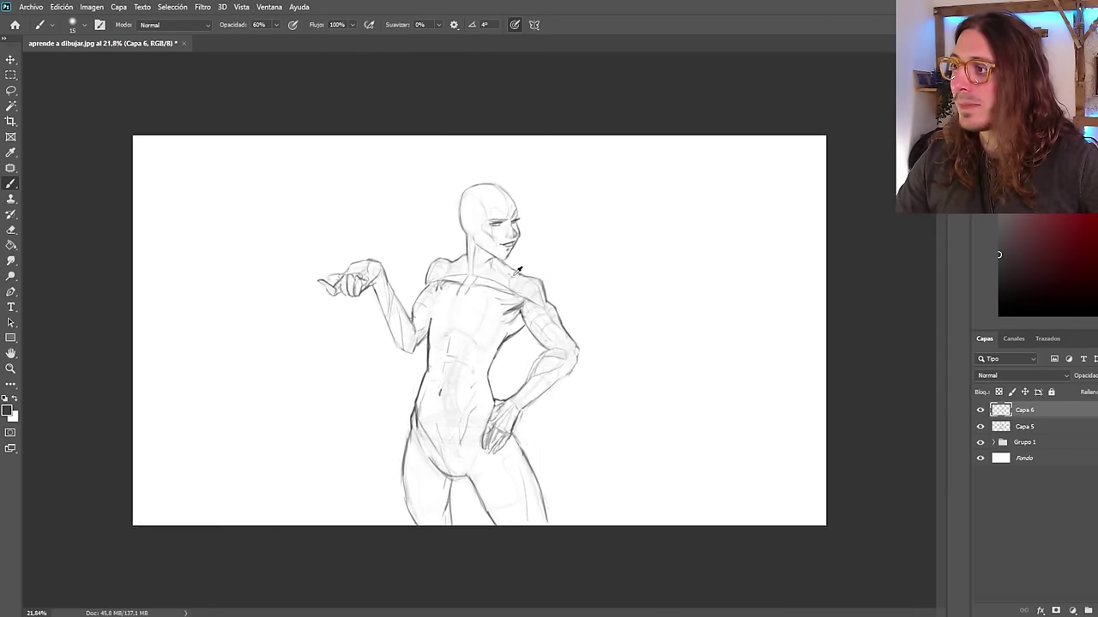
{"action": "scroll", "coordinate": [358, 206], "scroll_direction": "up", "scroll_amount": 2}
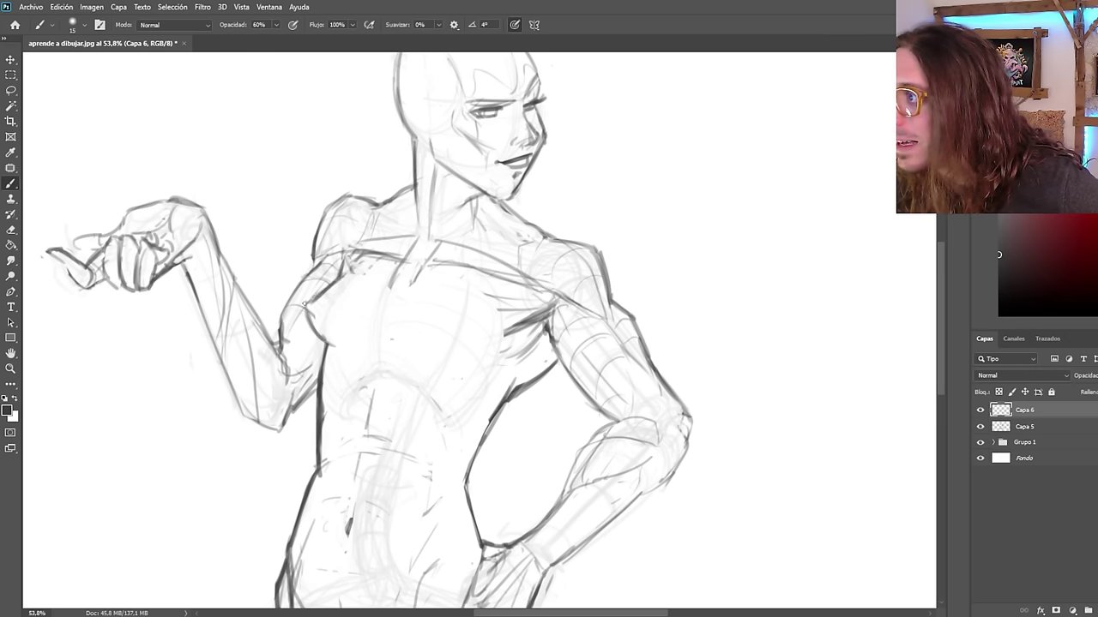
{"action": "left_click_drag", "start_coordinate": [468, 317], "coordinate": [477, 329]}
{"action": "mouse_move", "coordinate": [500, 296]}
{"action": "left_mouse_down"}
{"action": "mouse_move", "coordinate": [433, 361]}
{"action": "mouse_move", "coordinate": [475, 342]}
{"action": "left_mouse_up"}
{"action": "key", "text": "ctrl+z"}
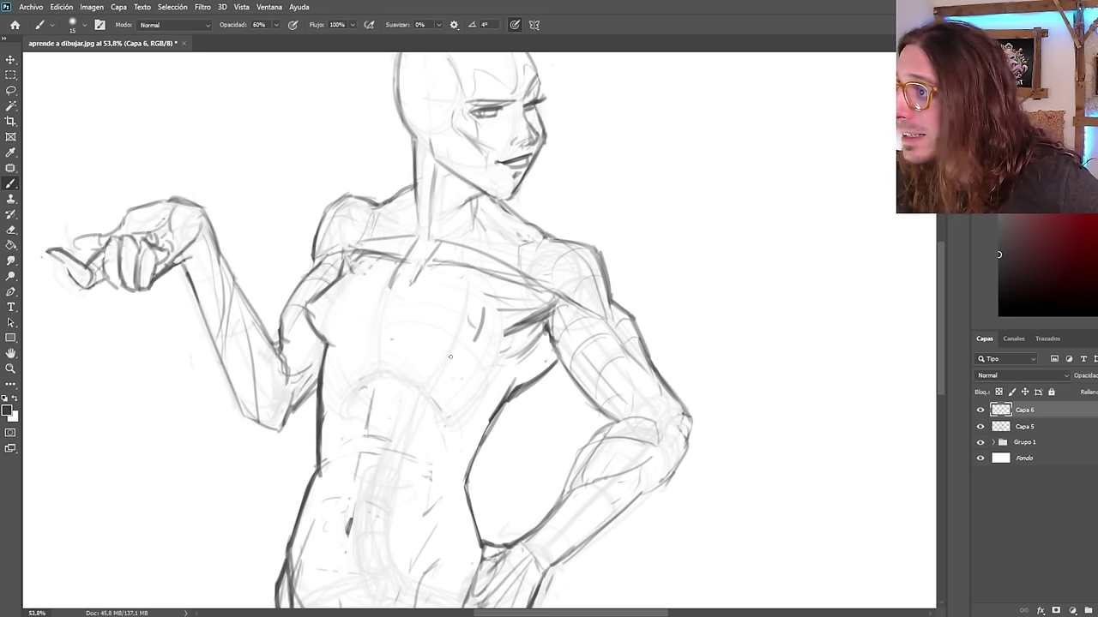
Draw the curved lower contour of the breast on the hip-arm side, retrying the curve and reinforcing its outer edge.
{"action": "left_click_drag", "start_coordinate": [401, 339], "coordinate": [475, 344]}
{"action": "mouse_move", "coordinate": [494, 334]}
{"action": "left_mouse_down"}
{"action": "mouse_move", "coordinate": [424, 360]}
{"action": "mouse_move", "coordinate": [413, 350]}
{"action": "left_mouse_up"}
{"action": "key", "text": "ctrl+z"}
{"action": "key", "text": "ctrl+z"}
{"action": "left_click_drag", "start_coordinate": [495, 321], "coordinate": [411, 346]}
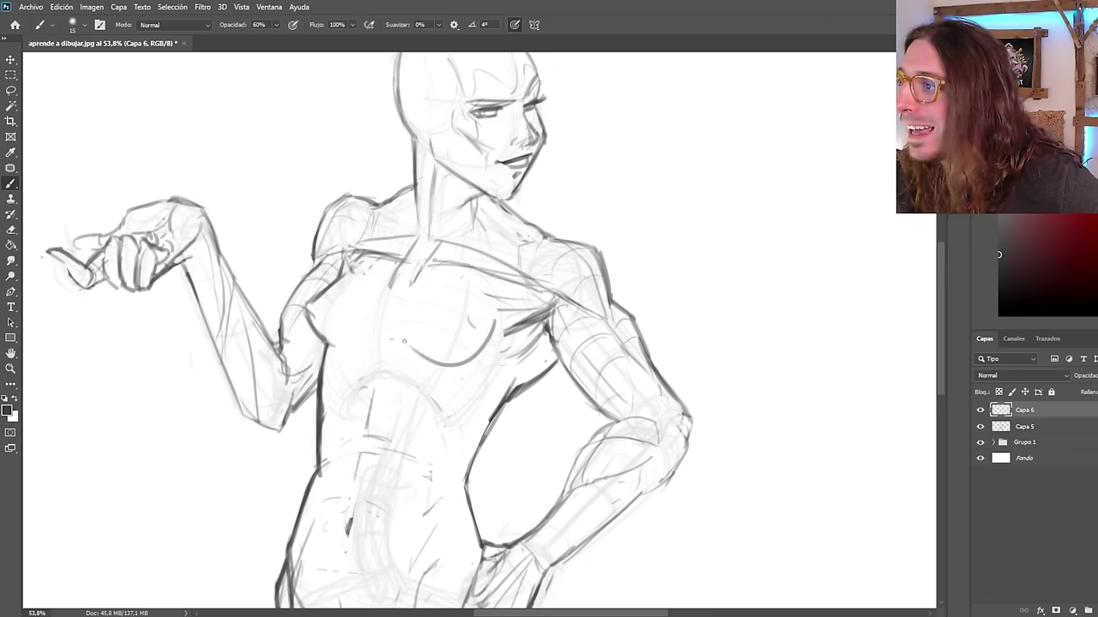
{"action": "left_click_drag", "start_coordinate": [494, 337], "coordinate": [415, 350]}
{"action": "mouse_move", "coordinate": [498, 342]}
{"action": "left_mouse_down"}
{"action": "mouse_move", "coordinate": [414, 348]}
{"action": "mouse_move", "coordinate": [445, 369]}
{"action": "left_mouse_up"}
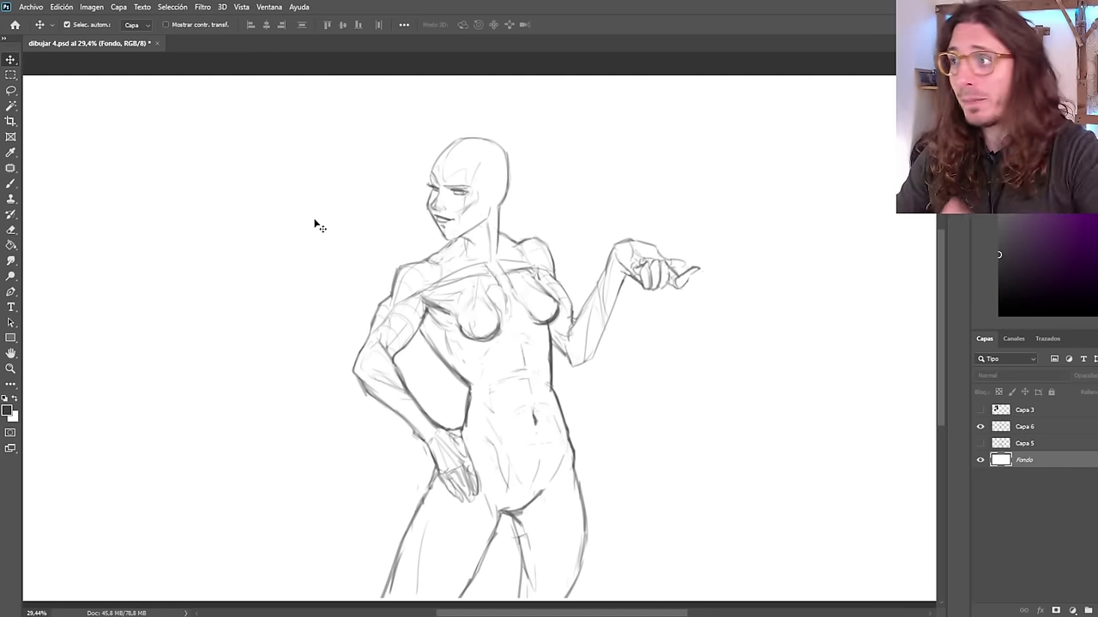
Examine the pose, proportions and contours of the drawn figure, both closer up and with the whole canvas in view.
{"action": "key", "text": "b"}
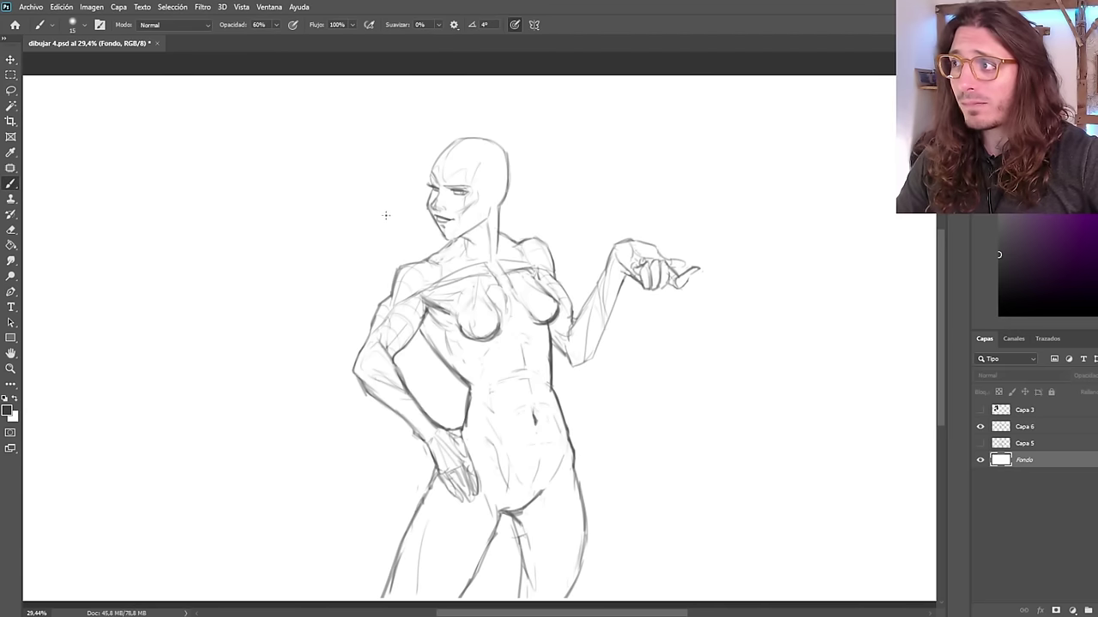
{"action": "scroll", "coordinate": [377, 206], "scroll_direction": "down", "scroll_amount": 2}
{"action": "scroll", "coordinate": [334, 346], "scroll_direction": "up", "scroll_amount": 3}
{"action": "scroll", "coordinate": [331, 393], "scroll_direction": "down", "scroll_amount": 1}
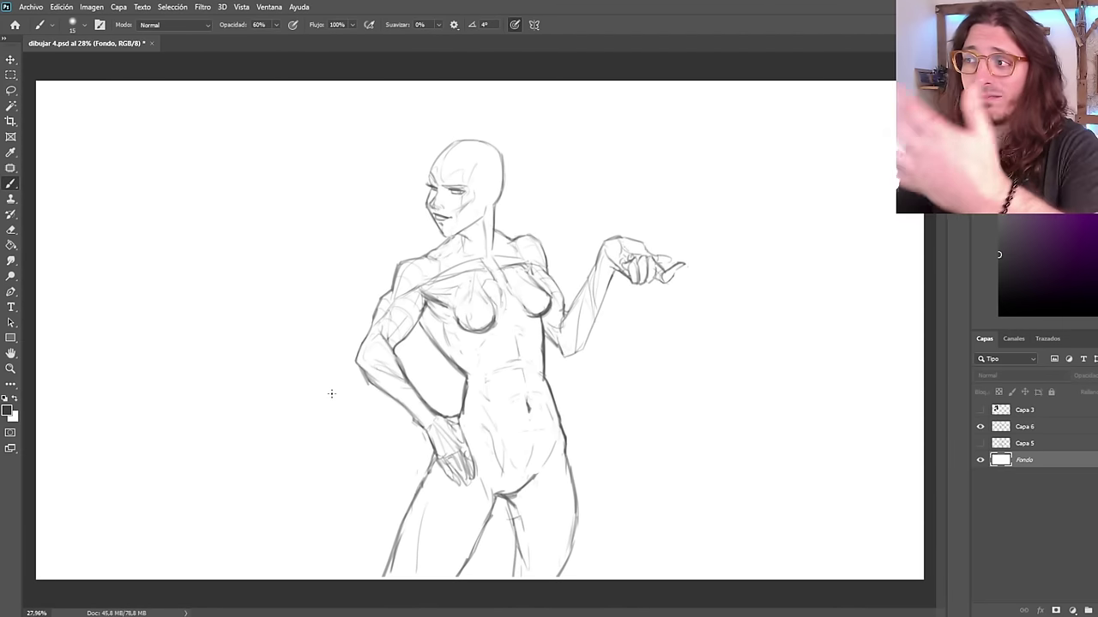
{"action": "scroll", "coordinate": [370, 347], "scroll_direction": "up", "scroll_amount": 1}
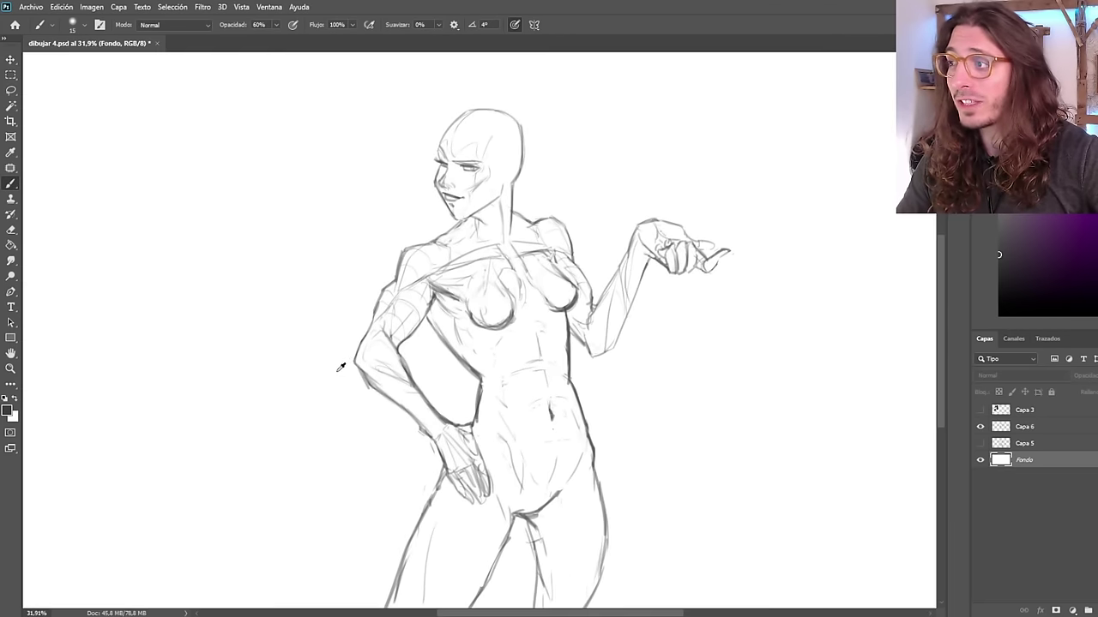
{"action": "scroll", "coordinate": [351, 311], "scroll_direction": "down", "scroll_amount": 2}
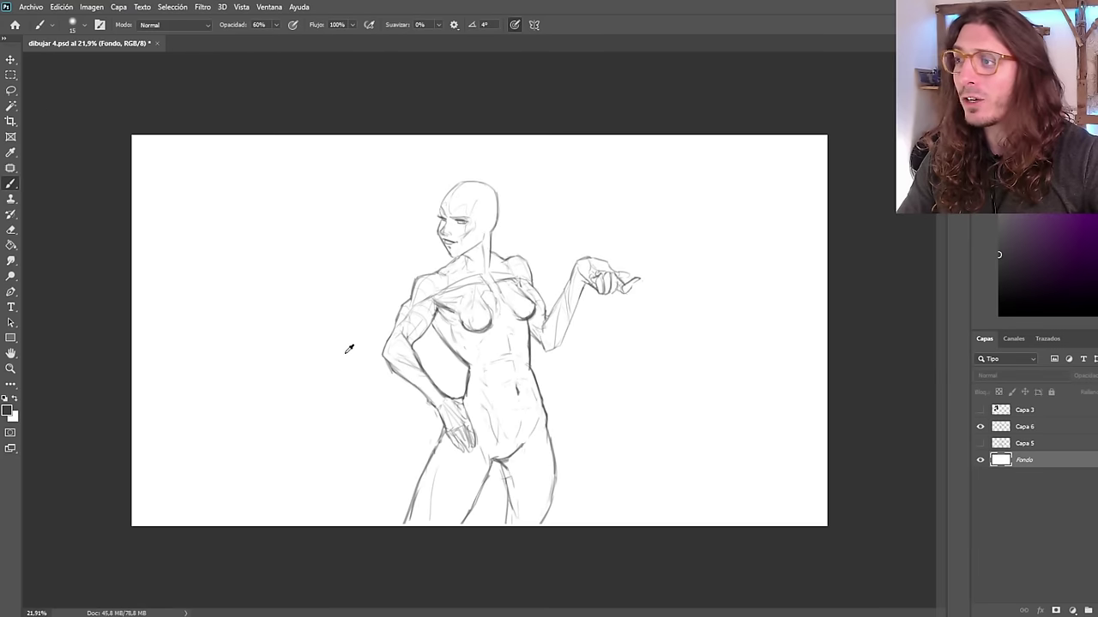
{"action": "scroll", "coordinate": [351, 348], "scroll_direction": "up", "scroll_amount": 1}
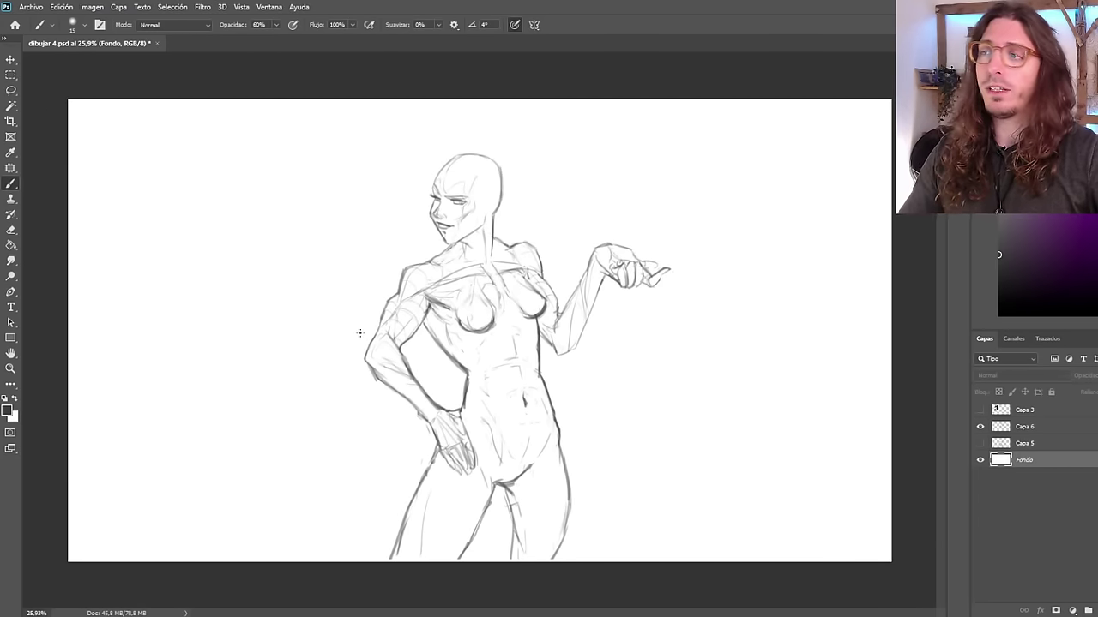
{"action": "scroll", "coordinate": [394, 384], "scroll_direction": "up", "scroll_amount": 1}
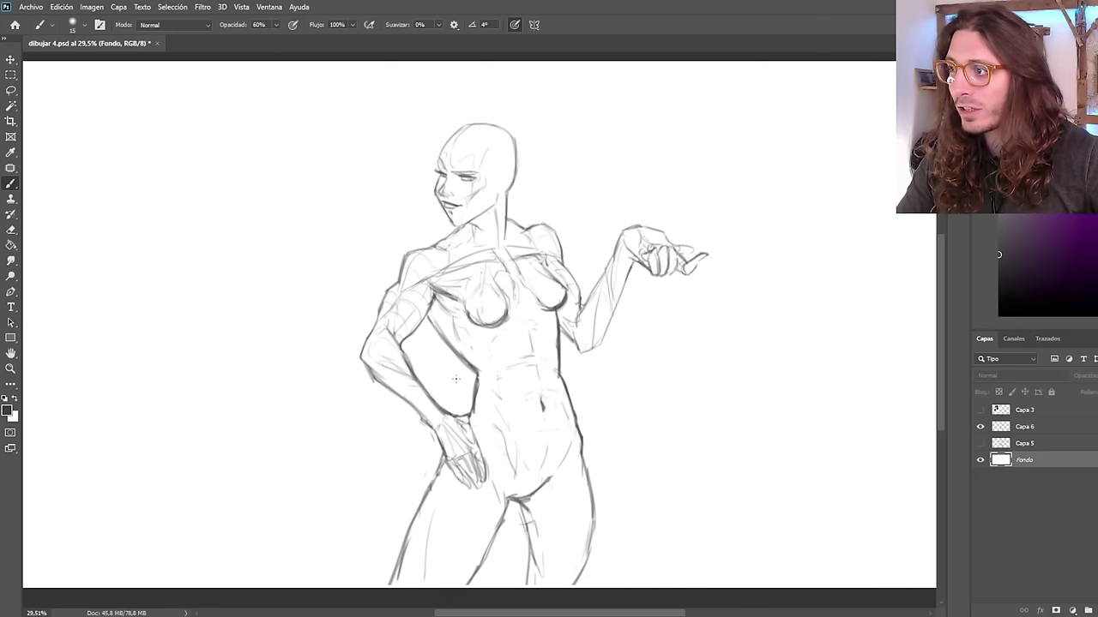
{"action": "scroll", "coordinate": [413, 442], "scroll_direction": "down", "scroll_amount": 3}
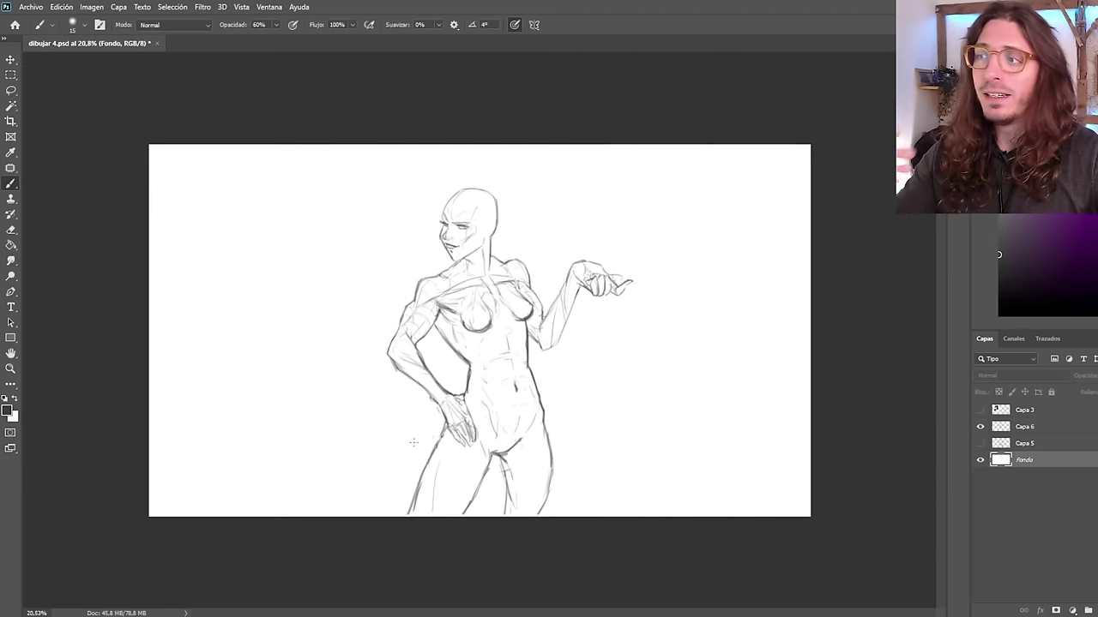
{"action": "scroll", "coordinate": [413, 442], "scroll_direction": "up", "scroll_amount": 1}
{"action": "scroll", "coordinate": [394, 298], "scroll_direction": "up", "scroll_amount": 1}
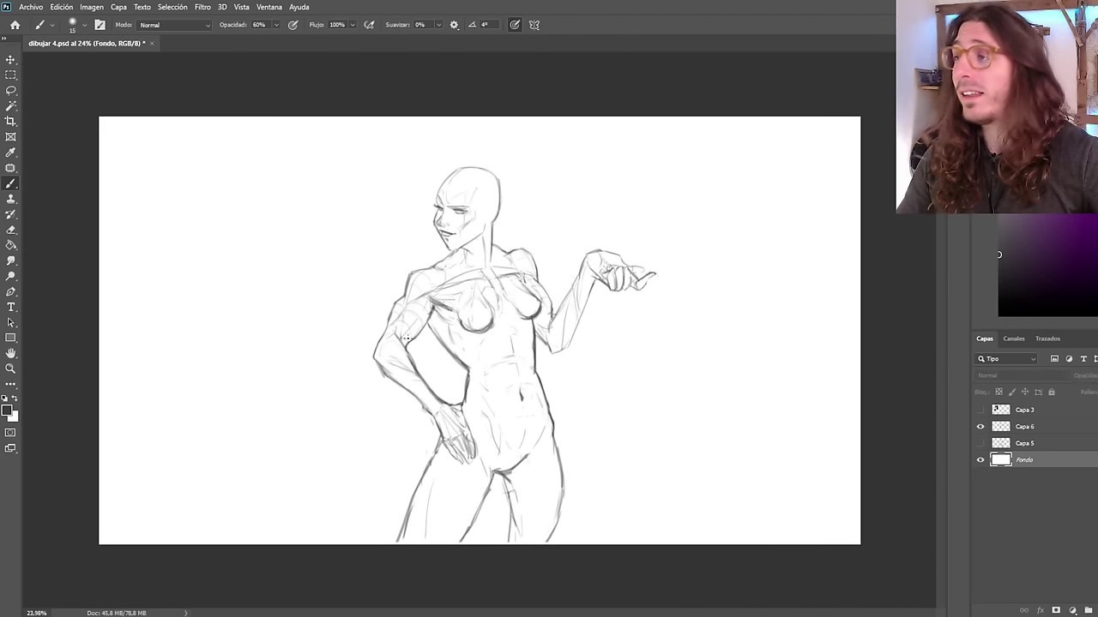
{"action": "scroll", "coordinate": [399, 365], "scroll_direction": "up", "scroll_amount": 1}
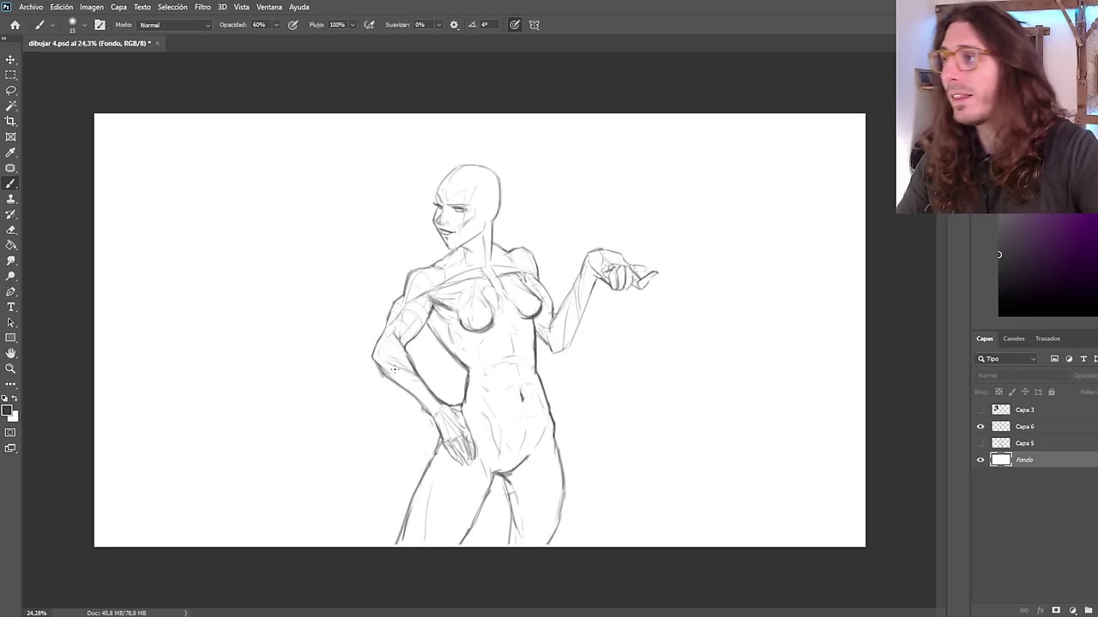
{"action": "scroll", "coordinate": [365, 346], "scroll_direction": "up", "scroll_amount": 1}
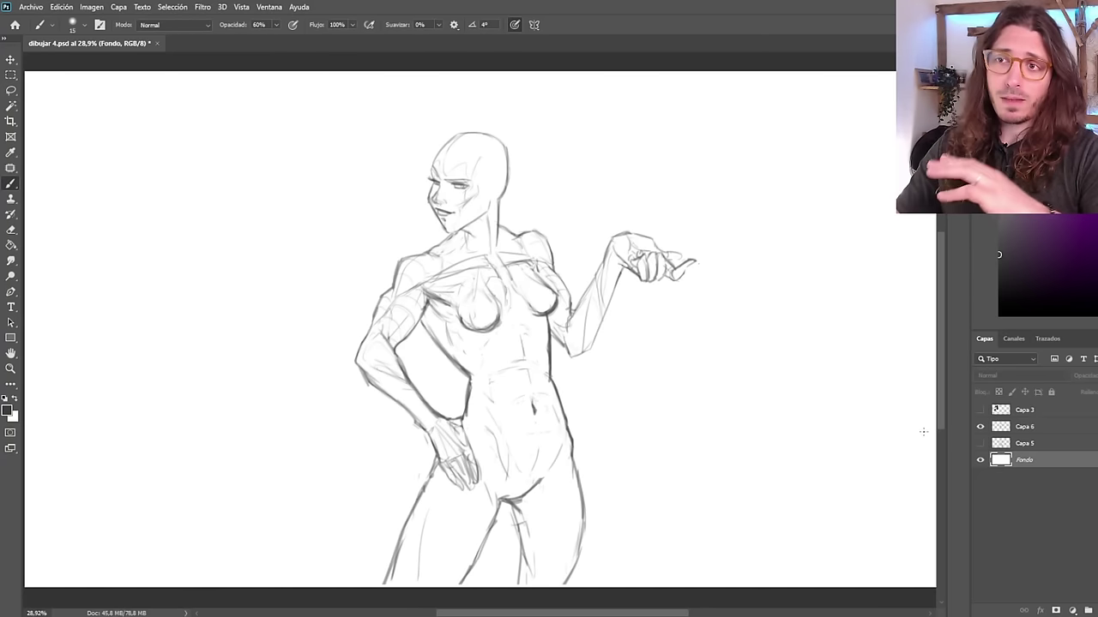
Show the reference photo layer Capa 3 and move the pirate photos slightly lower beside the figure.
{"action": "left_click", "coordinate": [980, 410]}
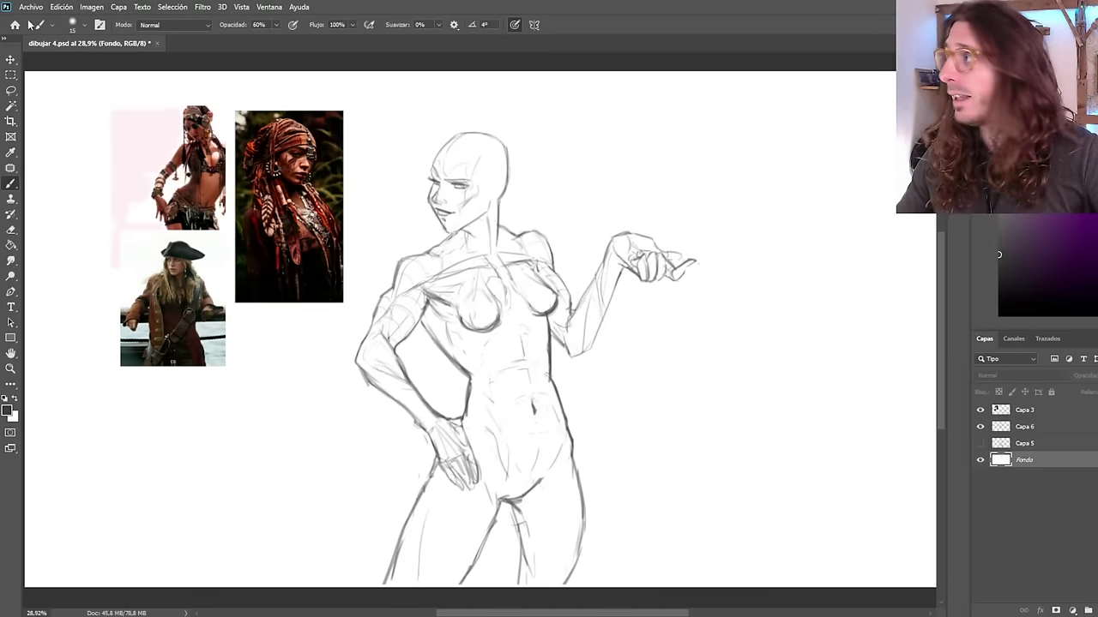
{"action": "left_click", "coordinate": [10, 59]}
{"action": "left_click_drag", "start_coordinate": [278, 201], "coordinate": [264, 240]}
{"action": "left_click_drag", "start_coordinate": [151, 250], "coordinate": [305, 220]}
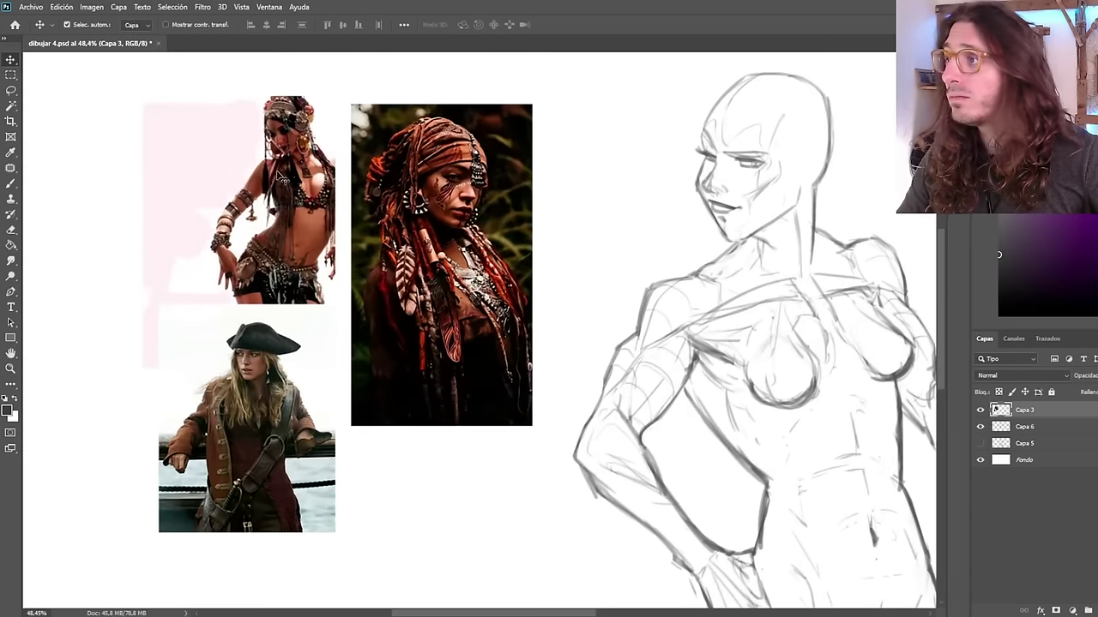
Examine the pirate costume reference photos alongside the figure, comparing headwear, clothing and accessories.
{"action": "scroll", "coordinate": [277, 176], "scroll_direction": "down", "scroll_amount": 2}
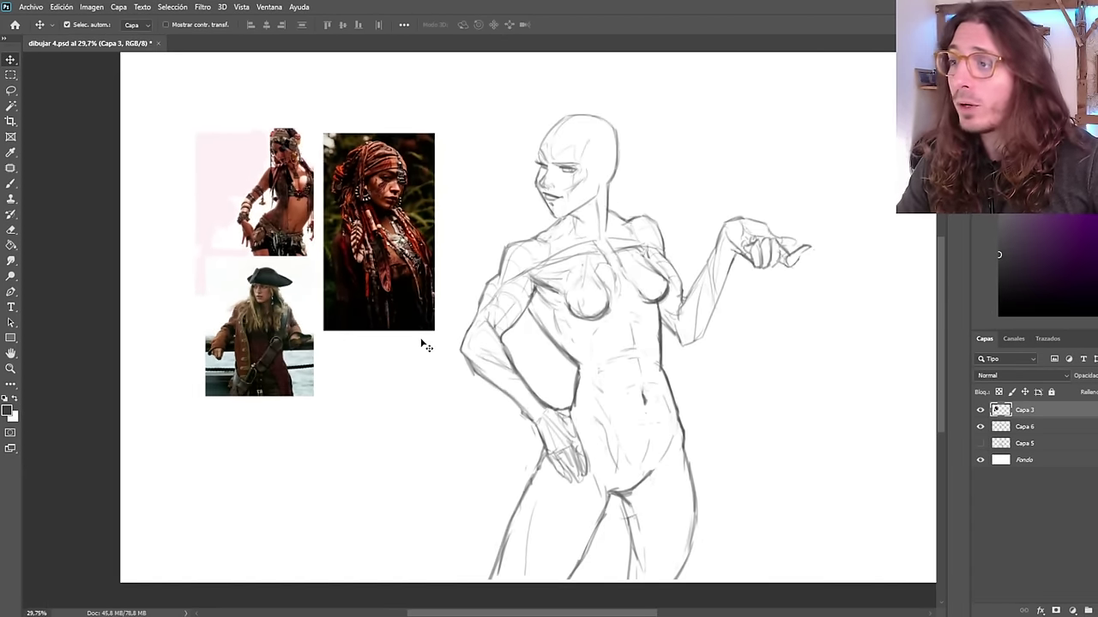
{"action": "scroll", "coordinate": [532, 398], "scroll_direction": "down", "scroll_amount": 3}
{"action": "scroll", "coordinate": [540, 395], "scroll_direction": "up", "scroll_amount": 3}
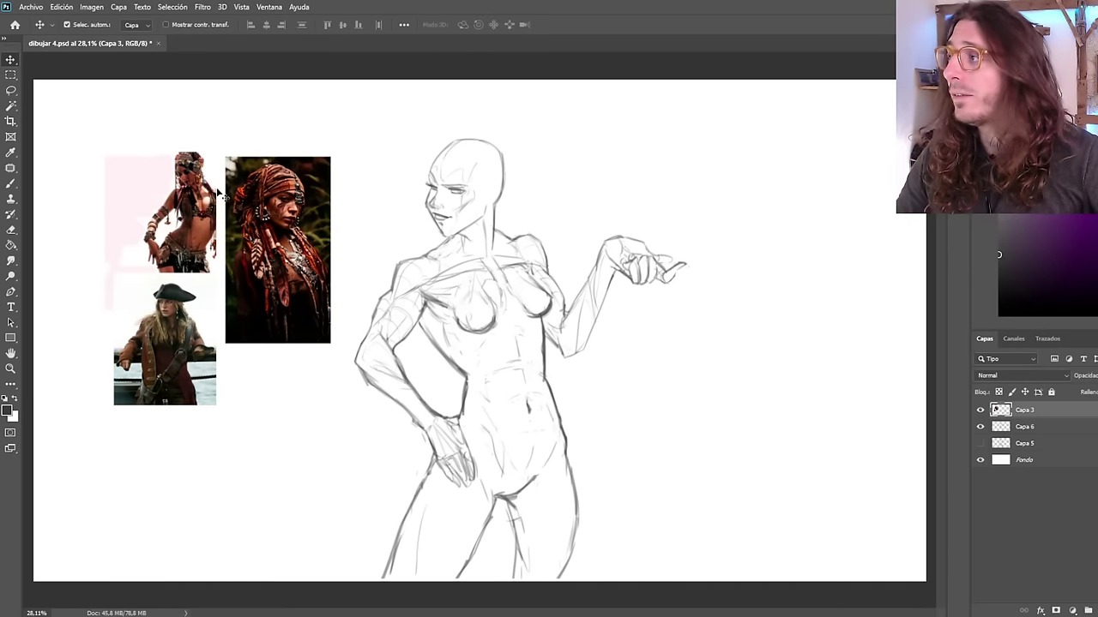
{"action": "scroll", "coordinate": [179, 214], "scroll_direction": "up", "scroll_amount": 2}
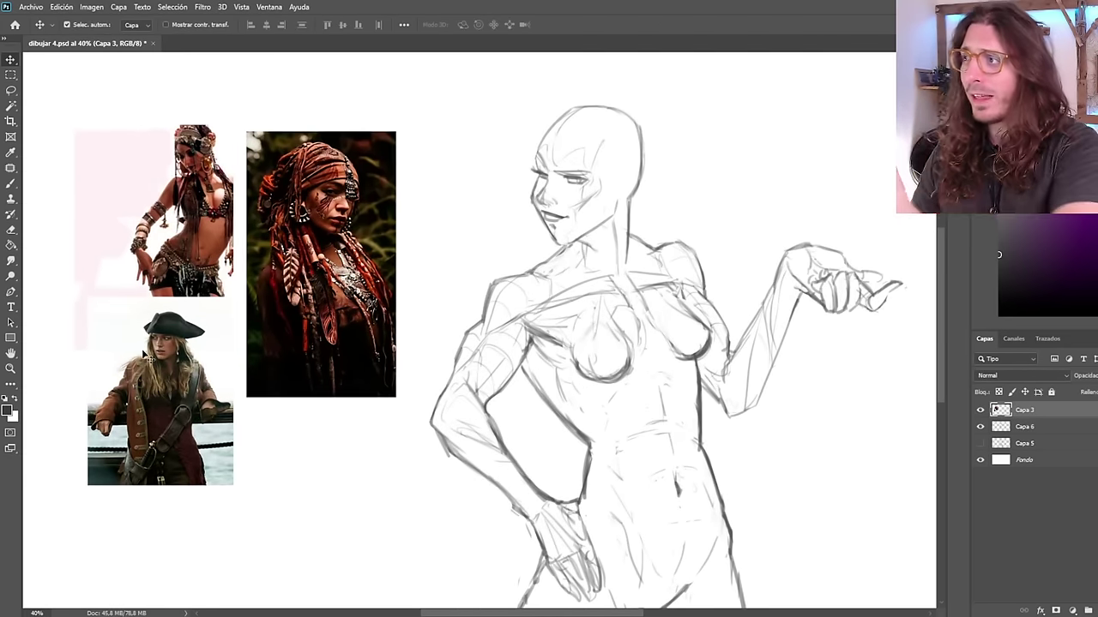
{"action": "scroll", "coordinate": [254, 248], "scroll_direction": "down", "scroll_amount": 2}
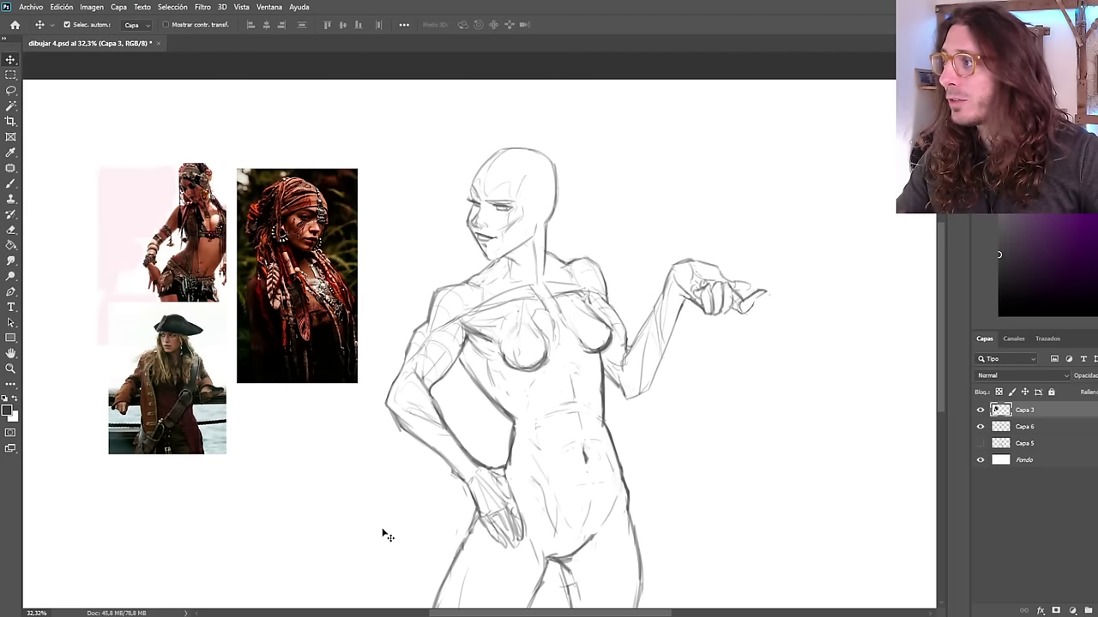
{"action": "scroll", "coordinate": [231, 247], "scroll_direction": "down", "scroll_amount": 1}
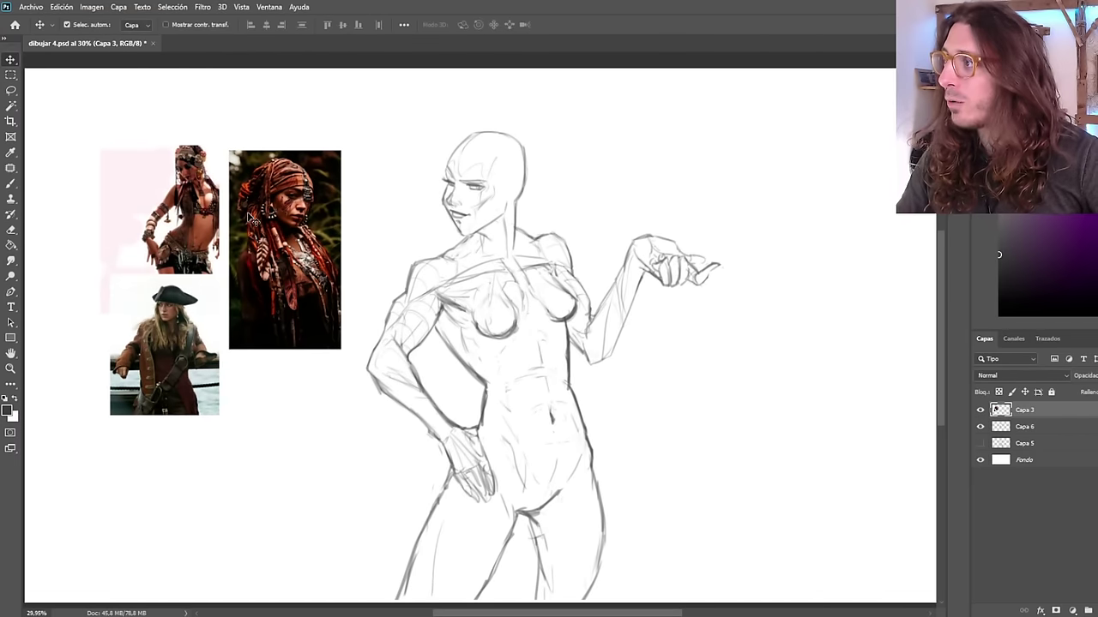
{"action": "scroll", "coordinate": [251, 218], "scroll_direction": "up", "scroll_amount": 2}
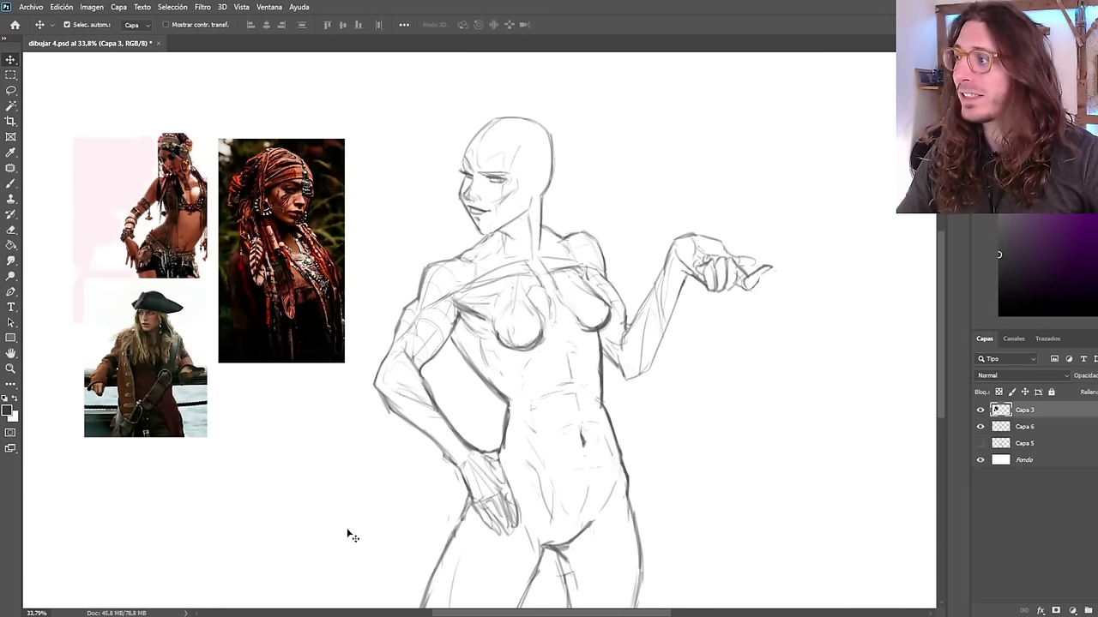
{"action": "scroll", "coordinate": [274, 218], "scroll_direction": "down", "scroll_amount": 2}
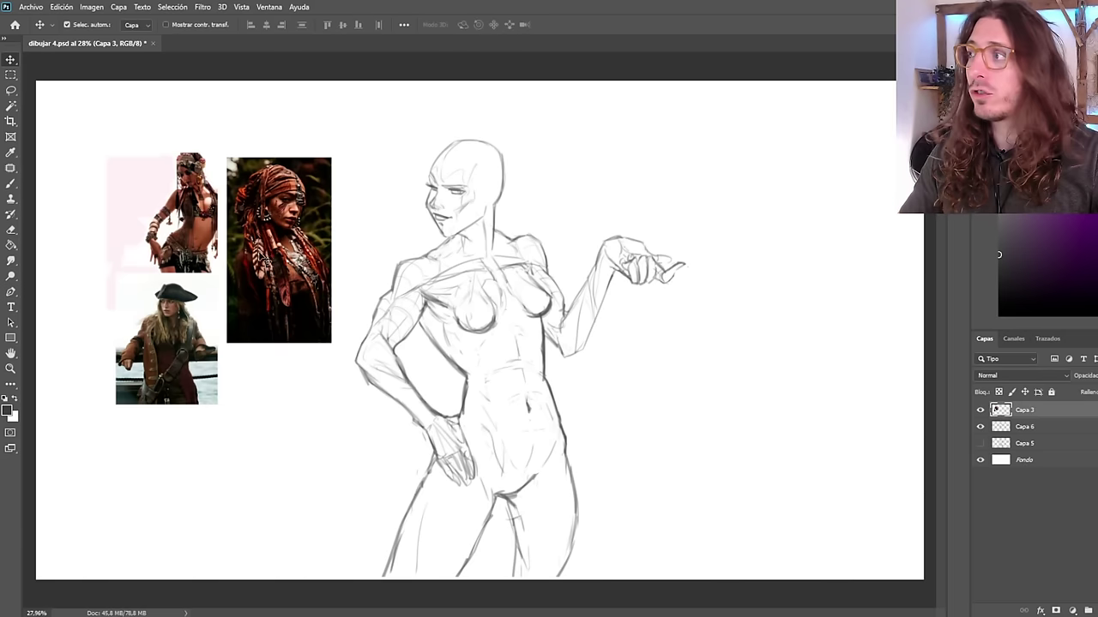
{"action": "scroll", "coordinate": [286, 220], "scroll_direction": "up", "scroll_amount": 1}
{"action": "scroll", "coordinate": [426, 278], "scroll_direction": "down", "scroll_amount": 2}
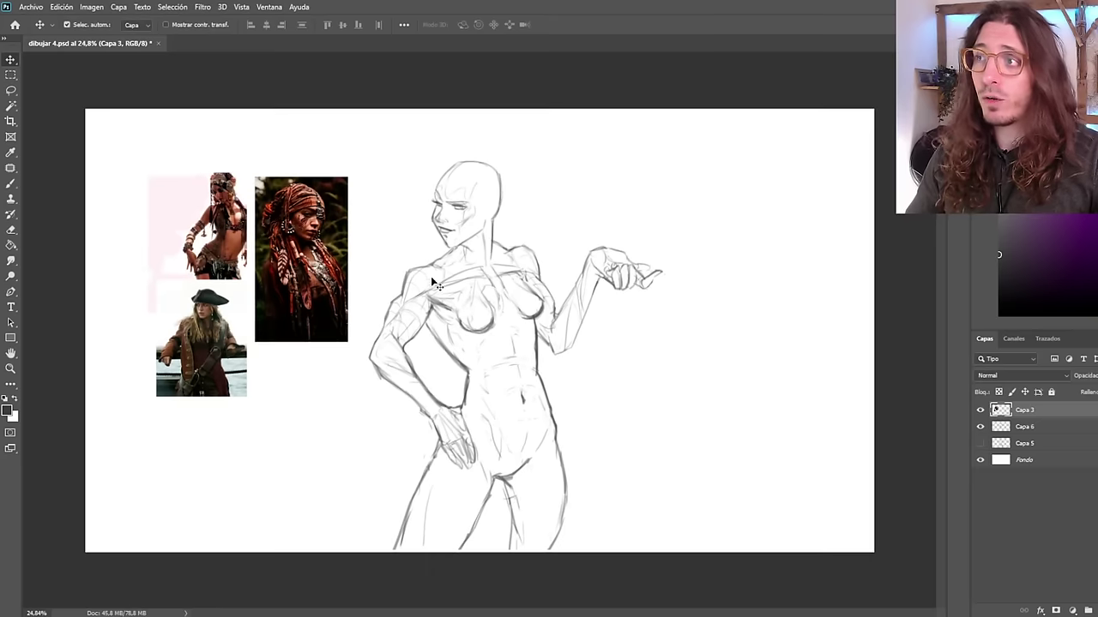
Create a new layer above the reference photos and brush two wavy lines outlining a flat irregular shape in the empty area beside the figure.
{"action": "left_click", "coordinate": [1080, 611]}
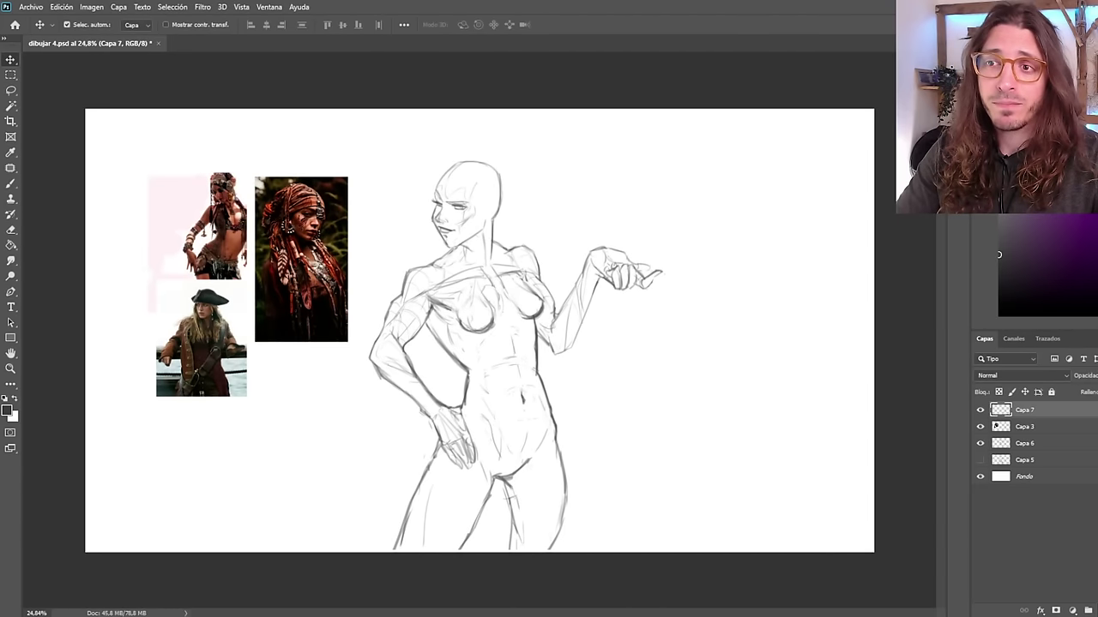
{"action": "key", "text": "b"}
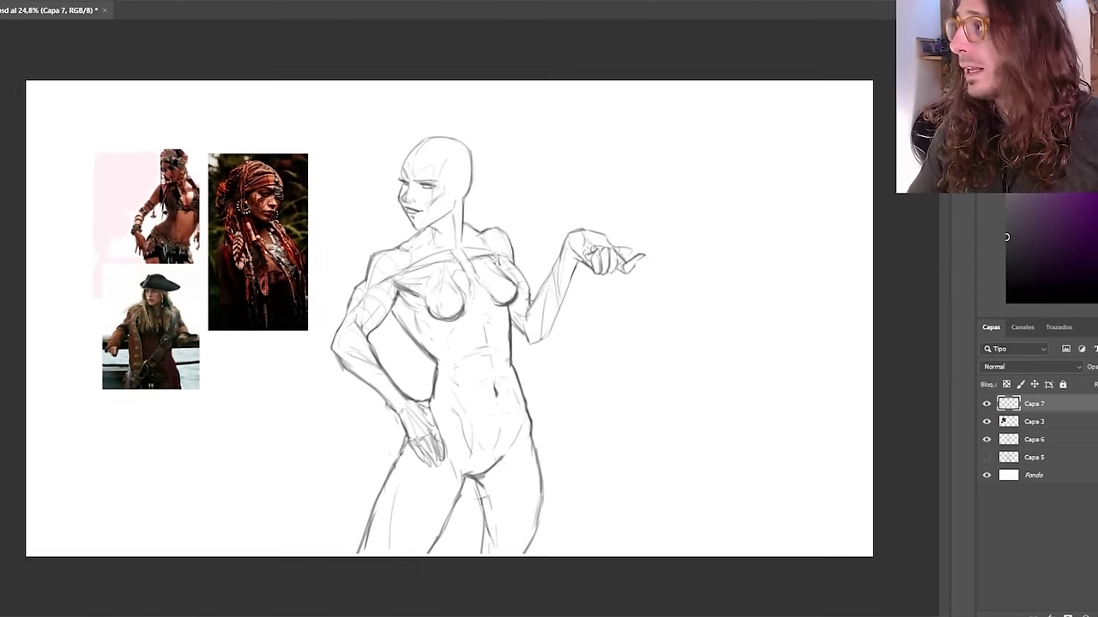
{"action": "scroll", "coordinate": [669, 211], "scroll_direction": "down", "scroll_amount": 1}
{"action": "scroll", "coordinate": [558, 259], "scroll_direction": "up", "scroll_amount": 3}
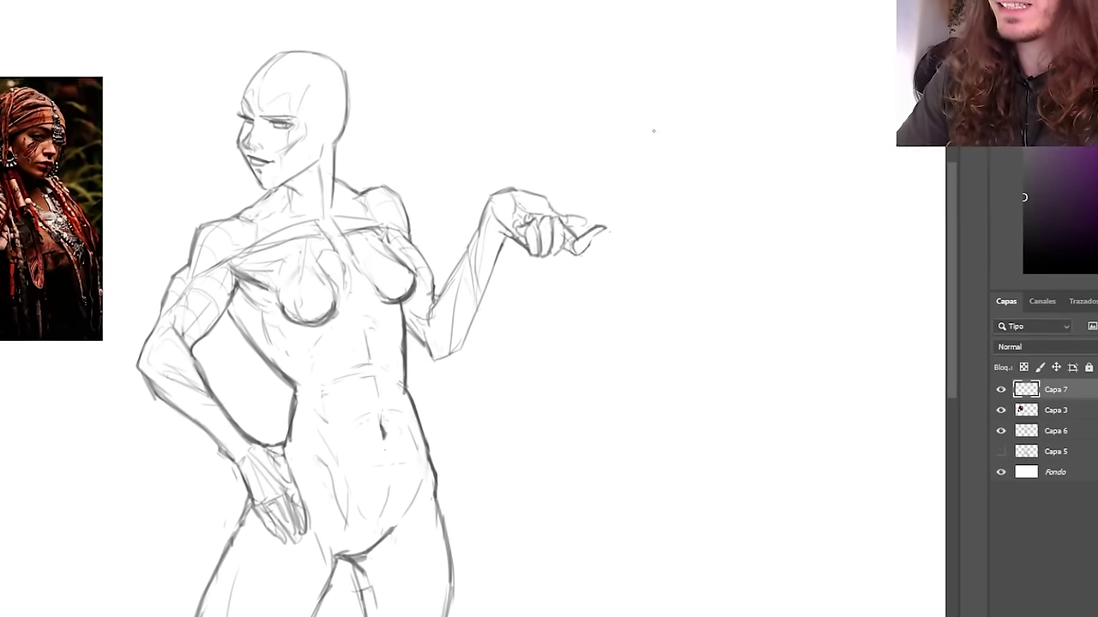
{"action": "scroll", "coordinate": [719, 178], "scroll_direction": "down", "scroll_amount": 2}
{"action": "scroll", "coordinate": [723, 183], "scroll_direction": "up", "scroll_amount": 2}
{"action": "scroll", "coordinate": [641, 144], "scroll_direction": "down", "scroll_amount": 1}
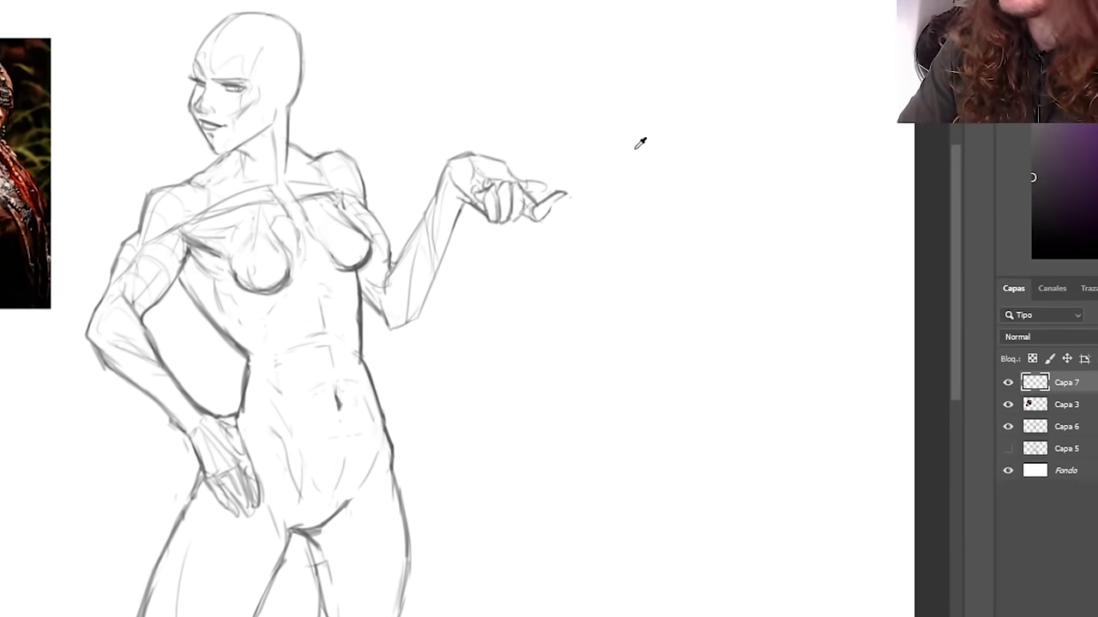
{"action": "scroll", "coordinate": [748, 122], "scroll_direction": "up", "scroll_amount": 3}
{"action": "scroll", "coordinate": [578, 154], "scroll_direction": "down", "scroll_amount": 1}
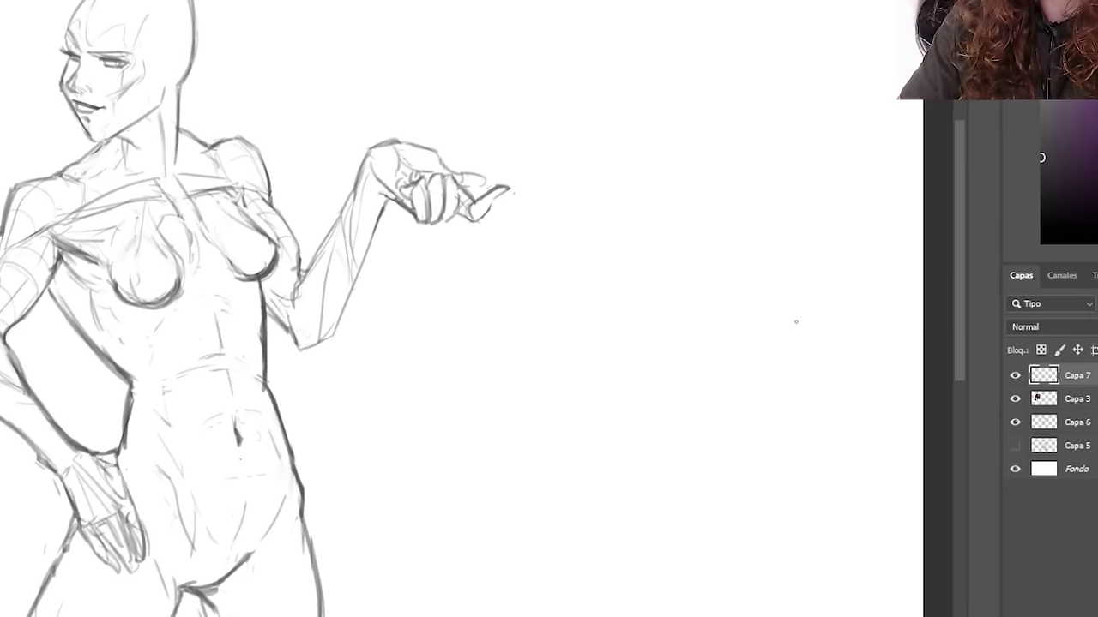
{"action": "mouse_move", "coordinate": [798, 327]}
{"action": "left_mouse_down"}
{"action": "mouse_move", "coordinate": [764, 313]}
{"action": "mouse_move", "coordinate": [463, 351]}
{"action": "left_mouse_up"}
{"action": "left_click_drag", "start_coordinate": [794, 326], "coordinate": [434, 345]}
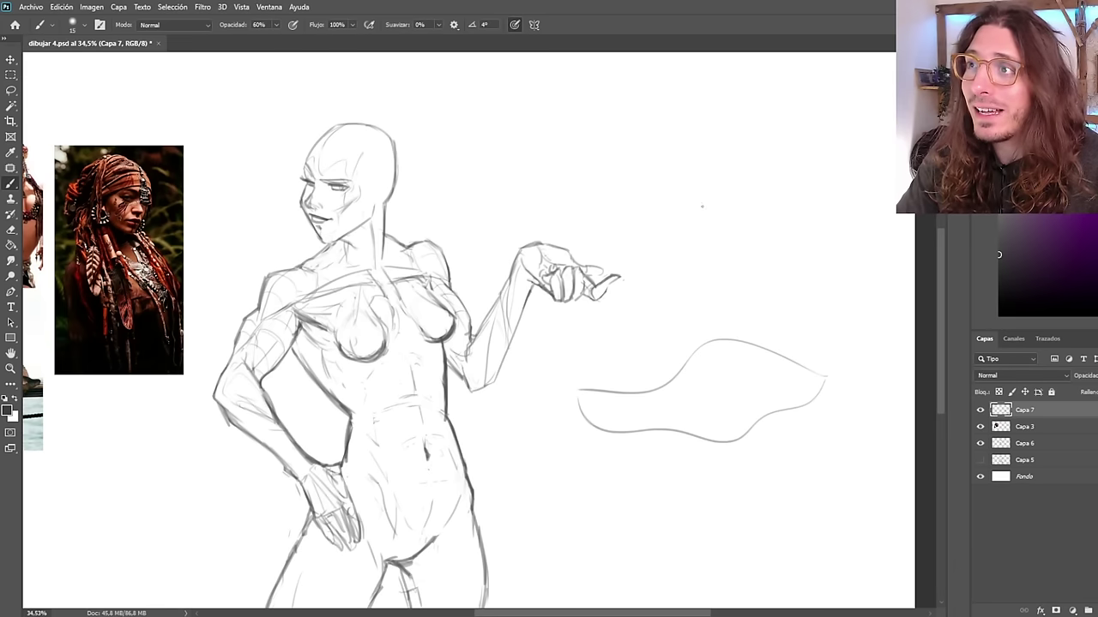
Draw a small circle above the wavy shape and try out its vertical centre line, undoing the unsatisfactory strokes.
{"action": "left_click_drag", "start_coordinate": [686, 209], "coordinate": [683, 224]}
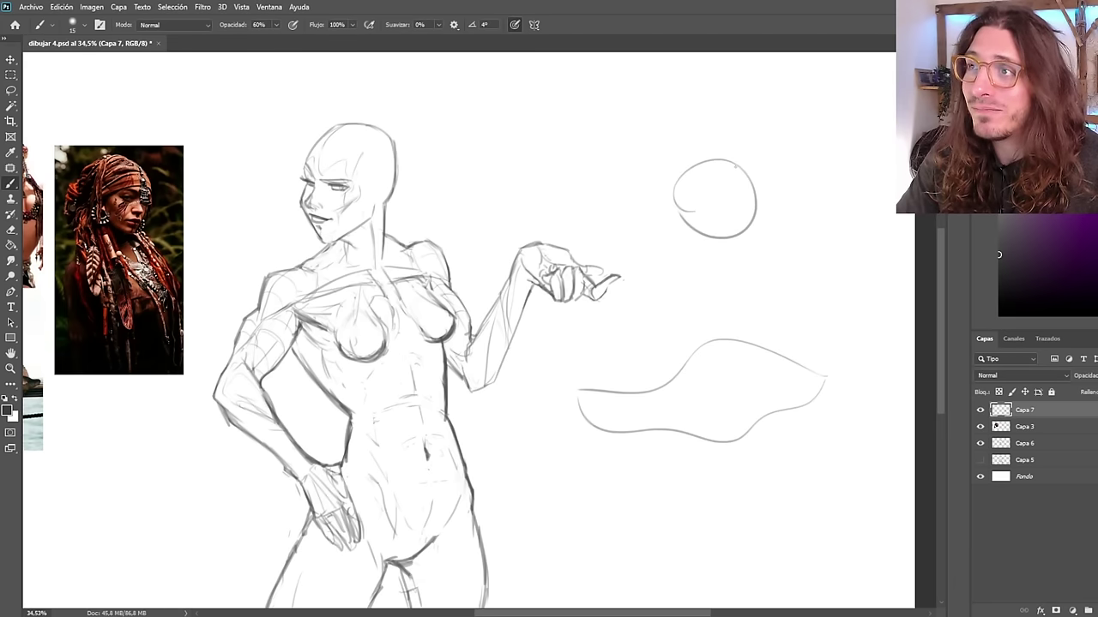
{"action": "key", "text": "ctrl+z"}
{"action": "left_click_drag", "start_coordinate": [720, 175], "coordinate": [712, 244]}
{"action": "key", "text": "ctrl+z"}
{"action": "left_click_drag", "start_coordinate": [722, 156], "coordinate": [720, 247]}
{"action": "key", "text": "ctrl+z"}
{"action": "key", "text": "ctrl+z"}
{"action": "left_click_drag", "start_coordinate": [725, 162], "coordinate": [720, 249]}
{"action": "key", "text": "ctrl+z"}
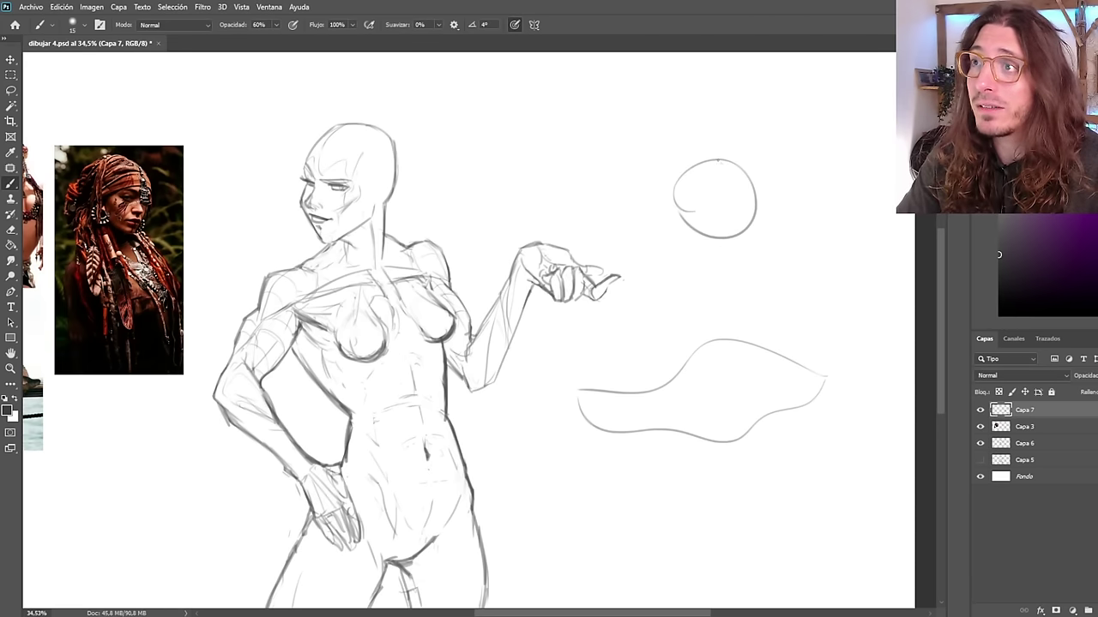
Give the circle volume with a curved vertical centre line and an arched horizontal guide line.
{"action": "left_click_drag", "start_coordinate": [719, 162], "coordinate": [717, 243]}
{"action": "key", "text": "ctrl+z"}
{"action": "left_click_drag", "start_coordinate": [730, 180], "coordinate": [686, 194]}
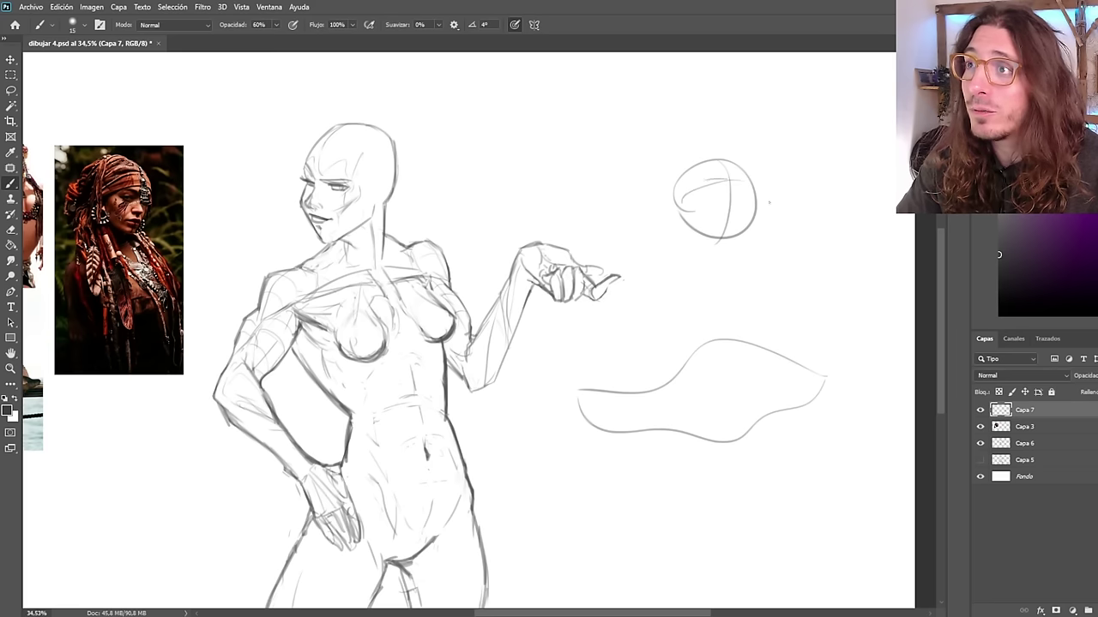
{"action": "mouse_move", "coordinate": [754, 184]}
{"action": "left_mouse_down"}
{"action": "mouse_move", "coordinate": [678, 205]}
{"action": "mouse_move", "coordinate": [765, 201]}
{"action": "left_mouse_up"}
{"action": "key", "text": "ctrl+z"}
{"action": "key", "text": "ctrl+z"}
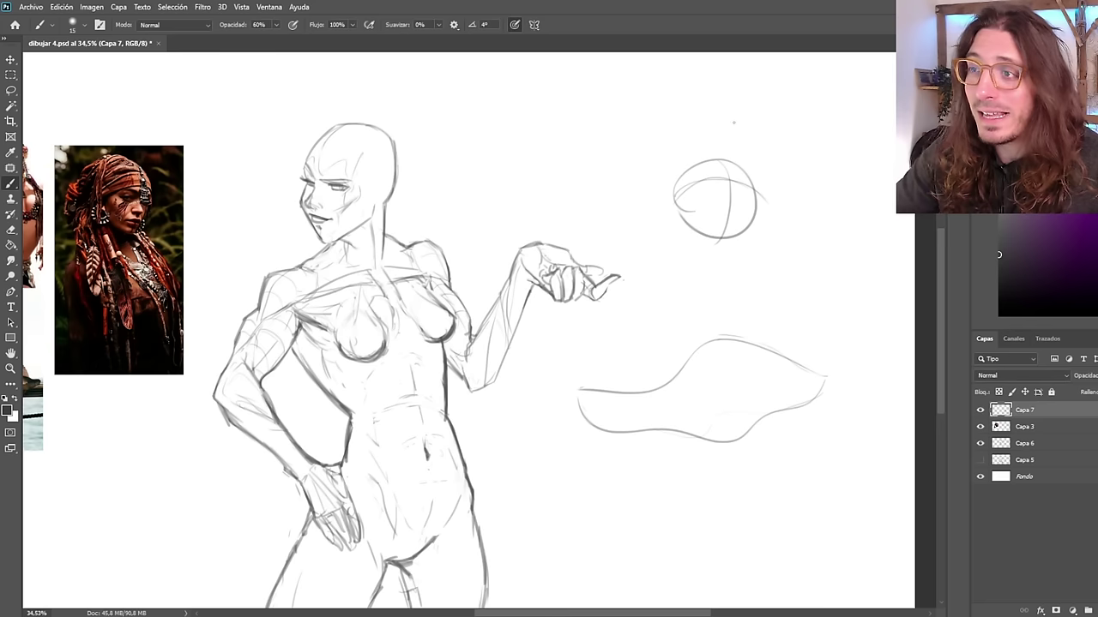
Draw a curved line descending from the sphere's side to the far tip of the wavy shape.
{"action": "left_click_drag", "start_coordinate": [742, 169], "coordinate": [847, 387]}
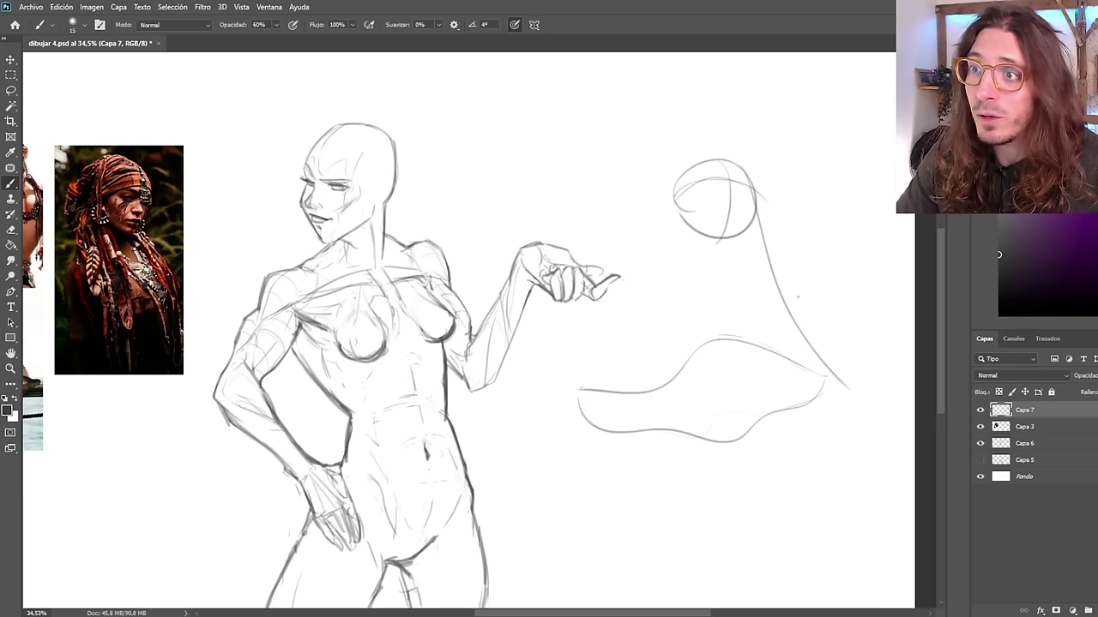
Replace the last edge stroke and draw both sides of the cloth, running from the sphere down to the wavy hem.
{"action": "key", "text": "ctrl+z"}
{"action": "left_click_drag", "start_coordinate": [761, 200], "coordinate": [827, 377]}
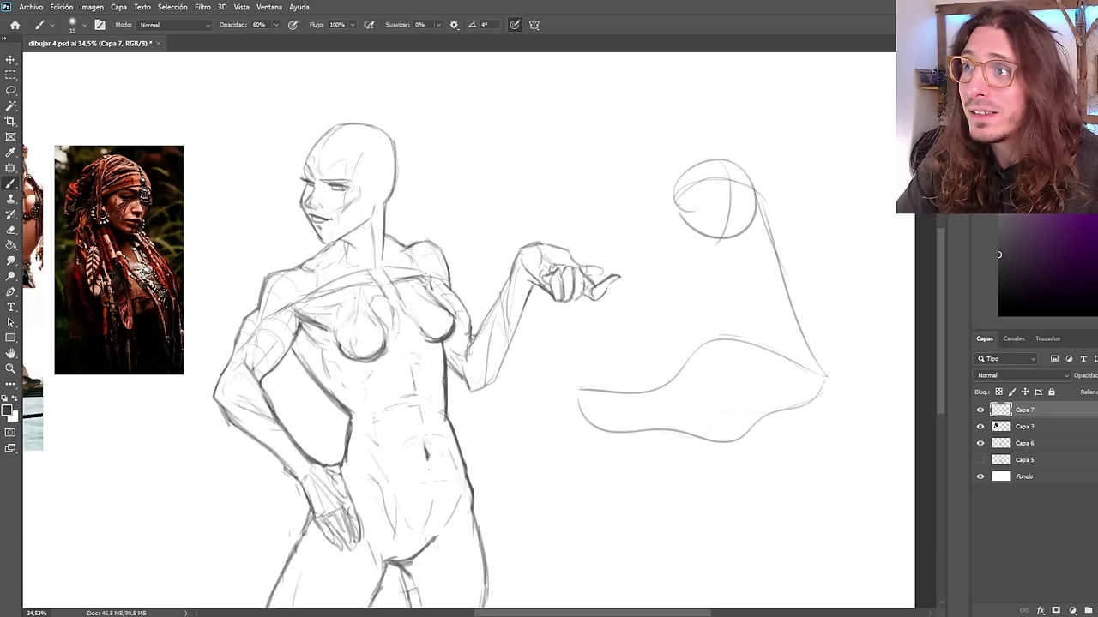
{"action": "left_click_drag", "start_coordinate": [672, 181], "coordinate": [593, 372]}
{"action": "left_click_drag", "start_coordinate": [655, 269], "coordinate": [581, 388]}
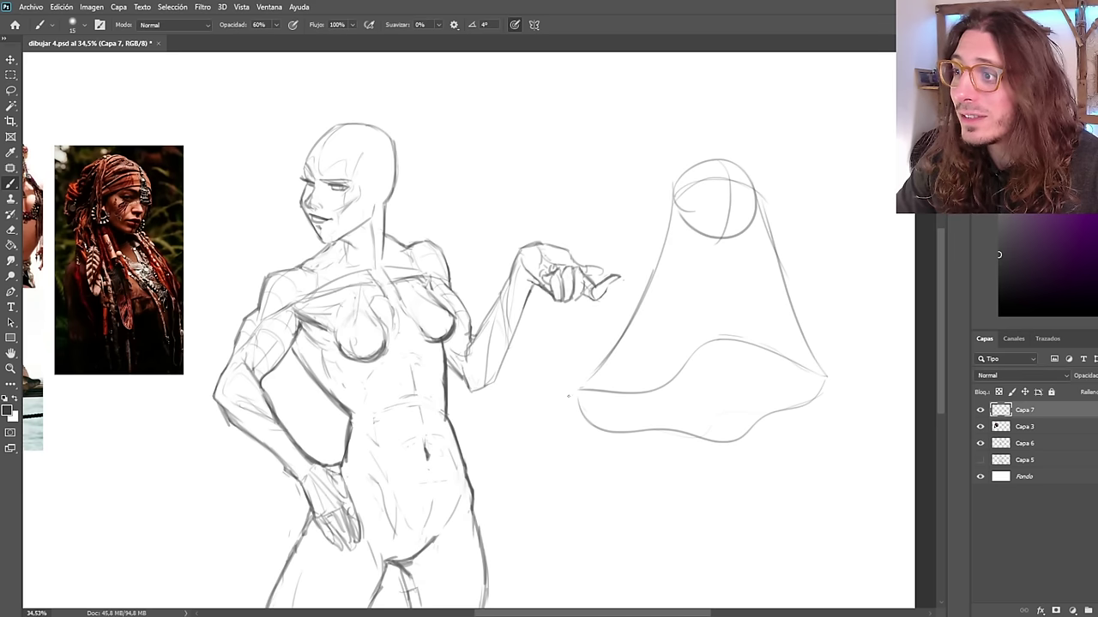
Draw a central fold line beneath the sphere and erase the sphere's construction lines inside the cloth.
{"action": "mouse_move", "coordinate": [694, 348]}
{"action": "left_mouse_down"}
{"action": "mouse_move", "coordinate": [717, 244]}
{"action": "mouse_move", "coordinate": [708, 304]}
{"action": "left_mouse_up"}
{"action": "key", "text": "ctrl+z"}
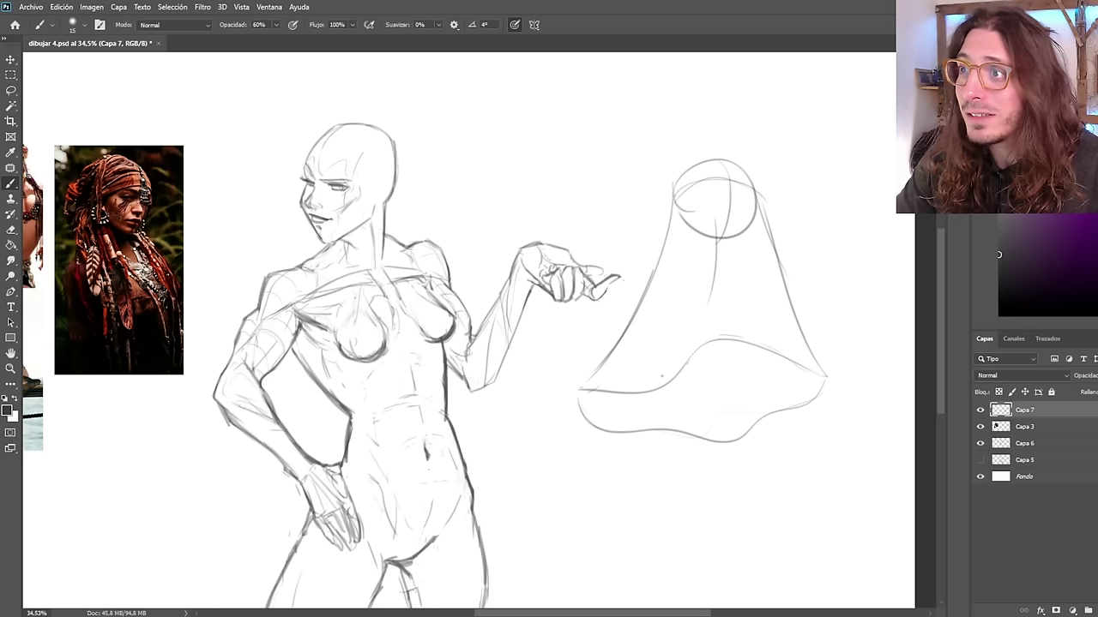
{"action": "mouse_move", "coordinate": [740, 234]}
{"action": "left_mouse_down"}
{"action": "mouse_move", "coordinate": [722, 172]}
{"action": "mouse_move", "coordinate": [744, 190]}
{"action": "mouse_move", "coordinate": [730, 207]}
{"action": "mouse_move", "coordinate": [733, 249]}
{"action": "left_mouse_up"}
{"action": "mouse_move", "coordinate": [686, 203]}
{"action": "left_mouse_down"}
{"action": "mouse_move", "coordinate": [688, 225]}
{"action": "mouse_move", "coordinate": [735, 176]}
{"action": "left_mouse_up"}
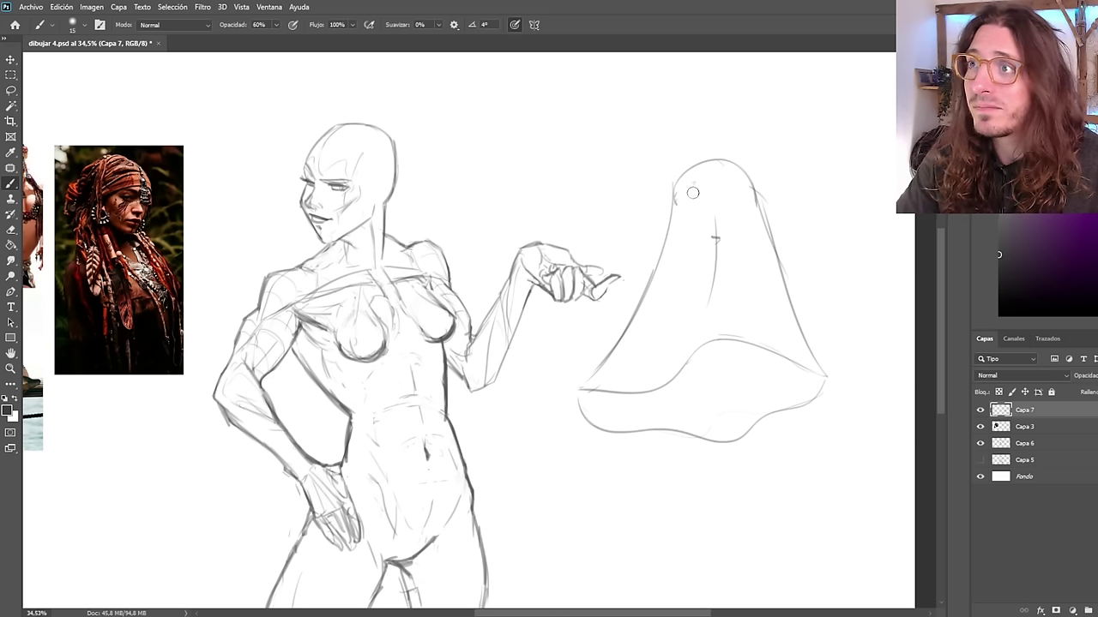
{"action": "key", "text": "ctrl+0"}
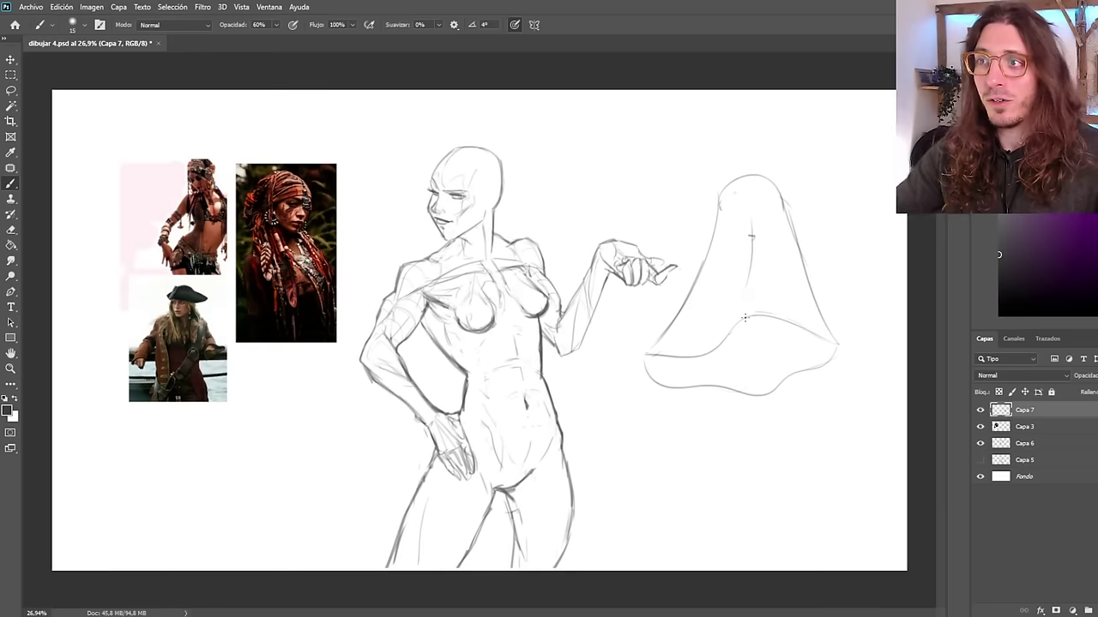
{"action": "scroll", "coordinate": [744, 318], "scroll_direction": "up", "scroll_amount": 1}
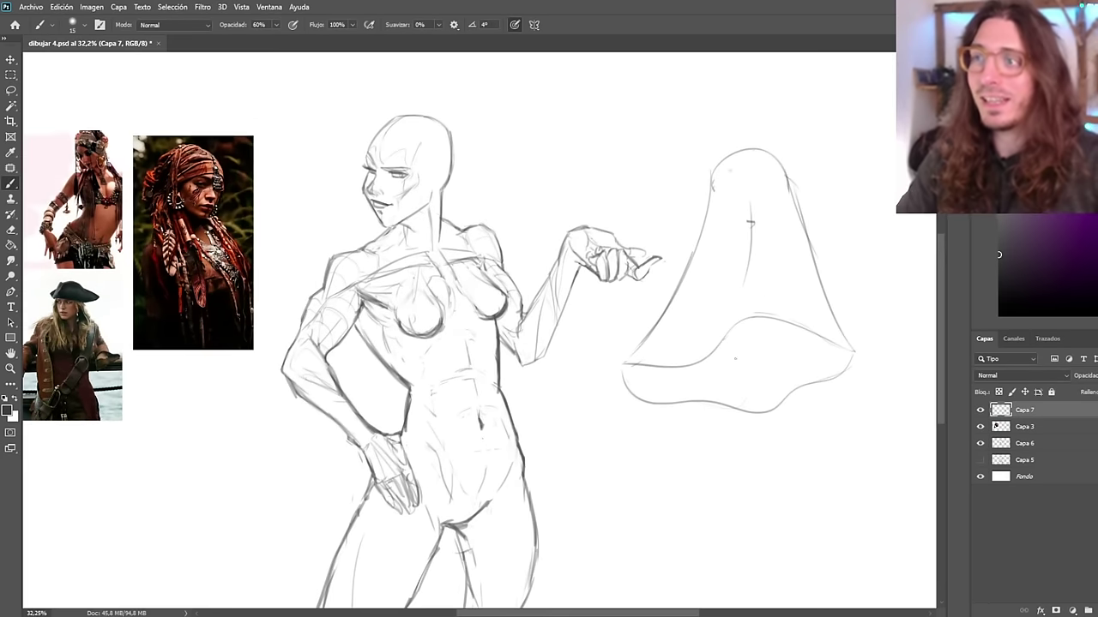
{"action": "scroll", "coordinate": [772, 313], "scroll_direction": "down", "scroll_amount": 1}
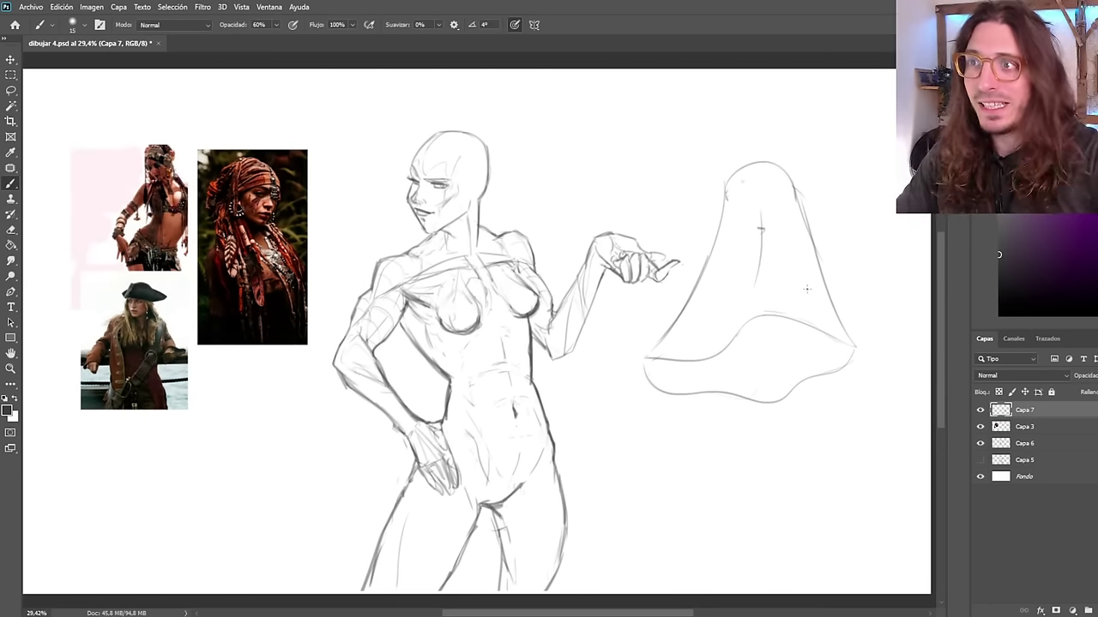
{"action": "scroll", "coordinate": [733, 250], "scroll_direction": "up", "scroll_amount": 1}
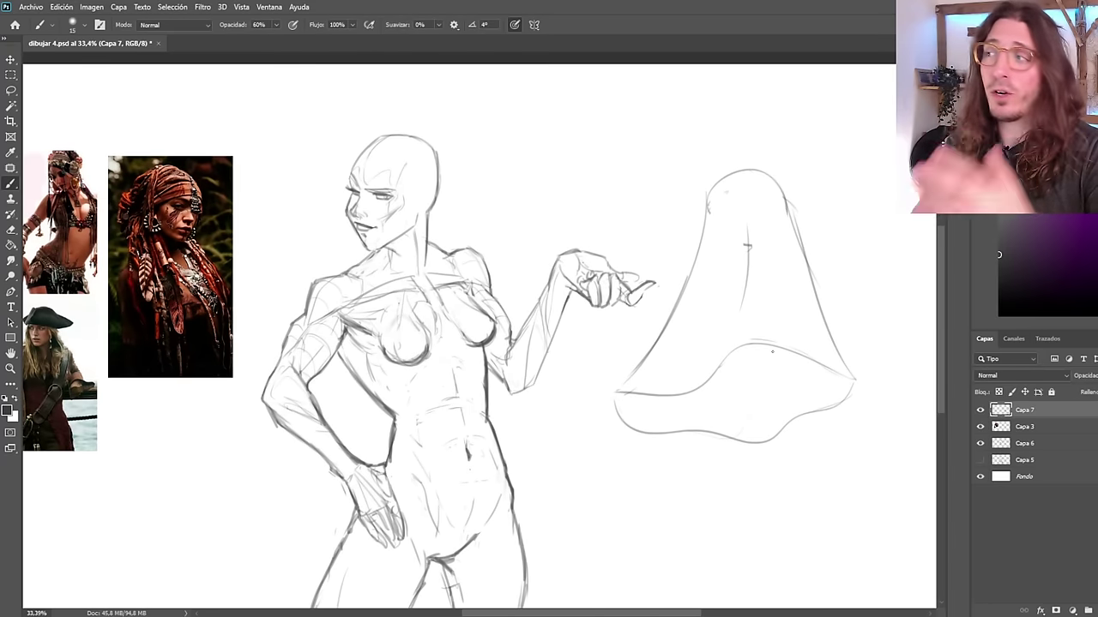
{"action": "scroll", "coordinate": [772, 351], "scroll_direction": "down", "scroll_amount": 5}
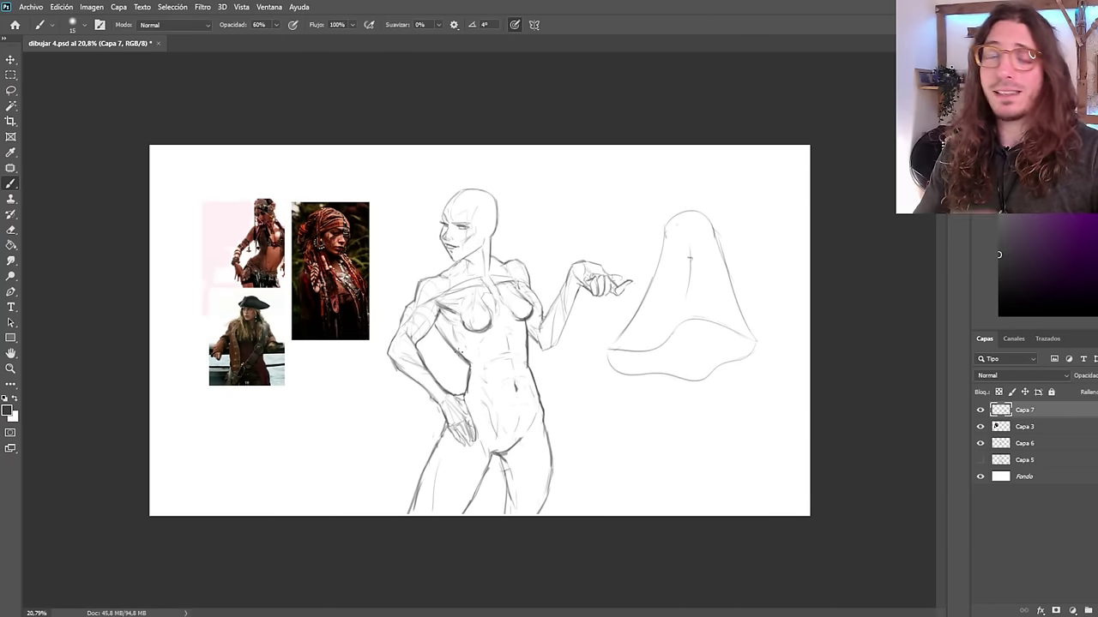
{"action": "scroll", "coordinate": [510, 331], "scroll_direction": "up", "scroll_amount": 3}
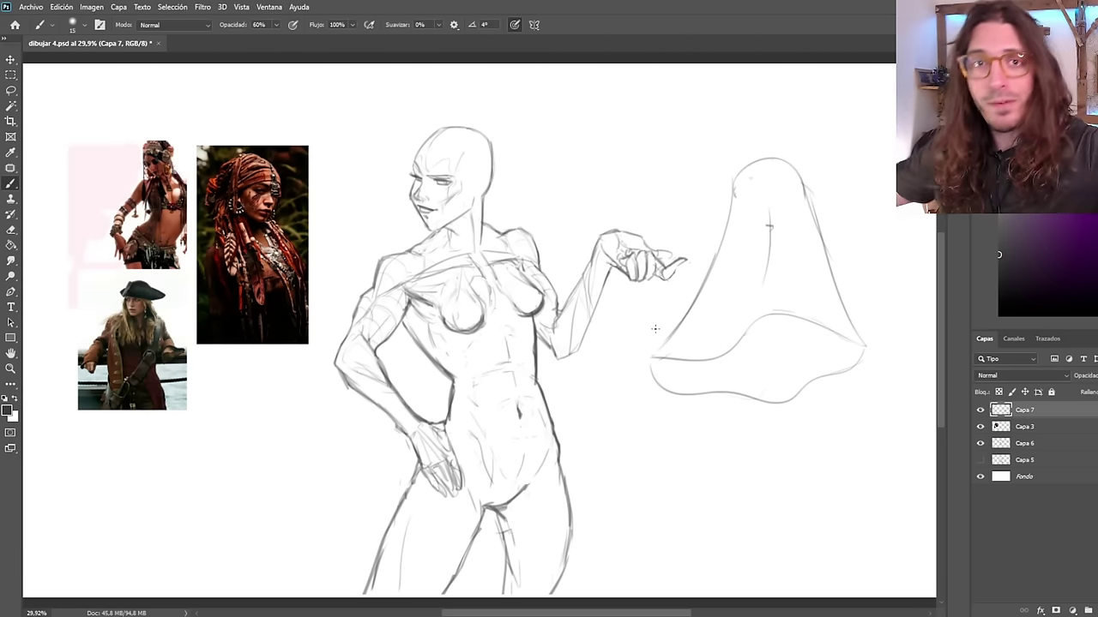
{"action": "scroll", "coordinate": [713, 326], "scroll_direction": "down", "scroll_amount": 1}
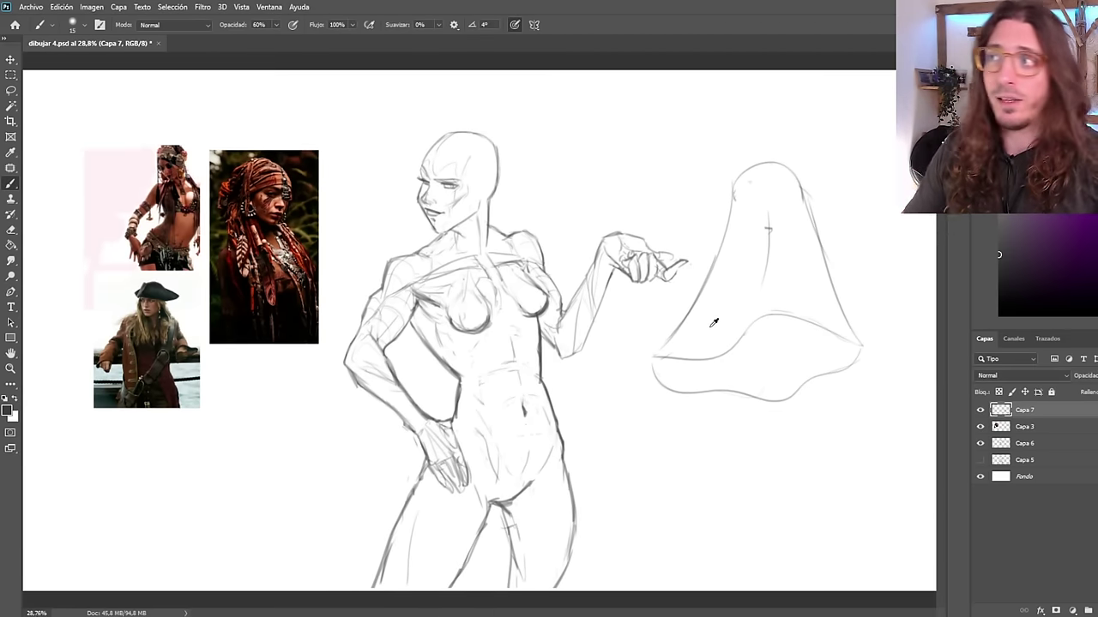
{"action": "scroll", "coordinate": [713, 322], "scroll_direction": "down", "scroll_amount": 1}
{"action": "scroll", "coordinate": [643, 322], "scroll_direction": "up", "scroll_amount": 2}
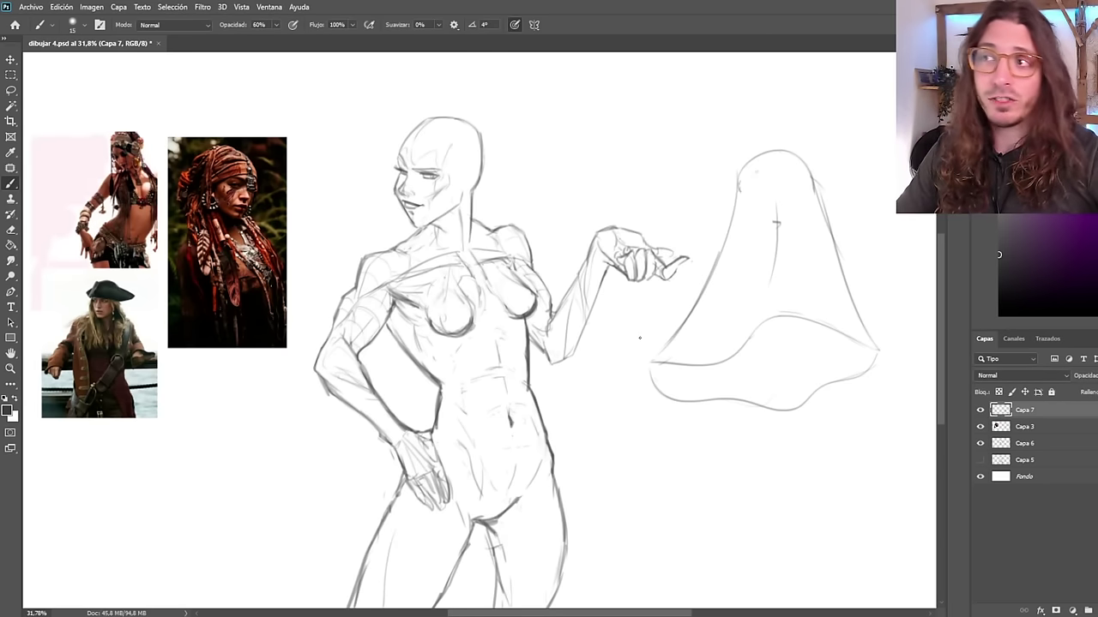
{"action": "scroll", "coordinate": [581, 375], "scroll_direction": "down", "scroll_amount": 1}
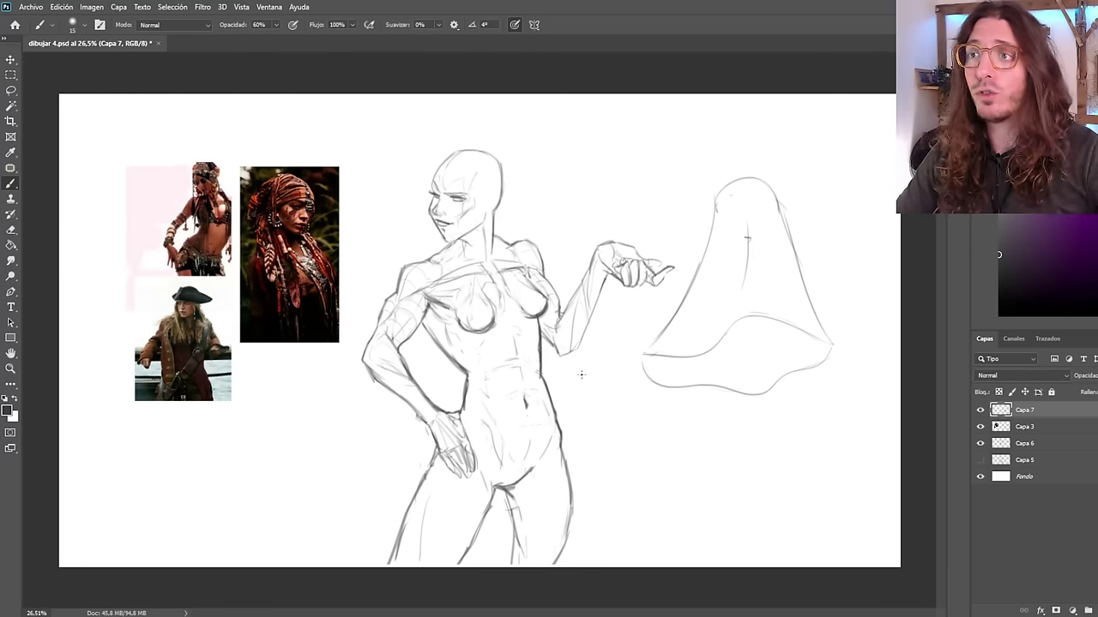
{"action": "scroll", "coordinate": [581, 375], "scroll_direction": "down", "scroll_amount": 1}
{"action": "scroll", "coordinate": [640, 270], "scroll_direction": "up", "scroll_amount": 2}
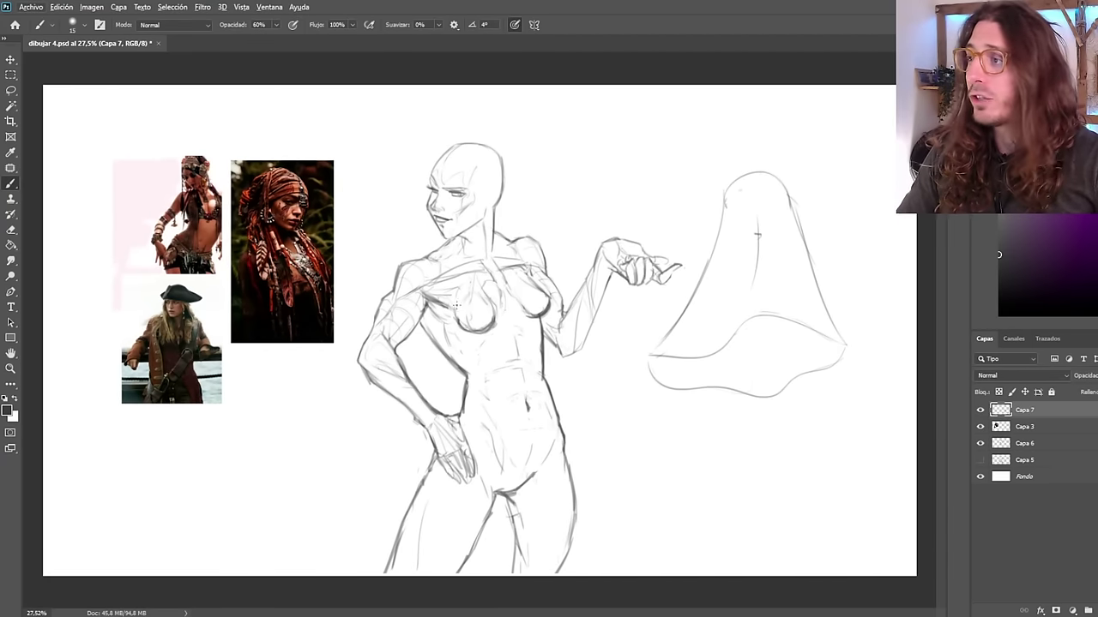
{"action": "scroll", "coordinate": [540, 322], "scroll_direction": "up", "scroll_amount": 1}
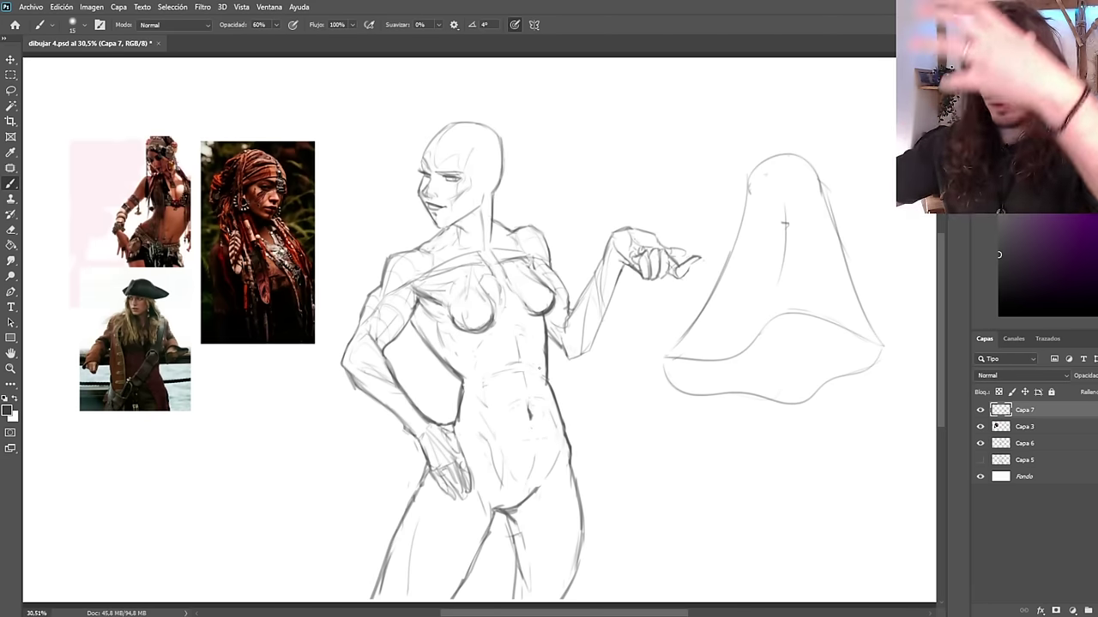
{"action": "scroll", "coordinate": [543, 426], "scroll_direction": "down", "scroll_amount": 1}
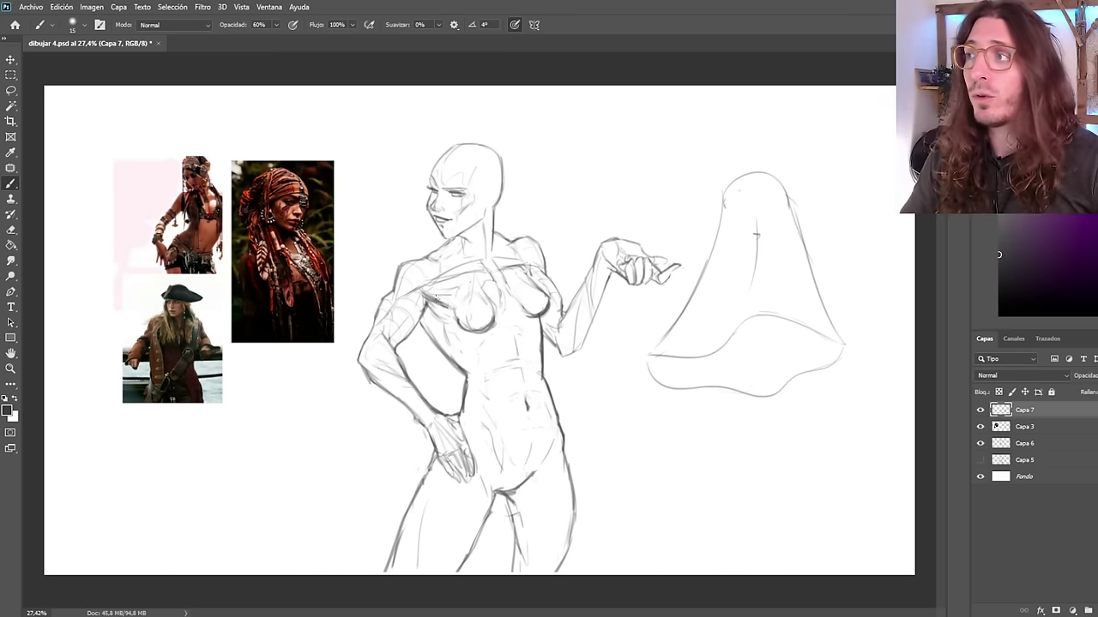
{"action": "scroll", "coordinate": [436, 296], "scroll_direction": "down", "scroll_amount": 3}
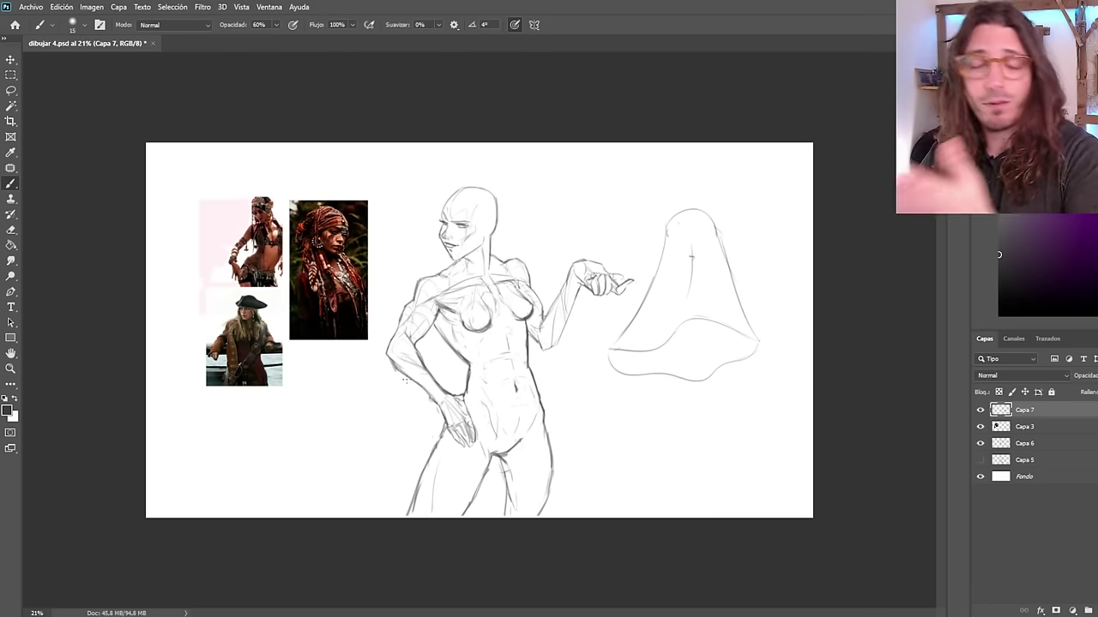
{"action": "scroll", "coordinate": [476, 239], "scroll_direction": "down", "scroll_amount": 1}
{"action": "scroll", "coordinate": [469, 366], "scroll_direction": "up", "scroll_amount": 2}
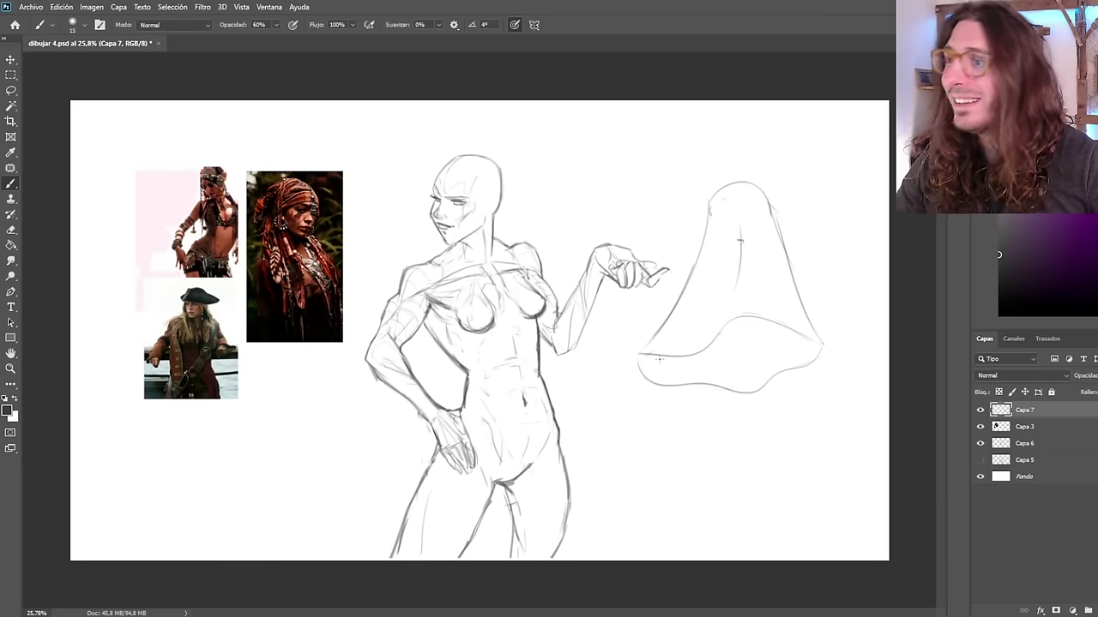
Sketch the headscarf's outline on the figure's head, with its front edge crossing the forehead and the crown line above.
{"action": "scroll", "coordinate": [658, 359], "scroll_direction": "down", "scroll_amount": 1}
{"action": "scroll", "coordinate": [658, 360], "scroll_direction": "up", "scroll_amount": 3}
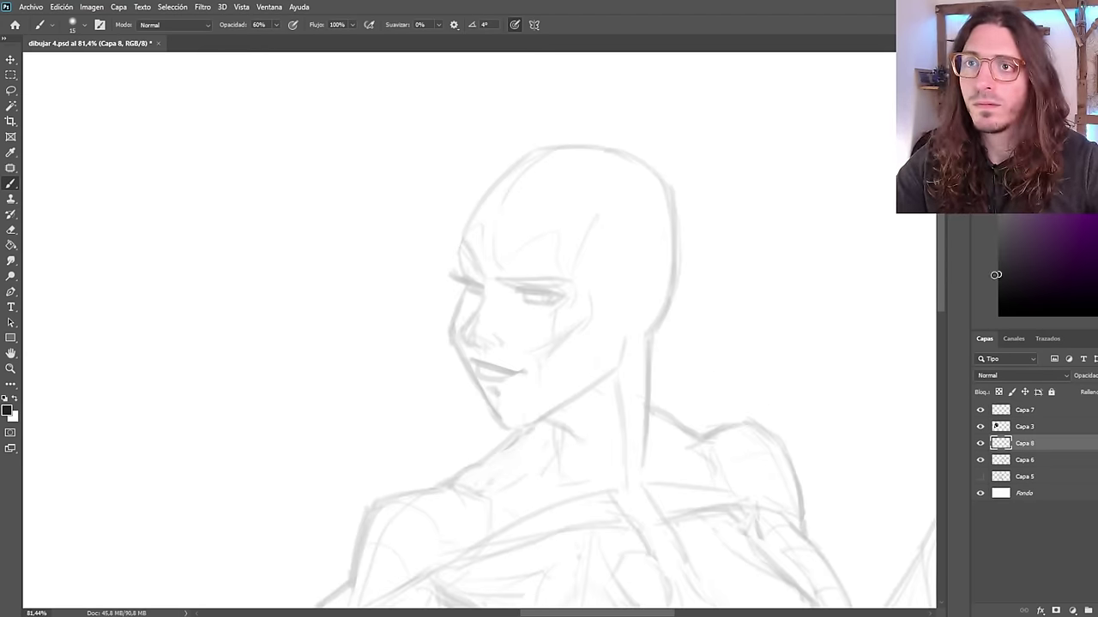
{"action": "left_click_drag", "start_coordinate": [533, 262], "coordinate": [481, 221]}
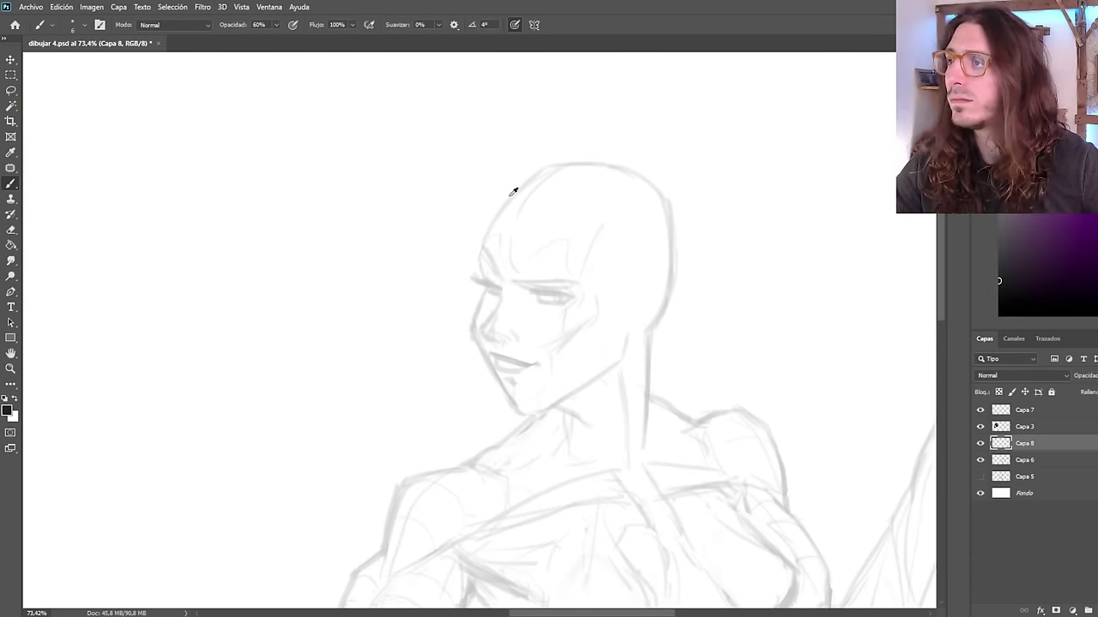
{"action": "left_click_drag", "start_coordinate": [530, 157], "coordinate": [480, 232]}
{"action": "scroll", "coordinate": [554, 223], "scroll_direction": "down", "scroll_amount": 2}
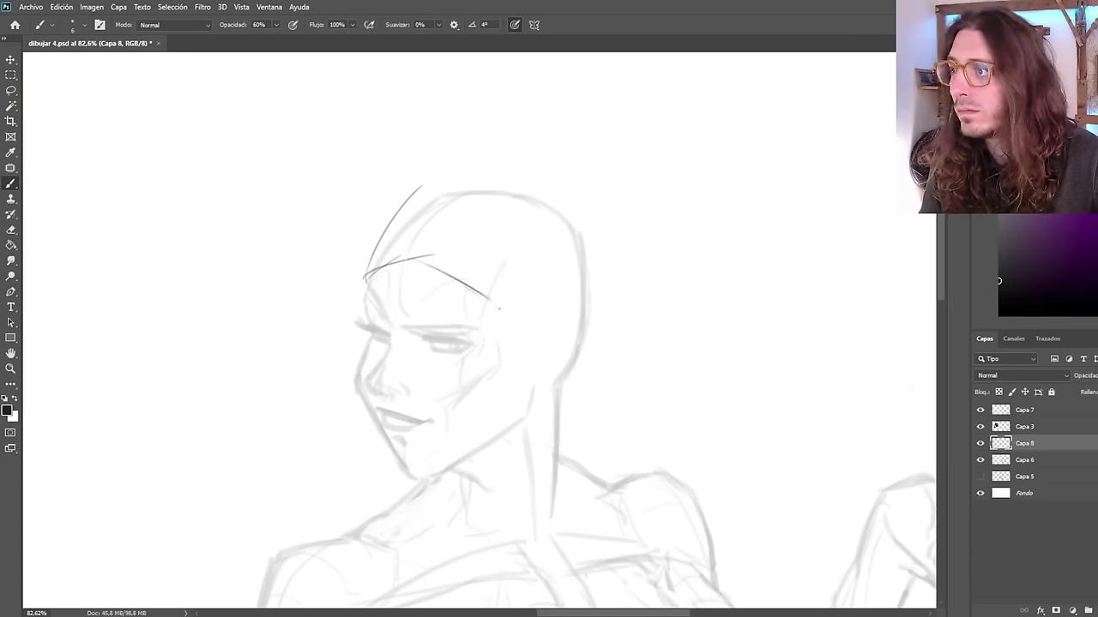
{"action": "scroll", "coordinate": [570, 266], "scroll_direction": "down", "scroll_amount": 5}
{"action": "scroll", "coordinate": [540, 235], "scroll_direction": "up", "scroll_amount": 6}
{"action": "left_click_drag", "start_coordinate": [530, 144], "coordinate": [624, 186]}
{"action": "key", "text": "ctrl+z"}
Draw the headscarf's knot behind the head and add scarf folds with a strand of beads along the side.
{"action": "left_click_drag", "start_coordinate": [660, 222], "coordinate": [661, 256]}
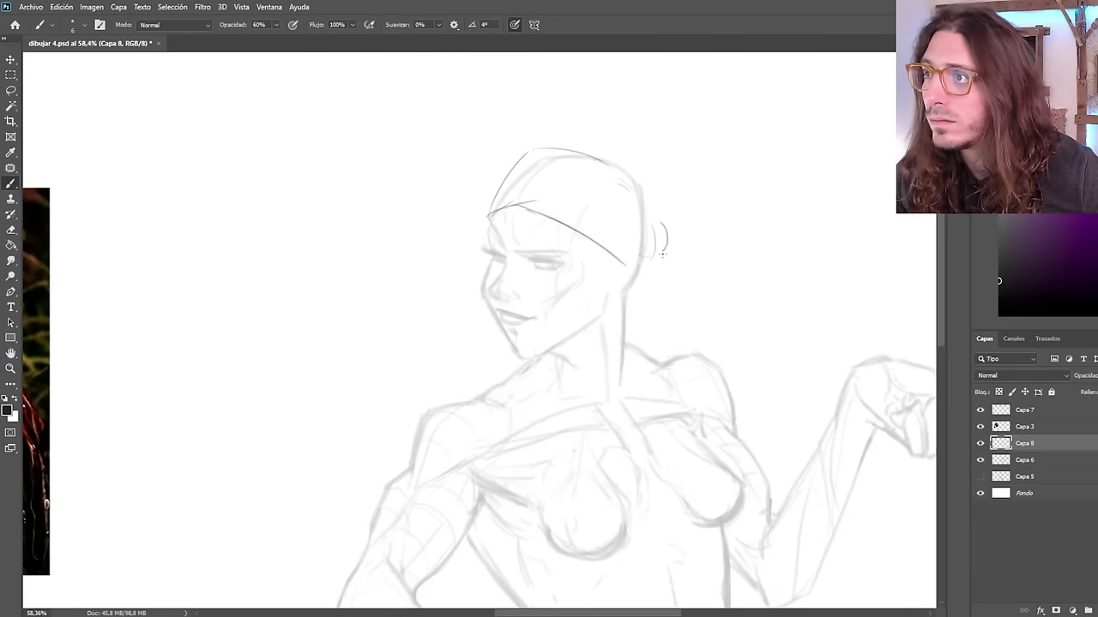
{"action": "scroll", "coordinate": [583, 162], "scroll_direction": "down", "scroll_amount": 4}
{"action": "scroll", "coordinate": [553, 150], "scroll_direction": "up", "scroll_amount": 6}
{"action": "left_click_drag", "start_coordinate": [525, 196], "coordinate": [515, 225]}
{"action": "left_click_drag", "start_coordinate": [591, 171], "coordinate": [696, 273]}
{"action": "left_click_drag", "start_coordinate": [600, 183], "coordinate": [719, 141]}
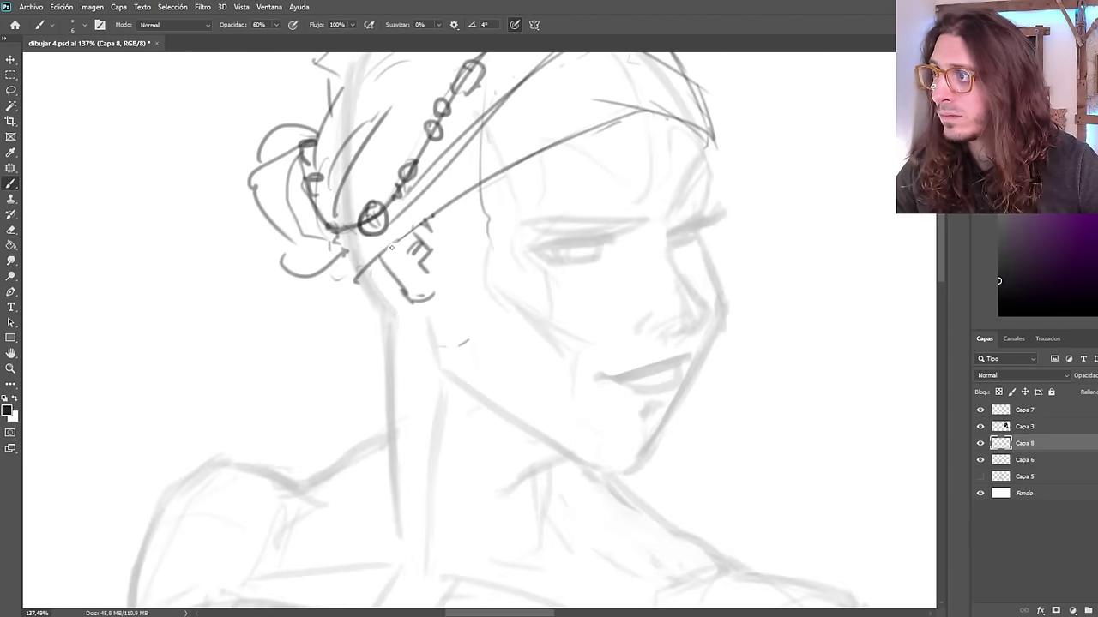
Draw a large hoop earring hanging from the ear, then mirror the canvas view.
{"action": "scroll", "coordinate": [206, 142], "scroll_direction": "down", "scroll_amount": 5}
{"action": "scroll", "coordinate": [665, 172], "scroll_direction": "up", "scroll_amount": 5}
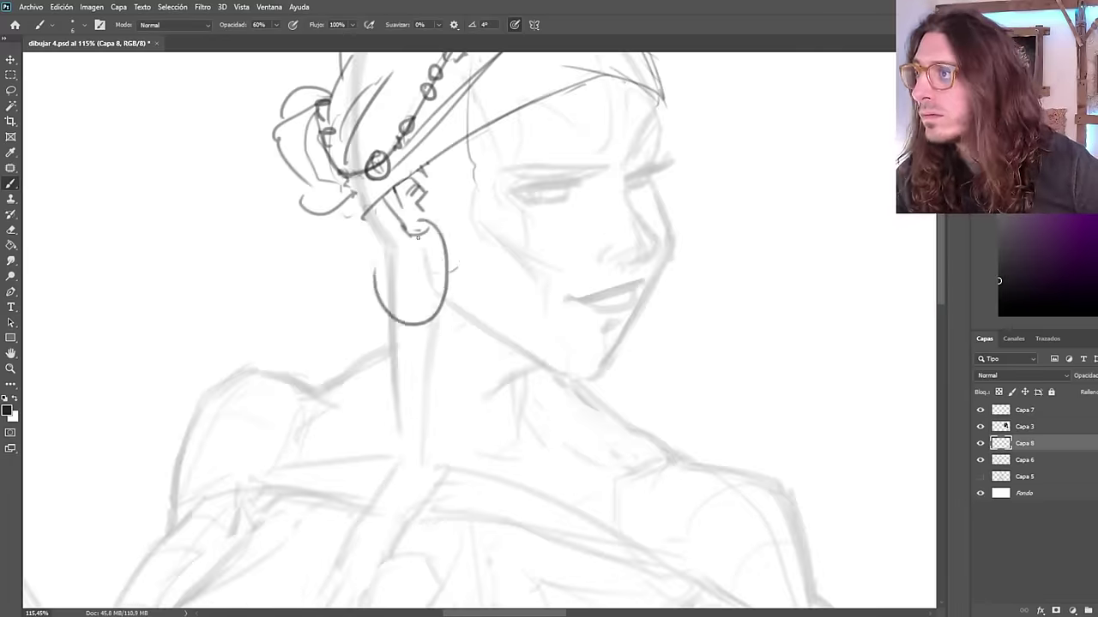
{"action": "mouse_move", "coordinate": [377, 309]}
{"action": "left_mouse_down"}
{"action": "mouse_move", "coordinate": [438, 225]}
{"action": "mouse_move", "coordinate": [410, 298]}
{"action": "mouse_move", "coordinate": [420, 225]}
{"action": "left_mouse_up"}
{"action": "left_click_drag", "start_coordinate": [434, 271], "coordinate": [463, 273]}
{"action": "scroll", "coordinate": [369, 211], "scroll_direction": "down", "scroll_amount": 6}
{"action": "key", "text": "ctrl+shift+h"}
{"action": "scroll", "coordinate": [549, 233], "scroll_direction": "up", "scroll_amount": 6}
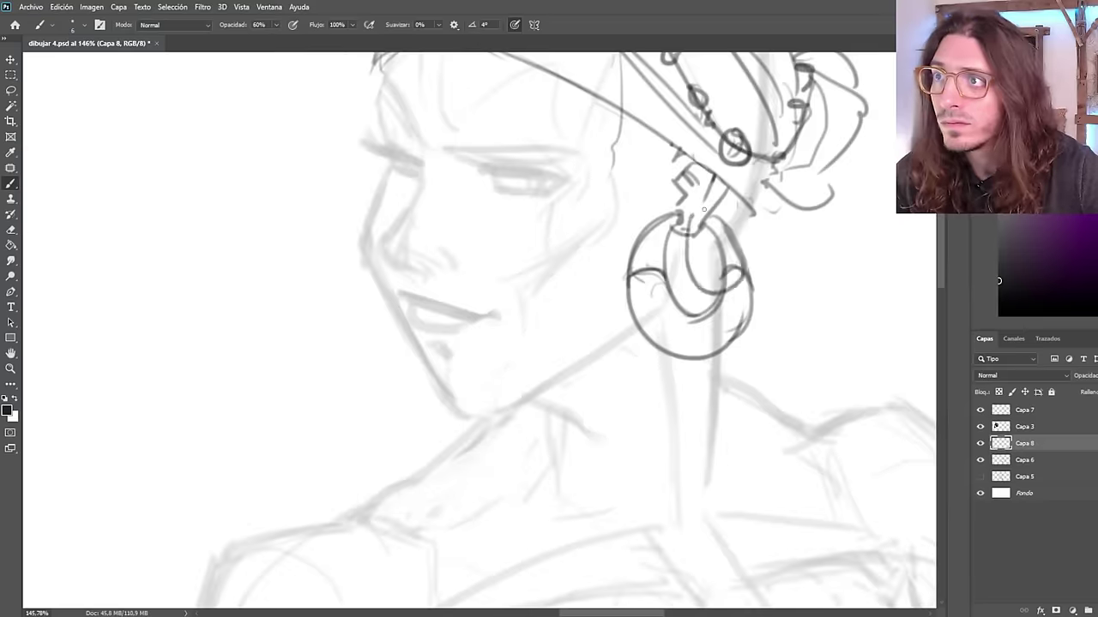
Add a second, smaller hoop earring at the ear and mirror the canvas view.
{"action": "mouse_move", "coordinate": [691, 214]}
{"action": "left_mouse_down"}
{"action": "mouse_move", "coordinate": [674, 247]}
{"action": "mouse_move", "coordinate": [774, 295]}
{"action": "left_mouse_up"}
{"action": "scroll", "coordinate": [703, 240], "scroll_direction": "up", "scroll_amount": 2}
{"action": "scroll", "coordinate": [746, 291], "scroll_direction": "down", "scroll_amount": 1}
{"action": "left_click_drag", "start_coordinate": [701, 311], "coordinate": [771, 345]}
{"action": "scroll", "coordinate": [686, 335], "scroll_direction": "down", "scroll_amount": 6}
{"action": "key", "text": "ctrl+shift+h"}
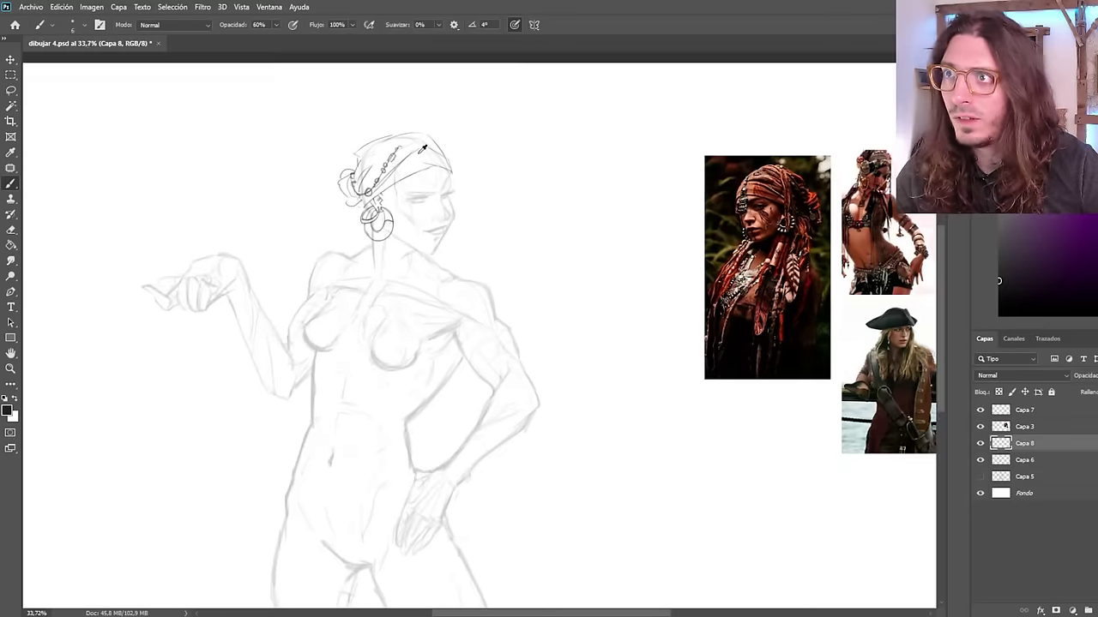
Draw a second strand of beads over the headscarf, curving from the temple toward the ear.
{"action": "scroll", "coordinate": [772, 206], "scroll_direction": "up", "scroll_amount": 4}
{"action": "scroll", "coordinate": [548, 223], "scroll_direction": "down", "scroll_amount": 4}
{"action": "scroll", "coordinate": [378, 223], "scroll_direction": "up", "scroll_amount": 5}
{"action": "left_click_drag", "start_coordinate": [344, 257], "coordinate": [398, 223]}
{"action": "left_click_drag", "start_coordinate": [388, 165], "coordinate": [286, 276]}
{"action": "left_click_drag", "start_coordinate": [372, 199], "coordinate": [336, 285]}
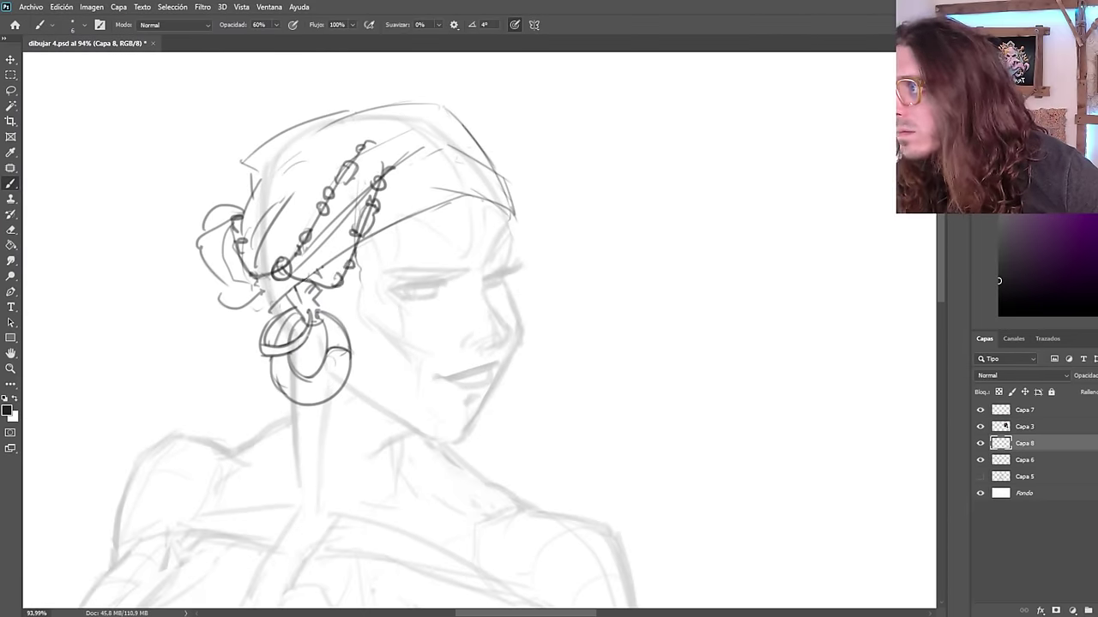
Draw the loose cloth tail with folds hanging from the headscarf knot behind the neck, working in the mirrored view.
{"action": "key", "text": "ctrl+shift+h"}
{"action": "scroll", "coordinate": [601, 214], "scroll_direction": "down", "scroll_amount": 5}
{"action": "scroll", "coordinate": [617, 206], "scroll_direction": "up", "scroll_amount": 5}
{"action": "left_click_drag", "start_coordinate": [631, 210], "coordinate": [621, 332]}
{"action": "left_click_drag", "start_coordinate": [633, 211], "coordinate": [633, 326]}
{"action": "left_click_drag", "start_coordinate": [630, 274], "coordinate": [587, 319]}
{"action": "left_click_drag", "start_coordinate": [611, 225], "coordinate": [627, 273]}
{"action": "left_click_drag", "start_coordinate": [629, 213], "coordinate": [629, 256]}
{"action": "key", "text": "ctrl+shift+h"}
{"action": "scroll", "coordinate": [311, 176], "scroll_direction": "down", "scroll_amount": 6}
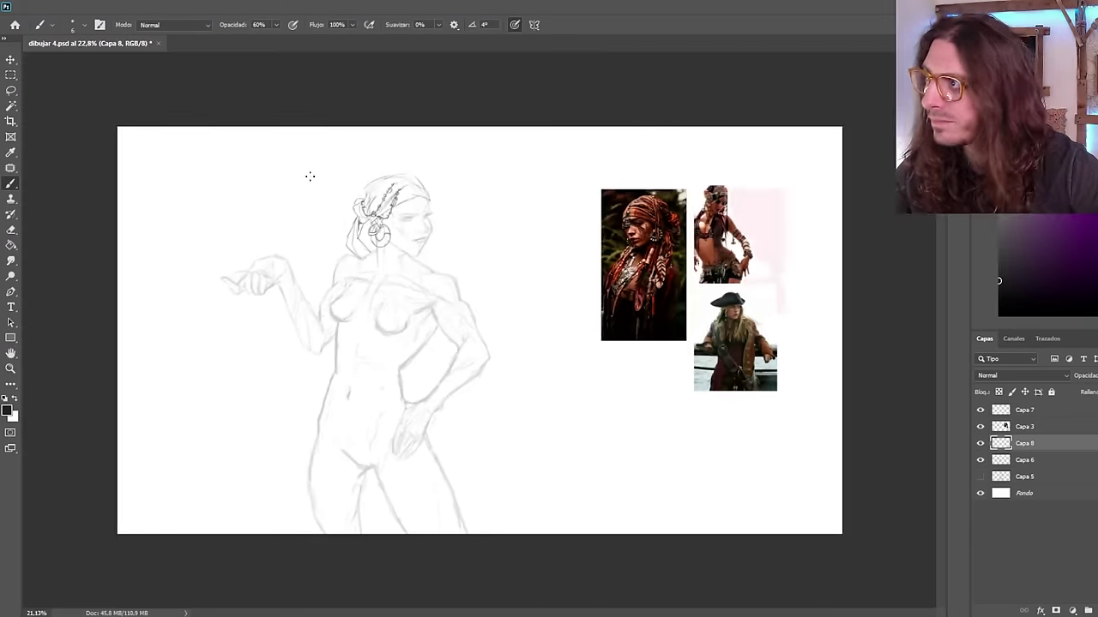
Outline the eyebrow above the near eye.
{"action": "scroll", "coordinate": [408, 223], "scroll_direction": "up", "scroll_amount": 8}
{"action": "mouse_move", "coordinate": [486, 228]}
{"action": "left_mouse_down"}
{"action": "mouse_move", "coordinate": [460, 248]}
{"action": "mouse_move", "coordinate": [413, 243]}
{"action": "left_mouse_up"}
{"action": "left_click_drag", "start_coordinate": [482, 230], "coordinate": [377, 241]}
{"action": "scroll", "coordinate": [450, 215], "scroll_direction": "up", "scroll_amount": 1}
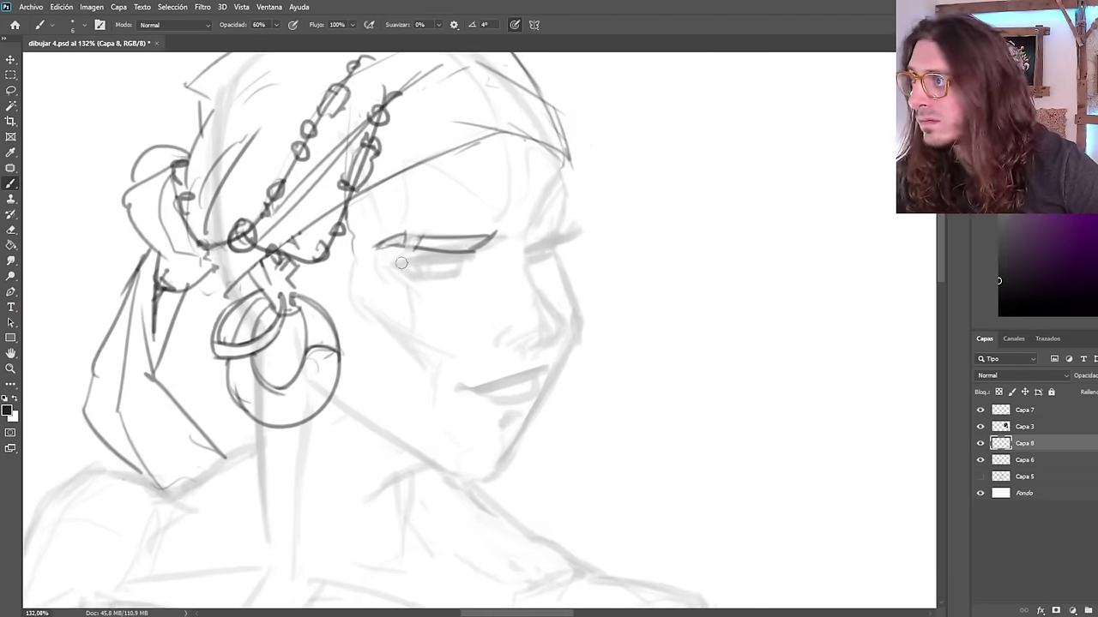
Mirror the canvas view and draw the far eyebrow and the nose's bridge and tip.
{"action": "key", "text": "ctrl+shift+h"}
{"action": "scroll", "coordinate": [514, 326], "scroll_direction": "down", "scroll_amount": 7}
{"action": "scroll", "coordinate": [545, 377], "scroll_direction": "up", "scroll_amount": 7}
{"action": "left_click_drag", "start_coordinate": [471, 288], "coordinate": [499, 346]}
{"action": "mouse_move", "coordinate": [505, 374]}
{"action": "left_mouse_down"}
{"action": "mouse_move", "coordinate": [475, 428]}
{"action": "mouse_move", "coordinate": [491, 456]}
{"action": "left_mouse_up"}
{"action": "left_click_drag", "start_coordinate": [500, 446], "coordinate": [524, 455]}
Mirror the canvas view and draw the nostril with a small ring and the underside of the nose.
{"action": "scroll", "coordinate": [523, 446], "scroll_direction": "down", "scroll_amount": 4}
{"action": "key", "text": "ctrl+shift+h"}
{"action": "scroll", "coordinate": [403, 334], "scroll_direction": "up", "scroll_amount": 6}
{"action": "left_click_drag", "start_coordinate": [410, 326], "coordinate": [401, 346]}
{"action": "scroll", "coordinate": [412, 330], "scroll_direction": "up", "scroll_amount": 1}
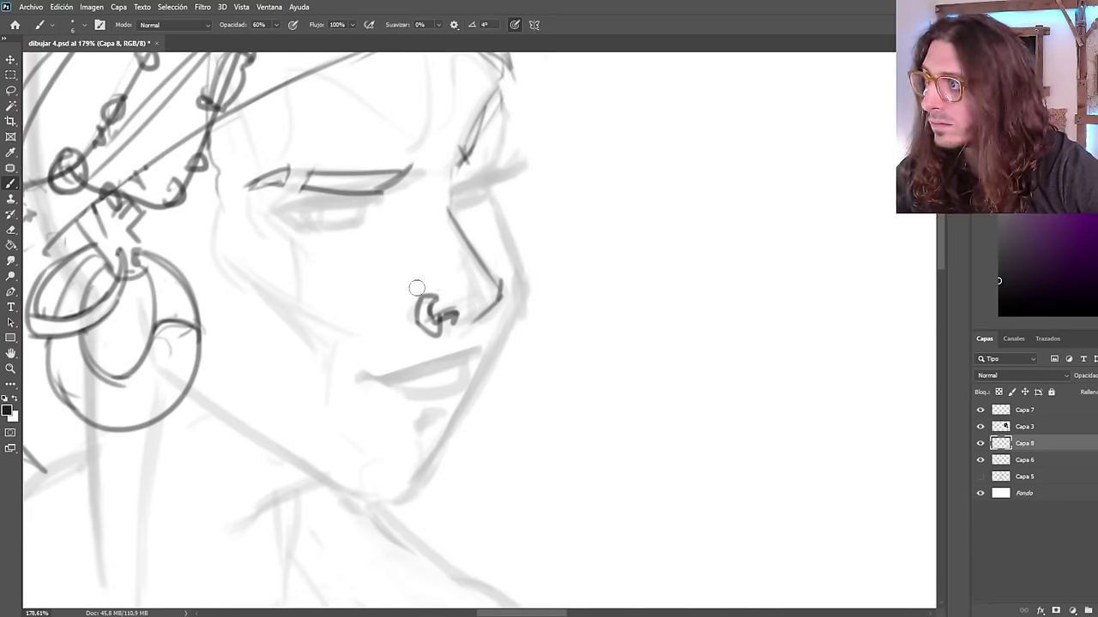
{"action": "left_click_drag", "start_coordinate": [454, 307], "coordinate": [494, 294]}
{"action": "scroll", "coordinate": [463, 296], "scroll_direction": "down", "scroll_amount": 1}
{"action": "scroll", "coordinate": [446, 278], "scroll_direction": "up", "scroll_amount": 1}
Sketch the lines around the inner eye and brow, then outline the far eye's lid, lashes and brow.
{"action": "left_click_drag", "start_coordinate": [369, 220], "coordinate": [413, 236]}
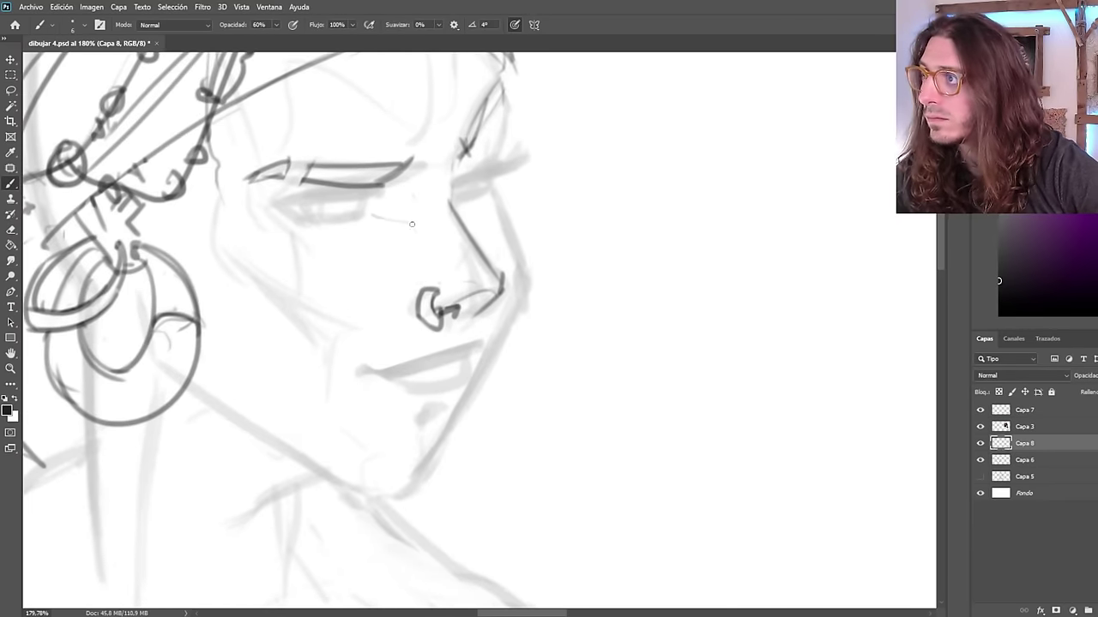
{"action": "left_click_drag", "start_coordinate": [427, 170], "coordinate": [386, 190]}
{"action": "left_click_drag", "start_coordinate": [428, 172], "coordinate": [455, 160]}
{"action": "scroll", "coordinate": [527, 176], "scroll_direction": "up", "scroll_amount": 1}
{"action": "mouse_move", "coordinate": [542, 155]}
{"action": "left_mouse_down"}
{"action": "mouse_move", "coordinate": [542, 168]}
{"action": "mouse_move", "coordinate": [500, 187]}
{"action": "left_mouse_up"}
{"action": "mouse_move", "coordinate": [504, 187]}
{"action": "left_mouse_down"}
{"action": "mouse_move", "coordinate": [582, 151]}
{"action": "mouse_move", "coordinate": [570, 162]}
{"action": "left_mouse_up"}
{"action": "mouse_move", "coordinate": [557, 85]}
{"action": "left_mouse_down"}
{"action": "mouse_move", "coordinate": [532, 196]}
{"action": "mouse_move", "coordinate": [506, 205]}
{"action": "left_mouse_up"}
{"action": "mouse_move", "coordinate": [511, 189]}
{"action": "left_mouse_down"}
{"action": "mouse_move", "coordinate": [519, 207]}
{"action": "mouse_move", "coordinate": [499, 209]}
{"action": "left_mouse_up"}
{"action": "scroll", "coordinate": [519, 207], "scroll_direction": "down", "scroll_amount": 10}
Mirror the canvas view and draw the near eye's upper and lower lids with its lash line.
{"action": "key", "text": "ctrl+shift+h"}
{"action": "scroll", "coordinate": [744, 208], "scroll_direction": "up", "scroll_amount": 10}
{"action": "mouse_move", "coordinate": [603, 263]}
{"action": "left_mouse_down"}
{"action": "mouse_move", "coordinate": [718, 276]}
{"action": "mouse_move", "coordinate": [676, 272]}
{"action": "left_mouse_up"}
{"action": "left_click_drag", "start_coordinate": [590, 256], "coordinate": [717, 276]}
{"action": "mouse_move", "coordinate": [619, 289]}
{"action": "left_mouse_down"}
{"action": "mouse_move", "coordinate": [719, 278]}
{"action": "mouse_move", "coordinate": [684, 283]}
{"action": "left_mouse_up"}
{"action": "left_click_drag", "start_coordinate": [699, 283], "coordinate": [740, 267]}
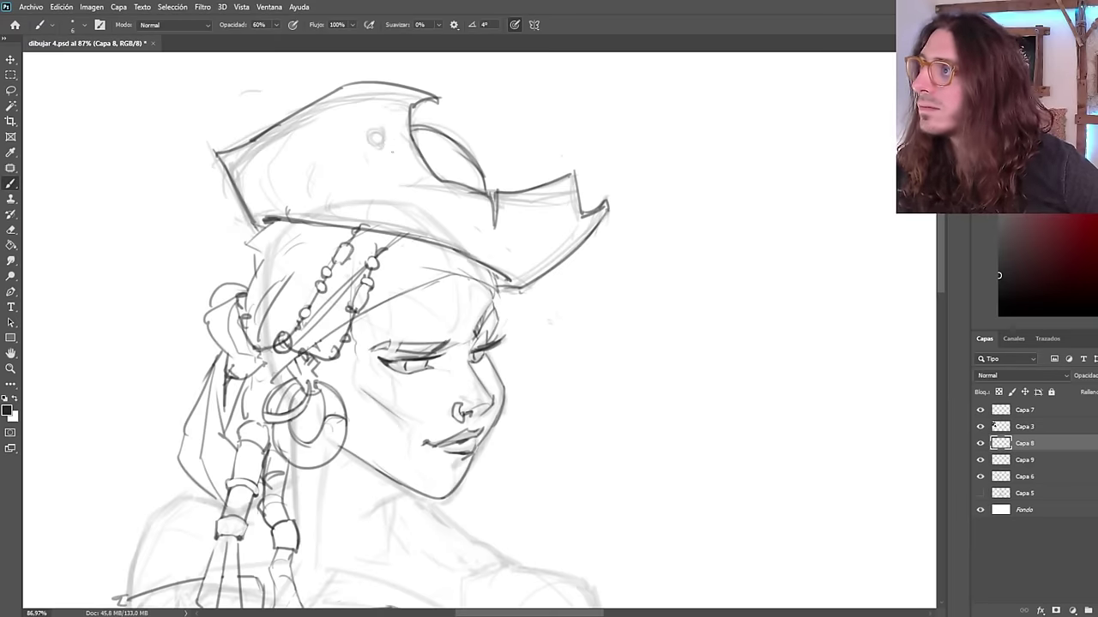
Draw a small round ornament on the front of the pirate hat.
{"action": "left_click_drag", "start_coordinate": [391, 131], "coordinate": [377, 150]}
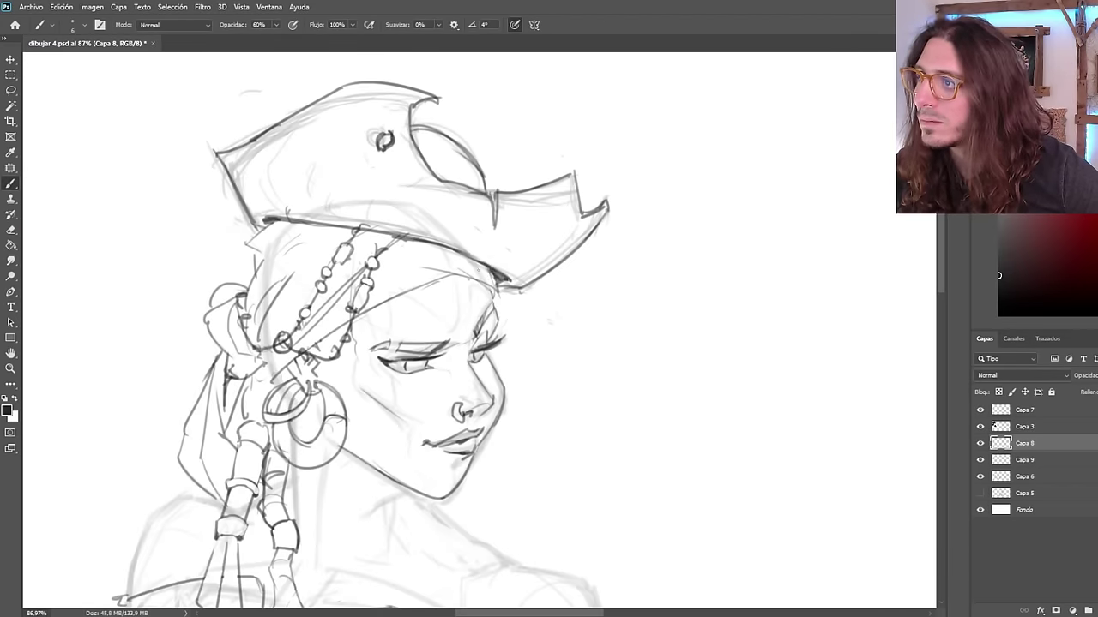
{"action": "scroll", "coordinate": [598, 246], "scroll_direction": "down", "scroll_amount": 8}
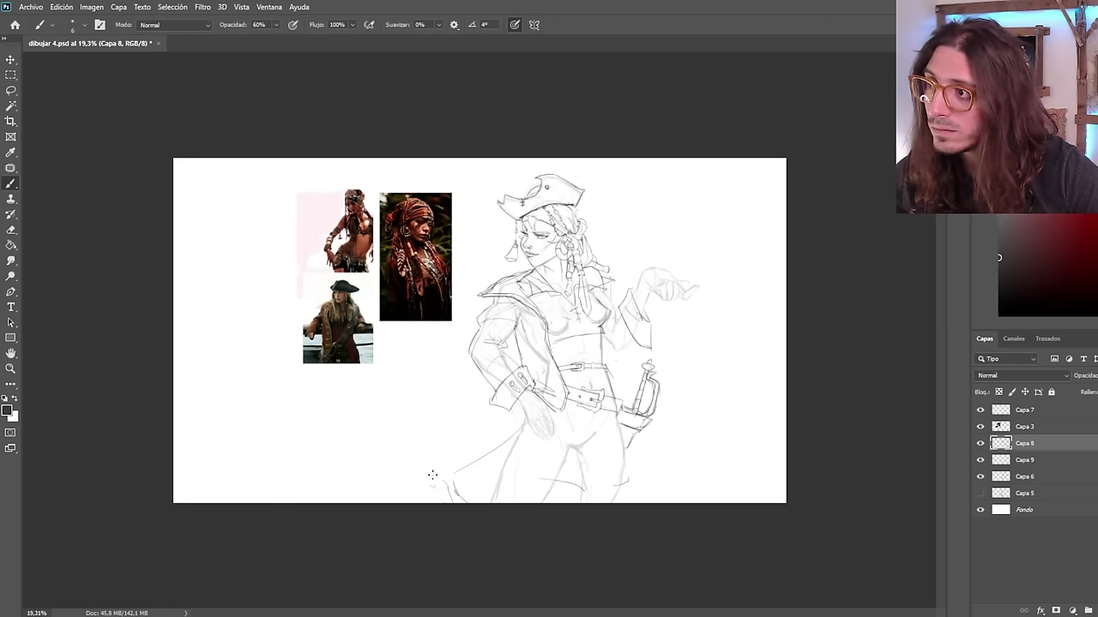
Try a stroke for the coat tail below the hand on the hip and undo the last three coat-tail strokes.
{"action": "left_click_drag", "start_coordinate": [433, 475], "coordinate": [518, 407]}
{"action": "key", "text": "ctrl+z"}
{"action": "key", "text": "ctrl+z"}
{"action": "key", "text": "ctrl+z"}
{"action": "scroll", "coordinate": [492, 421], "scroll_direction": "down", "scroll_amount": 2}
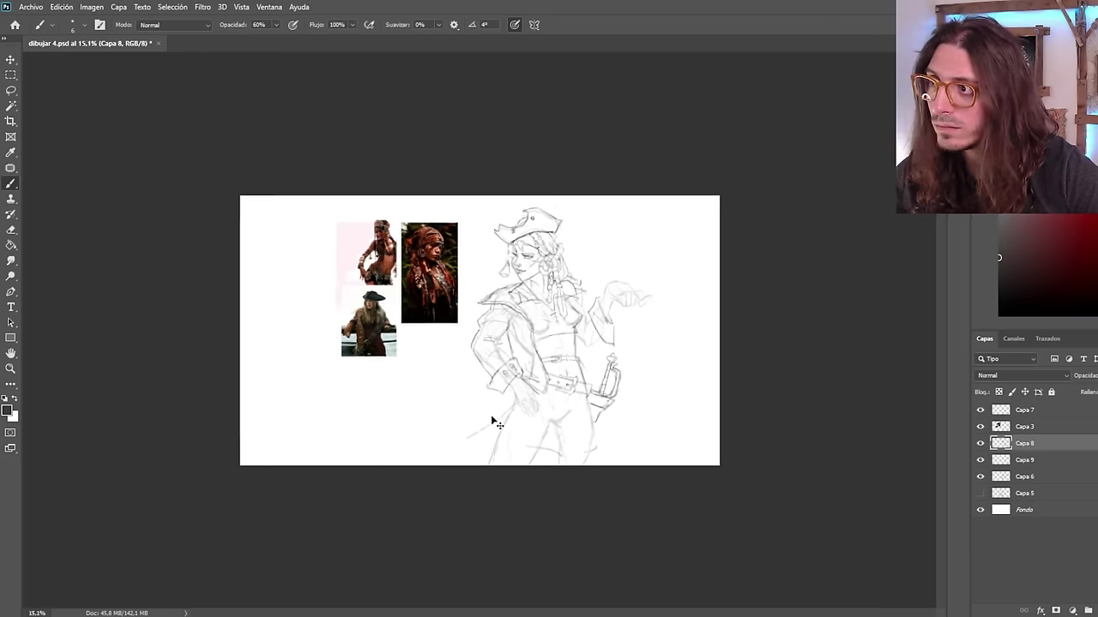
Mirror the canvas view, try a stroke near the hips and undo the last five strokes.
{"action": "key", "text": "ctrl+shift+h"}
{"action": "scroll", "coordinate": [480, 428], "scroll_direction": "up", "scroll_amount": 5}
{"action": "left_click_drag", "start_coordinate": [445, 448], "coordinate": [578, 446]}
{"action": "key", "text": "ctrl+z"}
{"action": "key", "text": "ctrl+z"}
{"action": "key", "text": "ctrl+z"}
{"action": "key", "text": "ctrl+z"}
{"action": "key", "text": "ctrl+z"}
Draw the coat tail sweeping out from behind the cuff on the hip to a raised pointed tip.
{"action": "mouse_move", "coordinate": [461, 440]}
{"action": "left_mouse_down"}
{"action": "mouse_move", "coordinate": [586, 477]}
{"action": "mouse_move", "coordinate": [454, 568]}
{"action": "left_mouse_up"}
{"action": "scroll", "coordinate": [373, 433], "scroll_direction": "up", "scroll_amount": 2}
{"action": "mouse_move", "coordinate": [583, 485]}
{"action": "left_mouse_down"}
{"action": "mouse_move", "coordinate": [645, 498]}
{"action": "mouse_move", "coordinate": [601, 529]}
{"action": "left_mouse_up"}
{"action": "left_click_drag", "start_coordinate": [634, 485], "coordinate": [561, 499]}
{"action": "mouse_move", "coordinate": [477, 441]}
{"action": "left_mouse_down"}
{"action": "mouse_move", "coordinate": [520, 467]}
{"action": "mouse_move", "coordinate": [585, 480]}
{"action": "left_mouse_up"}
{"action": "left_click_drag", "start_coordinate": [587, 479], "coordinate": [641, 435]}
{"action": "left_click_drag", "start_coordinate": [642, 437], "coordinate": [642, 485]}
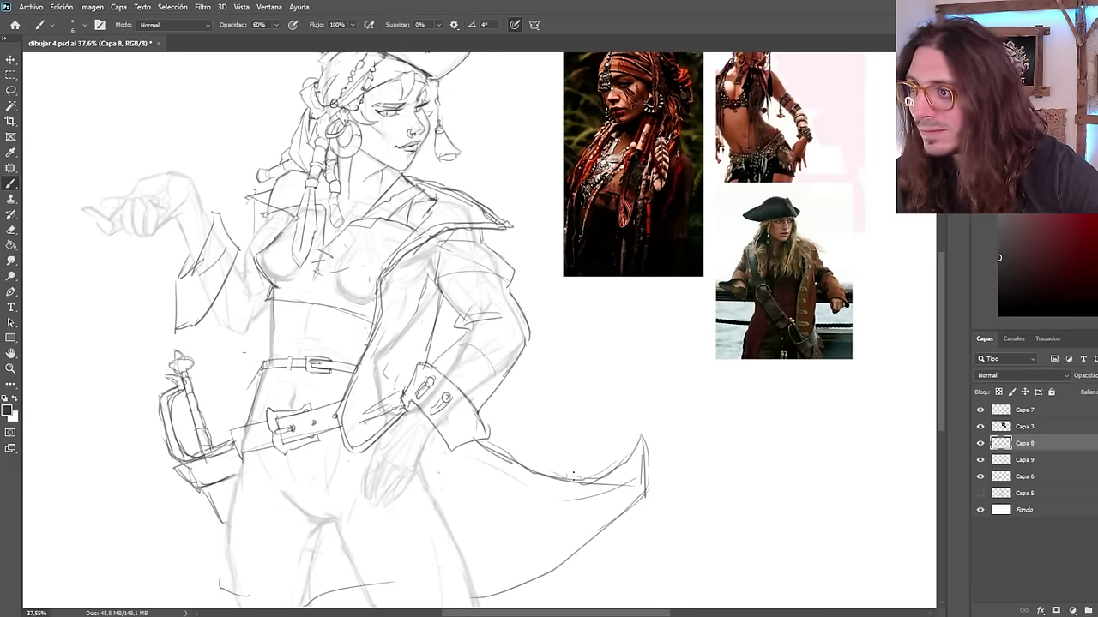
Mirror the view back, make layer Capa 8 active and refine the spyglass holder's edge and flap beside the thigh.
{"action": "scroll", "coordinate": [621, 513], "scroll_direction": "down", "scroll_amount": 3}
{"action": "key", "text": "ctrl+shift+h"}
{"action": "scroll", "coordinate": [473, 500], "scroll_direction": "up", "scroll_amount": 2}
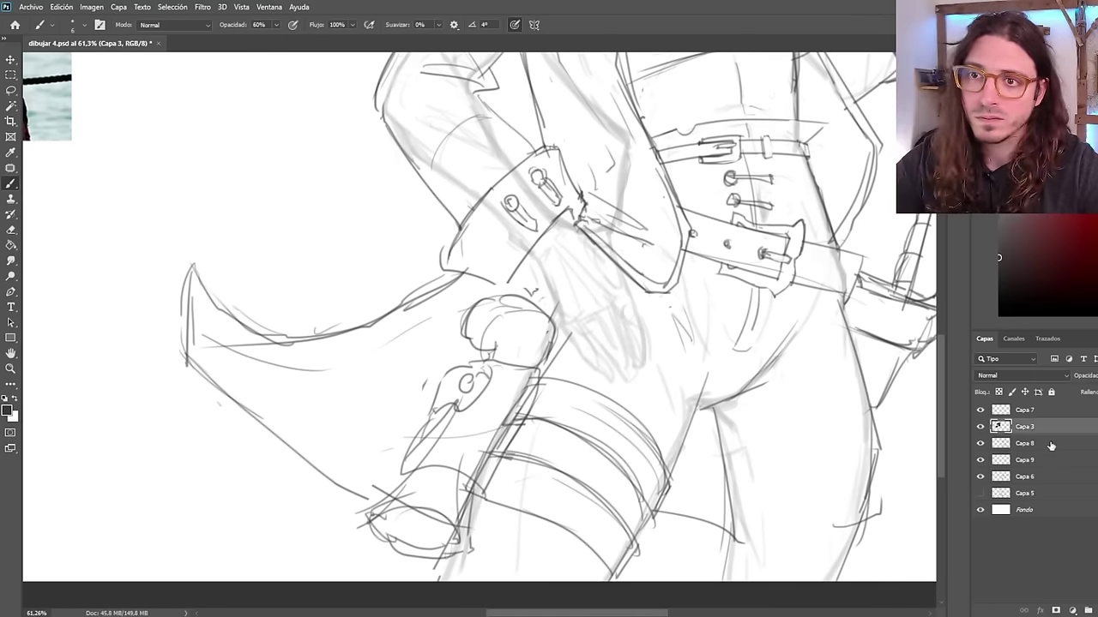
{"action": "left_click", "coordinate": [1052, 446]}
{"action": "left_click_drag", "start_coordinate": [535, 380], "coordinate": [476, 482]}
{"action": "left_click_drag", "start_coordinate": [448, 420], "coordinate": [416, 454]}
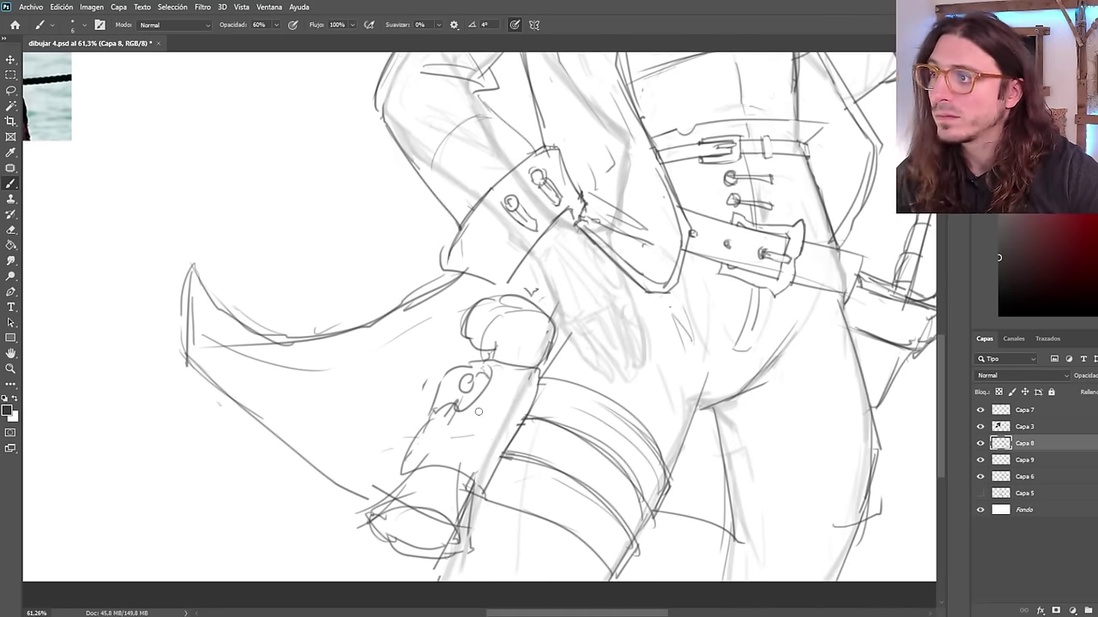
Draw the cross lines on the thigh straps holding the spyglass and mirror the canvas view.
{"action": "mouse_move", "coordinate": [660, 441]}
{"action": "left_mouse_down"}
{"action": "mouse_move", "coordinate": [601, 380]}
{"action": "mouse_move", "coordinate": [521, 491]}
{"action": "left_mouse_up"}
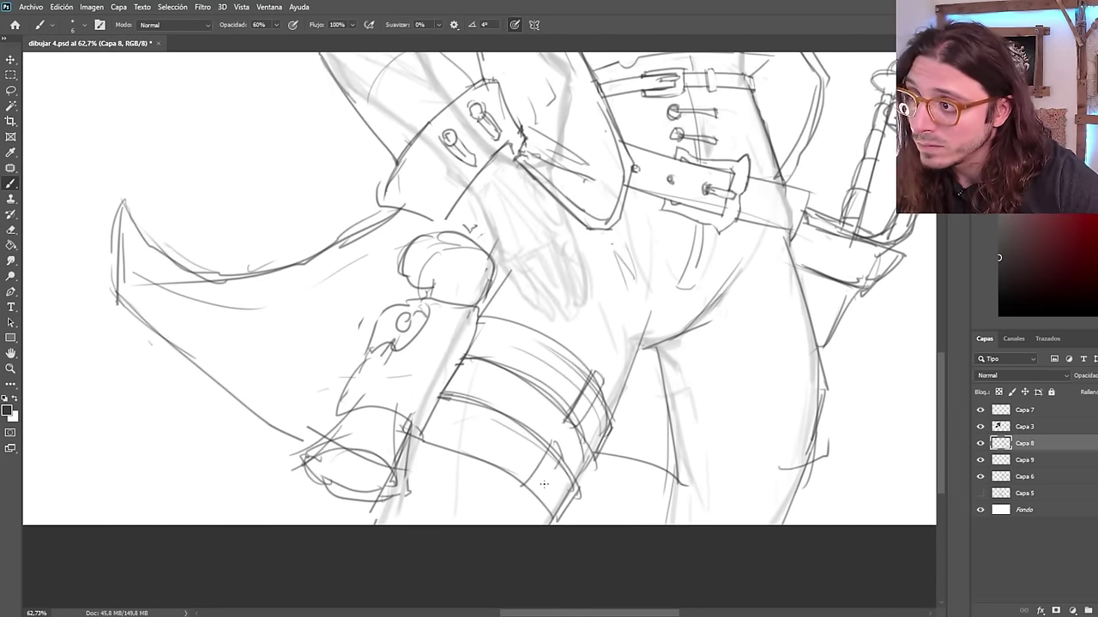
{"action": "left_click_drag", "start_coordinate": [566, 442], "coordinate": [532, 497]}
{"action": "left_click_drag", "start_coordinate": [602, 377], "coordinate": [573, 429]}
{"action": "mouse_move", "coordinate": [591, 369]}
{"action": "left_mouse_down"}
{"action": "mouse_move", "coordinate": [539, 368]}
{"action": "mouse_move", "coordinate": [539, 335]}
{"action": "left_mouse_up"}
{"action": "key", "text": "shift+h"}
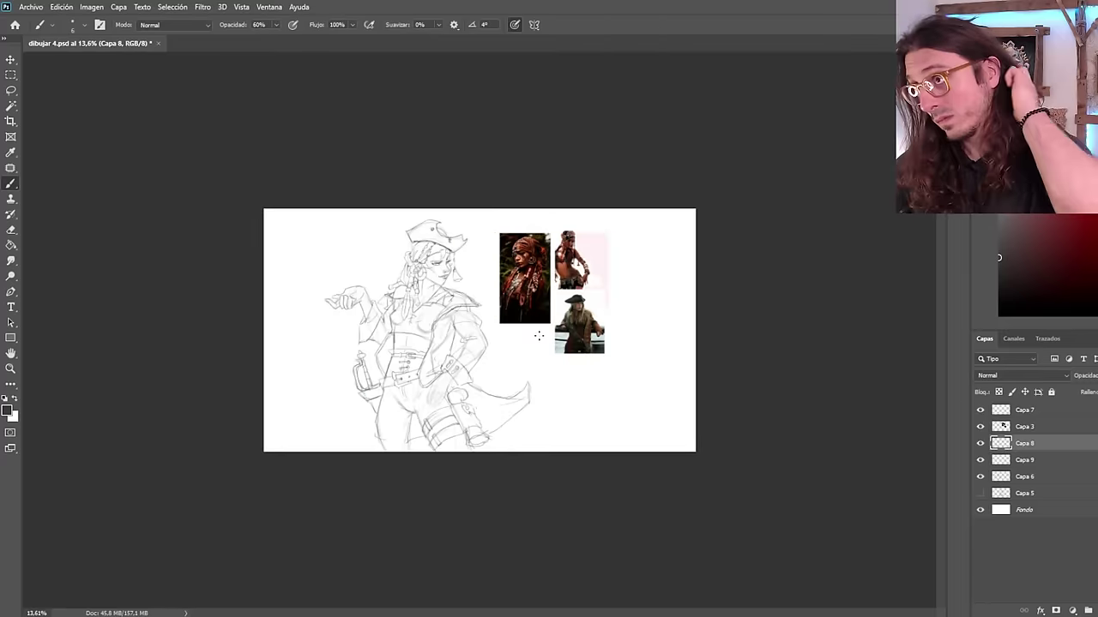
{"action": "mouse_move", "coordinate": [429, 408]}
{"action": "left_mouse_down"}
{"action": "mouse_move", "coordinate": [338, 561]}
{"action": "mouse_move", "coordinate": [377, 506]}
{"action": "left_mouse_up"}
{"action": "left_click_drag", "start_coordinate": [412, 377], "coordinate": [435, 423]}
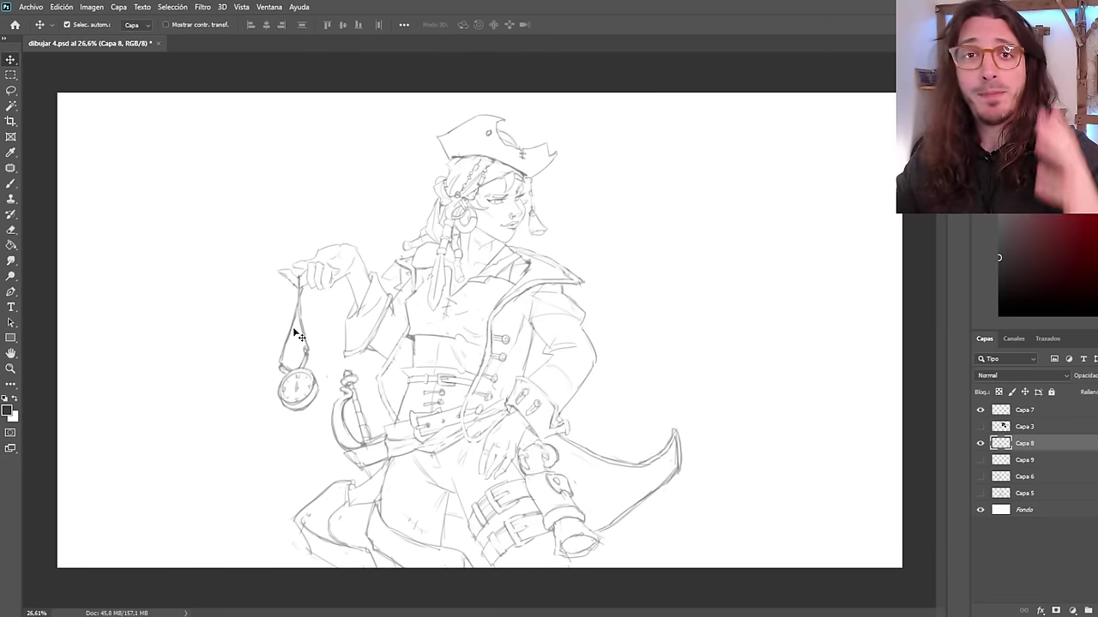
Fade the sketch layer Capa 8 by lowering its opacity, then add a new layer above it and activate the Brush tool.
{"action": "left_click_drag", "start_coordinate": [290, 274], "coordinate": [431, 289]}
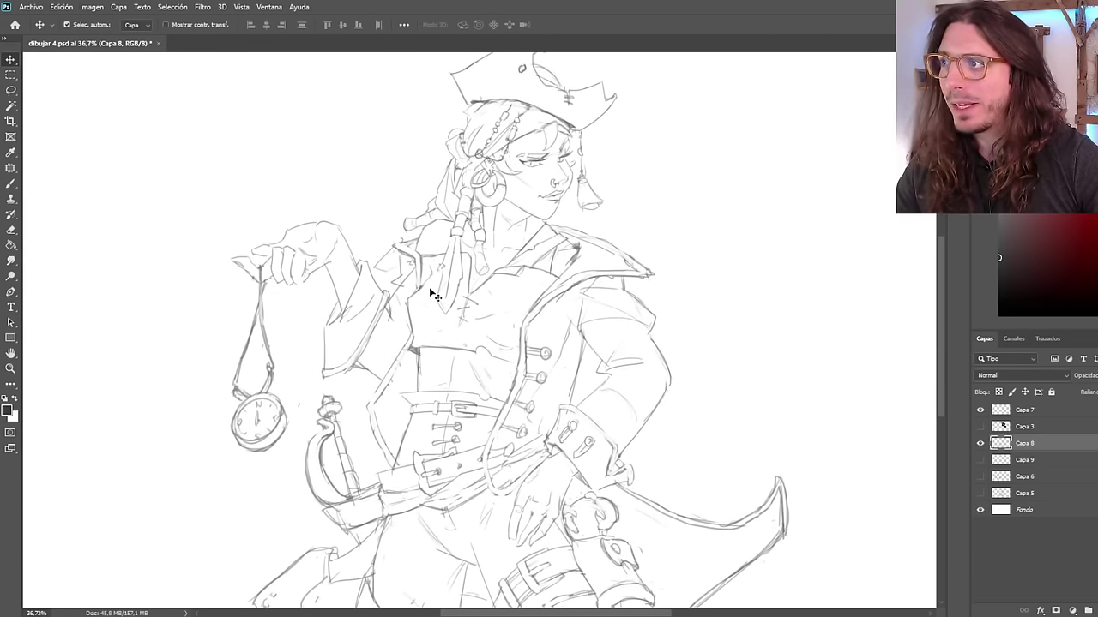
{"action": "scroll", "coordinate": [432, 293], "scroll_direction": "down", "scroll_amount": 4}
{"action": "scroll", "coordinate": [460, 316], "scroll_direction": "up", "scroll_amount": 1}
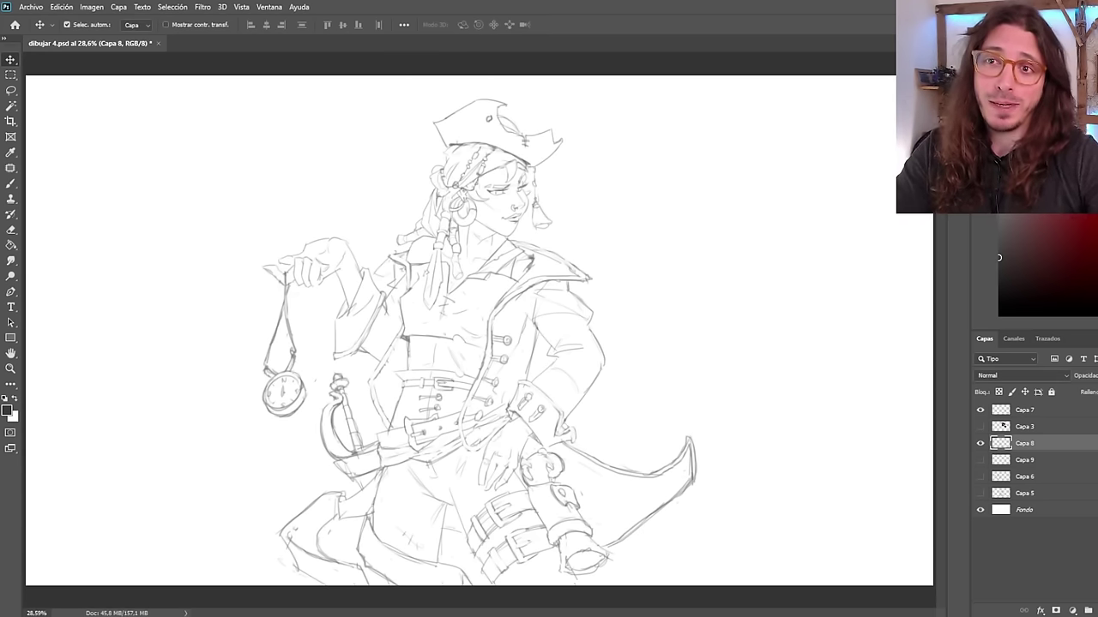
{"action": "key", "text": "2"}
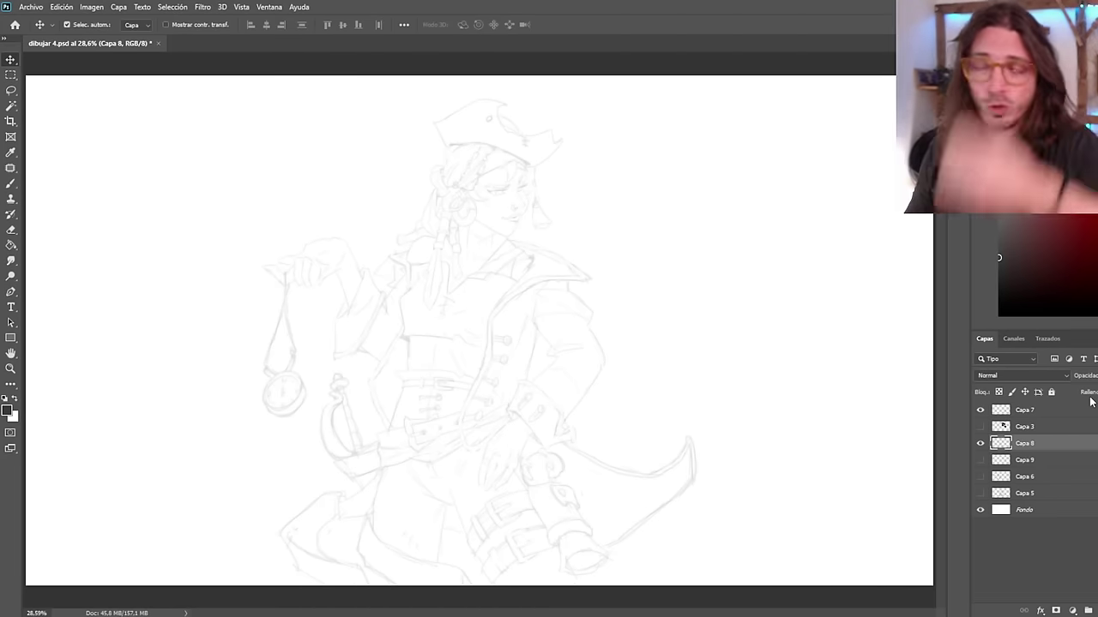
{"action": "scroll", "coordinate": [397, 248], "scroll_direction": "down", "scroll_amount": 1}
{"action": "scroll", "coordinate": [401, 271], "scroll_direction": "up", "scroll_amount": 1}
{"action": "scroll", "coordinate": [401, 271], "scroll_direction": "up", "scroll_amount": 1}
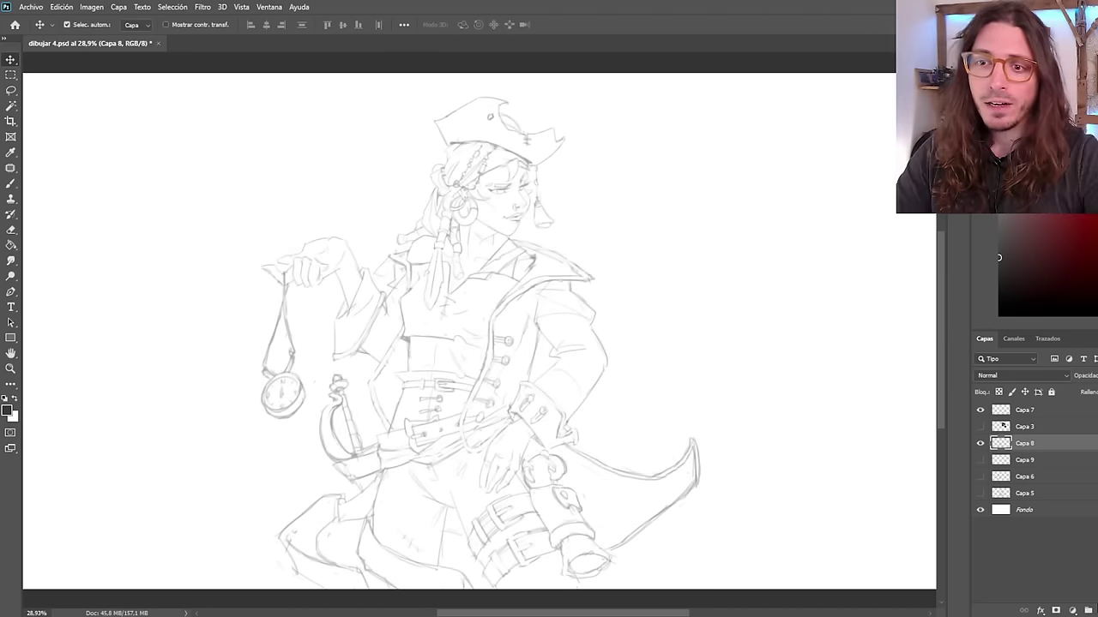
{"action": "key", "text": "ctrl+shift+alt+n"}
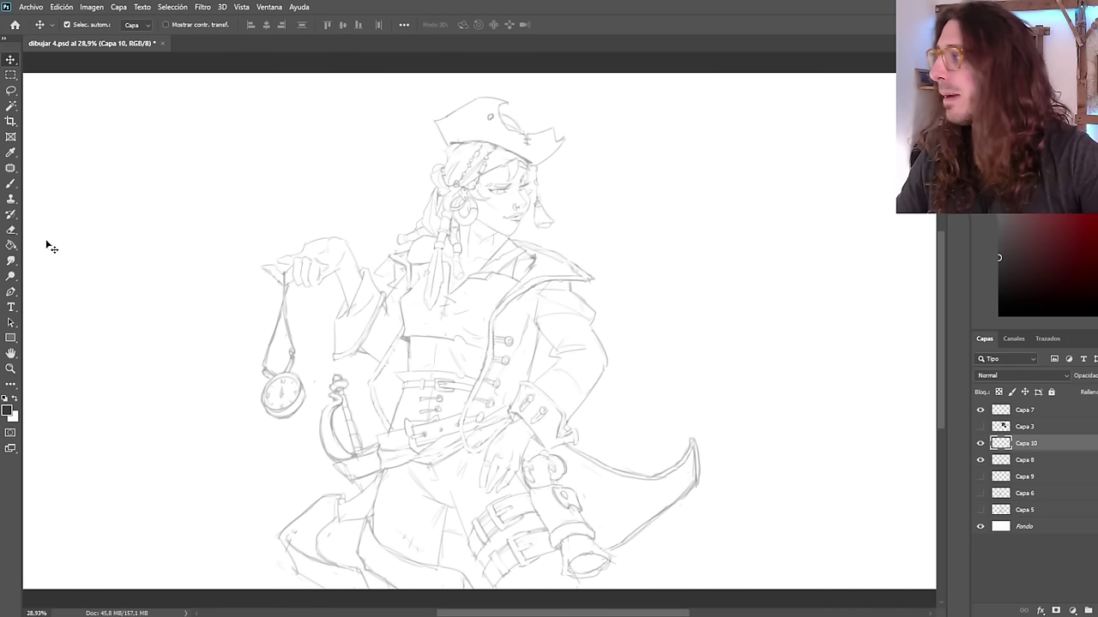
{"action": "left_click", "coordinate": [10, 182]}
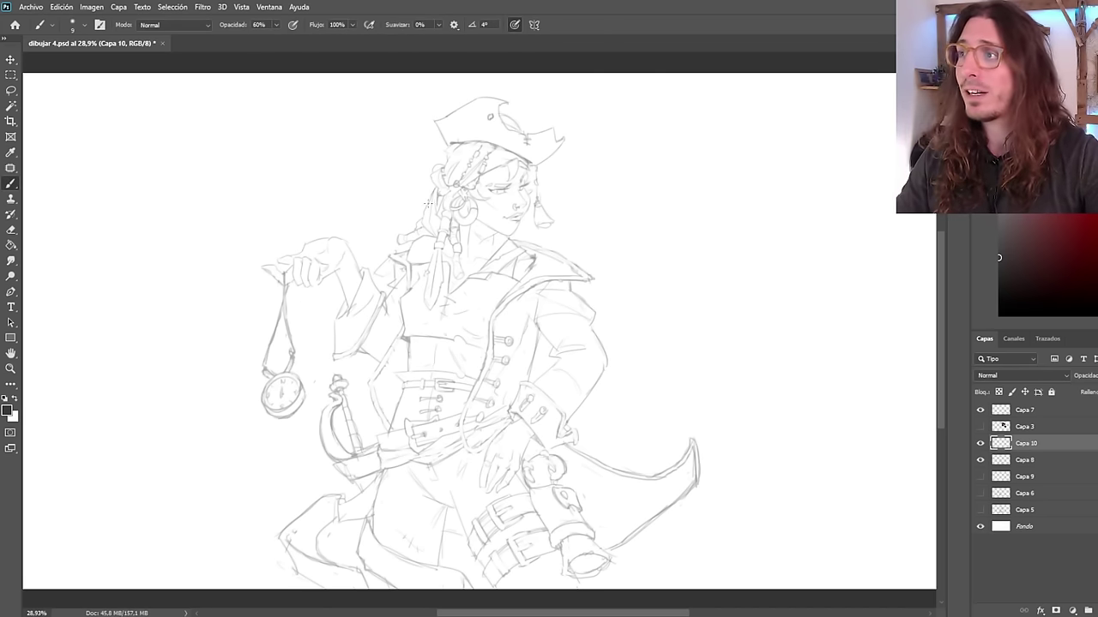
Examine the faded pirate sketch as a whole and up close around the face, hat and jacket.
{"action": "scroll", "coordinate": [443, 177], "scroll_direction": "down", "scroll_amount": 1}
{"action": "scroll", "coordinate": [443, 186], "scroll_direction": "up", "scroll_amount": 2}
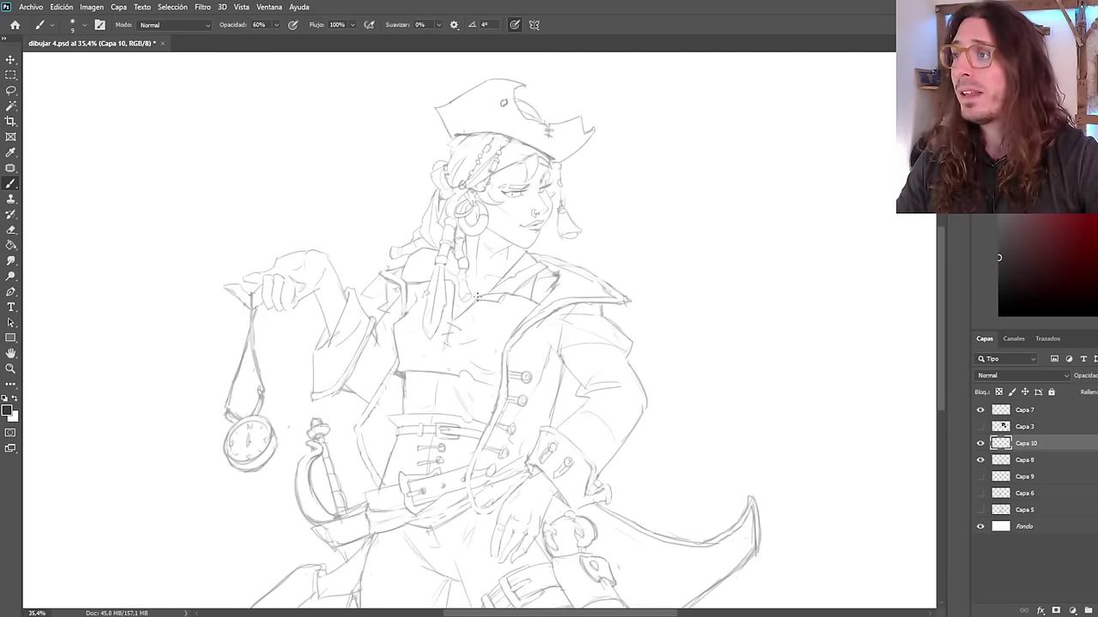
{"action": "scroll", "coordinate": [478, 296], "scroll_direction": "down", "scroll_amount": 3}
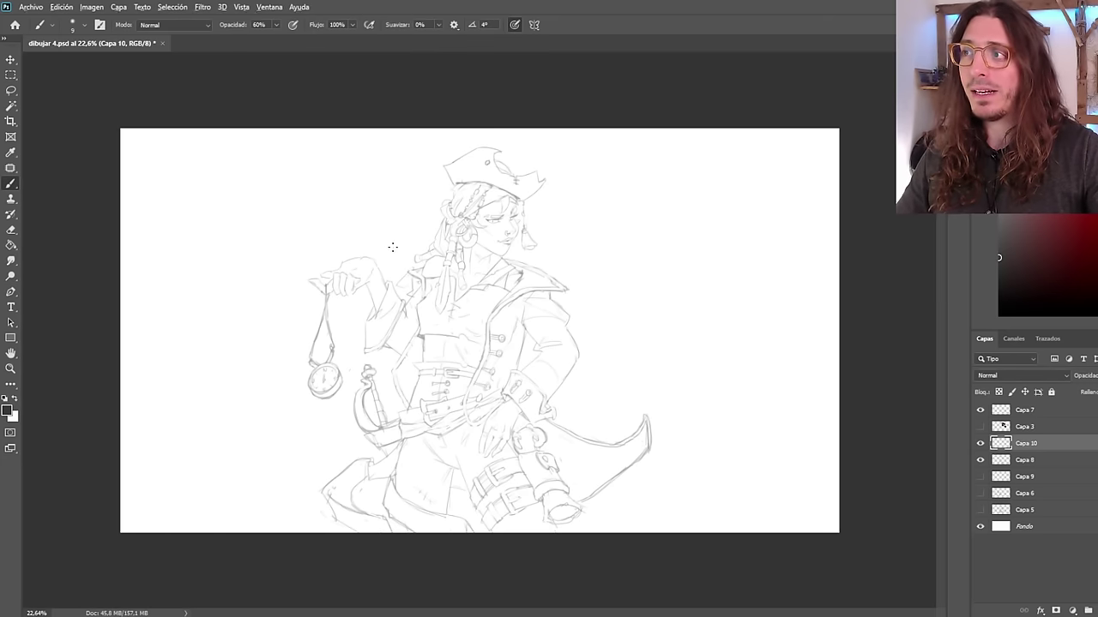
{"action": "scroll", "coordinate": [393, 247], "scroll_direction": "up", "scroll_amount": 3}
{"action": "scroll", "coordinate": [446, 206], "scroll_direction": "down", "scroll_amount": 2}
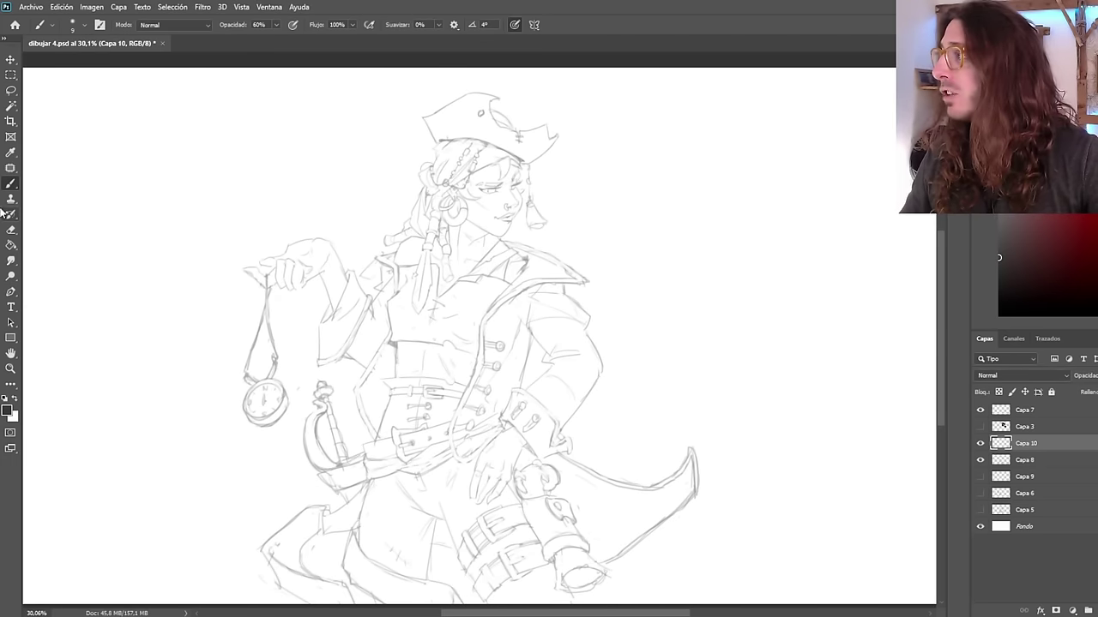
{"action": "scroll", "coordinate": [386, 383], "scroll_direction": "down", "scroll_amount": 2}
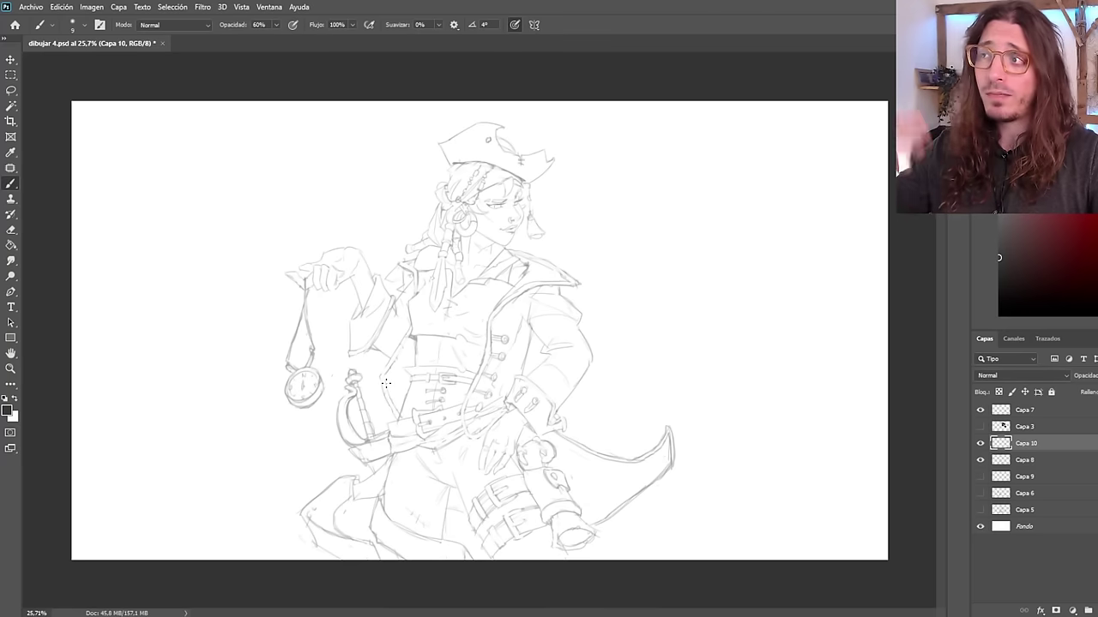
{"action": "scroll", "coordinate": [467, 289], "scroll_direction": "up", "scroll_amount": 3}
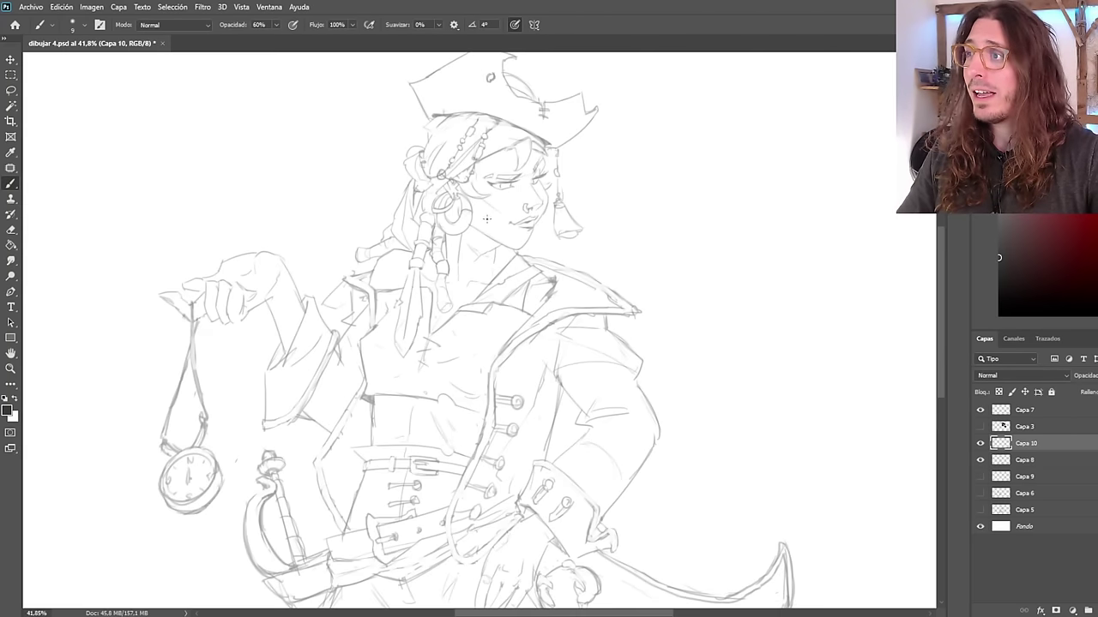
{"action": "scroll", "coordinate": [492, 230], "scroll_direction": "down", "scroll_amount": 2}
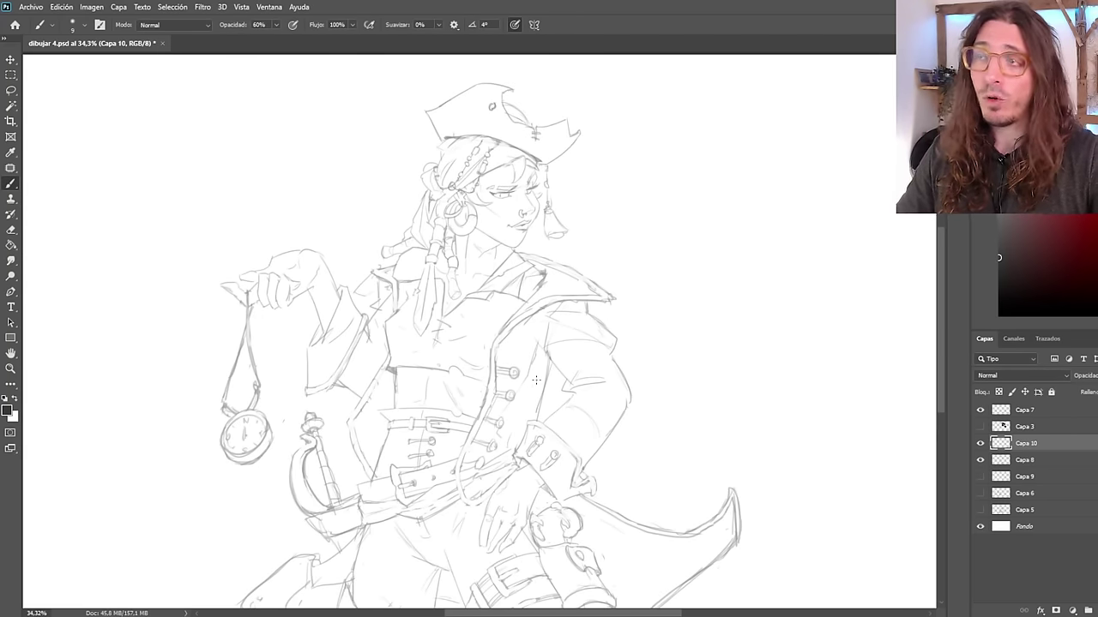
{"action": "scroll", "coordinate": [452, 263], "scroll_direction": "down", "scroll_amount": 3}
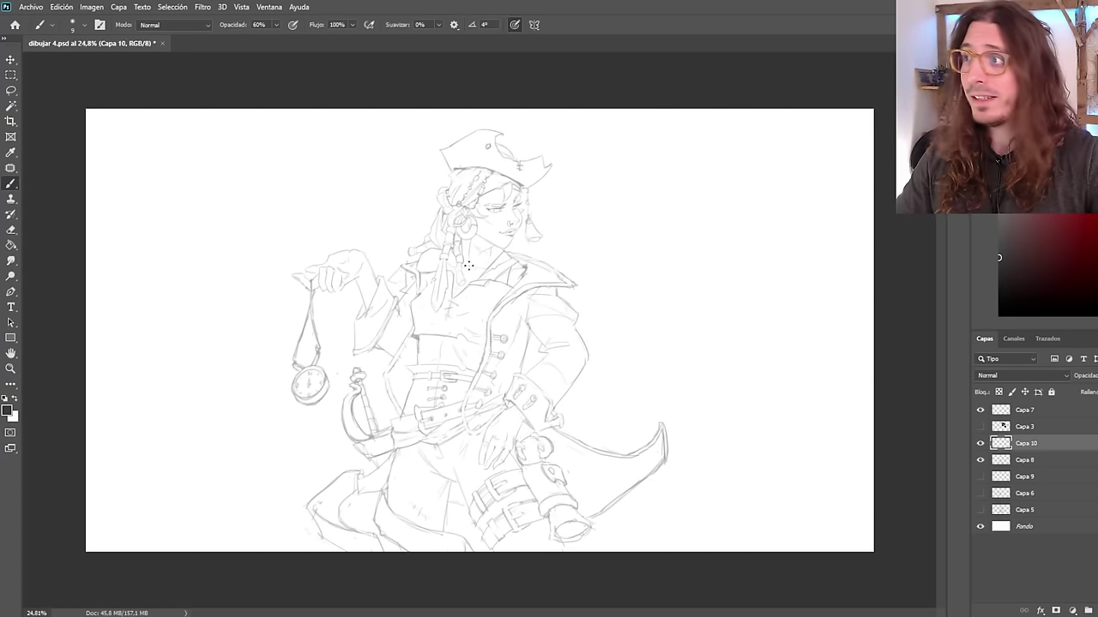
{"action": "scroll", "coordinate": [468, 265], "scroll_direction": "down", "scroll_amount": 1}
{"action": "scroll", "coordinate": [496, 217], "scroll_direction": "up", "scroll_amount": 2}
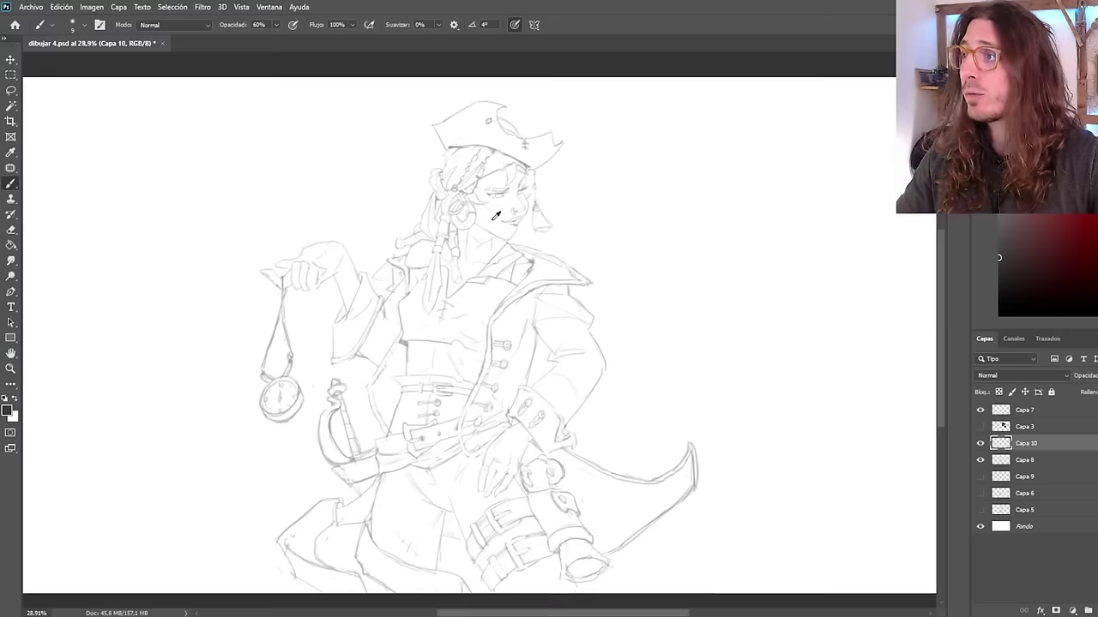
{"action": "scroll", "coordinate": [496, 216], "scroll_direction": "up", "scroll_amount": 4}
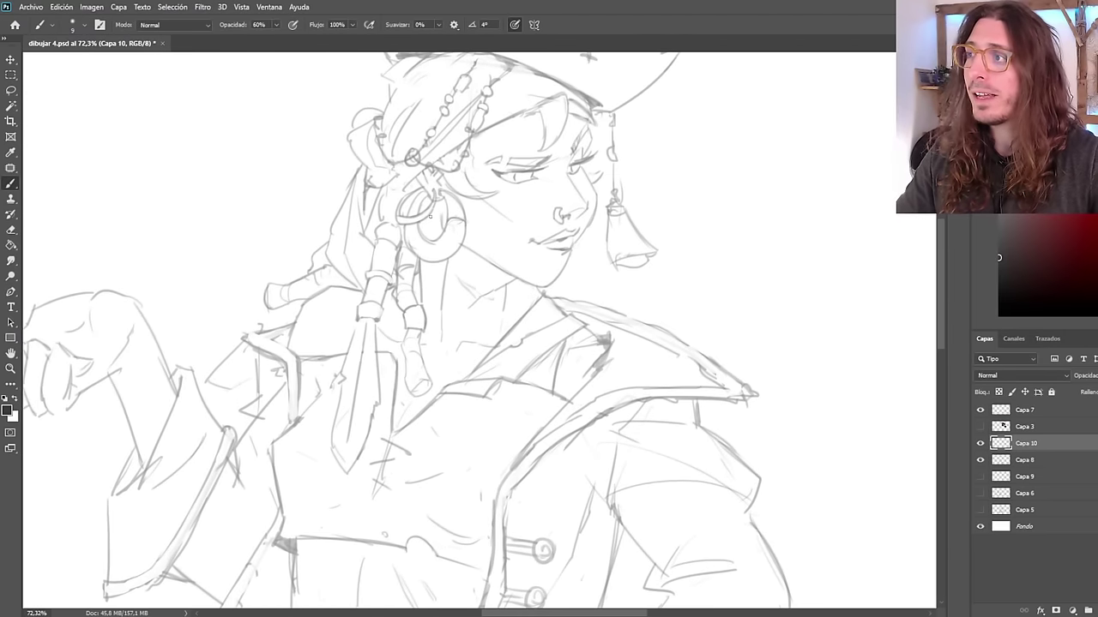
{"action": "left_click_drag", "start_coordinate": [432, 209], "coordinate": [435, 228]}
{"action": "key", "text": "ctrl+z"}
{"action": "scroll", "coordinate": [485, 222], "scroll_direction": "down", "scroll_amount": 2}
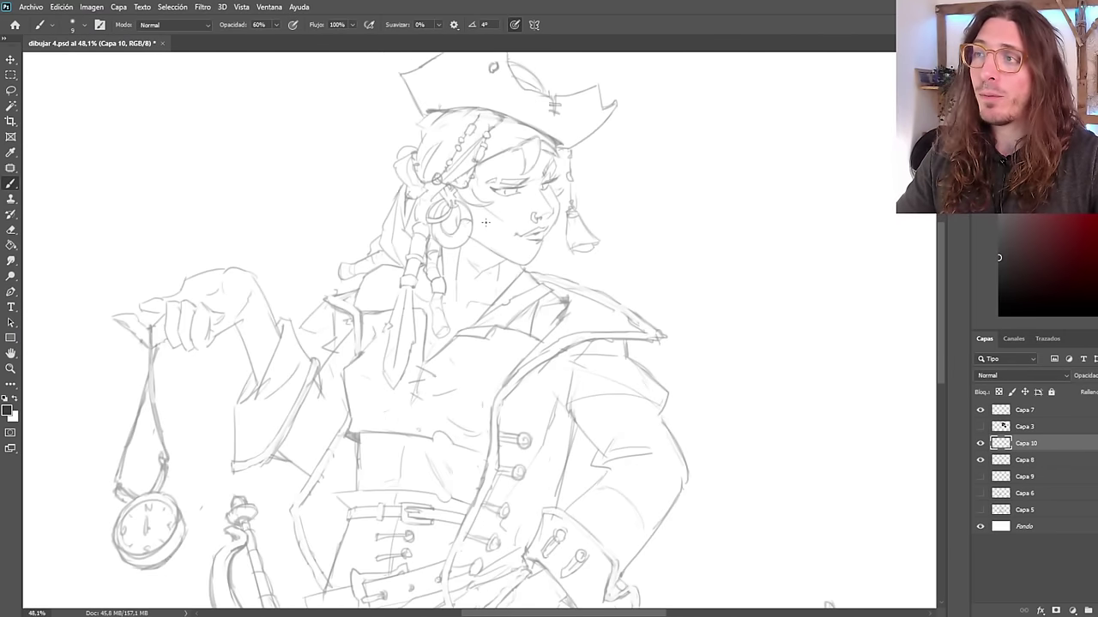
Choose a slightly lighter dark grey and set the brush opacity to 63% for accenting the lines around the head.
{"action": "left_click", "coordinate": [999, 246]}
{"action": "scroll", "coordinate": [446, 232], "scroll_direction": "up", "scroll_amount": 3}
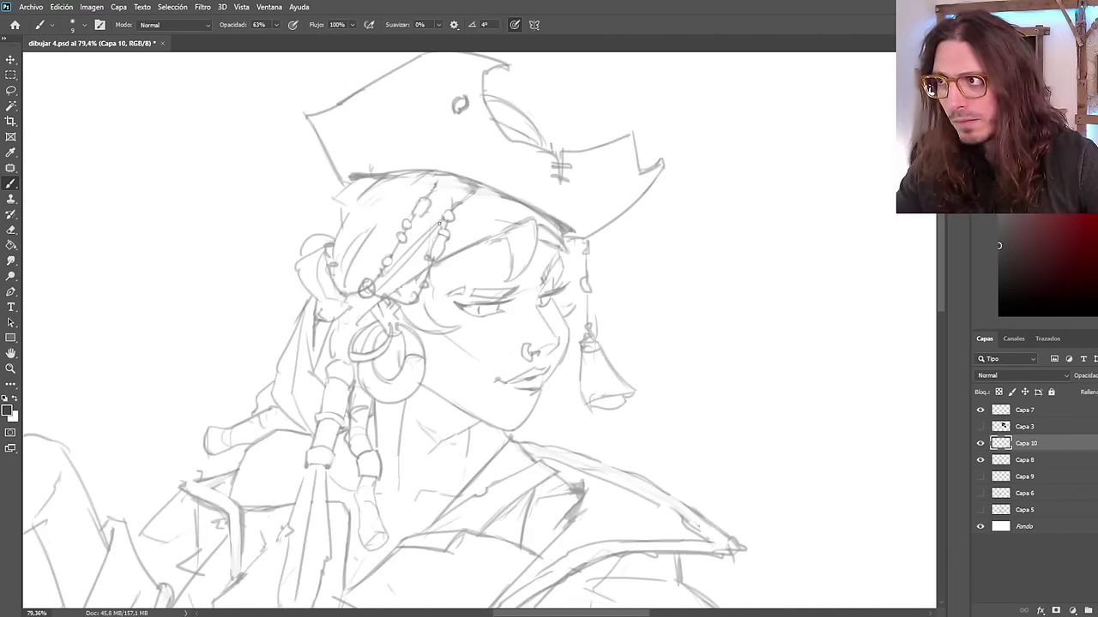
{"action": "scroll", "coordinate": [435, 256], "scroll_direction": "down", "scroll_amount": 2}
{"action": "scroll", "coordinate": [391, 326], "scroll_direction": "up", "scroll_amount": 5}
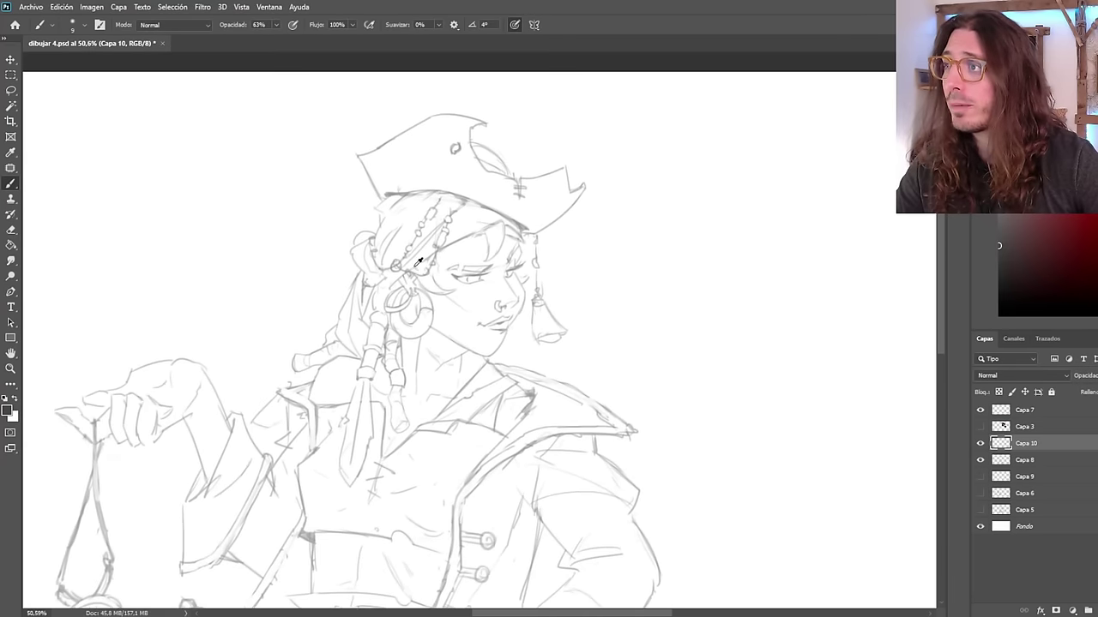
{"action": "scroll", "coordinate": [471, 175], "scroll_direction": "down", "scroll_amount": 4}
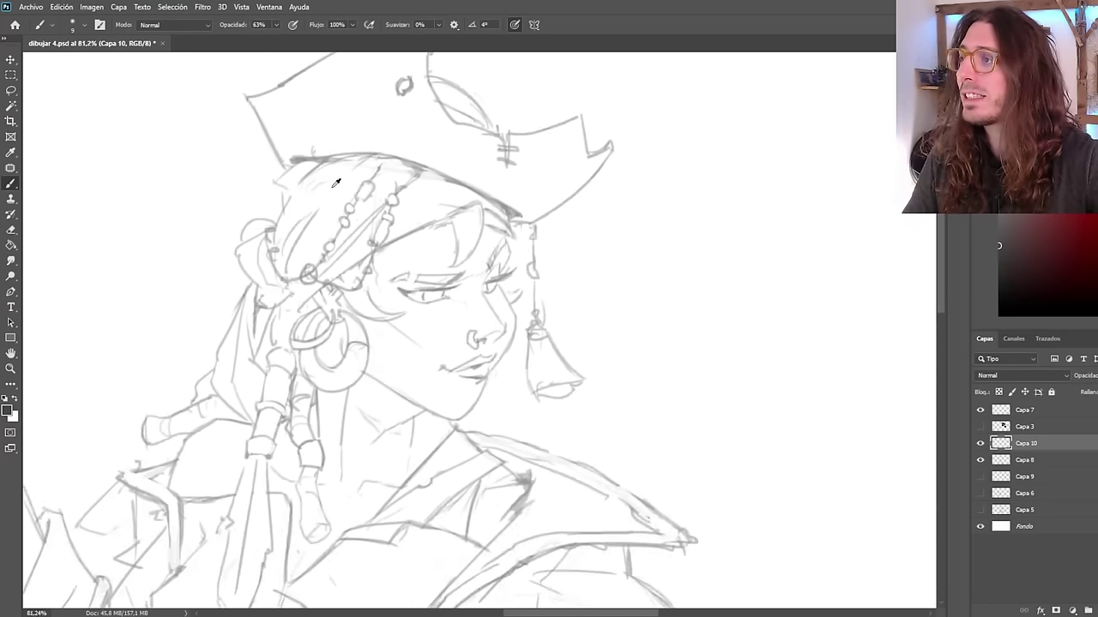
{"action": "scroll", "coordinate": [343, 246], "scroll_direction": "up", "scroll_amount": 4}
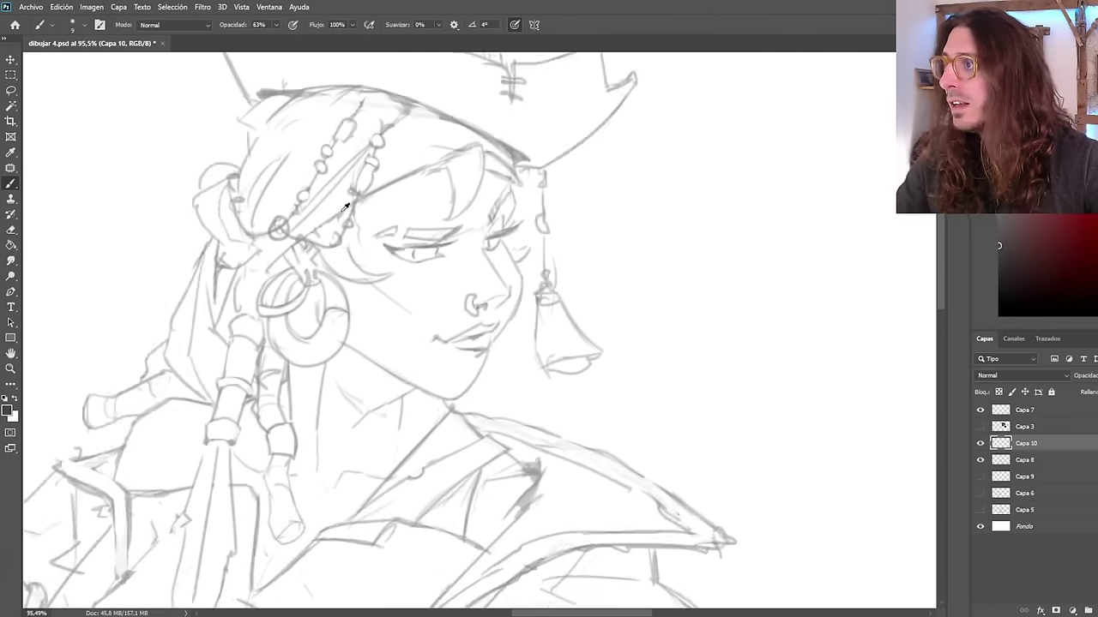
{"action": "scroll", "coordinate": [469, 104], "scroll_direction": "up", "scroll_amount": 2}
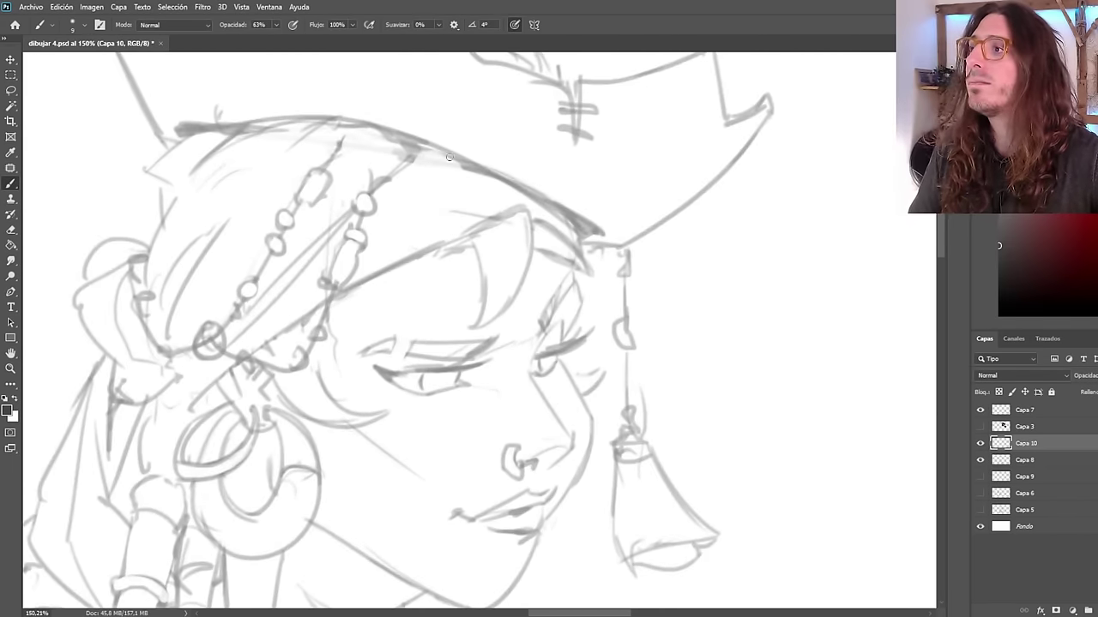
Thicken the dark line along the hat's lower edge where it sits over the bandana.
{"action": "mouse_move", "coordinate": [469, 164]}
{"action": "left_mouse_down"}
{"action": "mouse_move", "coordinate": [576, 214]}
{"action": "mouse_move", "coordinate": [589, 235]}
{"action": "left_mouse_up"}
{"action": "left_click_drag", "start_coordinate": [525, 190], "coordinate": [587, 227]}
{"action": "mouse_move", "coordinate": [468, 162]}
{"action": "left_mouse_down"}
{"action": "mouse_move", "coordinate": [415, 143]}
{"action": "mouse_move", "coordinate": [444, 152]}
{"action": "mouse_move", "coordinate": [242, 130]}
{"action": "mouse_move", "coordinate": [398, 135]}
{"action": "mouse_move", "coordinate": [444, 158]}
{"action": "mouse_move", "coordinate": [331, 127]}
{"action": "mouse_move", "coordinate": [347, 121]}
{"action": "mouse_move", "coordinate": [276, 121]}
{"action": "left_mouse_up"}
{"action": "key", "text": "ctrl+z"}
{"action": "left_click_drag", "start_coordinate": [202, 130], "coordinate": [305, 120]}
{"action": "left_click_drag", "start_coordinate": [374, 128], "coordinate": [594, 237]}
Darken the bandana's edge above the temple, then try a stroke at the knot behind the head and undo it.
{"action": "left_click_drag", "start_coordinate": [468, 185], "coordinate": [549, 223]}
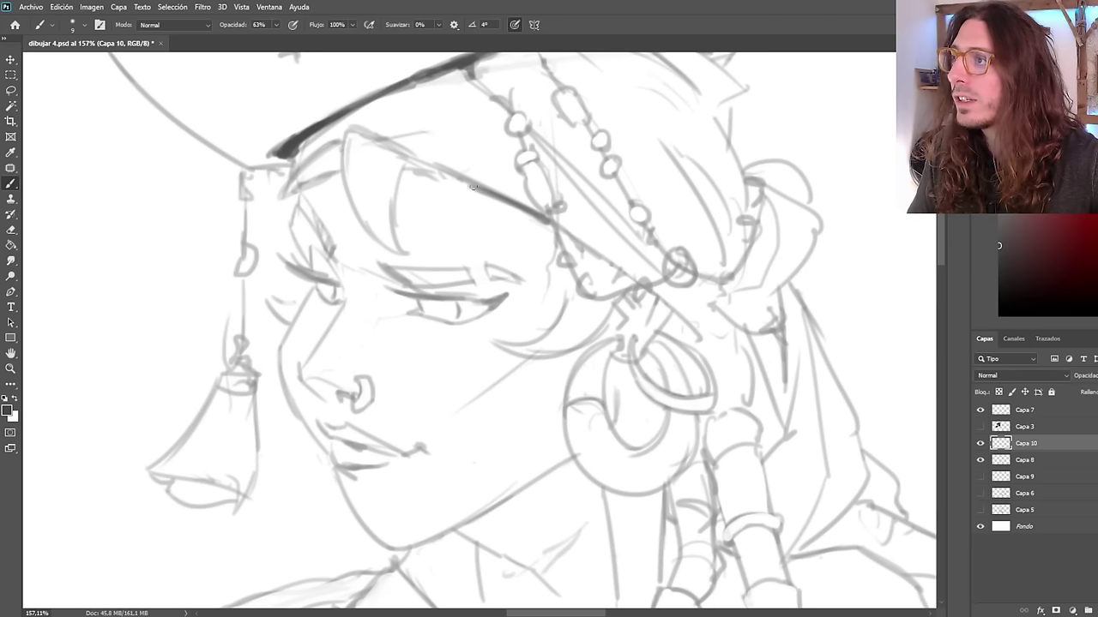
{"action": "left_click_drag", "start_coordinate": [463, 182], "coordinate": [528, 213]}
{"action": "left_click_drag", "start_coordinate": [724, 279], "coordinate": [747, 233]}
{"action": "key", "text": "ctrl+z"}
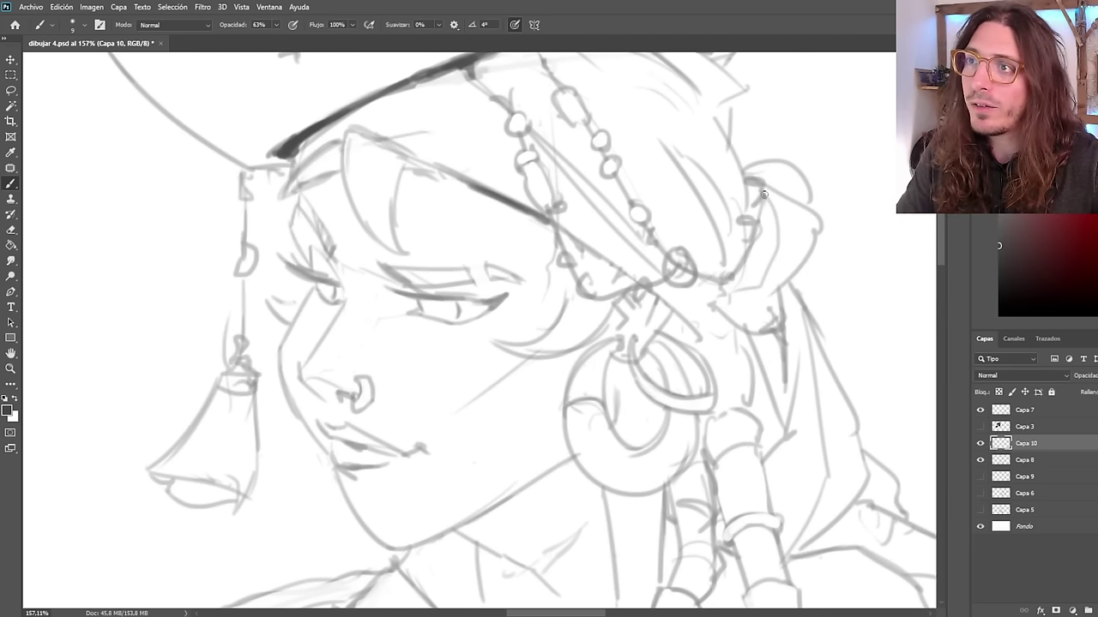
{"action": "key", "text": "ctrl+z"}
Darken the gap where the bandana's knot meets the head, tidy its lower end, and add a small shadow beneath the knot.
{"action": "mouse_move", "coordinate": [763, 194]}
{"action": "left_mouse_down"}
{"action": "mouse_move", "coordinate": [734, 276]}
{"action": "mouse_move", "coordinate": [738, 289]}
{"action": "mouse_move", "coordinate": [760, 280]}
{"action": "mouse_move", "coordinate": [734, 289]}
{"action": "left_mouse_up"}
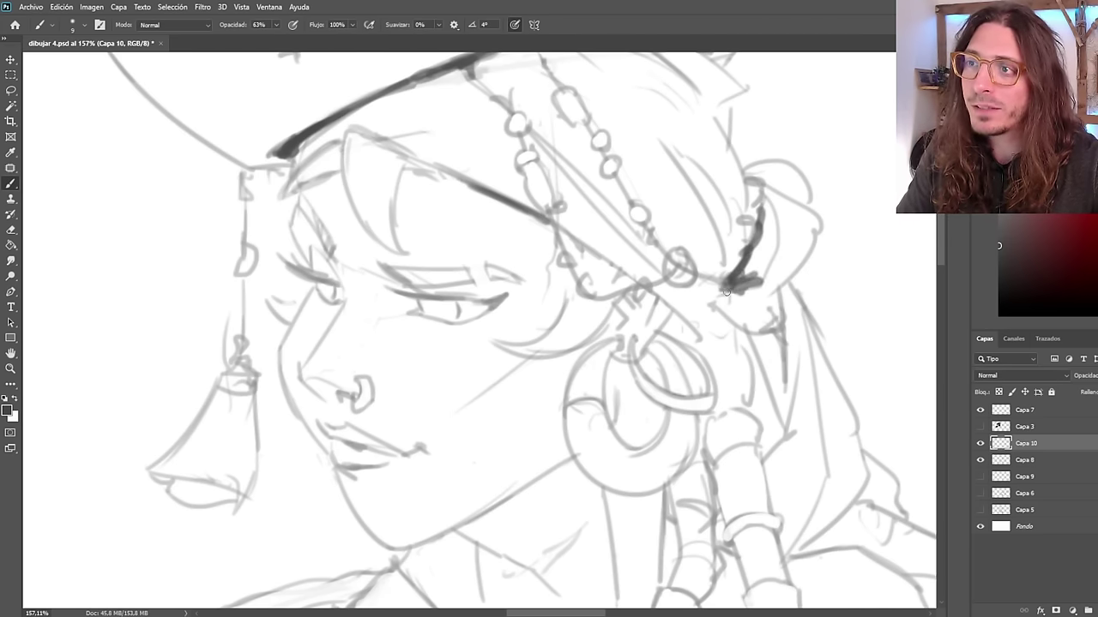
{"action": "mouse_move", "coordinate": [766, 342]}
{"action": "left_mouse_down"}
{"action": "mouse_move", "coordinate": [751, 337]}
{"action": "mouse_move", "coordinate": [778, 335]}
{"action": "mouse_move", "coordinate": [766, 362]}
{"action": "left_mouse_up"}
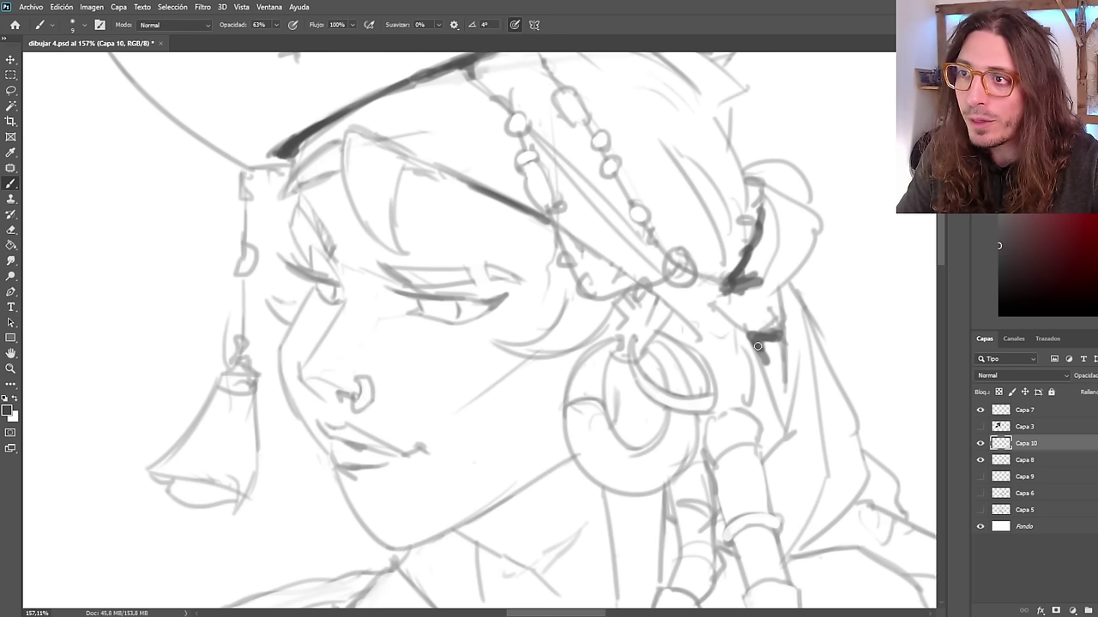
{"action": "scroll", "coordinate": [645, 278], "scroll_direction": "down", "scroll_amount": 8}
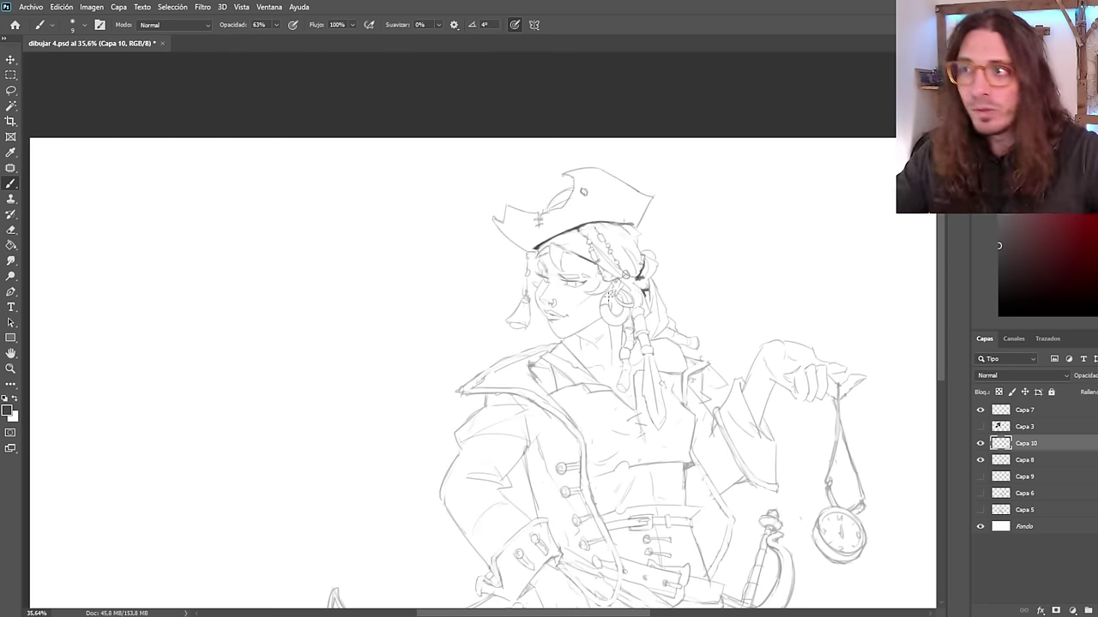
{"action": "scroll", "coordinate": [639, 274], "scroll_direction": "up", "scroll_amount": 8}
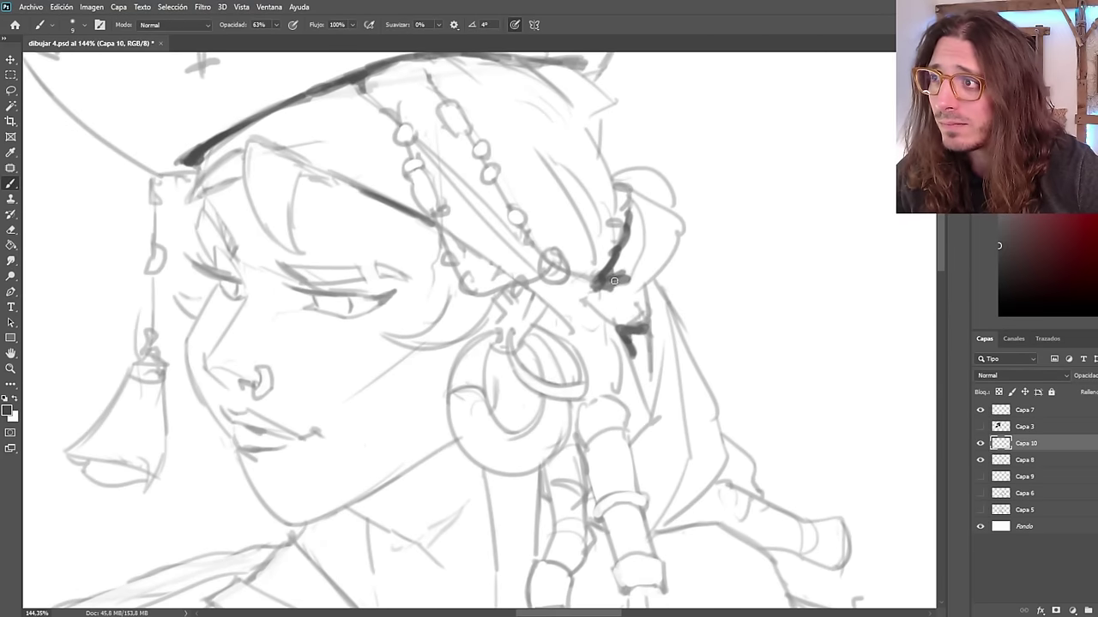
{"action": "scroll", "coordinate": [640, 252], "scroll_direction": "down", "scroll_amount": 3}
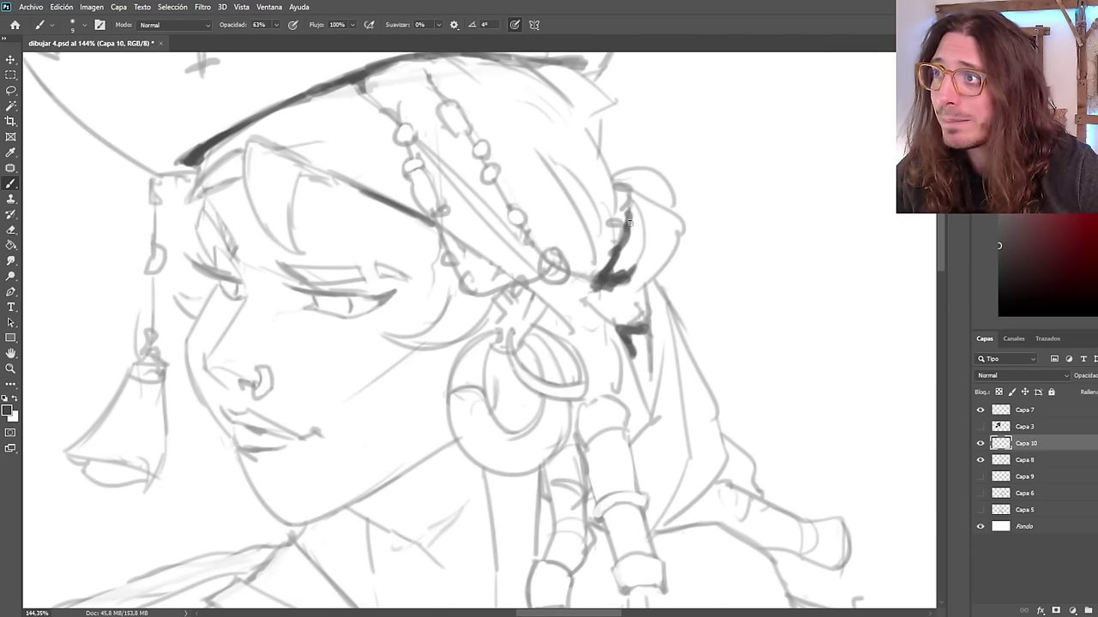
{"action": "scroll", "coordinate": [623, 220], "scroll_direction": "up", "scroll_amount": 3}
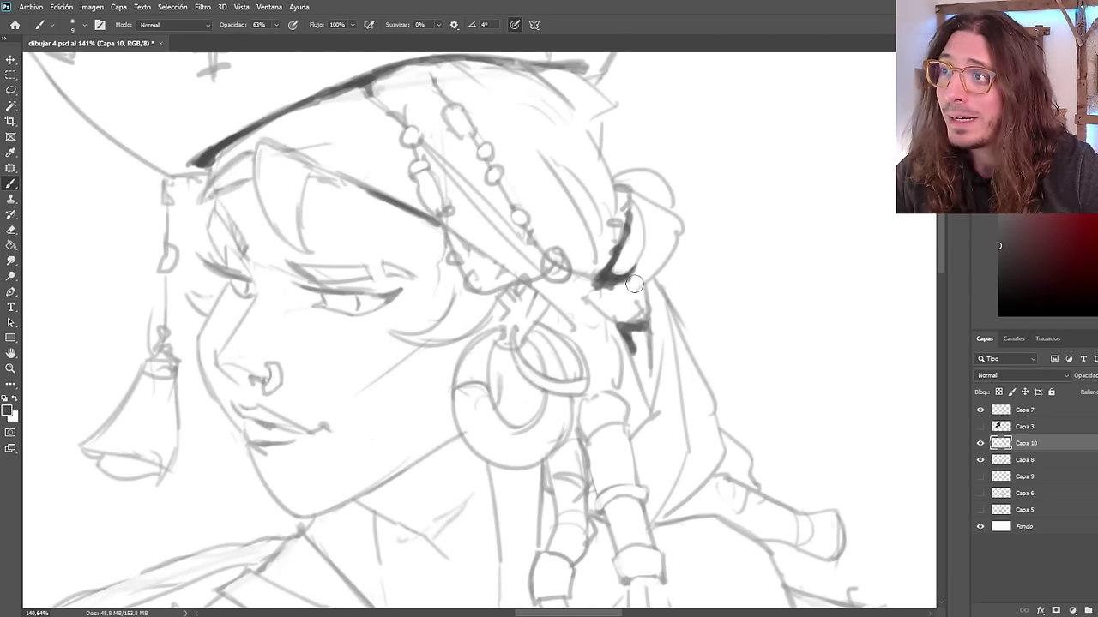
Set the brush opacity to 83% and darken the small gaps above the earring and the inner edge of the jacket collar.
{"action": "scroll", "coordinate": [608, 297], "scroll_direction": "down", "scroll_amount": 6}
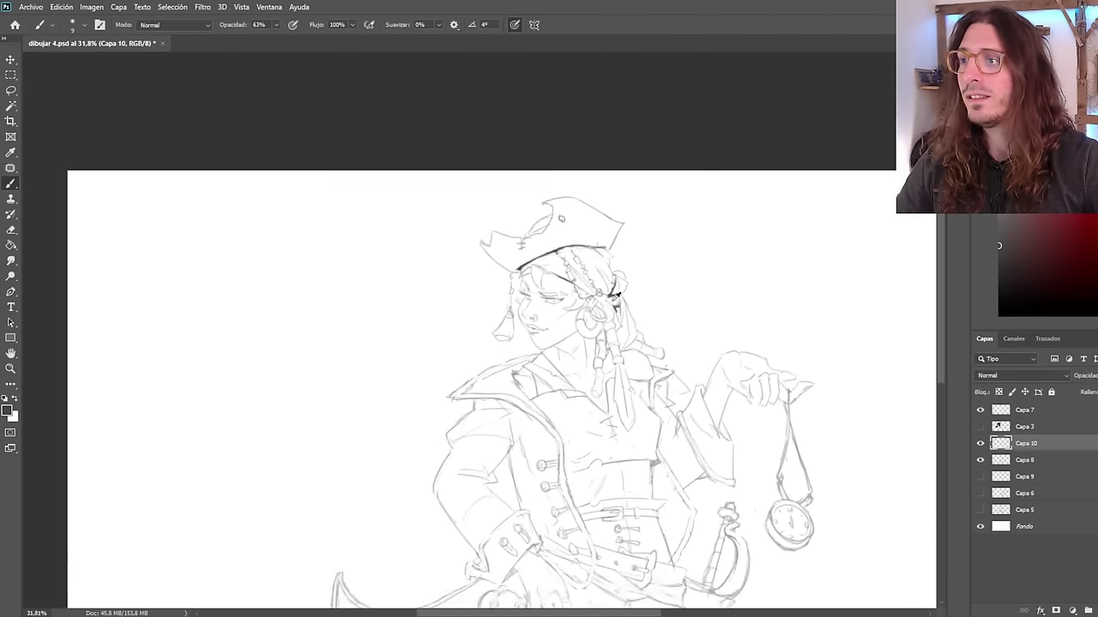
{"action": "scroll", "coordinate": [421, 266], "scroll_direction": "up", "scroll_amount": 6}
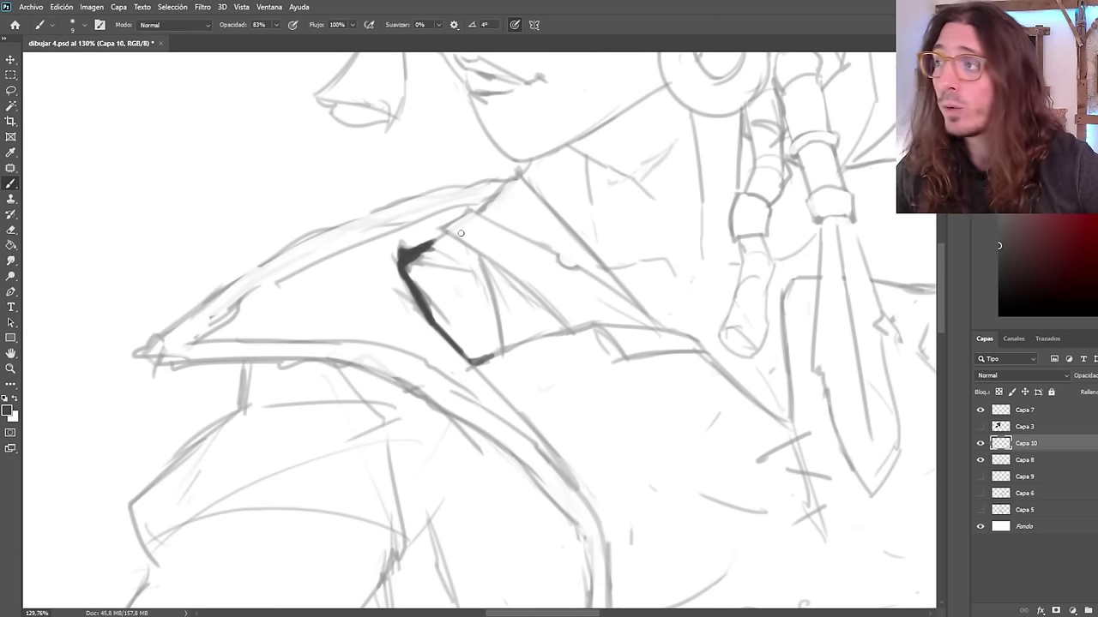
{"action": "scroll", "coordinate": [460, 233], "scroll_direction": "down", "scroll_amount": 7}
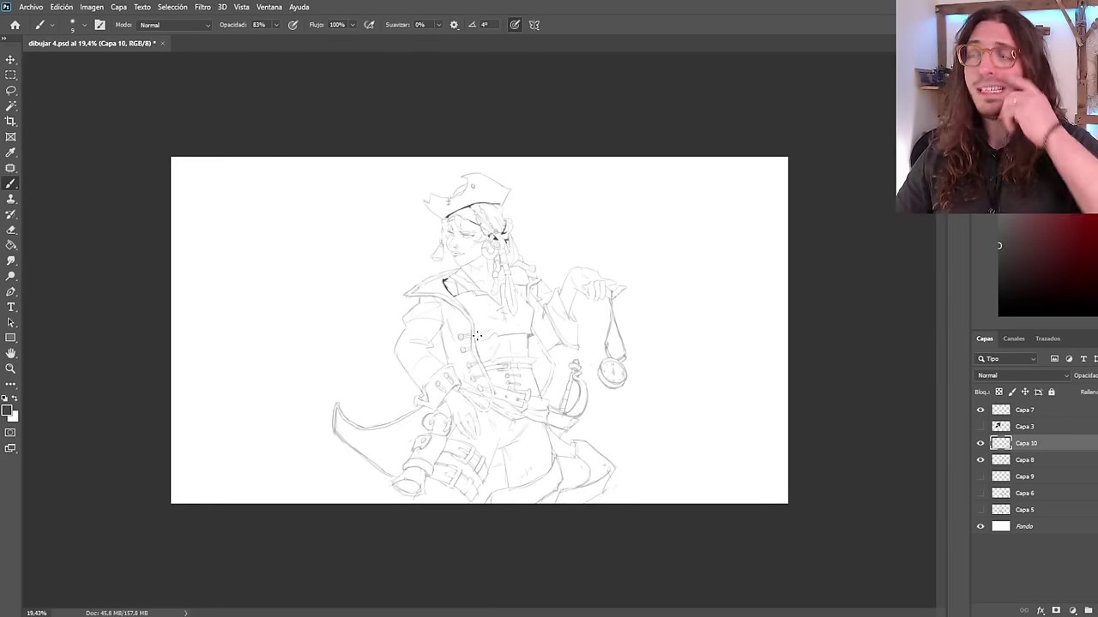
Examine the whole pirate figure at several zoom levels to judge how the dark accents read against the faded lines.
{"action": "scroll", "coordinate": [408, 267], "scroll_direction": "down", "scroll_amount": 2}
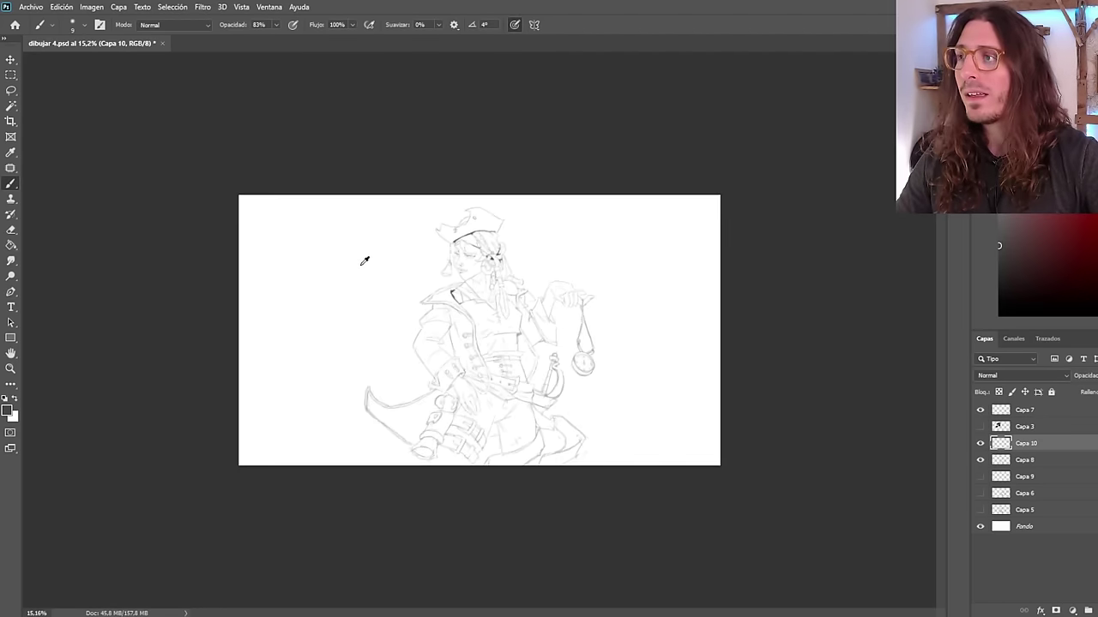
{"action": "scroll", "coordinate": [362, 258], "scroll_direction": "up", "scroll_amount": 4}
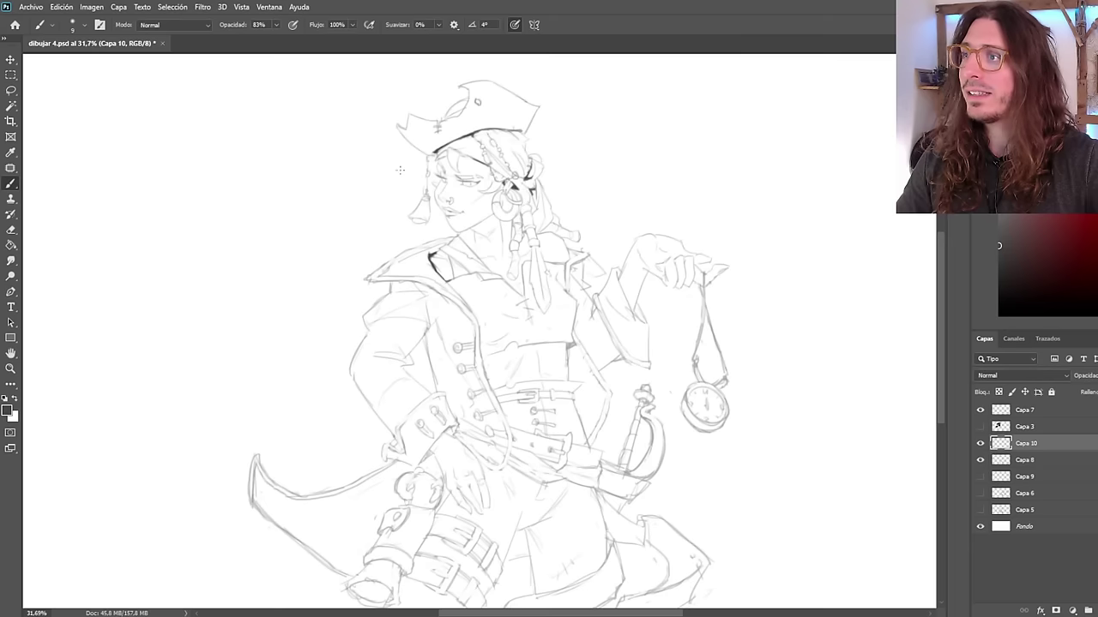
{"action": "scroll", "coordinate": [399, 170], "scroll_direction": "down", "scroll_amount": 3}
{"action": "scroll", "coordinate": [341, 118], "scroll_direction": "up", "scroll_amount": 3}
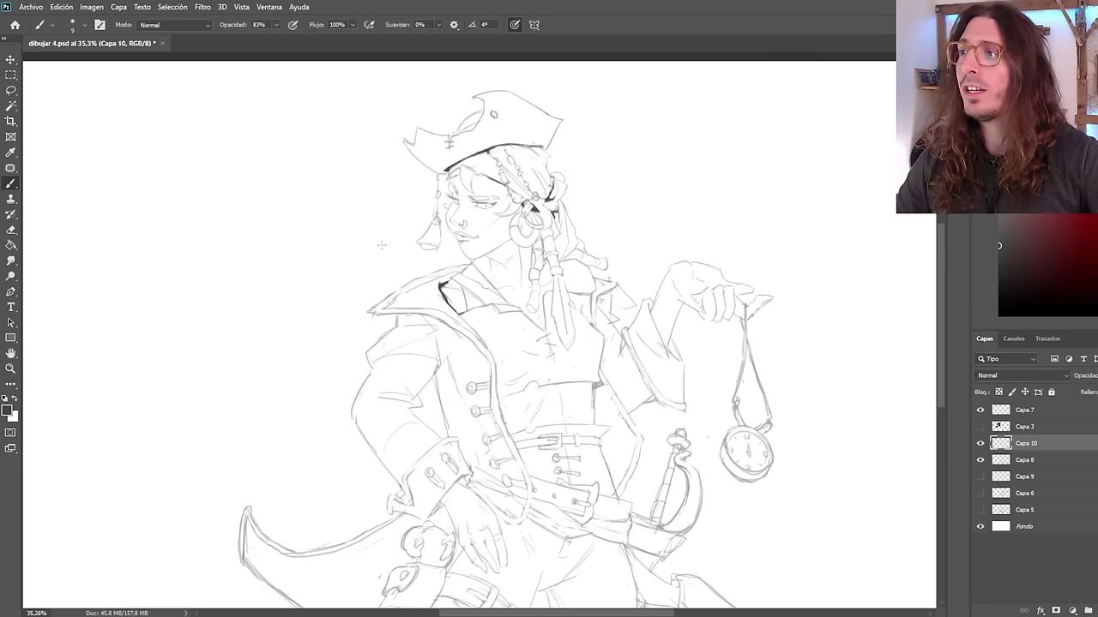
{"action": "scroll", "coordinate": [381, 246], "scroll_direction": "down", "scroll_amount": 1}
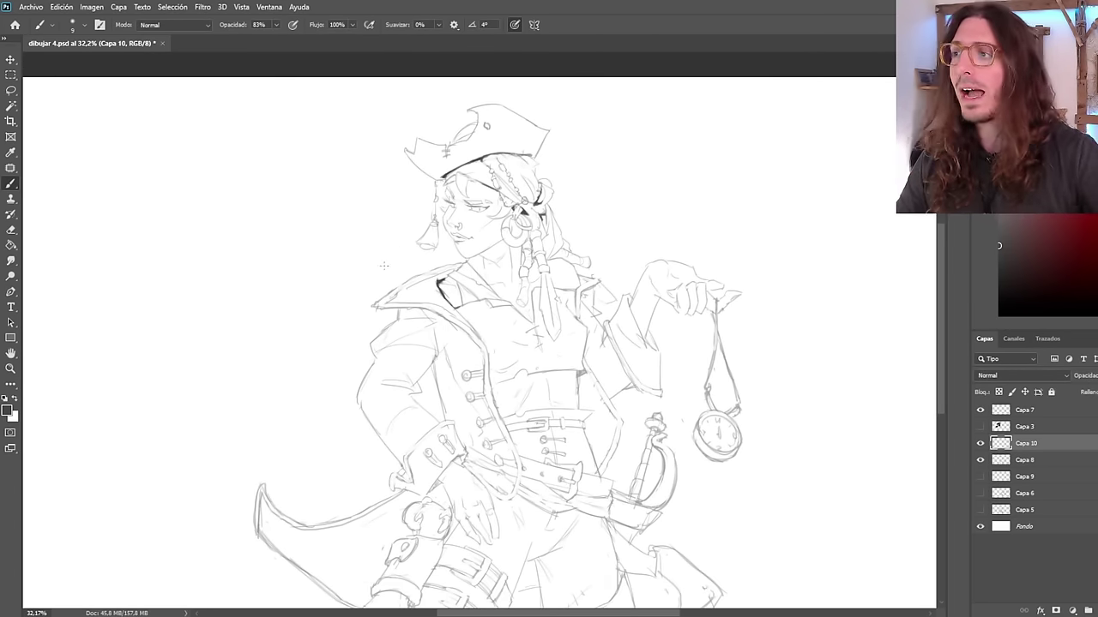
{"action": "scroll", "coordinate": [399, 225], "scroll_direction": "up", "scroll_amount": 1}
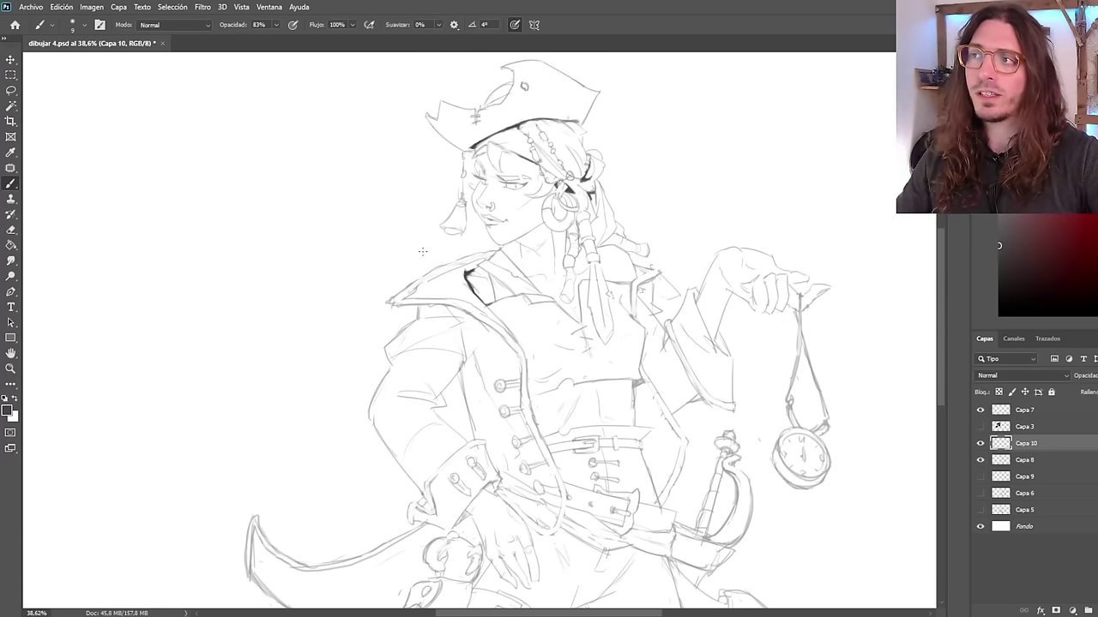
{"action": "scroll", "coordinate": [424, 225], "scroll_direction": "down", "scroll_amount": 6}
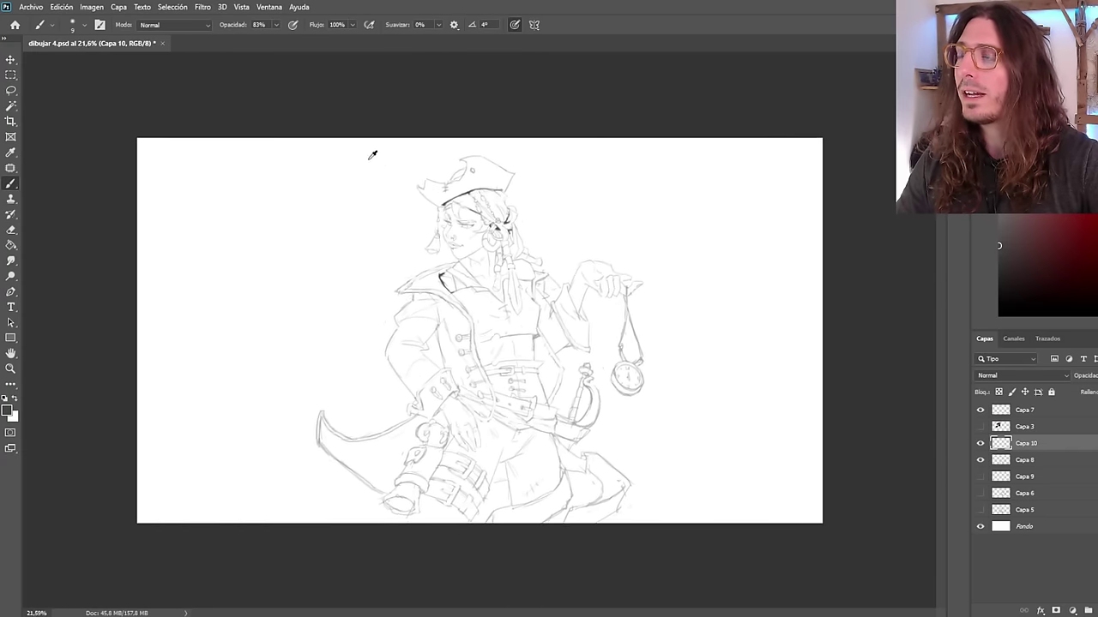
{"action": "scroll", "coordinate": [371, 152], "scroll_direction": "up", "scroll_amount": 2}
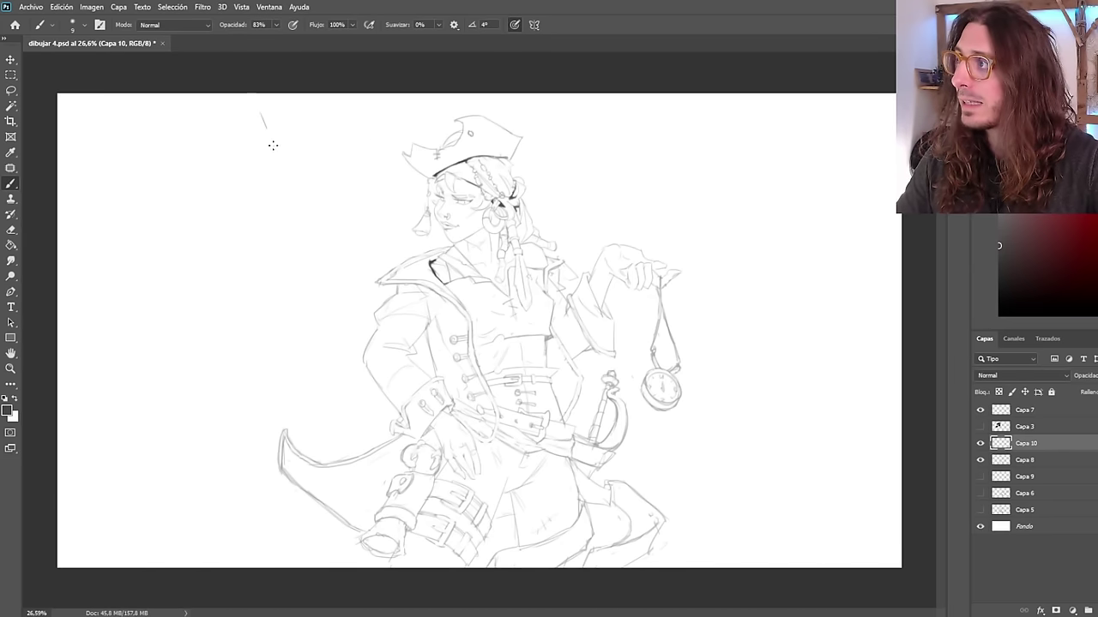
Try short diagonal strokes and small hooked ends on the blank canvas beside the hat, then undo them.
{"action": "left_click_drag", "start_coordinate": [273, 145], "coordinate": [290, 176]}
{"action": "key", "text": "ctrl+z"}
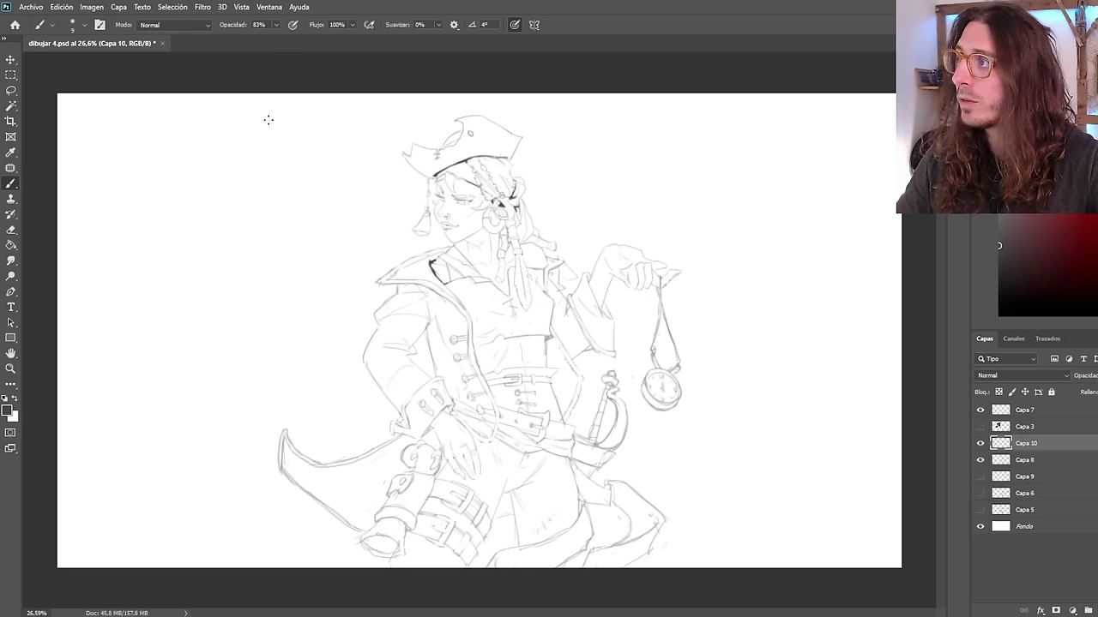
{"action": "left_click_drag", "start_coordinate": [266, 113], "coordinate": [290, 165]}
{"action": "left_click_drag", "start_coordinate": [289, 111], "coordinate": [307, 135]}
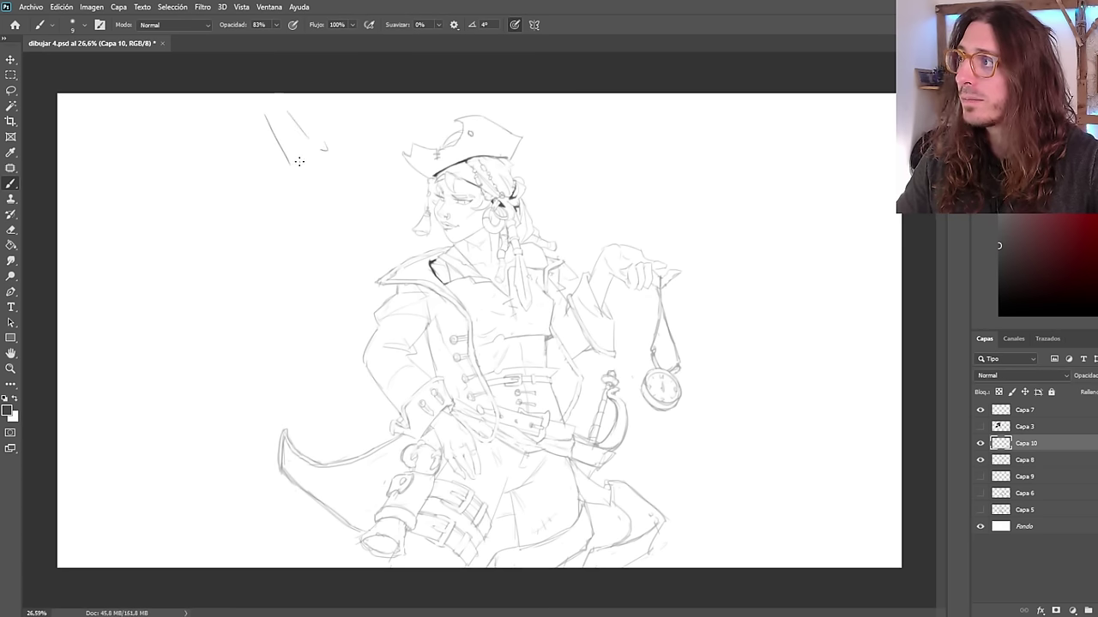
{"action": "scroll", "coordinate": [374, 215], "scroll_direction": "up", "scroll_amount": 2}
{"action": "scroll", "coordinate": [312, 101], "scroll_direction": "down", "scroll_amount": 3}
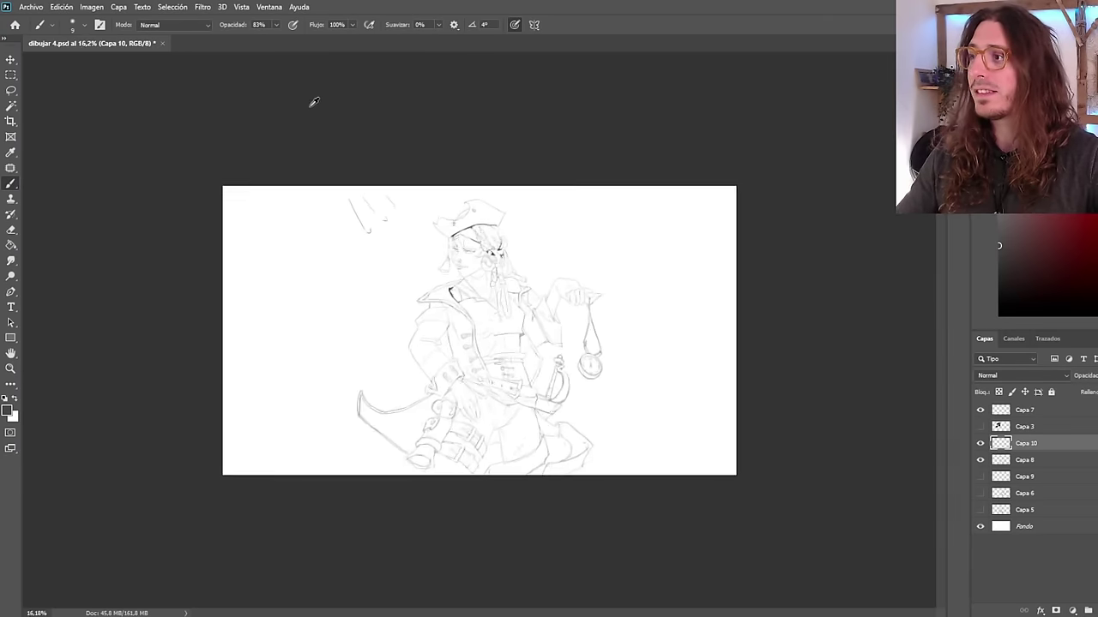
{"action": "scroll", "coordinate": [270, 152], "scroll_direction": "up", "scroll_amount": 3}
{"action": "key", "text": "ctrl+z"}
{"action": "key", "text": "ctrl+z"}
{"action": "key", "text": "ctrl+z"}
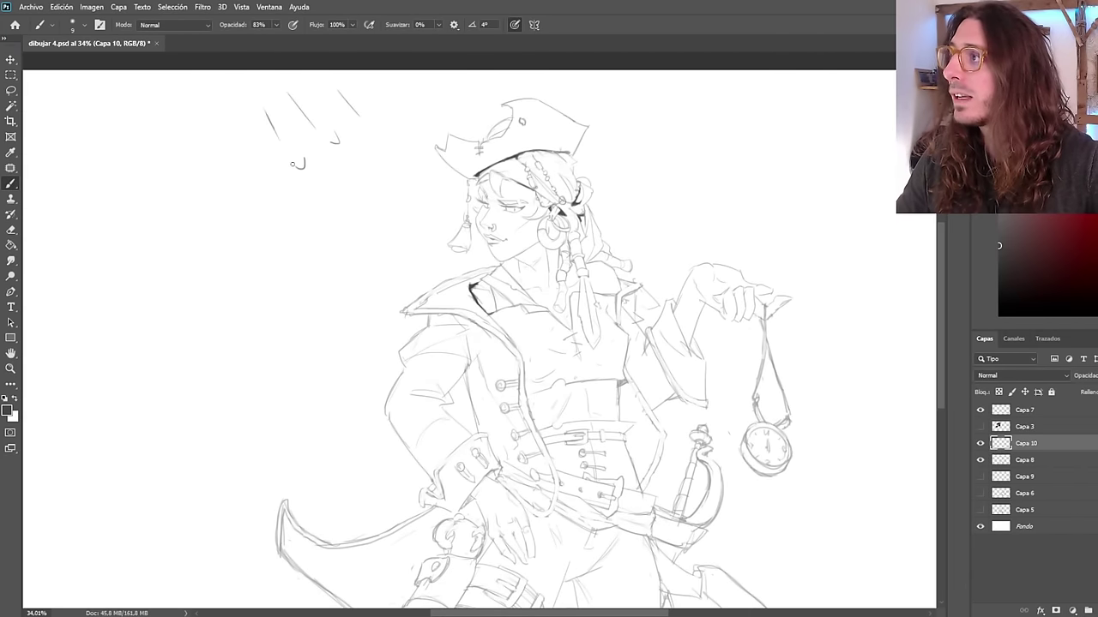
{"action": "left_click_drag", "start_coordinate": [285, 92], "coordinate": [303, 115]}
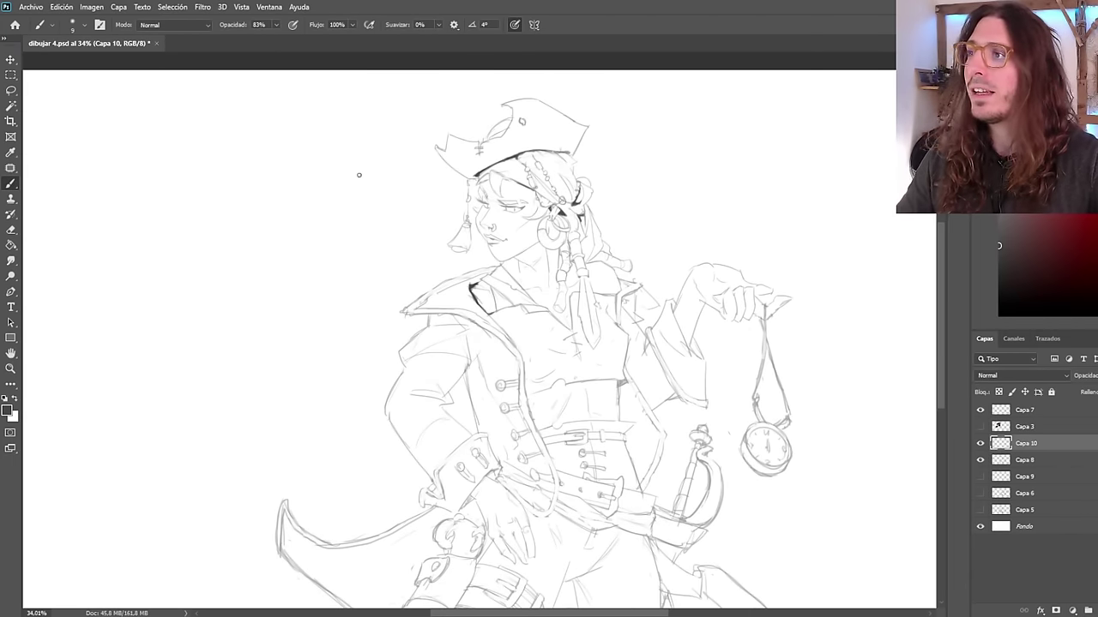
Examine the figure's head, collar and torso up close and from afar for places that need heavier lines.
{"action": "scroll", "coordinate": [358, 175], "scroll_direction": "up", "scroll_amount": 5}
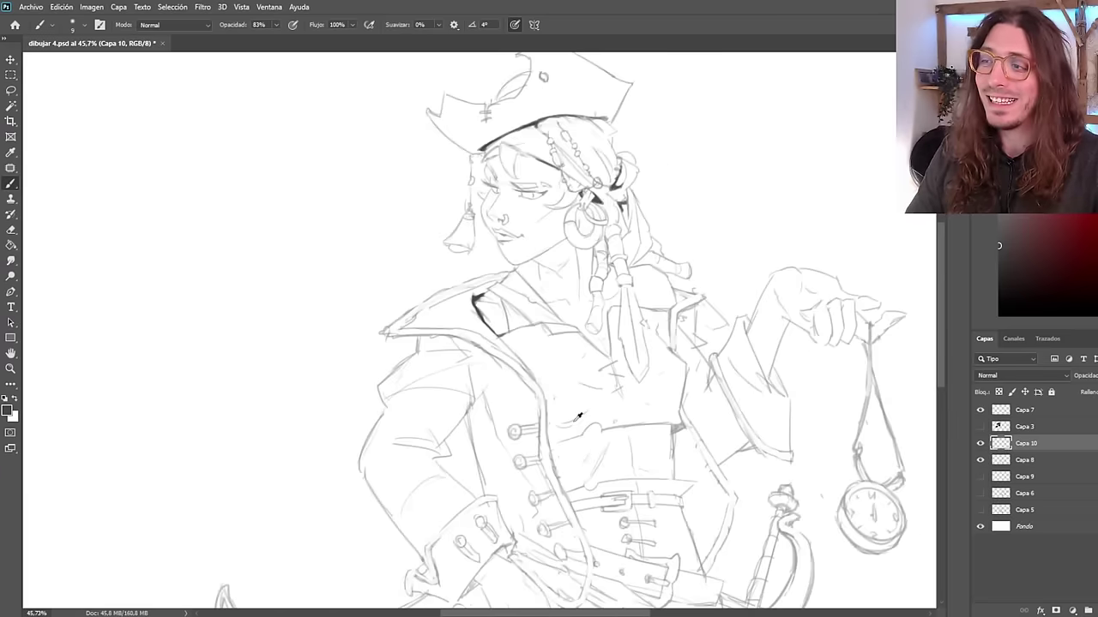
{"action": "scroll", "coordinate": [480, 343], "scroll_direction": "down", "scroll_amount": 2}
{"action": "scroll", "coordinate": [586, 233], "scroll_direction": "down", "scroll_amount": 3}
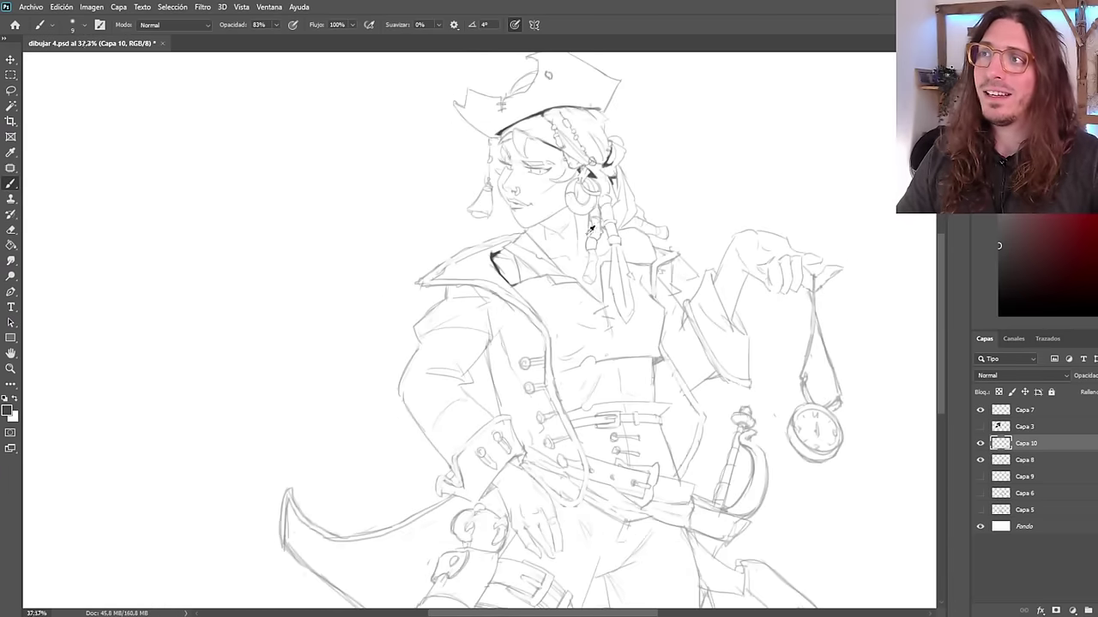
{"action": "scroll", "coordinate": [658, 174], "scroll_direction": "up", "scroll_amount": 6}
{"action": "scroll", "coordinate": [480, 236], "scroll_direction": "down", "scroll_amount": 10}
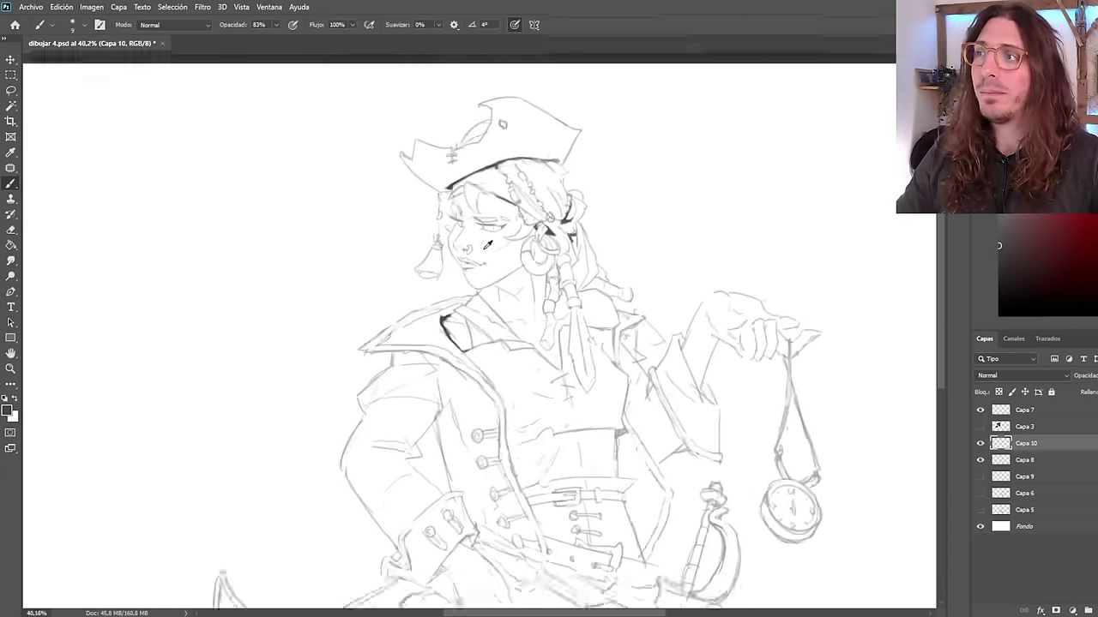
{"action": "scroll", "coordinate": [589, 302], "scroll_direction": "up", "scroll_amount": 5}
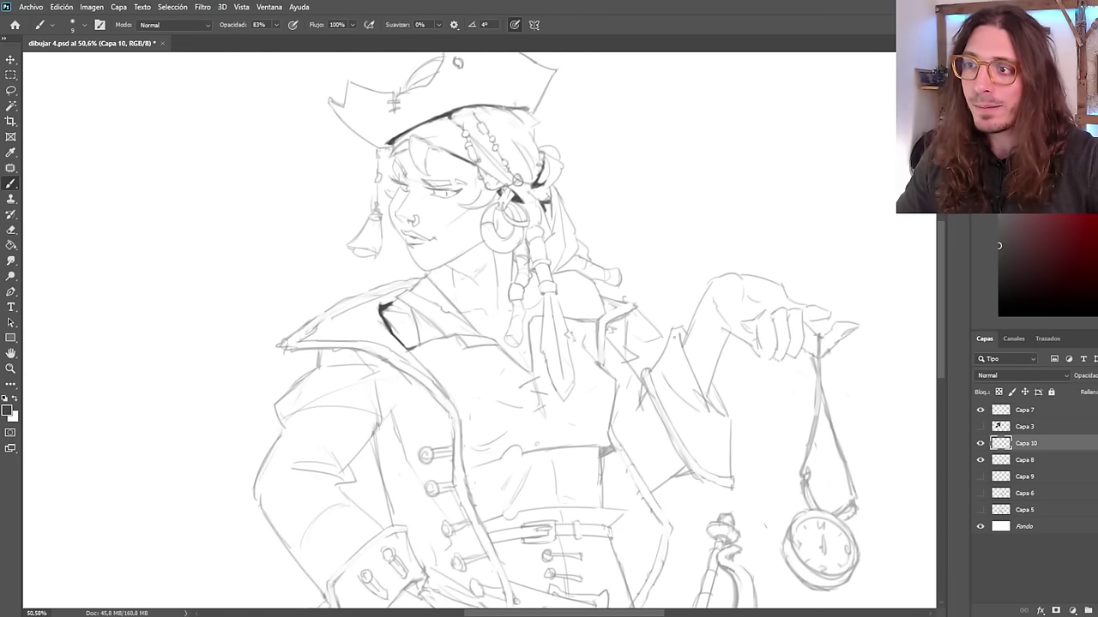
{"action": "scroll", "coordinate": [674, 338], "scroll_direction": "down", "scroll_amount": 1}
Darken the narrow gaps between the raised forearm and the inside of its sleeve cuff, undoing the last extra stroke.
{"action": "scroll", "coordinate": [740, 429], "scroll_direction": "up", "scroll_amount": 3}
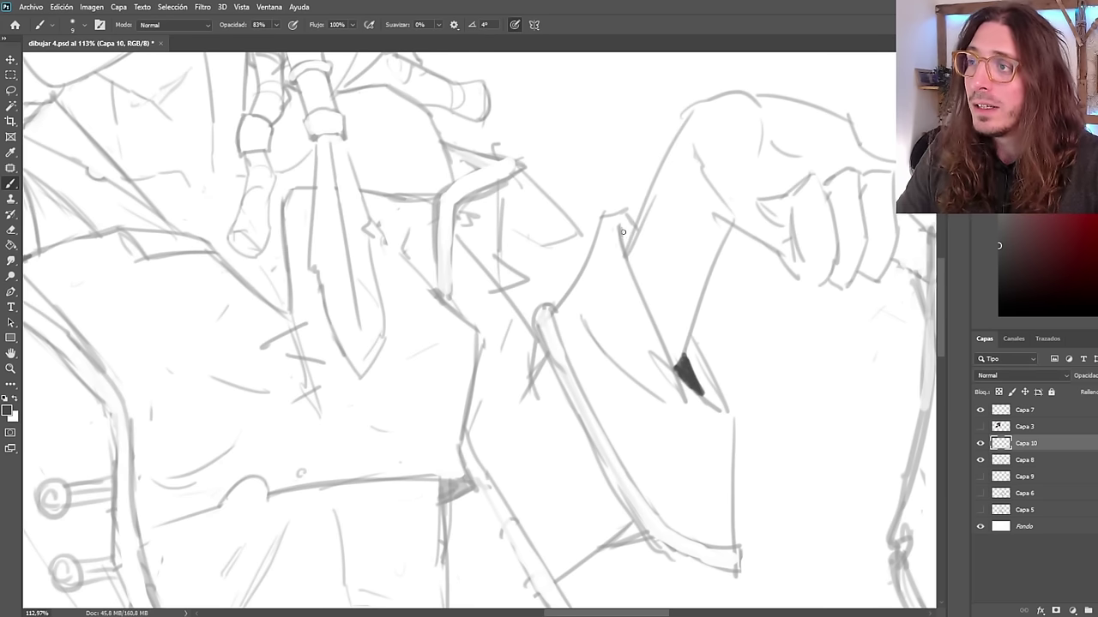
{"action": "left_click_drag", "start_coordinate": [623, 232], "coordinate": [636, 290]}
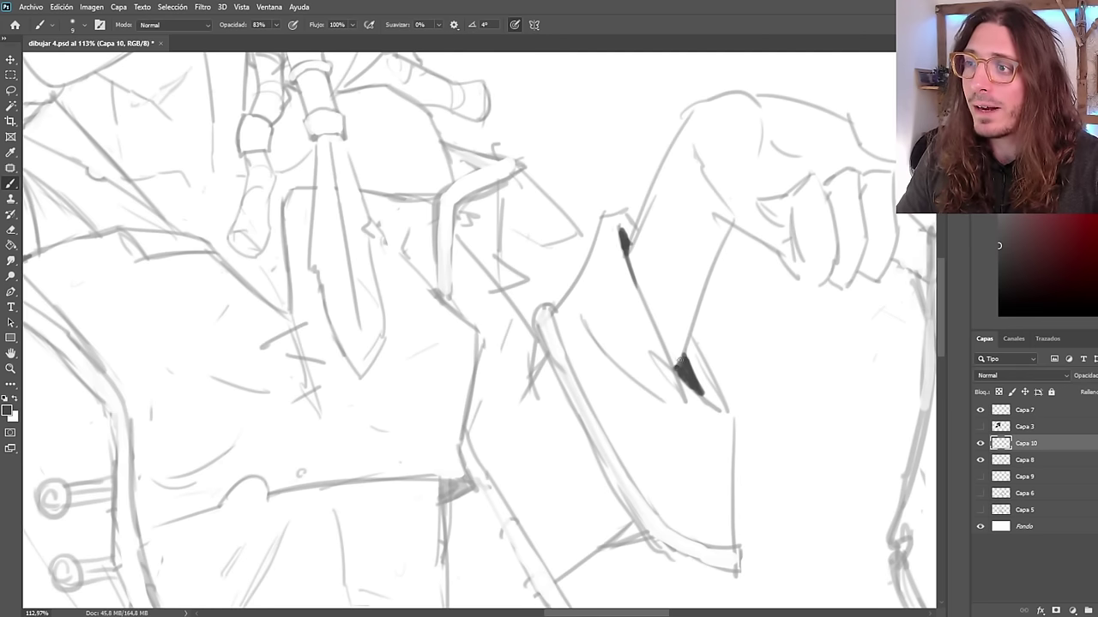
{"action": "left_click_drag", "start_coordinate": [687, 359], "coordinate": [717, 402]}
{"action": "key", "text": "ctrl+z"}
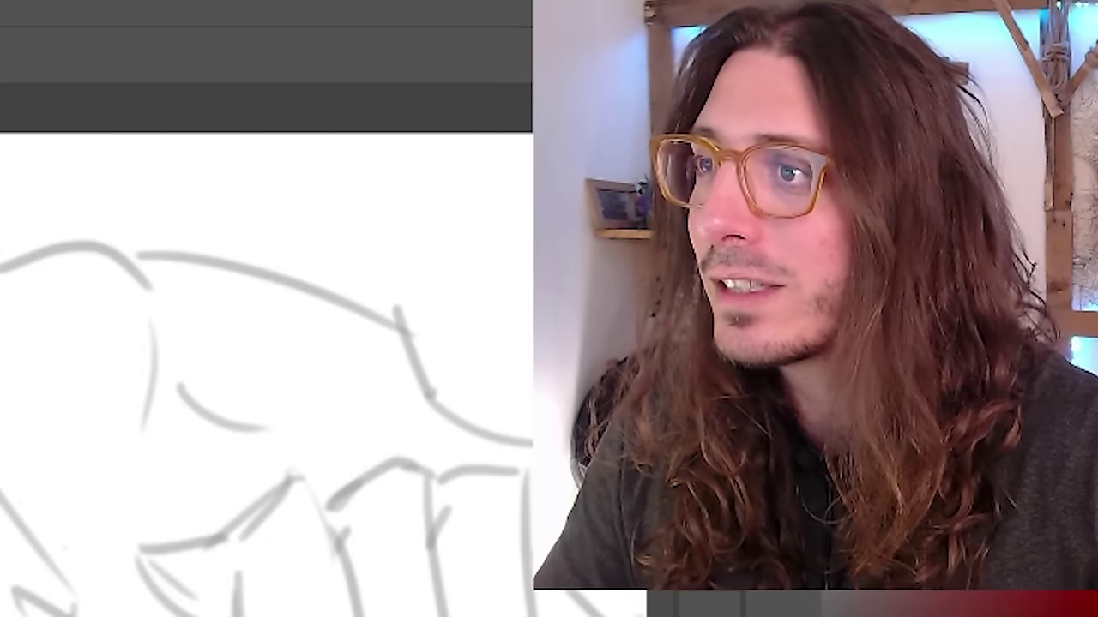
Mirror the whole drawing horizontally to check it with fresh eyes.
{"action": "key", "text": "ctrl+minus"}
{"action": "scroll", "coordinate": [686, 338], "scroll_direction": "down", "scroll_amount": 5}
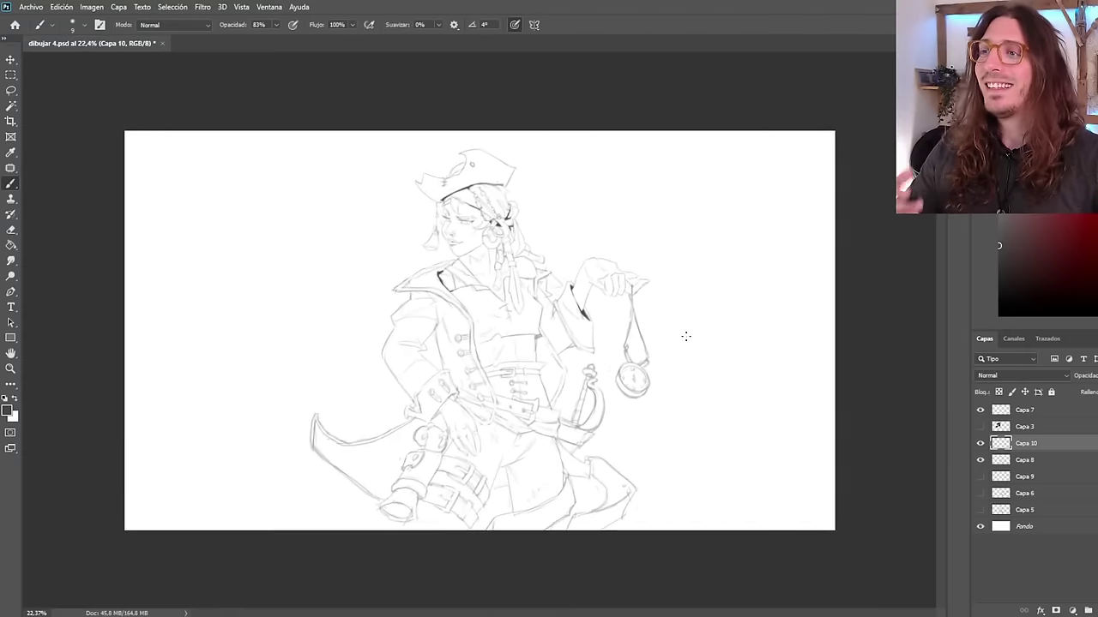
{"action": "key", "text": "ctrl+shift+h"}
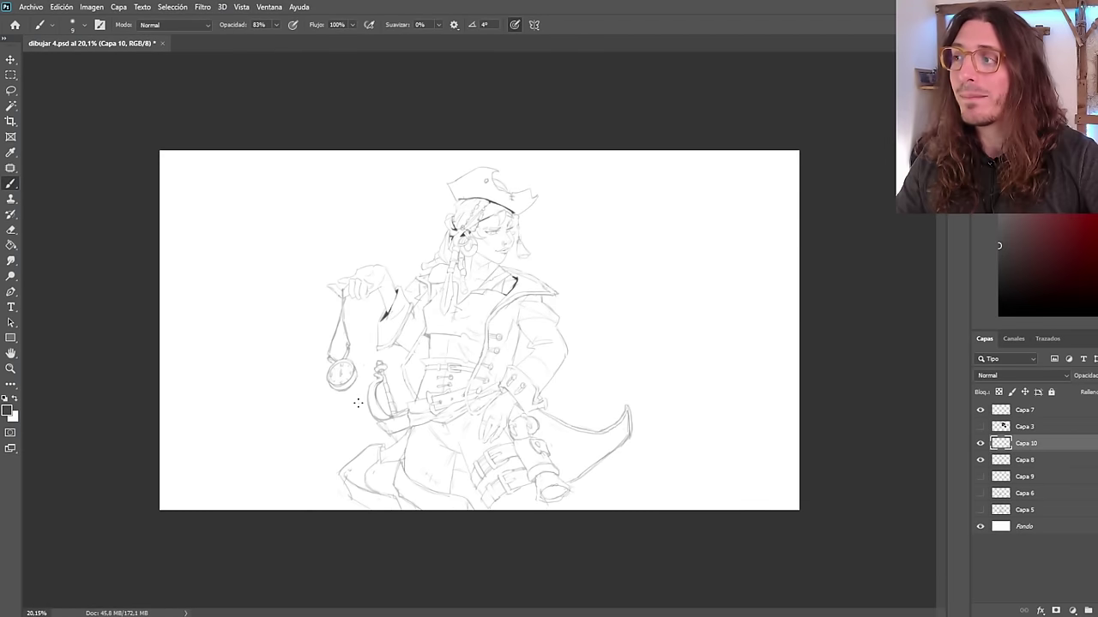
Examine the mirrored pirate sketch as a whole and up close around the bandana, earring and face.
{"action": "scroll", "coordinate": [433, 305], "scroll_direction": "up", "scroll_amount": 3}
{"action": "scroll", "coordinate": [436, 276], "scroll_direction": "down", "scroll_amount": 2}
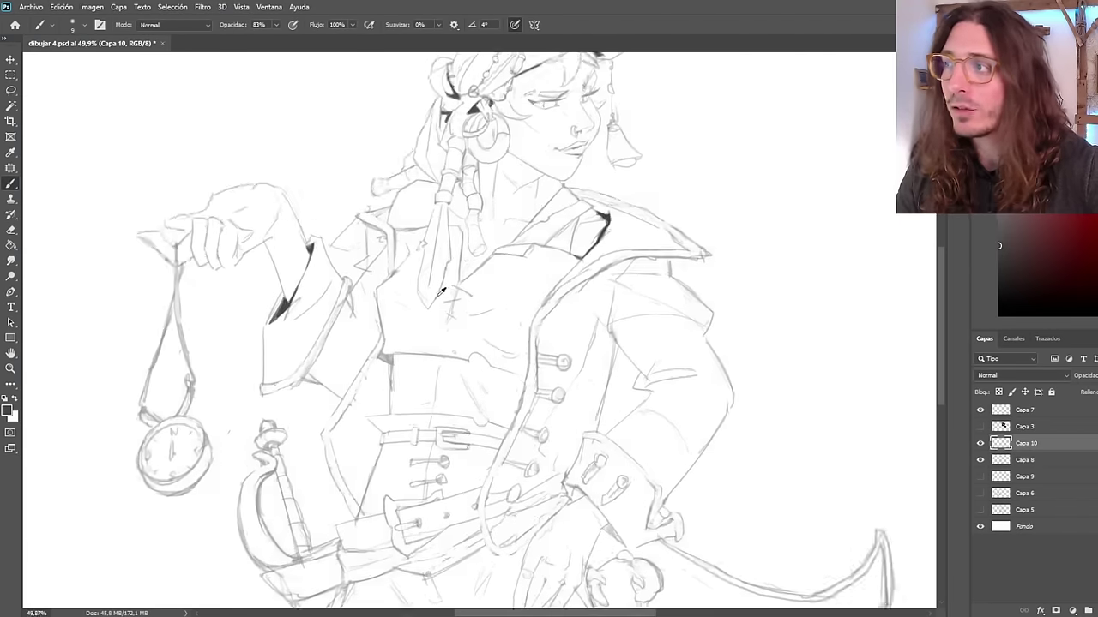
{"action": "scroll", "coordinate": [435, 276], "scroll_direction": "up", "scroll_amount": 2}
{"action": "scroll", "coordinate": [437, 271], "scroll_direction": "down", "scroll_amount": 3}
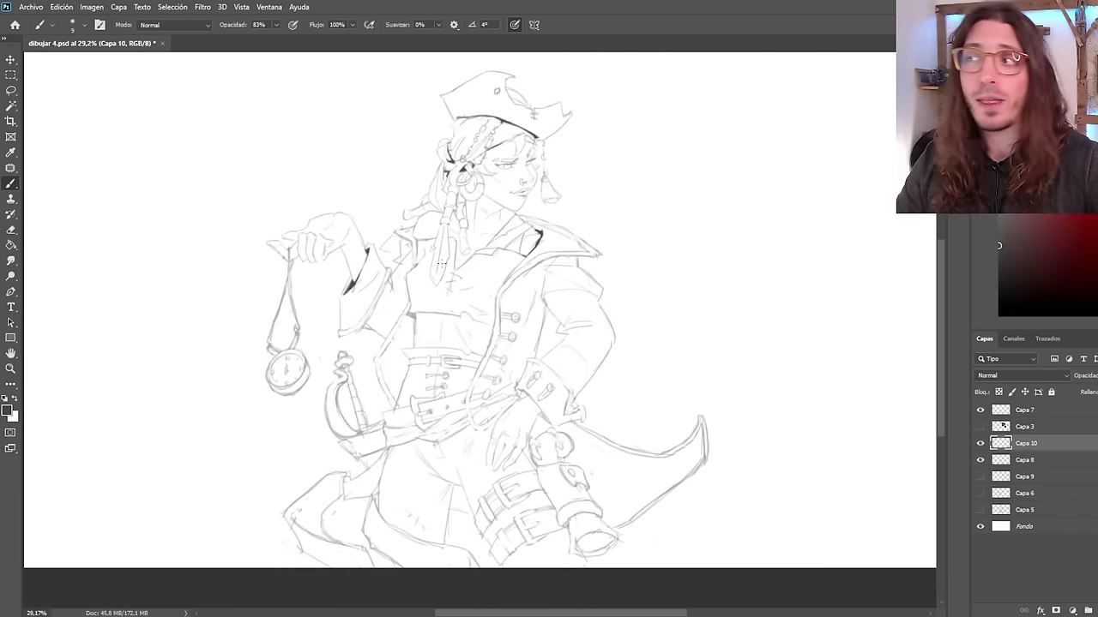
{"action": "scroll", "coordinate": [440, 263], "scroll_direction": "up", "scroll_amount": 1}
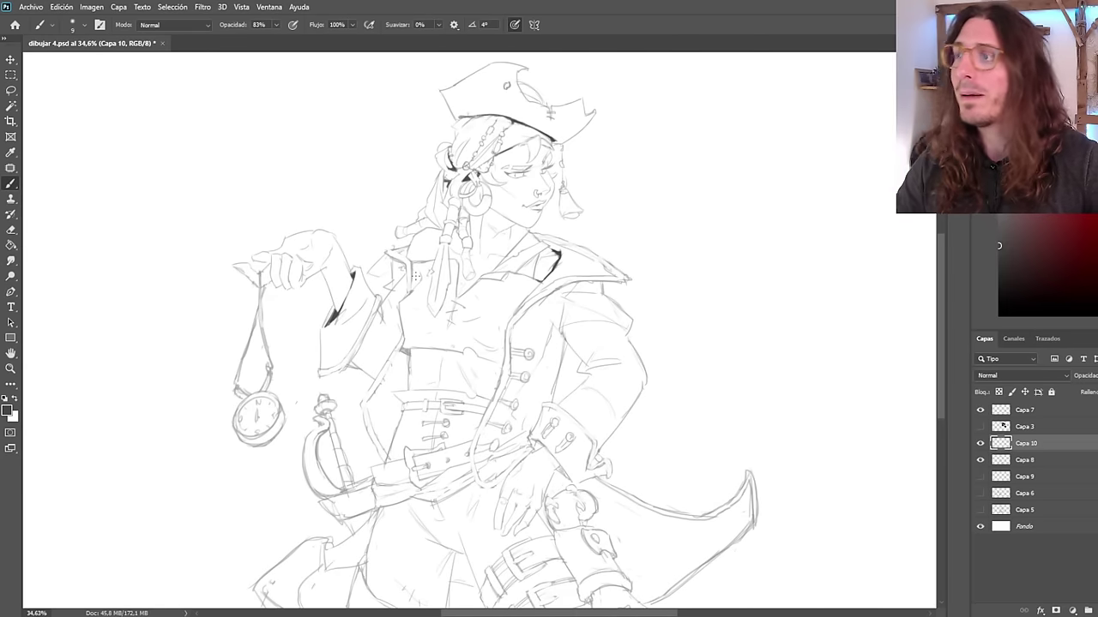
{"action": "scroll", "coordinate": [467, 186], "scroll_direction": "up", "scroll_amount": 4}
{"action": "scroll", "coordinate": [467, 186], "scroll_direction": "down", "scroll_amount": 1}
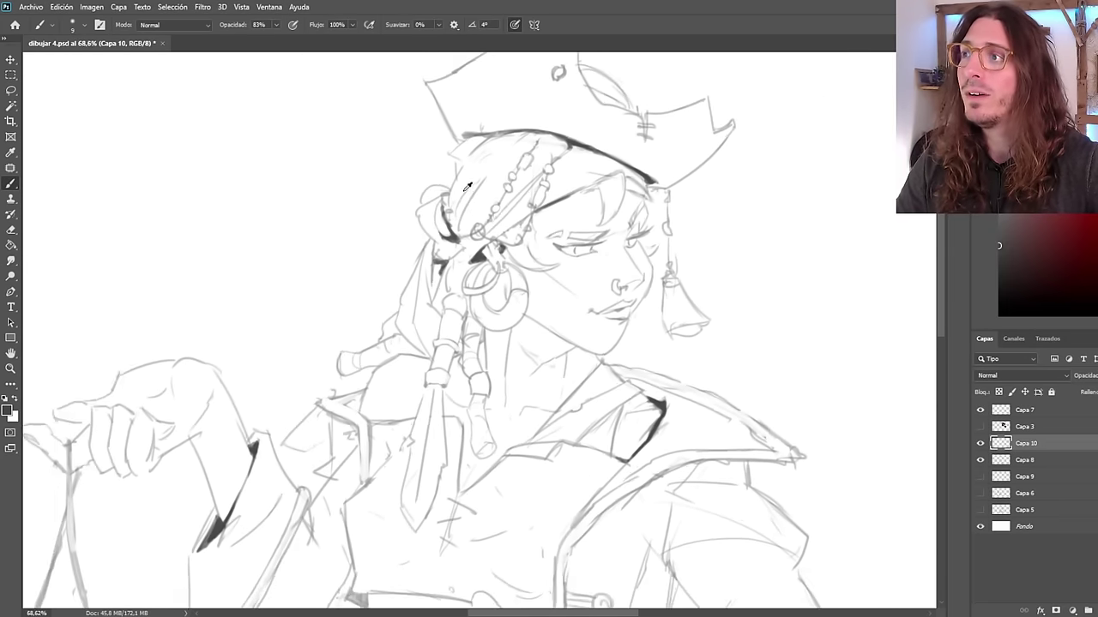
{"action": "scroll", "coordinate": [468, 186], "scroll_direction": "up", "scroll_amount": 4}
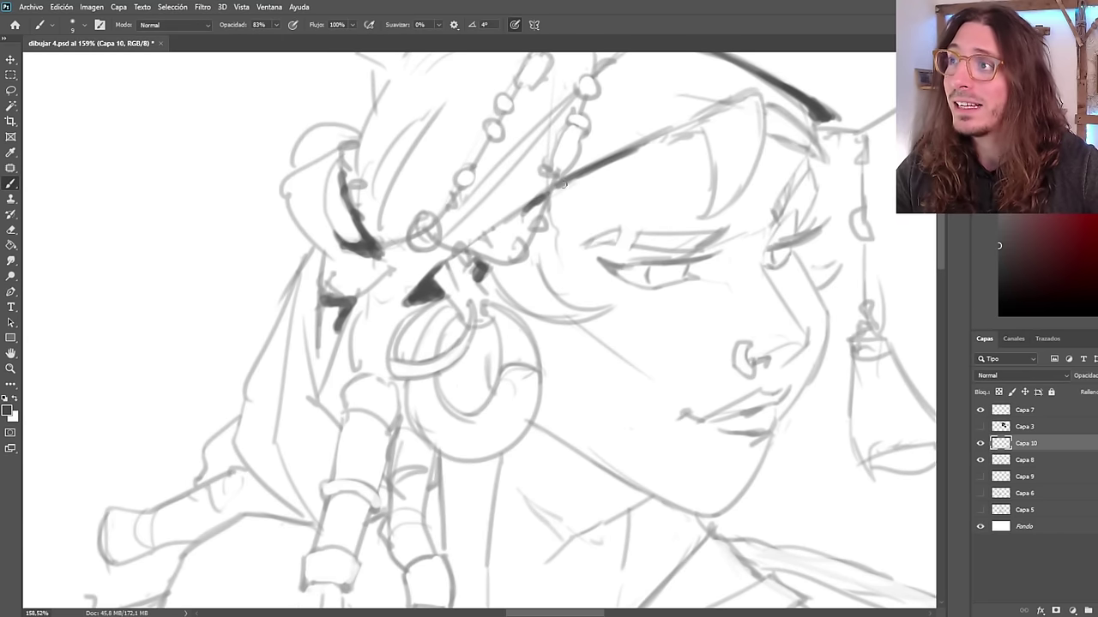
Darken the narrow gap between the rear beaded braid and the neck, just below the hoop earring.
{"action": "scroll", "coordinate": [452, 337], "scroll_direction": "down", "scroll_amount": 6}
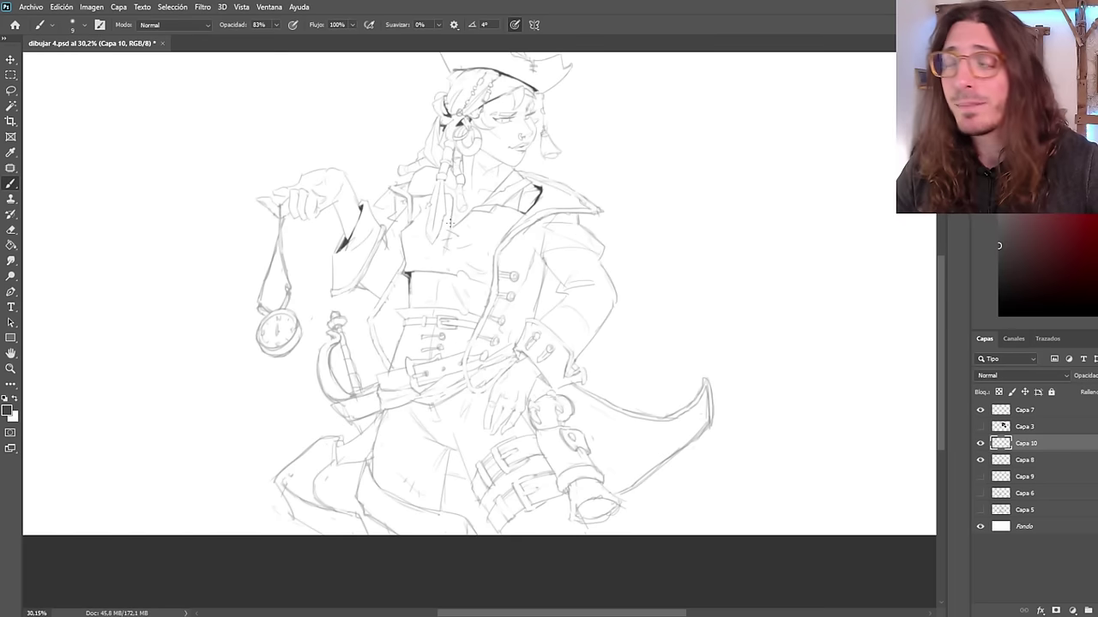
{"action": "scroll", "coordinate": [449, 223], "scroll_direction": "up", "scroll_amount": 3}
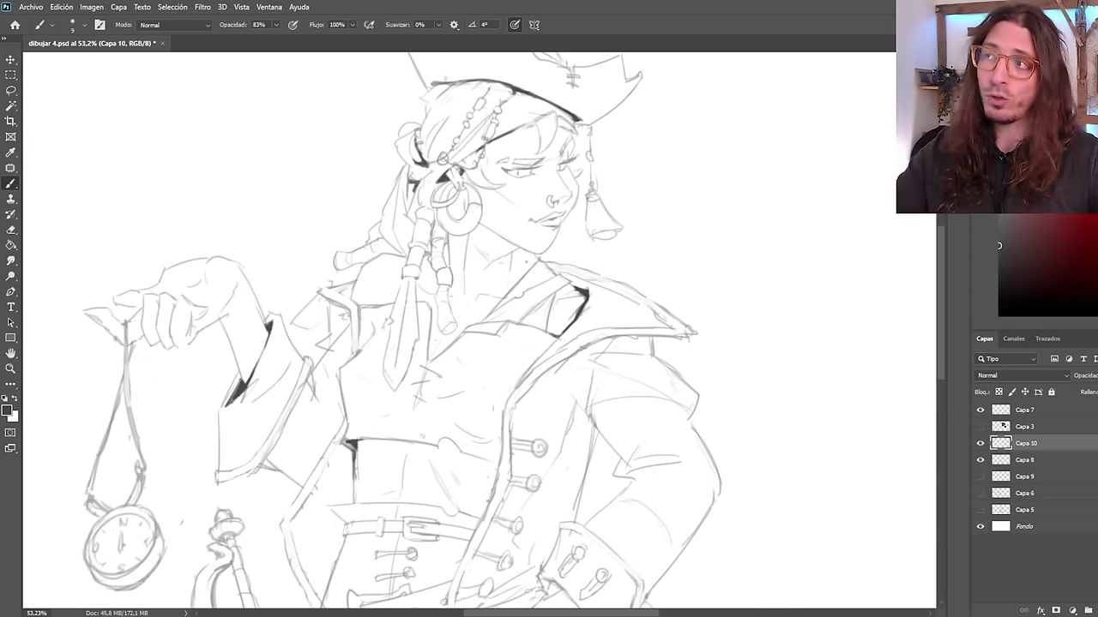
{"action": "scroll", "coordinate": [391, 275], "scroll_direction": "up", "scroll_amount": 4}
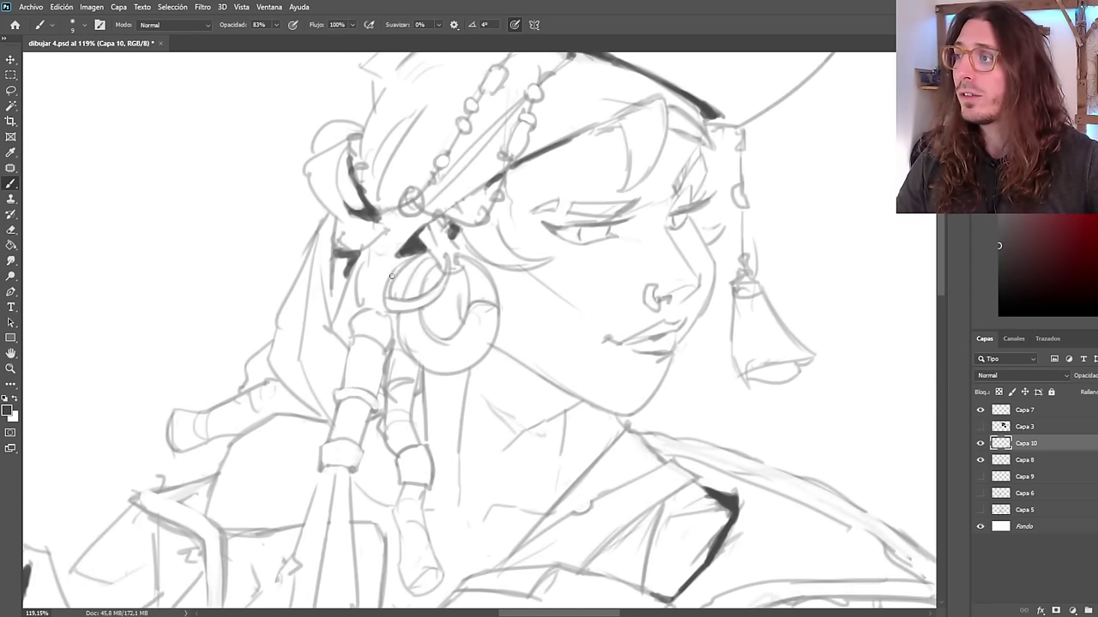
{"action": "scroll", "coordinate": [358, 279], "scroll_direction": "down", "scroll_amount": 3}
{"action": "scroll", "coordinate": [417, 304], "scroll_direction": "up", "scroll_amount": 3}
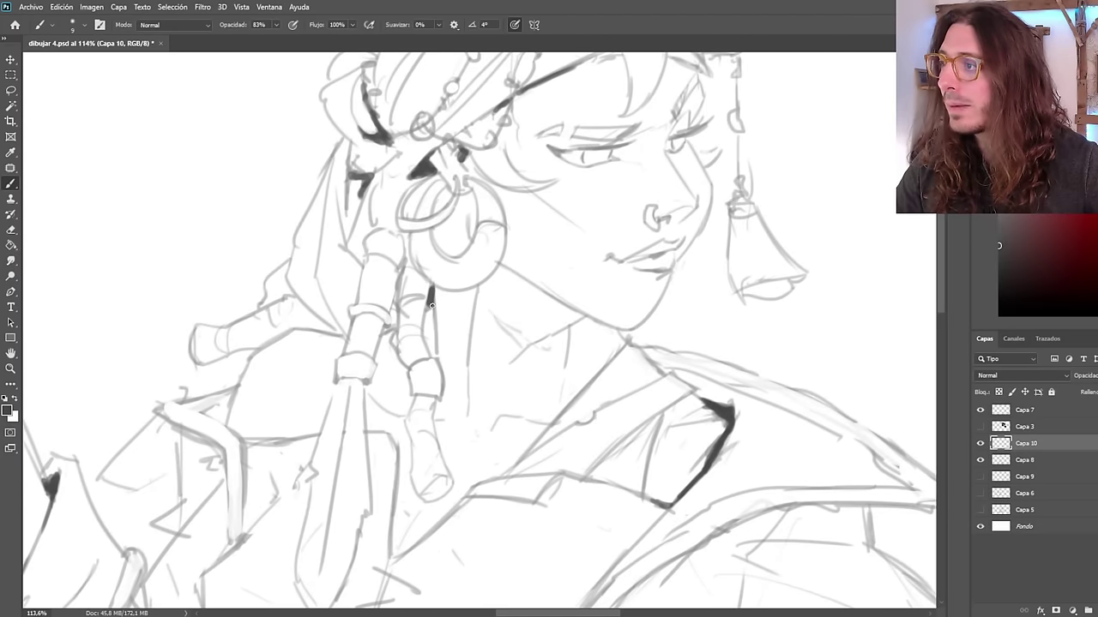
Examine the whole pirate figure and the head, braids and torso up close for further places that need dark accents.
{"action": "scroll", "coordinate": [428, 307], "scroll_direction": "down", "scroll_amount": 6}
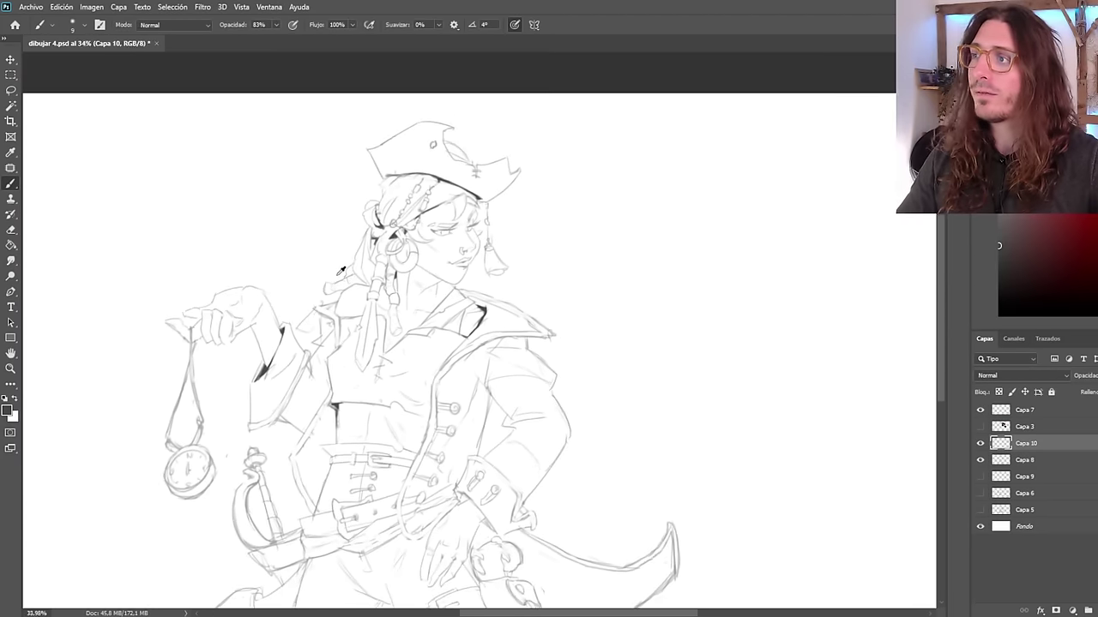
{"action": "scroll", "coordinate": [392, 259], "scroll_direction": "up", "scroll_amount": 2}
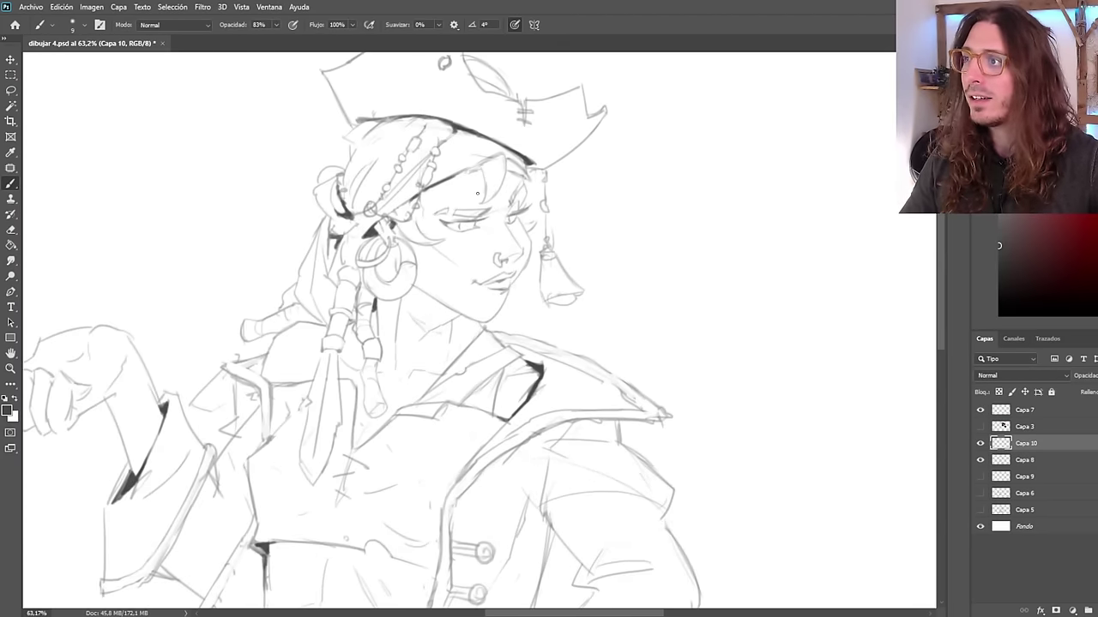
{"action": "scroll", "coordinate": [478, 193], "scroll_direction": "down", "scroll_amount": 6}
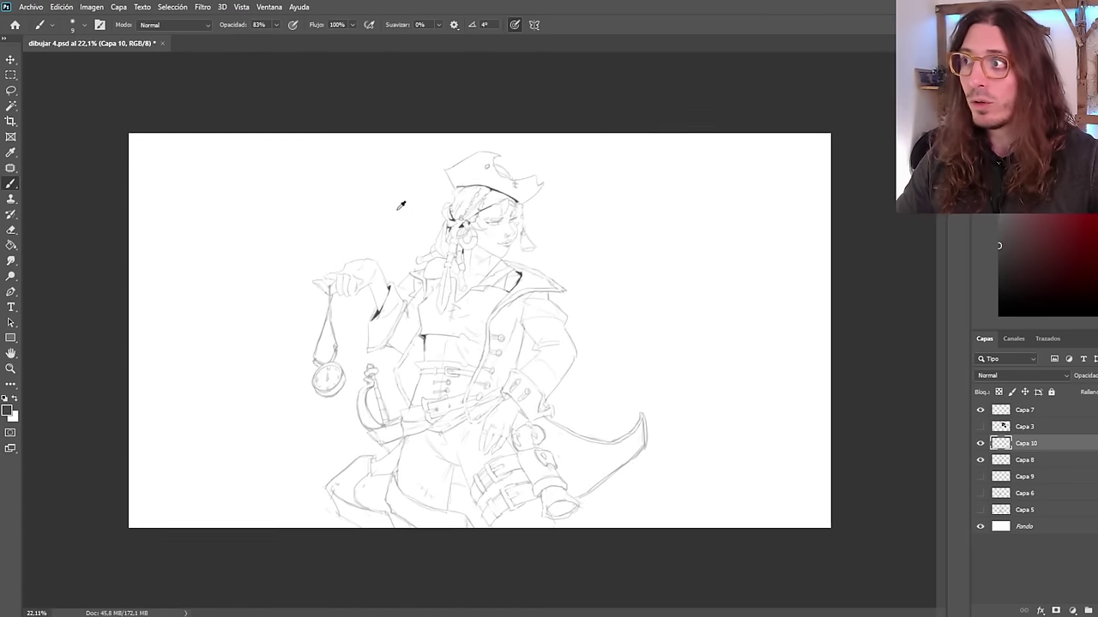
{"action": "scroll", "coordinate": [463, 214], "scroll_direction": "up", "scroll_amount": 3}
{"action": "scroll", "coordinate": [521, 276], "scroll_direction": "down", "scroll_amount": 2}
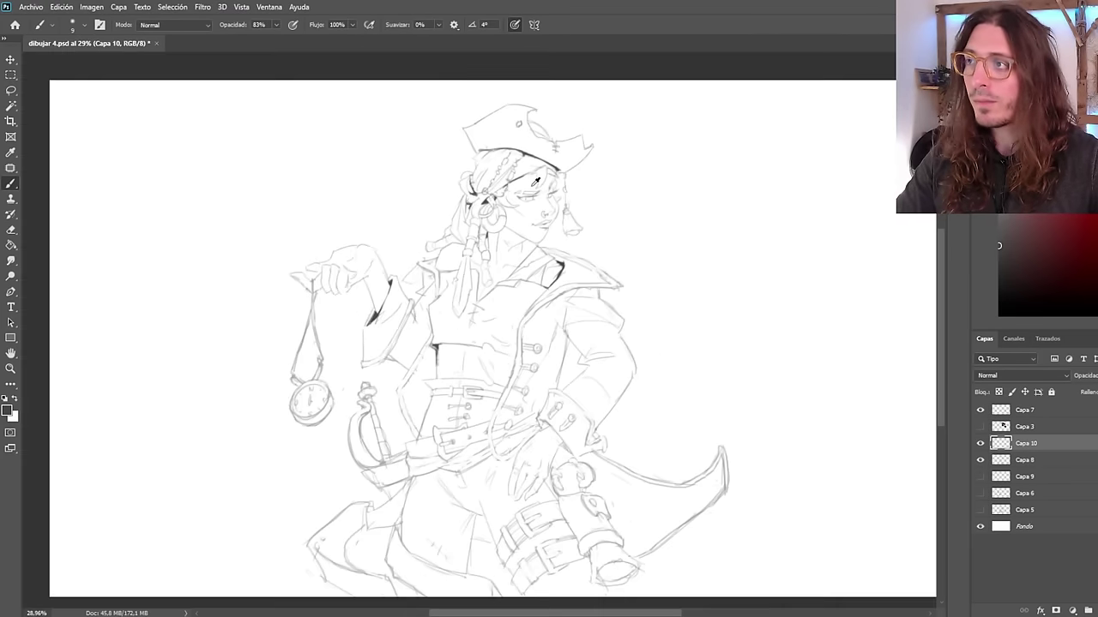
{"action": "scroll", "coordinate": [549, 223], "scroll_direction": "up", "scroll_amount": 5}
{"action": "scroll", "coordinate": [472, 224], "scroll_direction": "down", "scroll_amount": 3}
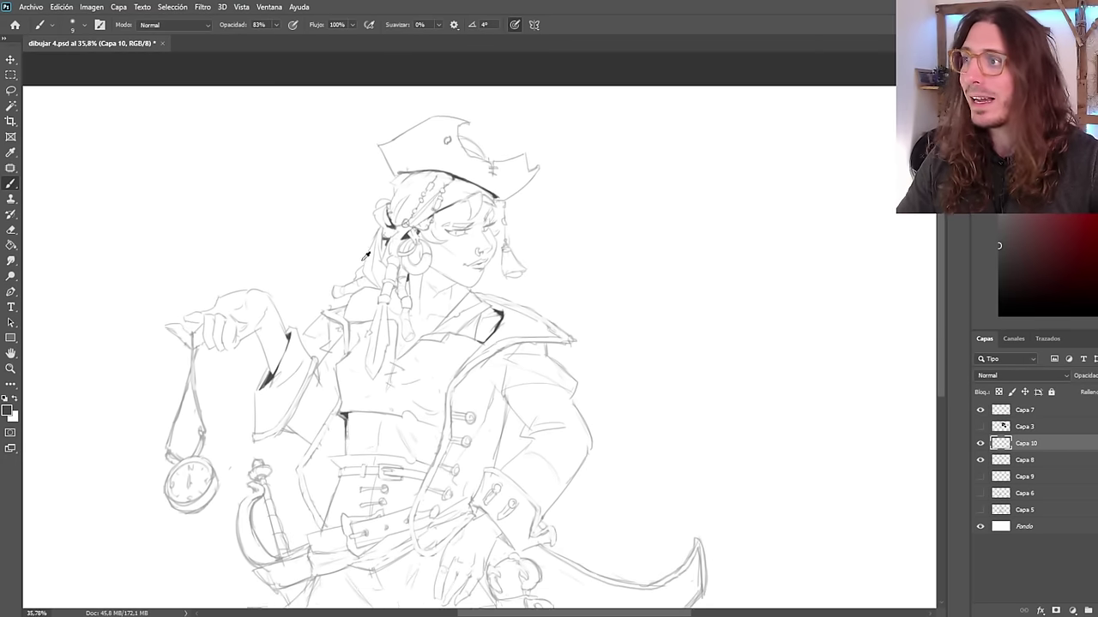
{"action": "scroll", "coordinate": [446, 257], "scroll_direction": "up", "scroll_amount": 2}
{"action": "scroll", "coordinate": [430, 235], "scroll_direction": "down", "scroll_amount": 3}
{"action": "scroll", "coordinate": [431, 234], "scroll_direction": "down", "scroll_amount": 1}
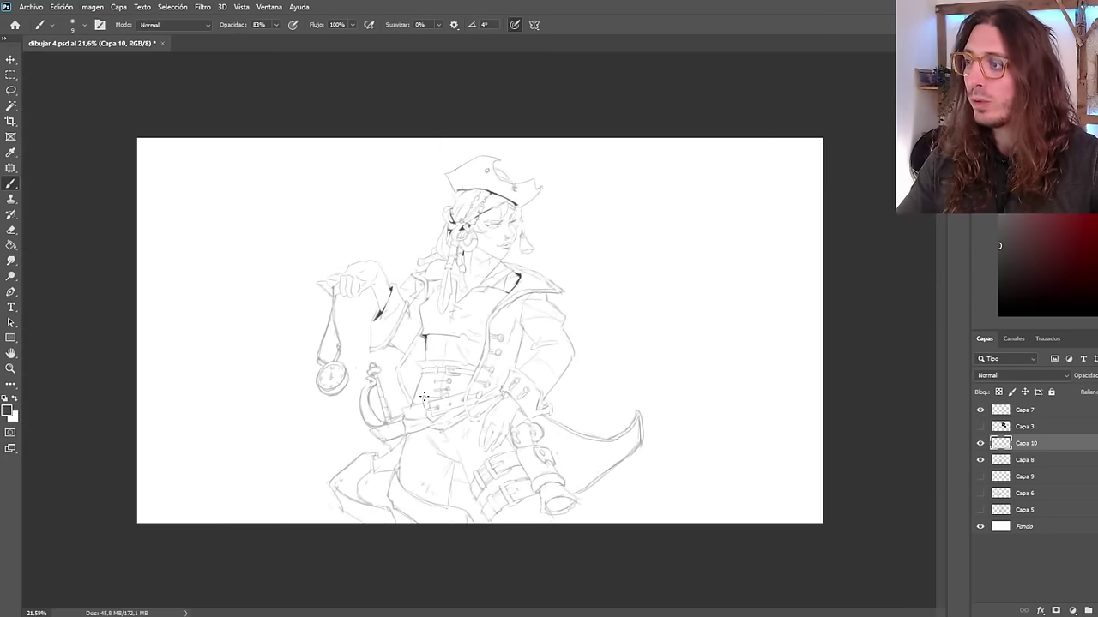
{"action": "scroll", "coordinate": [477, 241], "scroll_direction": "up", "scroll_amount": 3}
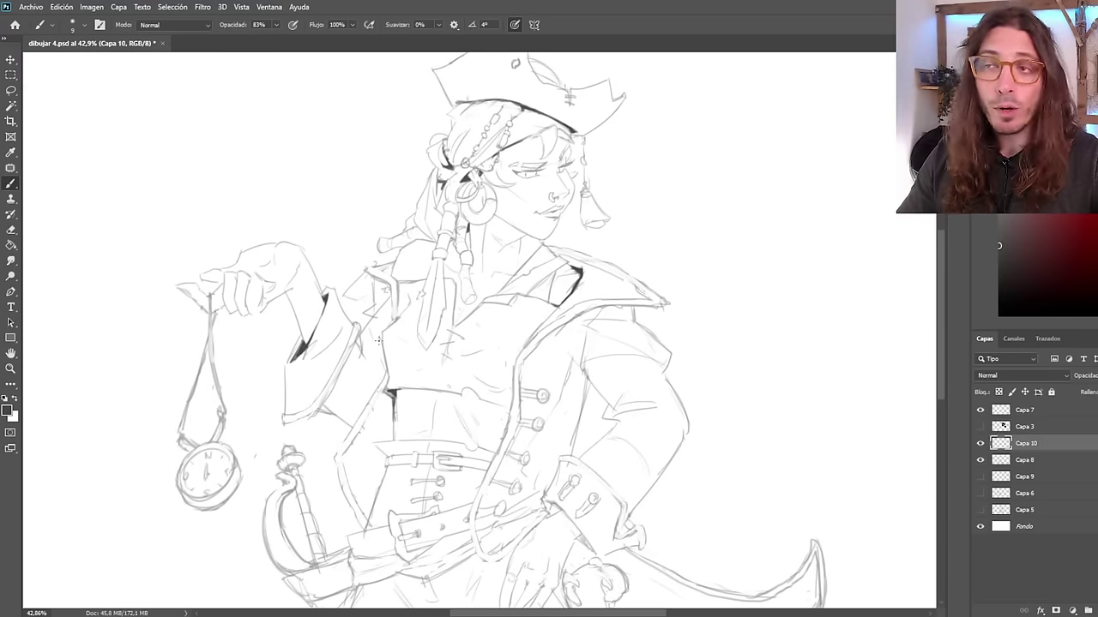
{"action": "scroll", "coordinate": [449, 193], "scroll_direction": "up", "scroll_amount": 4}
{"action": "scroll", "coordinate": [429, 197], "scroll_direction": "down", "scroll_amount": 2}
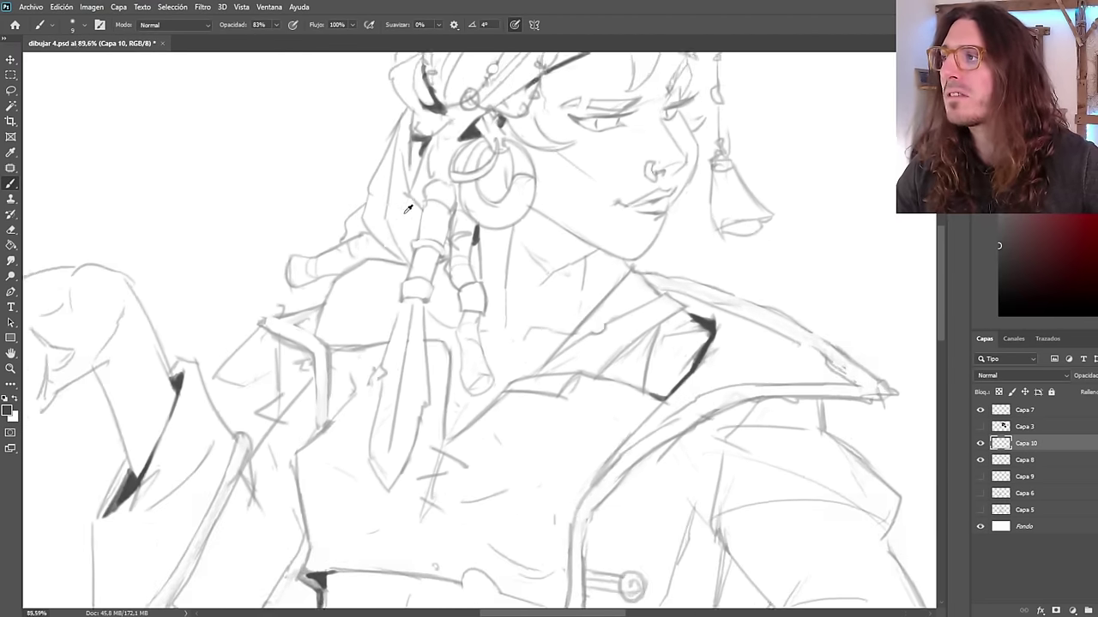
Extend the dark accent down the gap between the bandana's hanging cloth and the hair behind the ear.
{"action": "scroll", "coordinate": [419, 202], "scroll_direction": "up", "scroll_amount": 2}
{"action": "scroll", "coordinate": [418, 202], "scroll_direction": "down", "scroll_amount": 3}
{"action": "scroll", "coordinate": [419, 163], "scroll_direction": "up", "scroll_amount": 4}
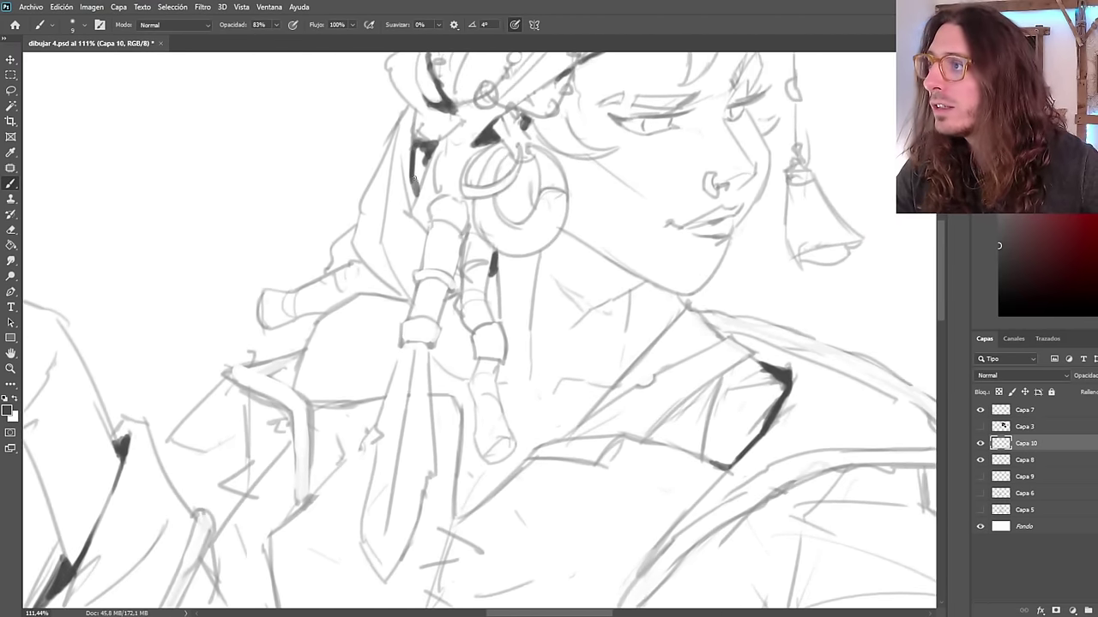
{"action": "left_click_drag", "start_coordinate": [415, 194], "coordinate": [402, 136]}
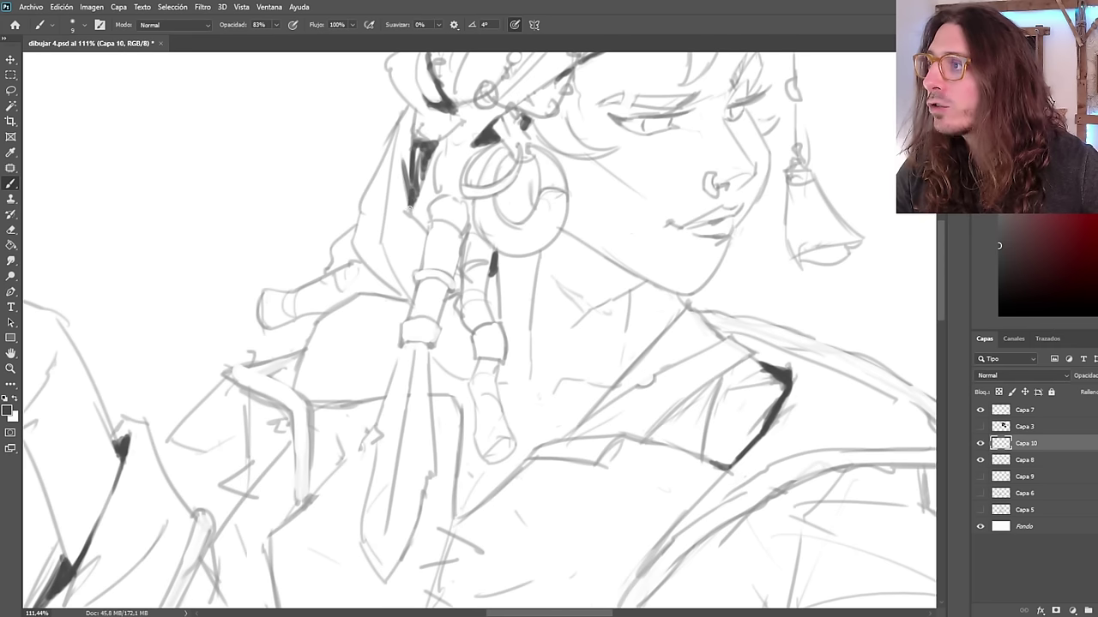
Add small dark accents around the coat lapel at the shoulder of the raised arm.
{"action": "scroll", "coordinate": [469, 187], "scroll_direction": "down", "scroll_amount": 5}
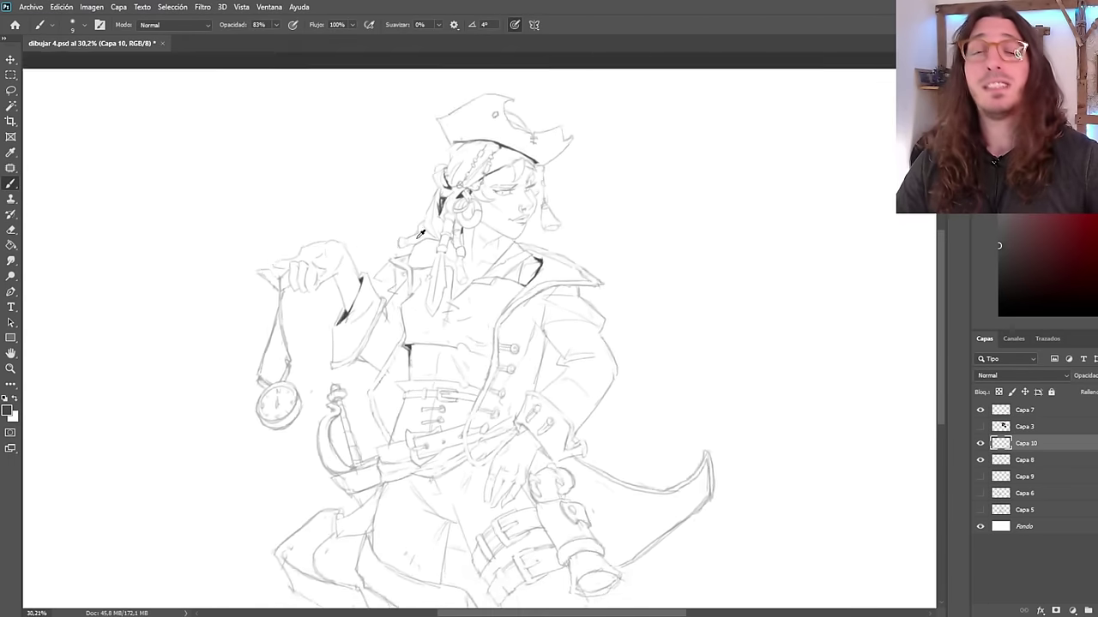
{"action": "scroll", "coordinate": [468, 187], "scroll_direction": "up", "scroll_amount": 1}
{"action": "scroll", "coordinate": [468, 187], "scroll_direction": "up", "scroll_amount": 3}
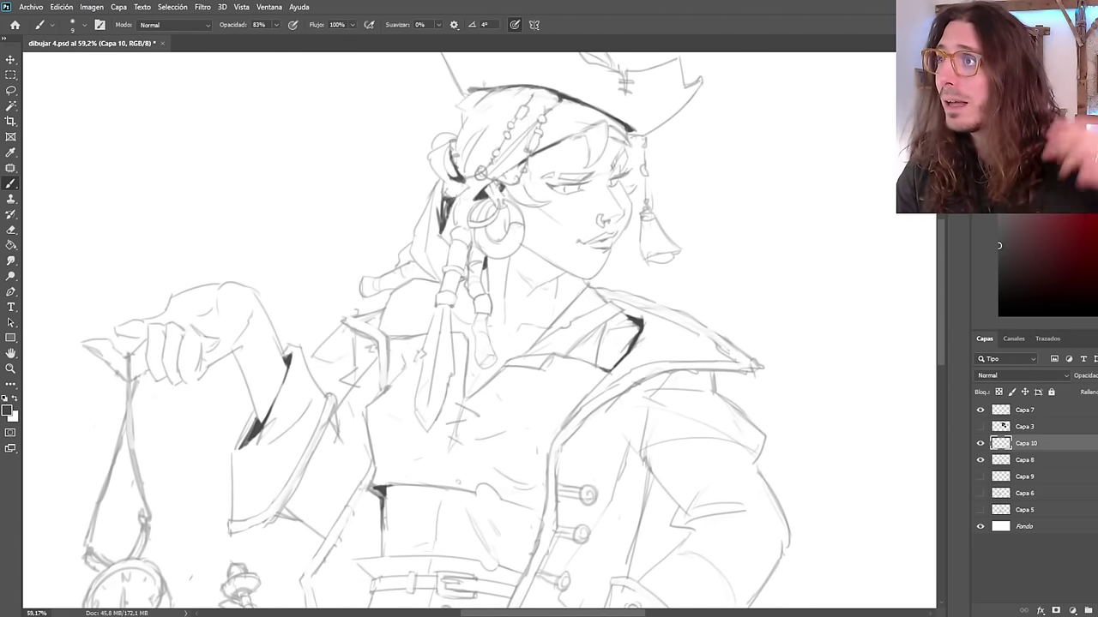
{"action": "scroll", "coordinate": [520, 182], "scroll_direction": "up", "scroll_amount": 5}
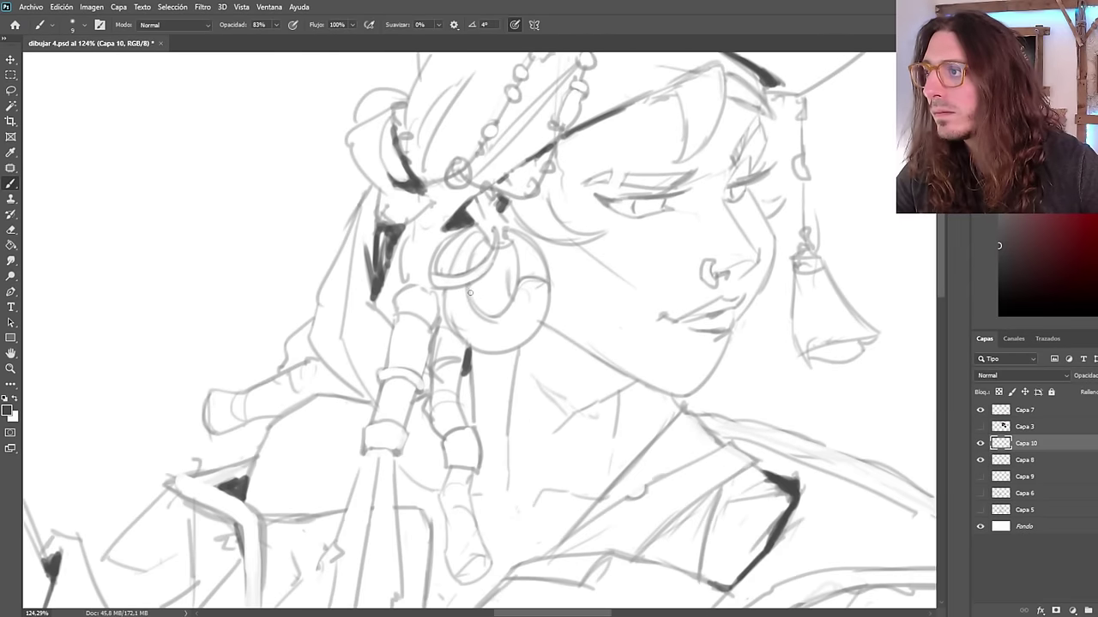
Paint dark strokes into the hair behind the hoop earrings and along the tops of the braids.
{"action": "mouse_move", "coordinate": [485, 242]}
{"action": "left_mouse_down"}
{"action": "mouse_move", "coordinate": [471, 295]}
{"action": "mouse_move", "coordinate": [442, 269]}
{"action": "left_mouse_up"}
{"action": "mouse_move", "coordinate": [412, 226]}
{"action": "left_mouse_down"}
{"action": "mouse_move", "coordinate": [413, 288]}
{"action": "mouse_move", "coordinate": [439, 328]}
{"action": "left_mouse_up"}
{"action": "left_click_drag", "start_coordinate": [468, 230], "coordinate": [444, 265]}
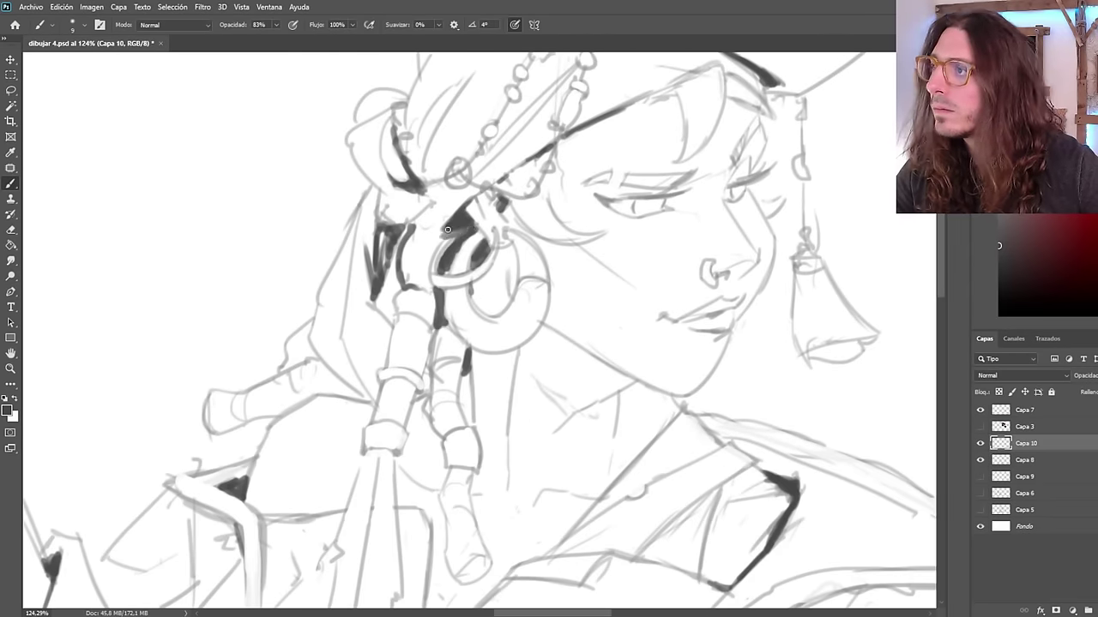
Mirror the drawing horizontally and deepen the dark shading around the earrings and the upper braids.
{"action": "key", "text": "ctrl+shift+h"}
{"action": "scroll", "coordinate": [480, 292], "scroll_direction": "up", "scroll_amount": 2}
{"action": "left_click_drag", "start_coordinate": [492, 209], "coordinate": [502, 238]}
{"action": "left_click_drag", "start_coordinate": [482, 252], "coordinate": [496, 305]}
{"action": "scroll", "coordinate": [478, 251], "scroll_direction": "down", "scroll_amount": 10}
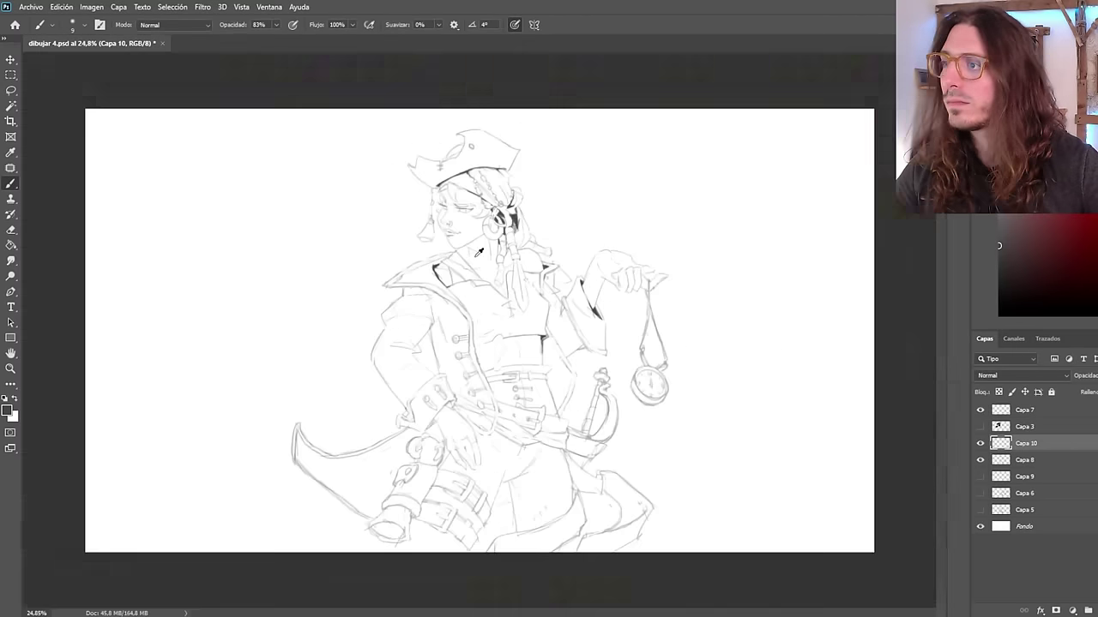
Thicken the shadow line where the bare waist meets the open coat edge, and darken the belt's underside beside the buckle.
{"action": "scroll", "coordinate": [481, 356], "scroll_direction": "up", "scroll_amount": 5}
{"action": "mouse_move", "coordinate": [549, 306]}
{"action": "left_mouse_down"}
{"action": "mouse_move", "coordinate": [487, 324]}
{"action": "mouse_move", "coordinate": [530, 442]}
{"action": "left_mouse_up"}
{"action": "left_click_drag", "start_coordinate": [536, 448], "coordinate": [583, 449]}
{"action": "scroll", "coordinate": [514, 395], "scroll_direction": "down", "scroll_amount": 5}
{"action": "scroll", "coordinate": [439, 328], "scroll_direction": "up", "scroll_amount": 3}
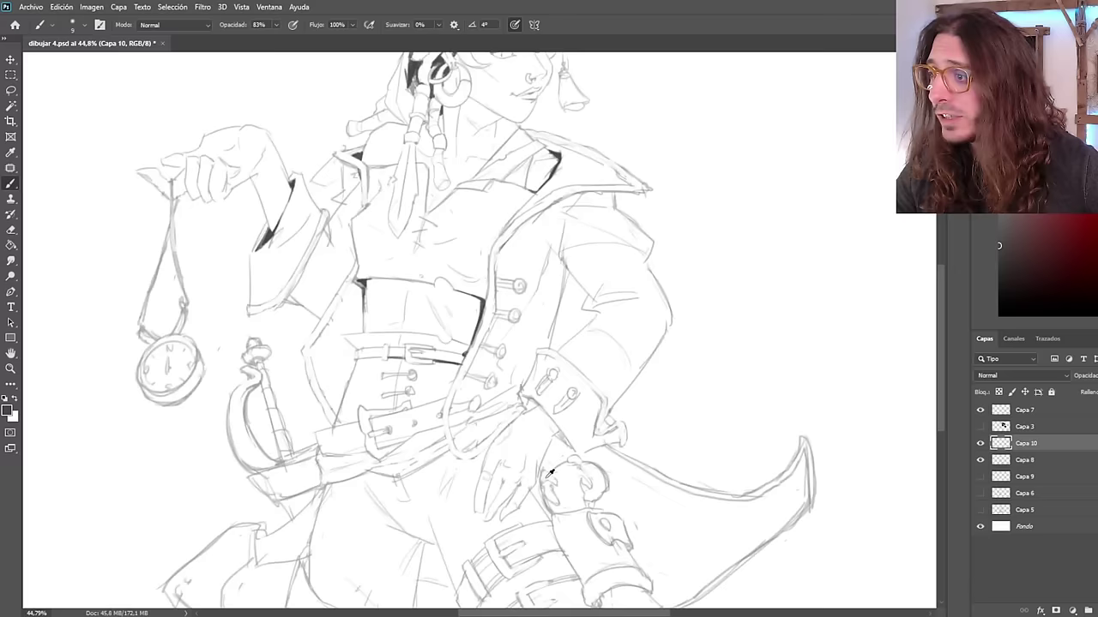
Darken the gaps inside the coat cuff around the wrist of the hand resting on the hip.
{"action": "scroll", "coordinate": [514, 385], "scroll_direction": "up", "scroll_amount": 4}
{"action": "mouse_move", "coordinate": [570, 401]}
{"action": "left_mouse_down"}
{"action": "mouse_move", "coordinate": [599, 430]}
{"action": "mouse_move", "coordinate": [562, 398]}
{"action": "left_mouse_up"}
{"action": "mouse_move", "coordinate": [493, 311]}
{"action": "left_mouse_down"}
{"action": "mouse_move", "coordinate": [507, 319]}
{"action": "mouse_move", "coordinate": [473, 300]}
{"action": "mouse_move", "coordinate": [551, 365]}
{"action": "left_mouse_up"}
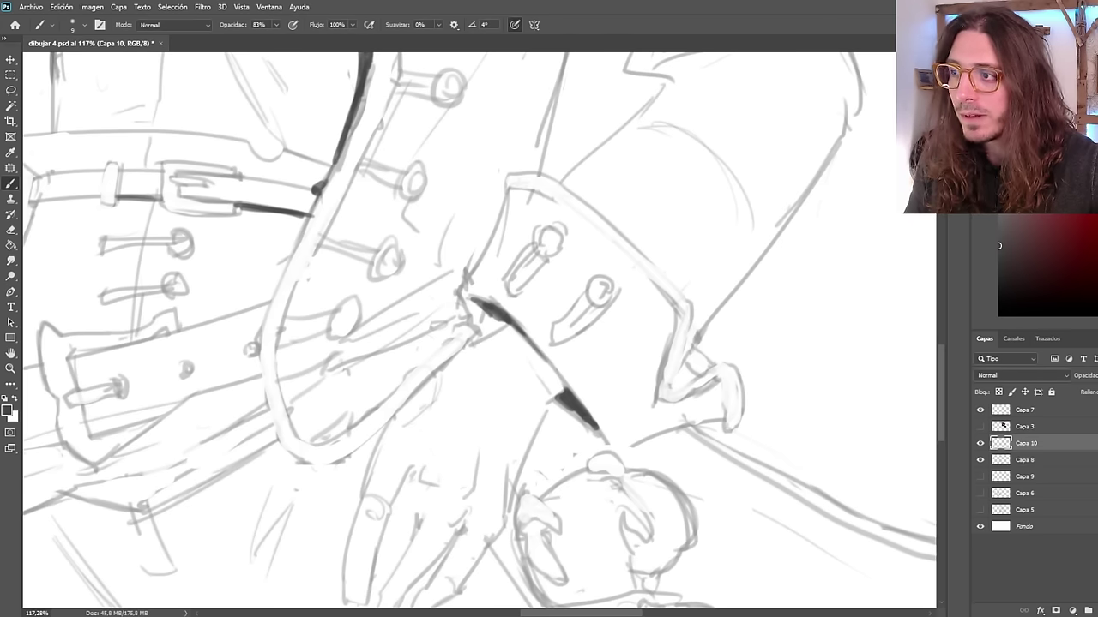
{"action": "left_click_drag", "start_coordinate": [590, 425], "coordinate": [557, 397]}
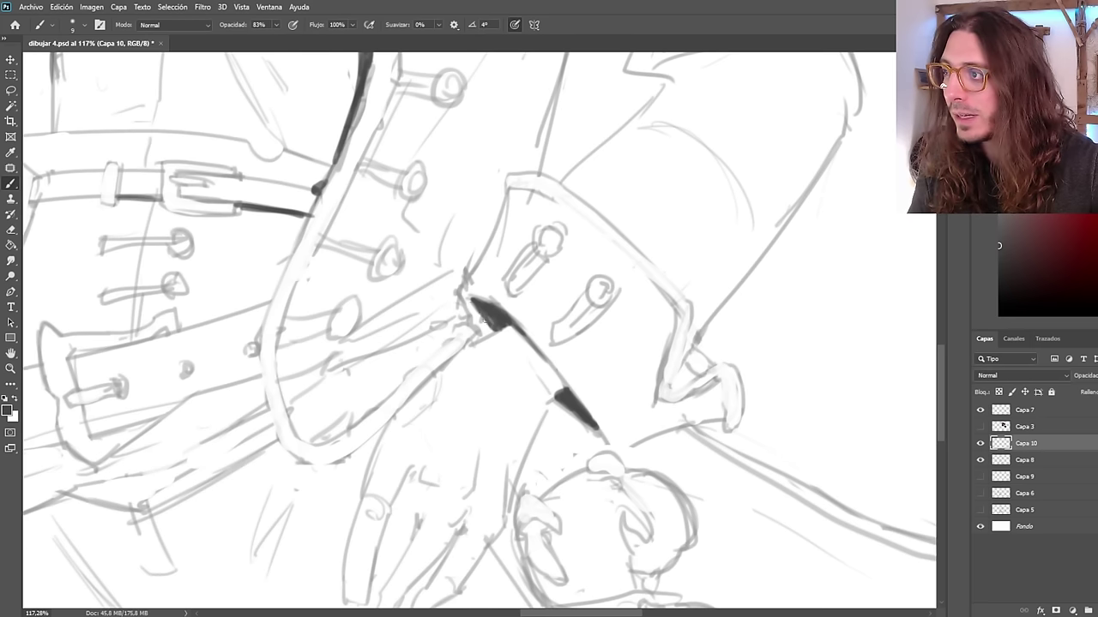
{"action": "mouse_move", "coordinate": [500, 322]}
{"action": "left_mouse_down"}
{"action": "mouse_move", "coordinate": [517, 334]}
{"action": "mouse_move", "coordinate": [509, 329]}
{"action": "left_mouse_up"}
Mirror the whole drawing horizontally to check the new dark accents.
{"action": "scroll", "coordinate": [524, 348], "scroll_direction": "down", "scroll_amount": 10}
{"action": "scroll", "coordinate": [506, 340], "scroll_direction": "down", "scroll_amount": 1}
{"action": "key", "text": "ctrl+shift+h"}
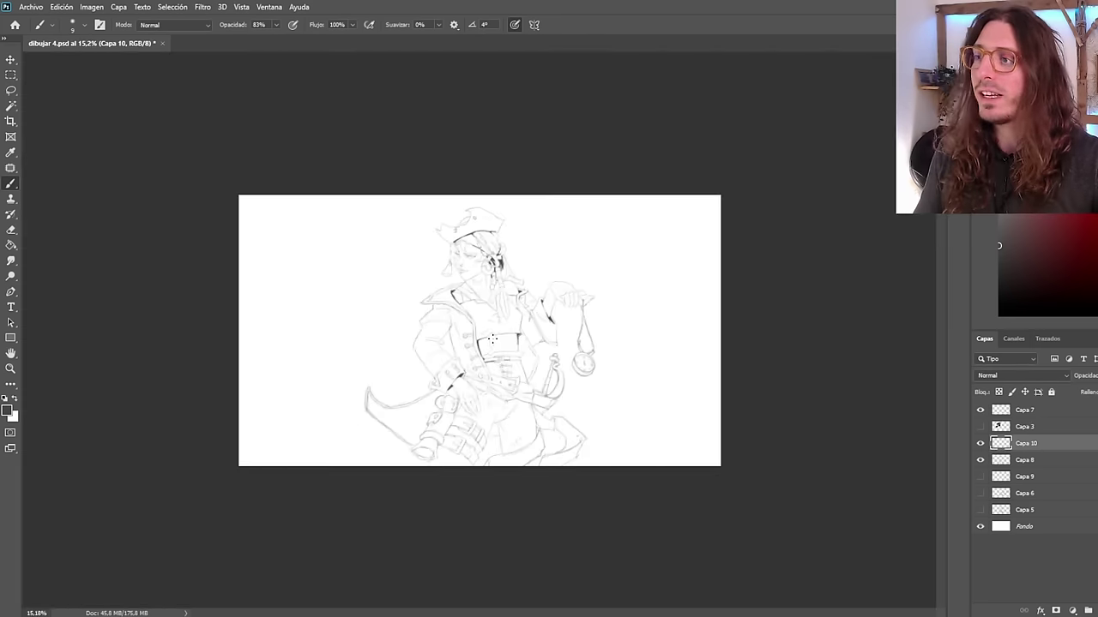
Examine the mirrored figure from afar and up close around the coat, belt and cuff to judge the dark accents.
{"action": "scroll", "coordinate": [500, 362], "scroll_direction": "up", "scroll_amount": 5}
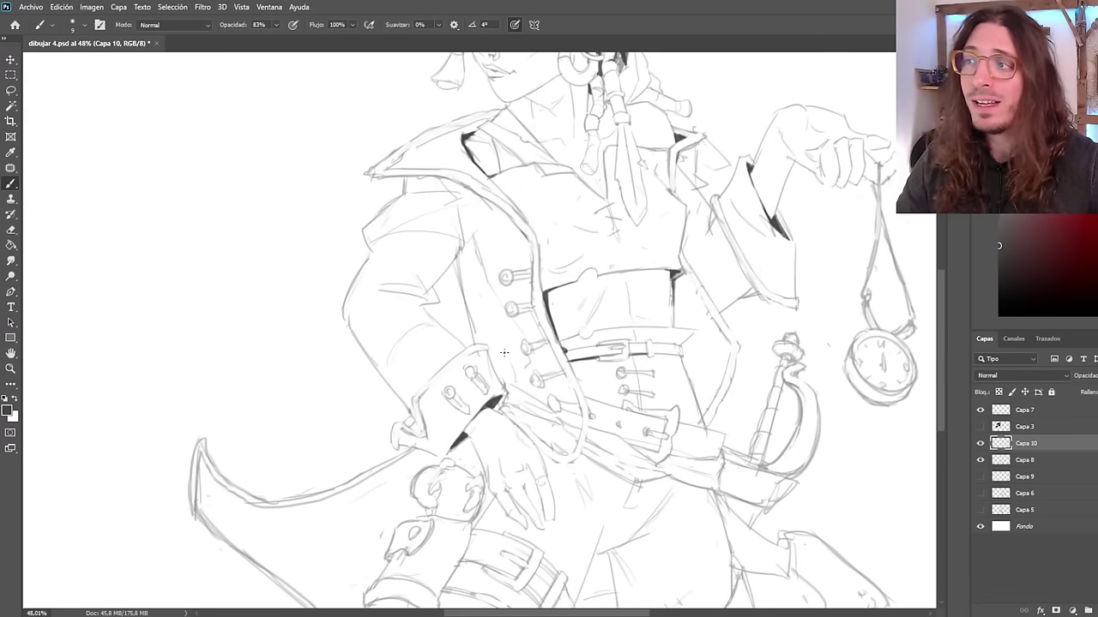
{"action": "scroll", "coordinate": [505, 353], "scroll_direction": "down", "scroll_amount": 5}
{"action": "scroll", "coordinate": [515, 271], "scroll_direction": "up", "scroll_amount": 5}
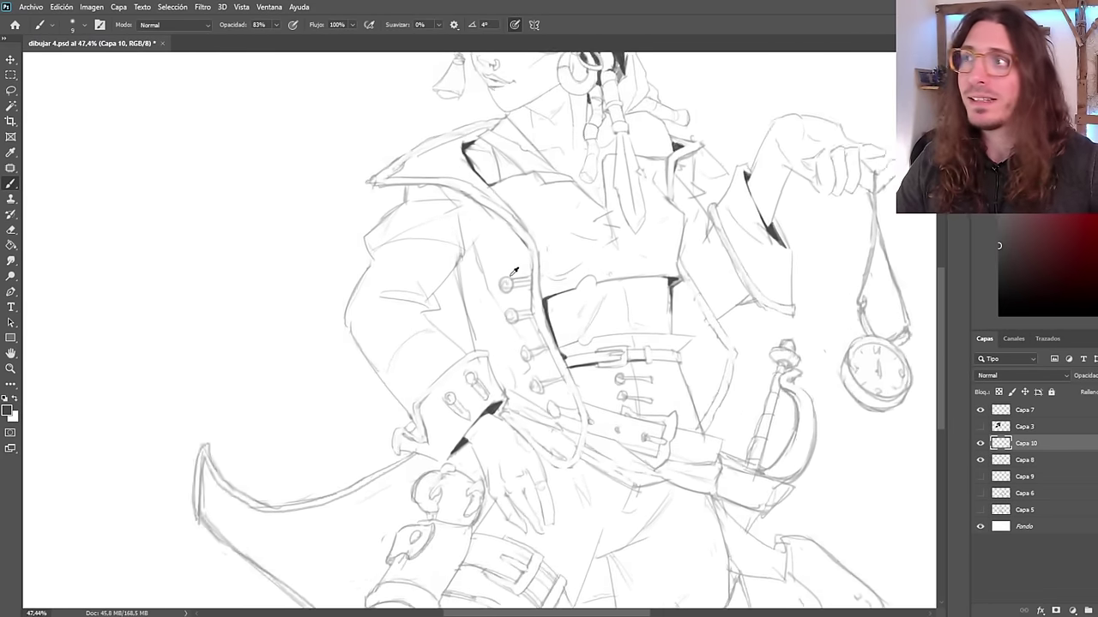
{"action": "scroll", "coordinate": [514, 271], "scroll_direction": "down", "scroll_amount": 1}
{"action": "scroll", "coordinate": [518, 257], "scroll_direction": "up", "scroll_amount": 2}
{"action": "scroll", "coordinate": [519, 410], "scroll_direction": "down", "scroll_amount": 4}
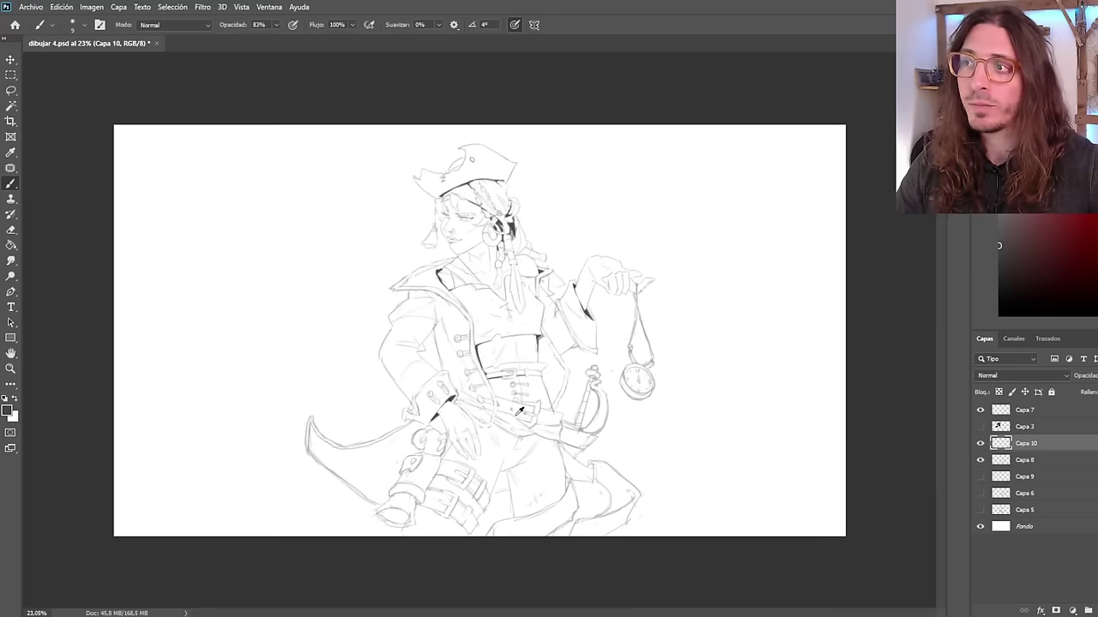
{"action": "scroll", "coordinate": [519, 410], "scroll_direction": "up", "scroll_amount": 2}
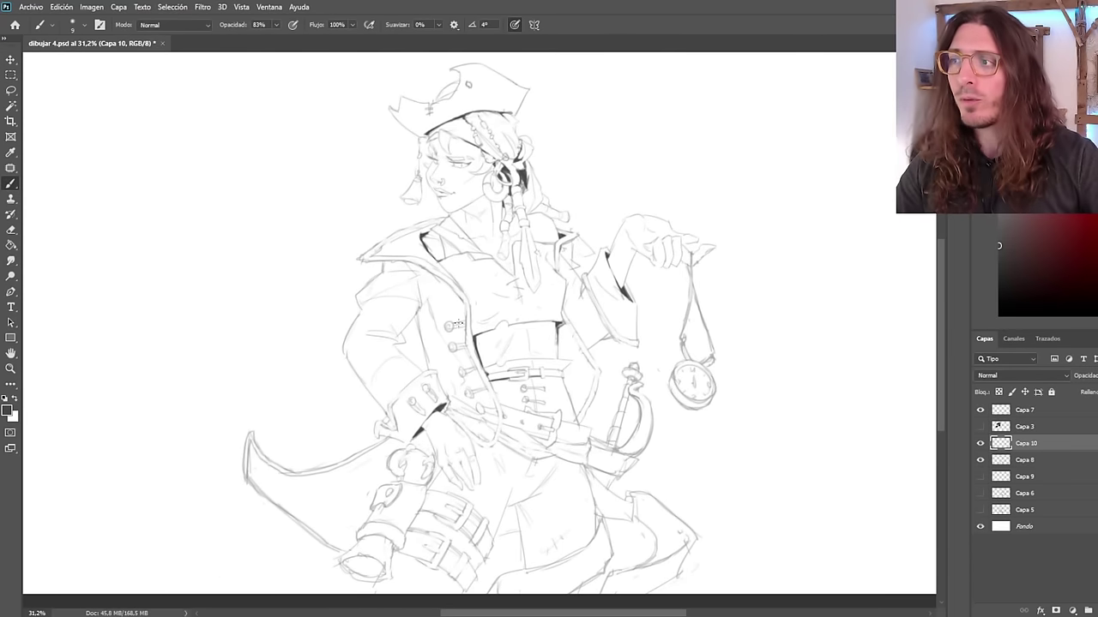
Fill the small gap below the cropped top's hem, between the waist and the coat edge on the sword side, with dark.
{"action": "scroll", "coordinate": [481, 410], "scroll_direction": "up", "scroll_amount": 2}
{"action": "scroll", "coordinate": [485, 416], "scroll_direction": "up", "scroll_amount": 5}
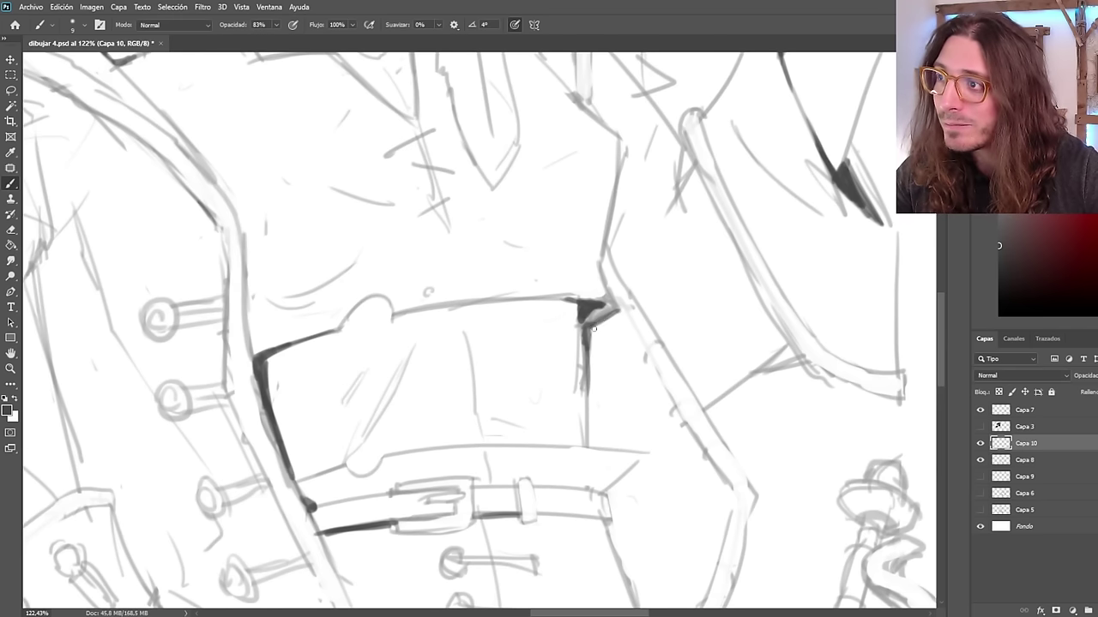
{"action": "scroll", "coordinate": [568, 431], "scroll_direction": "down", "scroll_amount": 2}
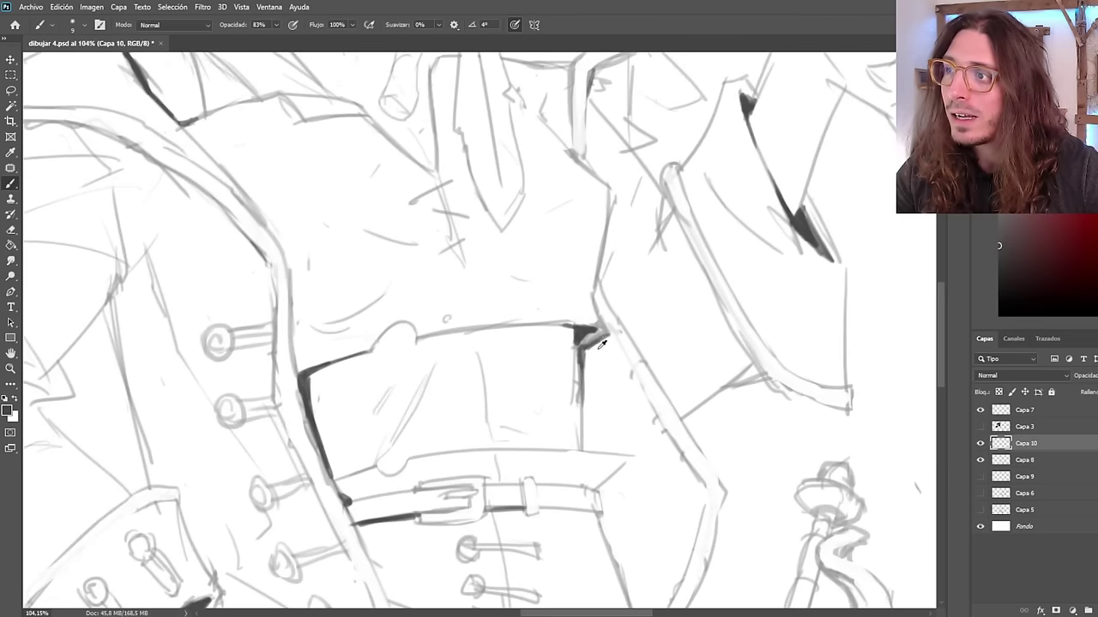
{"action": "scroll", "coordinate": [596, 336], "scroll_direction": "up", "scroll_amount": 3}
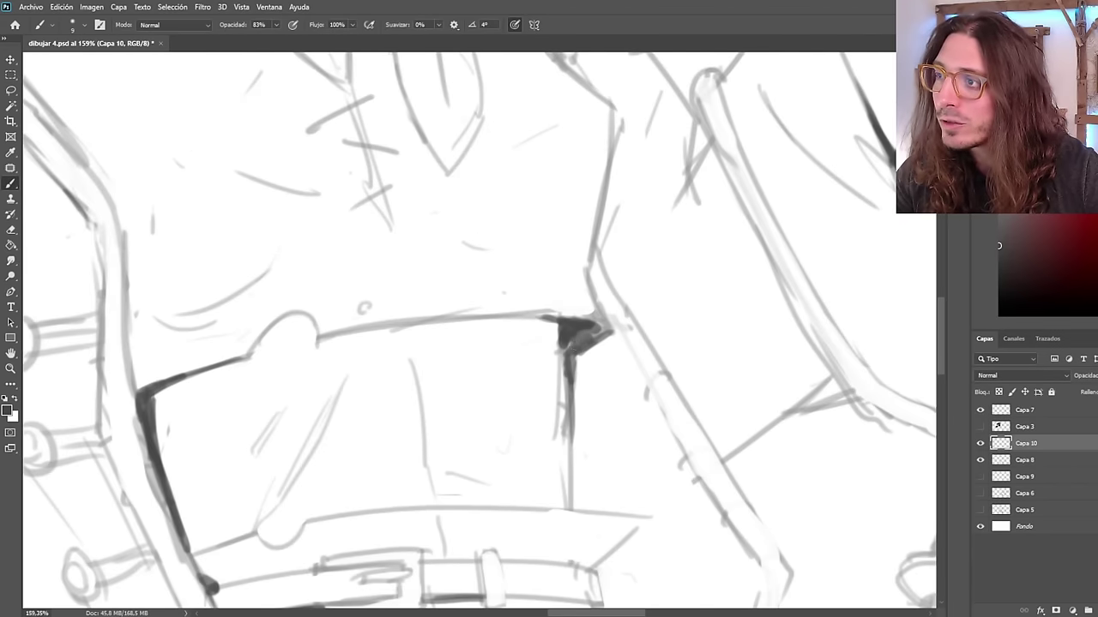
{"action": "scroll", "coordinate": [547, 316], "scroll_direction": "down", "scroll_amount": 9}
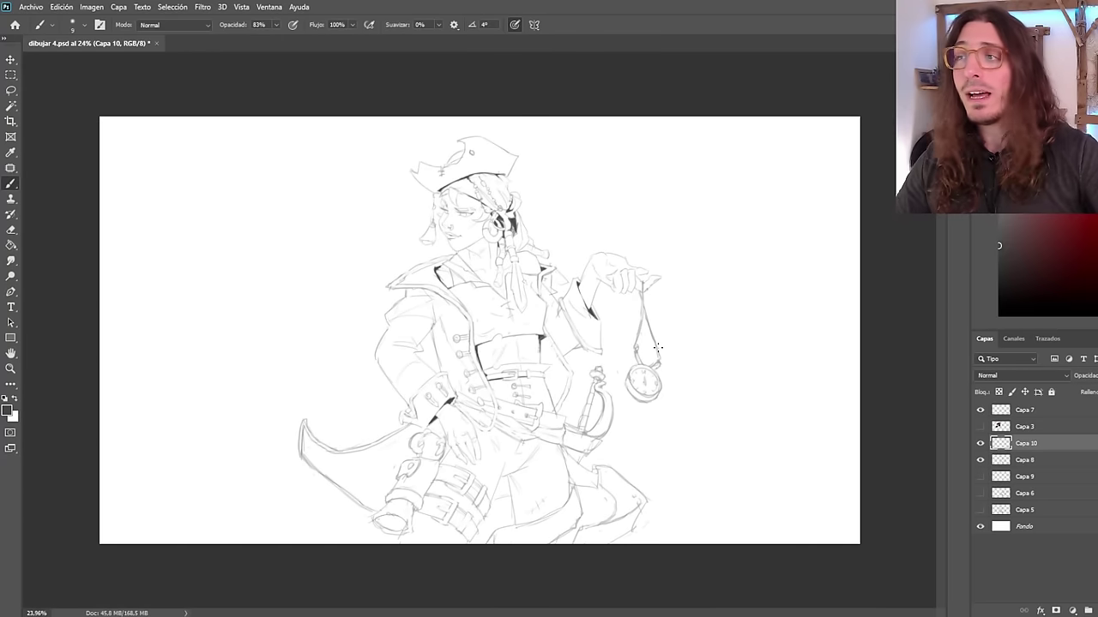
Examine the full figure and the collar, chest and braids up close for remaining areas that need shadow accents.
{"action": "scroll", "coordinate": [469, 309], "scroll_direction": "up", "scroll_amount": 3}
{"action": "scroll", "coordinate": [549, 275], "scroll_direction": "down", "scroll_amount": 2}
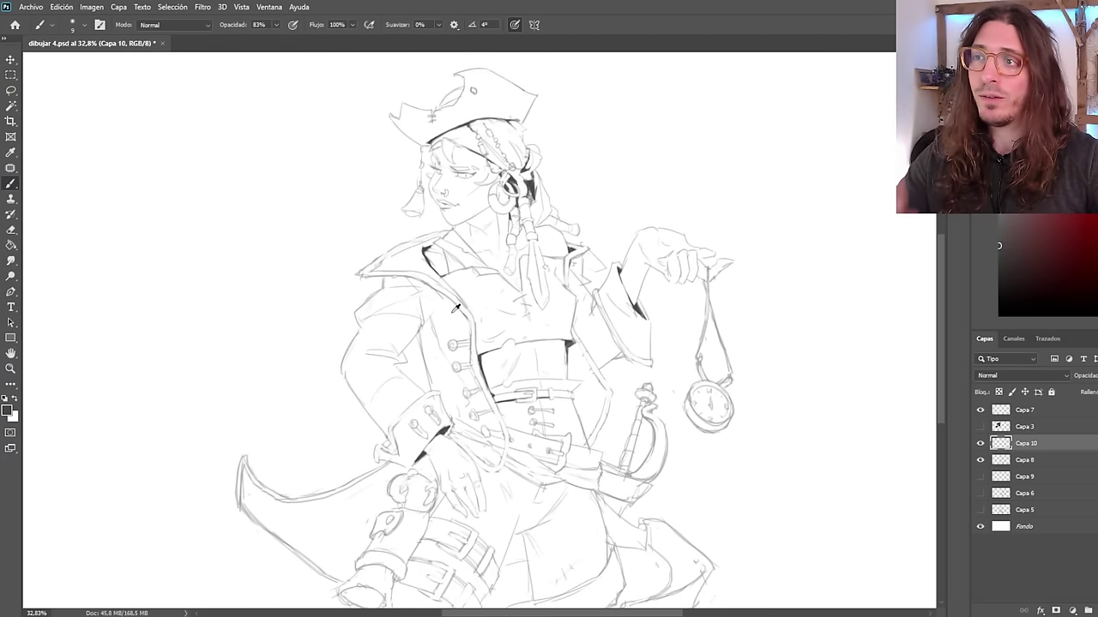
{"action": "scroll", "coordinate": [559, 268], "scroll_direction": "up", "scroll_amount": 1}
{"action": "scroll", "coordinate": [558, 267], "scroll_direction": "up", "scroll_amount": 4}
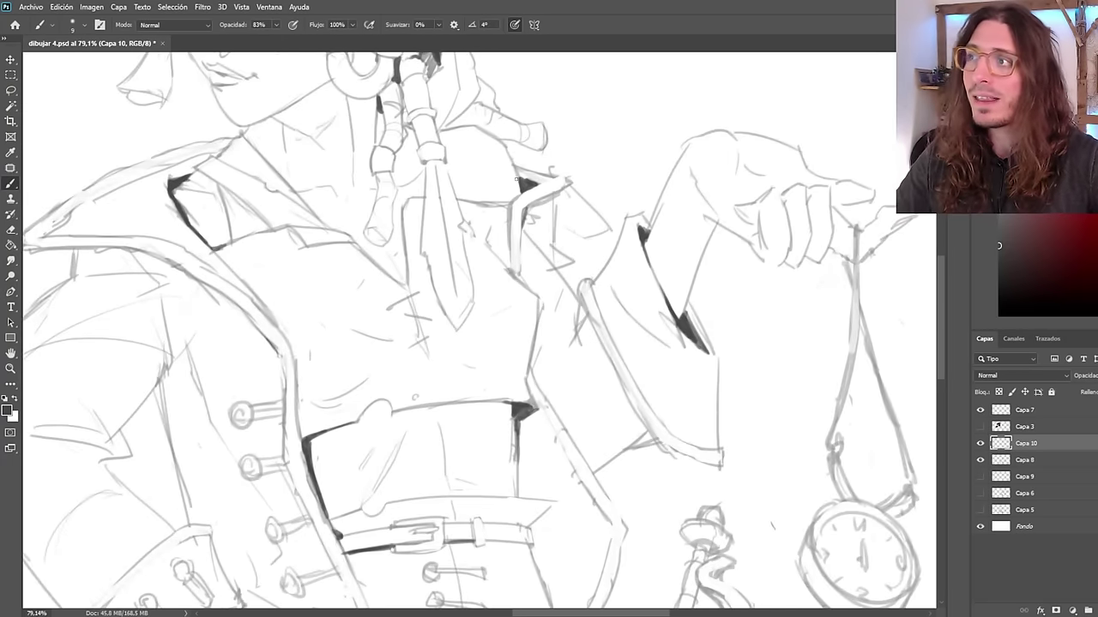
{"action": "scroll", "coordinate": [517, 179], "scroll_direction": "down", "scroll_amount": 5}
{"action": "scroll", "coordinate": [491, 247], "scroll_direction": "up", "scroll_amount": 1}
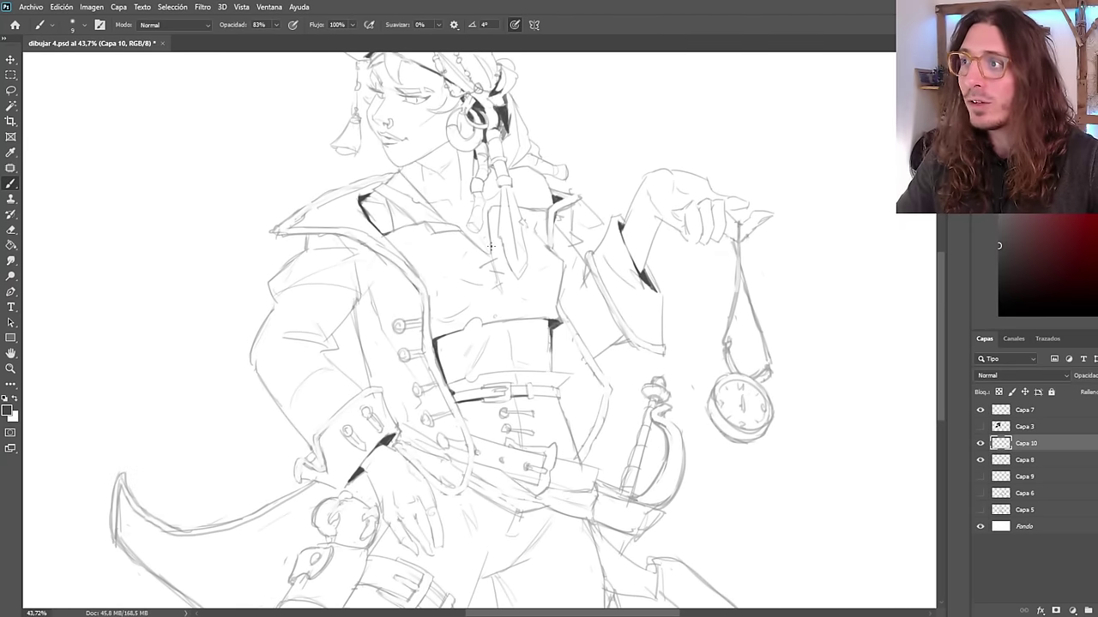
{"action": "scroll", "coordinate": [472, 202], "scroll_direction": "up", "scroll_amount": 5}
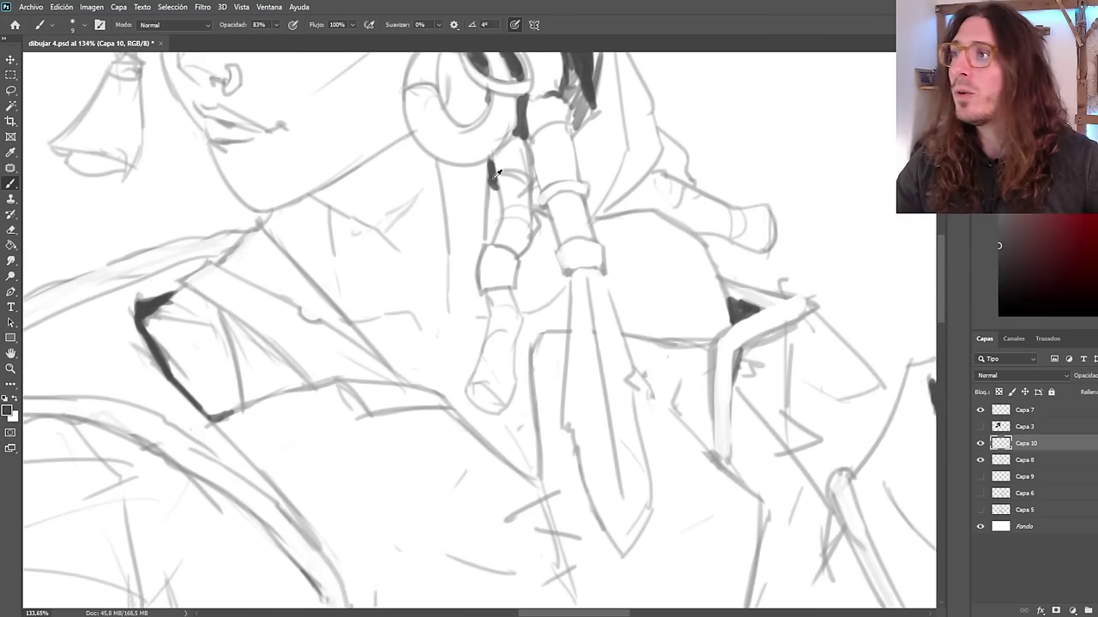
Fill the narrow gaps beside the hanging braids, against the neck and above the bare shoulder, with dark accents.
{"action": "left_click_drag", "start_coordinate": [492, 179], "coordinate": [485, 212]}
{"action": "scroll", "coordinate": [636, 194], "scroll_direction": "down", "scroll_amount": 4}
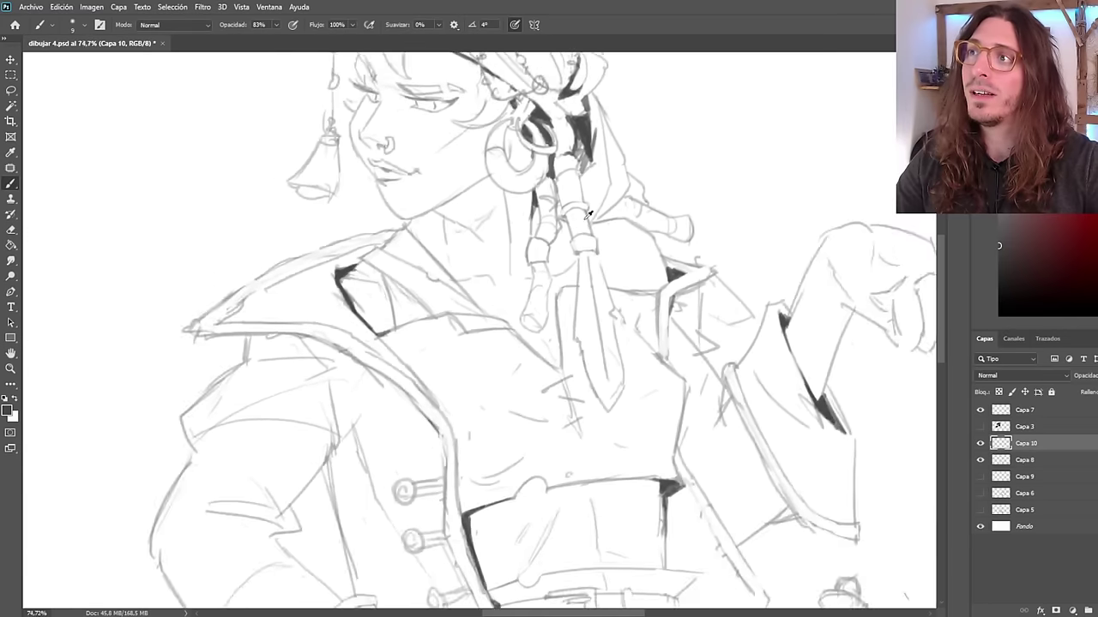
{"action": "scroll", "coordinate": [577, 229], "scroll_direction": "up", "scroll_amount": 4}
{"action": "mouse_move", "coordinate": [575, 226]}
{"action": "left_mouse_down"}
{"action": "mouse_move", "coordinate": [603, 206]}
{"action": "mouse_move", "coordinate": [565, 225]}
{"action": "left_mouse_up"}
{"action": "key", "text": "ctrl+z"}
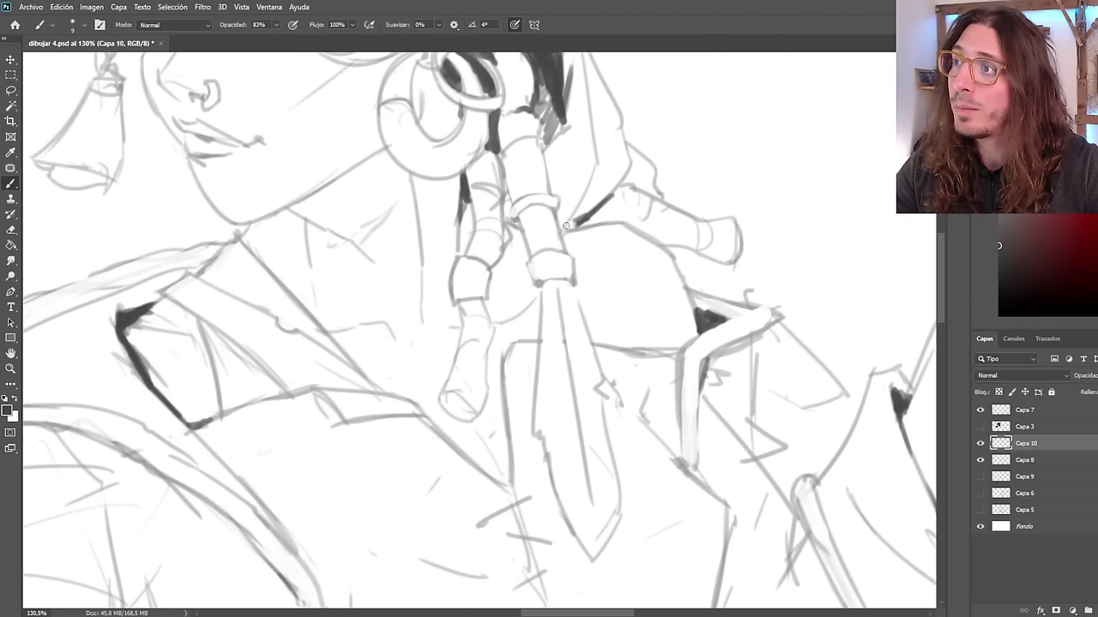
Fill the wedge between the cropped top and the watch-side lapel with dark, and shade the hair shadow behind the braids.
{"action": "scroll", "coordinate": [375, 306], "scroll_direction": "down", "scroll_amount": 8}
{"action": "scroll", "coordinate": [401, 315], "scroll_direction": "up", "scroll_amount": 3}
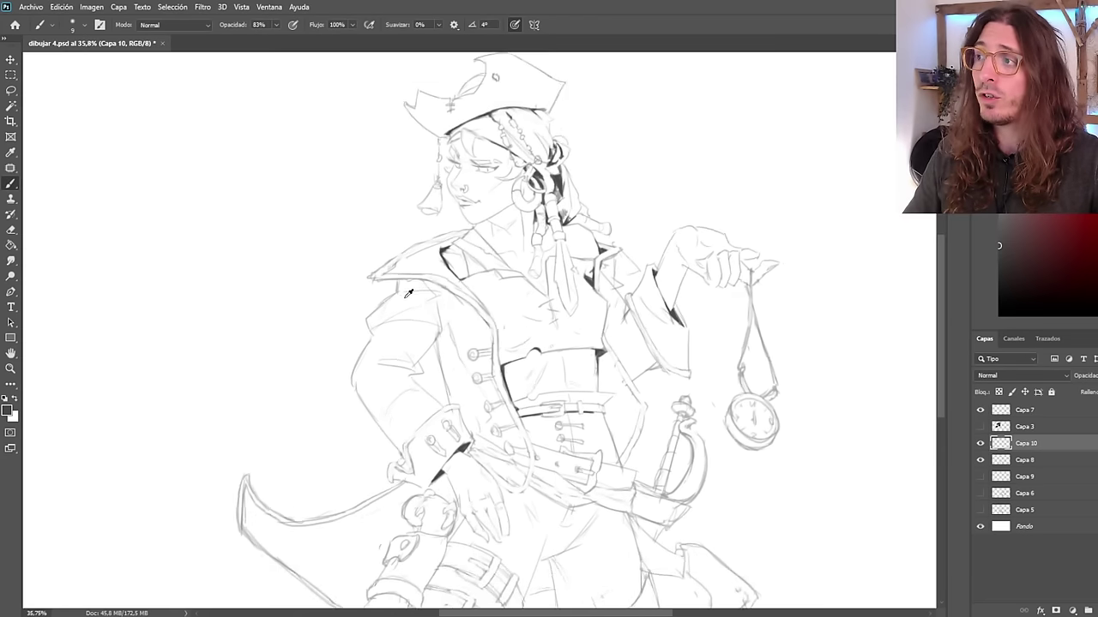
{"action": "scroll", "coordinate": [433, 285], "scroll_direction": "up", "scroll_amount": 4}
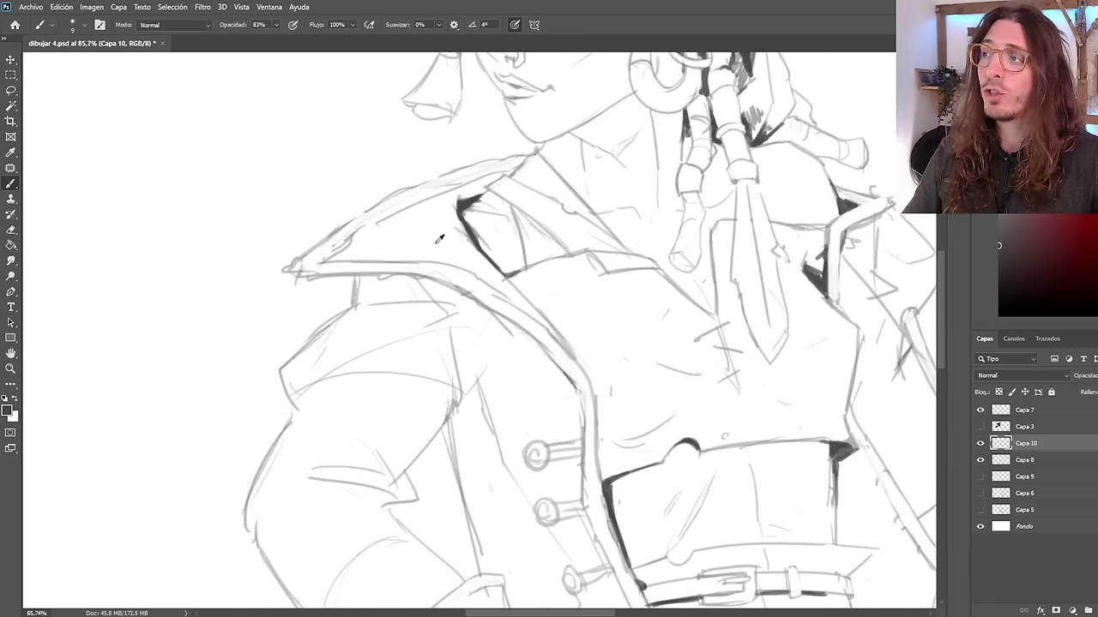
{"action": "scroll", "coordinate": [358, 327], "scroll_direction": "down", "scroll_amount": 4}
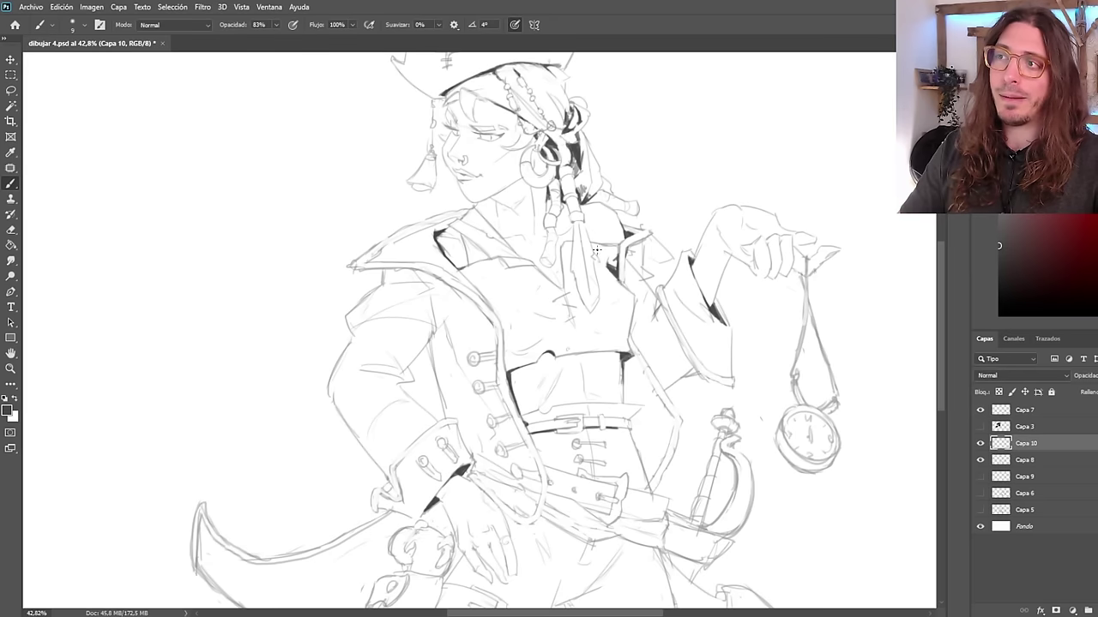
{"action": "scroll", "coordinate": [596, 250], "scroll_direction": "up", "scroll_amount": 1}
{"action": "scroll", "coordinate": [614, 198], "scroll_direction": "up", "scroll_amount": 4}
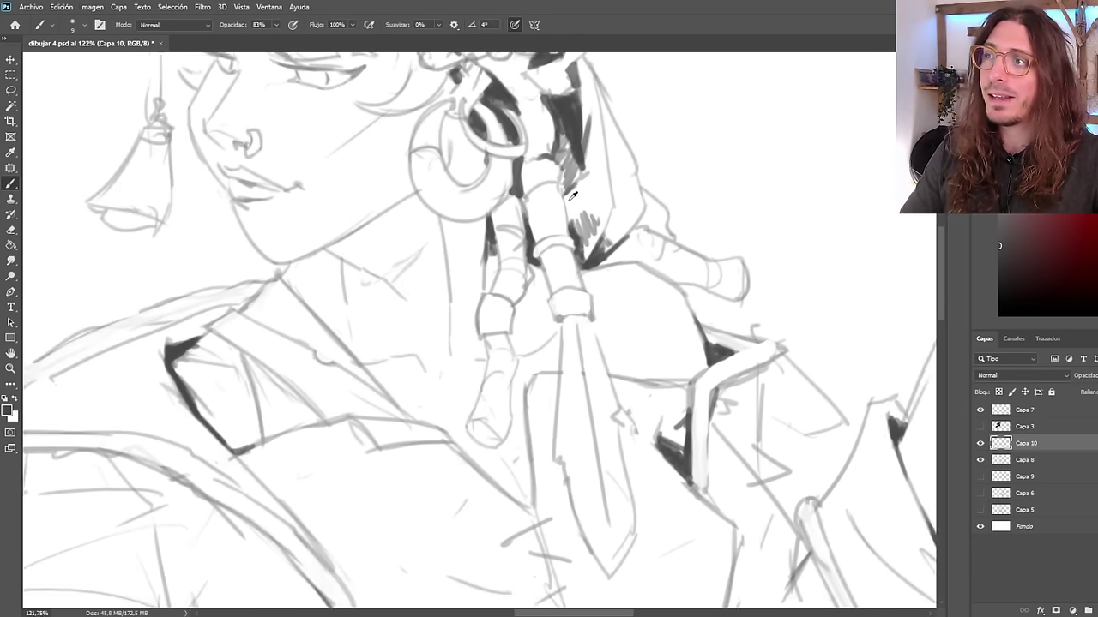
{"action": "scroll", "coordinate": [658, 169], "scroll_direction": "down", "scroll_amount": 4}
{"action": "scroll", "coordinate": [714, 291], "scroll_direction": "down", "scroll_amount": 2}
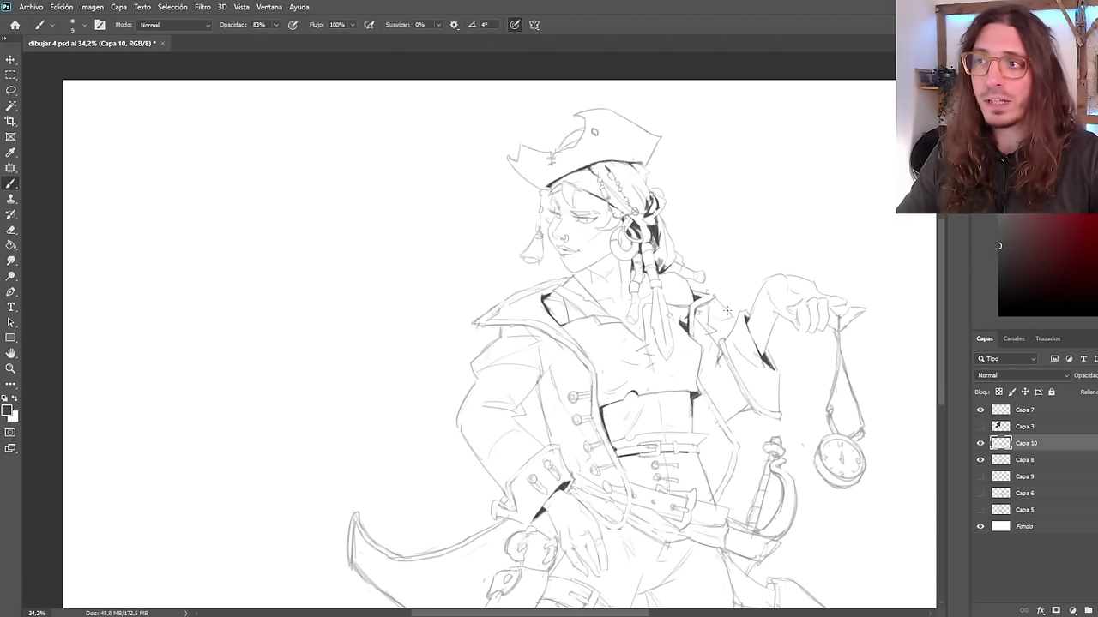
{"action": "scroll", "coordinate": [727, 311], "scroll_direction": "up", "scroll_amount": 6}
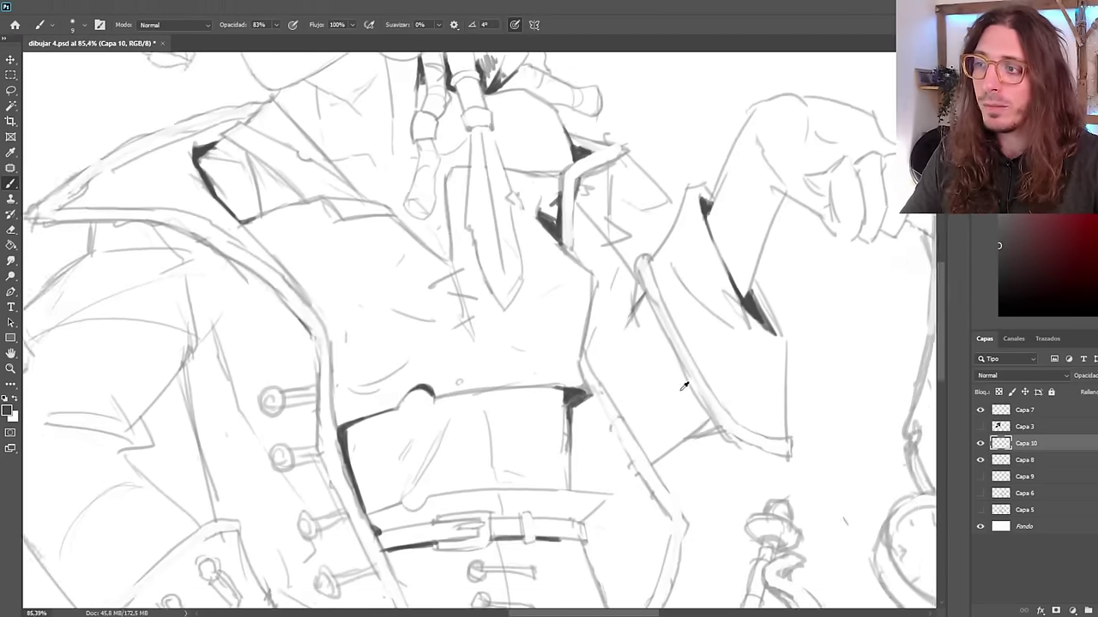
Reinforce both sides of the open coat's edging beside the waist, on the sword side, with dark, bumpy lines.
{"action": "scroll", "coordinate": [683, 387], "scroll_direction": "down", "scroll_amount": 3}
{"action": "scroll", "coordinate": [599, 353], "scroll_direction": "up", "scroll_amount": 5}
{"action": "mouse_move", "coordinate": [577, 307]}
{"action": "left_mouse_down"}
{"action": "mouse_move", "coordinate": [702, 518]}
{"action": "mouse_move", "coordinate": [646, 471]}
{"action": "mouse_move", "coordinate": [573, 322]}
{"action": "left_mouse_up"}
{"action": "key", "text": "ctrl+z"}
{"action": "key", "text": "ctrl+z"}
{"action": "key", "text": "ctrl+z"}
{"action": "scroll", "coordinate": [594, 338], "scroll_direction": "down", "scroll_amount": 4}
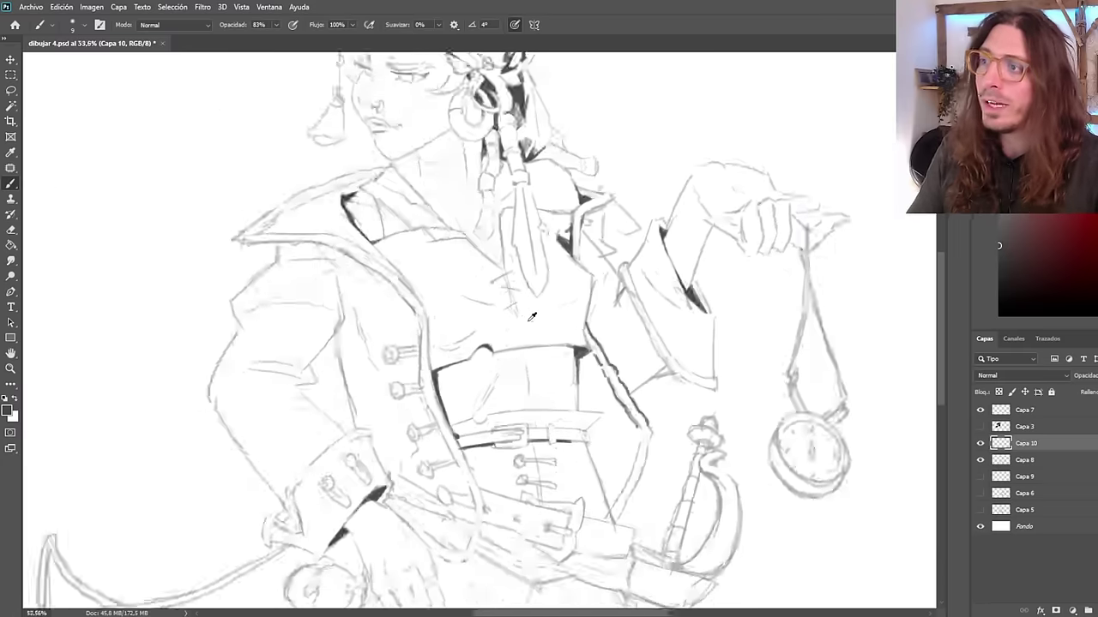
Mirror the whole drawing horizontally to check the new coat edging around the waist.
{"action": "scroll", "coordinate": [499, 324], "scroll_direction": "down", "scroll_amount": 2}
{"action": "key", "text": "ctrl+shift+h"}
{"action": "scroll", "coordinate": [491, 316], "scroll_direction": "down", "scroll_amount": 1}
{"action": "scroll", "coordinate": [378, 340], "scroll_direction": "up", "scroll_amount": 4}
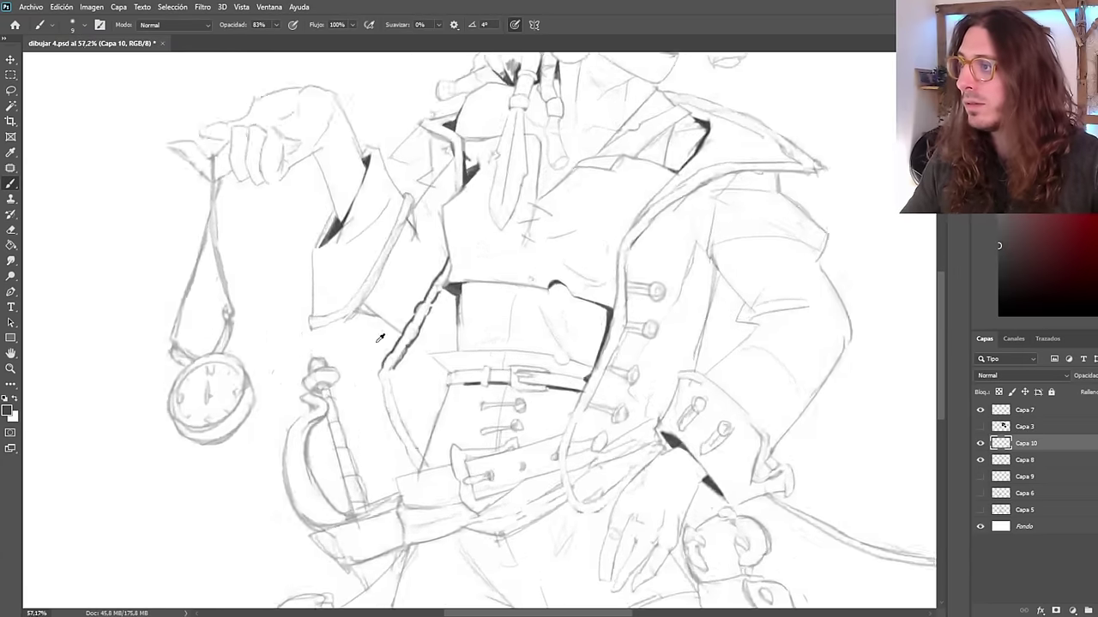
{"action": "scroll", "coordinate": [380, 338], "scroll_direction": "up", "scroll_amount": 2}
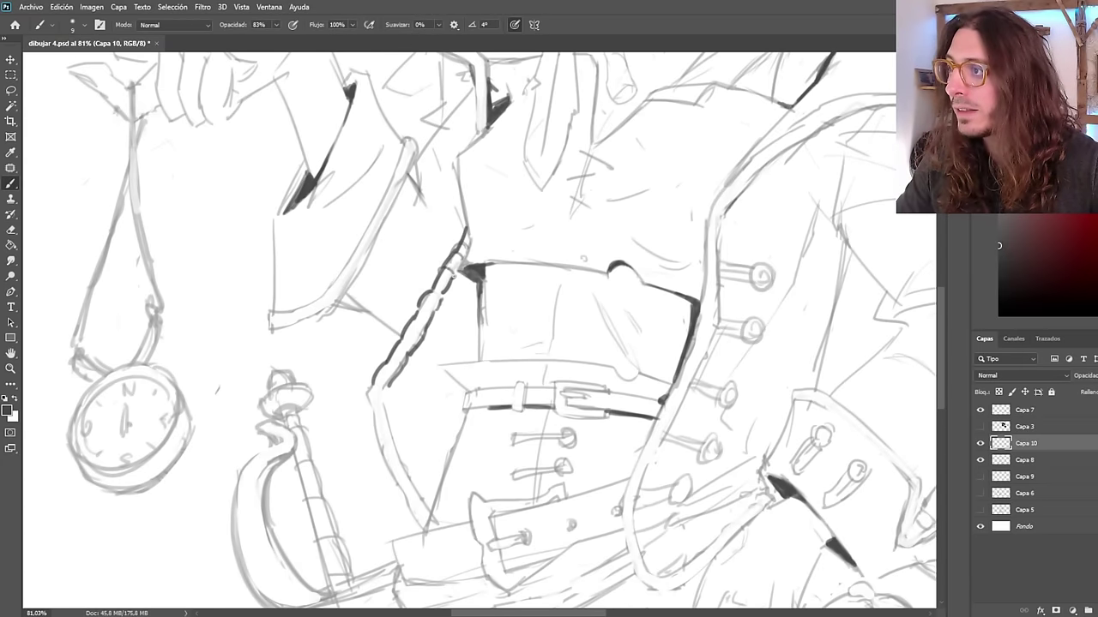
Draw short curved bands across the coat's edging beside the waist so that it reads as twisted rope trim.
{"action": "left_click_drag", "start_coordinate": [417, 316], "coordinate": [434, 302]}
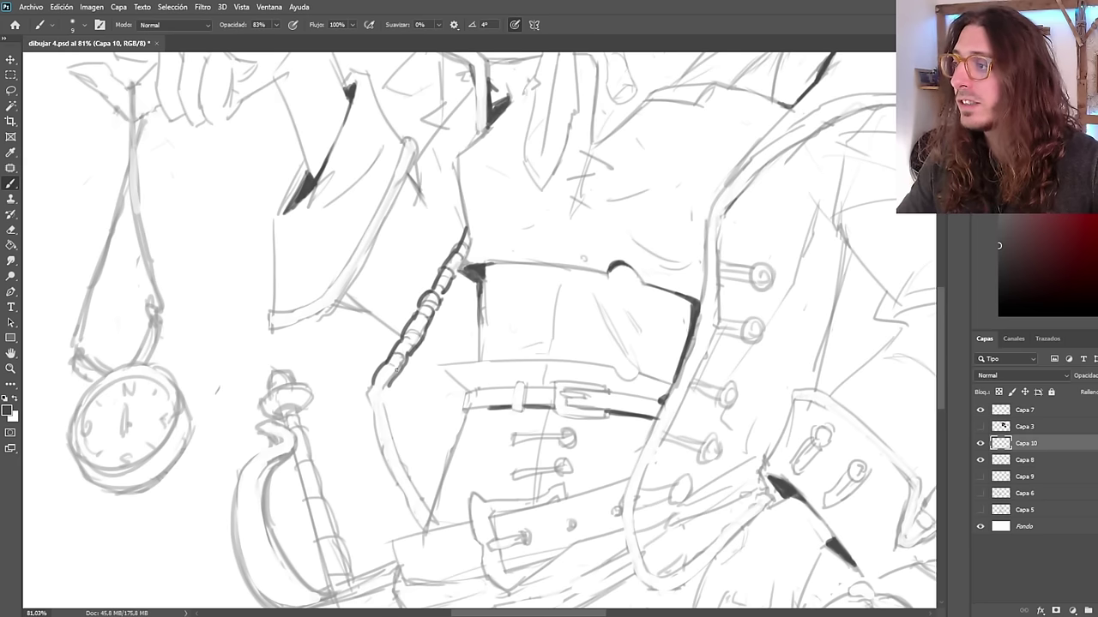
{"action": "scroll", "coordinate": [360, 324], "scroll_direction": "down", "scroll_amount": 3}
{"action": "scroll", "coordinate": [363, 318], "scroll_direction": "up", "scroll_amount": 4}
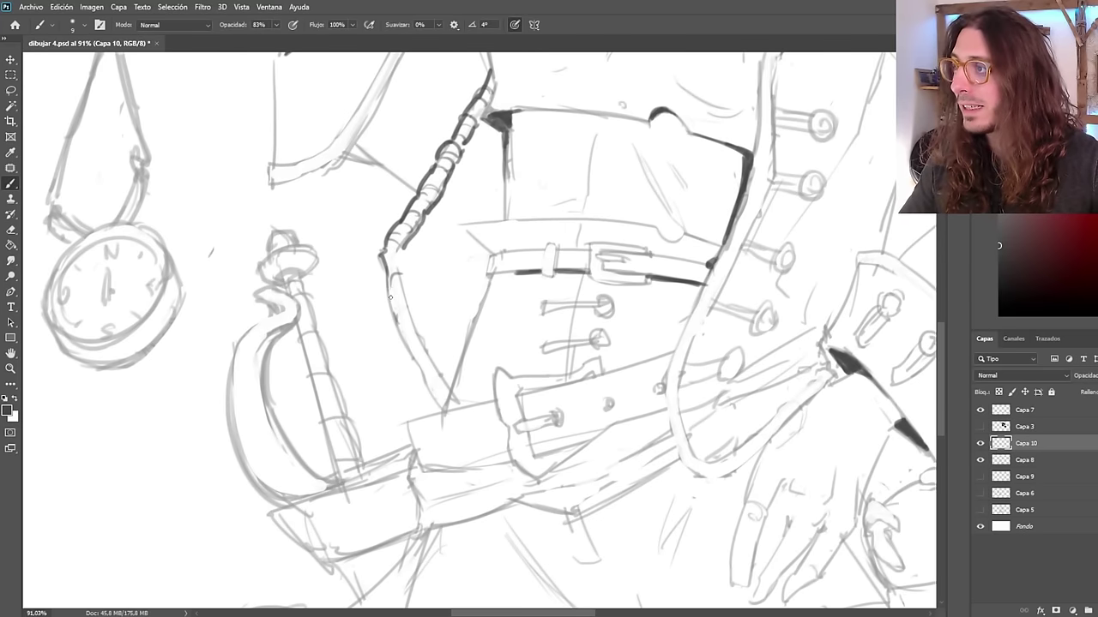
Extend the rope trim down both coat edges and darken the outlines of the waistband flap, belt end and hip.
{"action": "left_click_drag", "start_coordinate": [488, 253], "coordinate": [486, 279]}
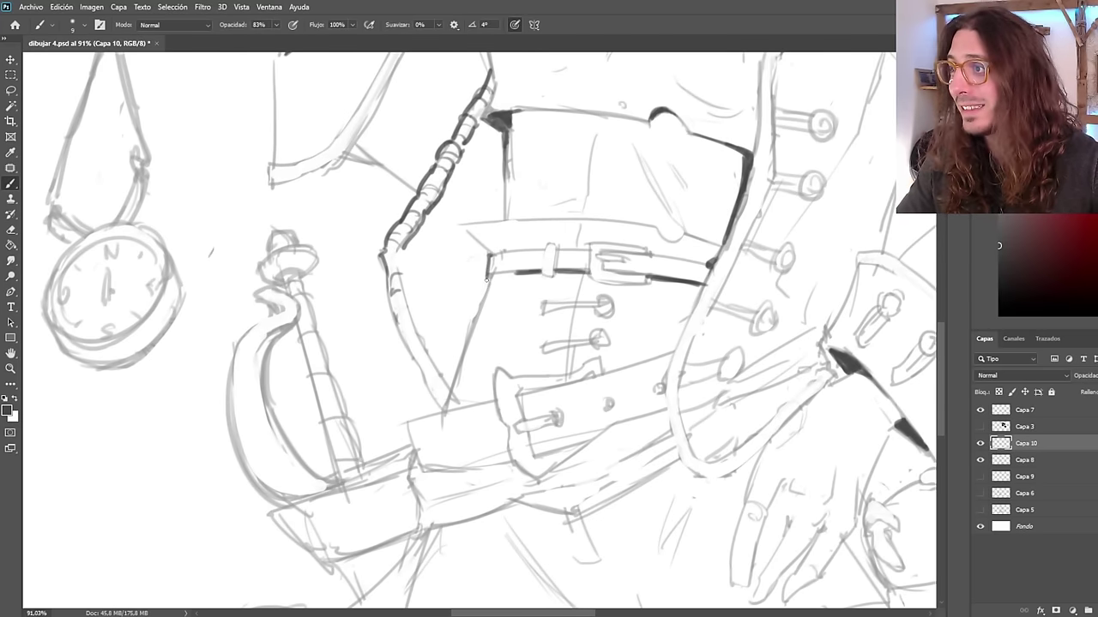
{"action": "scroll", "coordinate": [489, 275], "scroll_direction": "down", "scroll_amount": 4}
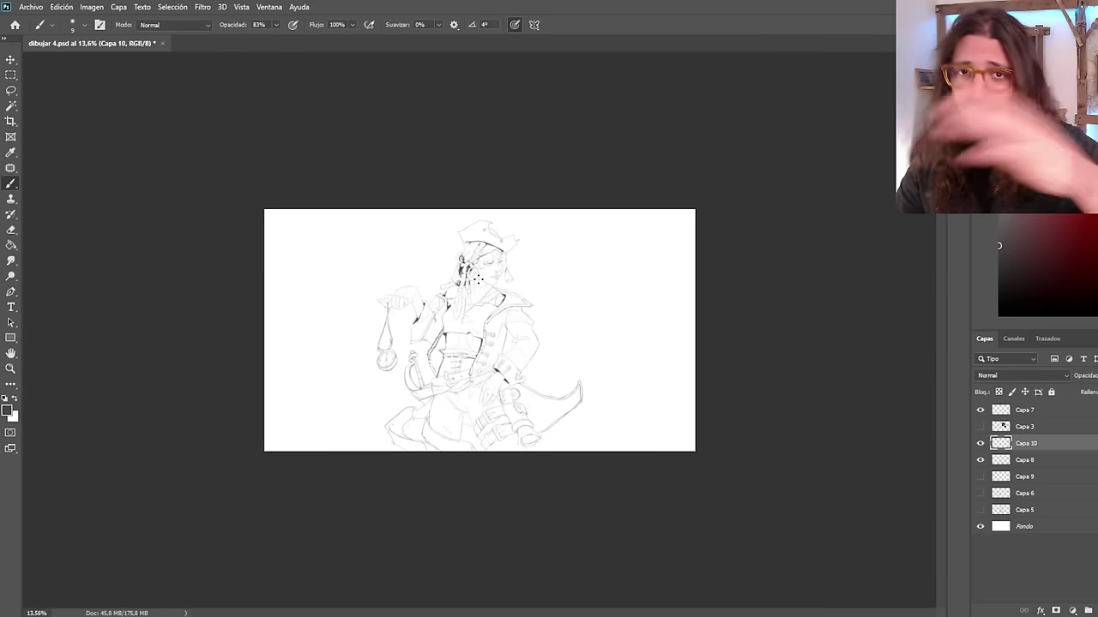
{"action": "scroll", "coordinate": [478, 279], "scroll_direction": "down", "scroll_amount": 1}
{"action": "scroll", "coordinate": [478, 278], "scroll_direction": "up", "scroll_amount": 5}
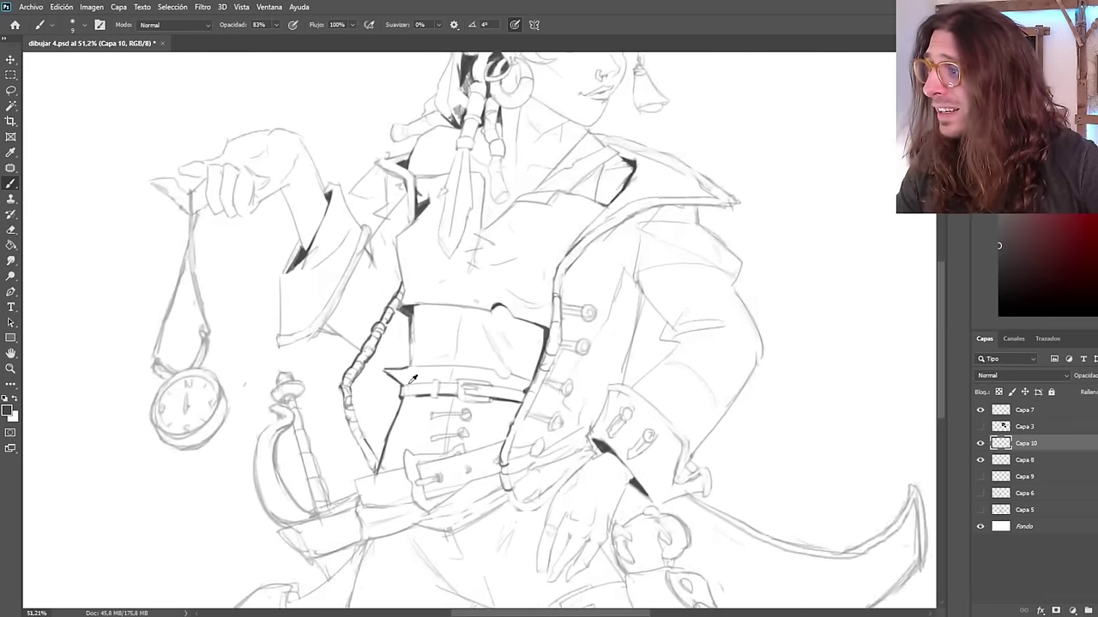
{"action": "scroll", "coordinate": [413, 379], "scroll_direction": "up", "scroll_amount": 2}
{"action": "scroll", "coordinate": [413, 373], "scroll_direction": "down", "scroll_amount": 2}
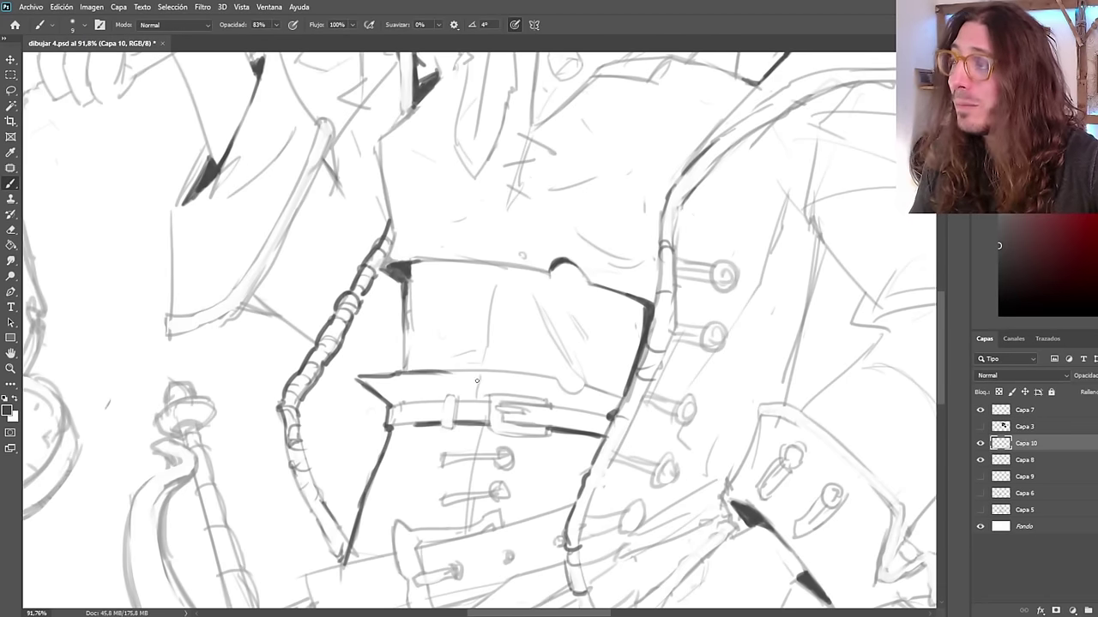
{"action": "scroll", "coordinate": [476, 438], "scroll_direction": "down", "scroll_amount": 3}
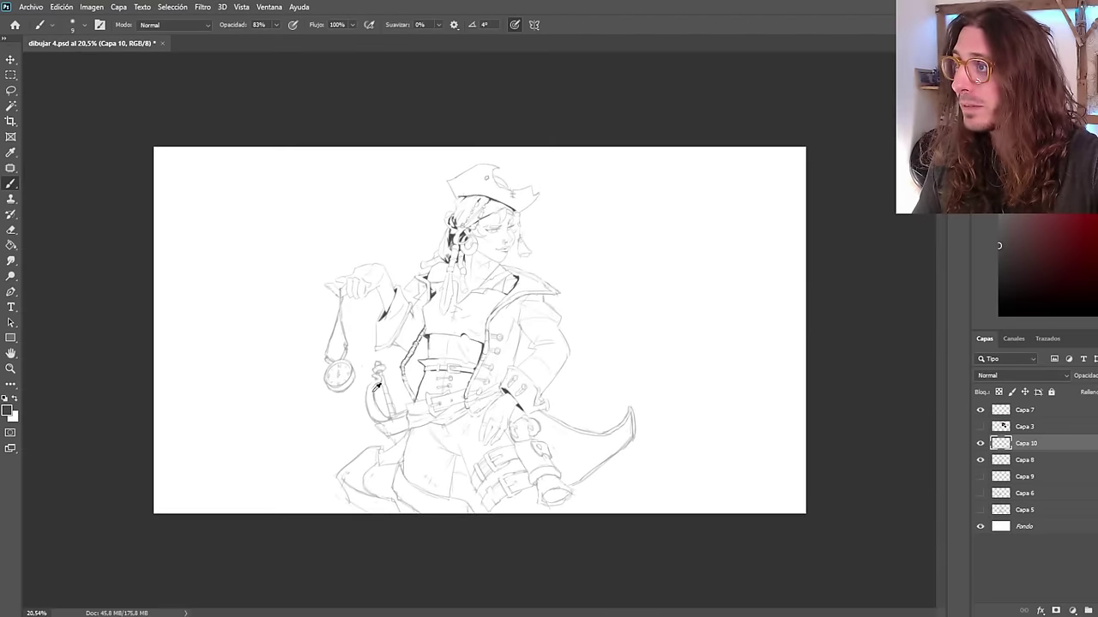
Strengthen the jawline from the hoop earring to the chin with a darker line.
{"action": "scroll", "coordinate": [504, 327], "scroll_direction": "up", "scroll_amount": 3}
{"action": "scroll", "coordinate": [491, 249], "scroll_direction": "down", "scroll_amount": 1}
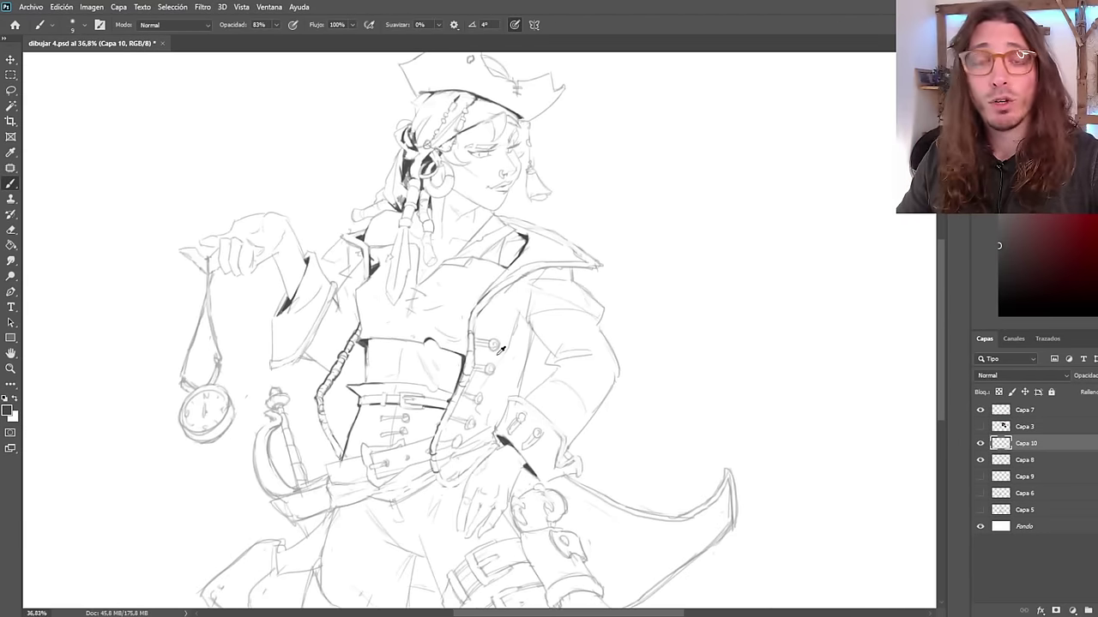
{"action": "scroll", "coordinate": [491, 240], "scroll_direction": "up", "scroll_amount": 3}
{"action": "scroll", "coordinate": [489, 214], "scroll_direction": "down", "scroll_amount": 1}
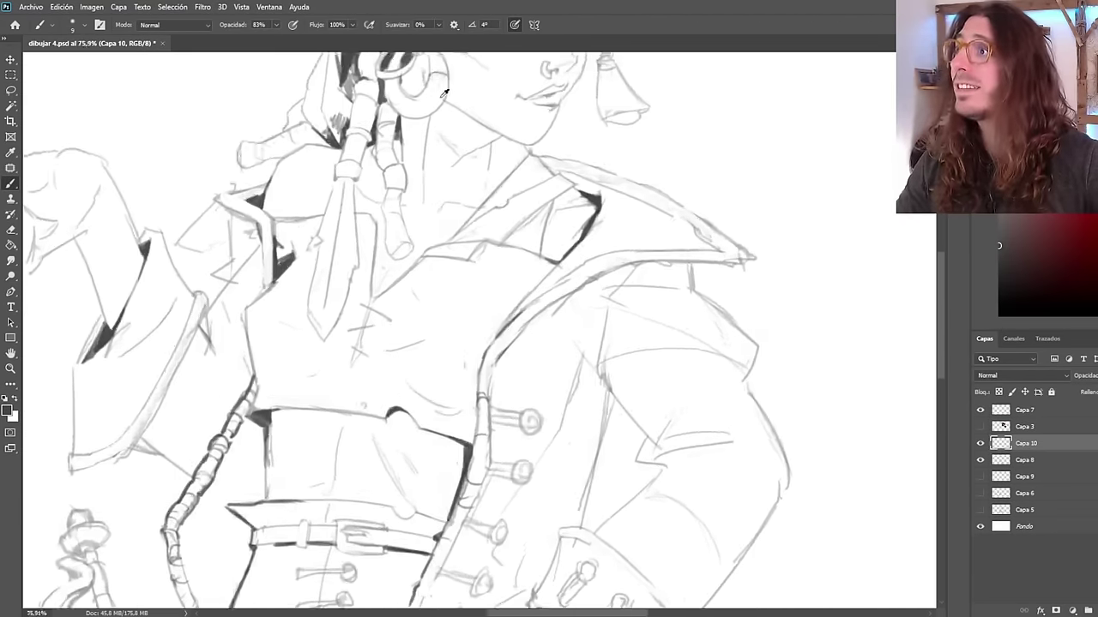
{"action": "scroll", "coordinate": [453, 242], "scroll_direction": "up", "scroll_amount": 3}
{"action": "scroll", "coordinate": [420, 174], "scroll_direction": "down", "scroll_amount": 2}
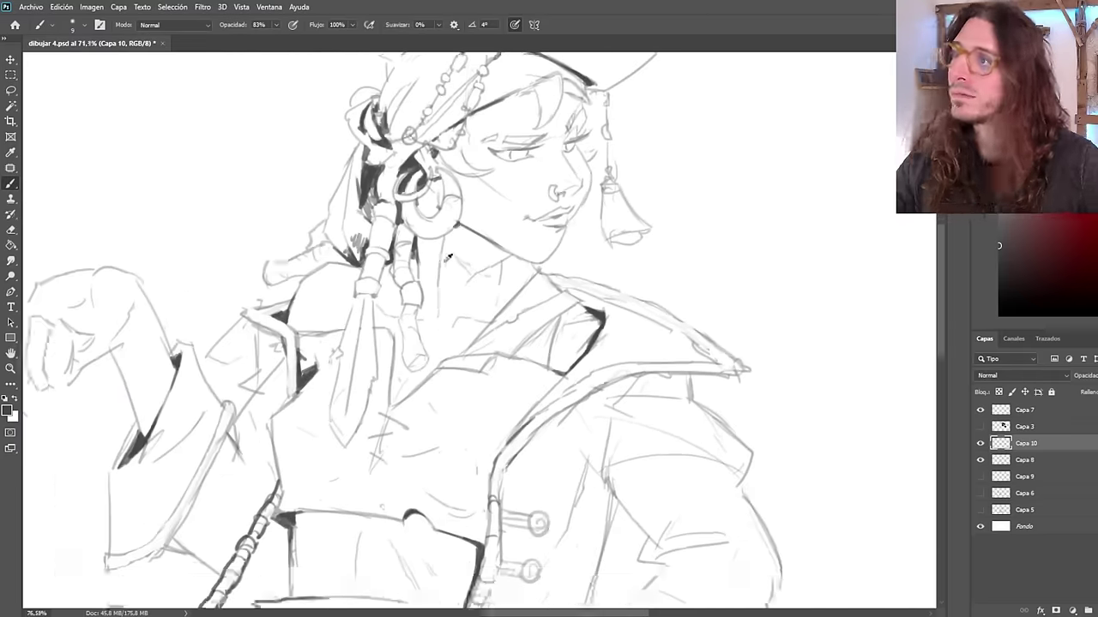
Darken the underside of the wide lapel and the main folds of the bent arm's sleeve near the armpit.
{"action": "scroll", "coordinate": [433, 231], "scroll_direction": "down", "scroll_amount": 1}
{"action": "scroll", "coordinate": [446, 293], "scroll_direction": "up", "scroll_amount": 3}
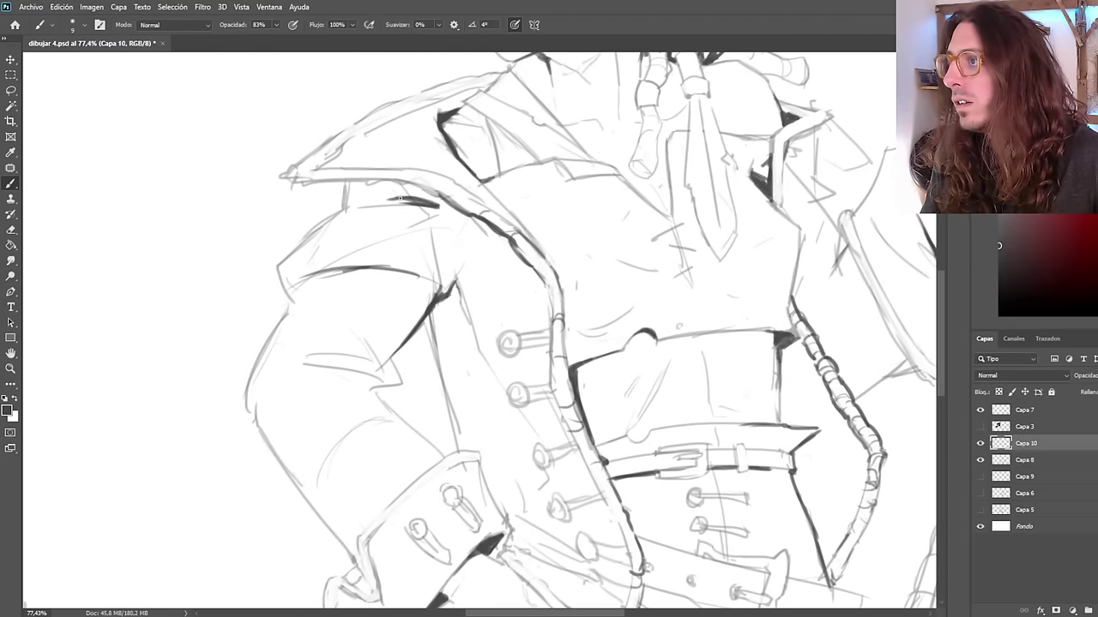
{"action": "scroll", "coordinate": [442, 206], "scroll_direction": "up", "scroll_amount": 1}
{"action": "scroll", "coordinate": [463, 231], "scroll_direction": "down", "scroll_amount": 2}
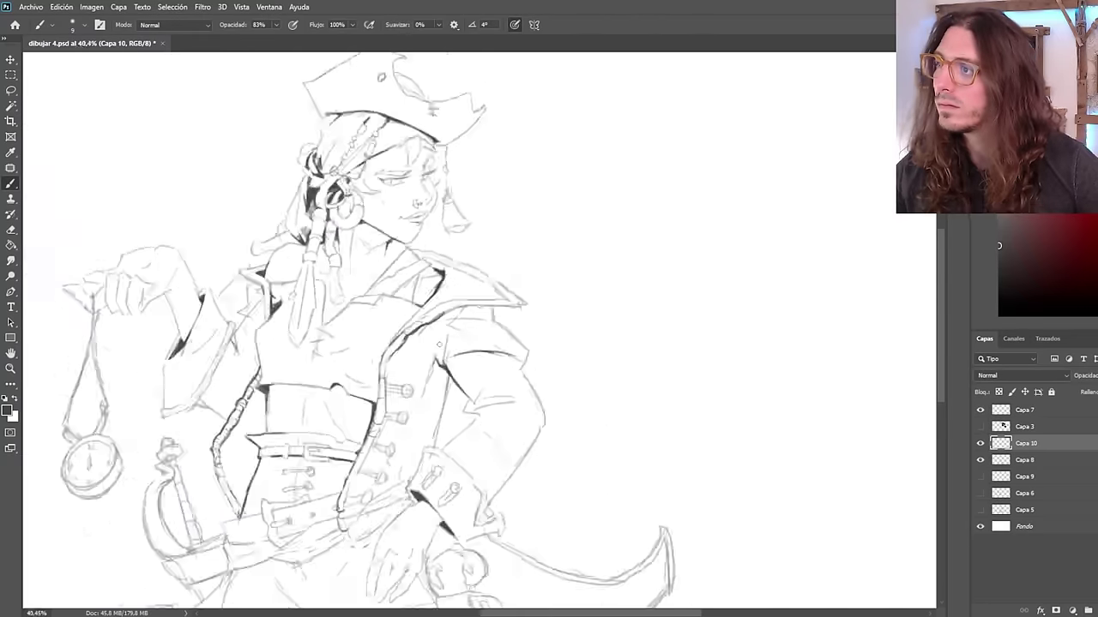
Draw curved bands along the wide collar and lapel edging up to its pointed tip, continuing the rope trim.
{"action": "scroll", "coordinate": [508, 270], "scroll_direction": "up", "scroll_amount": 3}
{"action": "scroll", "coordinate": [368, 238], "scroll_direction": "down", "scroll_amount": 2}
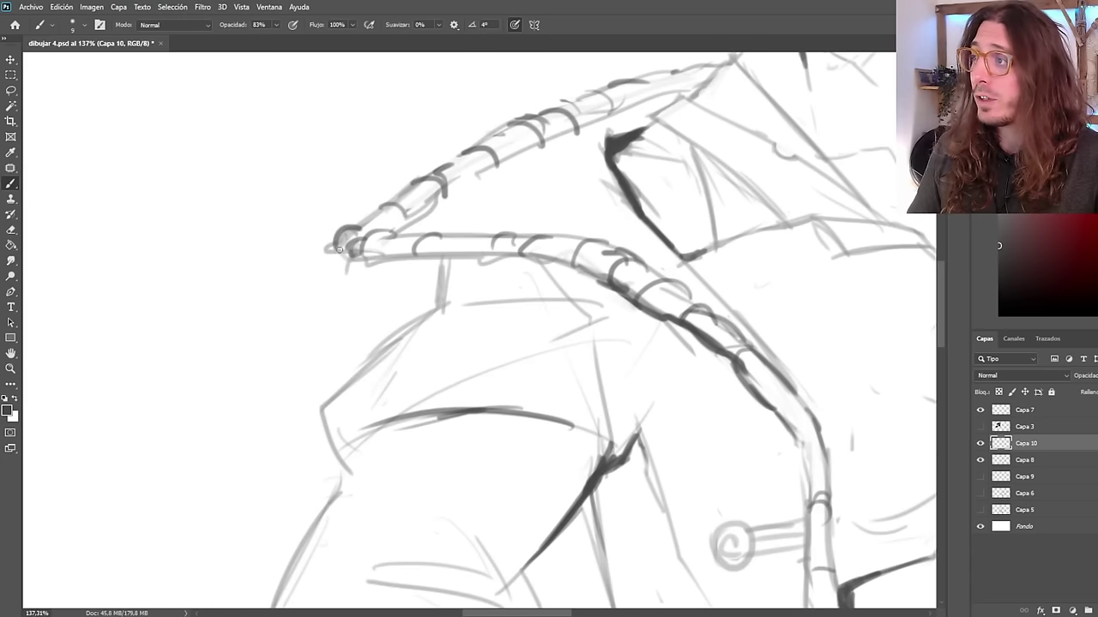
{"action": "mouse_move", "coordinate": [357, 230]}
{"action": "left_mouse_down"}
{"action": "mouse_move", "coordinate": [337, 252]}
{"action": "mouse_move", "coordinate": [382, 215]}
{"action": "left_mouse_up"}
{"action": "key", "text": "ctrl+z"}
{"action": "scroll", "coordinate": [526, 135], "scroll_direction": "down", "scroll_amount": 9}
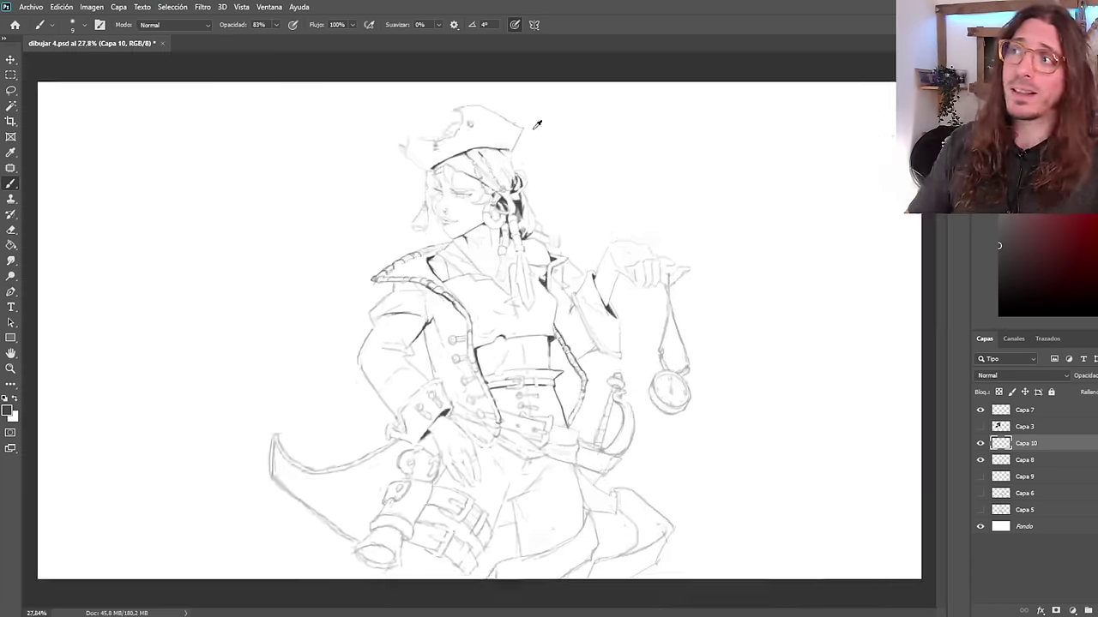
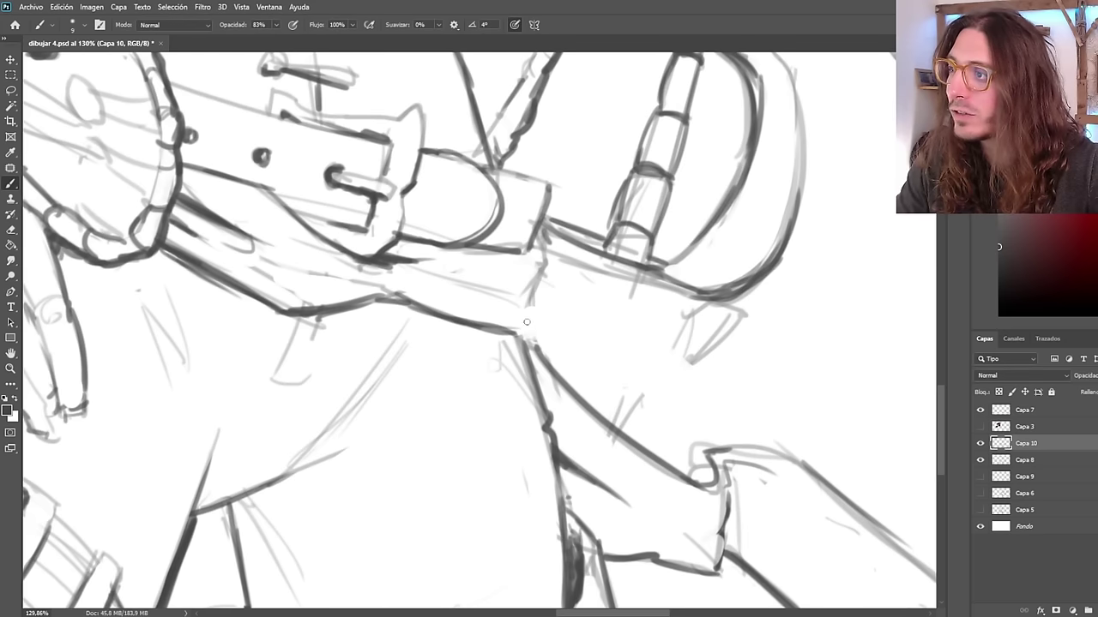
Redraw the sash's folded end at the sword-side hip with a firm dark outline.
{"action": "mouse_move", "coordinate": [504, 331]}
{"action": "left_mouse_down"}
{"action": "mouse_move", "coordinate": [544, 314]}
{"action": "mouse_move", "coordinate": [534, 284]}
{"action": "mouse_move", "coordinate": [530, 302]}
{"action": "mouse_move", "coordinate": [501, 295]}
{"action": "left_mouse_up"}
{"action": "key", "text": "ctrl+z"}
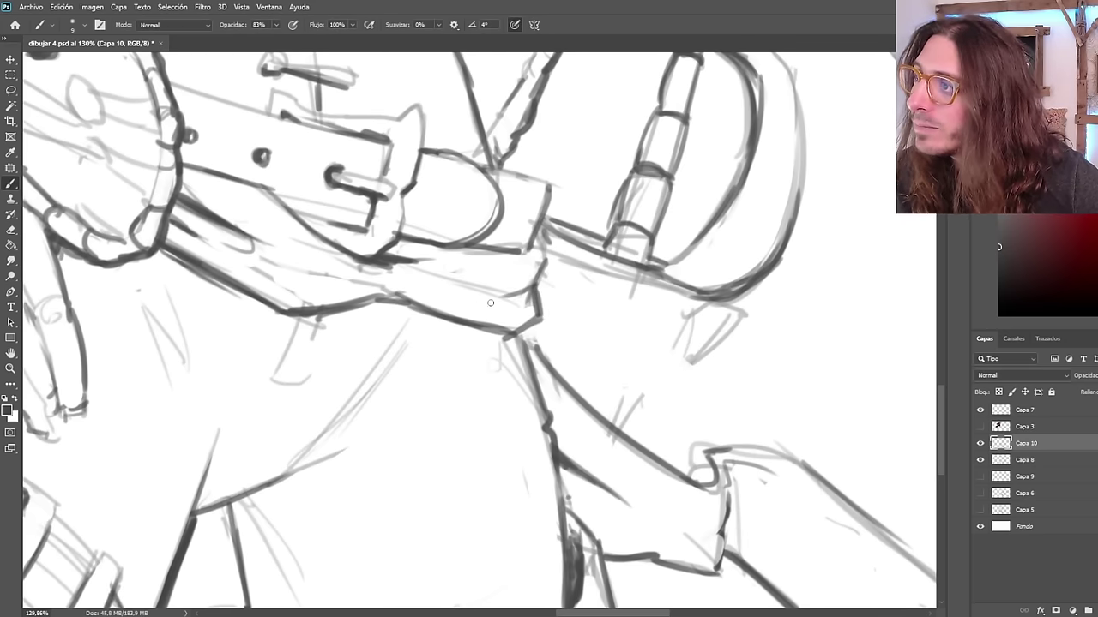
{"action": "scroll", "coordinate": [330, 501], "scroll_direction": "down", "scroll_amount": 5}
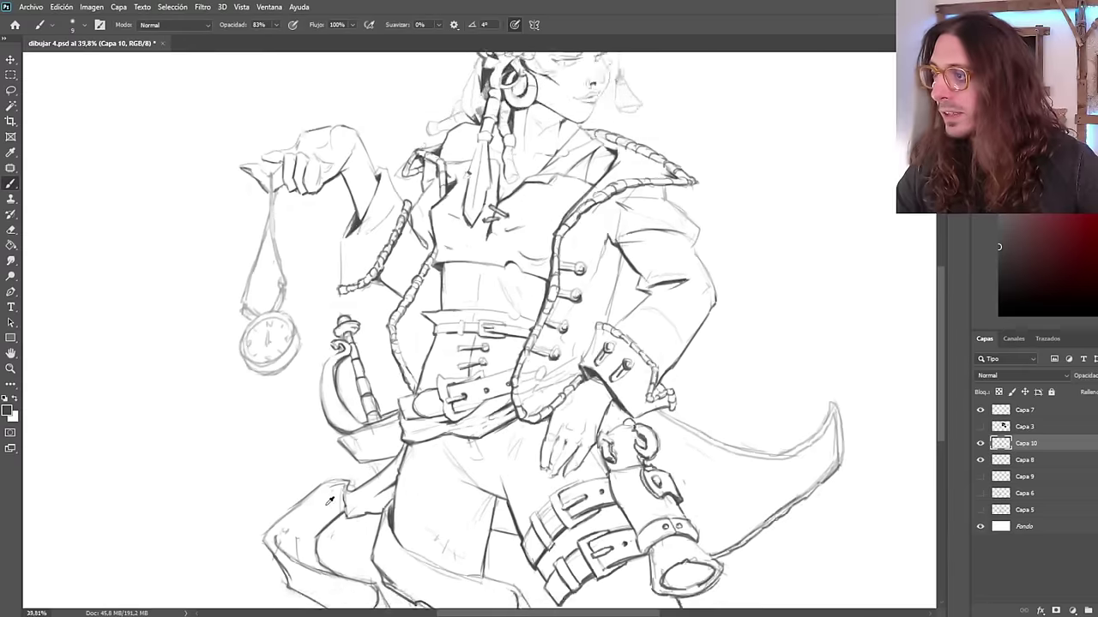
Outline the scabbard's mouth and lower edge beneath the sword guard with dark lines.
{"action": "left_click_drag", "start_coordinate": [329, 500], "coordinate": [400, 424]}
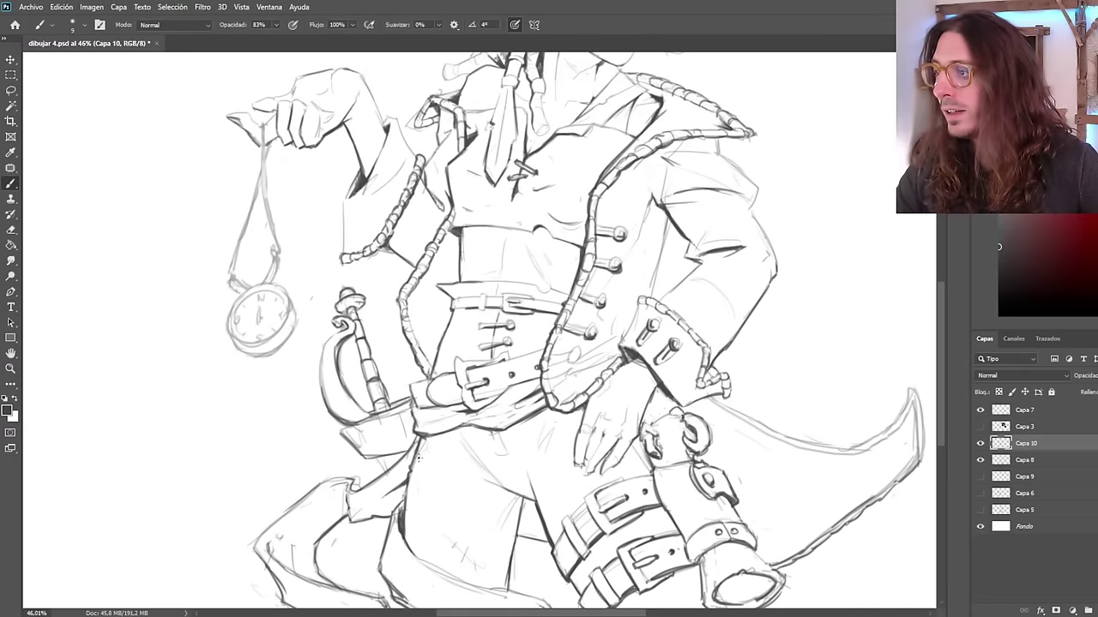
{"action": "scroll", "coordinate": [274, 419], "scroll_direction": "down", "scroll_amount": 2}
{"action": "scroll", "coordinate": [330, 420], "scroll_direction": "up", "scroll_amount": 5}
{"action": "left_click_drag", "start_coordinate": [441, 389], "coordinate": [376, 414]}
{"action": "key", "text": "ctrl+z"}
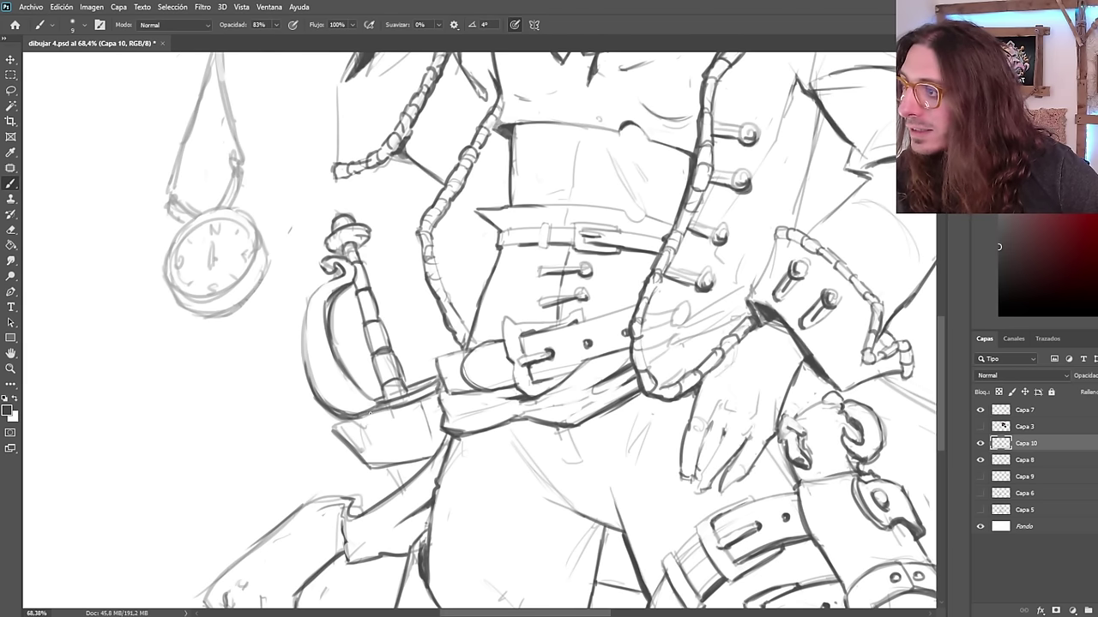
{"action": "scroll", "coordinate": [405, 423], "scroll_direction": "down", "scroll_amount": 5}
{"action": "scroll", "coordinate": [400, 439], "scroll_direction": "up", "scroll_amount": 5}
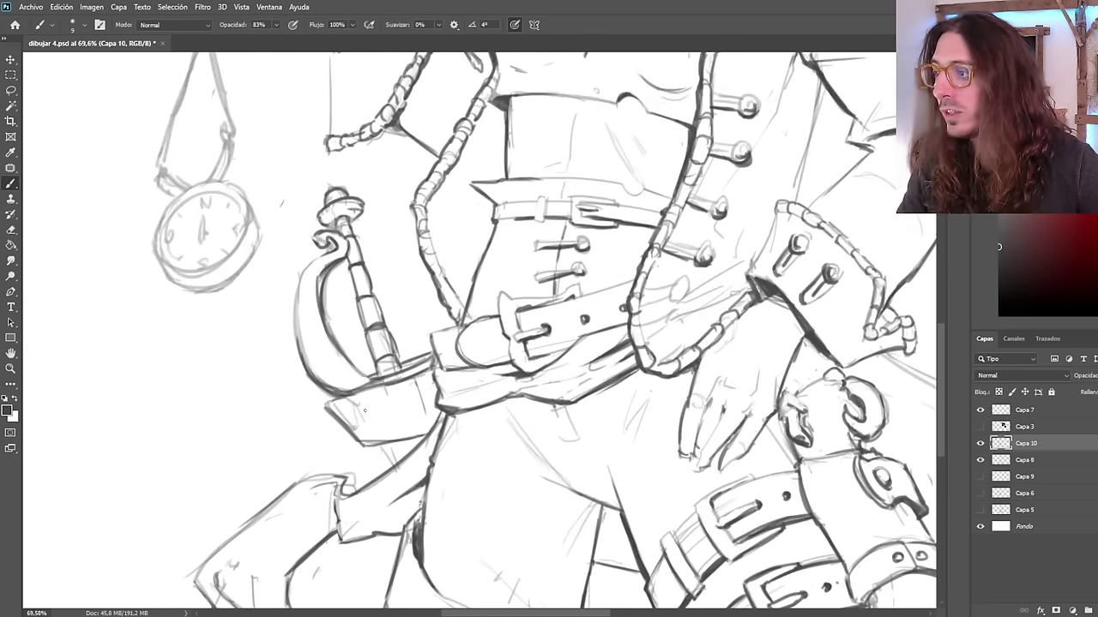
Add stitch marks to the scabbard and darken the outlines of the hanging pocket watch and its cord.
{"action": "left_click_drag", "start_coordinate": [381, 394], "coordinate": [387, 425]}
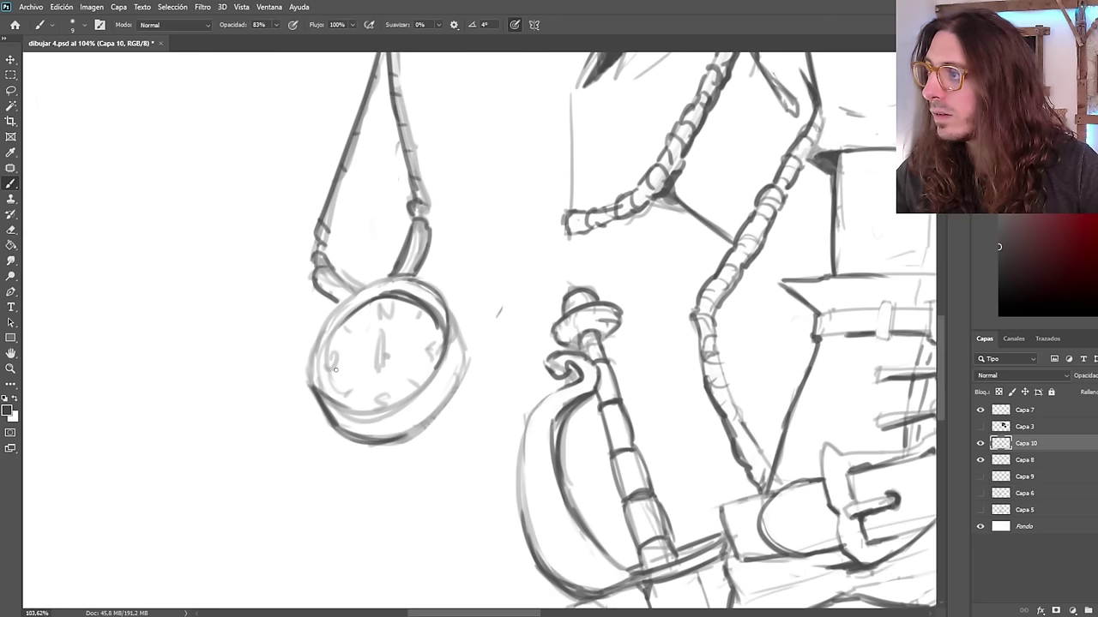
{"action": "scroll", "coordinate": [334, 371], "scroll_direction": "down", "scroll_amount": 8}
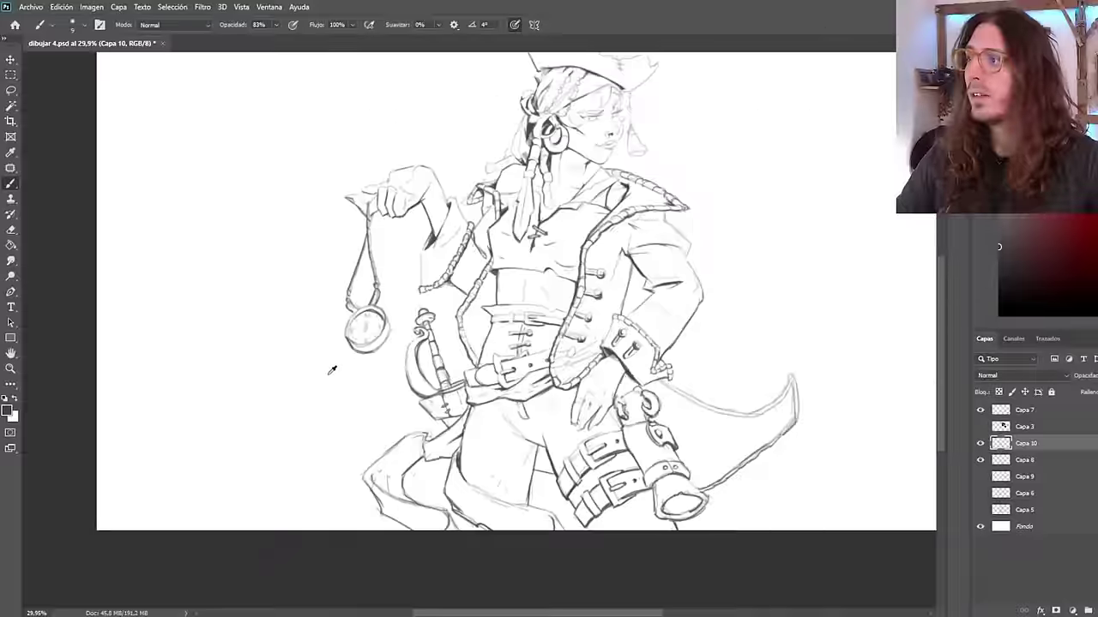
{"action": "scroll", "coordinate": [331, 369], "scroll_direction": "up", "scroll_amount": 2}
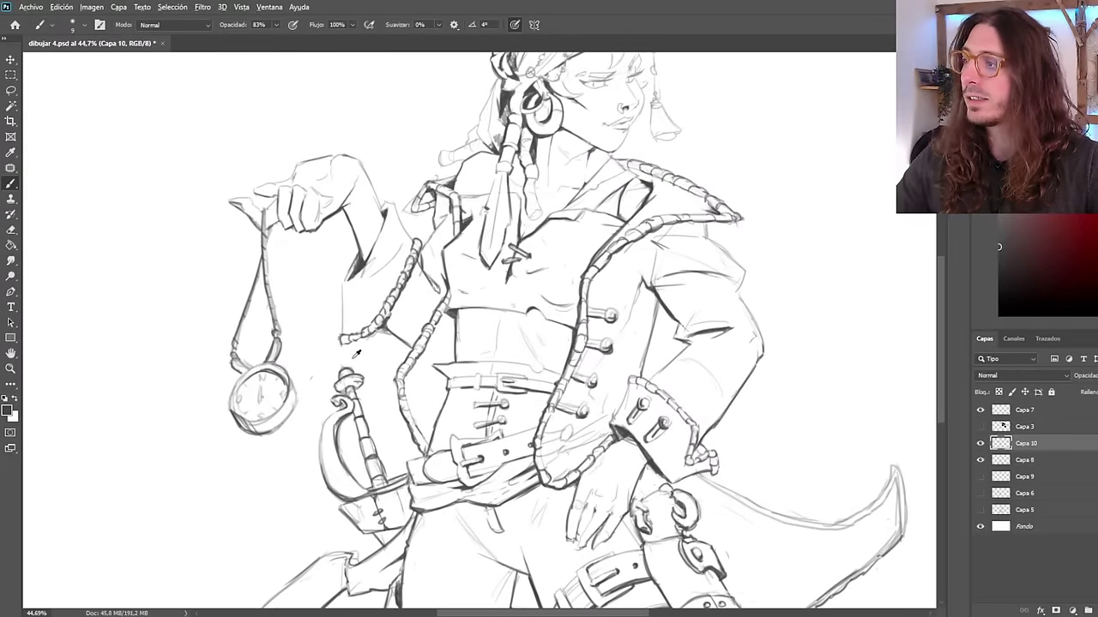
{"action": "scroll", "coordinate": [265, 275], "scroll_direction": "down", "scroll_amount": 3}
{"action": "left_click_drag", "start_coordinate": [419, 169], "coordinate": [355, 228]}
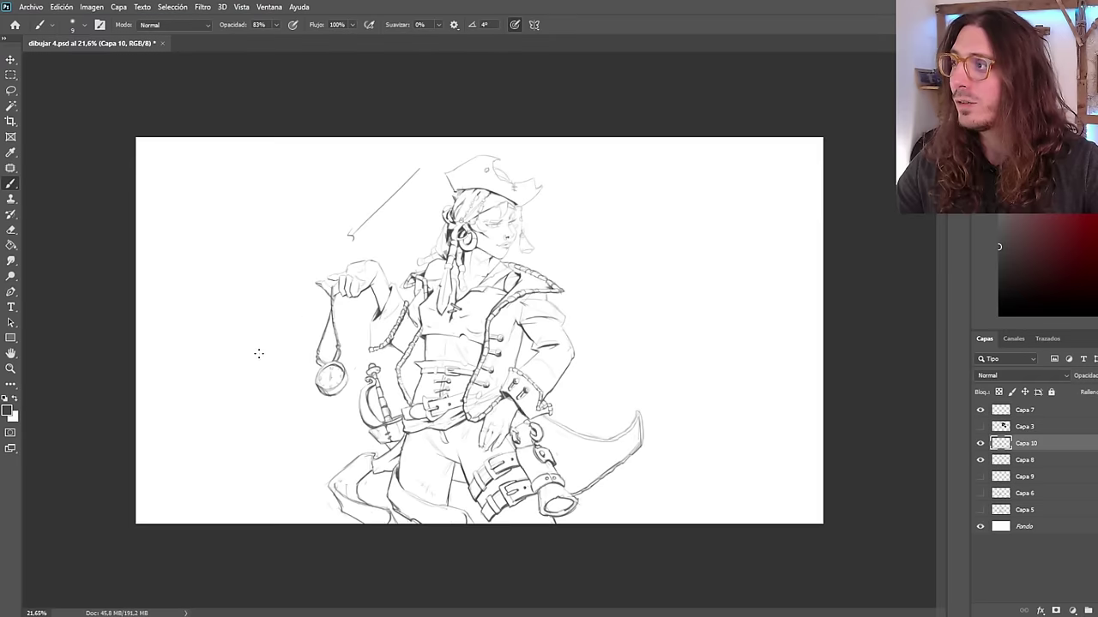
{"action": "scroll", "coordinate": [258, 353], "scroll_direction": "up", "scroll_amount": 3}
{"action": "left_click_drag", "start_coordinate": [235, 350], "coordinate": [234, 411]}
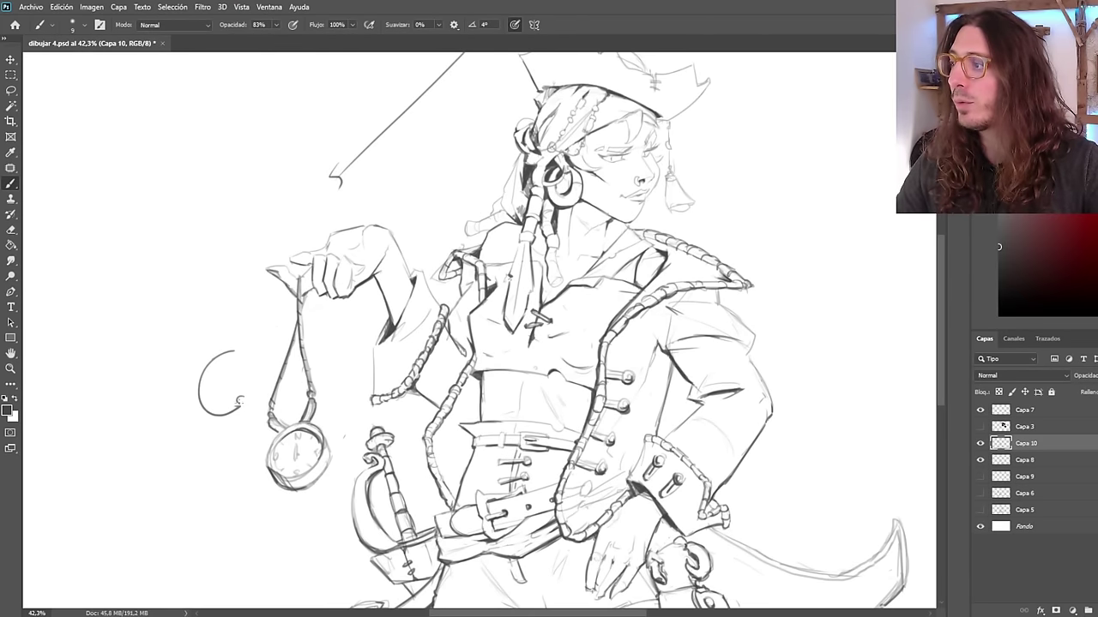
{"action": "key", "text": "ctrl+z"}
{"action": "scroll", "coordinate": [268, 269], "scroll_direction": "down", "scroll_amount": 4}
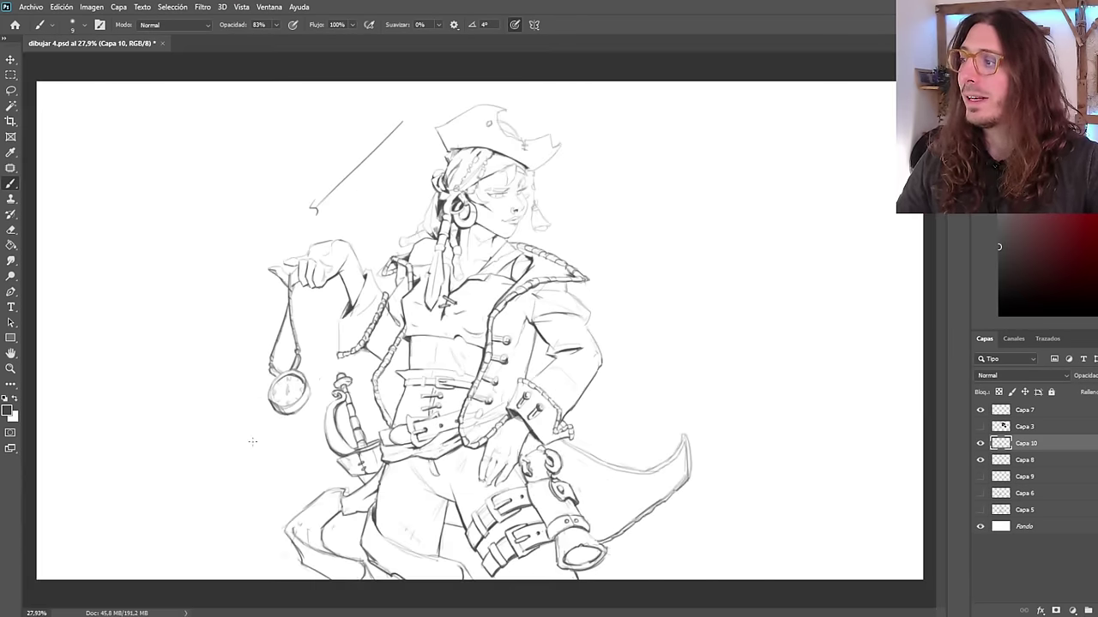
{"action": "key", "text": "ctrl+z"}
Draw a dark needle on the dial of the hanging pocket watch.
{"action": "scroll", "coordinate": [291, 383], "scroll_direction": "up", "scroll_amount": 1}
{"action": "scroll", "coordinate": [292, 382], "scroll_direction": "up", "scroll_amount": 1}
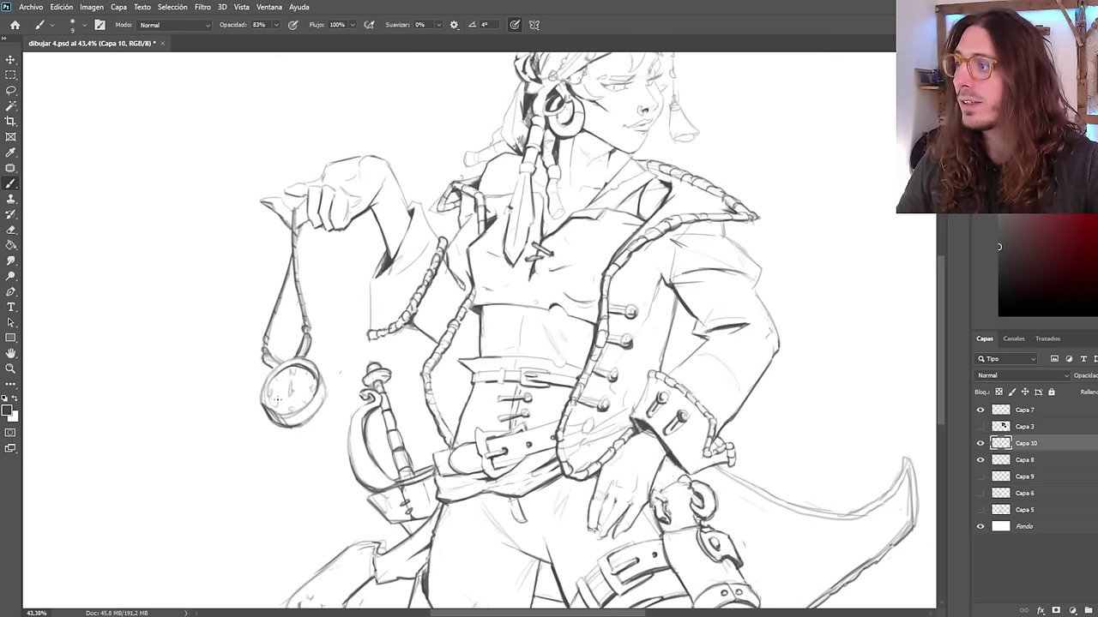
{"action": "scroll", "coordinate": [279, 468], "scroll_direction": "up", "scroll_amount": 4}
{"action": "left_click_drag", "start_coordinate": [305, 321], "coordinate": [307, 354]}
{"action": "scroll", "coordinate": [317, 367], "scroll_direction": "down", "scroll_amount": 7}
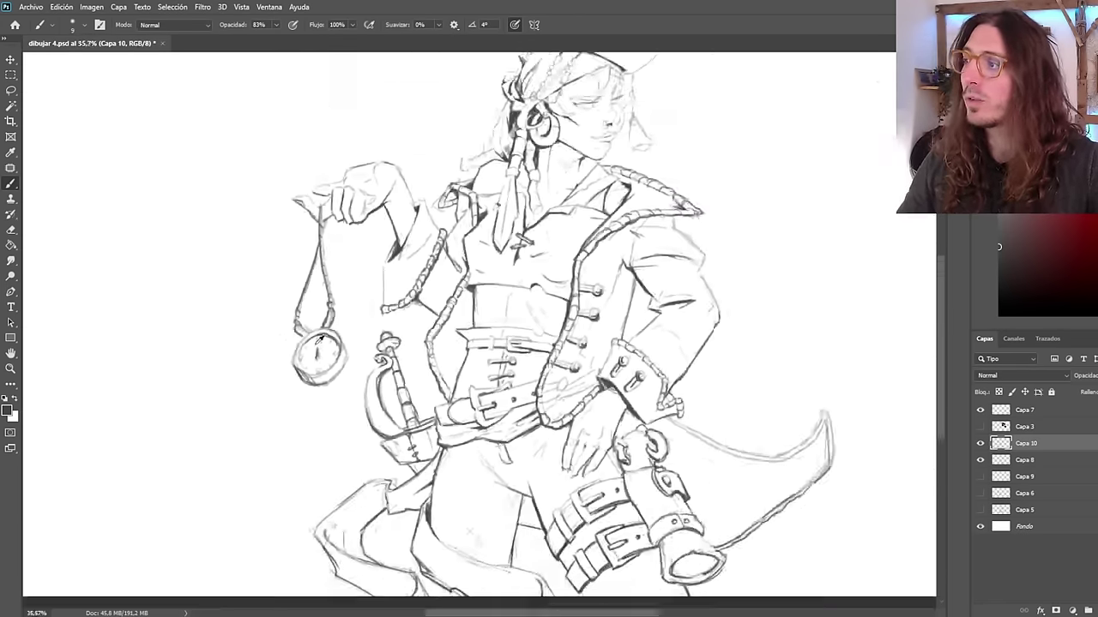
Flip the canvas horizontally and check the whole figure's balance in mirror view.
{"action": "key", "text": "ctrl+shift+h"}
{"action": "scroll", "coordinate": [486, 321], "scroll_direction": "up", "scroll_amount": 5}
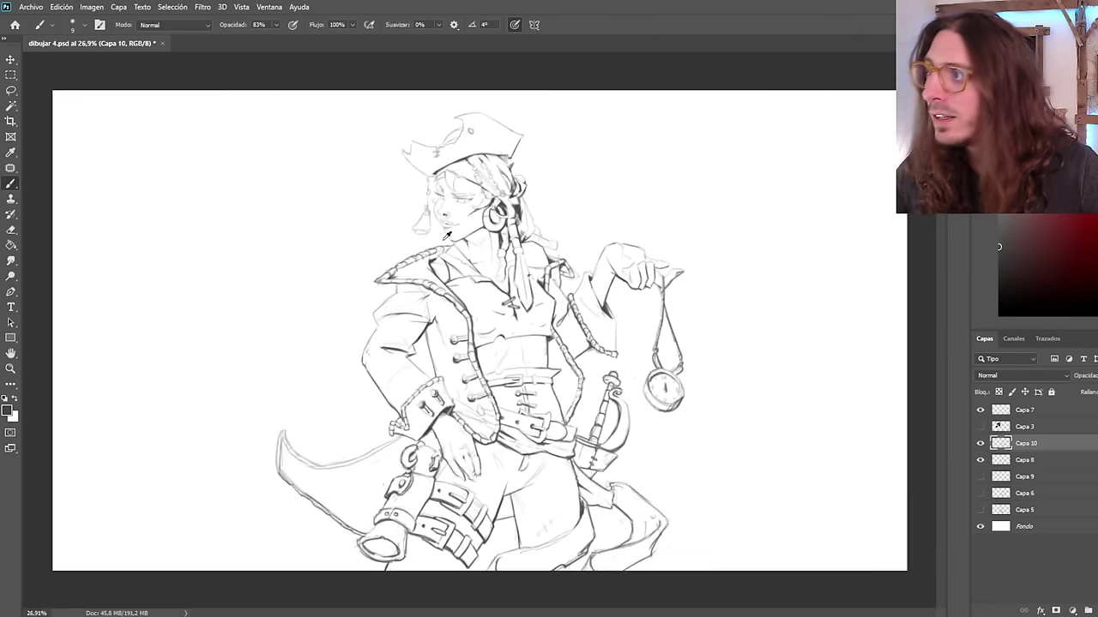
{"action": "scroll", "coordinate": [492, 176], "scroll_direction": "down", "scroll_amount": 3}
{"action": "scroll", "coordinate": [492, 176], "scroll_direction": "down", "scroll_amount": 1}
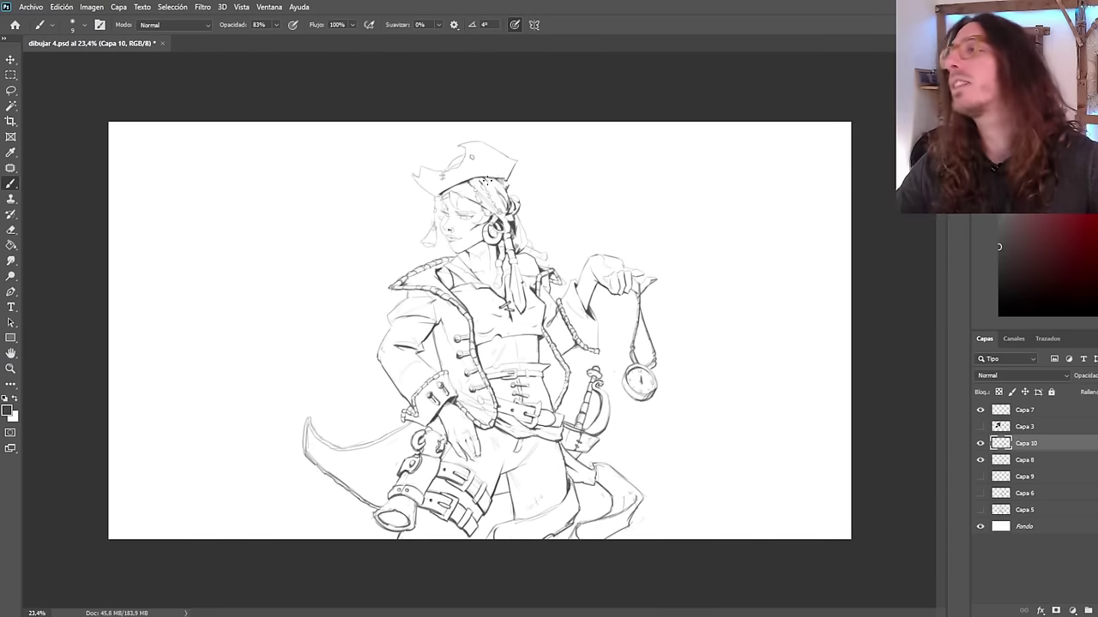
Redraw the face-side edge of the hat's hanging tassel with a firm dark line.
{"action": "mouse_move", "coordinate": [383, 154]}
{"action": "left_mouse_down"}
{"action": "mouse_move", "coordinate": [391, 320]}
{"action": "mouse_move", "coordinate": [377, 304]}
{"action": "mouse_move", "coordinate": [394, 326]}
{"action": "mouse_move", "coordinate": [391, 401]}
{"action": "left_mouse_up"}
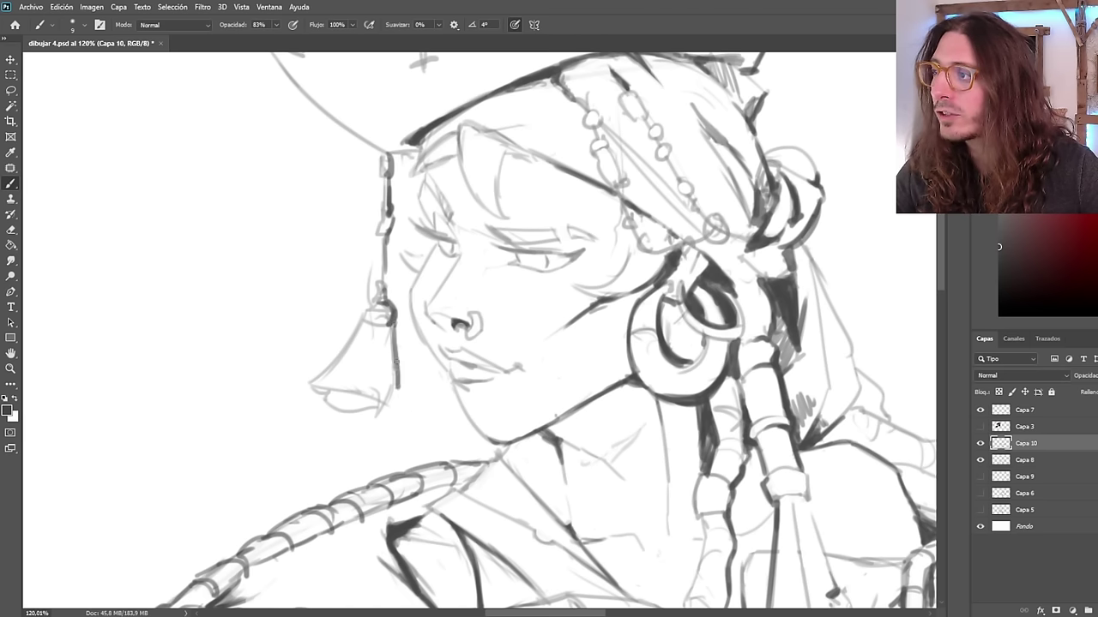
{"action": "key", "text": "ctrl+z"}
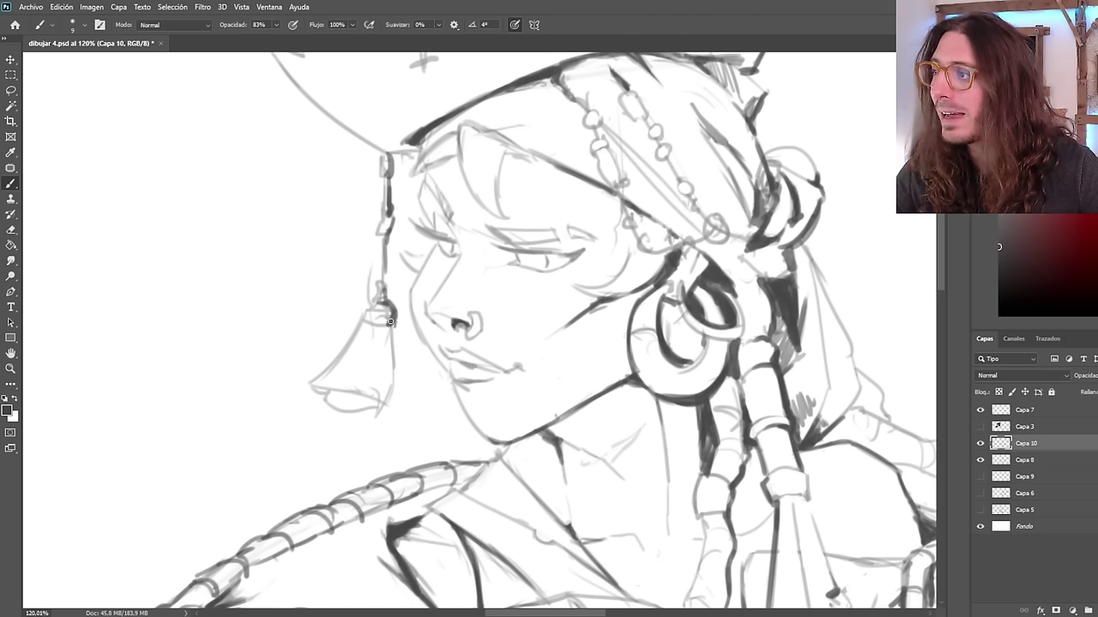
{"action": "left_click_drag", "start_coordinate": [393, 322], "coordinate": [381, 412]}
{"action": "scroll", "coordinate": [384, 261], "scroll_direction": "down", "scroll_amount": 7}
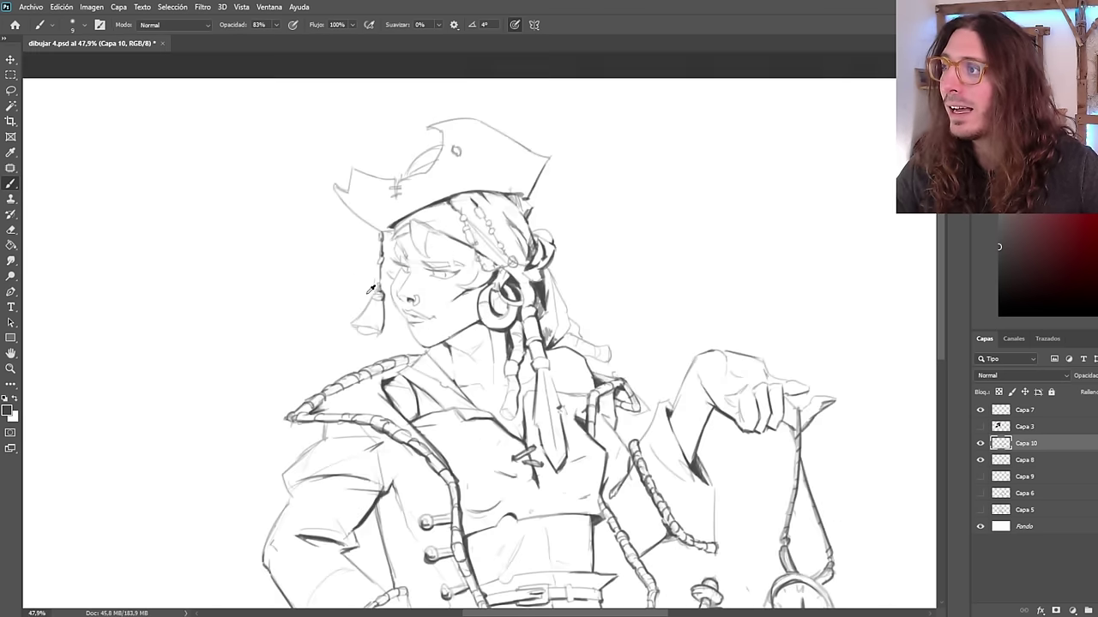
Examine the face, headscarf and upper body close up and from afar, in both mirrored and original orientation.
{"action": "scroll", "coordinate": [402, 278], "scroll_direction": "up", "scroll_amount": 2}
{"action": "scroll", "coordinate": [408, 281], "scroll_direction": "up", "scroll_amount": 2}
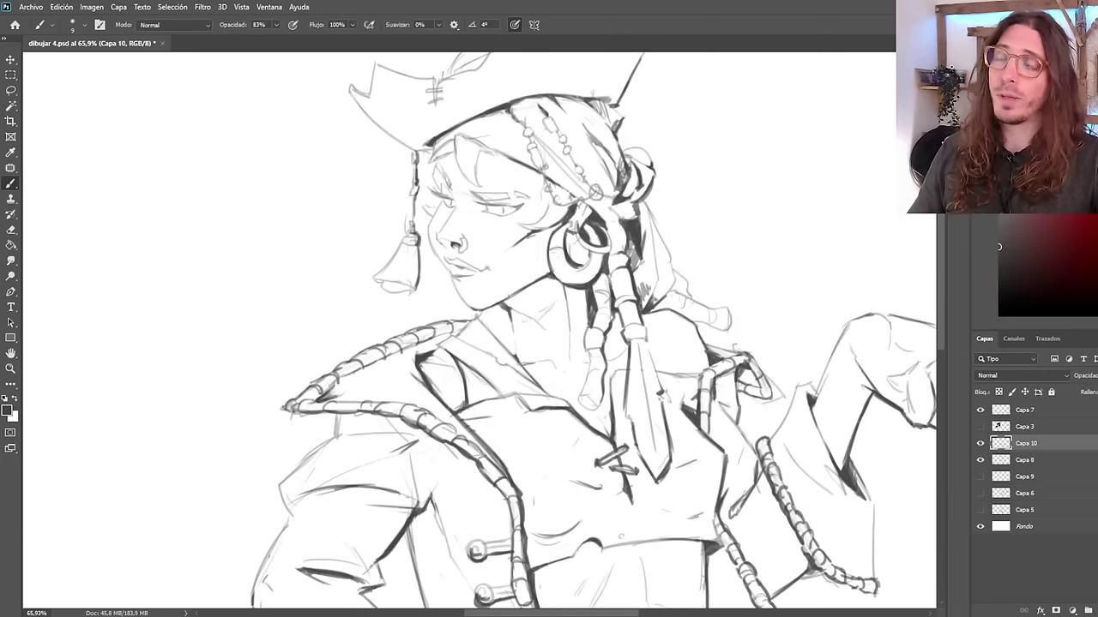
{"action": "scroll", "coordinate": [420, 370], "scroll_direction": "down", "scroll_amount": 3}
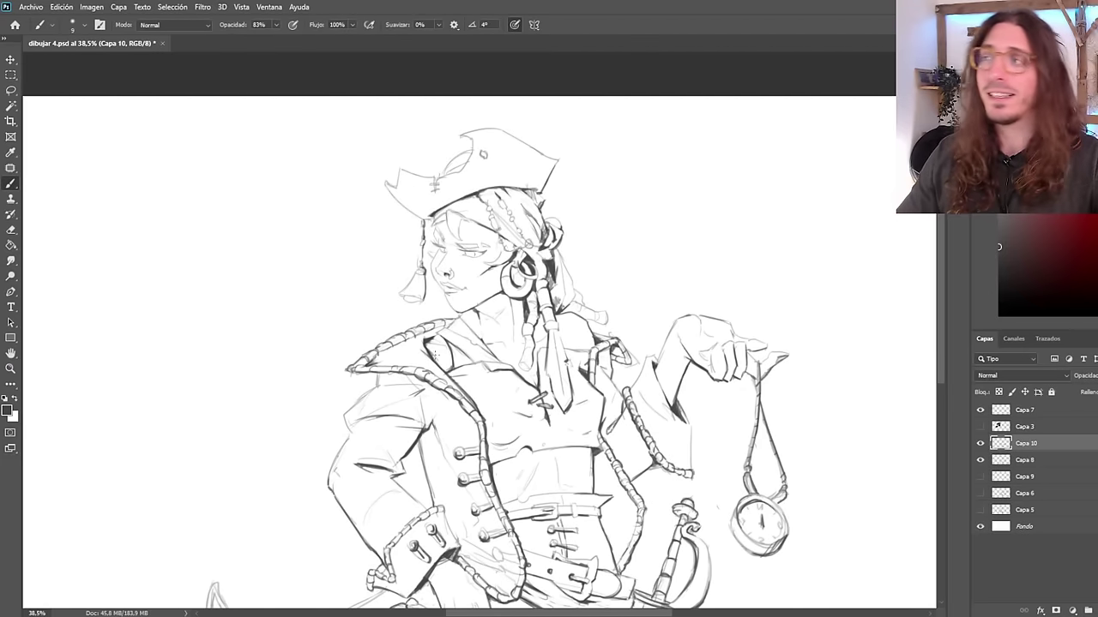
{"action": "scroll", "coordinate": [462, 296], "scroll_direction": "up", "scroll_amount": 5}
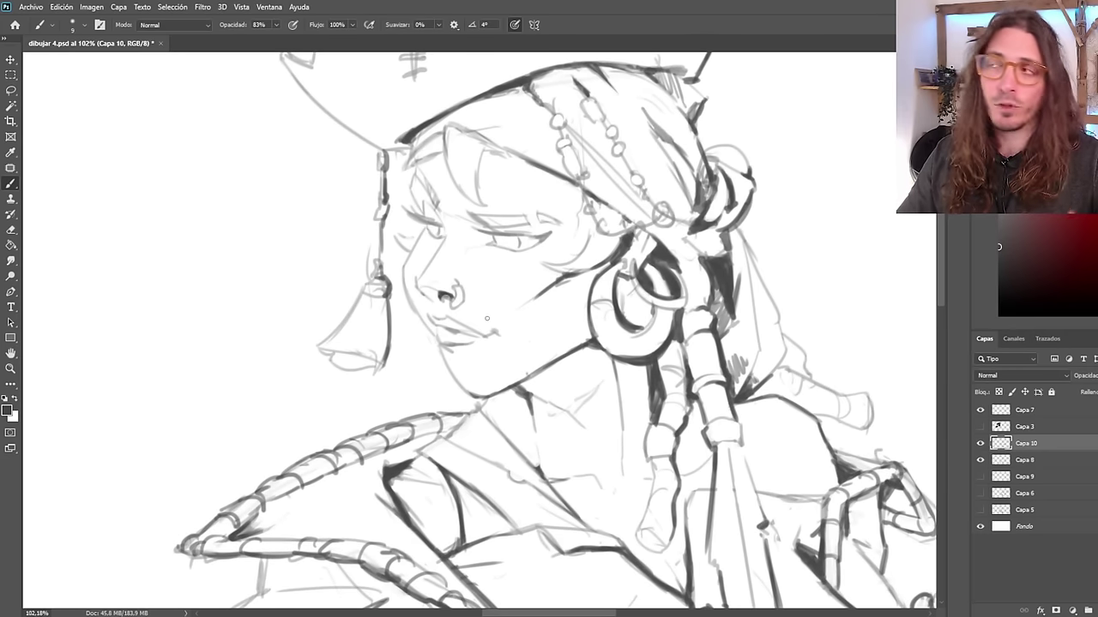
{"action": "scroll", "coordinate": [474, 290], "scroll_direction": "down", "scroll_amount": 2}
{"action": "scroll", "coordinate": [474, 291], "scroll_direction": "up", "scroll_amount": 6}
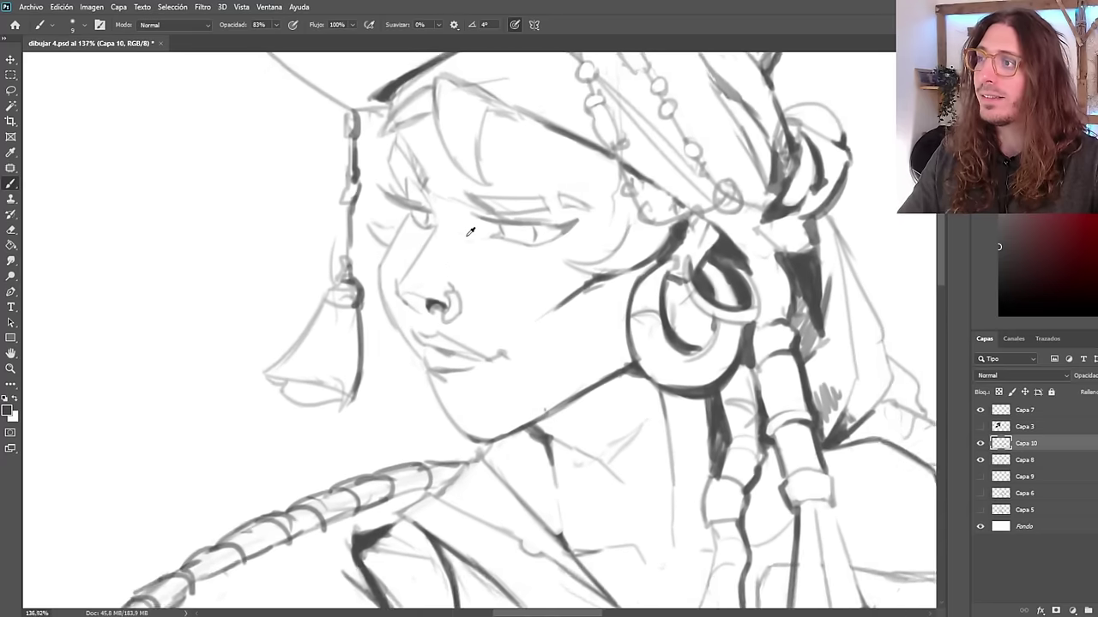
{"action": "scroll", "coordinate": [474, 292], "scroll_direction": "down", "scroll_amount": 3}
{"action": "scroll", "coordinate": [477, 289], "scroll_direction": "down", "scroll_amount": 1}
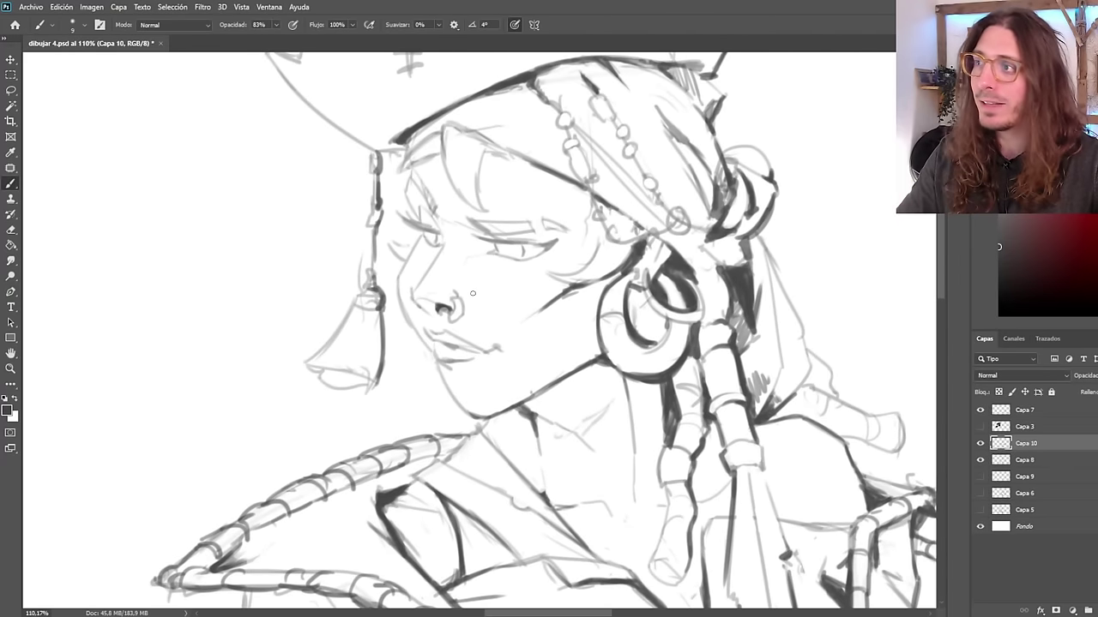
{"action": "scroll", "coordinate": [472, 293], "scroll_direction": "down", "scroll_amount": 5}
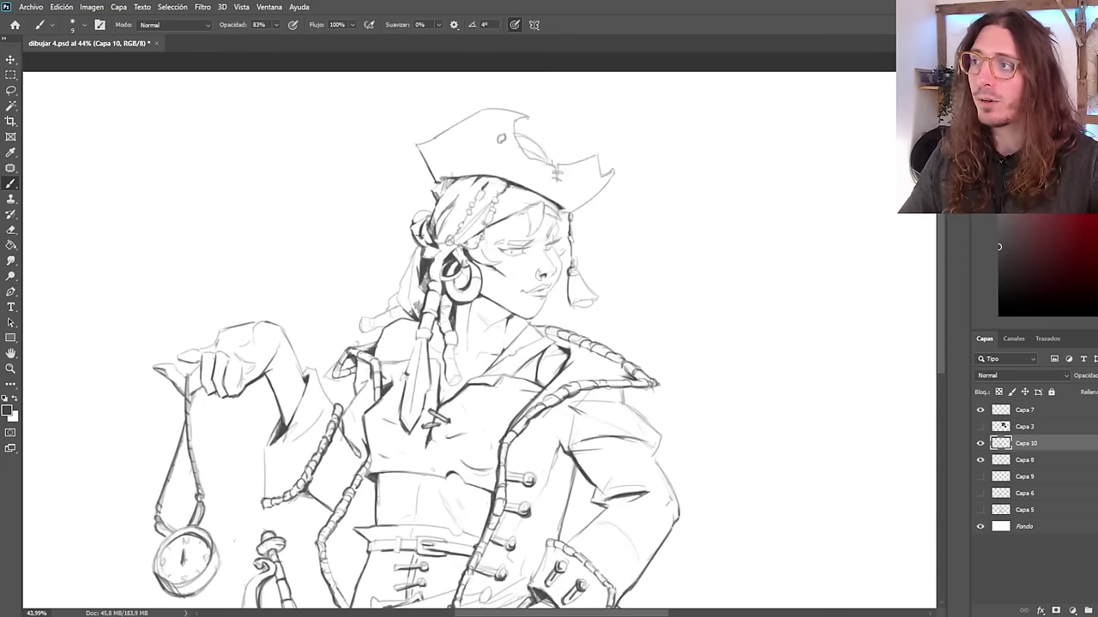
{"action": "scroll", "coordinate": [536, 206], "scroll_direction": "up", "scroll_amount": 2}
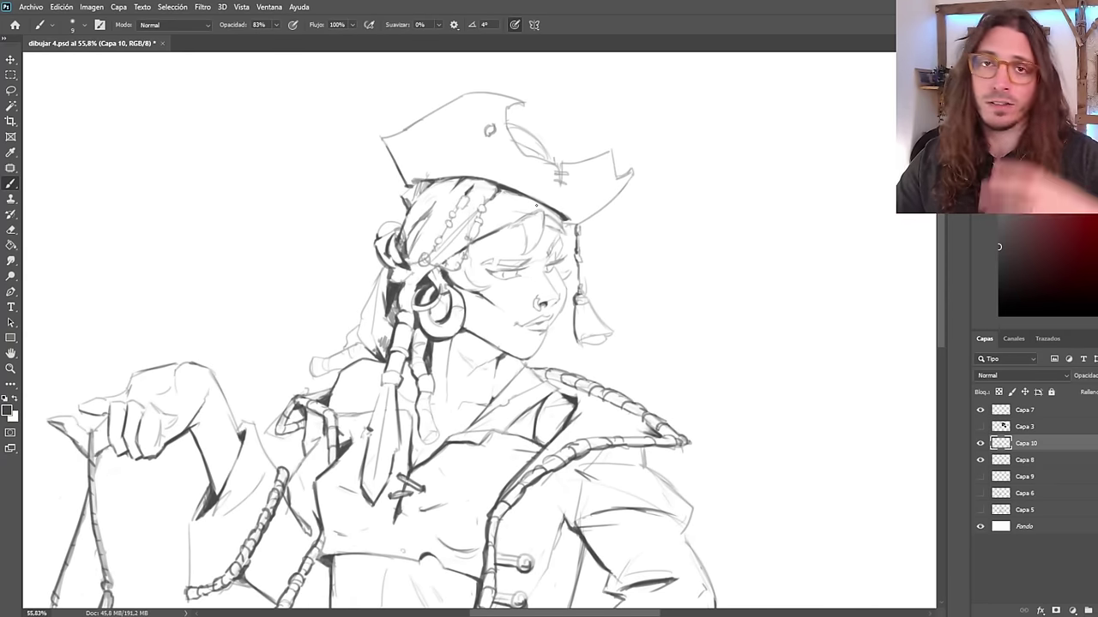
{"action": "scroll", "coordinate": [487, 268], "scroll_direction": "down", "scroll_amount": 5}
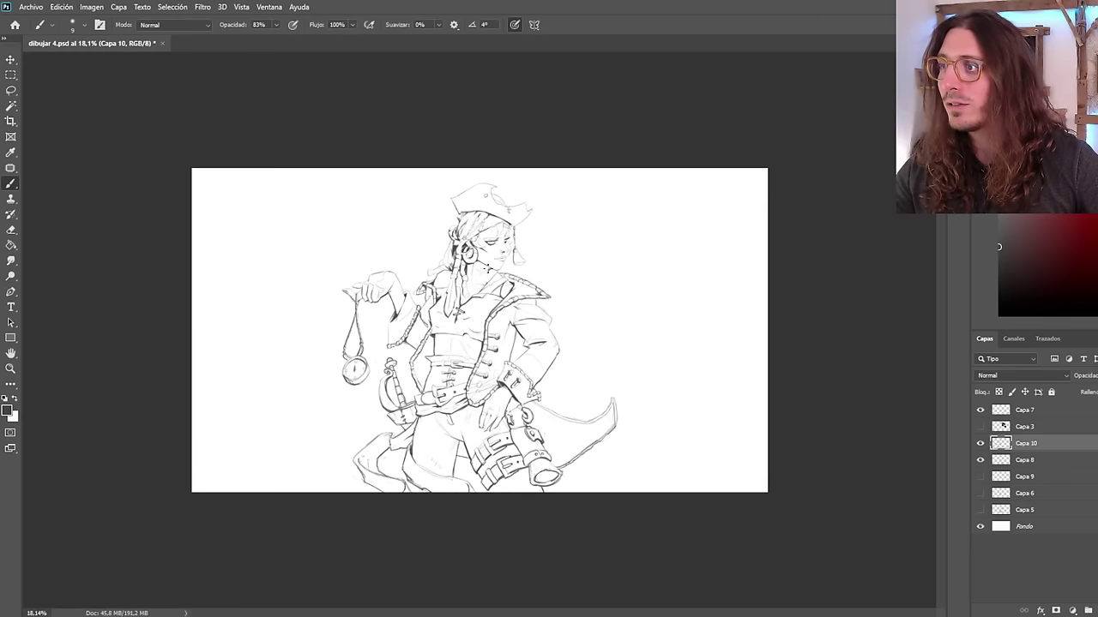
Thicken the outlines of both eyes and fill the eyebrows with dark strokes.
{"action": "scroll", "coordinate": [507, 209], "scroll_direction": "up", "scroll_amount": 10}
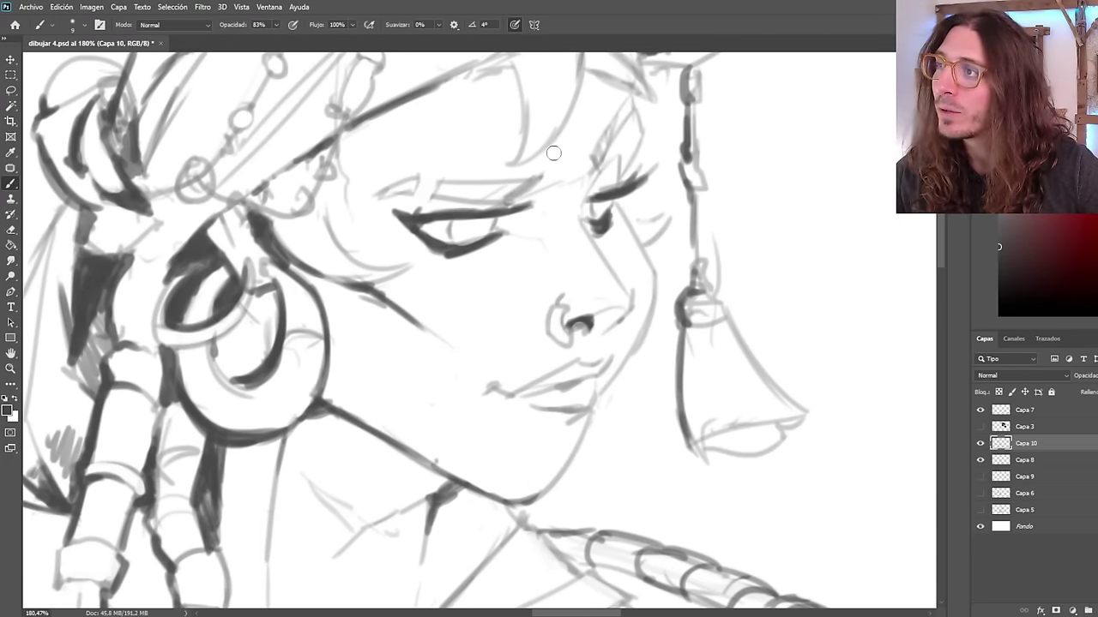
{"action": "scroll", "coordinate": [556, 151], "scroll_direction": "down", "scroll_amount": 1}
{"action": "scroll", "coordinate": [557, 149], "scroll_direction": "down", "scroll_amount": 3}
{"action": "scroll", "coordinate": [558, 148], "scroll_direction": "up", "scroll_amount": 6}
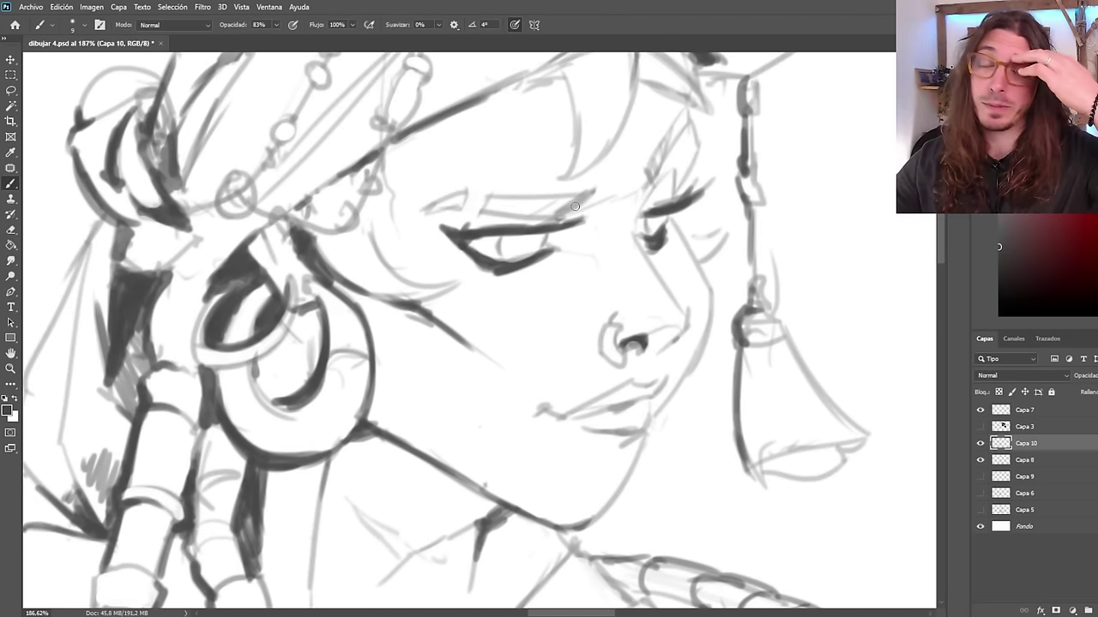
{"action": "scroll", "coordinate": [566, 206], "scroll_direction": "down", "scroll_amount": 5}
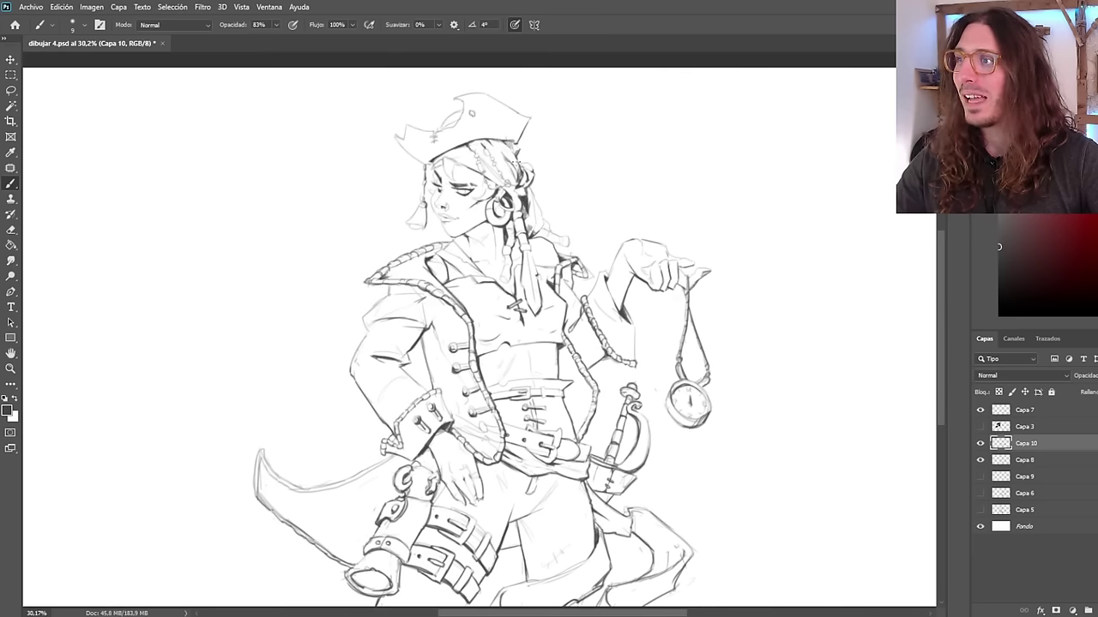
{"action": "left_click_drag", "start_coordinate": [349, 154], "coordinate": [330, 286]}
{"action": "key", "text": "ctrl+z"}
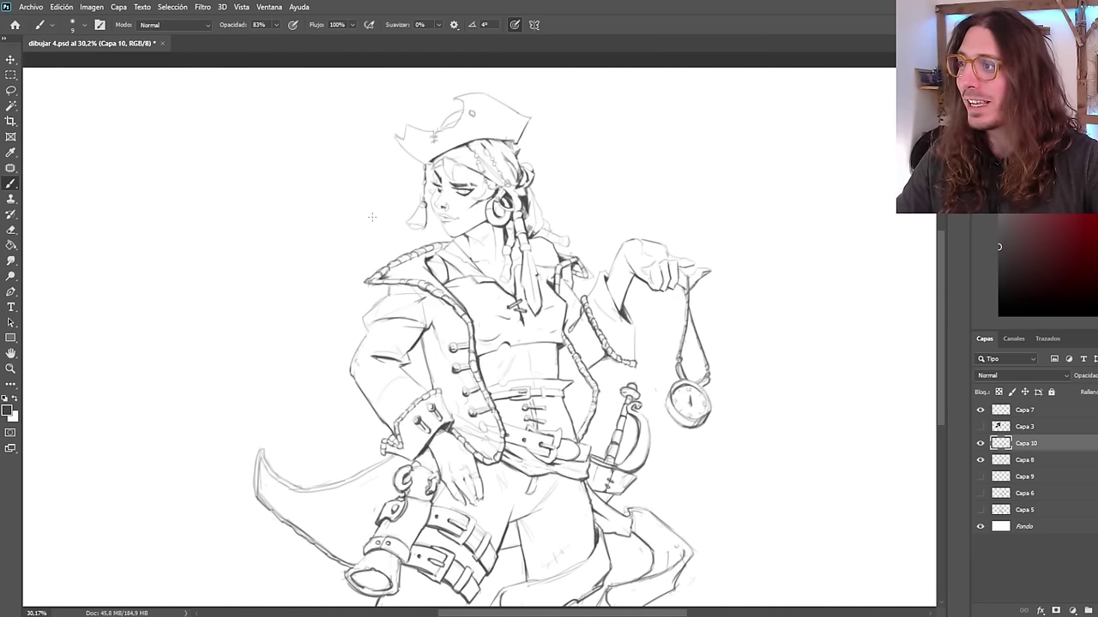
{"action": "left_click_drag", "start_coordinate": [699, 177], "coordinate": [665, 230]}
{"action": "key", "text": "ctrl+z"}
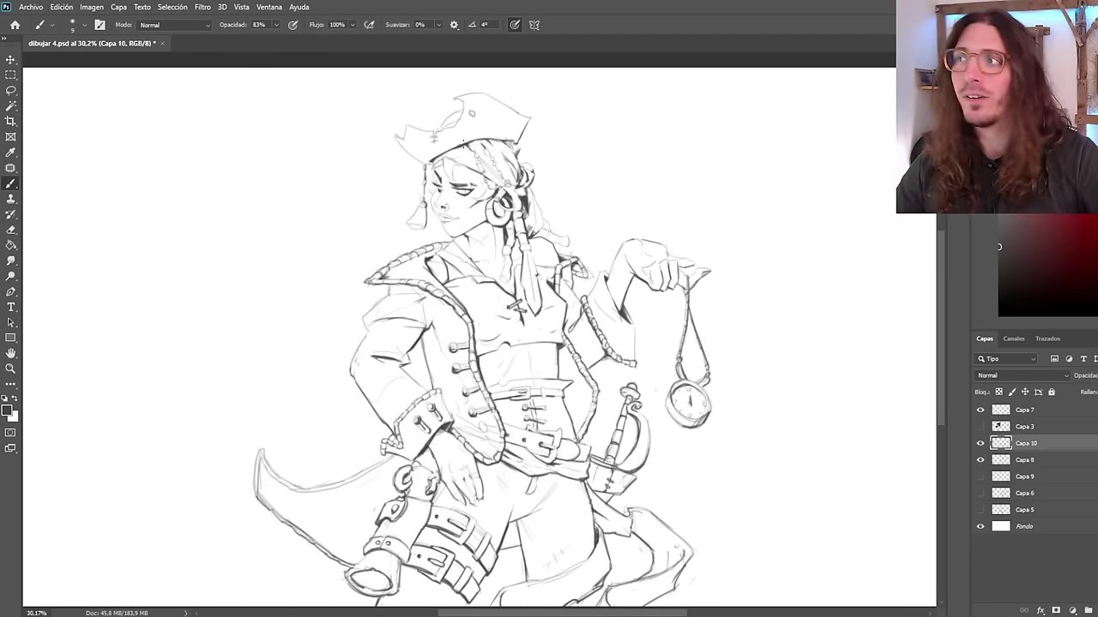
Check the facial expression and the tassel against the whole figure, both close up and from afar.
{"action": "scroll", "coordinate": [343, 166], "scroll_direction": "down", "scroll_amount": 2}
{"action": "scroll", "coordinate": [513, 250], "scroll_direction": "up", "scroll_amount": 4}
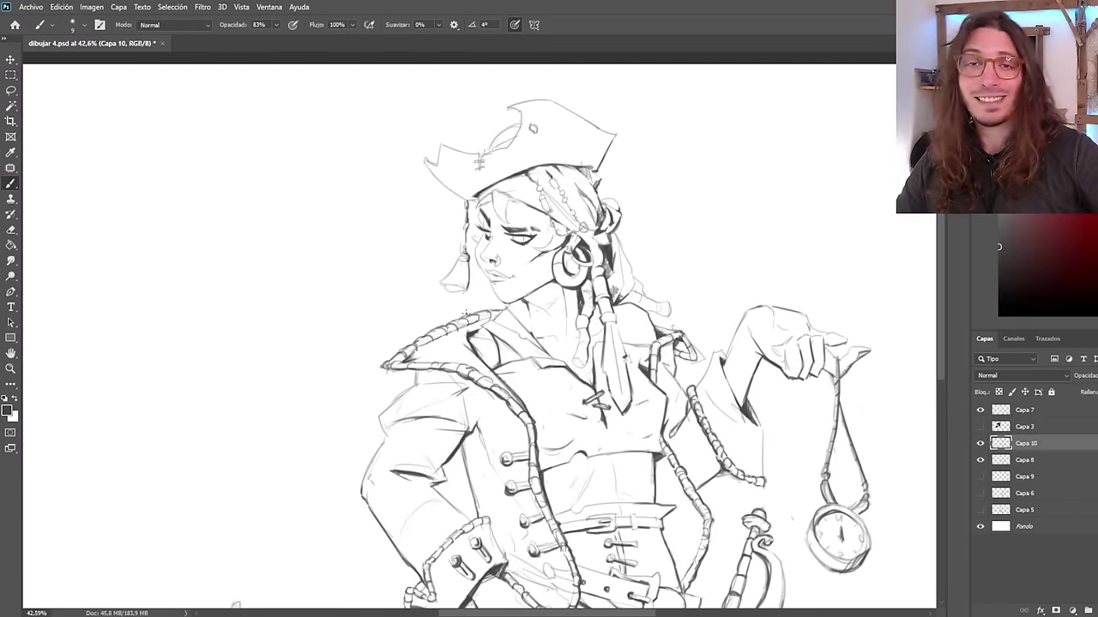
{"action": "scroll", "coordinate": [466, 312], "scroll_direction": "down", "scroll_amount": 3}
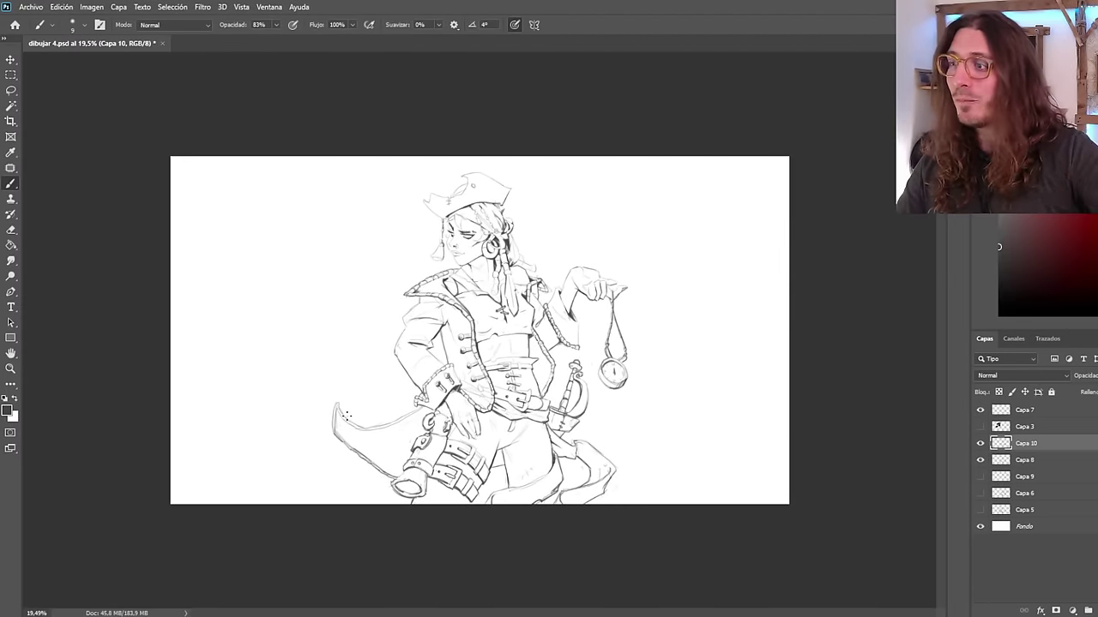
{"action": "scroll", "coordinate": [347, 326], "scroll_direction": "up", "scroll_amount": 3}
{"action": "scroll", "coordinate": [426, 243], "scroll_direction": "down", "scroll_amount": 2}
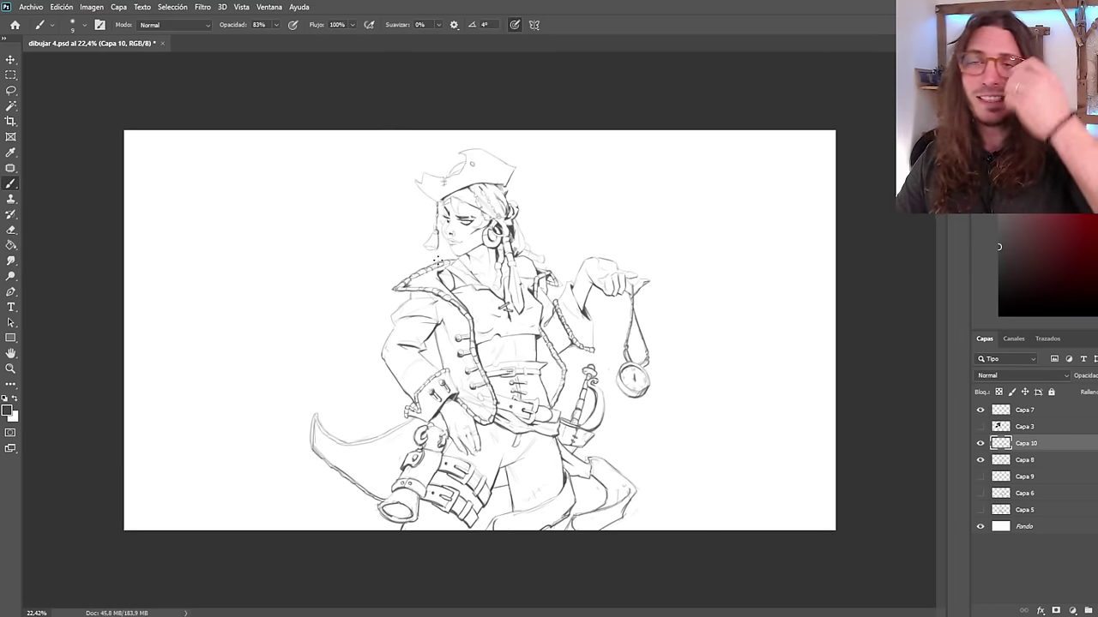
{"action": "scroll", "coordinate": [428, 220], "scroll_direction": "up", "scroll_amount": 5}
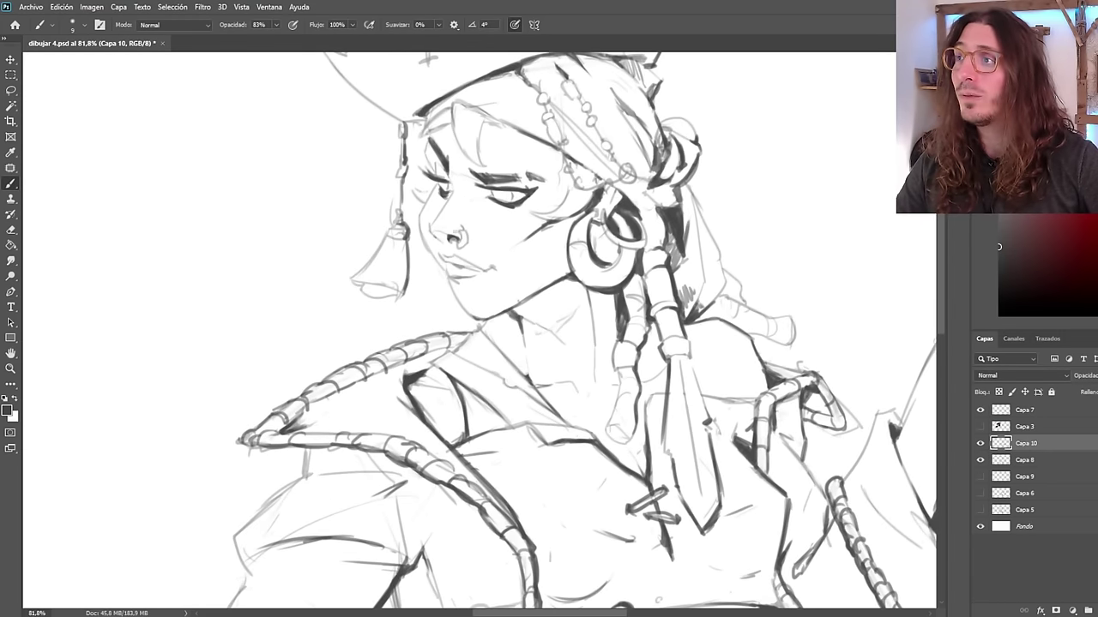
{"action": "scroll", "coordinate": [484, 214], "scroll_direction": "up", "scroll_amount": 4}
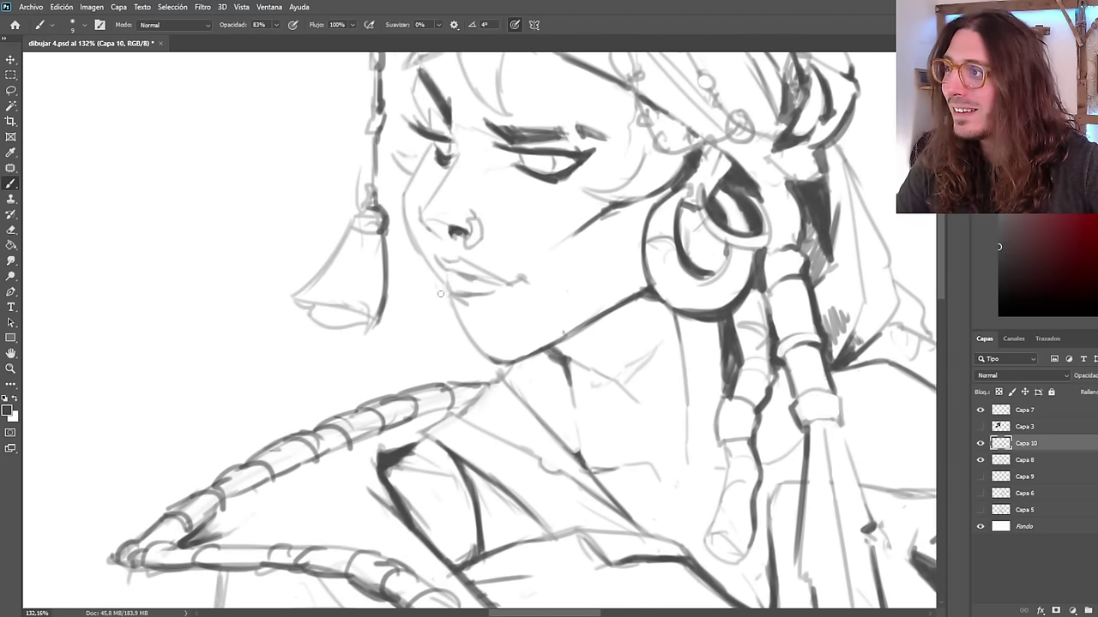
{"action": "scroll", "coordinate": [440, 294], "scroll_direction": "down", "scroll_amount": 3}
{"action": "scroll", "coordinate": [421, 251], "scroll_direction": "up", "scroll_amount": 3}
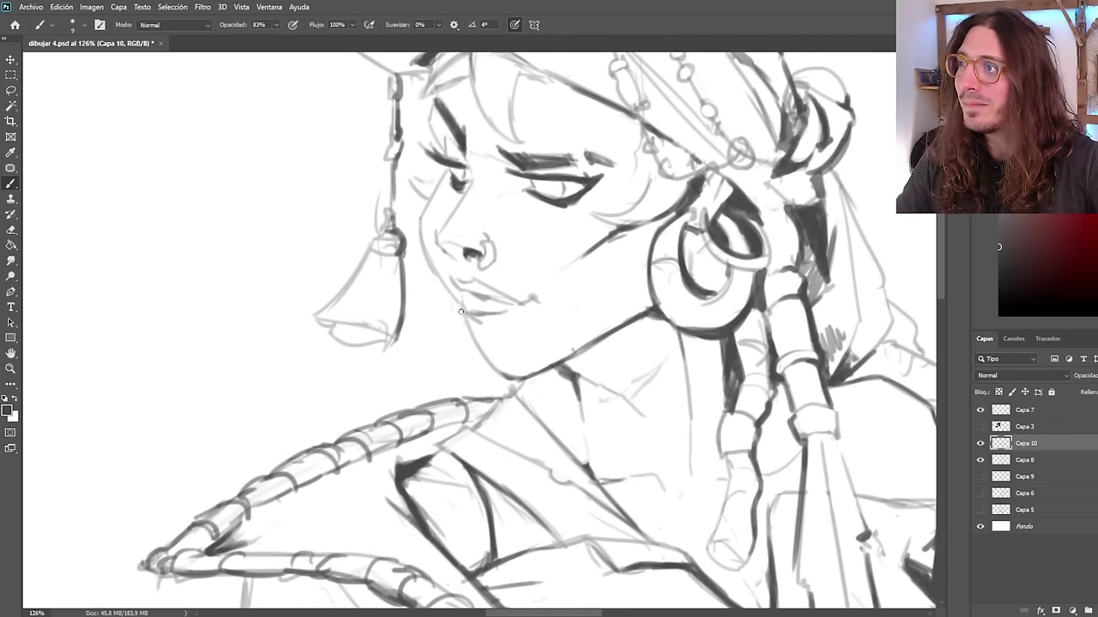
{"action": "scroll", "coordinate": [431, 325], "scroll_direction": "down", "scroll_amount": 1}
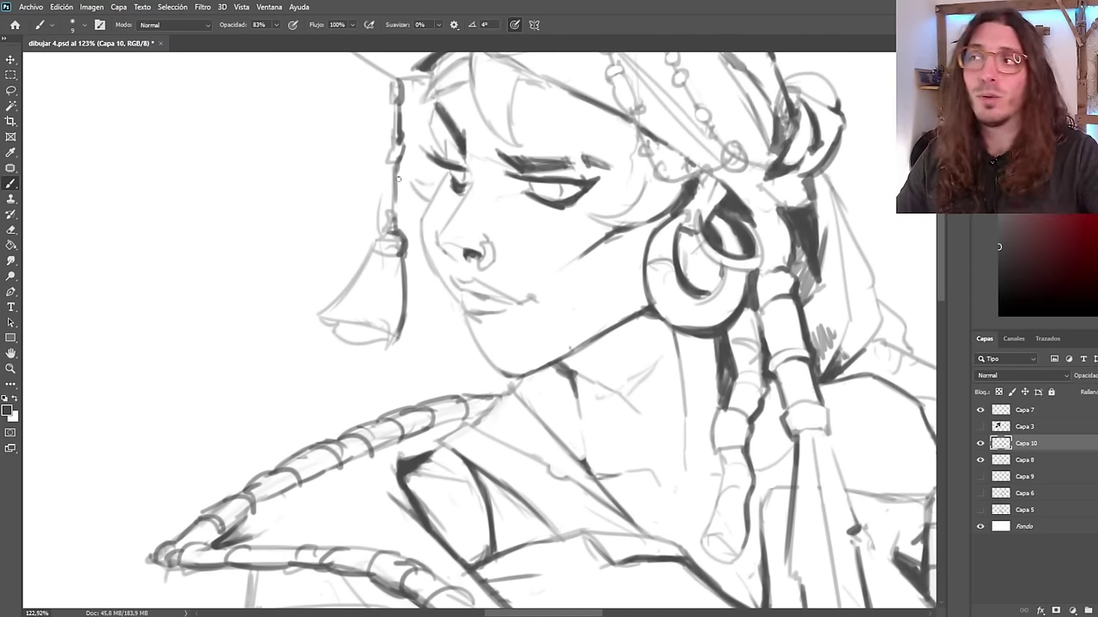
{"action": "scroll", "coordinate": [397, 177], "scroll_direction": "up", "scroll_amount": 2}
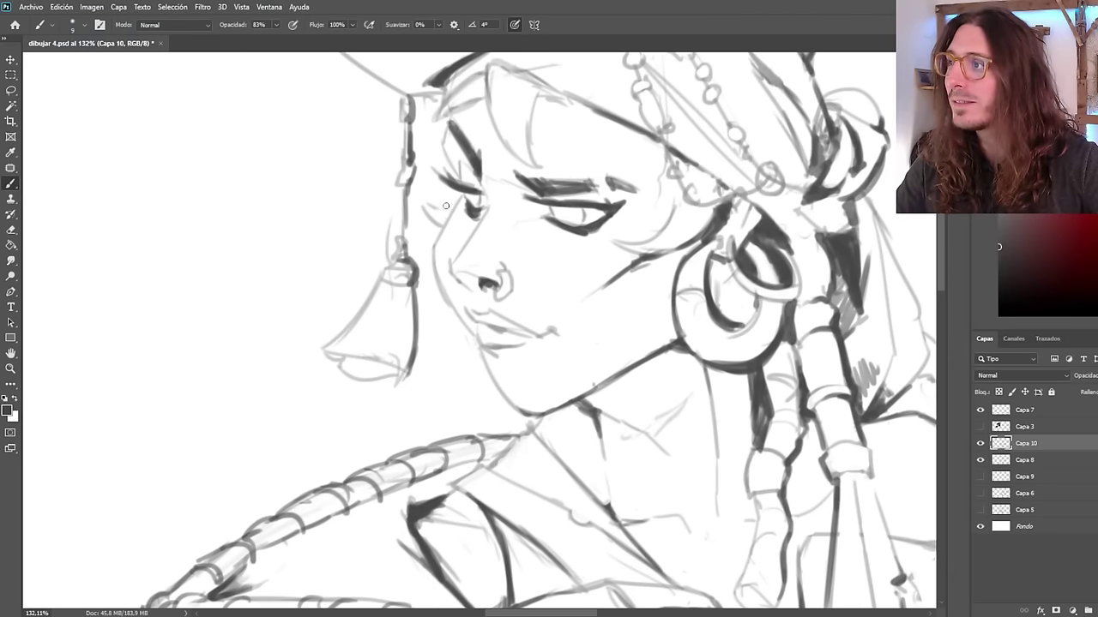
{"action": "scroll", "coordinate": [443, 210], "scroll_direction": "down", "scroll_amount": 8}
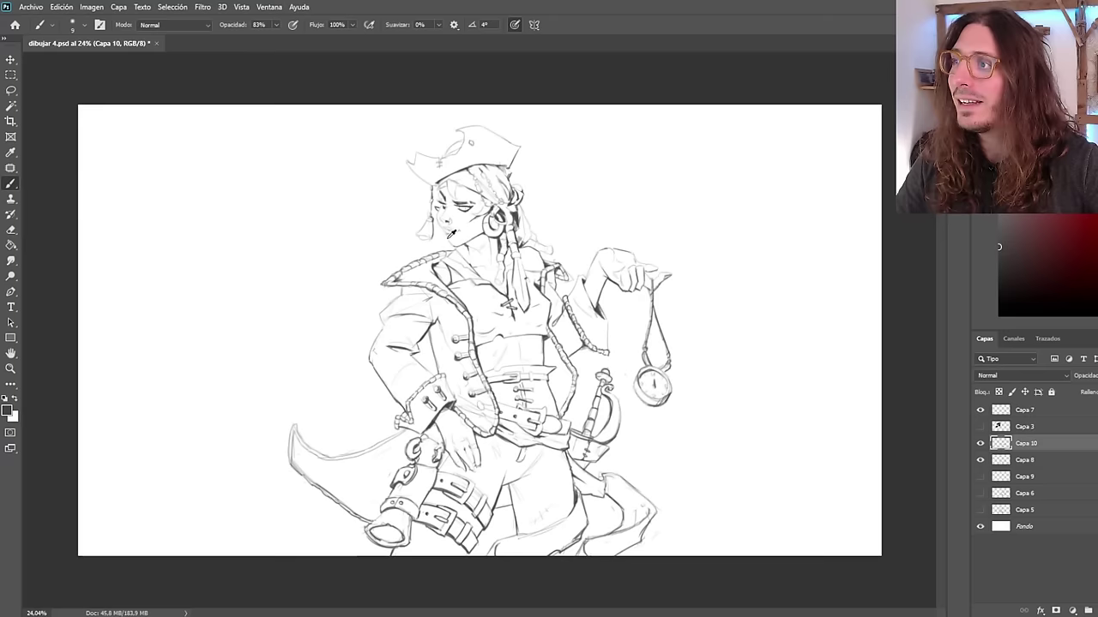
Flip the canvas back horizontally and darken the lips and the shadow beneath the lower lip.
{"action": "key", "text": "ctrl+f"}
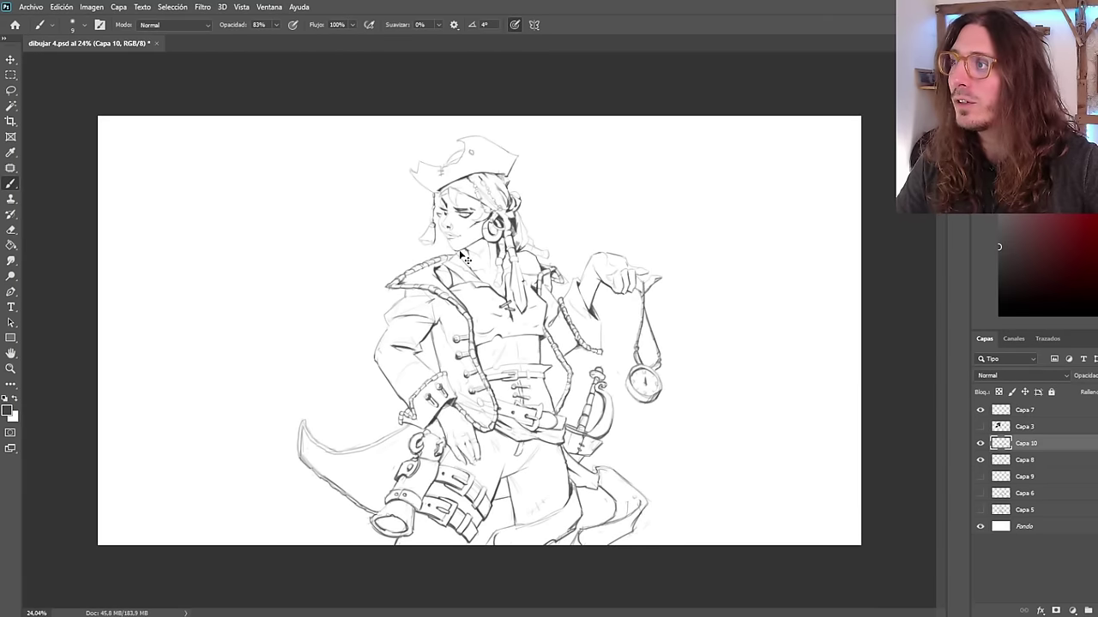
{"action": "key", "text": "shift+h"}
{"action": "scroll", "coordinate": [480, 250], "scroll_direction": "up", "scroll_amount": 5}
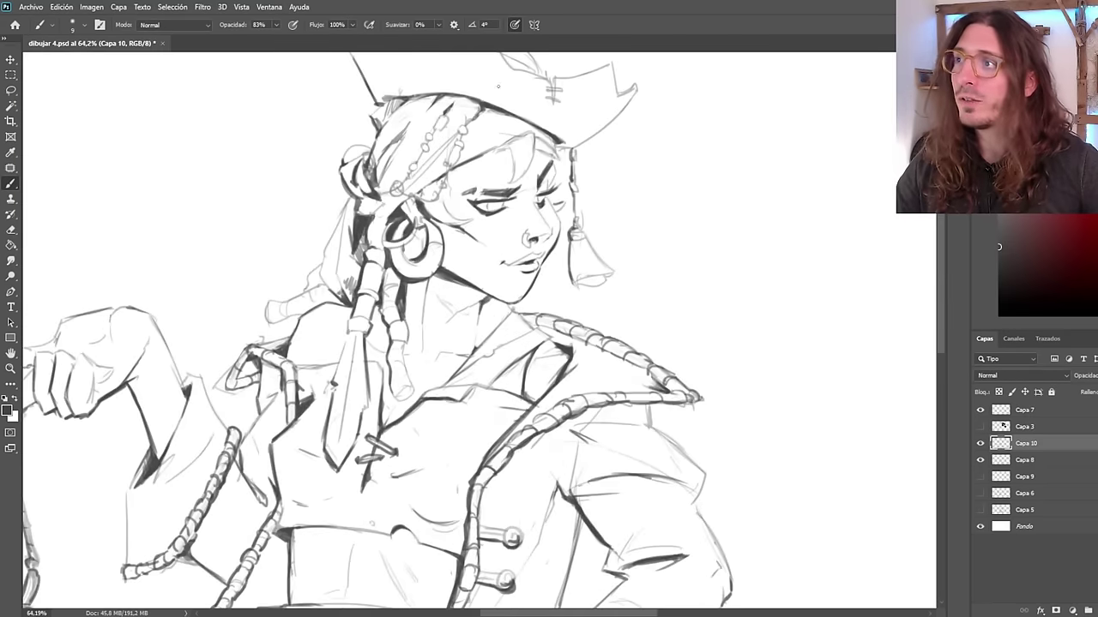
{"action": "scroll", "coordinate": [504, 148], "scroll_direction": "up", "scroll_amount": 2}
{"action": "scroll", "coordinate": [545, 178], "scroll_direction": "down", "scroll_amount": 4}
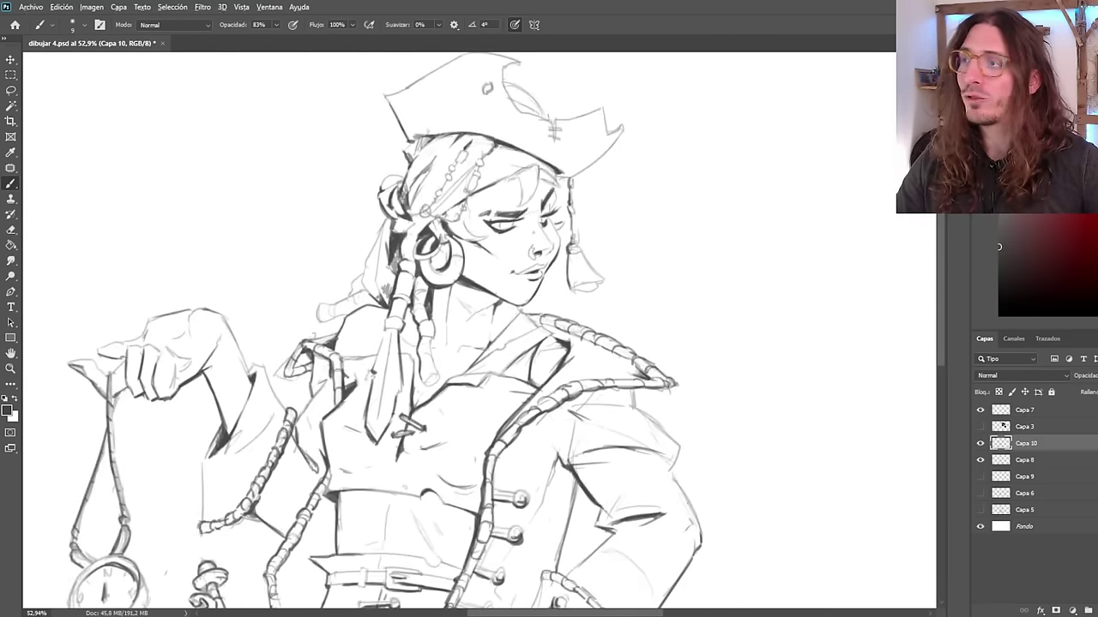
Darken the lower opening of the tassel hanging from the hat with short strokes.
{"action": "scroll", "coordinate": [533, 232], "scroll_direction": "down", "scroll_amount": 5}
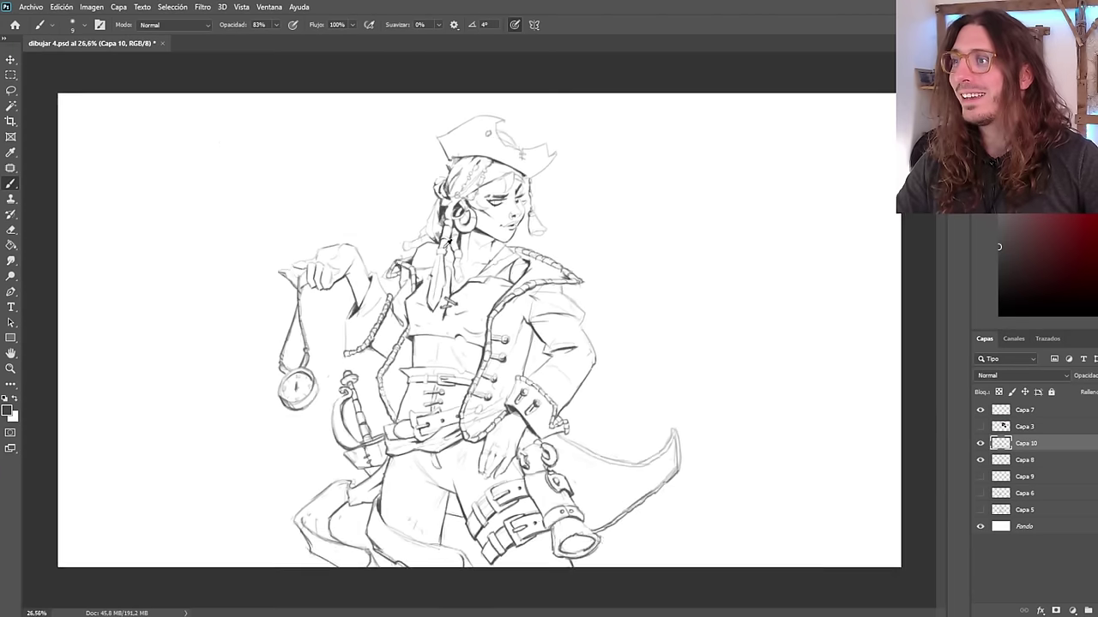
{"action": "scroll", "coordinate": [471, 266], "scroll_direction": "up", "scroll_amount": 1}
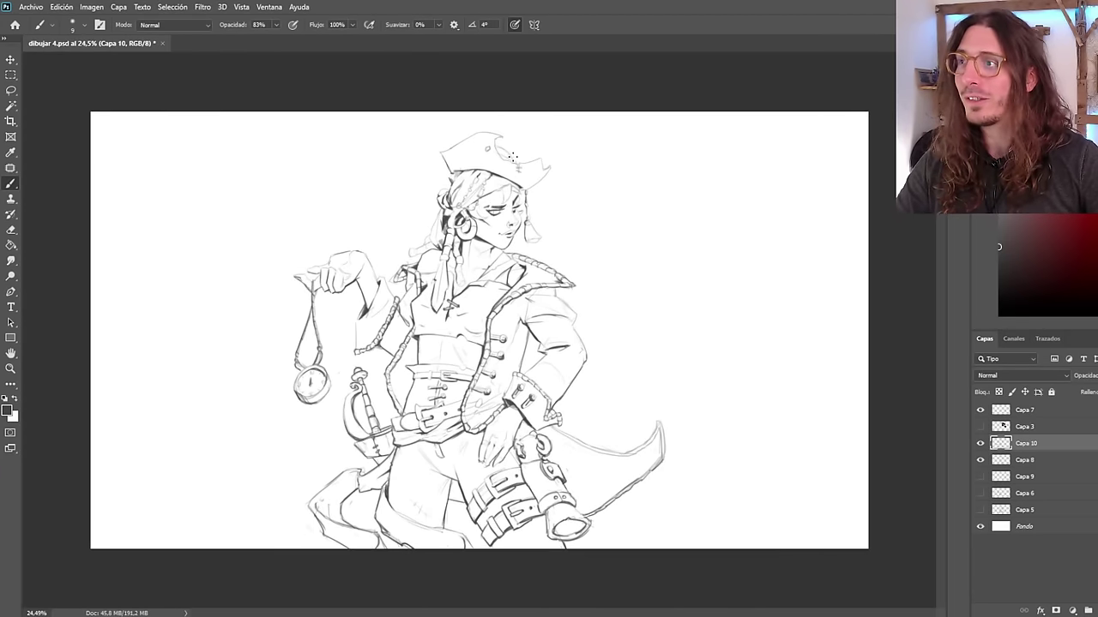
{"action": "scroll", "coordinate": [512, 157], "scroll_direction": "up", "scroll_amount": 8}
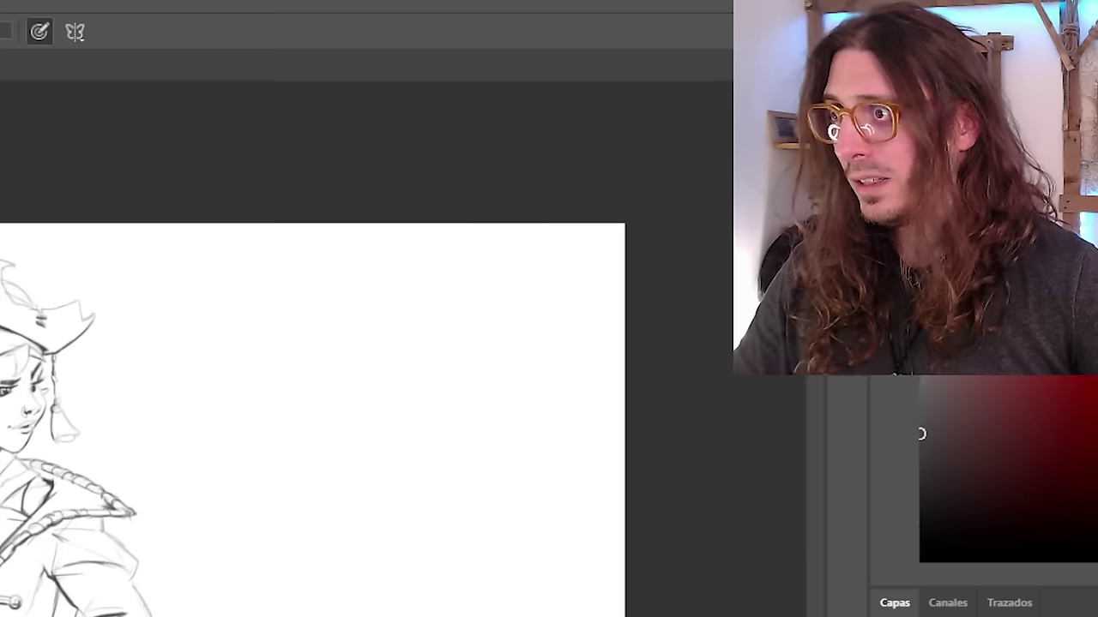
{"action": "scroll", "coordinate": [498, 300], "scroll_direction": "up", "scroll_amount": 1}
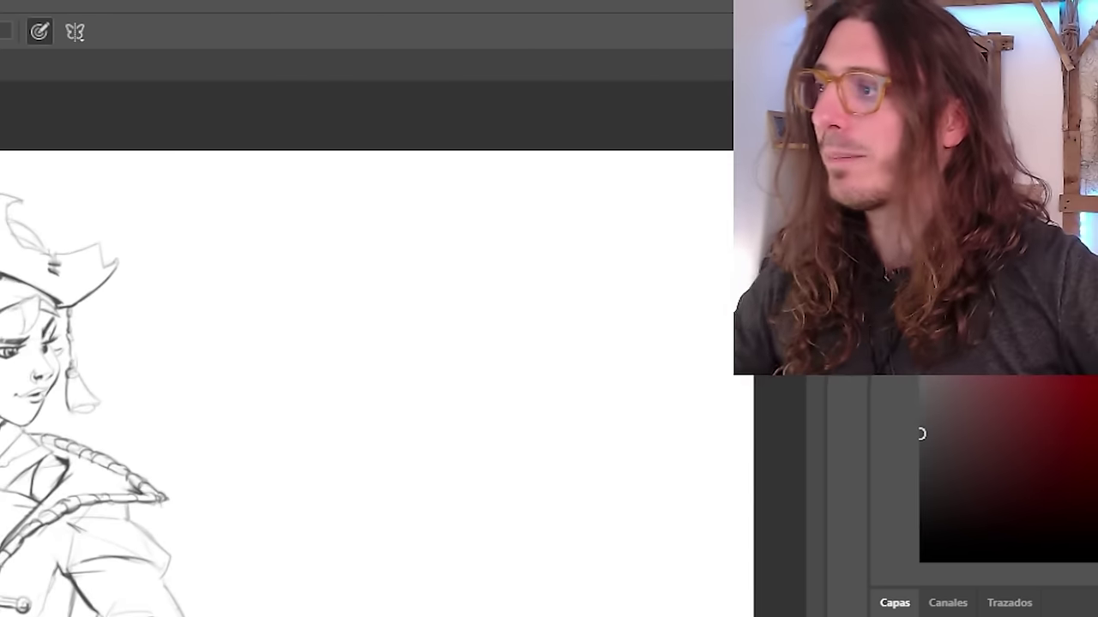
{"action": "scroll", "coordinate": [86, 343], "scroll_direction": "up", "scroll_amount": 4}
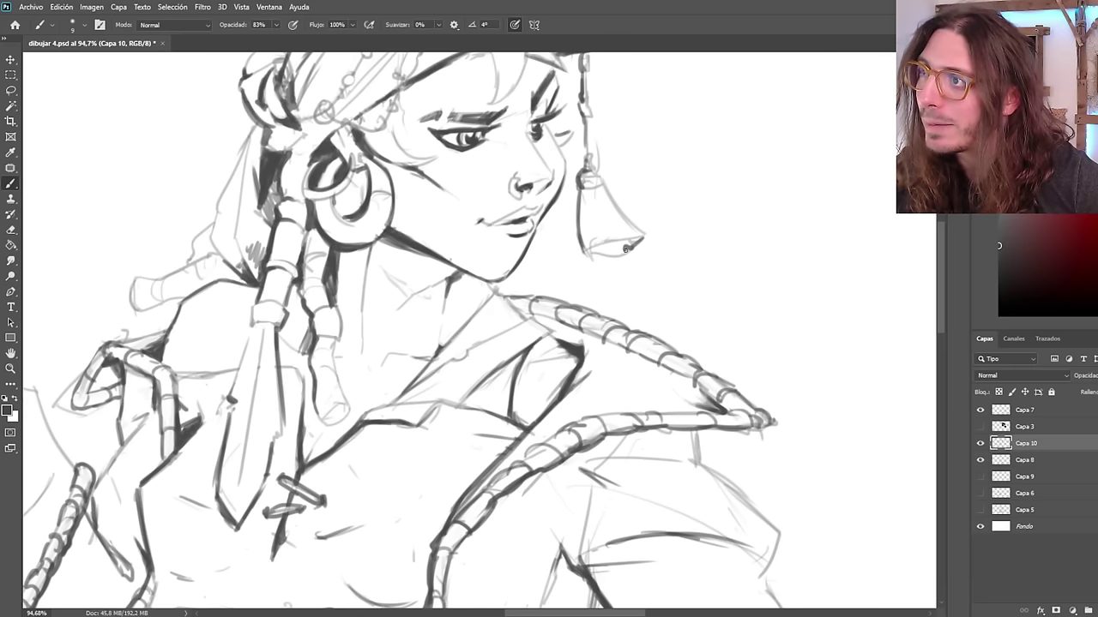
{"action": "left_click_drag", "start_coordinate": [625, 249], "coordinate": [607, 253]}
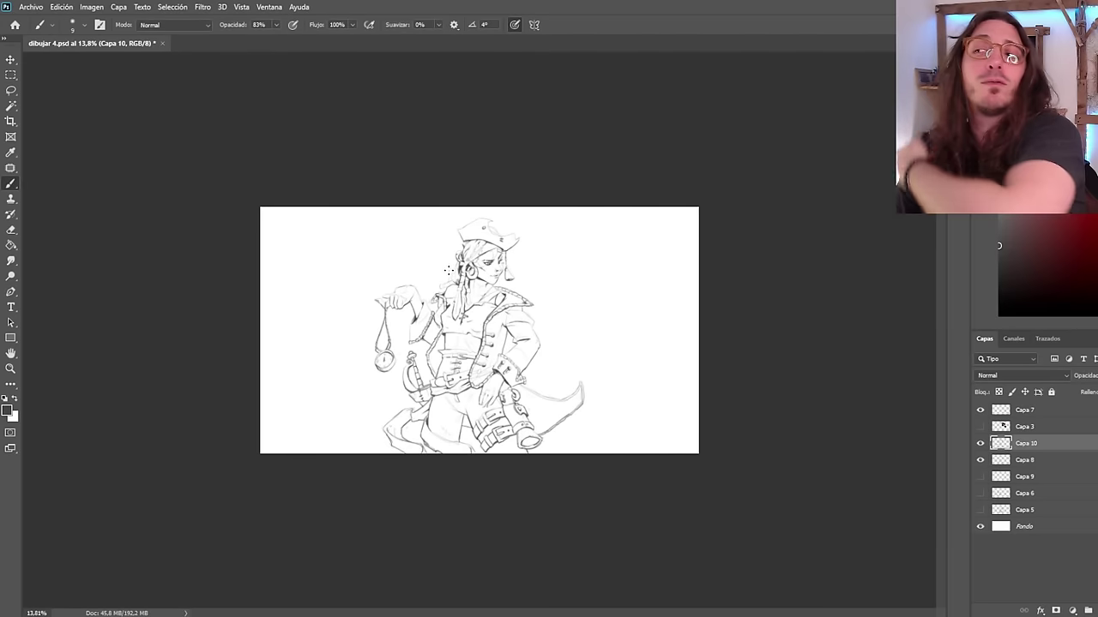
Flip the canvas horizontally and add a new layer above Capa 10.
{"action": "key", "text": "ctrl+shift+h"}
{"action": "scroll", "coordinate": [443, 300], "scroll_direction": "up", "scroll_amount": 3}
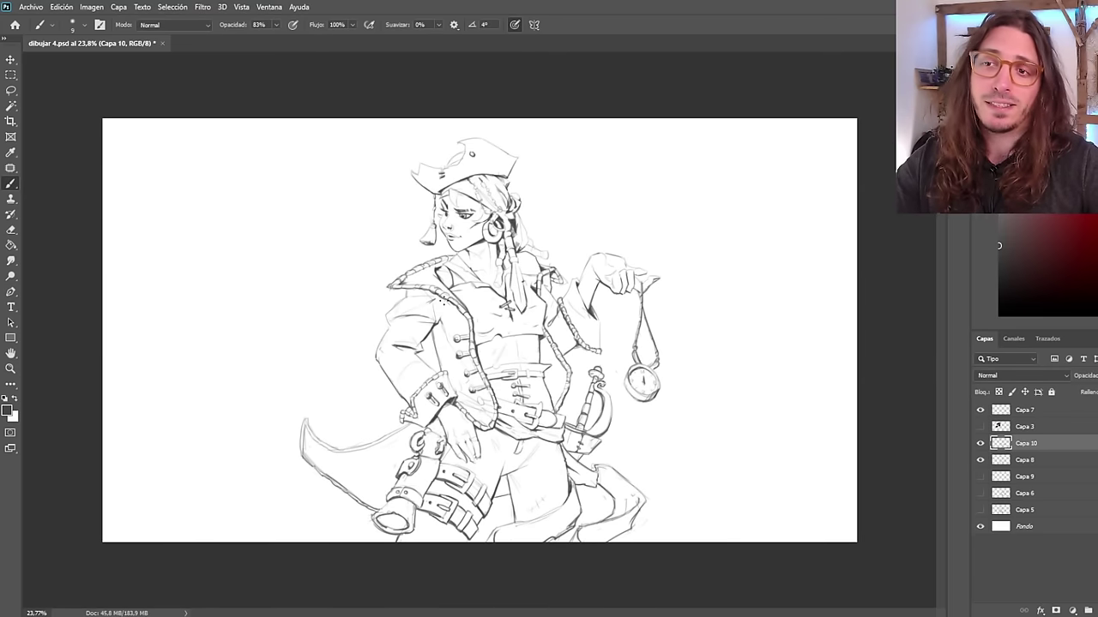
{"action": "key", "text": "ctrl+shift+alt+n"}
{"action": "scroll", "coordinate": [519, 414], "scroll_direction": "down", "scroll_amount": 1}
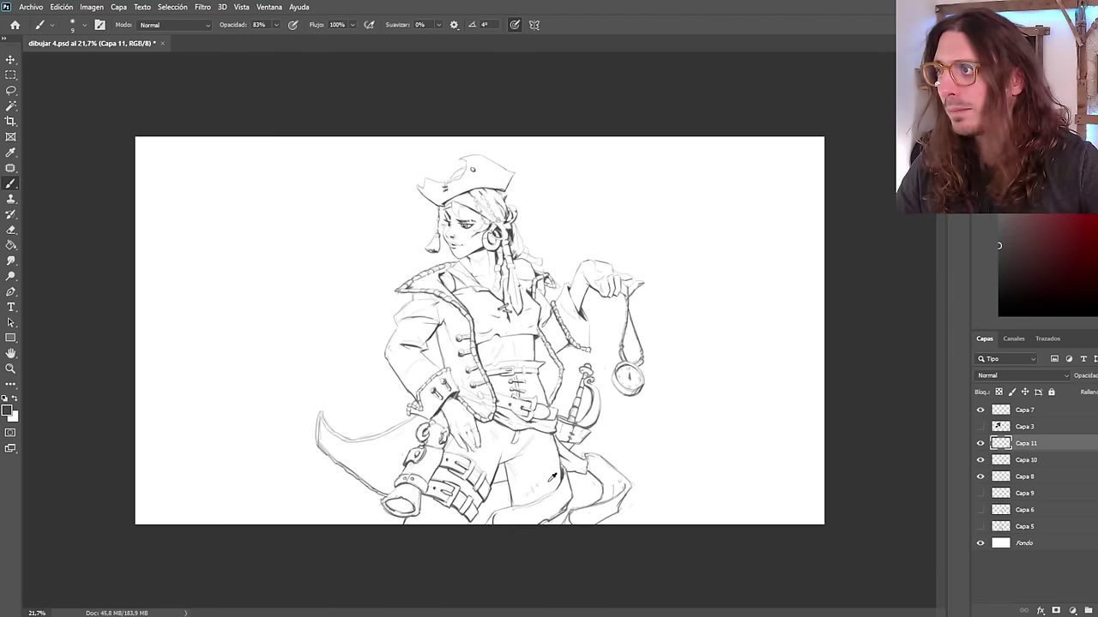
Try hatching a grey shadow on the loose end of the headscarf behind the braids.
{"action": "scroll", "coordinate": [519, 414], "scroll_direction": "up", "scroll_amount": 5}
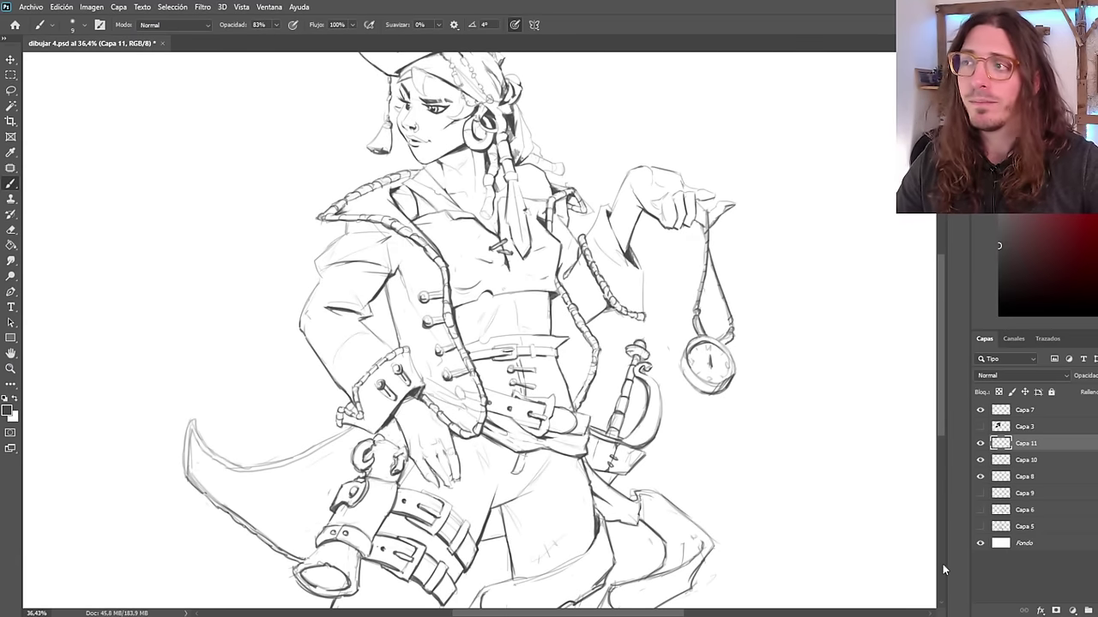
{"action": "scroll", "coordinate": [526, 295], "scroll_direction": "down", "scroll_amount": 2}
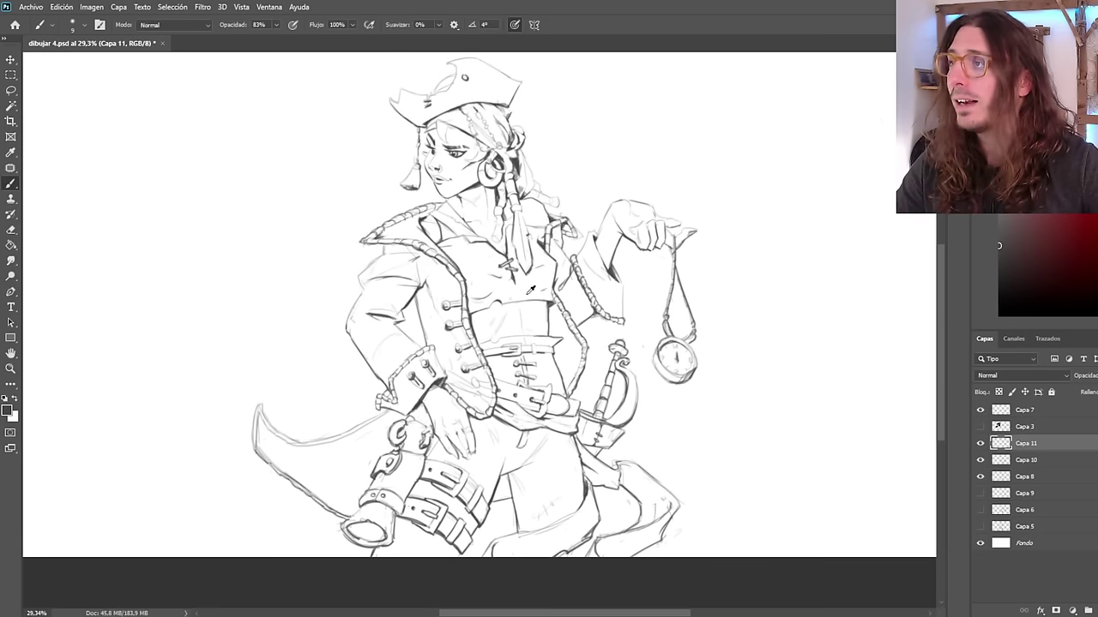
{"action": "scroll", "coordinate": [372, 172], "scroll_direction": "up", "scroll_amount": 2}
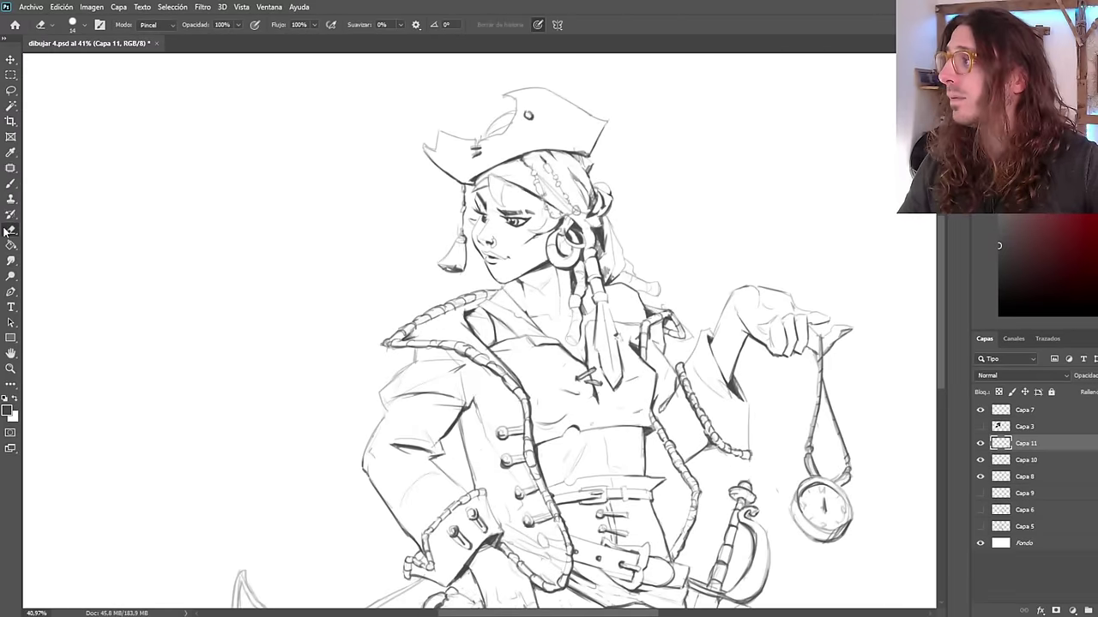
{"action": "scroll", "coordinate": [609, 252], "scroll_direction": "up", "scroll_amount": 3}
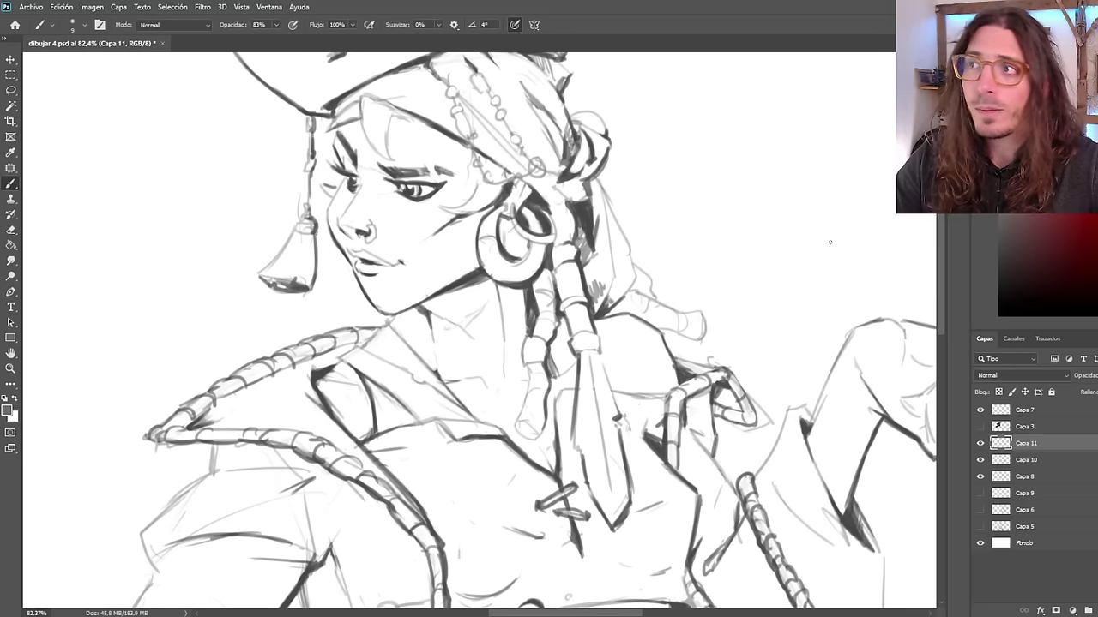
{"action": "mouse_move", "coordinate": [633, 250]}
{"action": "left_mouse_down"}
{"action": "mouse_move", "coordinate": [628, 291]}
{"action": "mouse_move", "coordinate": [623, 272]}
{"action": "mouse_move", "coordinate": [609, 298]}
{"action": "left_mouse_up"}
{"action": "key", "text": "ctrl+z"}
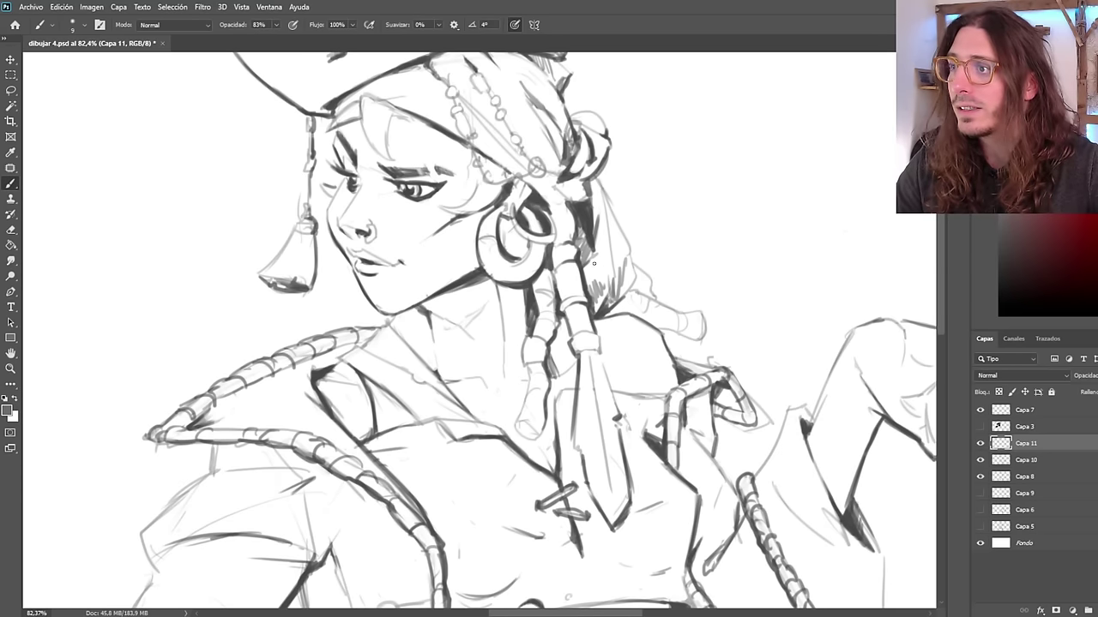
Examine the figure and face close up and from afar, in both mirrored and original orientation.
{"action": "scroll", "coordinate": [594, 264], "scroll_direction": "down", "scroll_amount": 4}
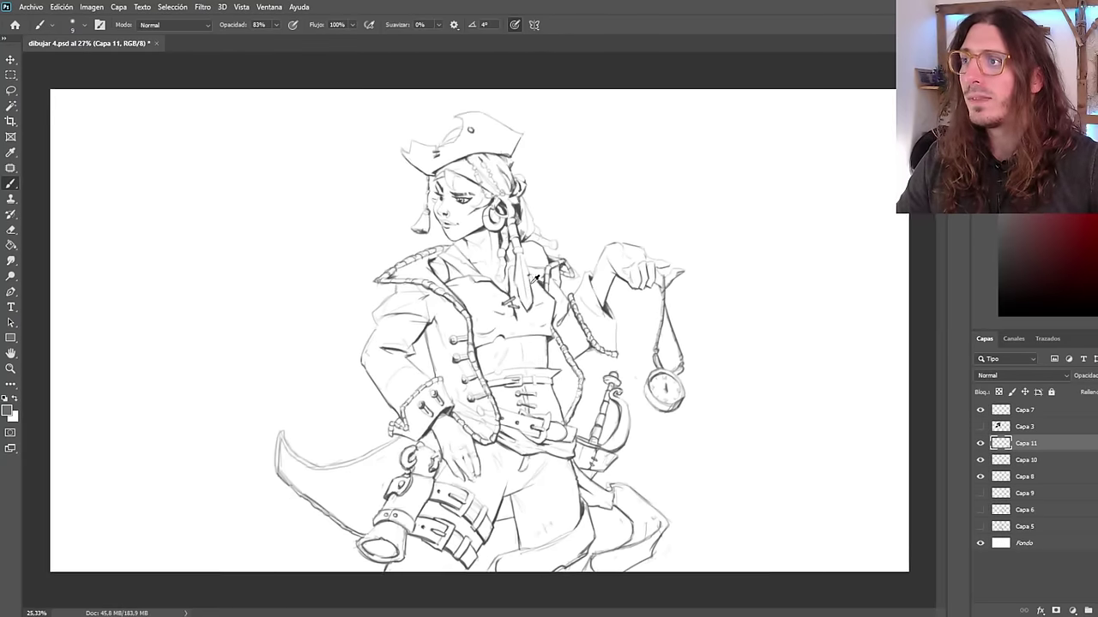
{"action": "scroll", "coordinate": [535, 278], "scroll_direction": "down", "scroll_amount": 1}
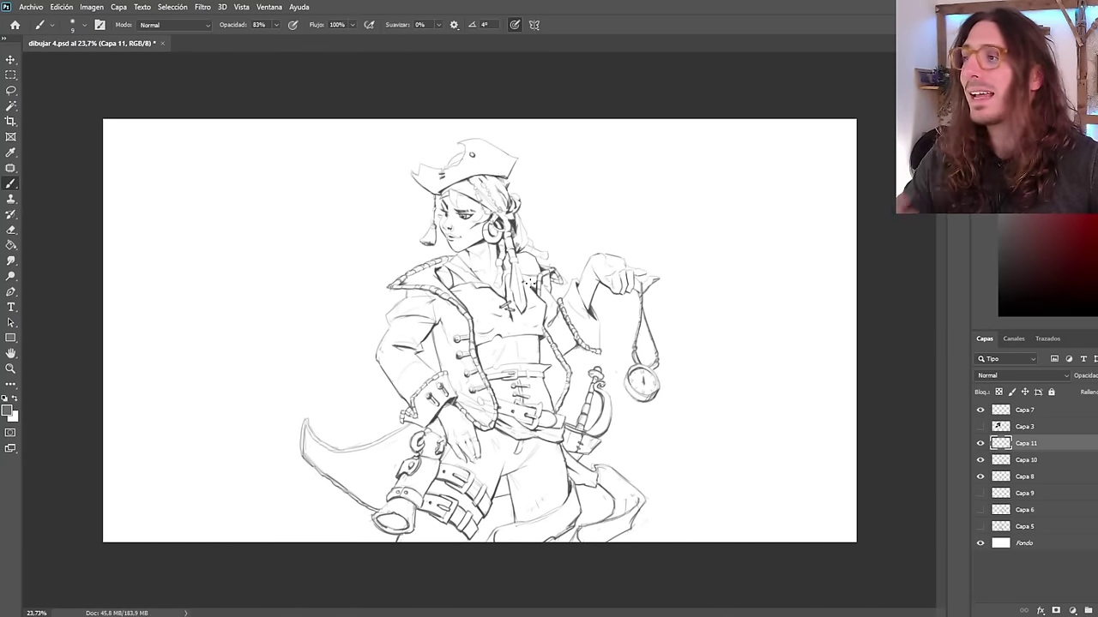
{"action": "scroll", "coordinate": [472, 245], "scroll_direction": "down", "scroll_amount": 2}
{"action": "scroll", "coordinate": [425, 317], "scroll_direction": "up", "scroll_amount": 6}
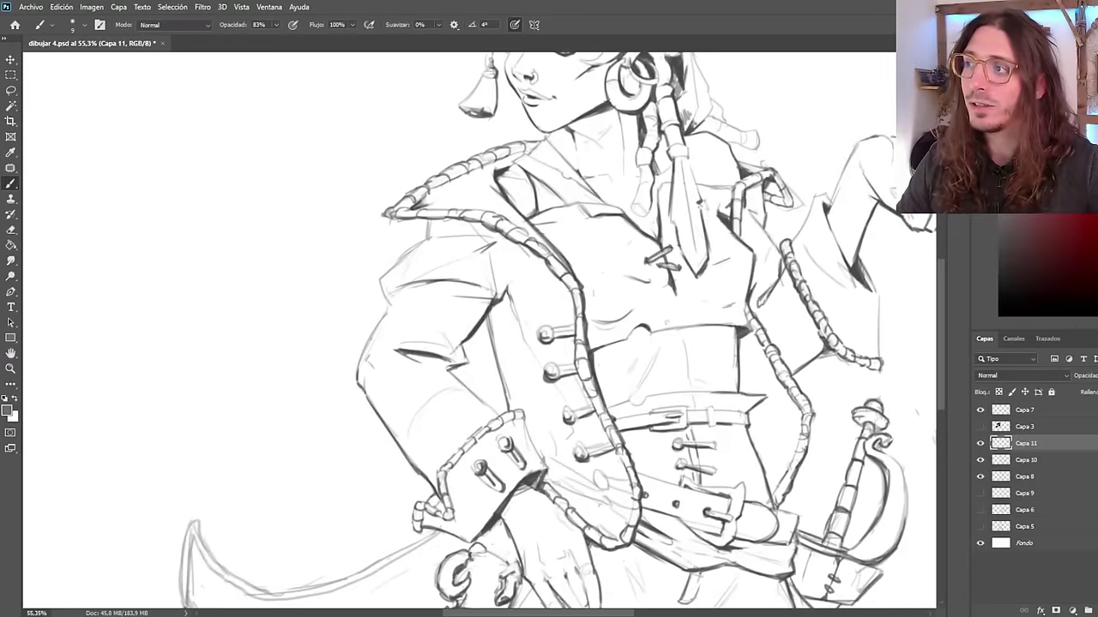
{"action": "scroll", "coordinate": [377, 344], "scroll_direction": "down", "scroll_amount": 3}
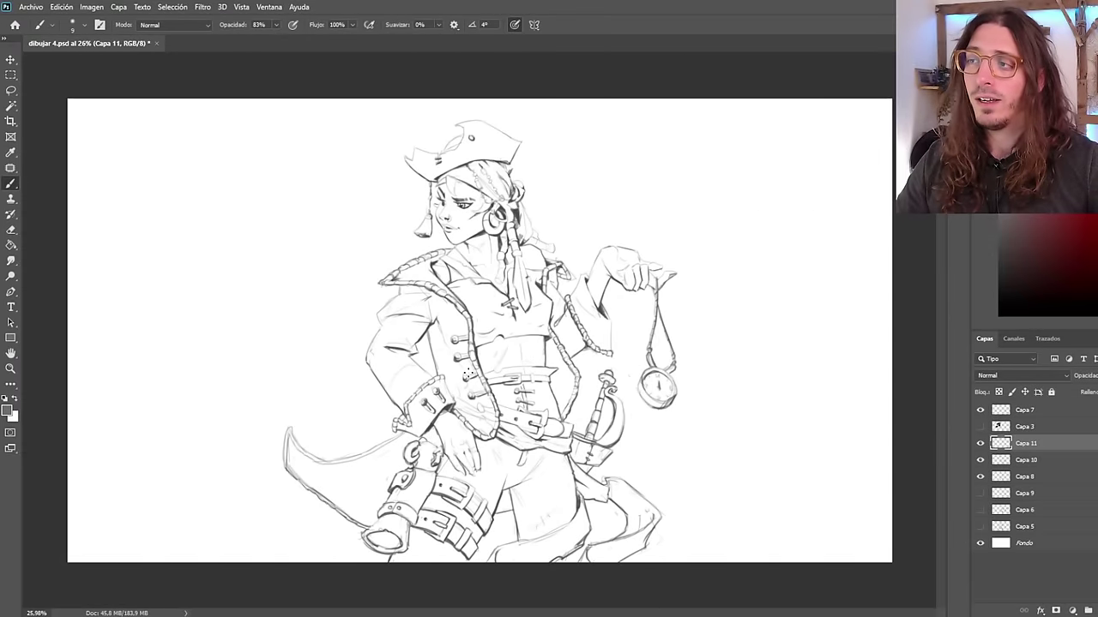
{"action": "scroll", "coordinate": [467, 219], "scroll_direction": "up", "scroll_amount": 6}
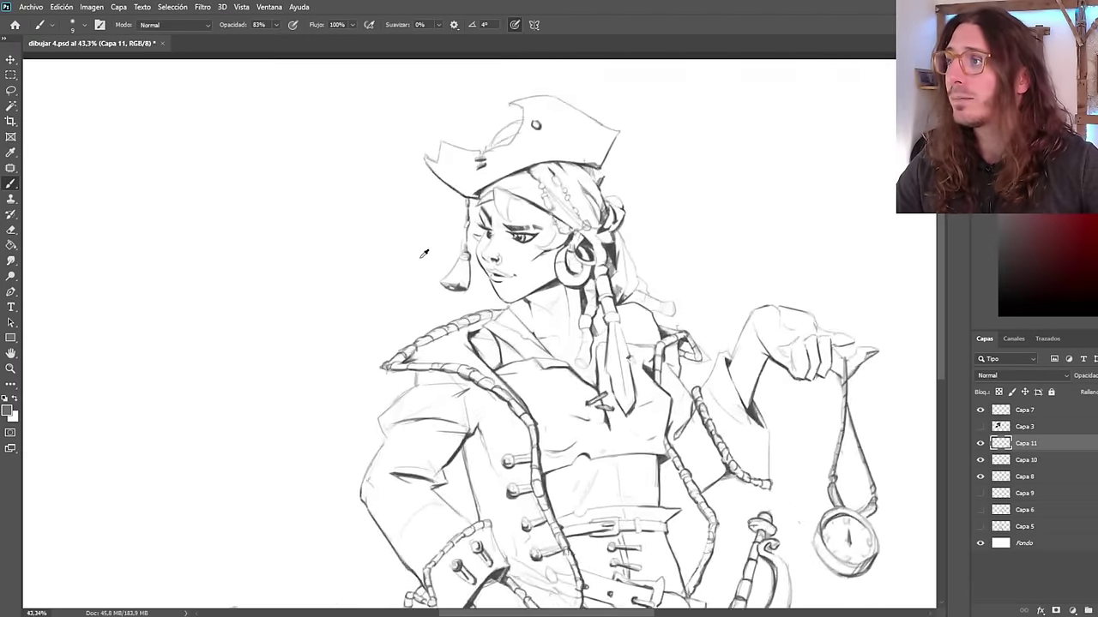
{"action": "scroll", "coordinate": [506, 240], "scroll_direction": "up", "scroll_amount": 3}
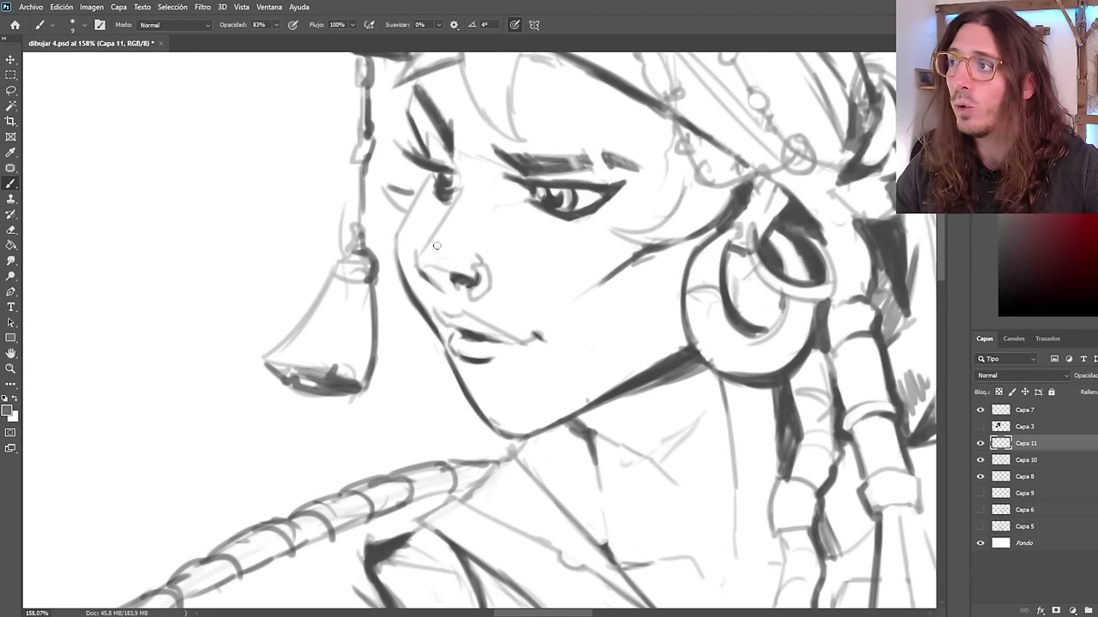
{"action": "scroll", "coordinate": [509, 313], "scroll_direction": "down", "scroll_amount": 5}
{"action": "key", "text": "ctrl+alt+h"}
{"action": "scroll", "coordinate": [480, 240], "scroll_direction": "up", "scroll_amount": 7}
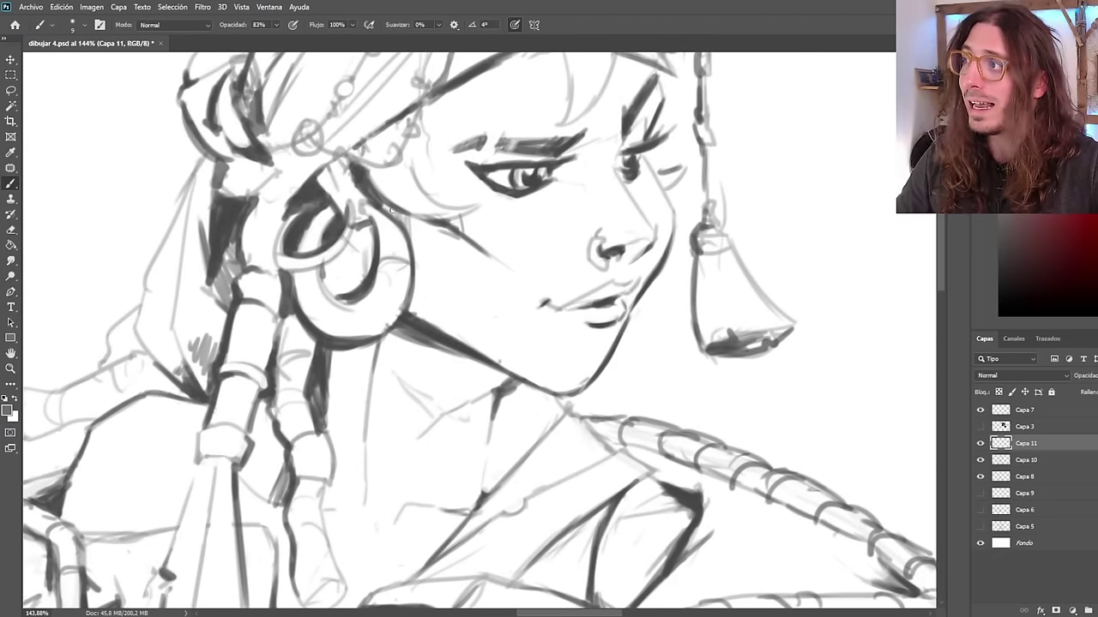
{"action": "scroll", "coordinate": [477, 271], "scroll_direction": "down", "scroll_amount": 3}
{"action": "scroll", "coordinate": [471, 201], "scroll_direction": "up", "scroll_amount": 3}
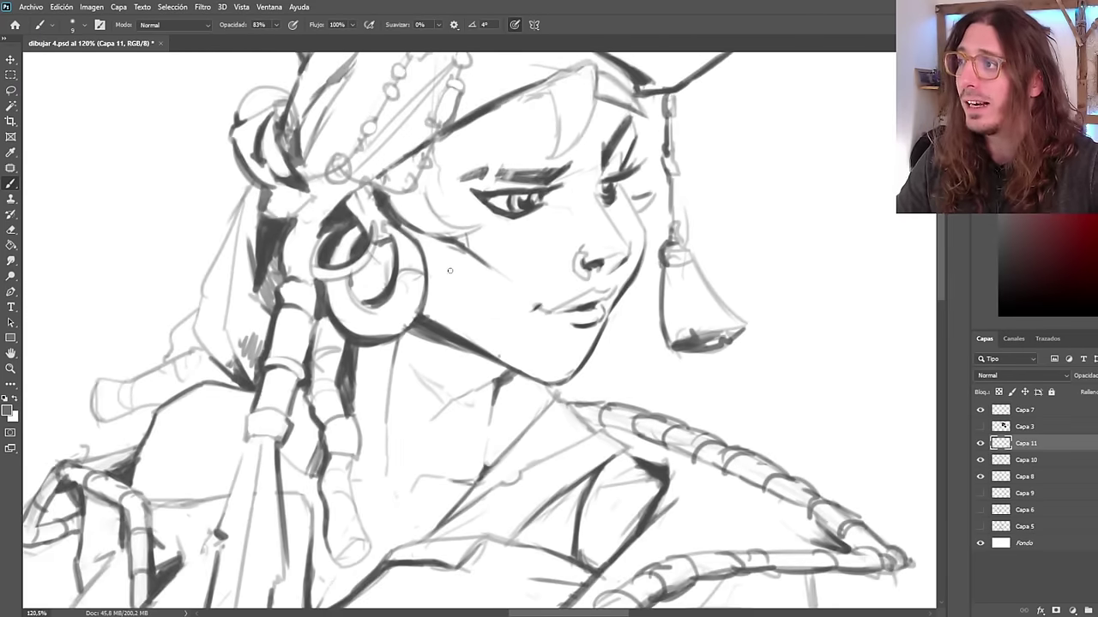
Try crosshatching a small grey patch on the cheek below the eye.
{"action": "scroll", "coordinate": [487, 255], "scroll_direction": "up", "scroll_amount": 1}
{"action": "left_click_drag", "start_coordinate": [513, 228], "coordinate": [524, 294]}
{"action": "mouse_move", "coordinate": [529, 236]}
{"action": "left_mouse_down"}
{"action": "mouse_move", "coordinate": [533, 292]}
{"action": "mouse_move", "coordinate": [540, 280]}
{"action": "mouse_move", "coordinate": [518, 295]}
{"action": "mouse_move", "coordinate": [504, 273]}
{"action": "left_mouse_up"}
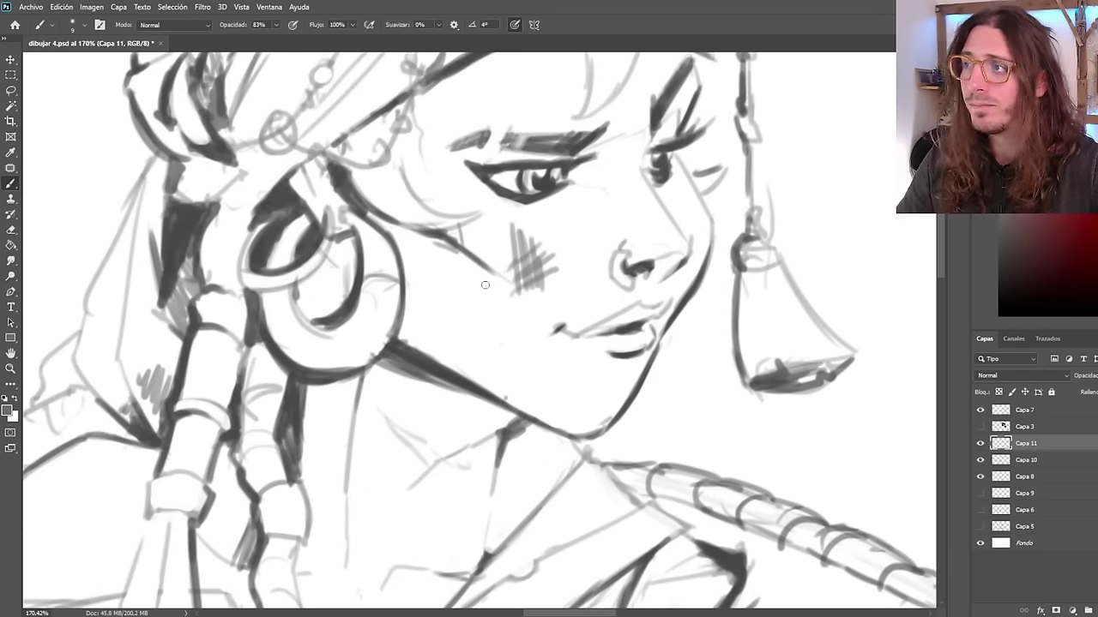
Draw a light-direction arrow beside the hat, pointing diagonally down towards the face.
{"action": "scroll", "coordinate": [468, 294], "scroll_direction": "down", "scroll_amount": 5}
{"action": "scroll", "coordinate": [421, 318], "scroll_direction": "down", "scroll_amount": 3}
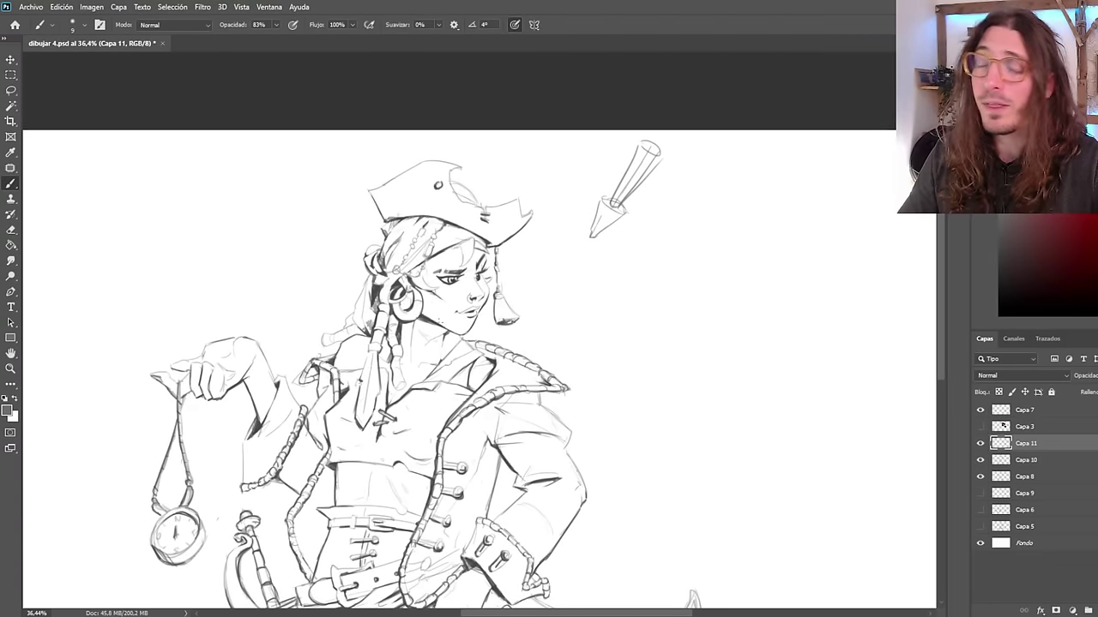
{"action": "scroll", "coordinate": [451, 246], "scroll_direction": "up", "scroll_amount": 5}
{"action": "scroll", "coordinate": [451, 246], "scroll_direction": "up", "scroll_amount": 4}
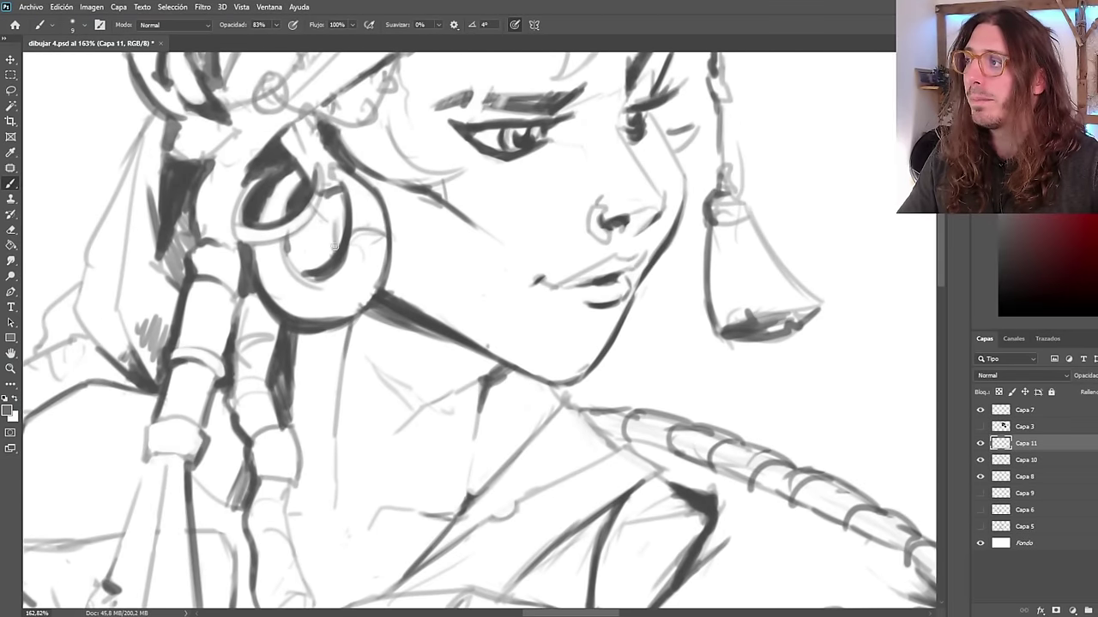
Flip the canvas horizontally and hatch a grey shadow in the hollow beneath the cheekbone.
{"action": "scroll", "coordinate": [451, 246], "scroll_direction": "down", "scroll_amount": 6}
{"action": "key", "text": "ctrl+shift+h"}
{"action": "scroll", "coordinate": [365, 233], "scroll_direction": "up", "scroll_amount": 1}
{"action": "scroll", "coordinate": [366, 233], "scroll_direction": "up", "scroll_amount": 4}
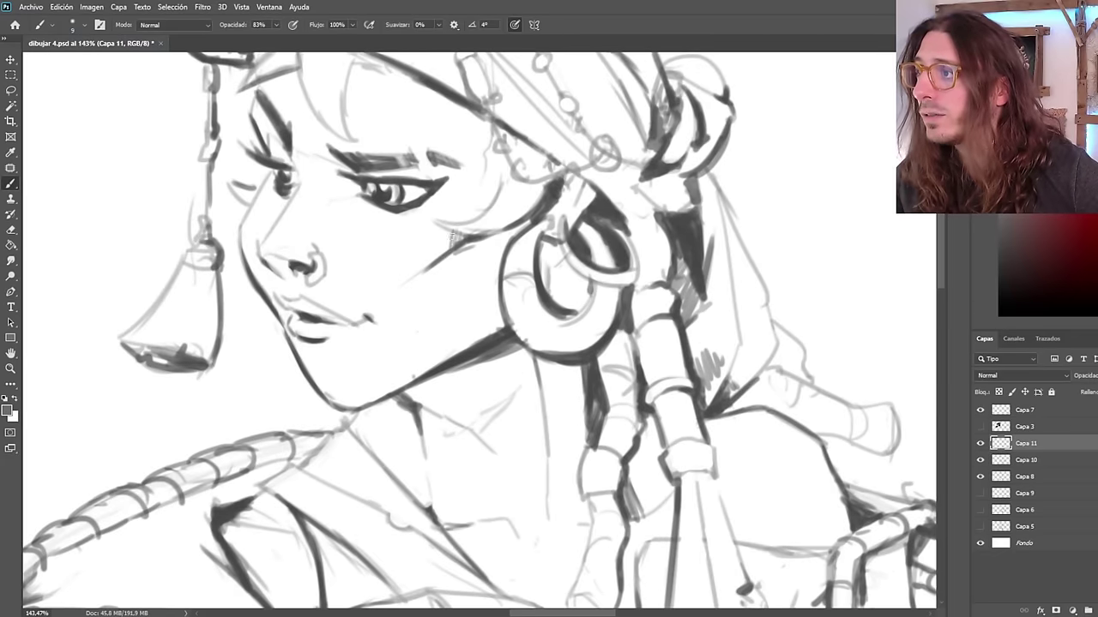
{"action": "mouse_move", "coordinate": [439, 259]}
{"action": "left_mouse_down"}
{"action": "mouse_move", "coordinate": [428, 250]}
{"action": "mouse_move", "coordinate": [399, 283]}
{"action": "left_mouse_up"}
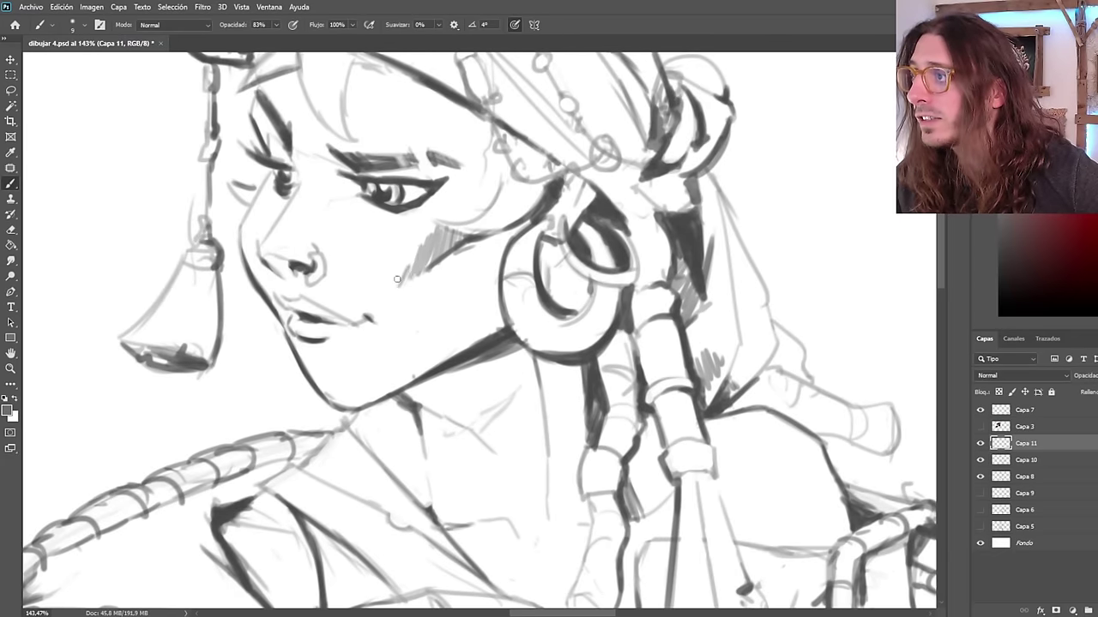
{"action": "scroll", "coordinate": [413, 215], "scroll_direction": "down", "scroll_amount": 2}
{"action": "scroll", "coordinate": [438, 187], "scroll_direction": "down", "scroll_amount": 3}
{"action": "scroll", "coordinate": [371, 175], "scroll_direction": "up", "scroll_amount": 4}
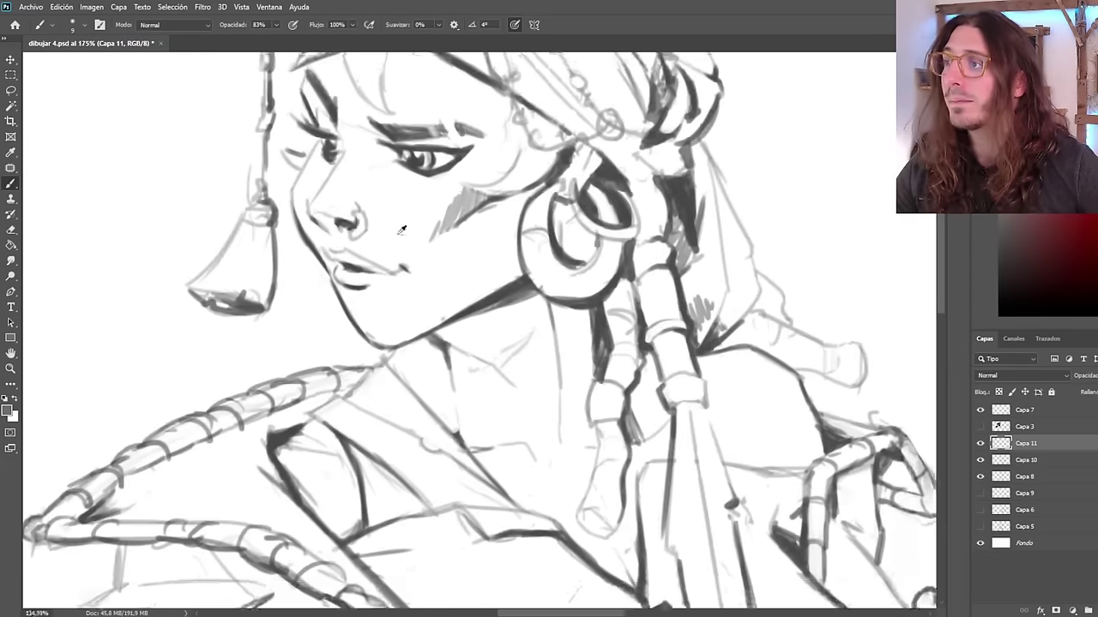
Hatch a grey shadow on the cheek just in front of the large earring.
{"action": "scroll", "coordinate": [525, 189], "scroll_direction": "up", "scroll_amount": 1}
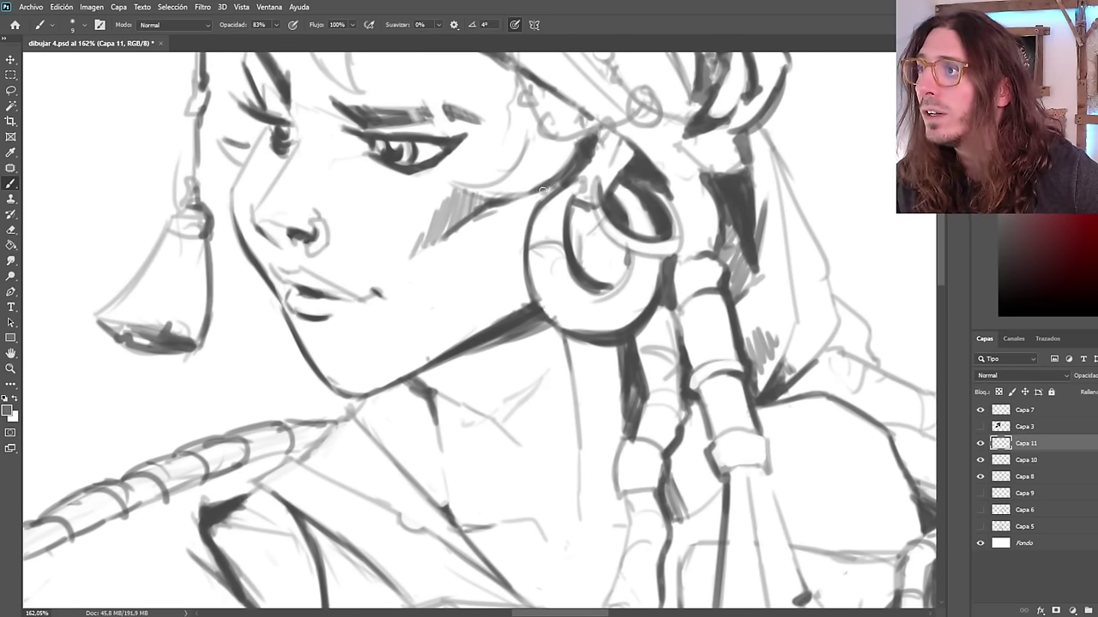
{"action": "left_click_drag", "start_coordinate": [537, 196], "coordinate": [526, 221]}
{"action": "scroll", "coordinate": [536, 265], "scroll_direction": "down", "scroll_amount": 1}
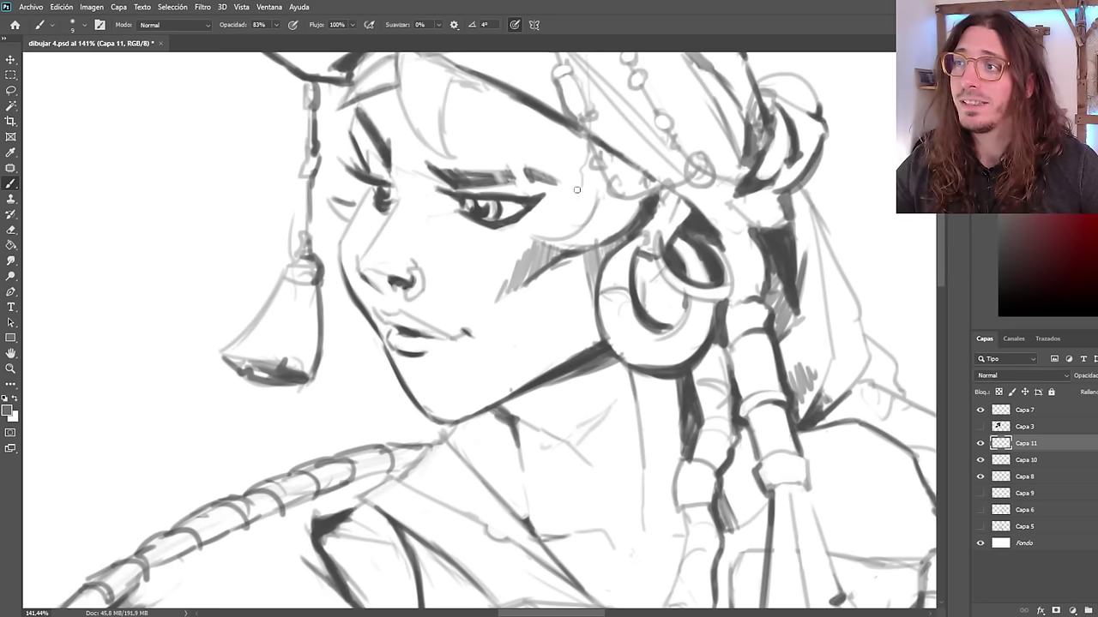
{"action": "scroll", "coordinate": [575, 244], "scroll_direction": "down", "scroll_amount": 4}
{"action": "scroll", "coordinate": [604, 265], "scroll_direction": "up", "scroll_amount": 4}
{"action": "mouse_move", "coordinate": [598, 254]}
{"action": "left_mouse_down"}
{"action": "mouse_move", "coordinate": [596, 290]}
{"action": "mouse_move", "coordinate": [606, 241]}
{"action": "left_mouse_up"}
{"action": "key", "text": "ctrl+z"}
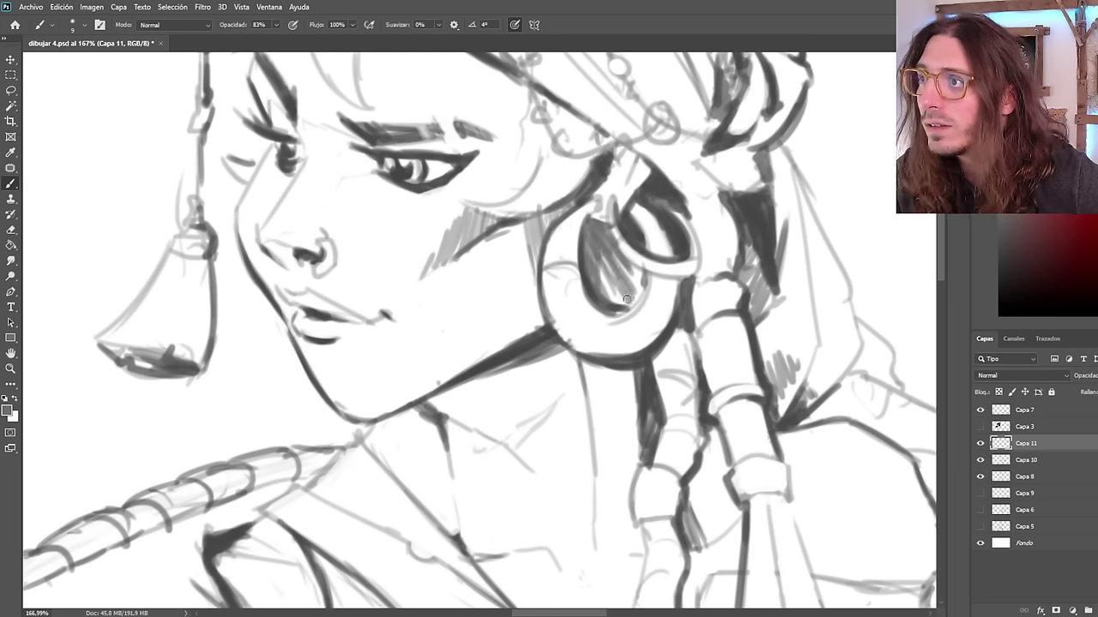
Shade the earring's inner opening, the underside of the nose and the neck below the jaw, checking the result in mirrored view.
{"action": "left_click_drag", "start_coordinate": [601, 278], "coordinate": [539, 188]}
{"action": "key", "text": "ctrl+shift+h"}
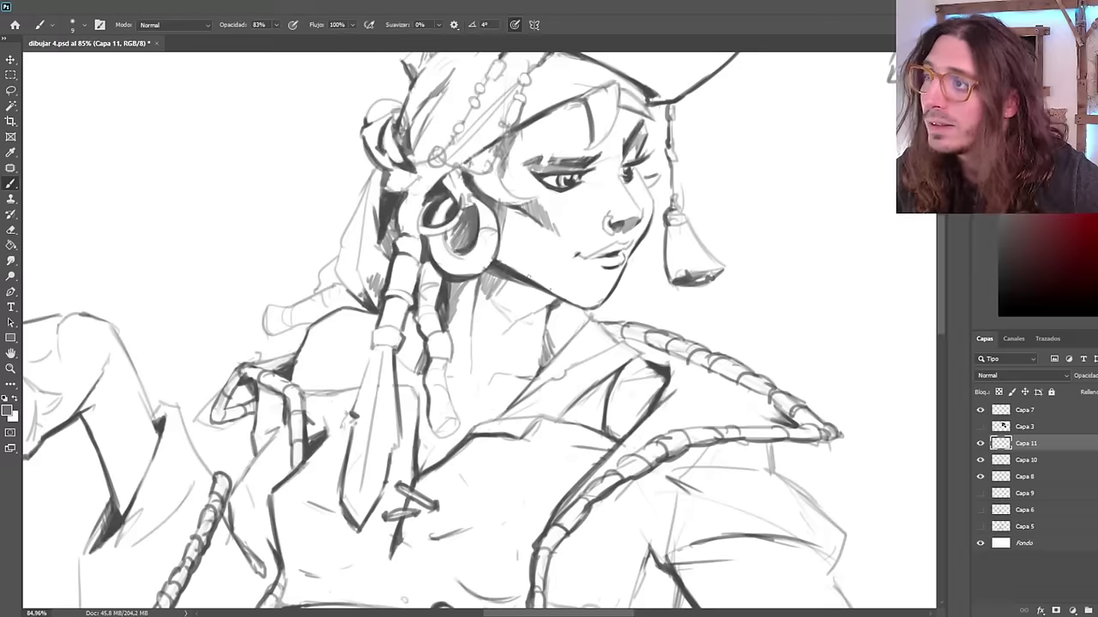
{"action": "scroll", "coordinate": [502, 257], "scroll_direction": "down", "scroll_amount": 10}
{"action": "key", "text": "ctrl+shift+h"}
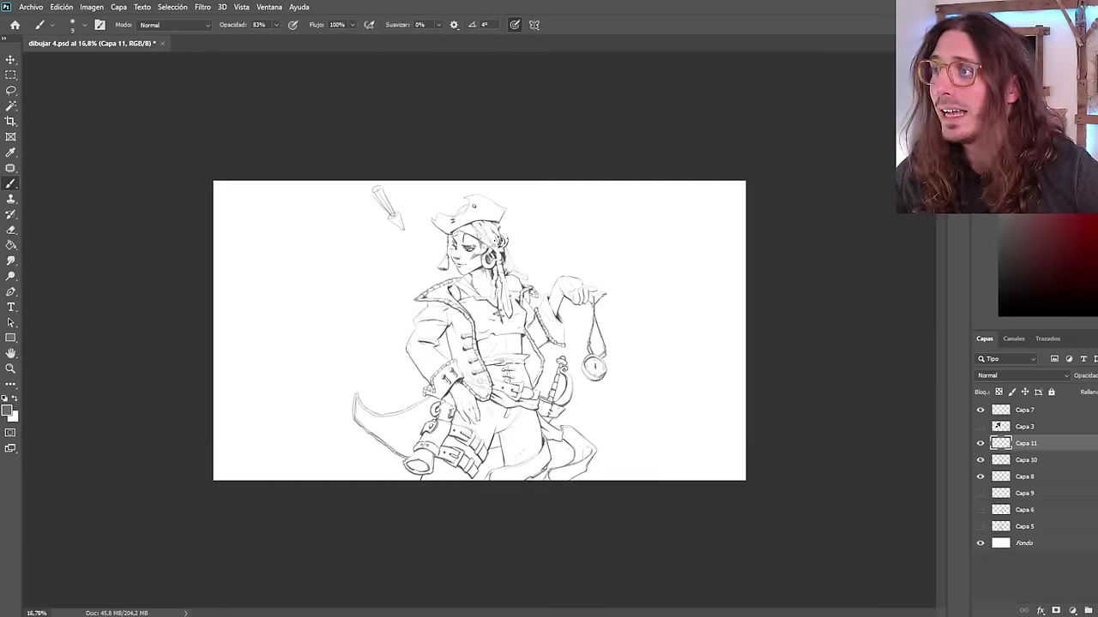
Hatch a grey shadow on the bare shoulder beside the coat's rope-trimmed collar.
{"action": "scroll", "coordinate": [471, 279], "scroll_direction": "up", "scroll_amount": 5}
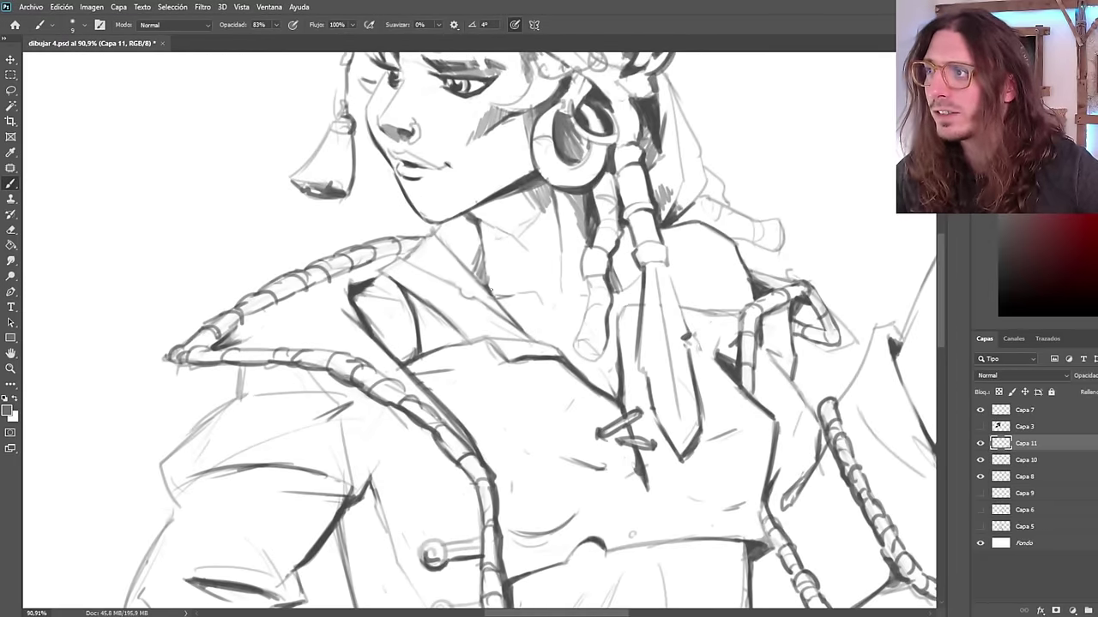
{"action": "scroll", "coordinate": [602, 228], "scroll_direction": "down", "scroll_amount": 3}
{"action": "scroll", "coordinate": [704, 271], "scroll_direction": "up", "scroll_amount": 4}
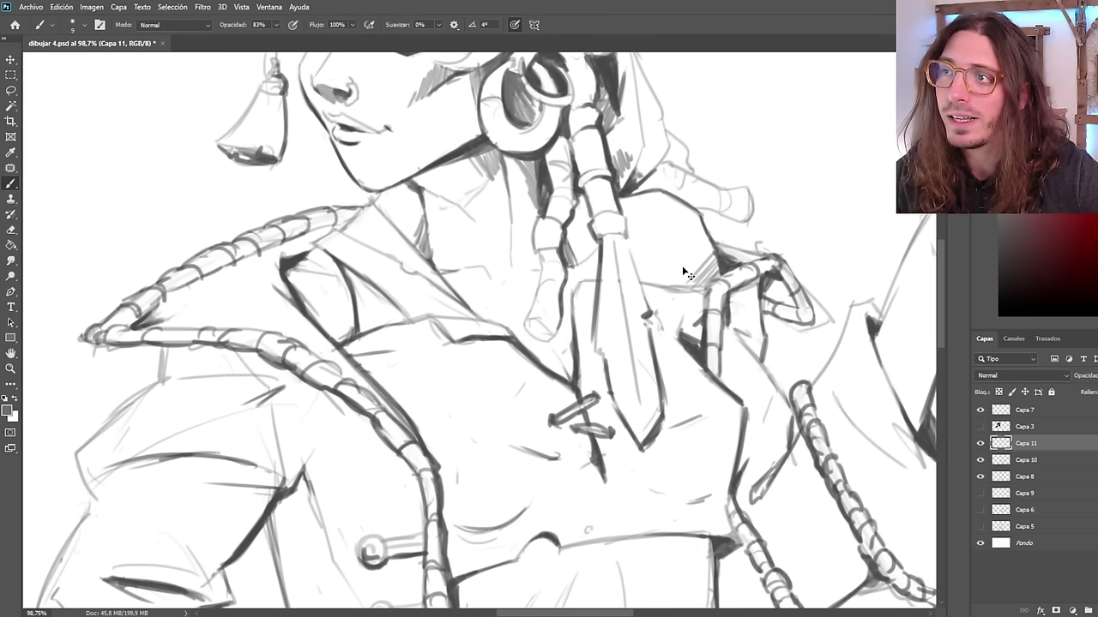
{"action": "scroll", "coordinate": [632, 236], "scroll_direction": "down", "scroll_amount": 4}
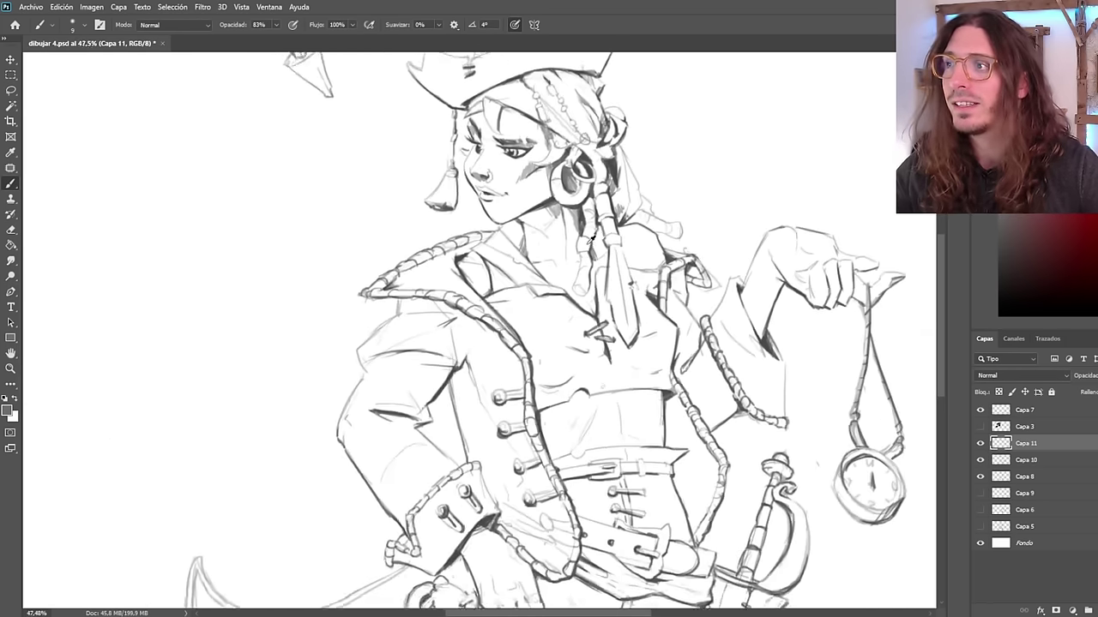
Hatch a grey shadow in the gap between the hanging braids beside the neck, checking the drawing in mirrored view.
{"action": "scroll", "coordinate": [613, 243], "scroll_direction": "up", "scroll_amount": 4}
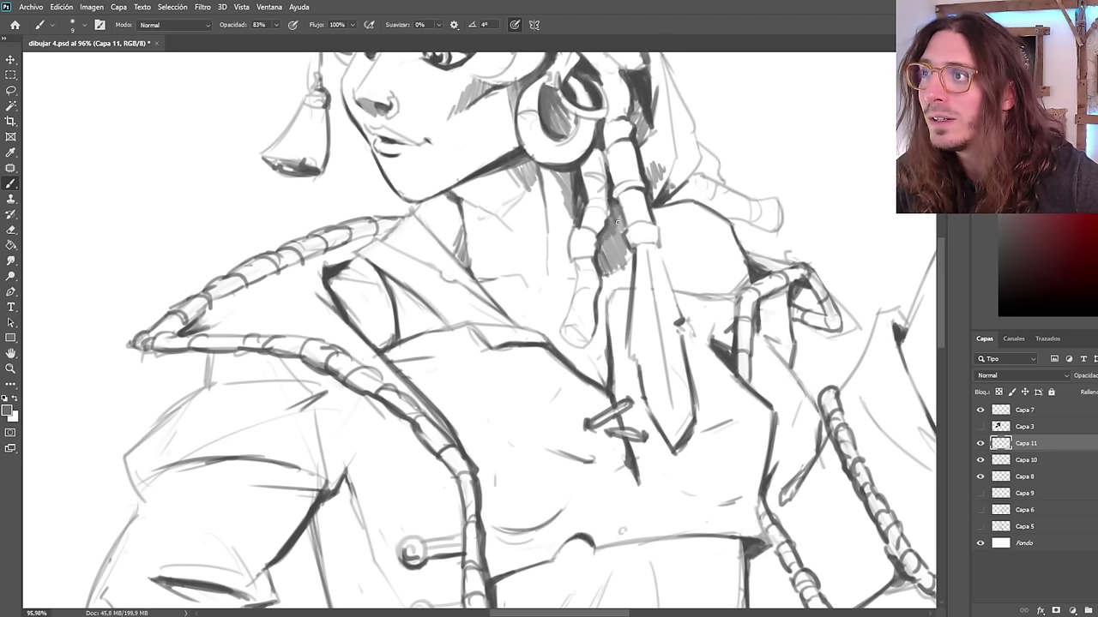
{"action": "left_click_drag", "start_coordinate": [585, 220], "coordinate": [515, 237]}
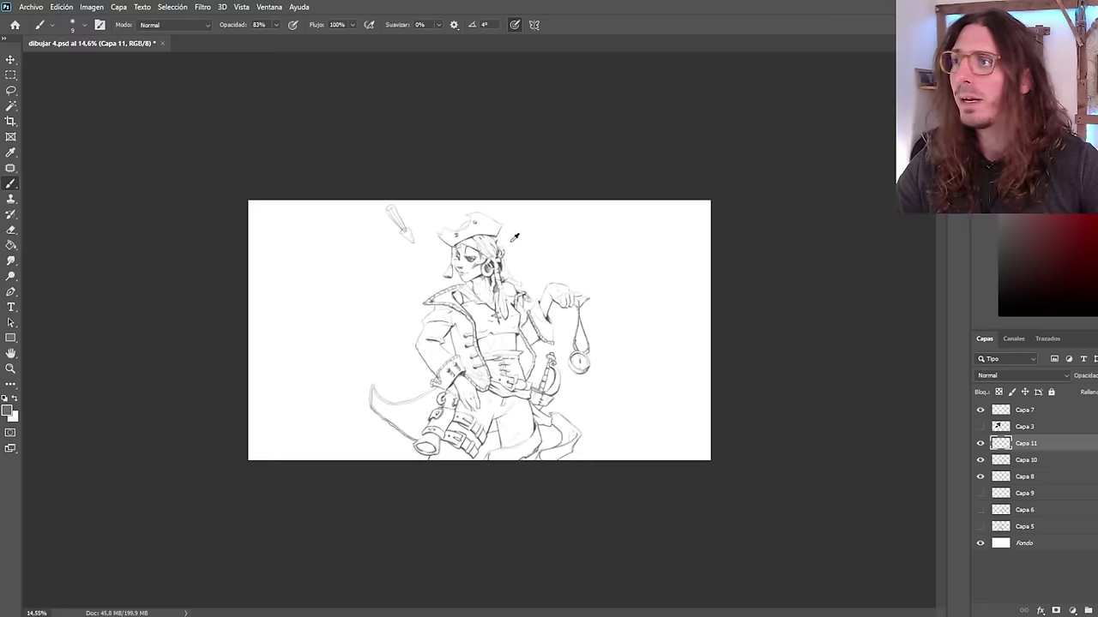
{"action": "key", "text": "ctrl+shift+h"}
{"action": "scroll", "coordinate": [466, 298], "scroll_direction": "up", "scroll_amount": 10}
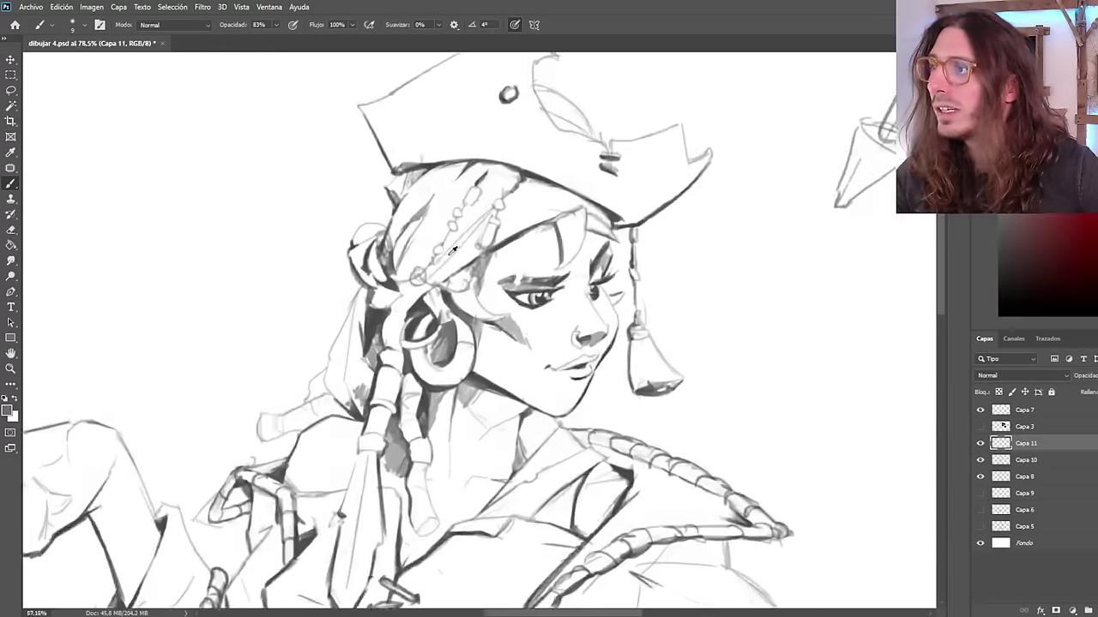
{"action": "left_click_drag", "start_coordinate": [543, 214], "coordinate": [527, 220]}
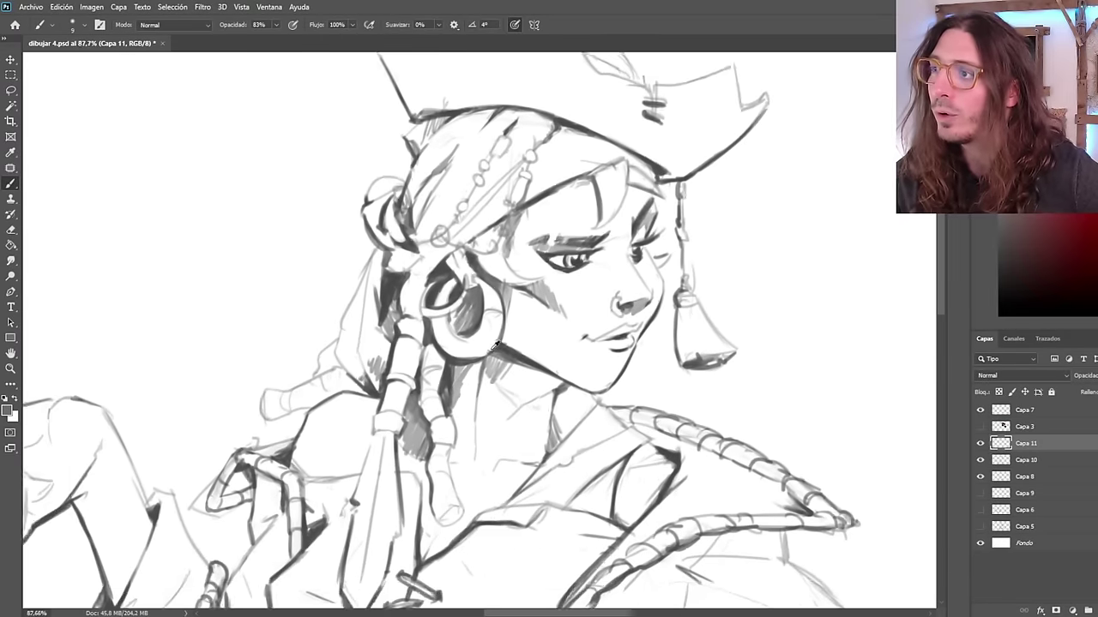
Shade the eye socket between the eyebrow and the bridge of the nose with grey, checking the whole figure unmirrored.
{"action": "left_click_drag", "start_coordinate": [546, 284], "coordinate": [562, 278]}
{"action": "scroll", "coordinate": [588, 288], "scroll_direction": "down", "scroll_amount": 3}
{"action": "scroll", "coordinate": [614, 264], "scroll_direction": "up", "scroll_amount": 3}
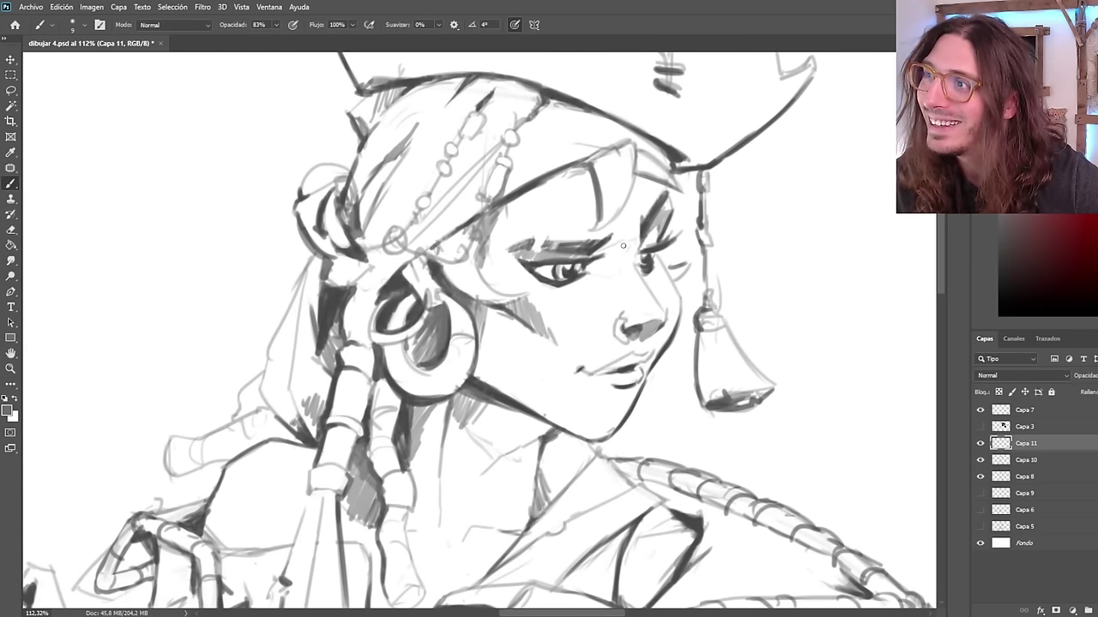
{"action": "scroll", "coordinate": [652, 274], "scroll_direction": "down", "scroll_amount": 3}
{"action": "scroll", "coordinate": [675, 300], "scroll_direction": "up", "scroll_amount": 3}
{"action": "mouse_move", "coordinate": [590, 268]}
{"action": "left_mouse_down"}
{"action": "mouse_move", "coordinate": [619, 237]}
{"action": "mouse_move", "coordinate": [587, 262]}
{"action": "left_mouse_up"}
{"action": "key", "text": "ctrl+shift+h"}
{"action": "scroll", "coordinate": [549, 257], "scroll_direction": "down", "scroll_amount": 10}
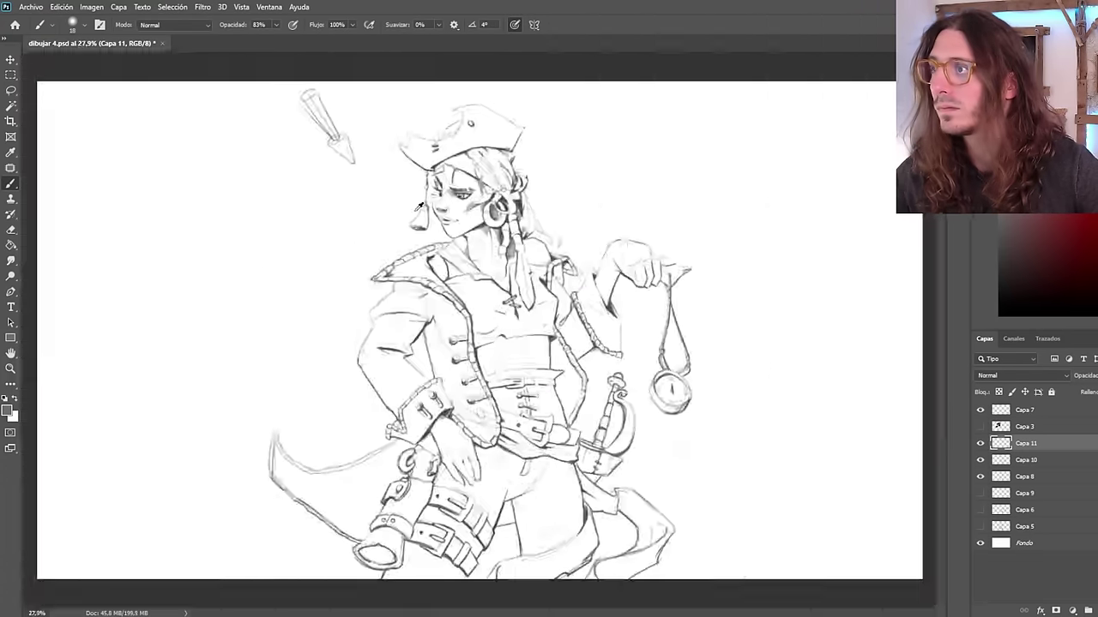
Shade the hair lock on the forehead beneath the bandana in grey, checking it in mirrored view.
{"action": "scroll", "coordinate": [452, 181], "scroll_direction": "up", "scroll_amount": 10}
{"action": "left_click_drag", "start_coordinate": [468, 177], "coordinate": [480, 183]}
{"action": "scroll", "coordinate": [479, 181], "scroll_direction": "down", "scroll_amount": 1}
{"action": "scroll", "coordinate": [479, 182], "scroll_direction": "down", "scroll_amount": 5}
{"action": "key", "text": "h"}
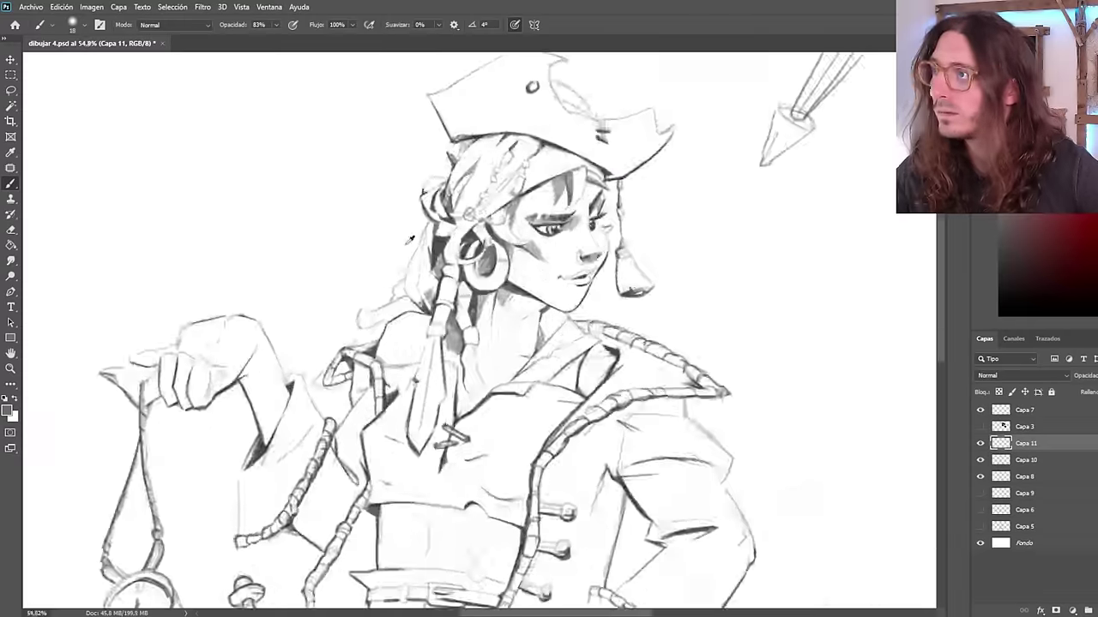
{"action": "scroll", "coordinate": [478, 148], "scroll_direction": "up", "scroll_amount": 4}
{"action": "scroll", "coordinate": [510, 255], "scroll_direction": "down", "scroll_amount": 5}
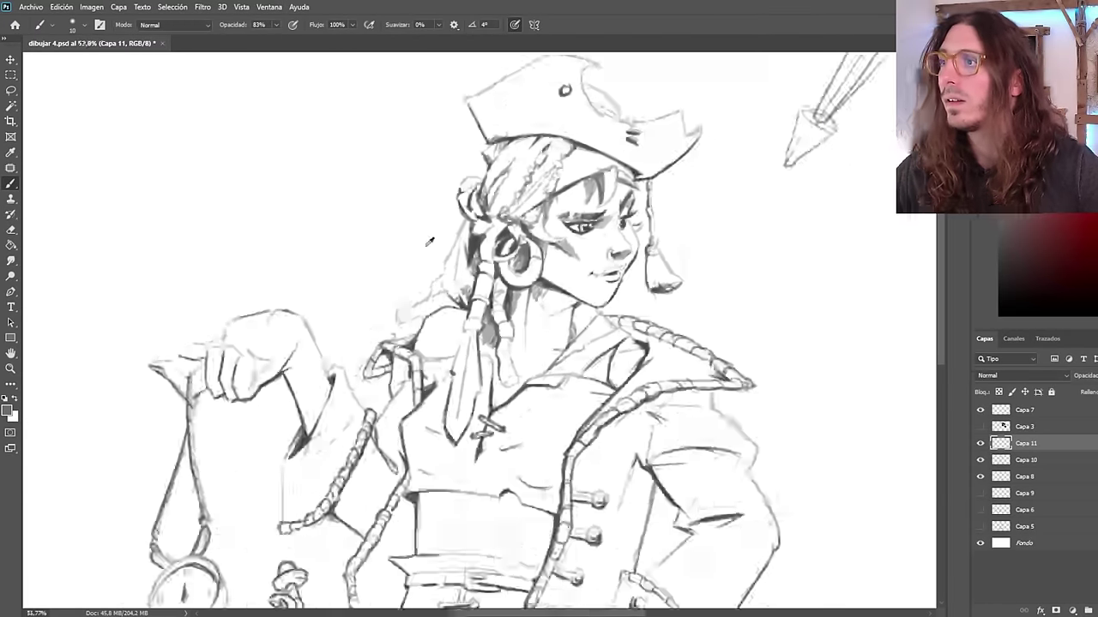
Move the shadow layer Capa 11 below Capa 10 and shade the hair around the braids and the knot behind the head.
{"action": "scroll", "coordinate": [558, 265], "scroll_direction": "up", "scroll_amount": 6}
{"action": "scroll", "coordinate": [504, 256], "scroll_direction": "down", "scroll_amount": 5}
{"action": "scroll", "coordinate": [463, 270], "scroll_direction": "up", "scroll_amount": 6}
{"action": "key", "text": "ctrl+bracketleft"}
{"action": "key", "text": "h"}
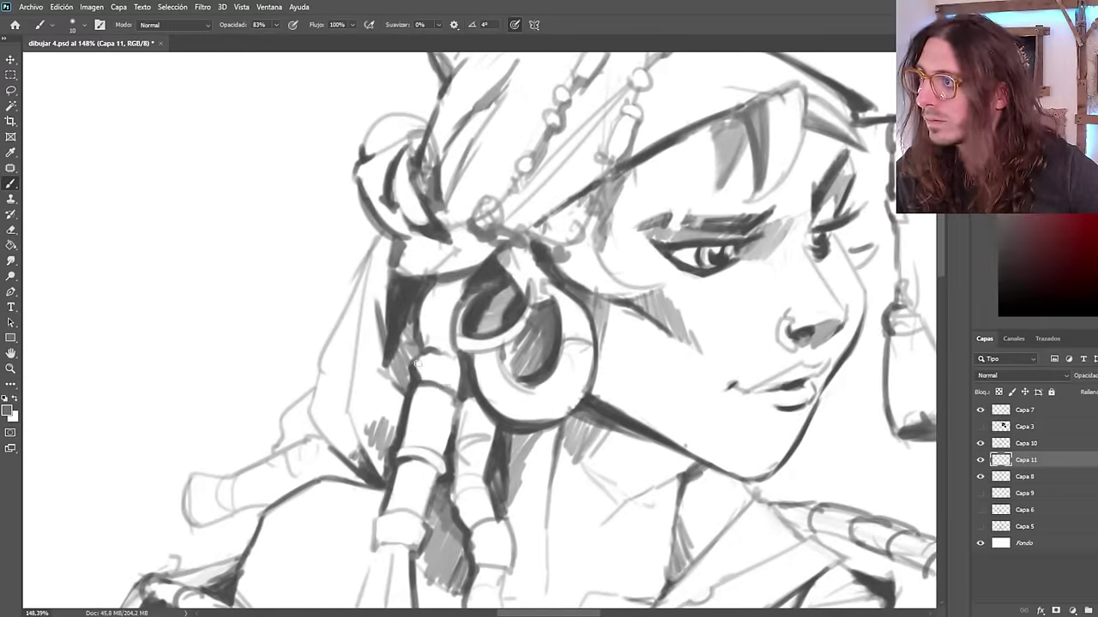
{"action": "scroll", "coordinate": [481, 258], "scroll_direction": "down", "scroll_amount": 5}
{"action": "scroll", "coordinate": [528, 249], "scroll_direction": "up", "scroll_amount": 5}
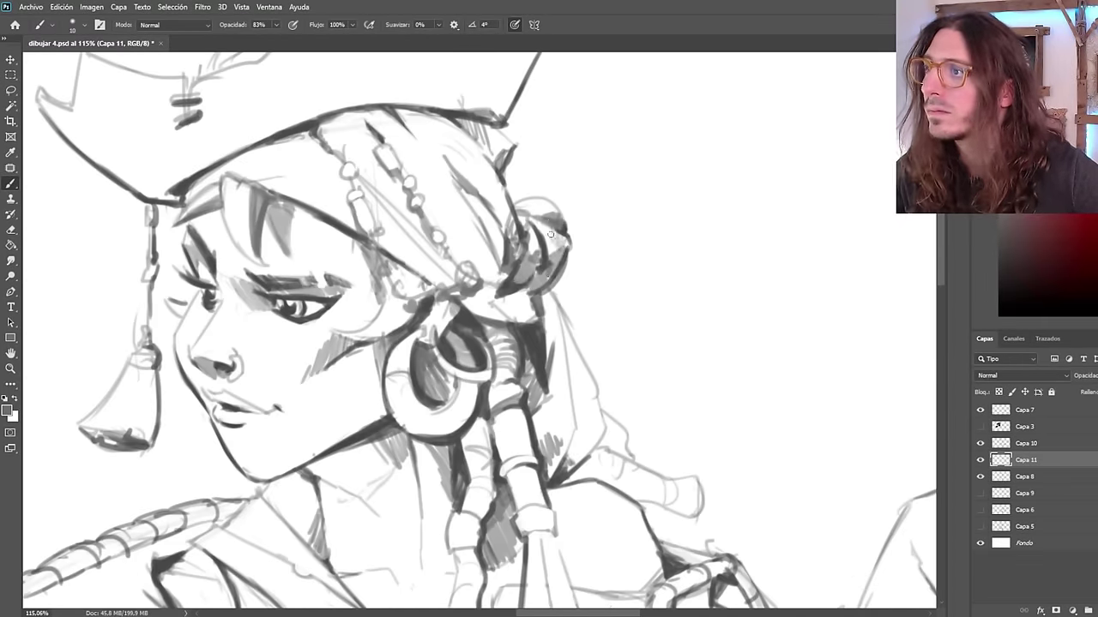
Shade the back of the bandana beneath the hat brim, checking the drawing in both mirrored and normal views.
{"action": "key", "text": "h"}
{"action": "scroll", "coordinate": [526, 250], "scroll_direction": "down", "scroll_amount": 5}
{"action": "scroll", "coordinate": [462, 207], "scroll_direction": "up", "scroll_amount": 5}
{"action": "left_click_drag", "start_coordinate": [556, 165], "coordinate": [468, 161]}
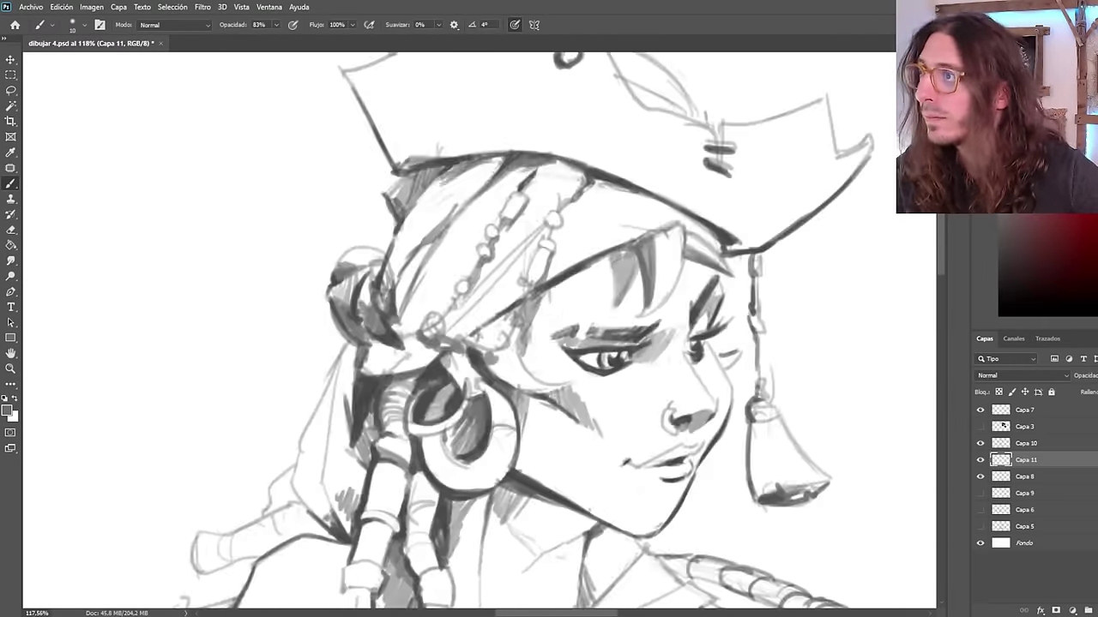
{"action": "scroll", "coordinate": [422, 209], "scroll_direction": "down", "scroll_amount": 5}
{"action": "key", "text": "h"}
{"action": "scroll", "coordinate": [488, 280], "scroll_direction": "up", "scroll_amount": 5}
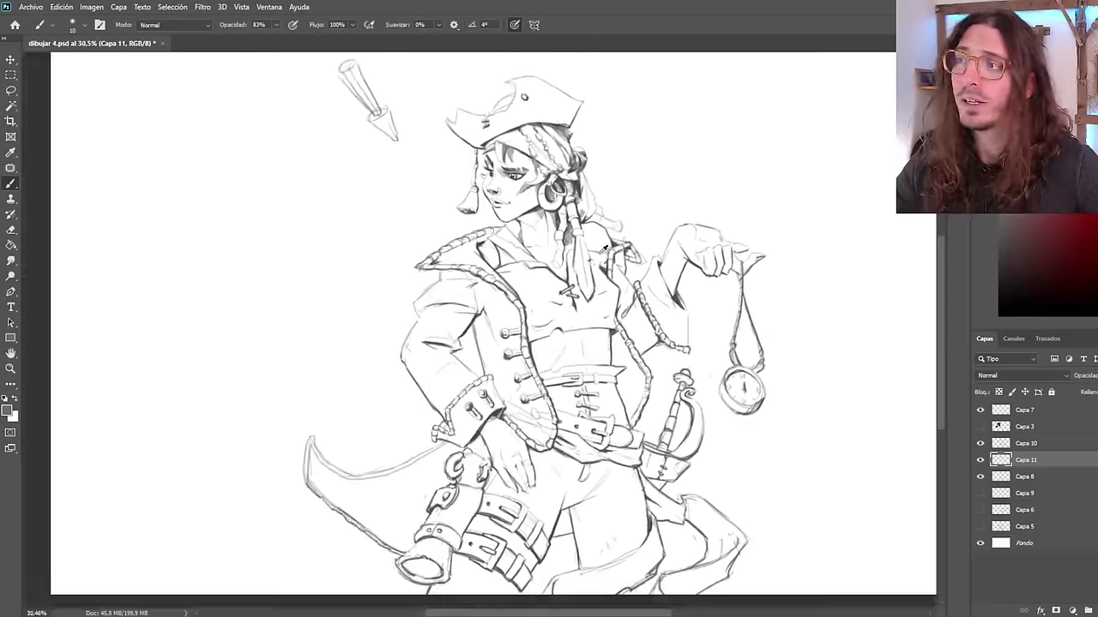
Compare the drawing with and without Capa 11 and shade the hat's tassel, the bandana folds and the knot's upper part.
{"action": "scroll", "coordinate": [579, 338], "scroll_direction": "down", "scroll_amount": 5}
{"action": "scroll", "coordinate": [494, 262], "scroll_direction": "up", "scroll_amount": 4}
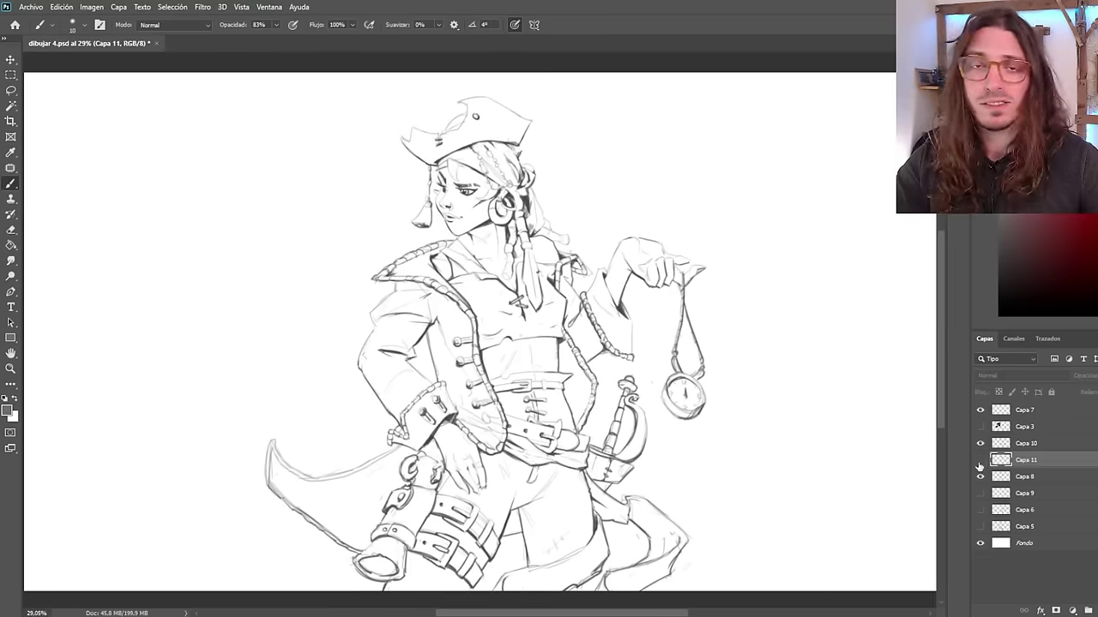
{"action": "scroll", "coordinate": [452, 306], "scroll_direction": "up", "scroll_amount": 3}
{"action": "key", "text": "h"}
{"action": "scroll", "coordinate": [482, 178], "scroll_direction": "down", "scroll_amount": 6}
{"action": "scroll", "coordinate": [483, 178], "scroll_direction": "up", "scroll_amount": 5}
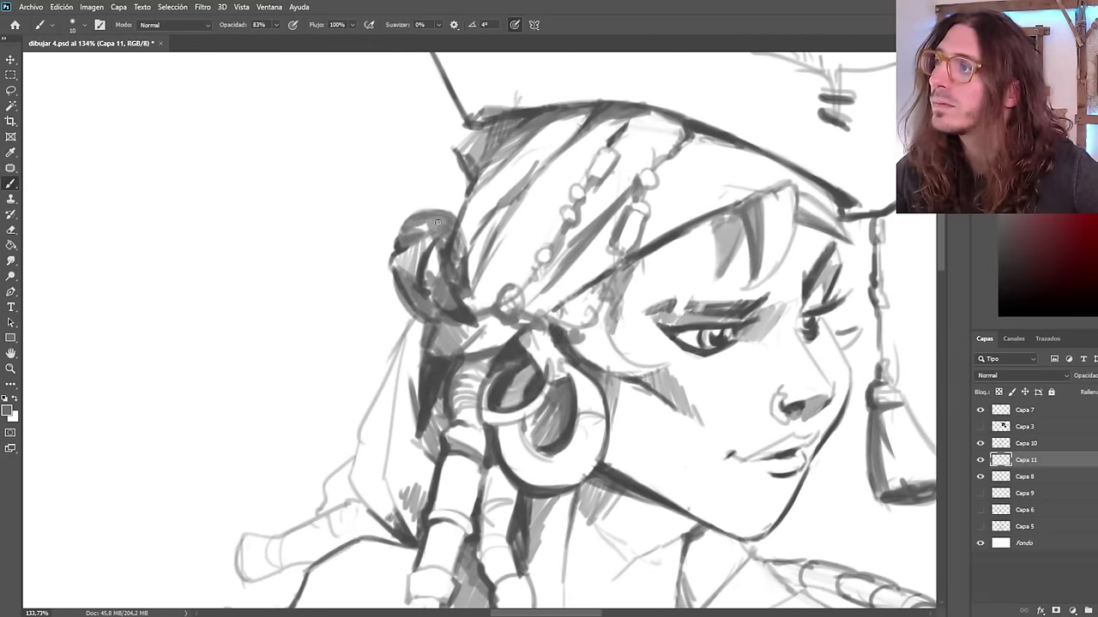
Darken the bandana folds toward the back of the head and add grey along the underside of the hat brim.
{"action": "scroll", "coordinate": [412, 221], "scroll_direction": "down", "scroll_amount": 5}
{"action": "key", "text": "h"}
{"action": "scroll", "coordinate": [516, 189], "scroll_direction": "up", "scroll_amount": 5}
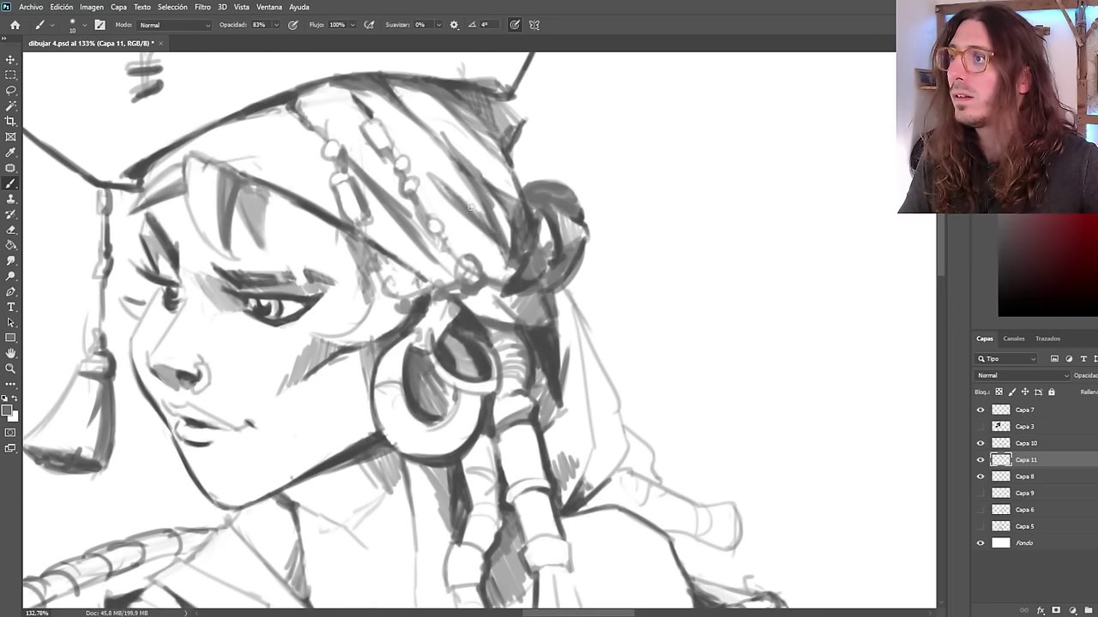
{"action": "scroll", "coordinate": [387, 85], "scroll_direction": "down", "scroll_amount": 5}
{"action": "key", "text": "h"}
{"action": "scroll", "coordinate": [583, 112], "scroll_direction": "up", "scroll_amount": 4}
{"action": "left_click_drag", "start_coordinate": [556, 133], "coordinate": [633, 183]}
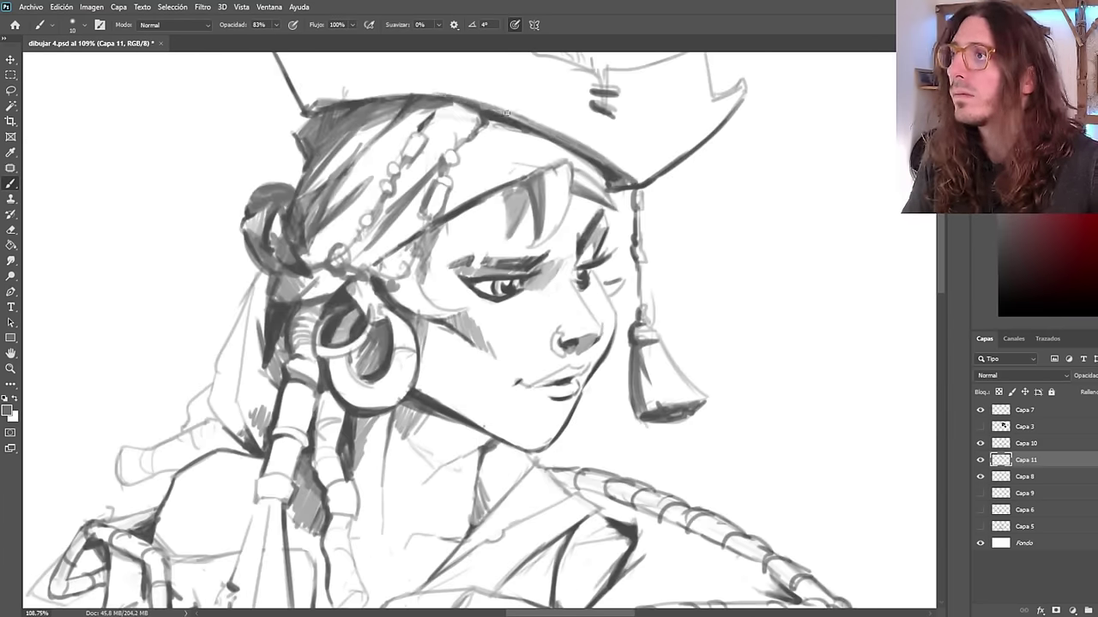
{"action": "scroll", "coordinate": [571, 125], "scroll_direction": "down", "scroll_amount": 4}
Shade the braids and the folded collar, and paint the shadow cast on the chest by the long braid's pointed end.
{"action": "scroll", "coordinate": [444, 278], "scroll_direction": "up", "scroll_amount": 5}
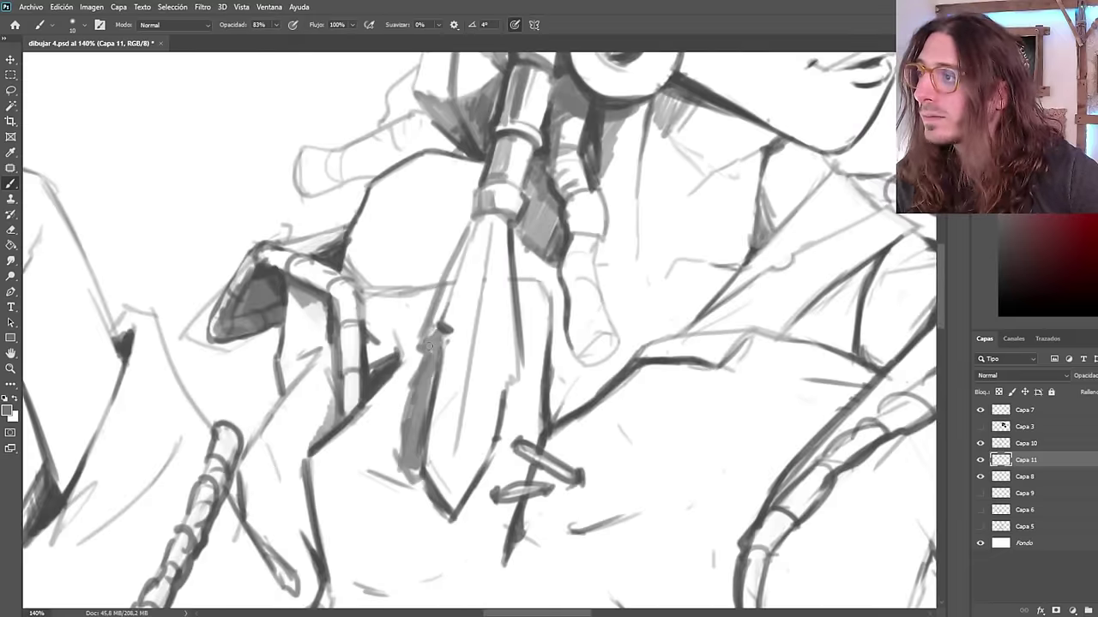
{"action": "scroll", "coordinate": [468, 221], "scroll_direction": "down", "scroll_amount": 5}
{"action": "scroll", "coordinate": [591, 258], "scroll_direction": "up", "scroll_amount": 4}
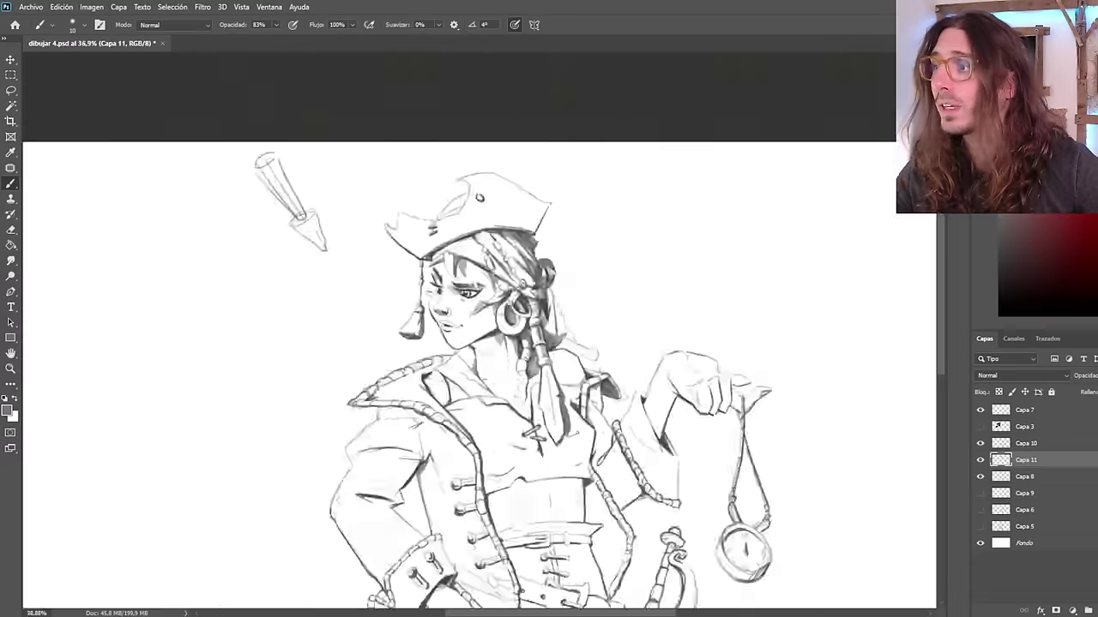
{"action": "scroll", "coordinate": [591, 258], "scroll_direction": "down", "scroll_amount": 4}
Fill the coat area between the raised arm's rope-trimmed sleeve and the rope-trimmed front edge with grey shadow.
{"action": "scroll", "coordinate": [663, 426], "scroll_direction": "up", "scroll_amount": 4}
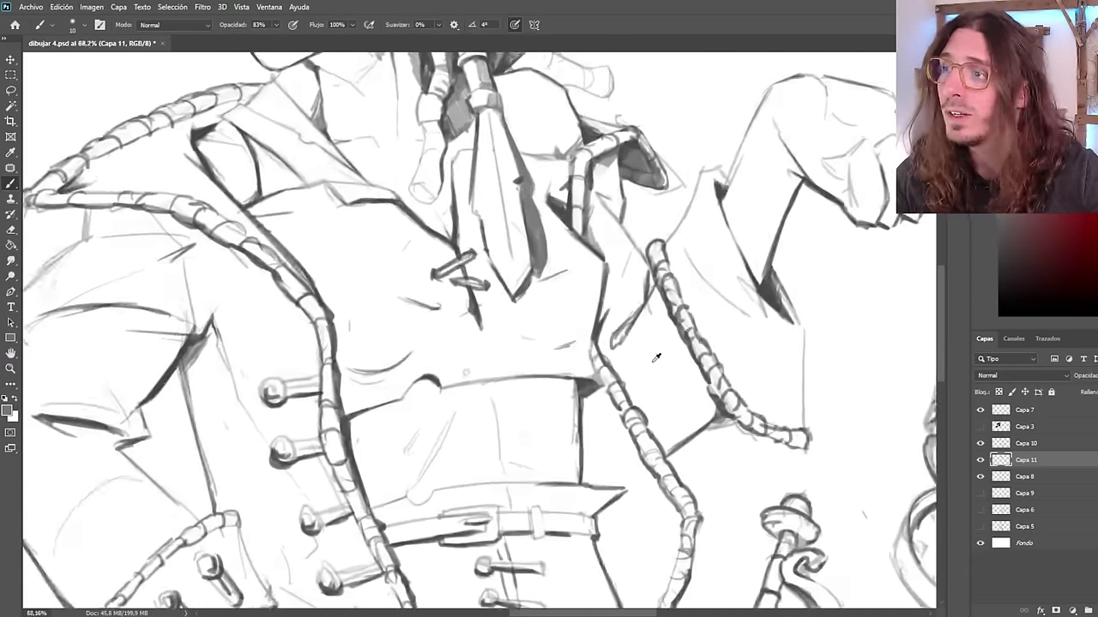
{"action": "left_click_drag", "start_coordinate": [664, 427], "coordinate": [712, 422]}
{"action": "scroll", "coordinate": [393, 235], "scroll_direction": "down", "scroll_amount": 4}
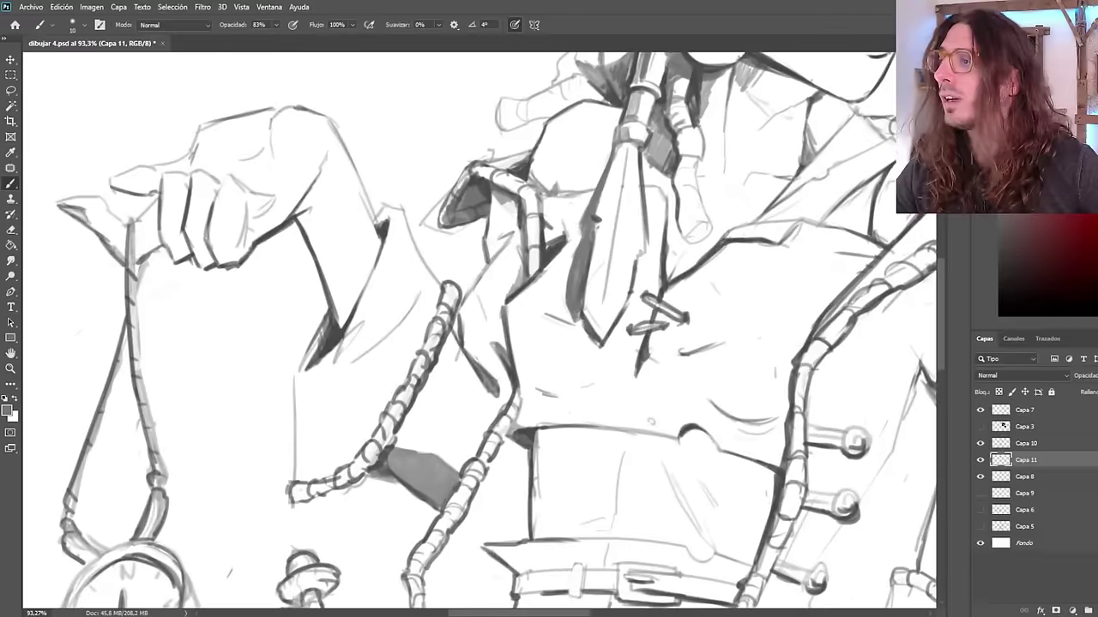
{"action": "key", "text": "ctrl+shift+h"}
Shade the short braid's tip and paint the shadow under the bust and down the waist beside the coat's roped edge.
{"action": "scroll", "coordinate": [536, 240], "scroll_direction": "up", "scroll_amount": 5}
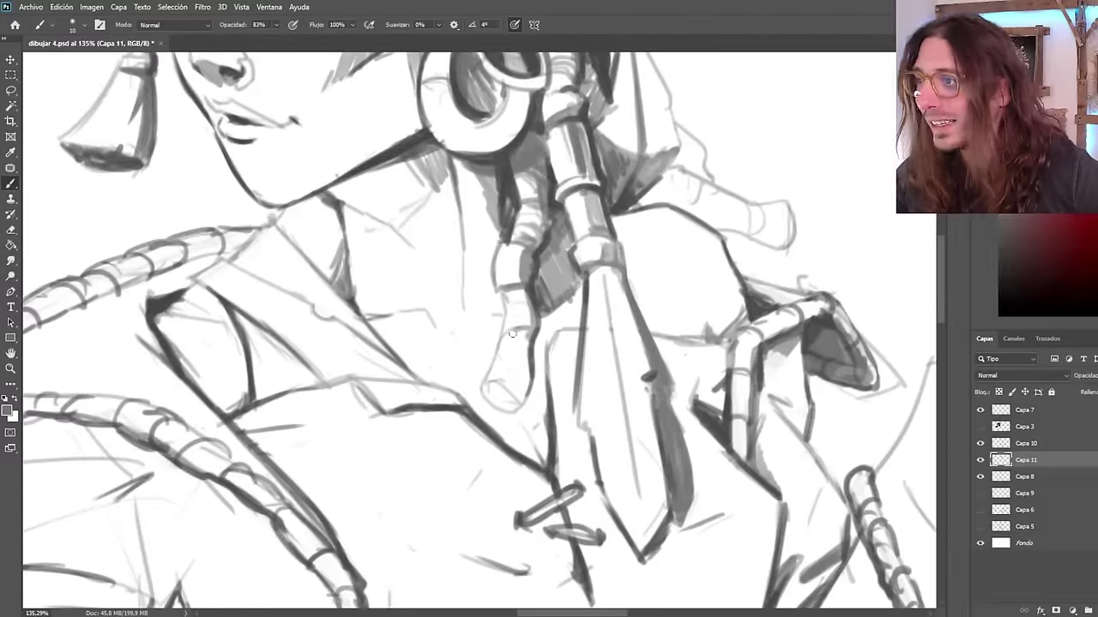
{"action": "scroll", "coordinate": [493, 403], "scroll_direction": "down", "scroll_amount": 3}
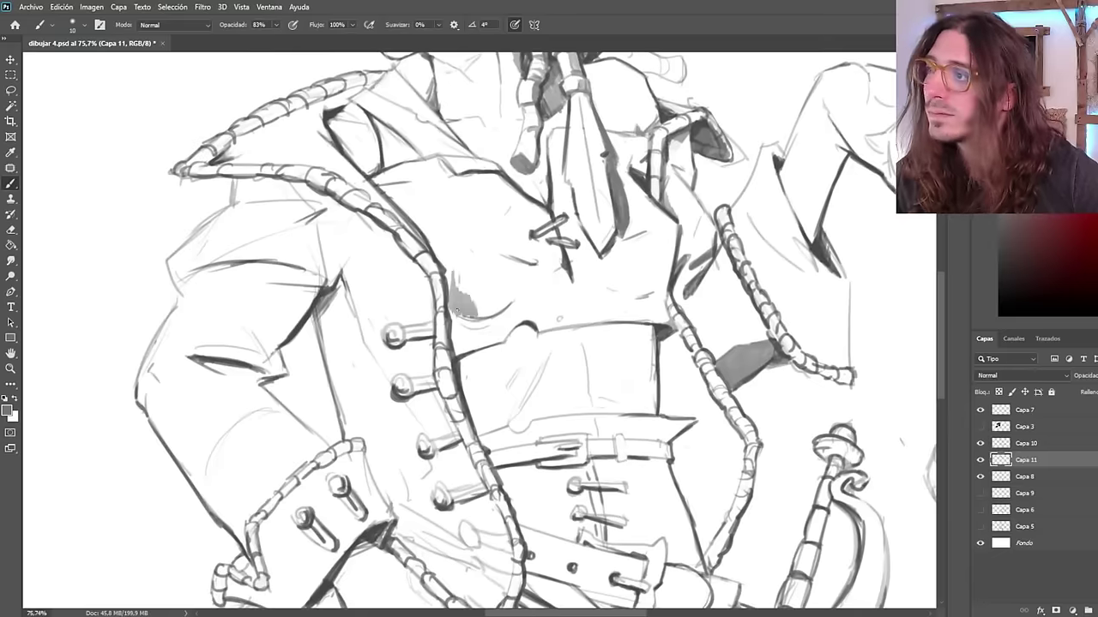
{"action": "scroll", "coordinate": [485, 316], "scroll_direction": "down", "scroll_amount": 5}
{"action": "key", "text": "ctrl+shift+h"}
{"action": "scroll", "coordinate": [480, 377], "scroll_direction": "up", "scroll_amount": 6}
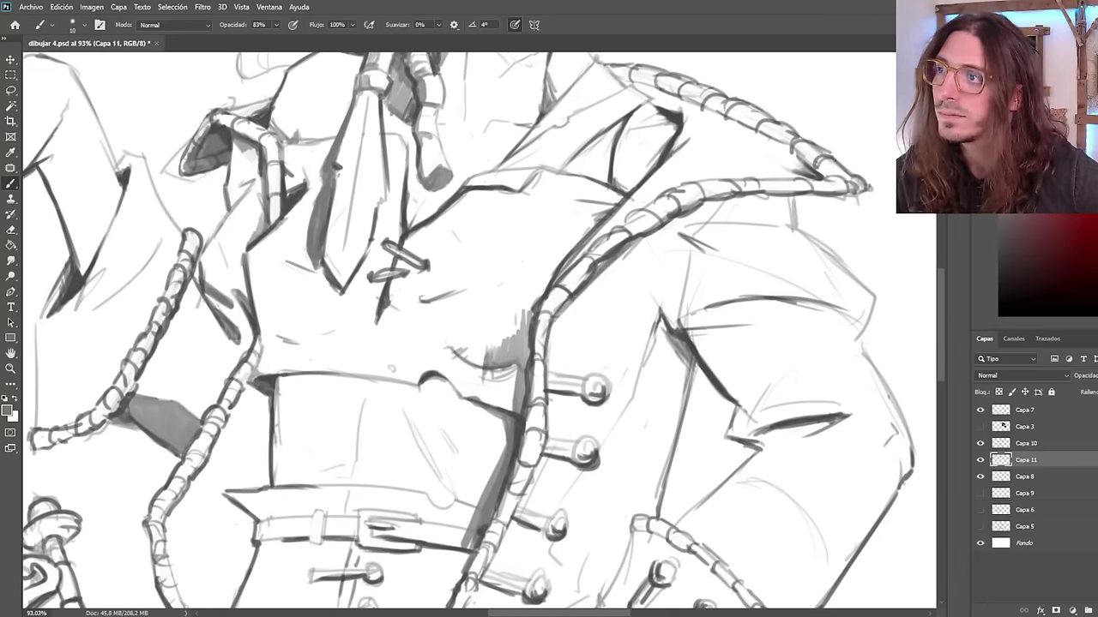
{"action": "scroll", "coordinate": [504, 316], "scroll_direction": "down", "scroll_amount": 4}
Shade the area beneath the near eye and the side of the nose, checking the face in mirrored view.
{"action": "scroll", "coordinate": [504, 316], "scroll_direction": "up", "scroll_amount": 6}
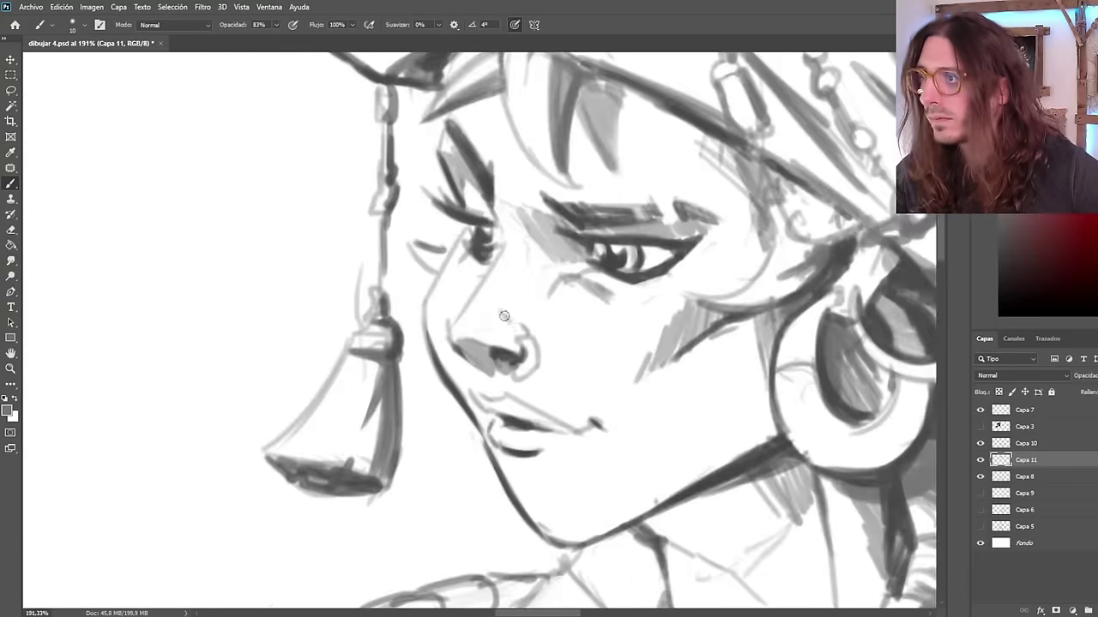
{"action": "key", "text": "shift+h"}
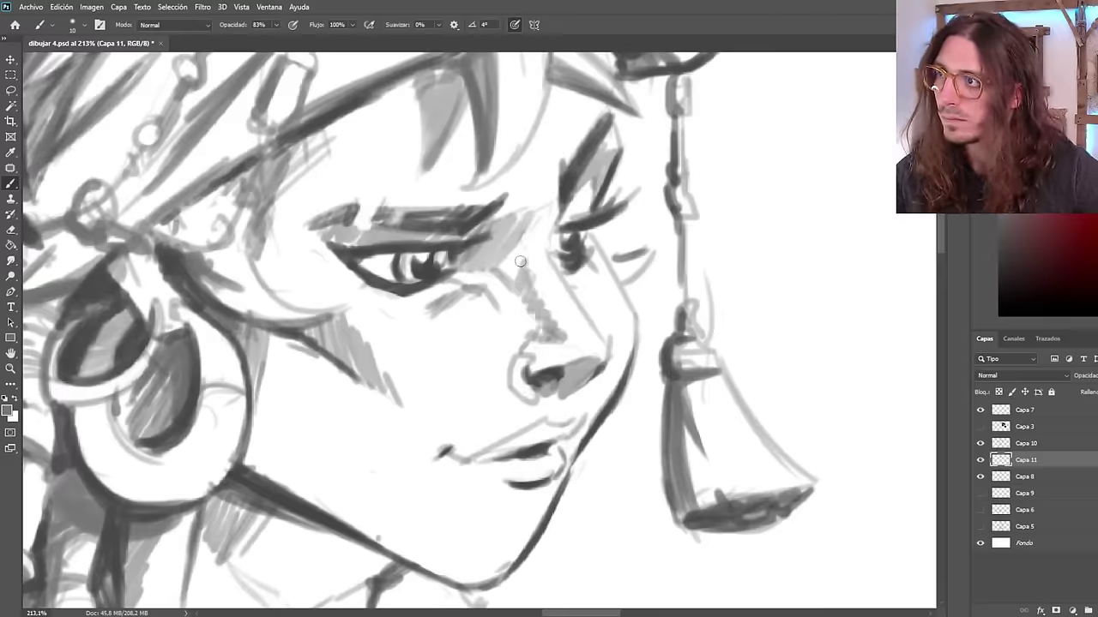
{"action": "scroll", "coordinate": [523, 273], "scroll_direction": "down", "scroll_amount": 6}
{"action": "scroll", "coordinate": [457, 346], "scroll_direction": "up", "scroll_amount": 6}
{"action": "key", "text": "shift+h"}
{"action": "scroll", "coordinate": [457, 346], "scroll_direction": "down", "scroll_amount": 6}
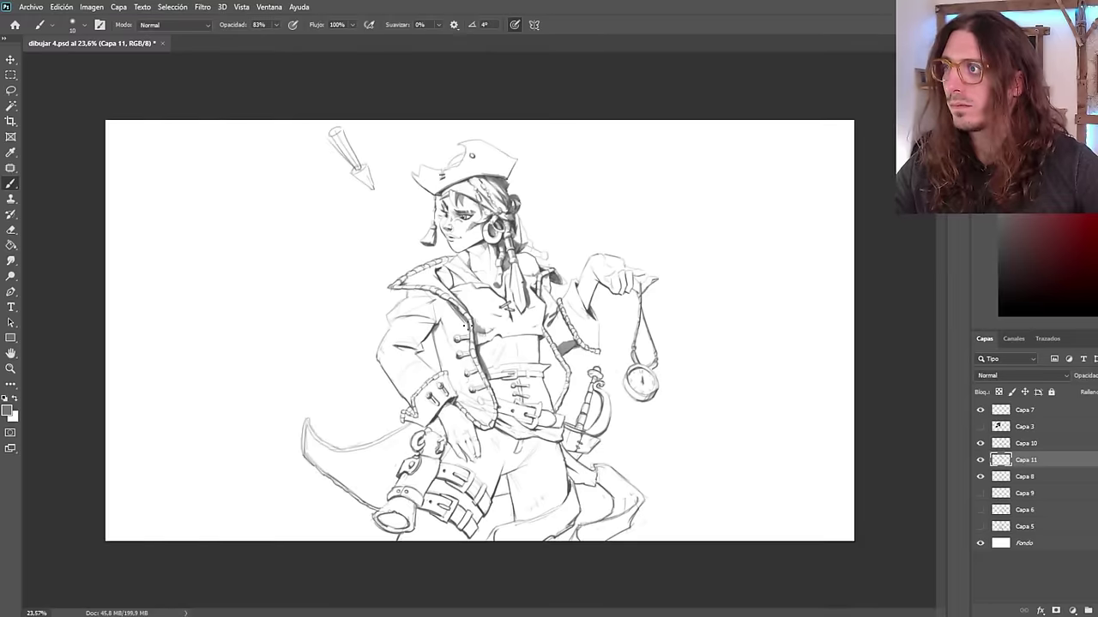
Shade the upper lip in grey and tidy the nose shadow, checking the face in both mirrored and normal views.
{"action": "key", "text": "shift+h"}
{"action": "scroll", "coordinate": [457, 345], "scroll_direction": "up", "scroll_amount": 6}
{"action": "scroll", "coordinate": [457, 346], "scroll_direction": "down", "scroll_amount": 5}
{"action": "scroll", "coordinate": [457, 345], "scroll_direction": "up", "scroll_amount": 5}
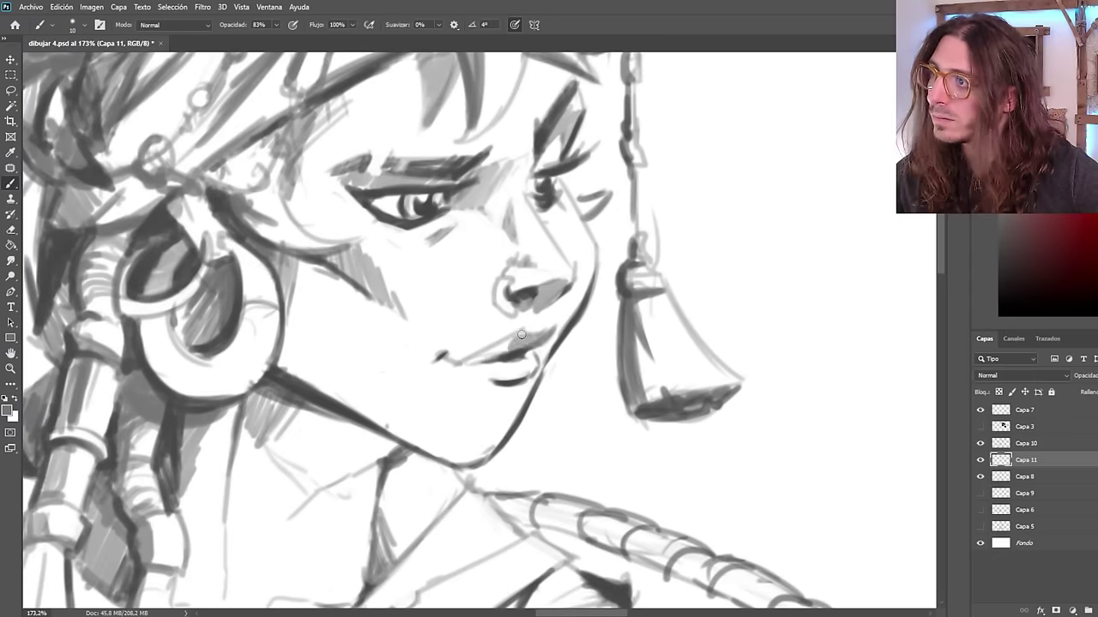
{"action": "scroll", "coordinate": [524, 305], "scroll_direction": "down", "scroll_amount": 5}
{"action": "key", "text": "shift+h"}
{"action": "scroll", "coordinate": [507, 249], "scroll_direction": "up", "scroll_amount": 4}
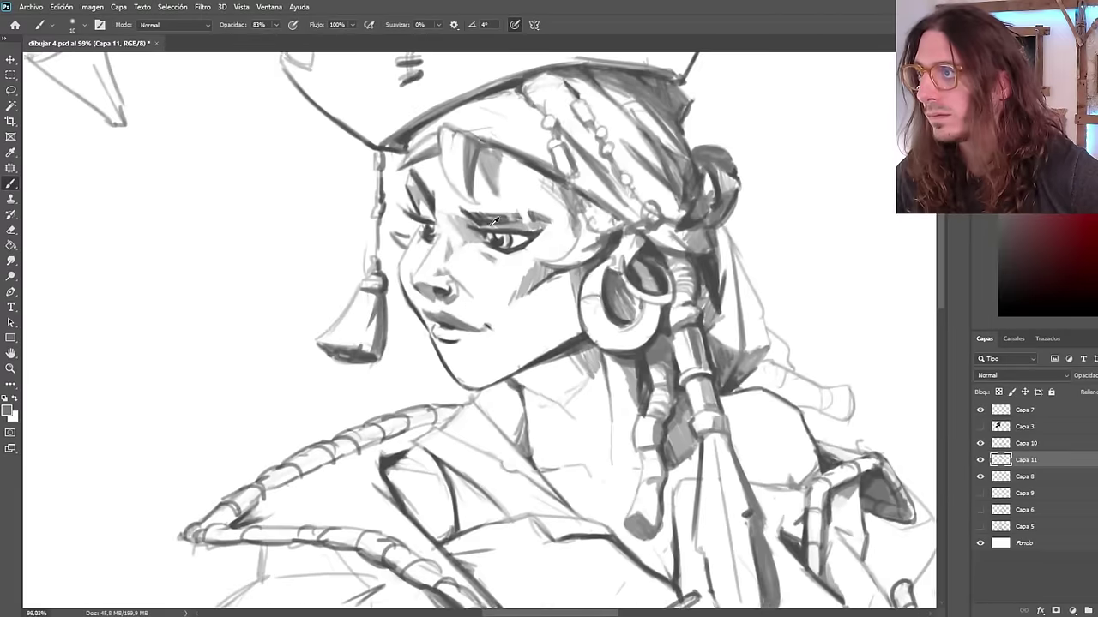
Shade beneath the collar's rope trim, under the lapel edge and along the shirt's neckline fold.
{"action": "scroll", "coordinate": [507, 248], "scroll_direction": "down", "scroll_amount": 3}
{"action": "key", "text": "shift+h"}
{"action": "scroll", "coordinate": [739, 195], "scroll_direction": "up", "scroll_amount": 5}
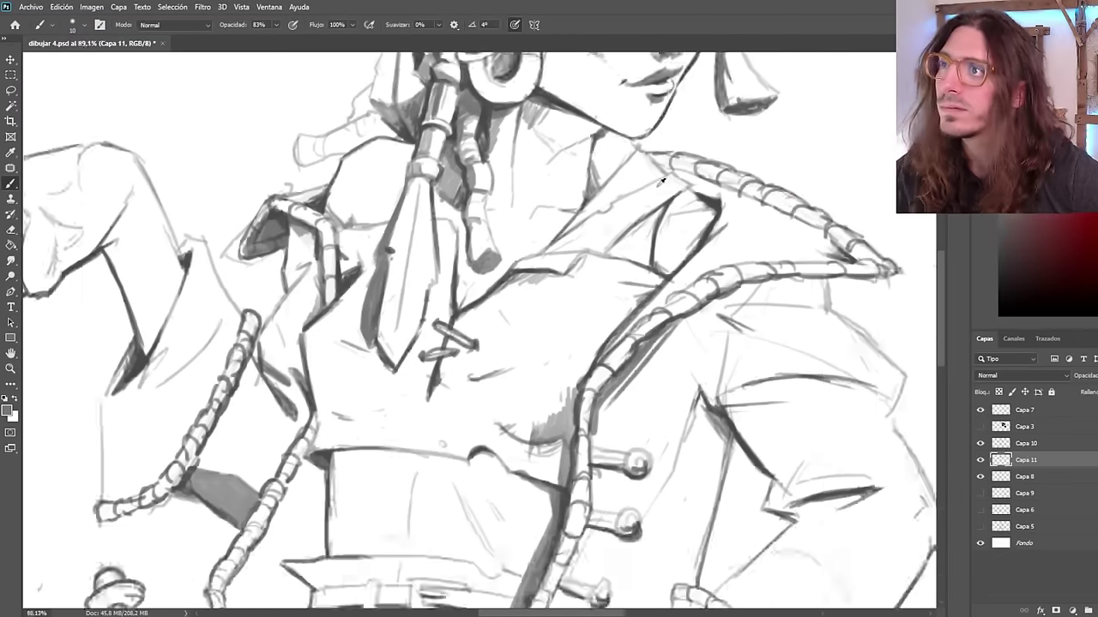
{"action": "left_click_drag", "start_coordinate": [652, 153], "coordinate": [740, 194]}
{"action": "scroll", "coordinate": [732, 244], "scroll_direction": "down", "scroll_amount": 5}
{"action": "key", "text": "shift+h"}
{"action": "scroll", "coordinate": [510, 233], "scroll_direction": "up", "scroll_amount": 5}
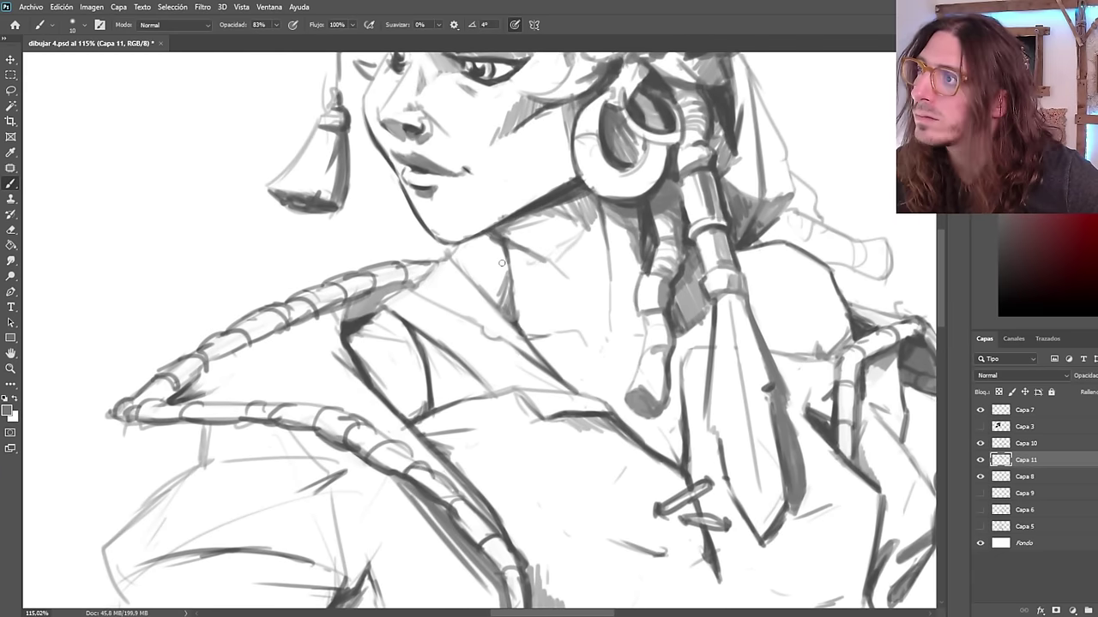
{"action": "key", "text": "shift+h"}
{"action": "scroll", "coordinate": [478, 246], "scroll_direction": "down", "scroll_amount": 2}
{"action": "scroll", "coordinate": [552, 339], "scroll_direction": "up", "scroll_amount": 2}
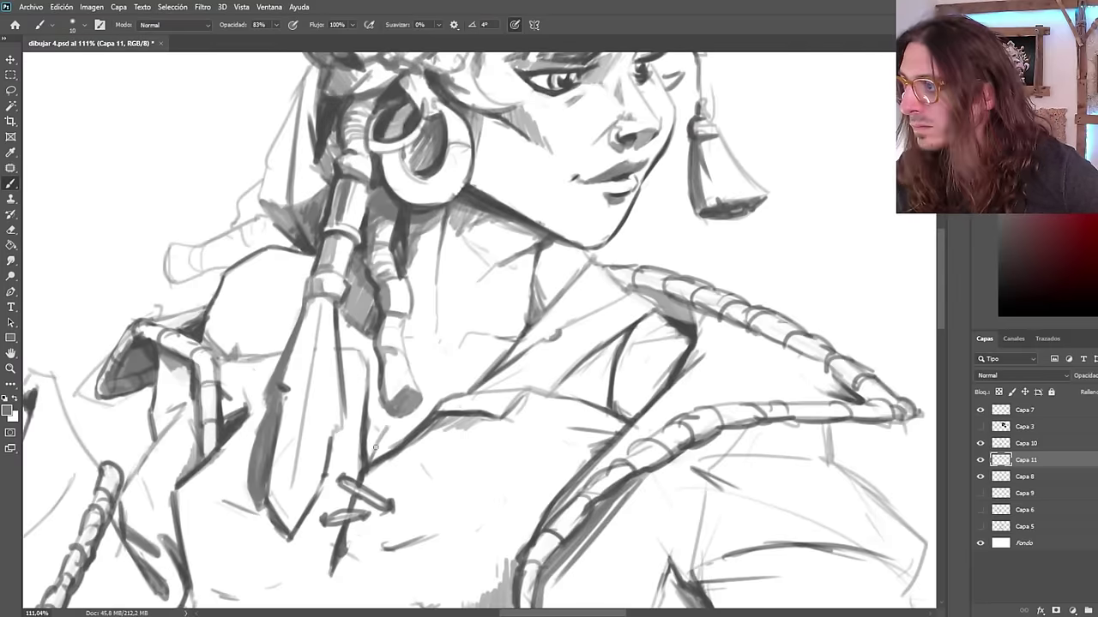
Hatch diagonal grey strokes over the coat's inner lining beside the bare waist, from below the shirt down past the belt.
{"action": "left_click_drag", "start_coordinate": [369, 333], "coordinate": [367, 398]}
{"action": "scroll", "coordinate": [378, 515], "scroll_direction": "up", "scroll_amount": 1}
{"action": "scroll", "coordinate": [481, 257], "scroll_direction": "down", "scroll_amount": 4}
{"action": "scroll", "coordinate": [386, 446], "scroll_direction": "up", "scroll_amount": 3}
{"action": "left_click_drag", "start_coordinate": [403, 328], "coordinate": [432, 410]}
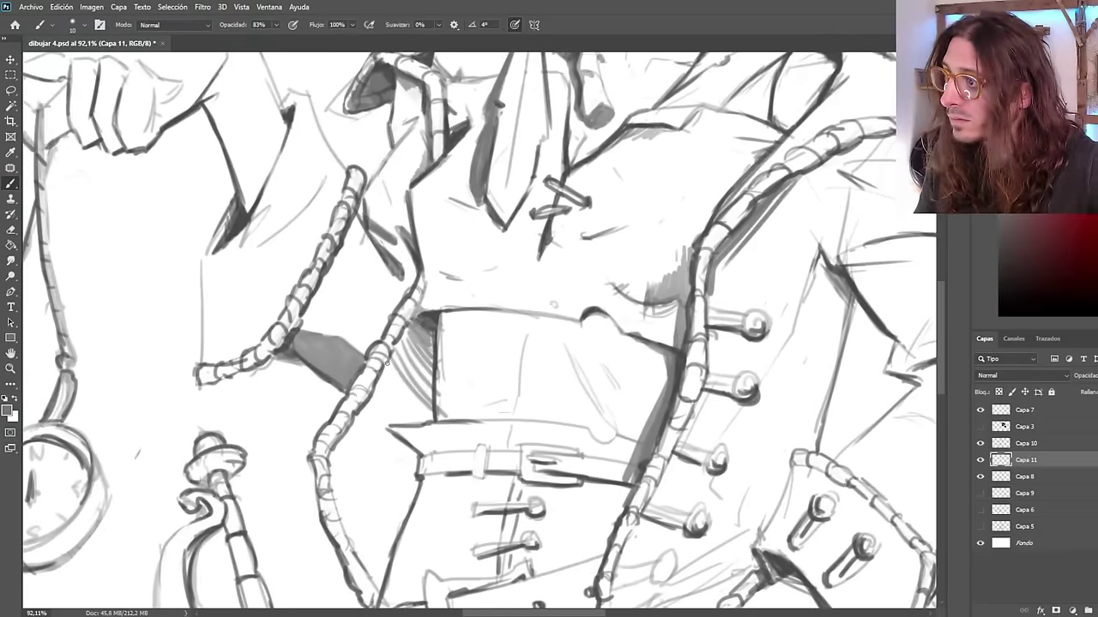
{"action": "left_click_drag", "start_coordinate": [387, 364], "coordinate": [435, 425]}
{"action": "left_click_drag", "start_coordinate": [372, 382], "coordinate": [420, 429]}
{"action": "left_click_drag", "start_coordinate": [364, 396], "coordinate": [420, 463]}
{"action": "left_click_drag", "start_coordinate": [358, 418], "coordinate": [406, 497]}
{"action": "left_click_drag", "start_coordinate": [337, 500], "coordinate": [369, 566]}
{"action": "key", "text": "shift+h"}
{"action": "scroll", "coordinate": [511, 387], "scroll_direction": "down", "scroll_amount": 2}
{"action": "scroll", "coordinate": [511, 387], "scroll_direction": "up", "scroll_amount": 2}
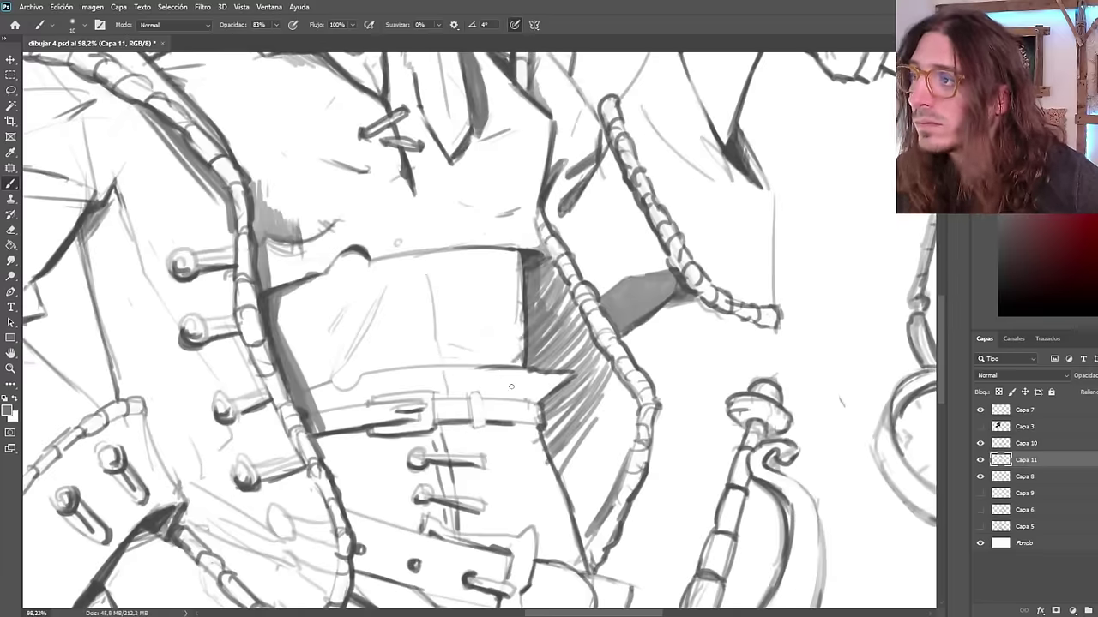
{"action": "scroll", "coordinate": [678, 523], "scroll_direction": "down", "scroll_amount": 2}
{"action": "scroll", "coordinate": [581, 406], "scroll_direction": "up", "scroll_amount": 2}
Enlarge the brush and fill the hatched coat lining beside the waist with solid grey, checking the whole figure.
{"action": "key", "text": "bracketright"}
{"action": "key", "text": "bracketright"}
{"action": "key", "text": "bracketright"}
{"action": "key", "text": "bracketright"}
{"action": "key", "text": "bracketright"}
{"action": "left_click_drag", "start_coordinate": [584, 290], "coordinate": [573, 398]}
{"action": "left_click_drag", "start_coordinate": [594, 442], "coordinate": [612, 540]}
{"action": "left_click_drag", "start_coordinate": [626, 588], "coordinate": [644, 542]}
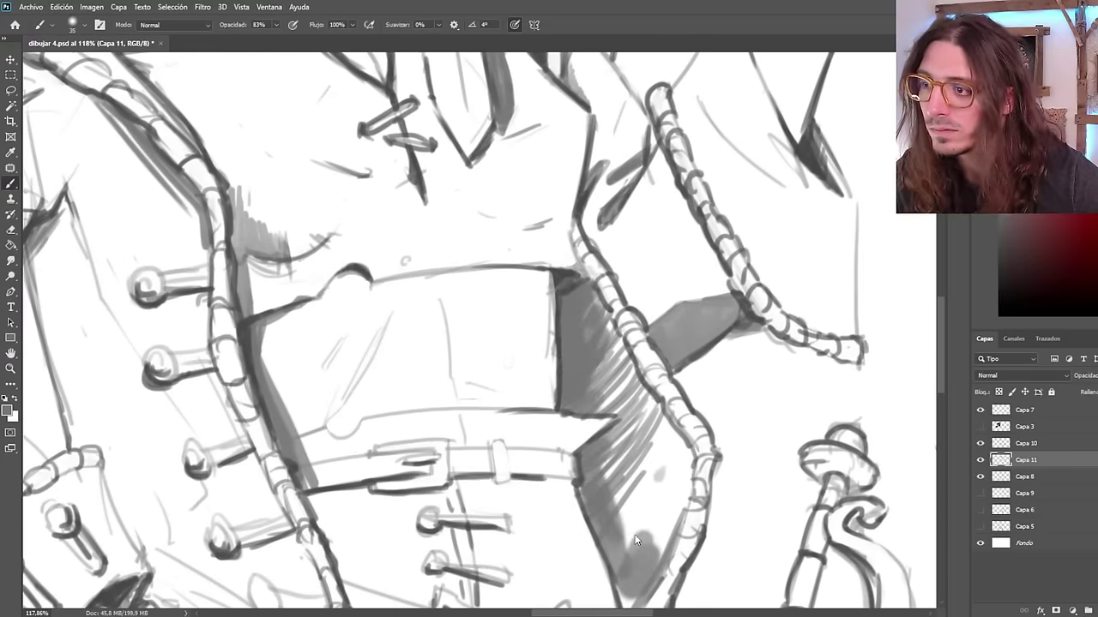
{"action": "left_click_drag", "start_coordinate": [660, 501], "coordinate": [592, 600]}
{"action": "left_click_drag", "start_coordinate": [690, 463], "coordinate": [634, 548]}
{"action": "left_click_drag", "start_coordinate": [631, 339], "coordinate": [590, 390]}
{"action": "left_click_drag", "start_coordinate": [638, 416], "coordinate": [600, 480]}
{"action": "left_click_drag", "start_coordinate": [634, 339], "coordinate": [593, 413]}
{"action": "scroll", "coordinate": [549, 277], "scroll_direction": "down", "scroll_amount": 10}
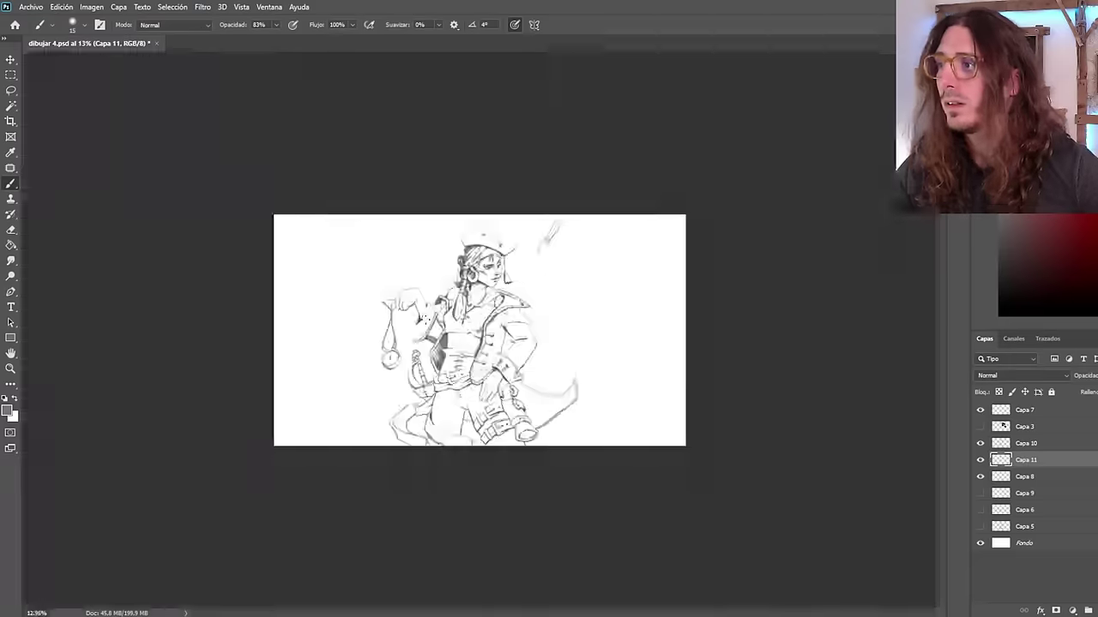
Add more grey strokes to the coat's inner lining from the waist to the belt, checking the figure in mirrored view.
{"action": "scroll", "coordinate": [550, 277], "scroll_direction": "up", "scroll_amount": 10}
{"action": "left_click_drag", "start_coordinate": [463, 270], "coordinate": [368, 439]}
{"action": "left_click_drag", "start_coordinate": [433, 347], "coordinate": [381, 455]}
{"action": "left_click_drag", "start_coordinate": [446, 279], "coordinate": [391, 380]}
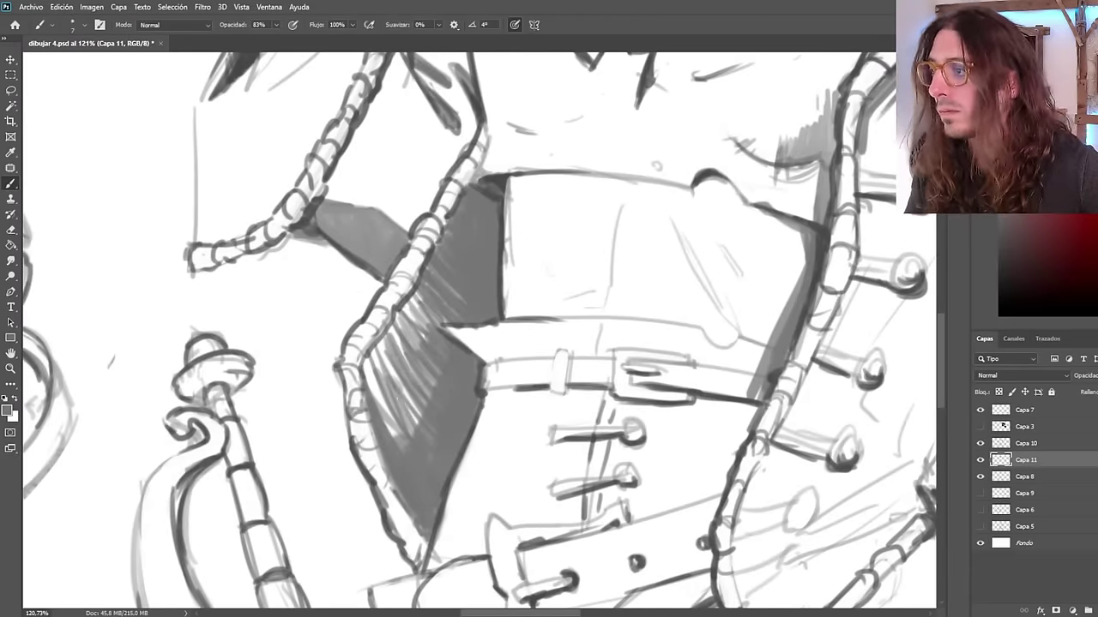
{"action": "scroll", "coordinate": [389, 378], "scroll_direction": "down", "scroll_amount": 10}
{"action": "scroll", "coordinate": [534, 350], "scroll_direction": "up", "scroll_amount": 10}
{"action": "scroll", "coordinate": [521, 322], "scroll_direction": "down", "scroll_amount": 10}
{"action": "key", "text": "ctrl+shift+h"}
{"action": "mouse_move", "coordinate": [530, 295]}
{"action": "left_mouse_down"}
{"action": "mouse_move", "coordinate": [512, 329]}
{"action": "mouse_move", "coordinate": [381, 279]}
{"action": "left_mouse_up"}
{"action": "scroll", "coordinate": [395, 376], "scroll_direction": "up", "scroll_amount": 10}
{"action": "scroll", "coordinate": [514, 330], "scroll_direction": "down", "scroll_amount": 6}
{"action": "key", "text": "ctrl+shift+h"}
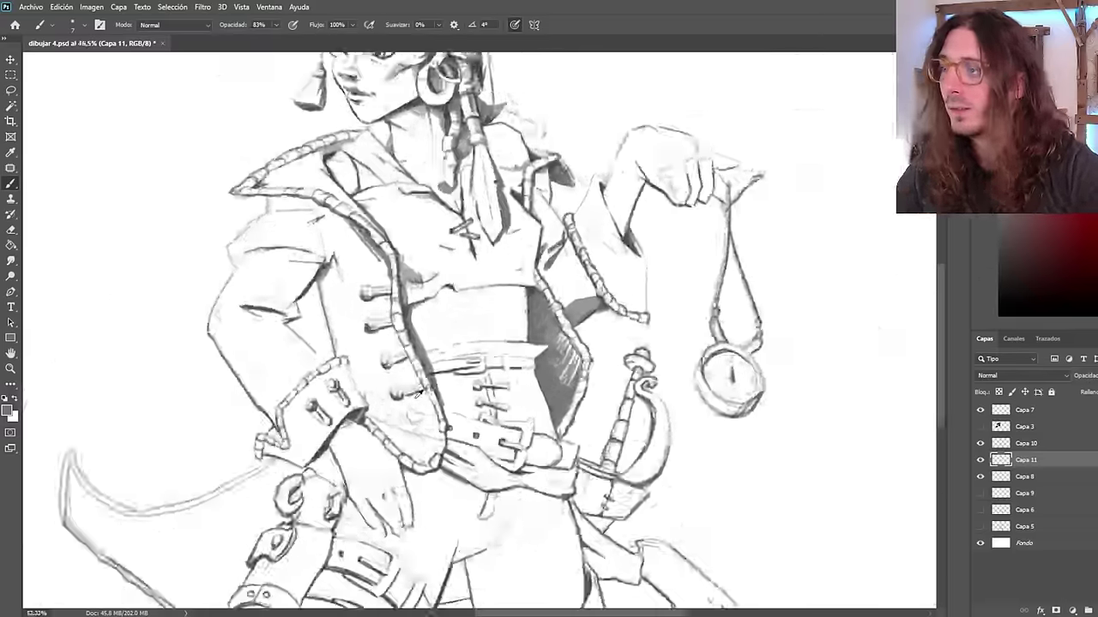
Shade the narrow strip along the coat's front edge where it meets the belt and sash.
{"action": "scroll", "coordinate": [434, 468], "scroll_direction": "up", "scroll_amount": 8}
{"action": "left_click_drag", "start_coordinate": [493, 305], "coordinate": [472, 440]}
{"action": "left_click_drag", "start_coordinate": [494, 400], "coordinate": [477, 431]}
{"action": "left_click_drag", "start_coordinate": [475, 434], "coordinate": [379, 431]}
{"action": "scroll", "coordinate": [480, 360], "scroll_direction": "down", "scroll_amount": 8}
{"action": "key", "text": "ctrl+shift+h"}
{"action": "scroll", "coordinate": [463, 360], "scroll_direction": "up", "scroll_amount": 5}
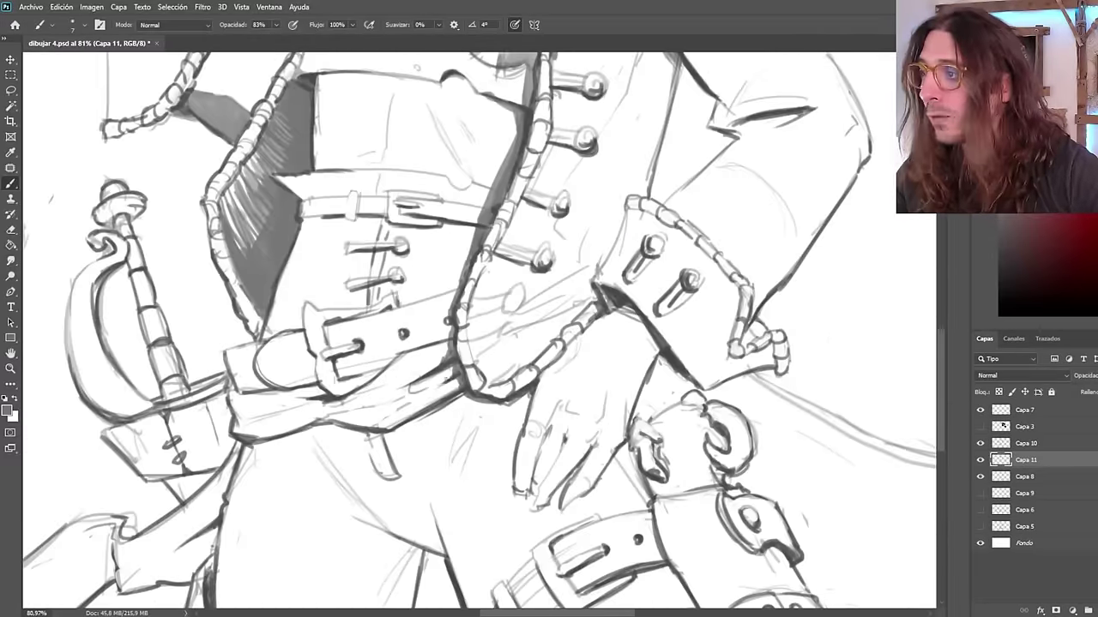
Set the brush opacity to 100% and paint the shadow cast by the coat's lower front corner onto the sash and trousers.
{"action": "left_click_drag", "start_coordinate": [447, 359], "coordinate": [460, 410]}
{"action": "key", "text": "ctrl+z"}
{"action": "key", "text": "0"}
{"action": "key", "text": "ctrl+z"}
{"action": "mouse_move", "coordinate": [450, 369]}
{"action": "left_mouse_down"}
{"action": "mouse_move", "coordinate": [459, 405]}
{"action": "mouse_move", "coordinate": [514, 408]}
{"action": "left_mouse_up"}
{"action": "left_click_drag", "start_coordinate": [525, 400], "coordinate": [458, 412]}
{"action": "left_click_drag", "start_coordinate": [439, 367], "coordinate": [455, 331]}
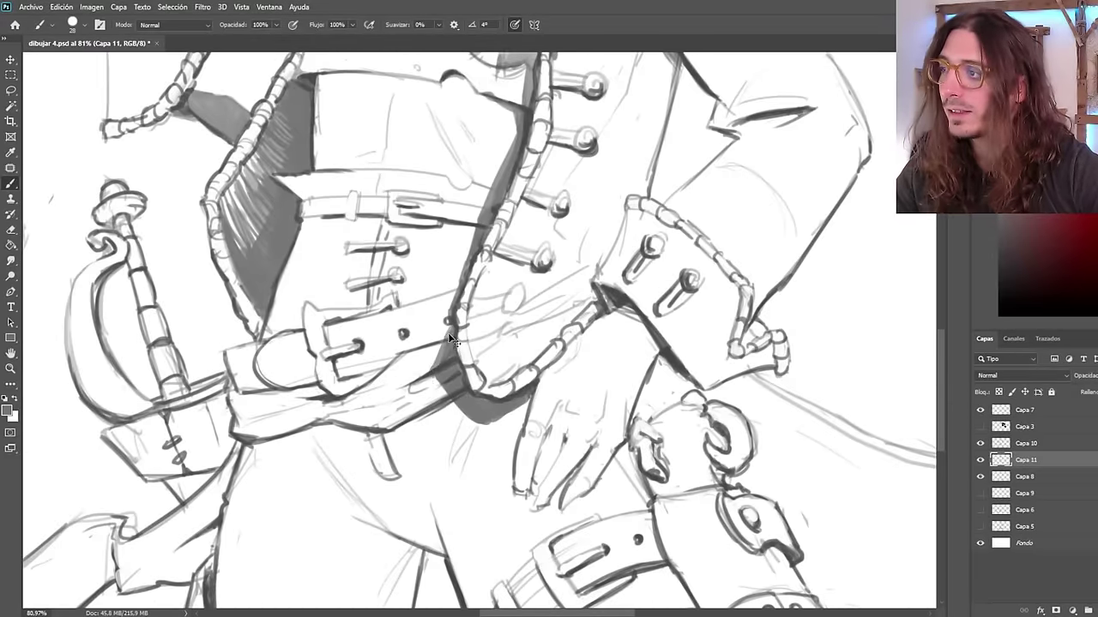
{"action": "left_click_drag", "start_coordinate": [432, 368], "coordinate": [451, 325]}
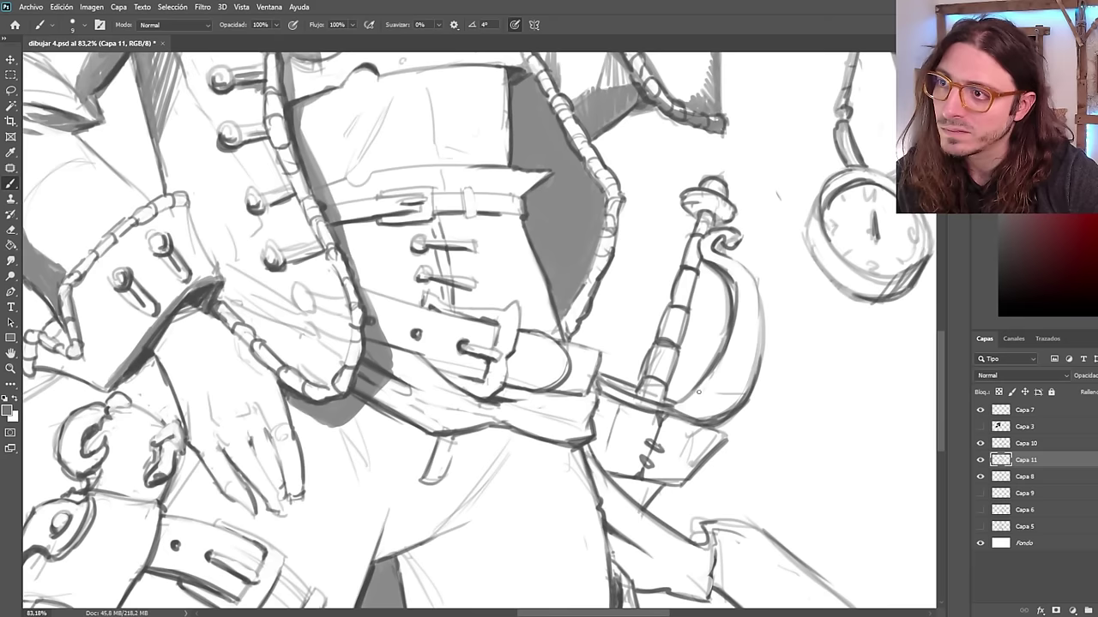
Shade the sabre's curved hand guard, grip and scabbard in grey, then check the whole figure flipped.
{"action": "left_click_drag", "start_coordinate": [739, 377], "coordinate": [705, 411]}
{"action": "left_click_drag", "start_coordinate": [717, 386], "coordinate": [679, 416]}
{"action": "left_click_drag", "start_coordinate": [757, 316], "coordinate": [734, 403]}
{"action": "left_click_drag", "start_coordinate": [755, 291], "coordinate": [725, 390]}
{"action": "mouse_move", "coordinate": [727, 204]}
{"action": "left_mouse_down"}
{"action": "mouse_move", "coordinate": [669, 364]}
{"action": "mouse_move", "coordinate": [686, 484]}
{"action": "left_mouse_up"}
{"action": "left_click_drag", "start_coordinate": [619, 393], "coordinate": [621, 484]}
{"action": "mouse_move", "coordinate": [607, 381]}
{"action": "left_mouse_down"}
{"action": "mouse_move", "coordinate": [600, 448]}
{"action": "mouse_move", "coordinate": [659, 502]}
{"action": "left_mouse_up"}
{"action": "scroll", "coordinate": [601, 263], "scroll_direction": "down", "scroll_amount": 8}
{"action": "key", "text": "ctrl+shift+h"}
Shade the left side and lower rim of the hanging pocket watch, comparing the figure in both view directions.
{"action": "scroll", "coordinate": [340, 412], "scroll_direction": "up", "scroll_amount": 8}
{"action": "left_click_drag", "start_coordinate": [386, 268], "coordinate": [343, 367]}
{"action": "left_click_drag", "start_coordinate": [431, 462], "coordinate": [470, 499]}
{"action": "left_click_drag", "start_coordinate": [385, 274], "coordinate": [351, 393]}
{"action": "mouse_move", "coordinate": [353, 299]}
{"action": "left_mouse_down"}
{"action": "mouse_move", "coordinate": [336, 337]}
{"action": "mouse_move", "coordinate": [373, 477]}
{"action": "left_mouse_up"}
{"action": "scroll", "coordinate": [390, 403], "scroll_direction": "down", "scroll_amount": 8}
{"action": "key", "text": "ctrl+shift+h"}
{"action": "scroll", "coordinate": [549, 409], "scroll_direction": "up", "scroll_amount": 8}
{"action": "scroll", "coordinate": [581, 387], "scroll_direction": "down", "scroll_amount": 8}
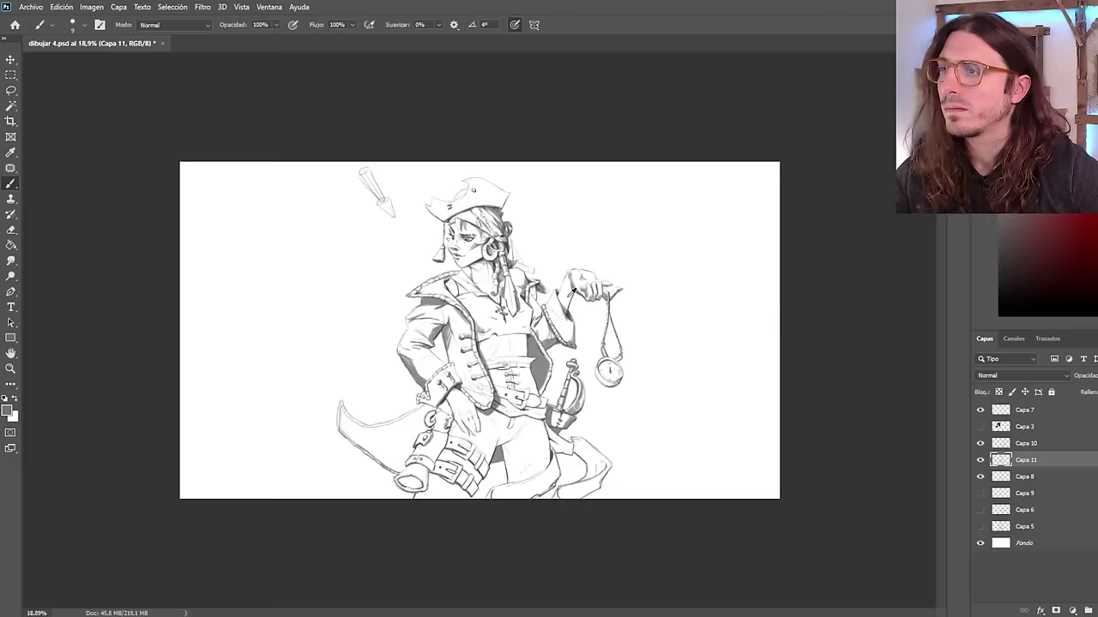
Shade the fingers, palm and wrist of the raised hand holding the watch chain.
{"action": "scroll", "coordinate": [599, 374], "scroll_direction": "up", "scroll_amount": 8}
{"action": "mouse_move", "coordinate": [737, 421]}
{"action": "left_mouse_down"}
{"action": "mouse_move", "coordinate": [669, 427]}
{"action": "mouse_move", "coordinate": [725, 434]}
{"action": "left_mouse_up"}
{"action": "left_click_drag", "start_coordinate": [688, 286], "coordinate": [633, 360]}
{"action": "left_click_drag", "start_coordinate": [637, 309], "coordinate": [644, 369]}
{"action": "left_click_drag", "start_coordinate": [758, 263], "coordinate": [739, 302]}
{"action": "left_click_drag", "start_coordinate": [664, 230], "coordinate": [685, 276]}
{"action": "left_click_drag", "start_coordinate": [746, 329], "coordinate": [750, 427]}
{"action": "scroll", "coordinate": [601, 369], "scroll_direction": "down", "scroll_amount": 8}
{"action": "key", "text": "ctrl+shift+h"}
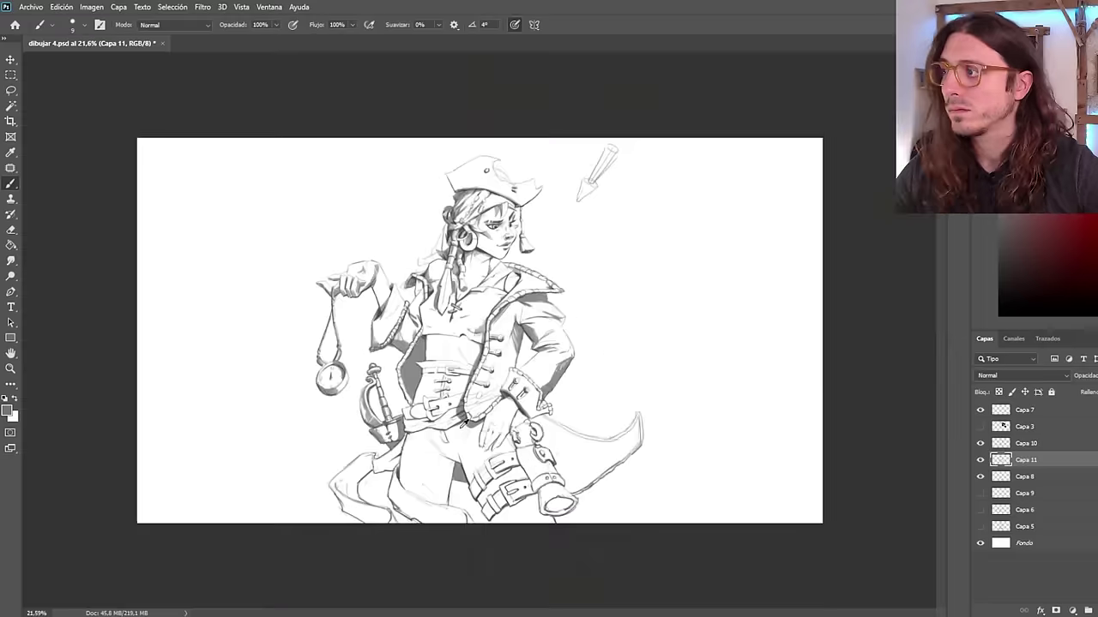
Add a few small grey shadow strokes to the figure's upper body, checking it in normal and mirrored views.
{"action": "scroll", "coordinate": [427, 341], "scroll_direction": "up", "scroll_amount": 8}
{"action": "scroll", "coordinate": [429, 335], "scroll_direction": "down", "scroll_amount": 8}
{"action": "mouse_move", "coordinate": [559, 271]}
{"action": "left_mouse_down"}
{"action": "mouse_move", "coordinate": [596, 286]}
{"action": "mouse_move", "coordinate": [636, 235]}
{"action": "mouse_move", "coordinate": [637, 259]}
{"action": "left_mouse_up"}
{"action": "scroll", "coordinate": [457, 413], "scroll_direction": "up", "scroll_amount": 5}
{"action": "scroll", "coordinate": [456, 413], "scroll_direction": "up", "scroll_amount": 4}
{"action": "scroll", "coordinate": [601, 275], "scroll_direction": "down", "scroll_amount": 6}
{"action": "scroll", "coordinate": [617, 240], "scroll_direction": "up", "scroll_amount": 8}
{"action": "left_click_drag", "start_coordinate": [677, 184], "coordinate": [658, 225]}
{"action": "left_click_drag", "start_coordinate": [661, 189], "coordinate": [607, 163]}
{"action": "scroll", "coordinate": [597, 163], "scroll_direction": "down", "scroll_amount": 8}
{"action": "key", "text": "ctrl+shift+h"}
{"action": "scroll", "coordinate": [503, 206], "scroll_direction": "up", "scroll_amount": 8}
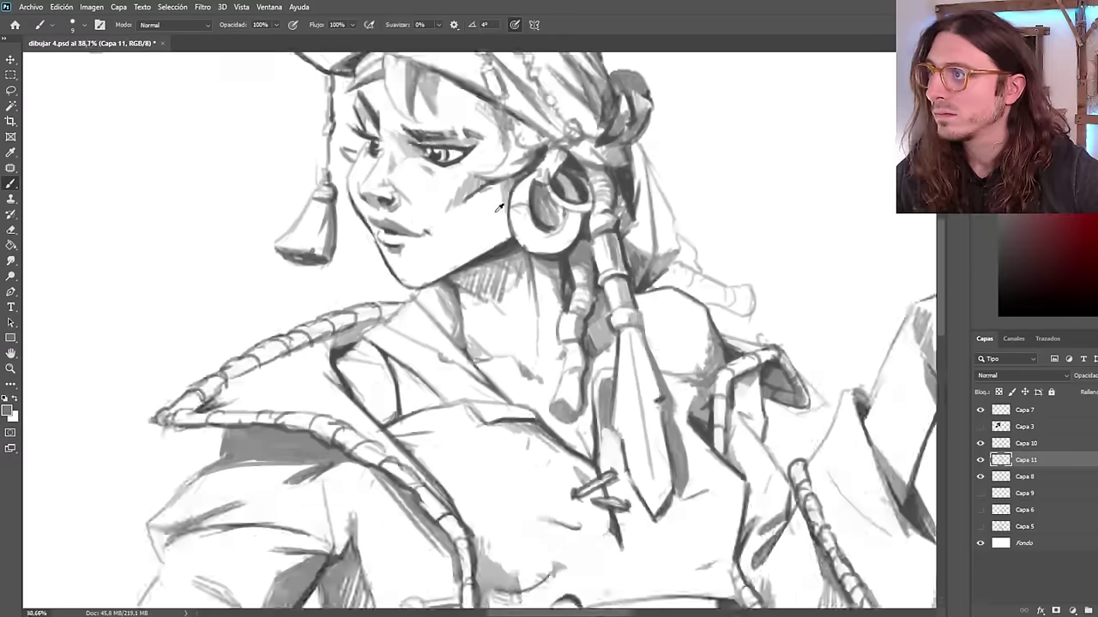
Hatch a grey shadow down the side of the face beside the earring to the jawline, checking both view directions.
{"action": "scroll", "coordinate": [501, 204], "scroll_direction": "up", "scroll_amount": 3}
{"action": "left_click_drag", "start_coordinate": [454, 331], "coordinate": [495, 300]}
{"action": "scroll", "coordinate": [495, 299], "scroll_direction": "down", "scroll_amount": 10}
{"action": "key", "text": "ctrl+shift+h"}
{"action": "scroll", "coordinate": [479, 241], "scroll_direction": "up", "scroll_amount": 10}
{"action": "left_click_drag", "start_coordinate": [442, 244], "coordinate": [425, 335]}
{"action": "mouse_move", "coordinate": [427, 338]}
{"action": "left_mouse_down"}
{"action": "mouse_move", "coordinate": [451, 254]}
{"action": "mouse_move", "coordinate": [486, 337]}
{"action": "left_mouse_up"}
{"action": "scroll", "coordinate": [451, 255], "scroll_direction": "down", "scroll_amount": 3}
{"action": "scroll", "coordinate": [485, 338], "scroll_direction": "down", "scroll_amount": 10}
{"action": "key", "text": "ctrl+shift+h"}
{"action": "scroll", "coordinate": [455, 302], "scroll_direction": "up", "scroll_amount": 10}
{"action": "left_click_drag", "start_coordinate": [505, 281], "coordinate": [478, 308]}
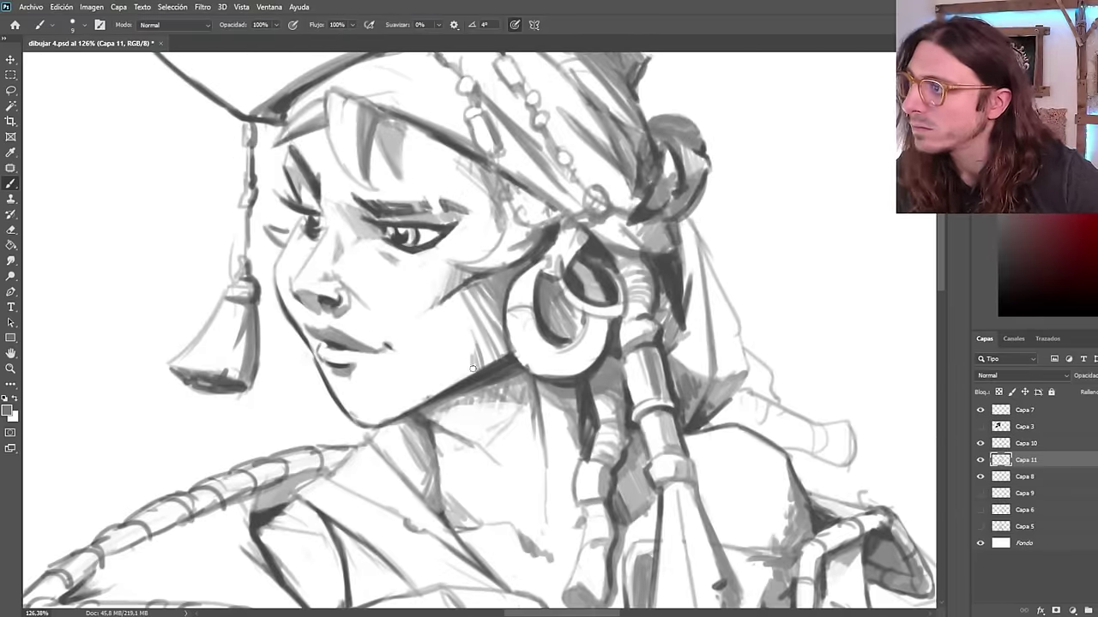
{"action": "key", "text": "ctrl+shift+h"}
{"action": "scroll", "coordinate": [506, 278], "scroll_direction": "down", "scroll_amount": 3}
{"action": "scroll", "coordinate": [524, 270], "scroll_direction": "up", "scroll_amount": 3}
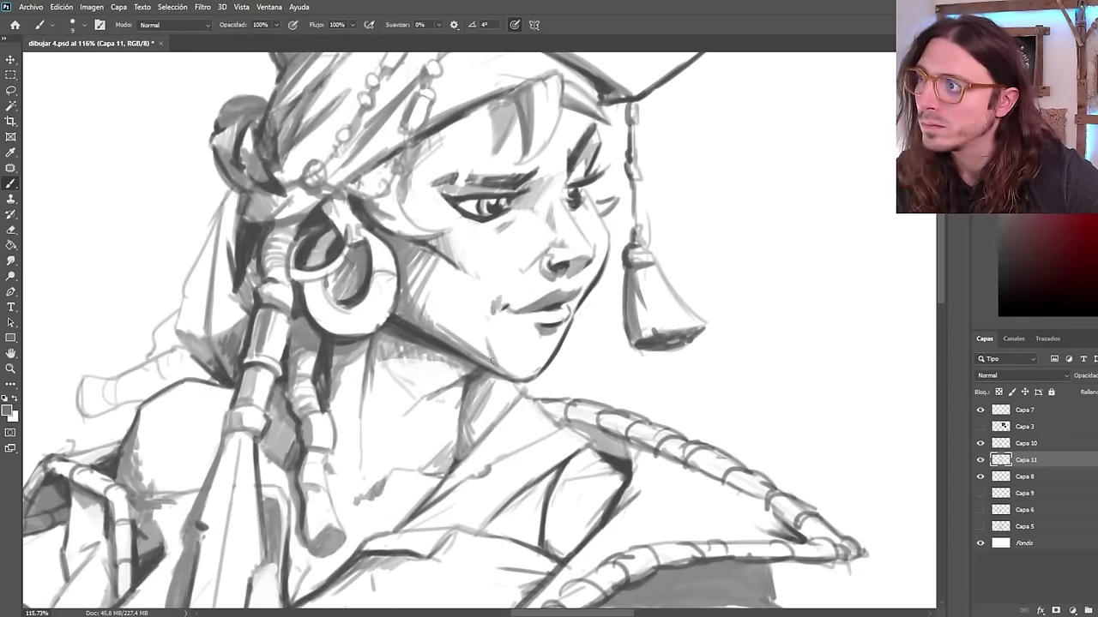
Fill out the cheek shadow beside the earring and shade around the corner of the mouth.
{"action": "key", "text": "ctrl+shift+h"}
{"action": "scroll", "coordinate": [472, 239], "scroll_direction": "down", "scroll_amount": 4}
{"action": "scroll", "coordinate": [472, 239], "scroll_direction": "up", "scroll_amount": 4}
{"action": "scroll", "coordinate": [471, 239], "scroll_direction": "down", "scroll_amount": 4}
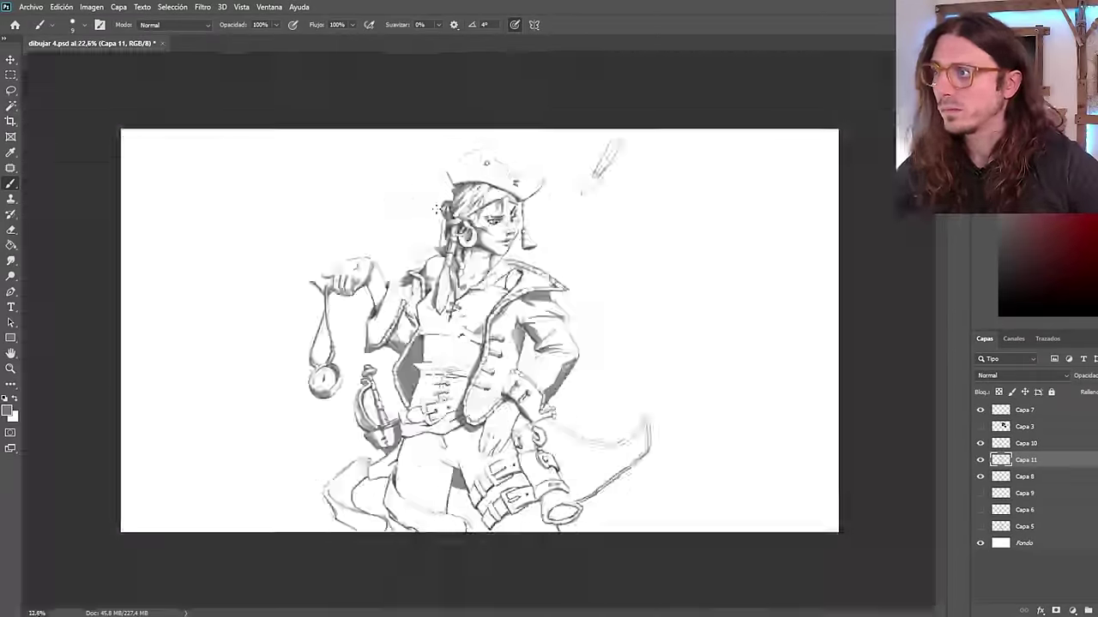
{"action": "key", "text": "ctrl+shift+h"}
{"action": "scroll", "coordinate": [472, 239], "scroll_direction": "up", "scroll_amount": 5}
{"action": "scroll", "coordinate": [433, 314], "scroll_direction": "down", "scroll_amount": 2}
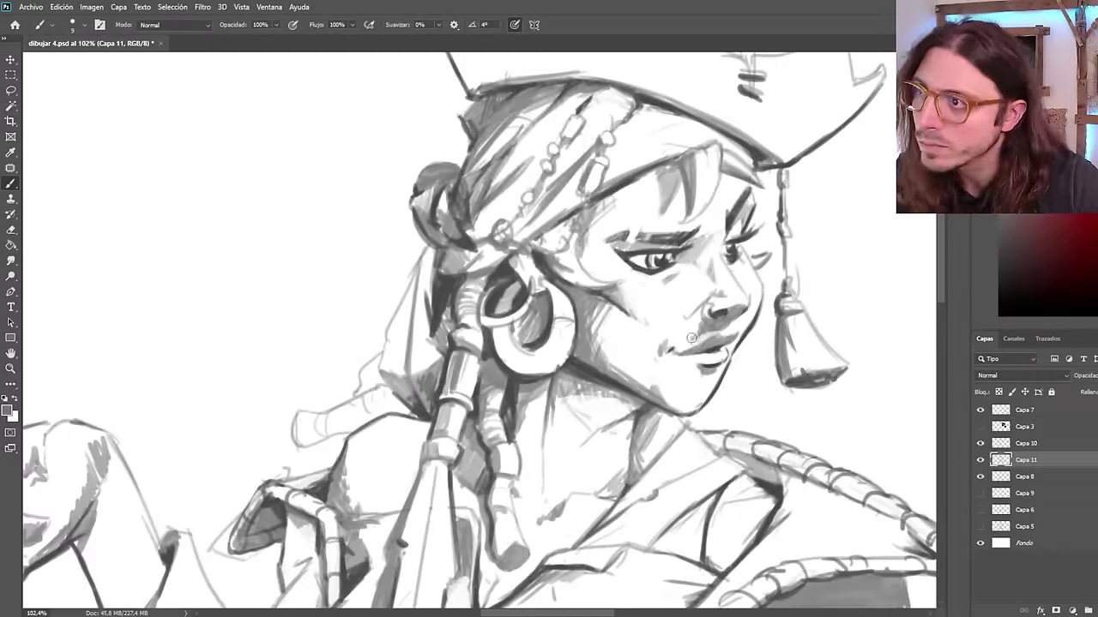
Enlarge the brush and shade the rear of the pirate hat in solid grey.
{"action": "key", "text": "ctrl+shift+h"}
{"action": "scroll", "coordinate": [544, 306], "scroll_direction": "down", "scroll_amount": 3}
{"action": "scroll", "coordinate": [568, 298], "scroll_direction": "up", "scroll_amount": 3}
{"action": "key", "text": "ctrl+shift+h"}
{"action": "scroll", "coordinate": [491, 309], "scroll_direction": "down", "scroll_amount": 4}
{"action": "scroll", "coordinate": [540, 281], "scroll_direction": "up", "scroll_amount": 3}
{"action": "scroll", "coordinate": [407, 275], "scroll_direction": "down", "scroll_amount": 3}
{"action": "scroll", "coordinate": [405, 275], "scroll_direction": "up", "scroll_amount": 3}
{"action": "key", "text": "ctrl+shift+h"}
{"action": "scroll", "coordinate": [527, 228], "scroll_direction": "down", "scroll_amount": 5}
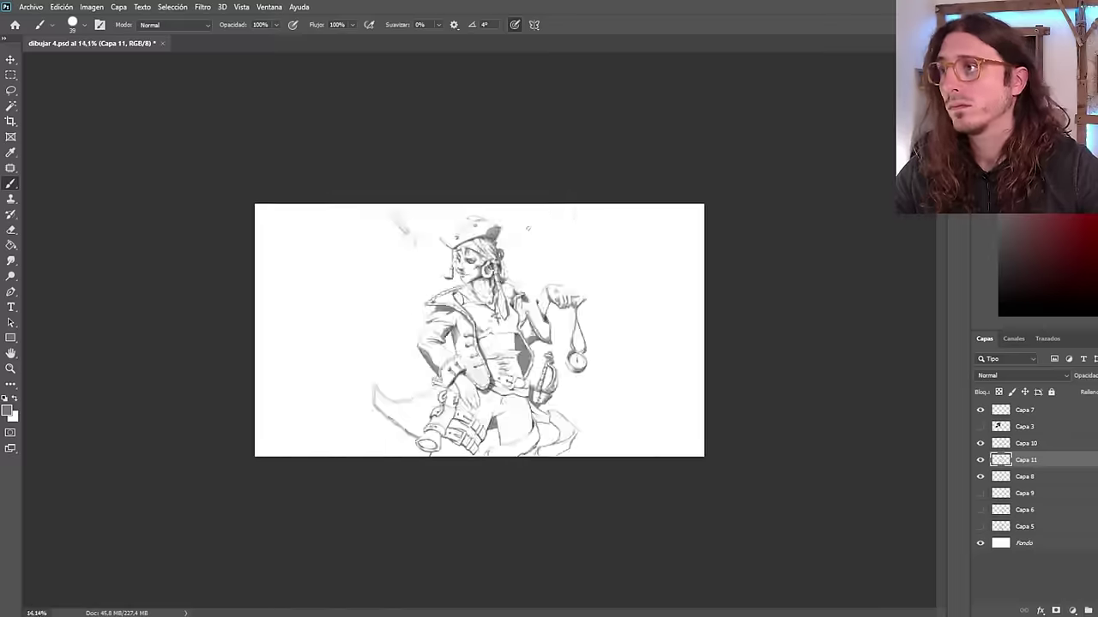
Reduce the brush to 17 and hatch along the hat's upper edge and front notch, softening the rear shadow's border.
{"action": "scroll", "coordinate": [527, 228], "scroll_direction": "up", "scroll_amount": 4}
{"action": "key", "text": "ctrl+shift+h"}
{"action": "scroll", "coordinate": [487, 323], "scroll_direction": "down", "scroll_amount": 5}
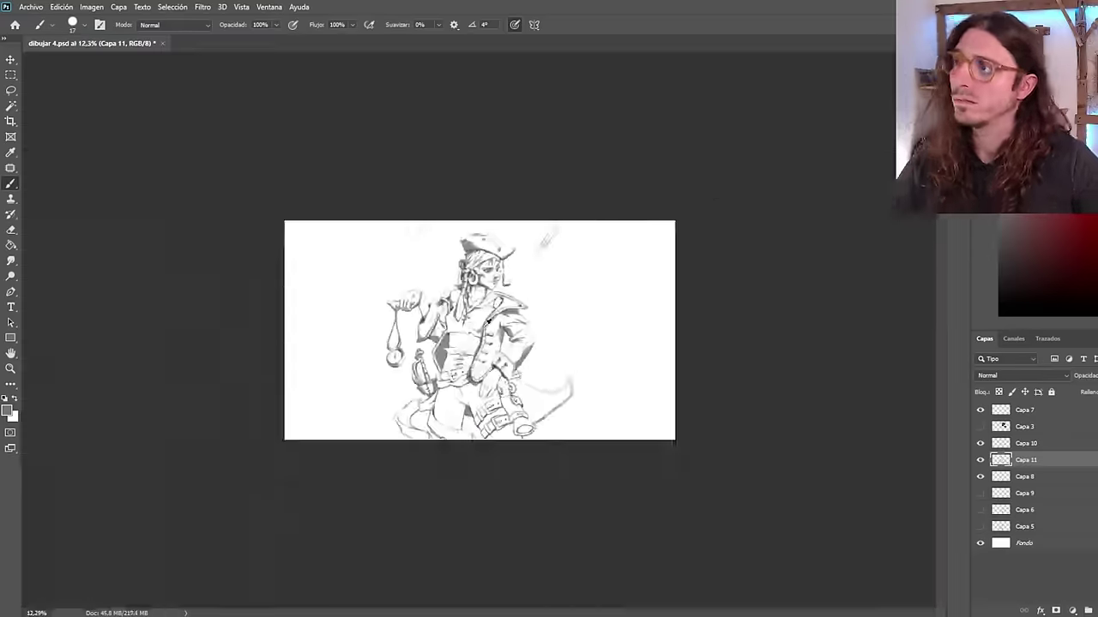
{"action": "scroll", "coordinate": [487, 322], "scroll_direction": "up", "scroll_amount": 5}
{"action": "key", "text": "ctrl+shift+h"}
{"action": "scroll", "coordinate": [470, 223], "scroll_direction": "down", "scroll_amount": 5}
{"action": "scroll", "coordinate": [463, 181], "scroll_direction": "up", "scroll_amount": 5}
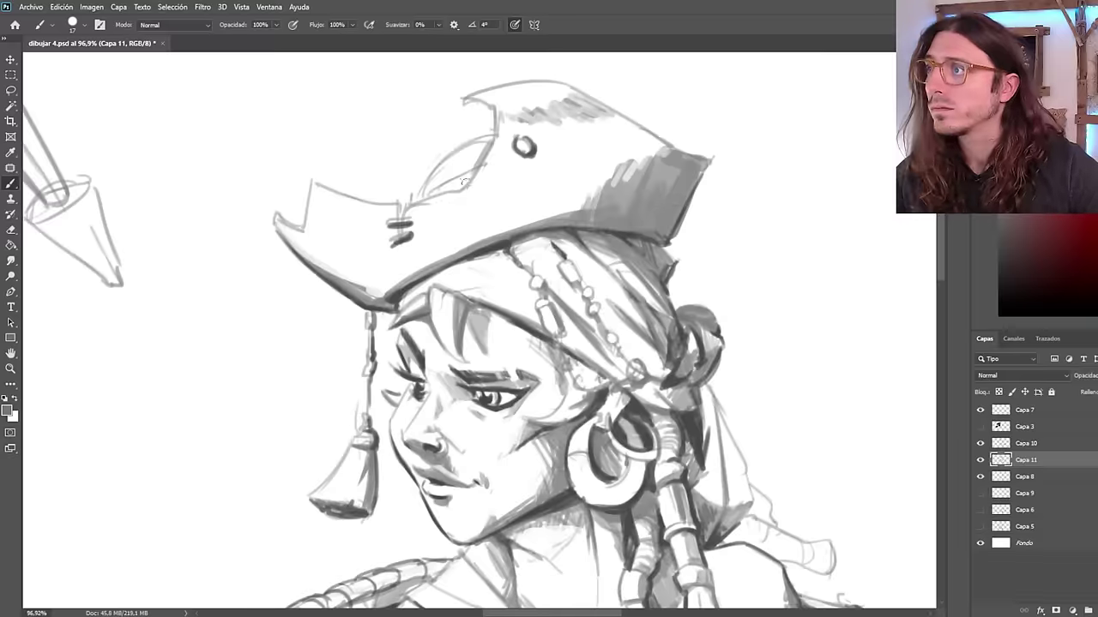
{"action": "left_click_drag", "start_coordinate": [463, 182], "coordinate": [492, 138]}
{"action": "scroll", "coordinate": [425, 155], "scroll_direction": "down", "scroll_amount": 5}
{"action": "scroll", "coordinate": [542, 192], "scroll_direction": "up", "scroll_amount": 5}
Shade the folds of the sash beneath the belt buckle in grey.
{"action": "left_click_drag", "start_coordinate": [609, 501], "coordinate": [657, 516]}
{"action": "left_click_drag", "start_coordinate": [636, 506], "coordinate": [696, 519]}
{"action": "left_click_drag", "start_coordinate": [619, 489], "coordinate": [700, 481]}
{"action": "left_click_drag", "start_coordinate": [619, 470], "coordinate": [683, 441]}
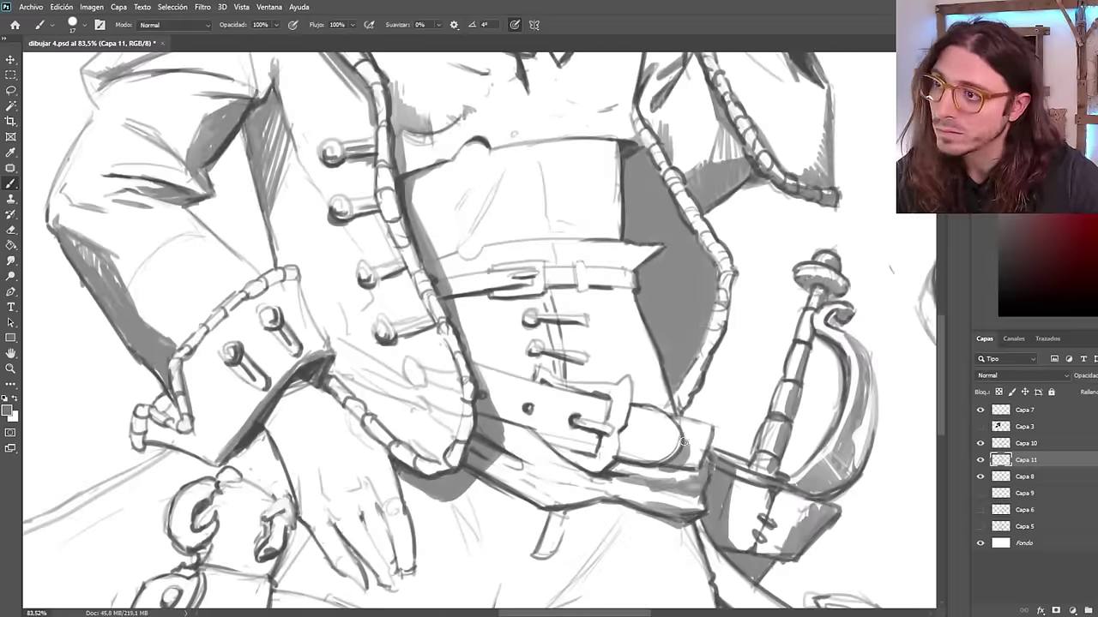
{"action": "scroll", "coordinate": [684, 441], "scroll_direction": "down", "scroll_amount": 5}
{"action": "scroll", "coordinate": [596, 201], "scroll_direction": "up", "scroll_amount": 5}
{"action": "scroll", "coordinate": [595, 201], "scroll_direction": "down", "scroll_amount": 5}
{"action": "key", "text": "ctrl+shift+h"}
Paint grey fold shadows across the coat's lower front panel near the rope trim.
{"action": "scroll", "coordinate": [523, 366], "scroll_direction": "up", "scroll_amount": 4}
{"action": "scroll", "coordinate": [523, 366], "scroll_direction": "up", "scroll_amount": 2}
{"action": "left_click_drag", "start_coordinate": [533, 264], "coordinate": [497, 346]}
{"action": "key", "text": "ctrl+z"}
{"action": "scroll", "coordinate": [531, 403], "scroll_direction": "up", "scroll_amount": 3}
{"action": "left_click_drag", "start_coordinate": [578, 367], "coordinate": [496, 425]}
{"action": "left_click_drag", "start_coordinate": [607, 336], "coordinate": [494, 378]}
{"action": "left_click_drag", "start_coordinate": [638, 276], "coordinate": [574, 322]}
{"action": "mouse_move", "coordinate": [550, 337]}
{"action": "left_mouse_down"}
{"action": "mouse_move", "coordinate": [611, 340]}
{"action": "mouse_move", "coordinate": [581, 360]}
{"action": "left_mouse_up"}
{"action": "scroll", "coordinate": [583, 360], "scroll_direction": "down", "scroll_amount": 6}
{"action": "key", "text": "ctrl+shift+h"}
Deepen the shadow streaks on the coat's lower front corner, working in mirrored view.
{"action": "scroll", "coordinate": [514, 368], "scroll_direction": "up", "scroll_amount": 6}
{"action": "left_click_drag", "start_coordinate": [498, 354], "coordinate": [576, 393]}
{"action": "scroll", "coordinate": [514, 403], "scroll_direction": "up", "scroll_amount": 3}
{"action": "mouse_move", "coordinate": [559, 325]}
{"action": "left_mouse_down"}
{"action": "mouse_move", "coordinate": [501, 292]}
{"action": "mouse_move", "coordinate": [614, 348]}
{"action": "mouse_move", "coordinate": [621, 420]}
{"action": "left_mouse_up"}
{"action": "scroll", "coordinate": [535, 282], "scroll_direction": "down", "scroll_amount": 8}
{"action": "scroll", "coordinate": [534, 279], "scroll_direction": "up", "scroll_amount": 7}
{"action": "scroll", "coordinate": [532, 343], "scroll_direction": "down", "scroll_amount": 6}
{"action": "key", "text": "ctrl+shift+h"}
{"action": "scroll", "coordinate": [502, 390], "scroll_direction": "up", "scroll_amount": 5}
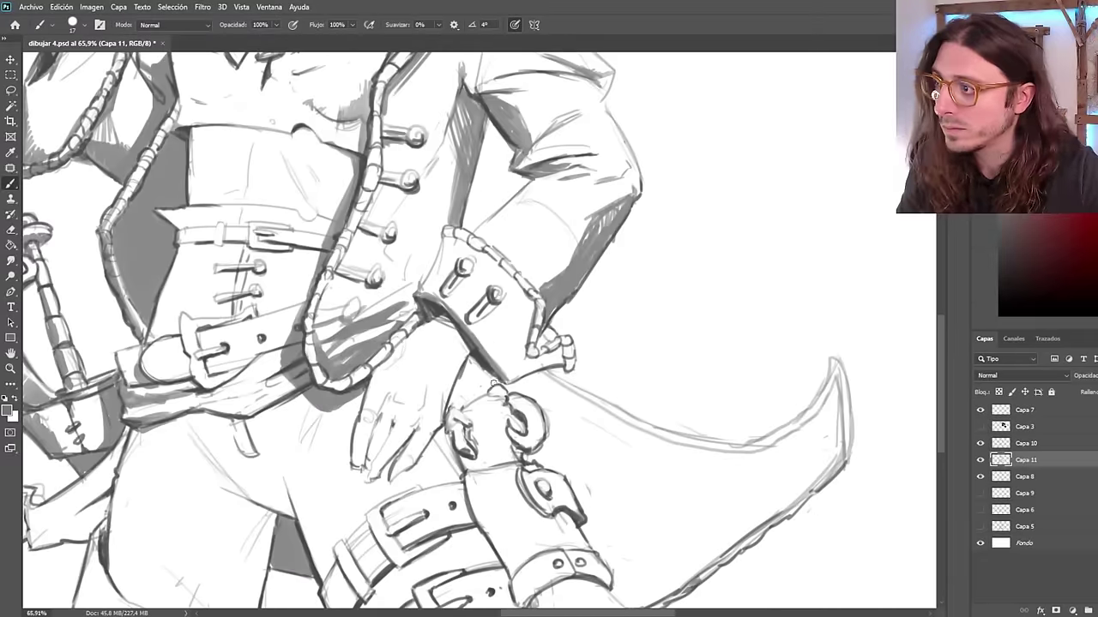
Fill the gap beneath the cuff, between the resting hand and the metal ring, with grey.
{"action": "left_click_drag", "start_coordinate": [493, 360], "coordinate": [454, 401]}
{"action": "left_click_drag", "start_coordinate": [520, 392], "coordinate": [530, 446]}
{"action": "scroll", "coordinate": [566, 475], "scroll_direction": "down", "scroll_amount": 6}
{"action": "scroll", "coordinate": [644, 540], "scroll_direction": "up", "scroll_amount": 5}
Fill the flying coat tail behind the leg with solid grey, following its pointed tip and curved upper edge.
{"action": "mouse_move", "coordinate": [720, 391]}
{"action": "left_mouse_down"}
{"action": "mouse_move", "coordinate": [619, 480]}
{"action": "mouse_move", "coordinate": [499, 395]}
{"action": "mouse_move", "coordinate": [711, 352]}
{"action": "left_mouse_up"}
{"action": "key", "text": "ctrl+shift+h"}
{"action": "scroll", "coordinate": [541, 439], "scroll_direction": "up", "scroll_amount": 2}
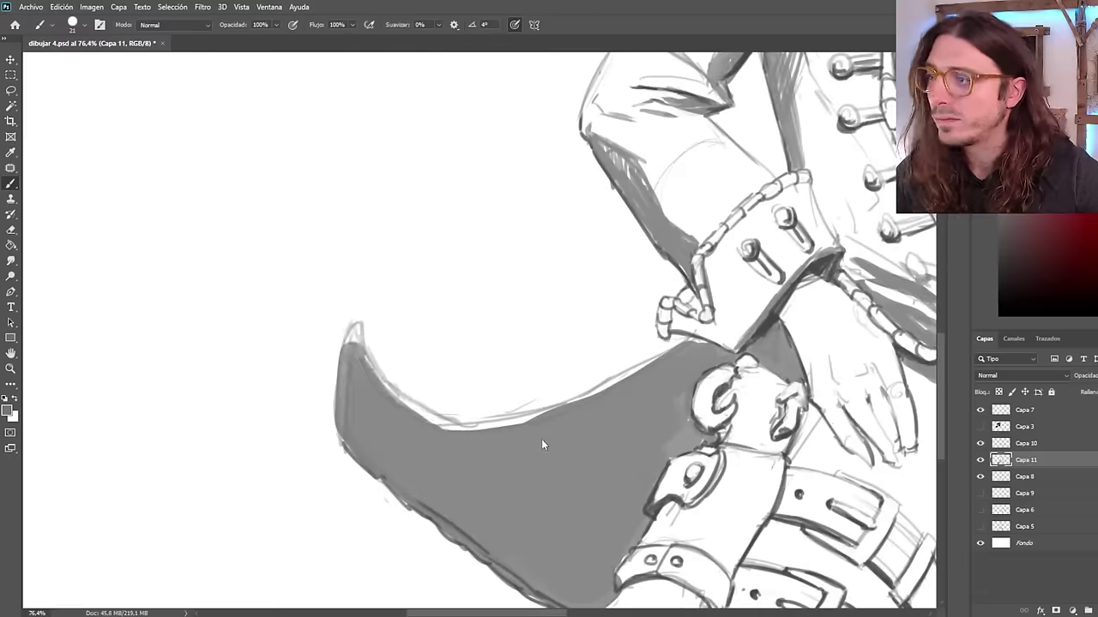
{"action": "left_click_drag", "start_coordinate": [351, 331], "coordinate": [451, 425]}
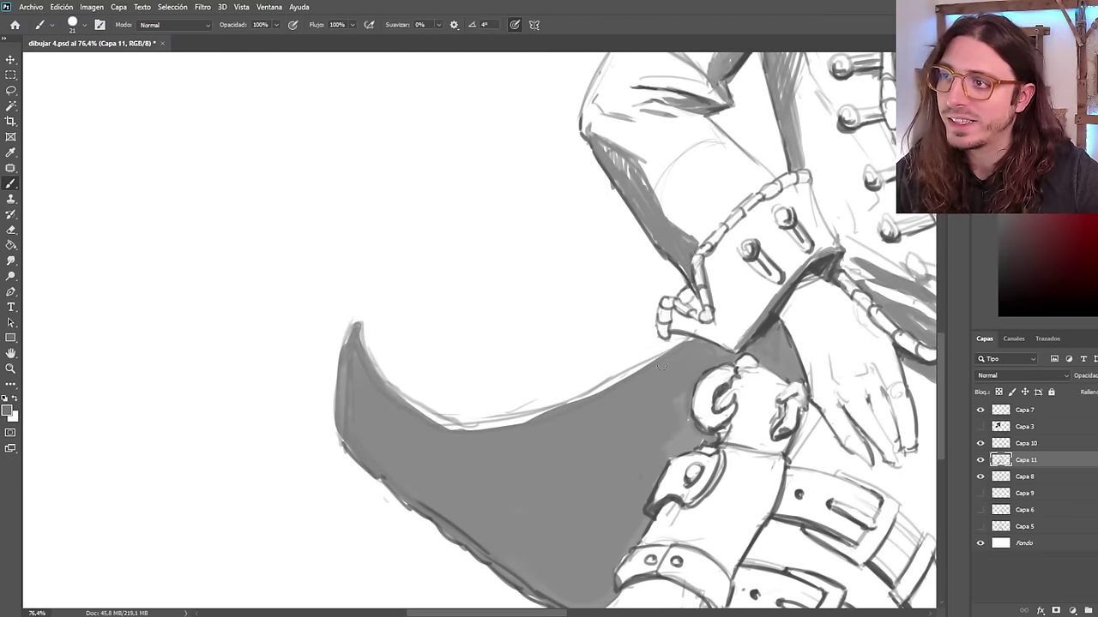
{"action": "mouse_move", "coordinate": [652, 362]}
{"action": "left_mouse_down"}
{"action": "mouse_move", "coordinate": [553, 409]}
{"action": "mouse_move", "coordinate": [471, 427]}
{"action": "left_mouse_up"}
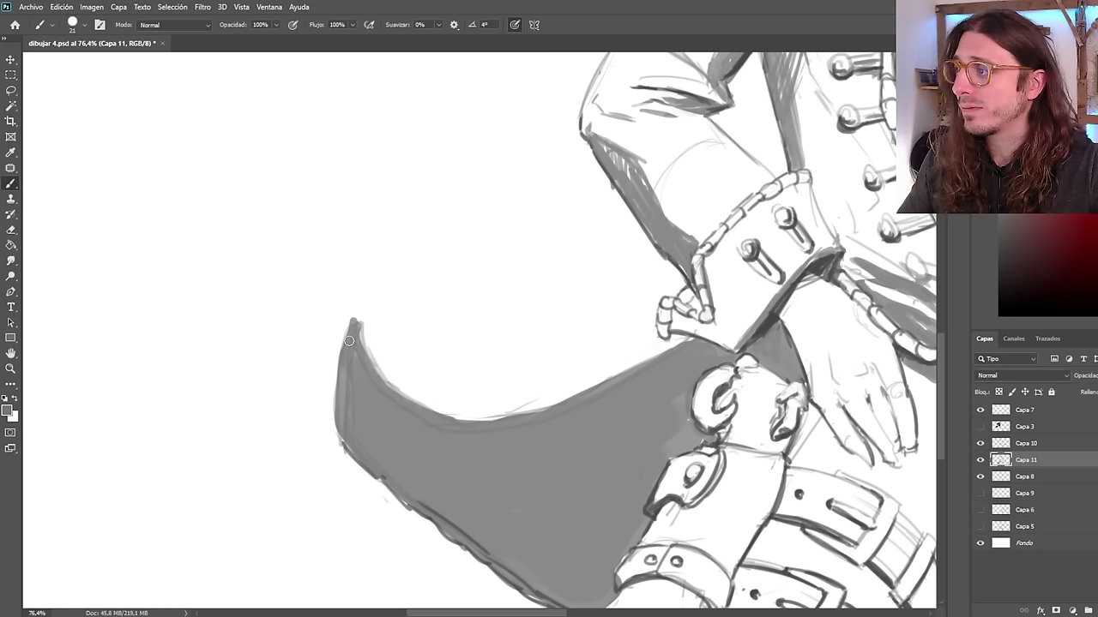
Tidy the coat tail's grey fill around the metal ring and shade the curled tip of the cuff.
{"action": "scroll", "coordinate": [406, 313], "scroll_direction": "down", "scroll_amount": 6}
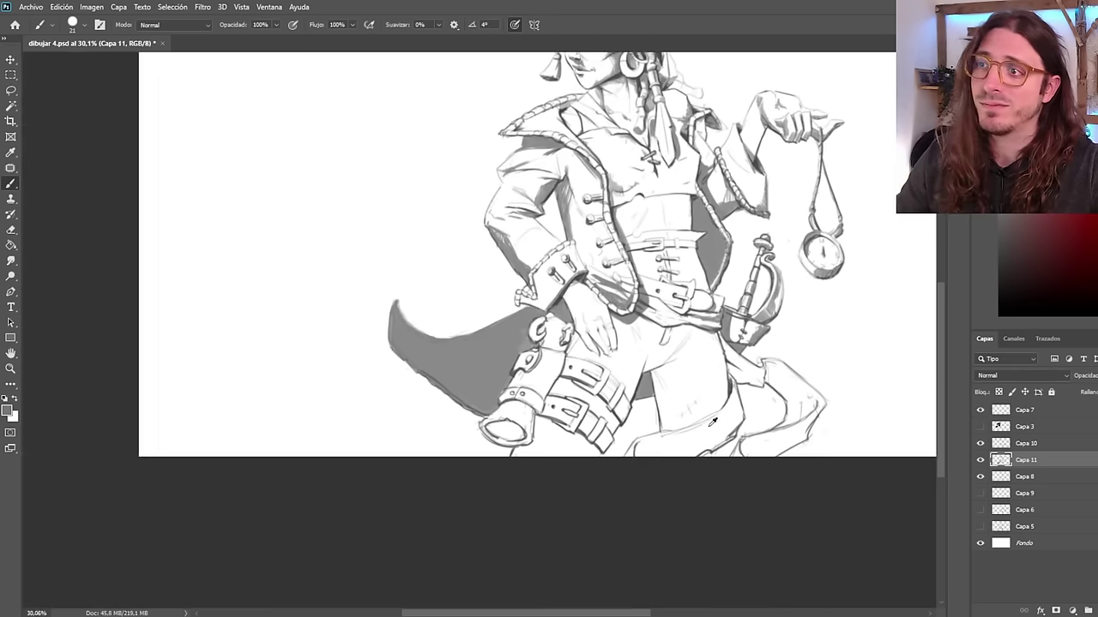
{"action": "scroll", "coordinate": [405, 390], "scroll_direction": "up", "scroll_amount": 5}
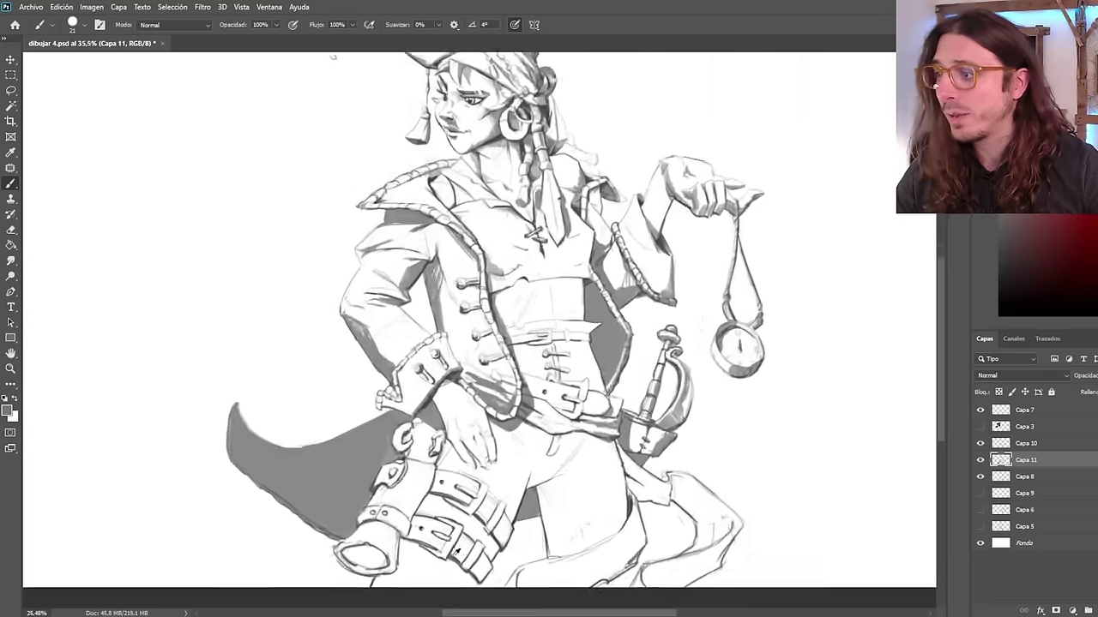
{"action": "scroll", "coordinate": [344, 342], "scroll_direction": "up", "scroll_amount": 1}
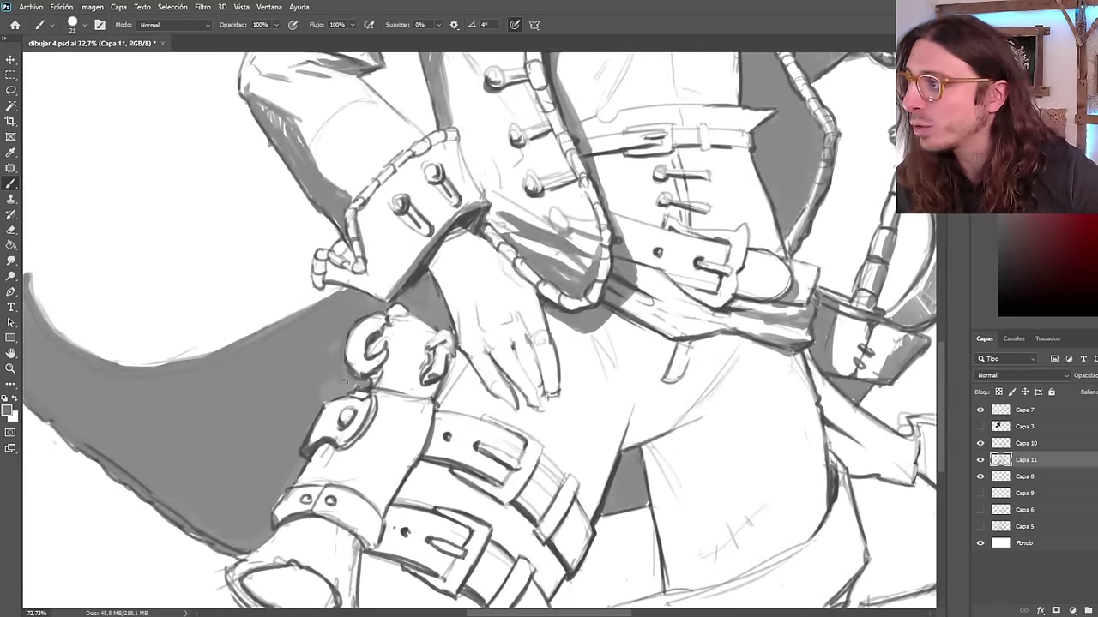
{"action": "scroll", "coordinate": [340, 372], "scroll_direction": "down", "scroll_amount": 2}
{"action": "scroll", "coordinate": [354, 269], "scroll_direction": "up", "scroll_amount": 2}
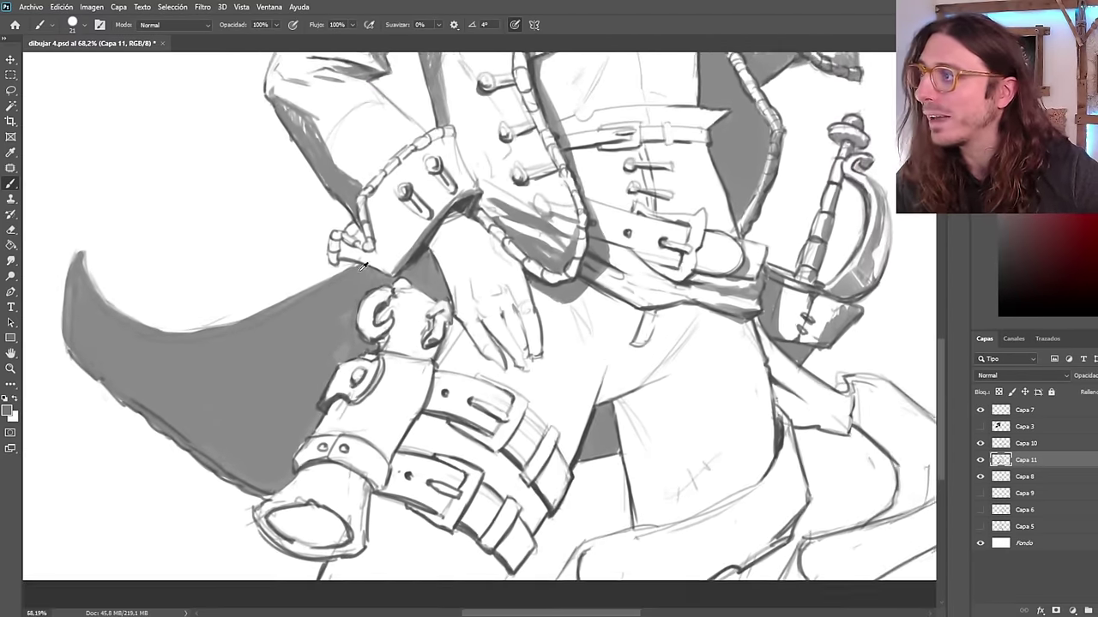
{"action": "scroll", "coordinate": [360, 273], "scroll_direction": "down", "scroll_amount": 2}
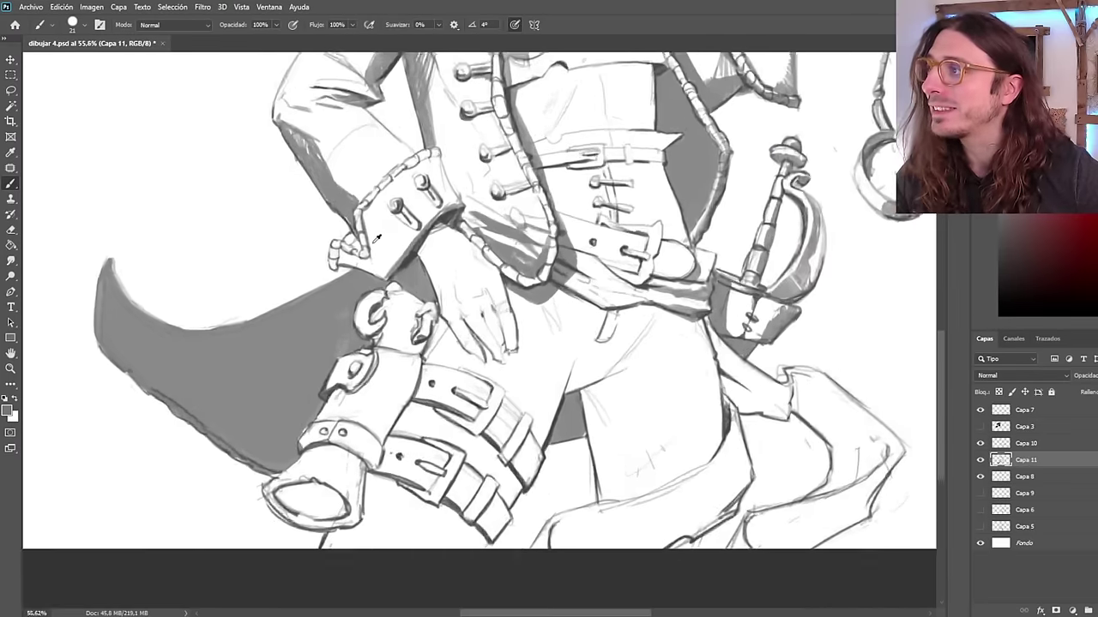
{"action": "scroll", "coordinate": [354, 239], "scroll_direction": "up", "scroll_amount": 2}
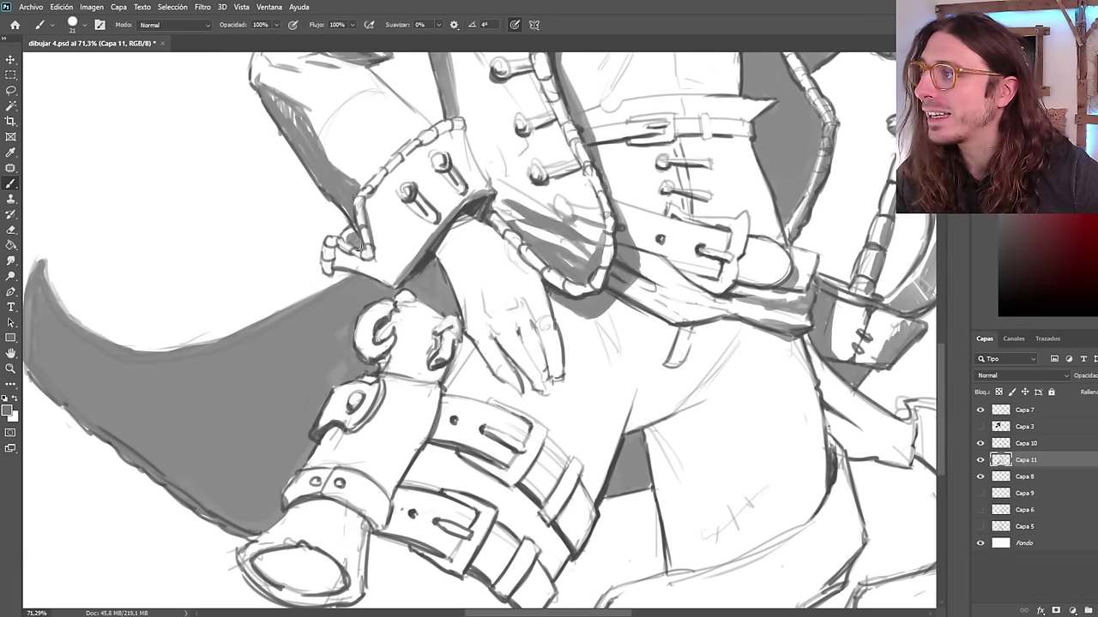
Examine the shaded coat tail, sleeve, leg straps and whole figure at several magnifications.
{"action": "scroll", "coordinate": [349, 203], "scroll_direction": "down", "scroll_amount": 1}
{"action": "scroll", "coordinate": [314, 140], "scroll_direction": "down", "scroll_amount": 3}
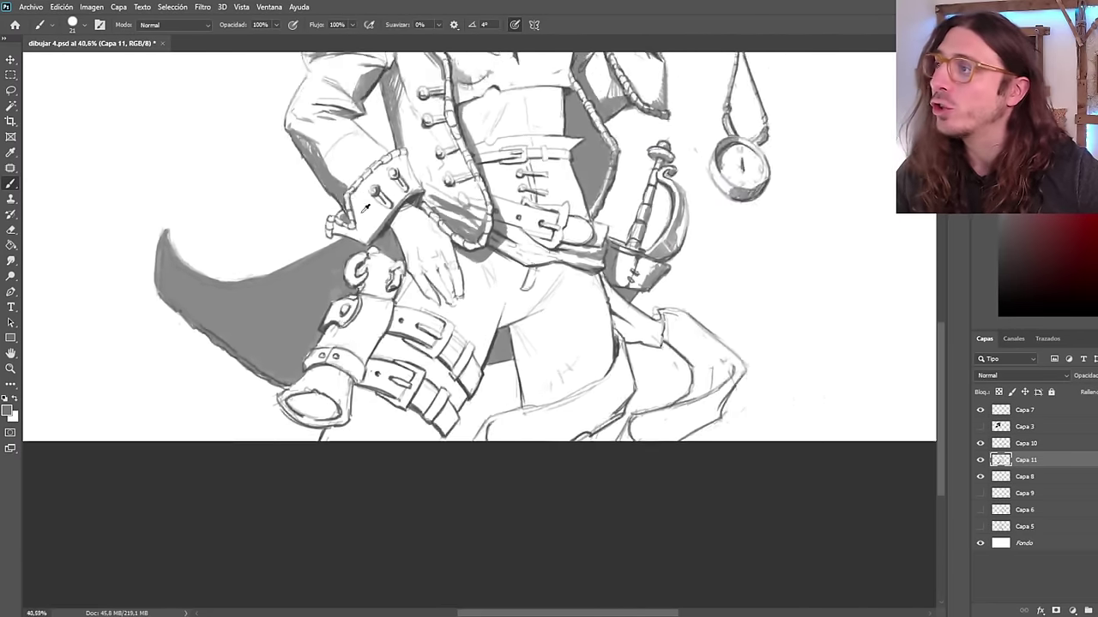
{"action": "scroll", "coordinate": [580, 264], "scroll_direction": "up", "scroll_amount": 2}
{"action": "scroll", "coordinate": [577, 308], "scroll_direction": "down", "scroll_amount": 2}
{"action": "scroll", "coordinate": [530, 417], "scroll_direction": "up", "scroll_amount": 9}
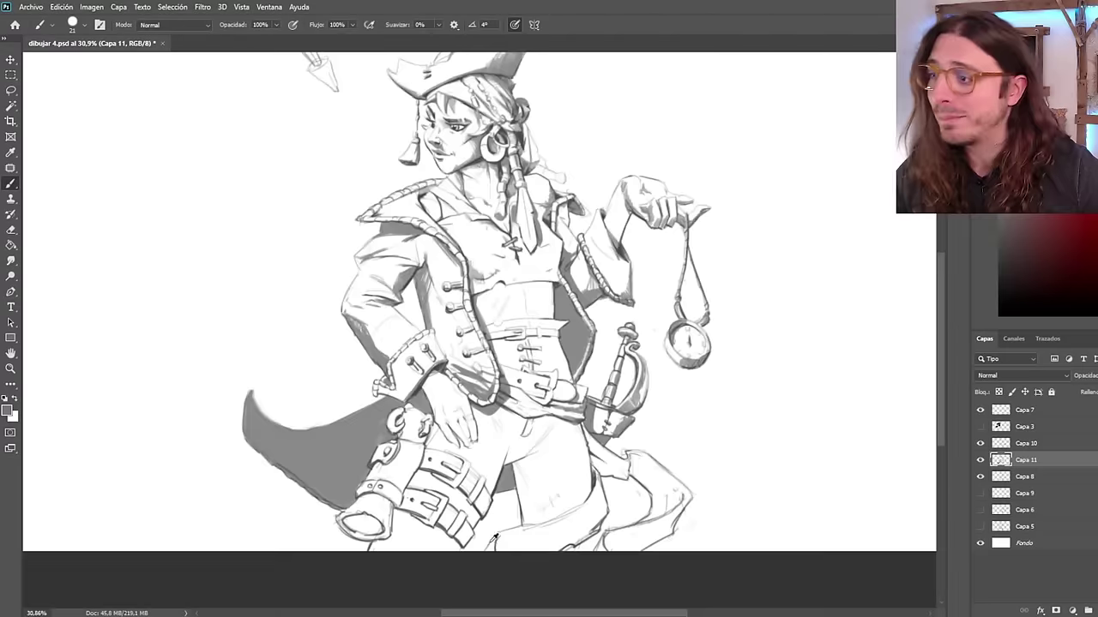
{"action": "scroll", "coordinate": [514, 377], "scroll_direction": "down", "scroll_amount": 3}
{"action": "scroll", "coordinate": [532, 294], "scroll_direction": "down", "scroll_amount": 2}
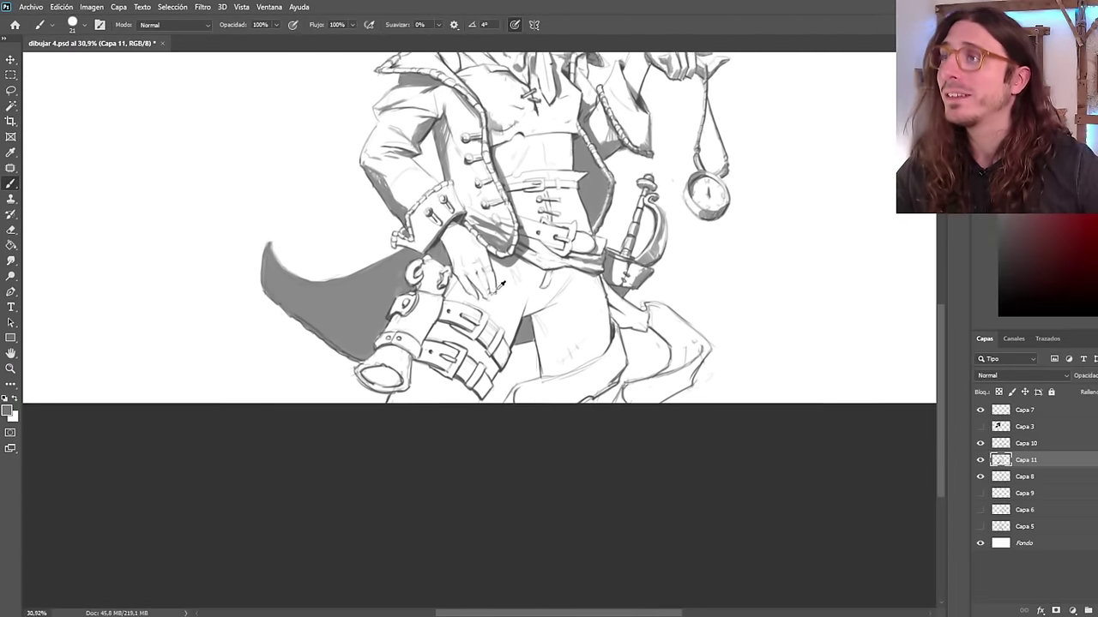
{"action": "scroll", "coordinate": [497, 285], "scroll_direction": "down", "scroll_amount": 3}
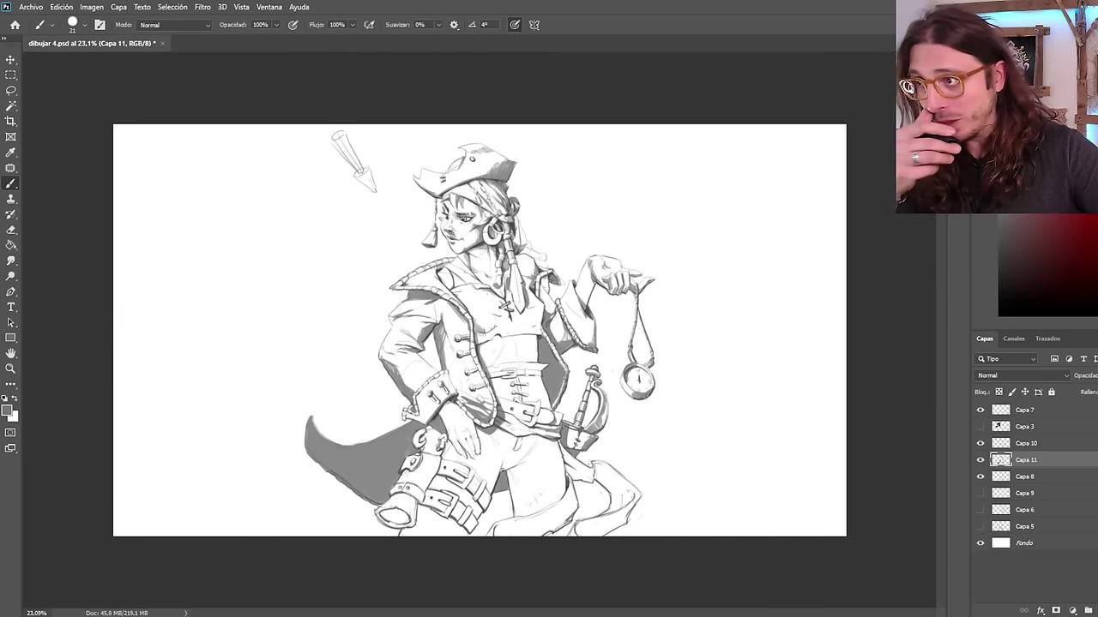
Shade the upper fold of the flowing sash tail below the sword with a grey patch beneath its edge.
{"action": "scroll", "coordinate": [742, 452], "scroll_direction": "up", "scroll_amount": 4}
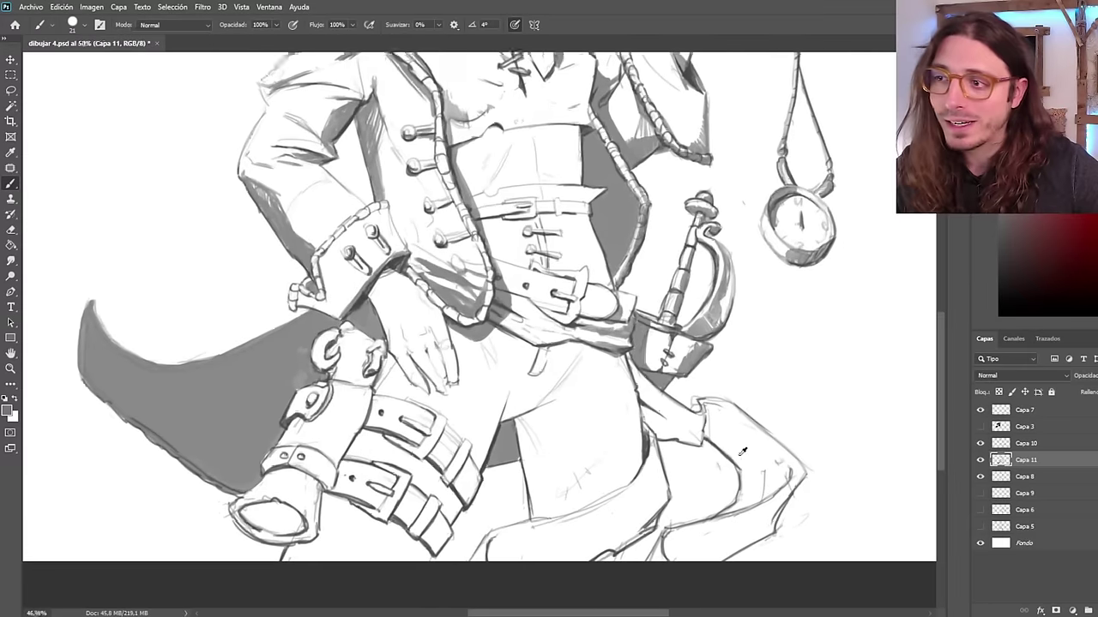
{"action": "scroll", "coordinate": [739, 429], "scroll_direction": "up", "scroll_amount": 2}
{"action": "mouse_move", "coordinate": [696, 411]}
{"action": "left_mouse_down"}
{"action": "mouse_move", "coordinate": [693, 441]}
{"action": "mouse_move", "coordinate": [697, 400]}
{"action": "mouse_move", "coordinate": [744, 427]}
{"action": "mouse_move", "coordinate": [694, 438]}
{"action": "mouse_move", "coordinate": [744, 431]}
{"action": "left_mouse_up"}
{"action": "key", "text": "ctrl+z"}
{"action": "key", "text": "ctrl+z"}
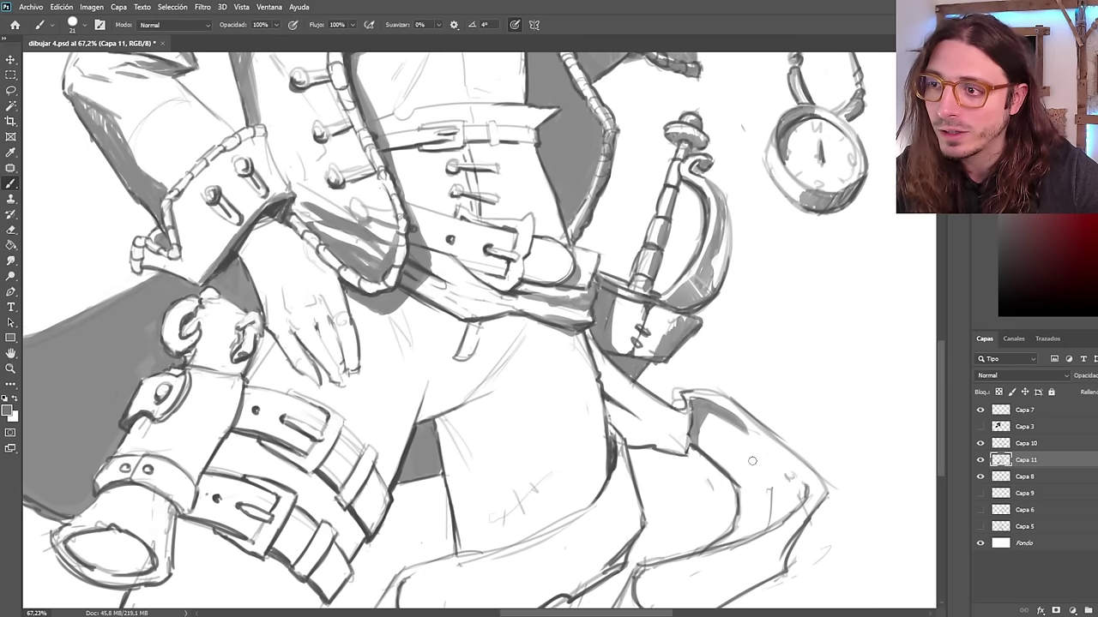
{"action": "scroll", "coordinate": [785, 518], "scroll_direction": "down", "scroll_amount": 4}
{"action": "scroll", "coordinate": [755, 472], "scroll_direction": "up", "scroll_amount": 3}
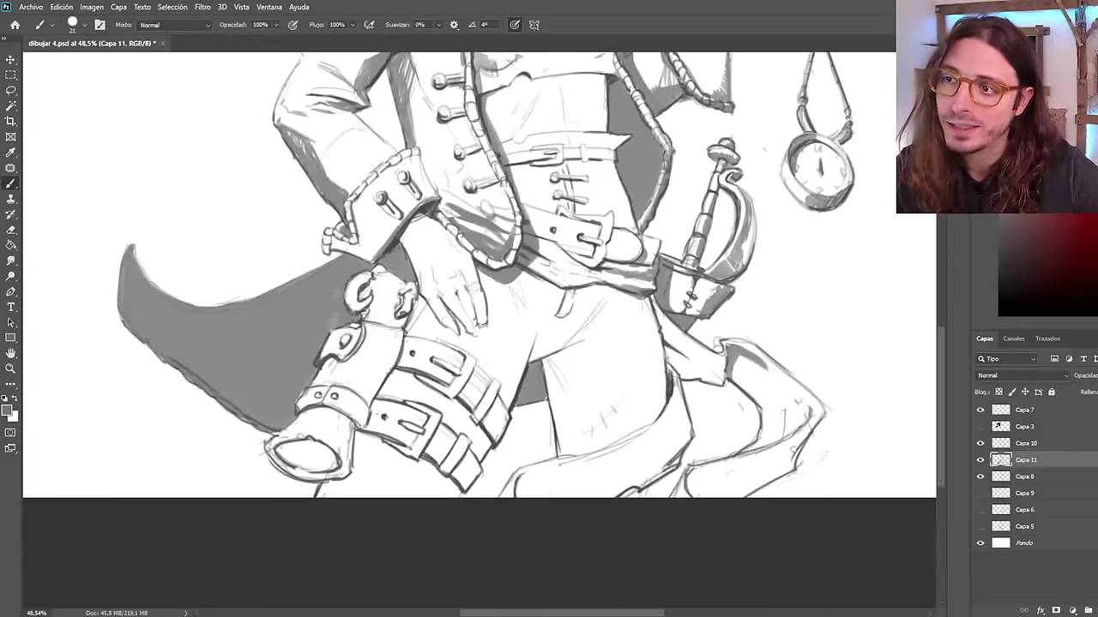
Fill the lower underside of the flowing sash tail with solid grey and shade the inner curve of its fold.
{"action": "mouse_move", "coordinate": [768, 460]}
{"action": "left_mouse_down"}
{"action": "mouse_move", "coordinate": [811, 431]}
{"action": "mouse_move", "coordinate": [763, 464]}
{"action": "mouse_move", "coordinate": [799, 440]}
{"action": "mouse_move", "coordinate": [694, 475]}
{"action": "mouse_move", "coordinate": [778, 456]}
{"action": "mouse_move", "coordinate": [757, 471]}
{"action": "mouse_move", "coordinate": [769, 472]}
{"action": "mouse_move", "coordinate": [792, 457]}
{"action": "mouse_move", "coordinate": [773, 476]}
{"action": "mouse_move", "coordinate": [699, 482]}
{"action": "left_mouse_up"}
{"action": "key", "text": "ctrl+z"}
{"action": "key", "text": "ctrl+z"}
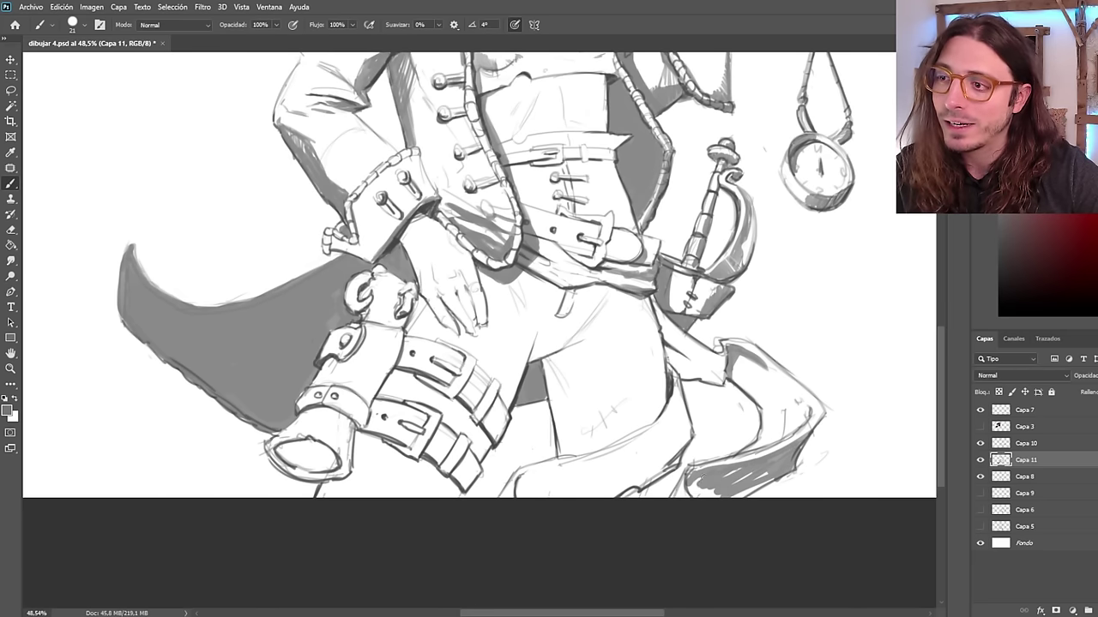
{"action": "left_click_drag", "start_coordinate": [772, 455], "coordinate": [698, 477]}
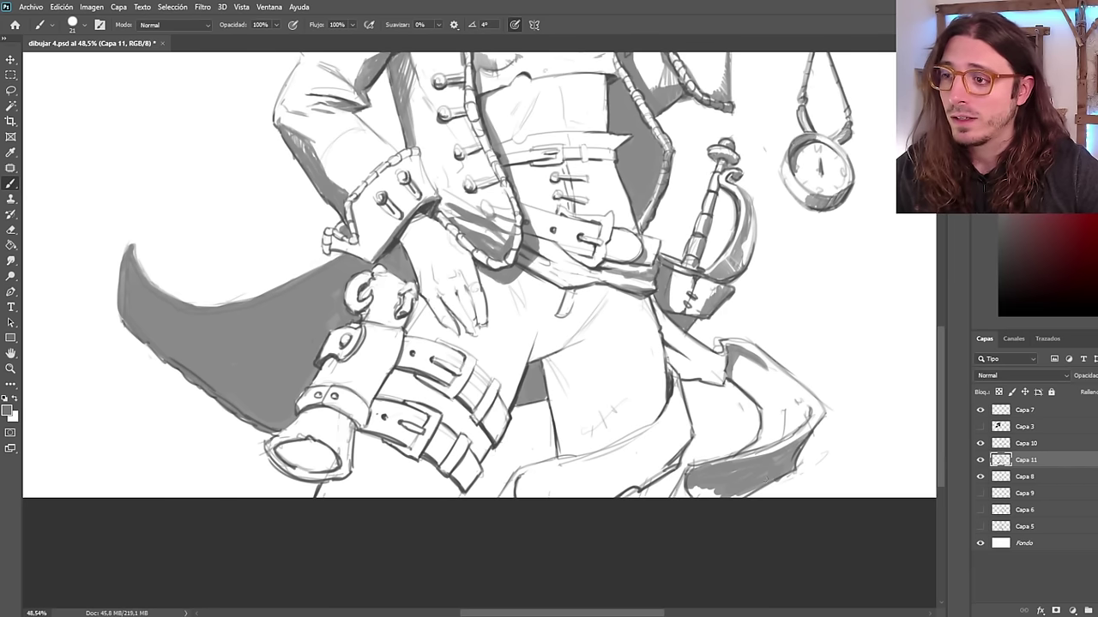
{"action": "left_click_drag", "start_coordinate": [715, 499], "coordinate": [700, 491]}
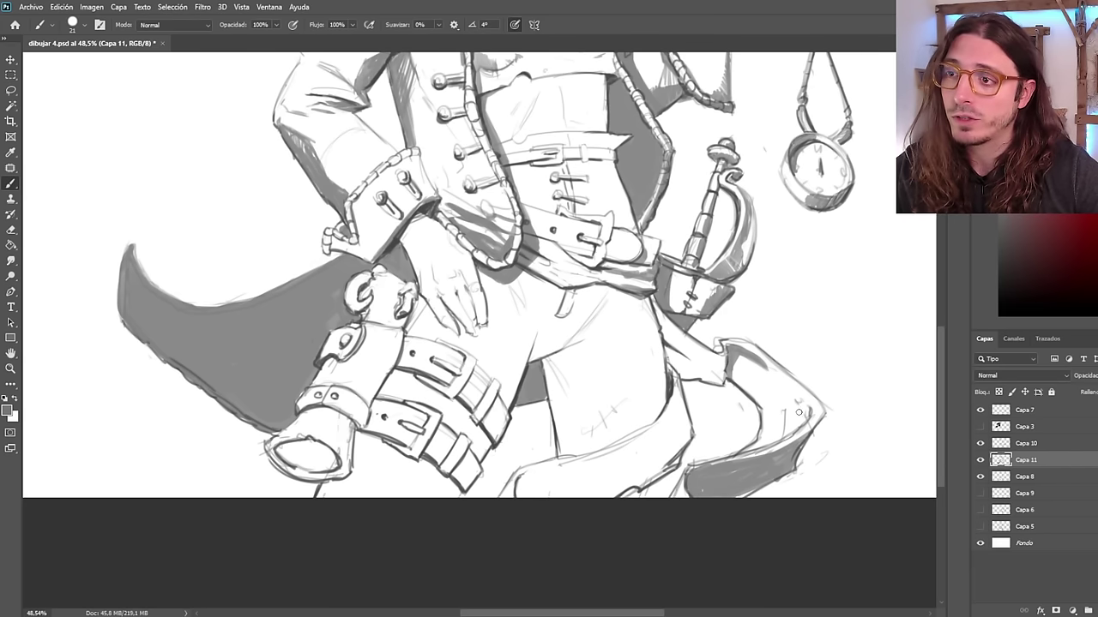
{"action": "mouse_move", "coordinate": [730, 358]}
{"action": "left_mouse_down"}
{"action": "mouse_move", "coordinate": [737, 383]}
{"action": "mouse_move", "coordinate": [757, 386]}
{"action": "mouse_move", "coordinate": [784, 424]}
{"action": "mouse_move", "coordinate": [743, 381]}
{"action": "mouse_move", "coordinate": [759, 409]}
{"action": "left_mouse_up"}
{"action": "mouse_move", "coordinate": [745, 384]}
{"action": "left_mouse_down"}
{"action": "mouse_move", "coordinate": [783, 382]}
{"action": "mouse_move", "coordinate": [744, 352]}
{"action": "mouse_move", "coordinate": [768, 391]}
{"action": "mouse_move", "coordinate": [734, 368]}
{"action": "mouse_move", "coordinate": [758, 443]}
{"action": "left_mouse_up"}
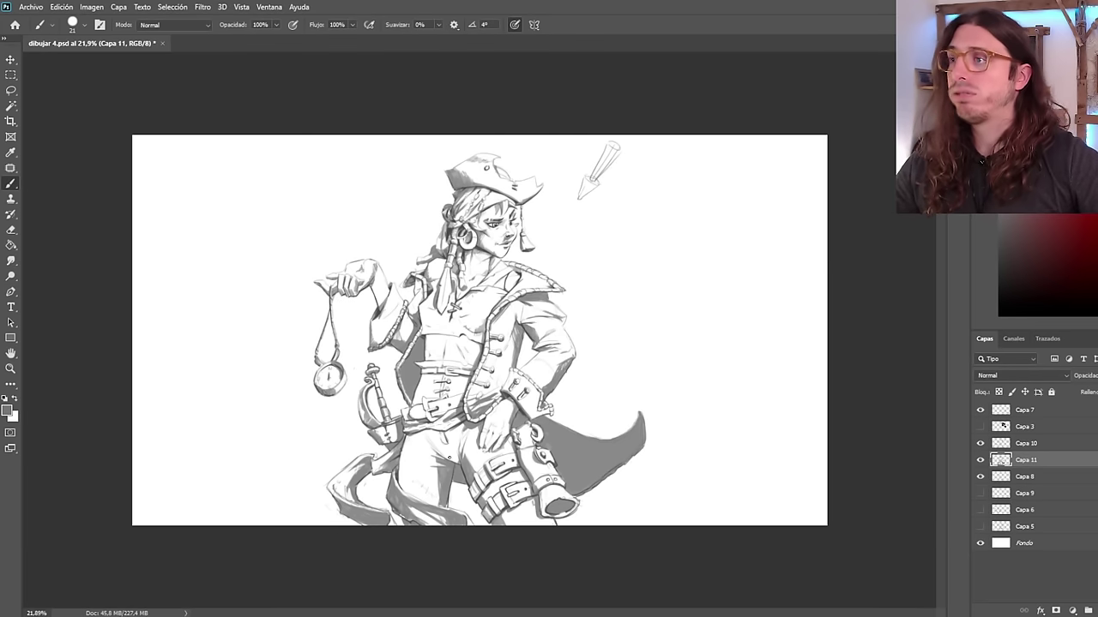
Shade the lower edge of the turned-up cuff near its curled tip with grey on the mirrored figure.
{"action": "scroll", "coordinate": [449, 458], "scroll_direction": "down", "scroll_amount": 1}
{"action": "scroll", "coordinate": [503, 455], "scroll_direction": "up", "scroll_amount": 4}
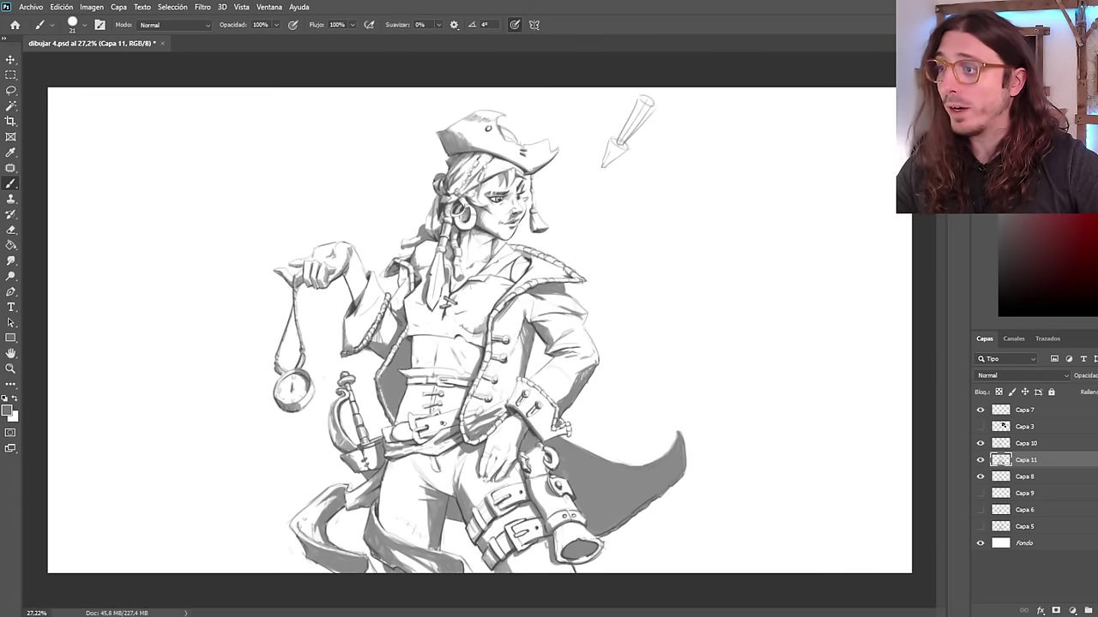
{"action": "scroll", "coordinate": [547, 470], "scroll_direction": "down", "scroll_amount": 2}
{"action": "scroll", "coordinate": [546, 474], "scroll_direction": "up", "scroll_amount": 5}
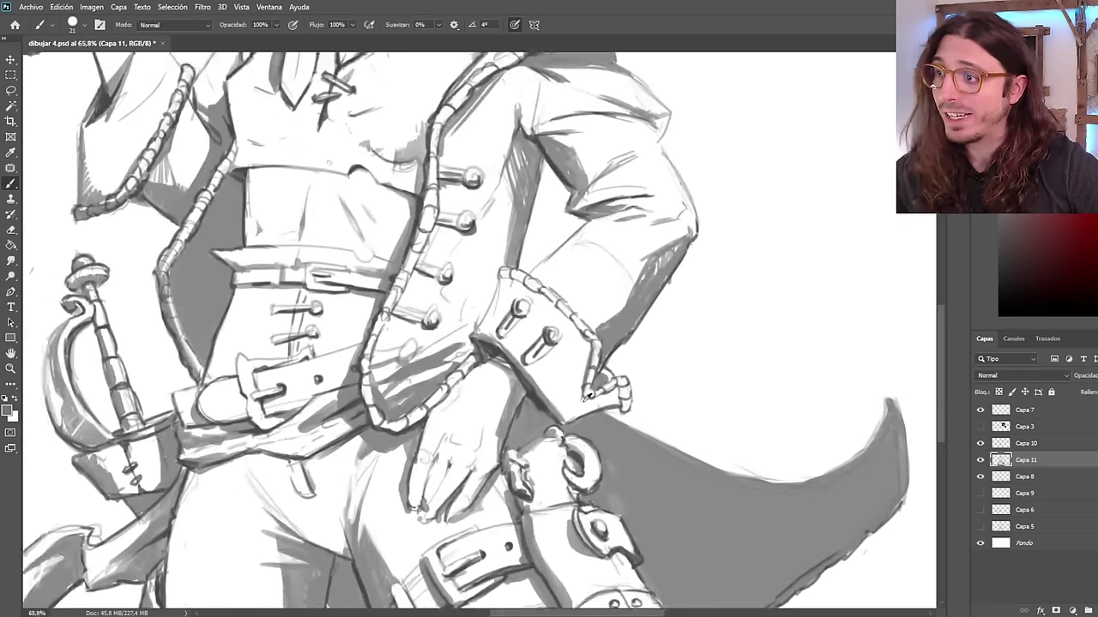
{"action": "mouse_move", "coordinate": [615, 384]}
{"action": "left_mouse_down"}
{"action": "mouse_move", "coordinate": [592, 396]}
{"action": "mouse_move", "coordinate": [617, 404]}
{"action": "mouse_move", "coordinate": [587, 402]}
{"action": "mouse_move", "coordinate": [566, 424]}
{"action": "mouse_move", "coordinate": [553, 395]}
{"action": "left_mouse_up"}
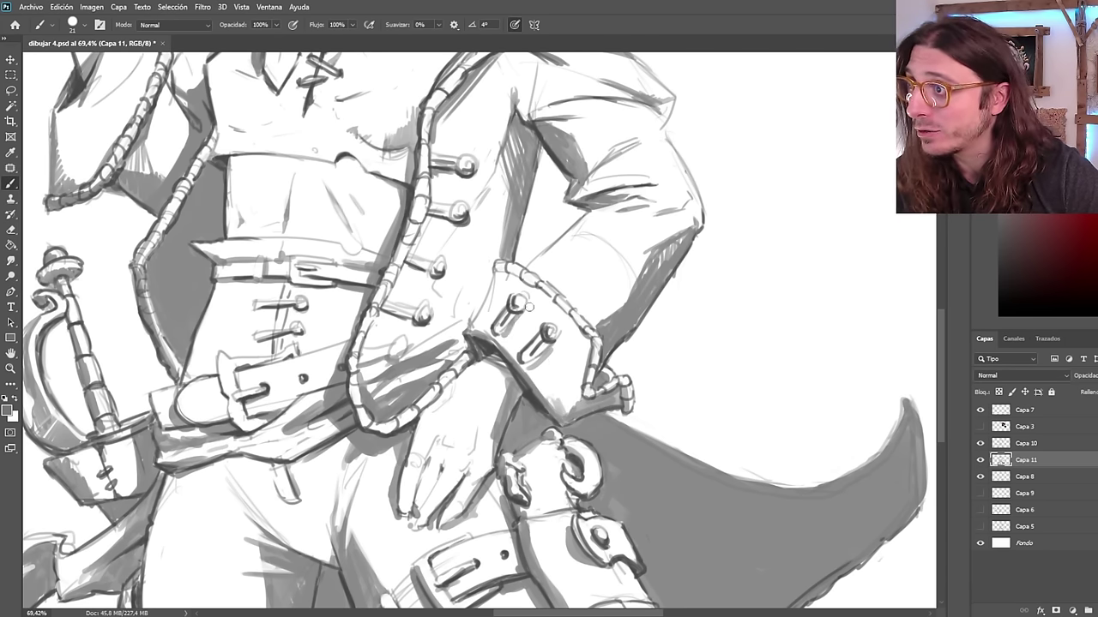
{"action": "scroll", "coordinate": [520, 287], "scroll_direction": "down", "scroll_amount": 5}
{"action": "key", "text": "ctrl+shift+h"}
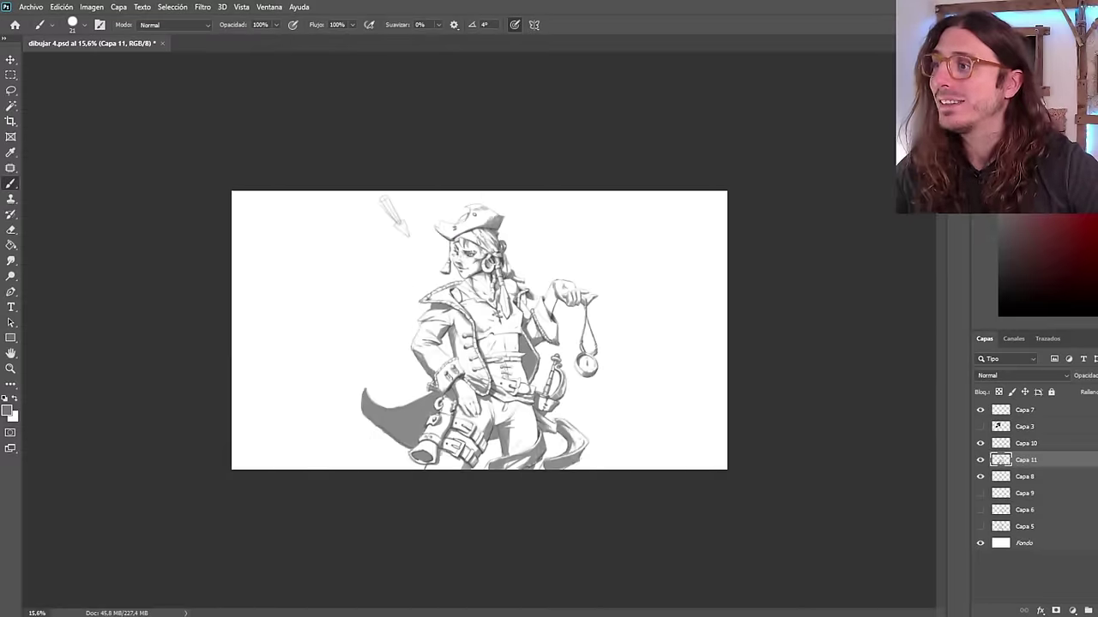
Add grey shadows around the cuff's buttonholes and across the lower part of the cuff.
{"action": "scroll", "coordinate": [450, 385], "scroll_direction": "up", "scroll_amount": 5}
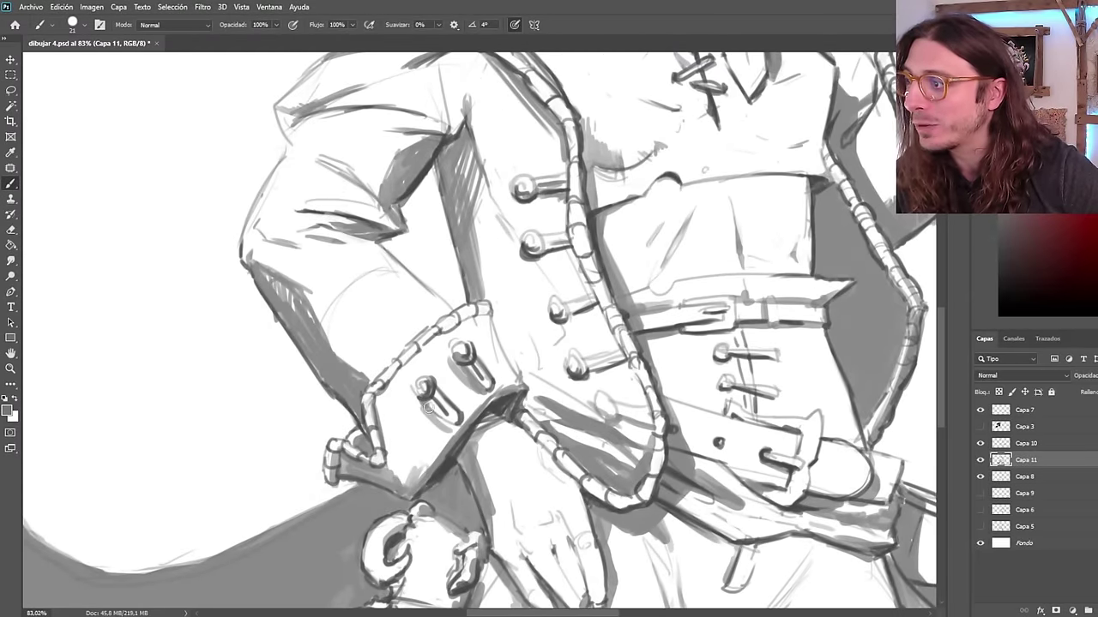
{"action": "left_click_drag", "start_coordinate": [426, 410], "coordinate": [451, 426]}
{"action": "mouse_move", "coordinate": [417, 481]}
{"action": "left_mouse_down"}
{"action": "mouse_move", "coordinate": [377, 411]}
{"action": "mouse_move", "coordinate": [408, 478]}
{"action": "mouse_move", "coordinate": [381, 458]}
{"action": "mouse_move", "coordinate": [341, 457]}
{"action": "mouse_move", "coordinate": [334, 469]}
{"action": "mouse_move", "coordinate": [328, 453]}
{"action": "mouse_move", "coordinate": [336, 476]}
{"action": "mouse_move", "coordinate": [427, 504]}
{"action": "mouse_move", "coordinate": [360, 470]}
{"action": "mouse_move", "coordinate": [404, 487]}
{"action": "mouse_move", "coordinate": [427, 470]}
{"action": "mouse_move", "coordinate": [377, 438]}
{"action": "mouse_move", "coordinate": [416, 439]}
{"action": "left_mouse_up"}
{"action": "left_click_drag", "start_coordinate": [416, 439], "coordinate": [425, 451]}
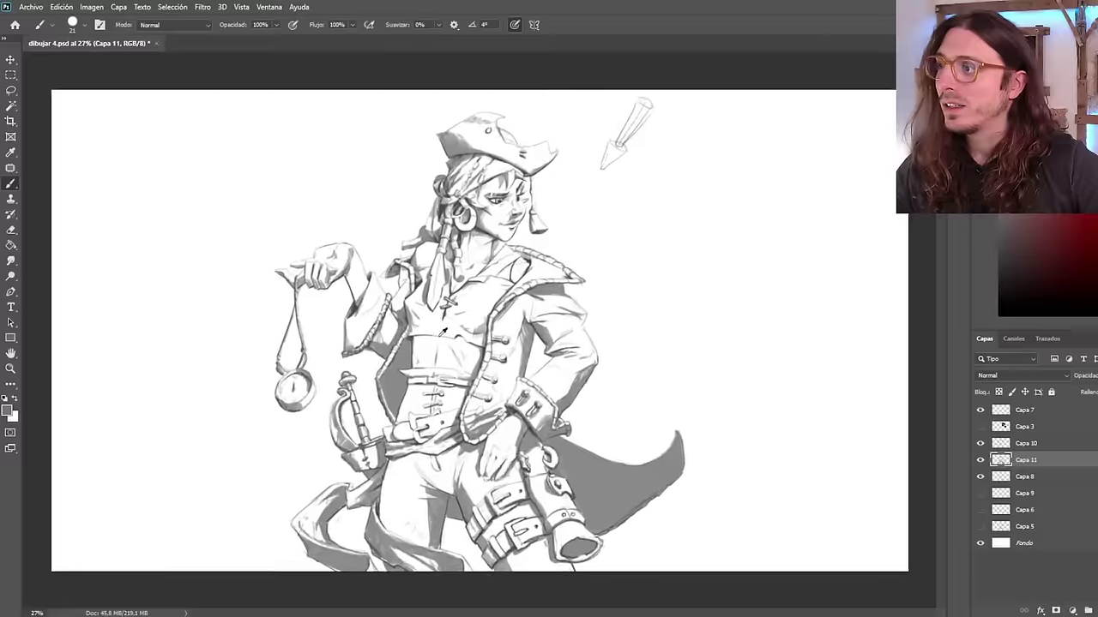
Examine the shading on the chest, raised sleeve and hanging watch, close up and across the whole figure.
{"action": "scroll", "coordinate": [456, 355], "scroll_direction": "up", "scroll_amount": 6}
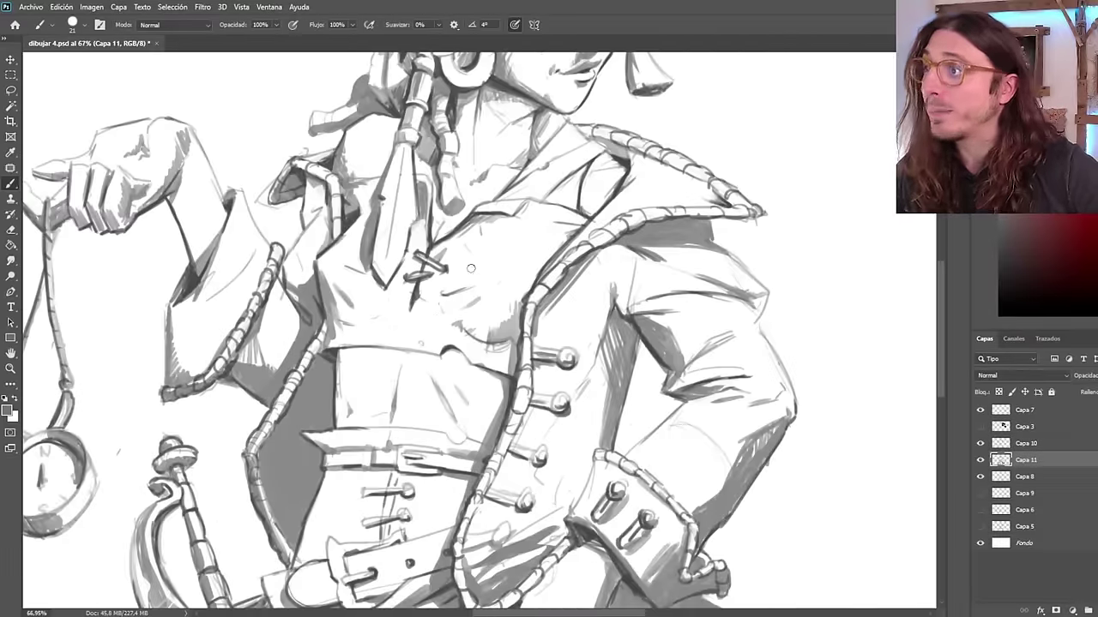
{"action": "scroll", "coordinate": [470, 319], "scroll_direction": "down", "scroll_amount": 5}
{"action": "scroll", "coordinate": [456, 316], "scroll_direction": "down", "scroll_amount": 1}
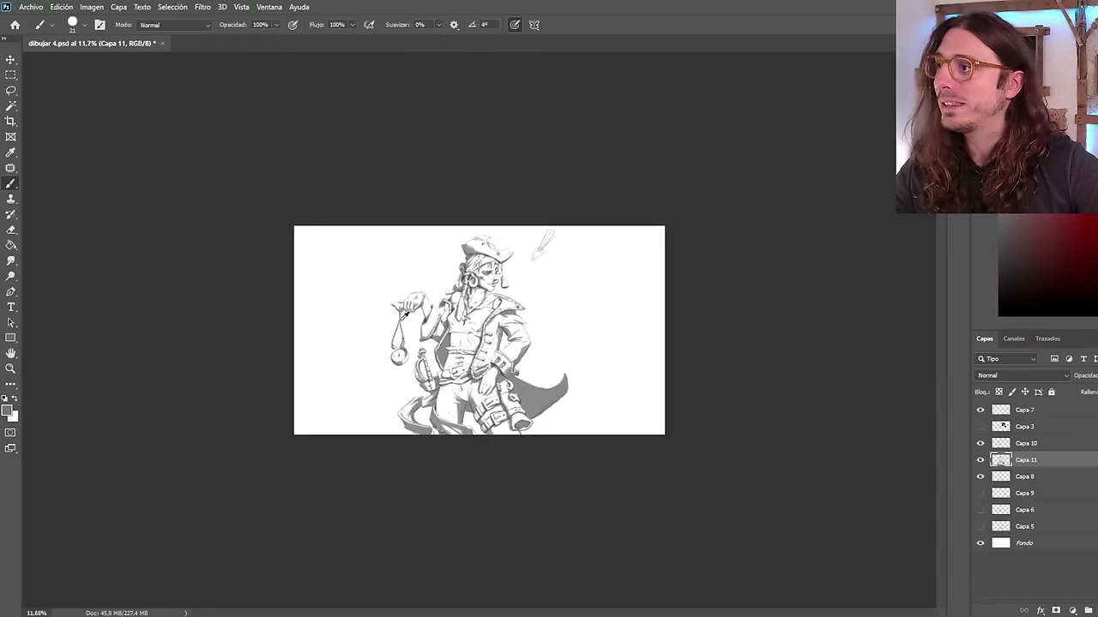
{"action": "scroll", "coordinate": [456, 316], "scroll_direction": "up", "scroll_amount": 6}
{"action": "scroll", "coordinate": [347, 347], "scroll_direction": "down", "scroll_amount": 2}
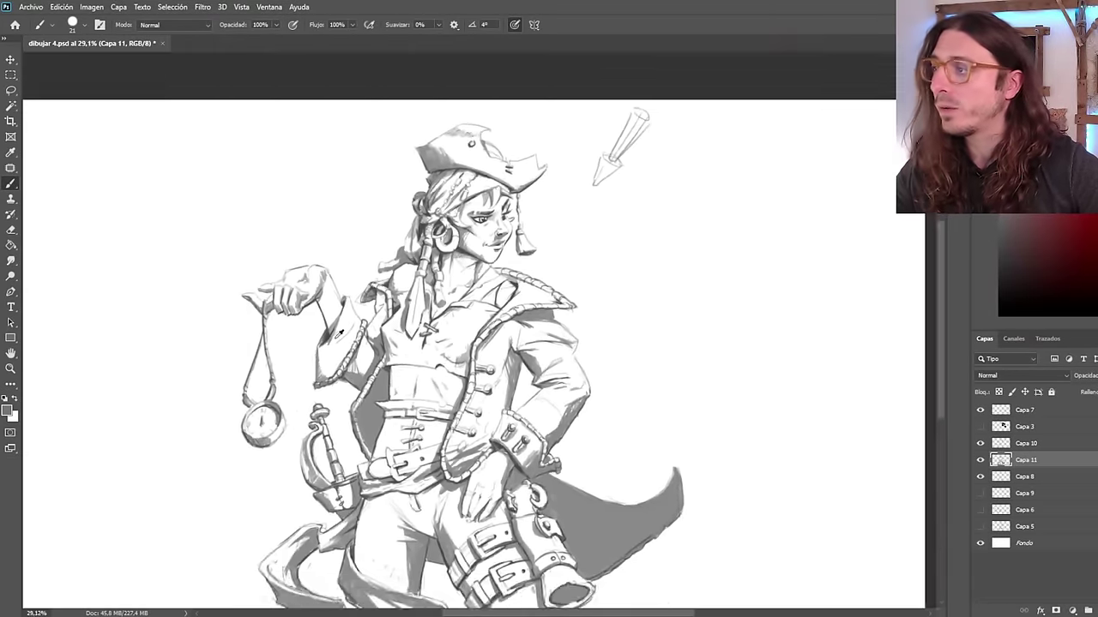
{"action": "scroll", "coordinate": [347, 343], "scroll_direction": "up", "scroll_amount": 4}
{"action": "scroll", "coordinate": [347, 339], "scroll_direction": "down", "scroll_amount": 2}
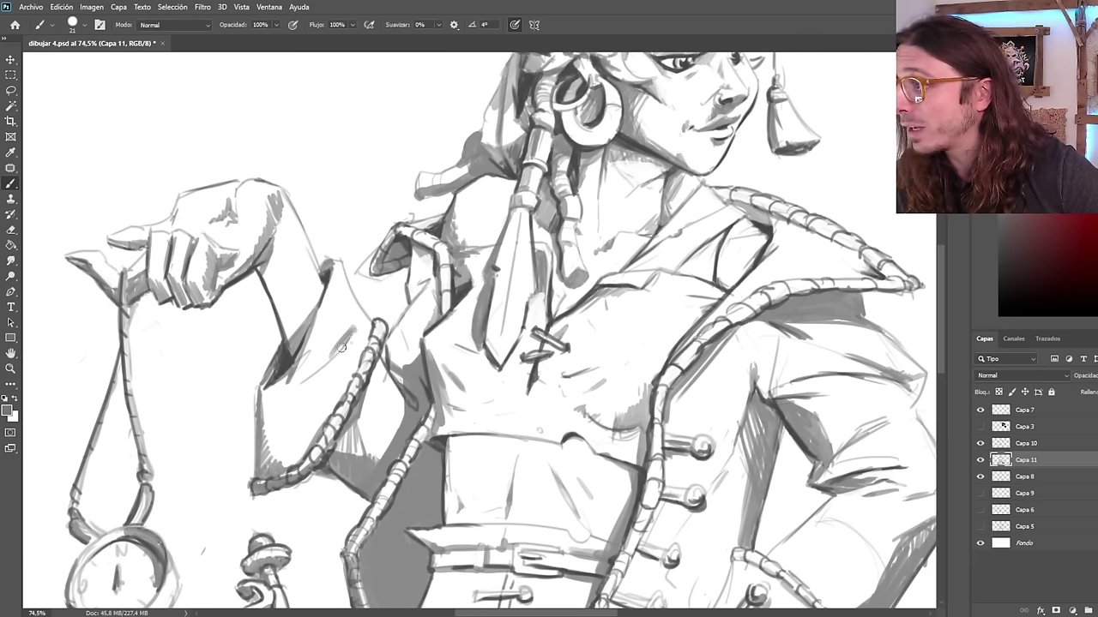
{"action": "scroll", "coordinate": [326, 378], "scroll_direction": "down", "scroll_amount": 1}
{"action": "scroll", "coordinate": [352, 296], "scroll_direction": "up", "scroll_amount": 6}
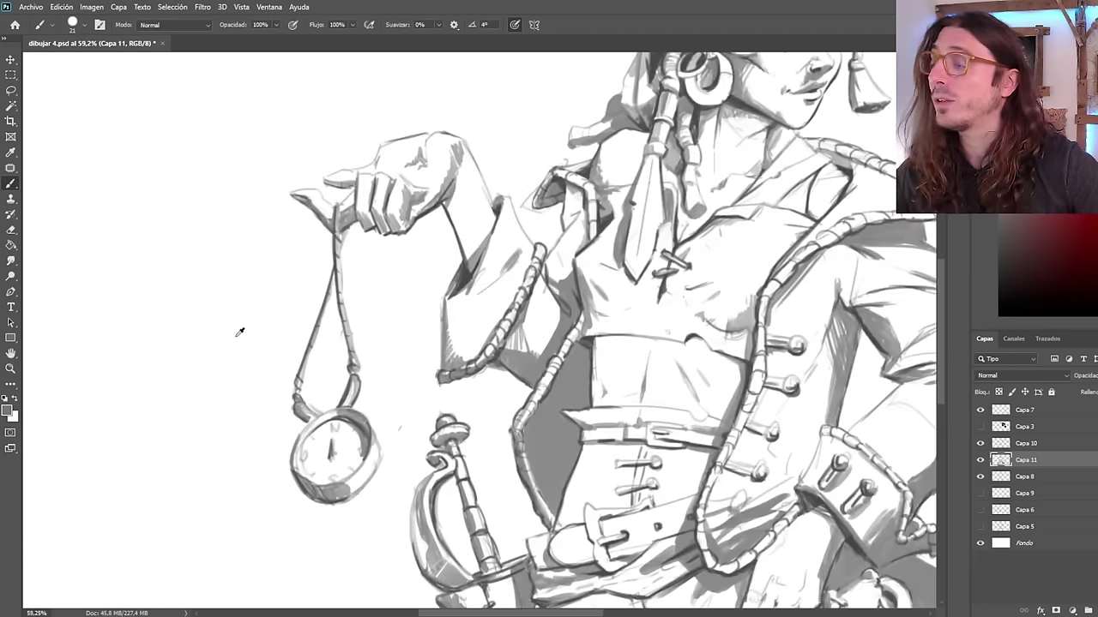
{"action": "scroll", "coordinate": [534, 295], "scroll_direction": "down", "scroll_amount": 2}
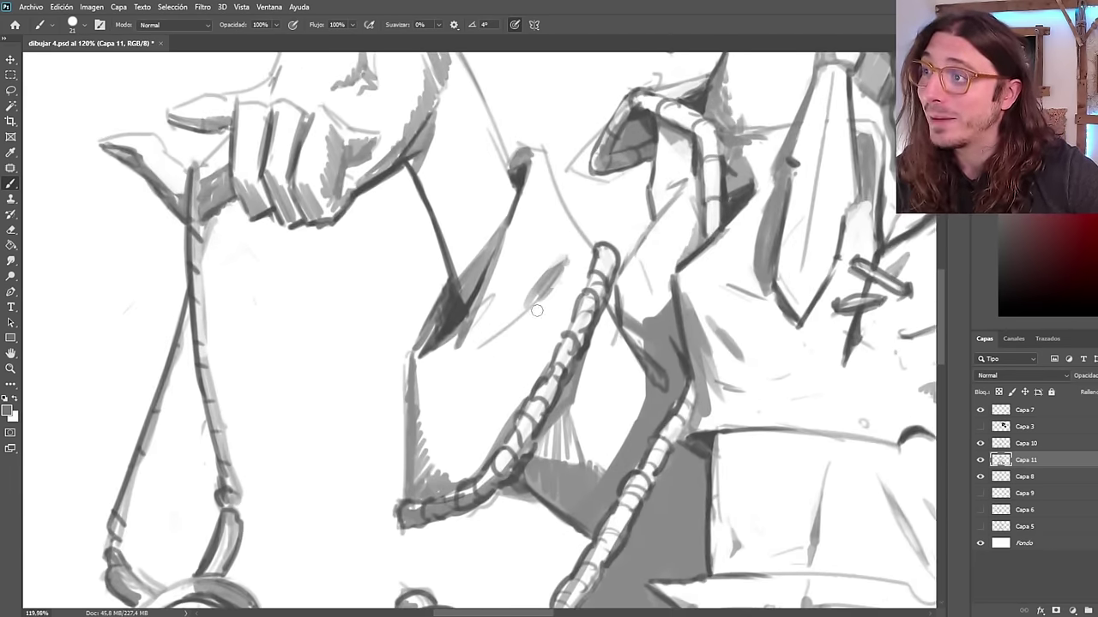
{"action": "scroll", "coordinate": [448, 424], "scroll_direction": "down", "scroll_amount": 4}
{"action": "scroll", "coordinate": [450, 423], "scroll_direction": "down", "scroll_amount": 2}
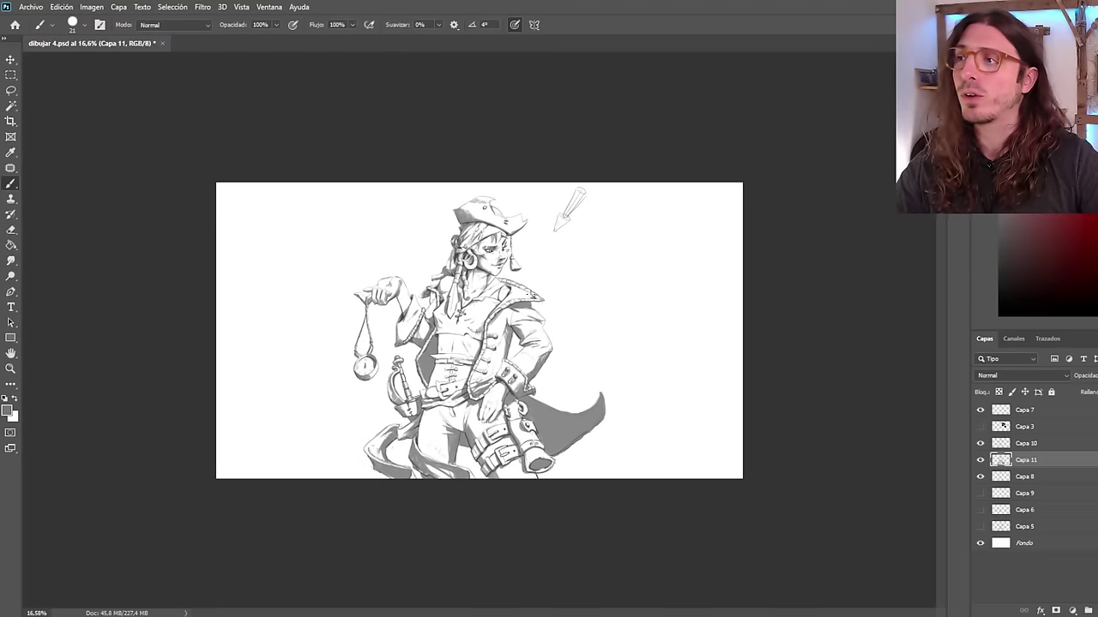
Erase the light direction arrow beside the hat, including the leftover specks around it.
{"action": "scroll", "coordinate": [546, 250], "scroll_direction": "up", "scroll_amount": 4}
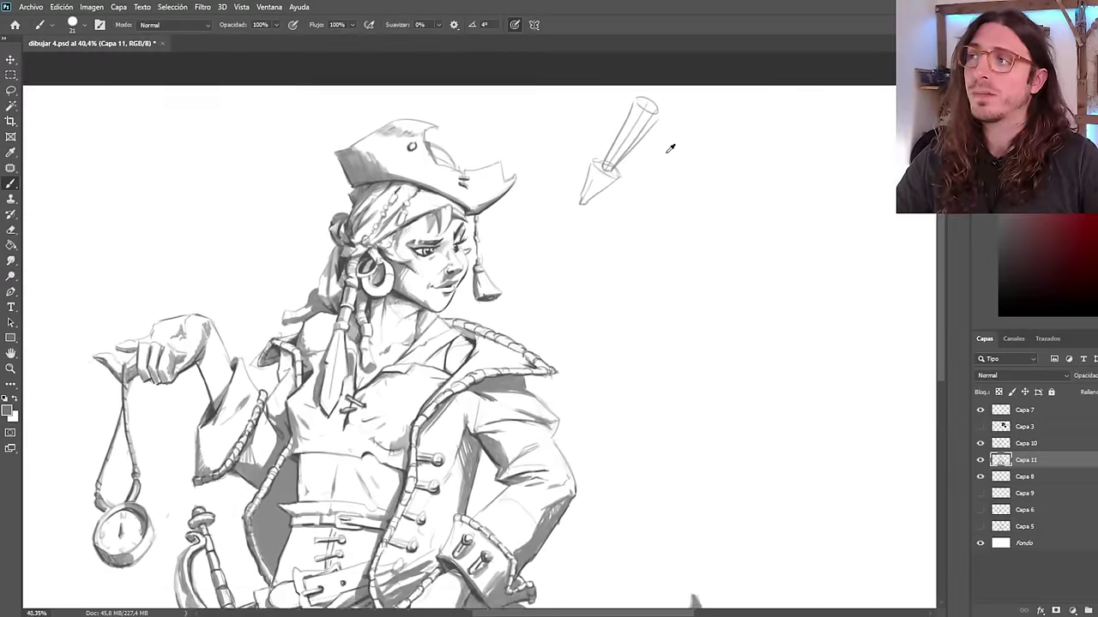
{"action": "scroll", "coordinate": [669, 148], "scroll_direction": "up", "scroll_amount": 1}
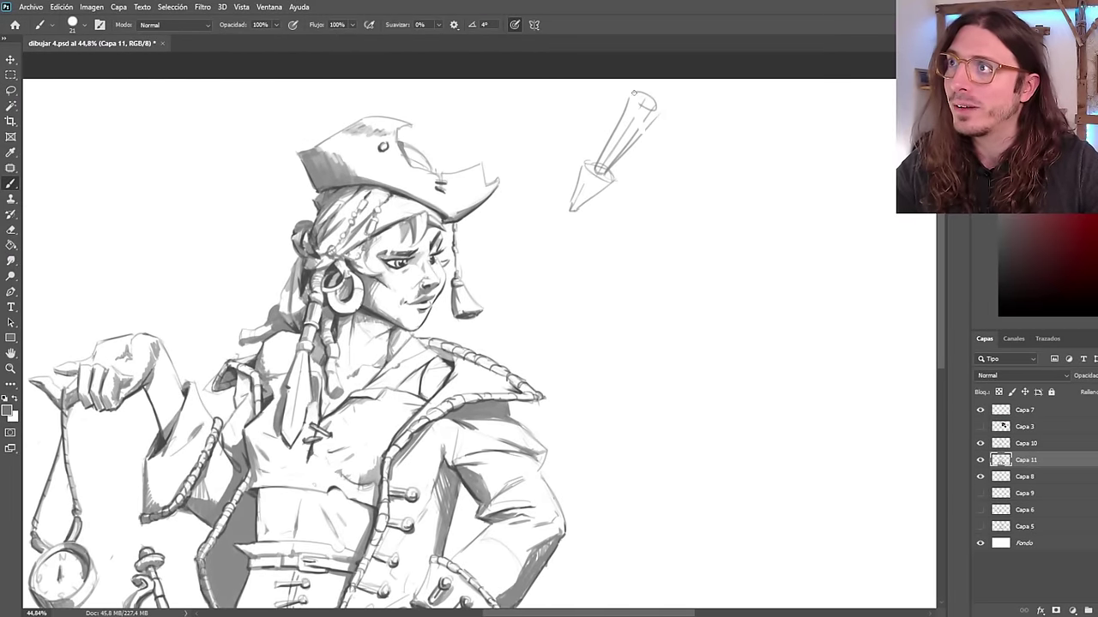
{"action": "key", "text": "ctrl+z"}
{"action": "key", "text": "ctrl+z"}
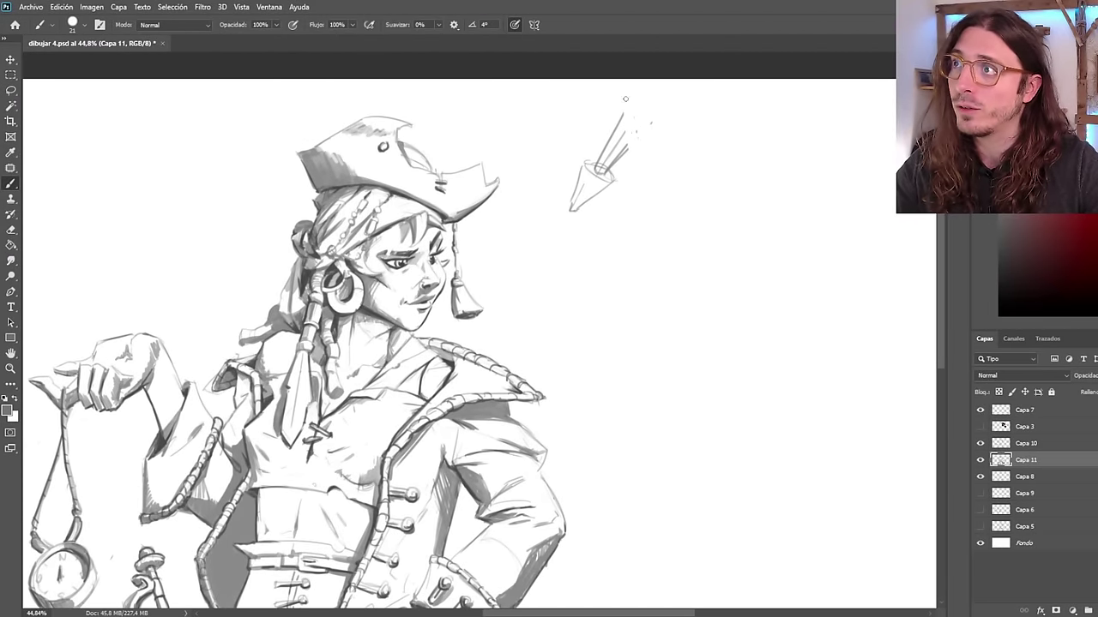
{"action": "left_click_drag", "start_coordinate": [635, 155], "coordinate": [620, 181]}
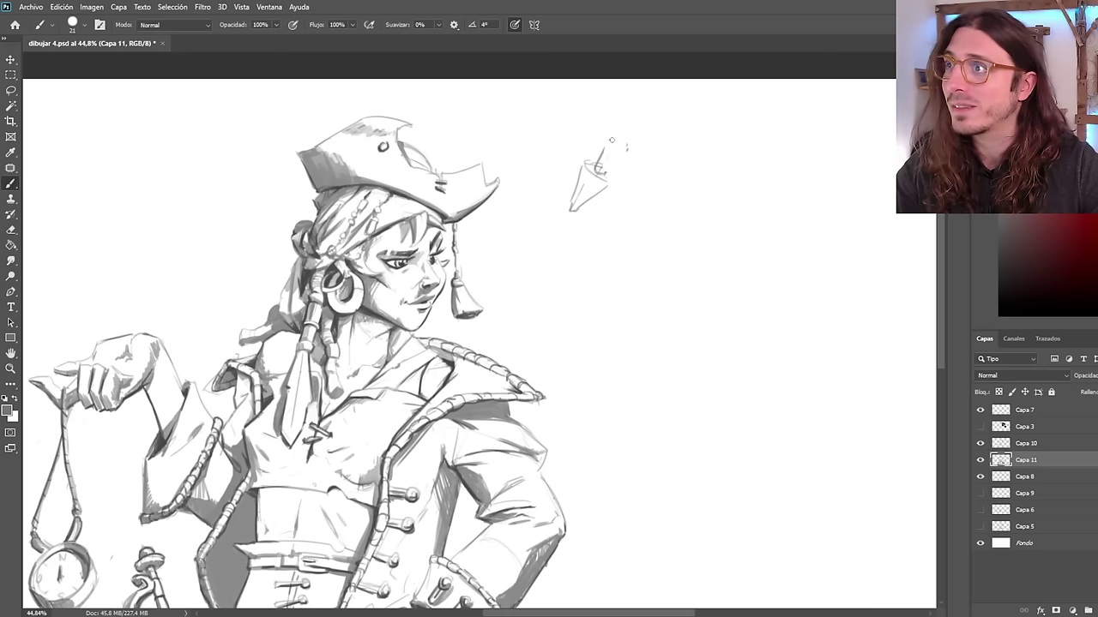
{"action": "key", "text": "ctrl+z"}
{"action": "key", "text": "ctrl+z"}
{"action": "key", "text": "ctrl+z"}
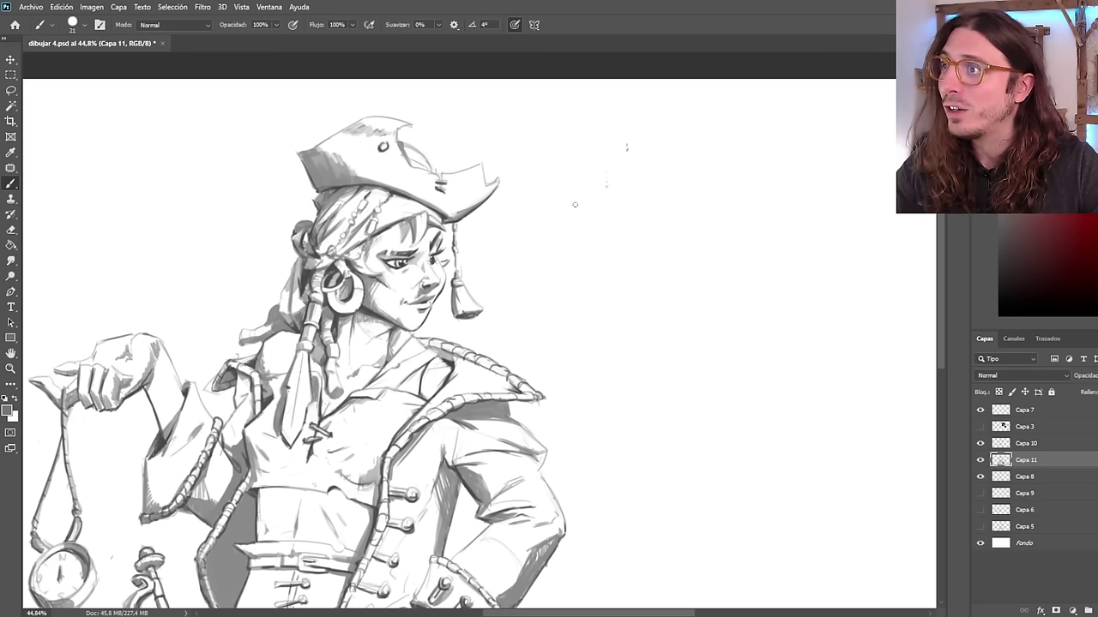
{"action": "scroll", "coordinate": [596, 214], "scroll_direction": "down", "scroll_amount": 10}
{"action": "scroll", "coordinate": [595, 215], "scroll_direction": "up", "scroll_amount": 9}
{"action": "scroll", "coordinate": [431, 330], "scroll_direction": "down", "scroll_amount": 2}
{"action": "scroll", "coordinate": [433, 324], "scroll_direction": "down", "scroll_amount": 2}
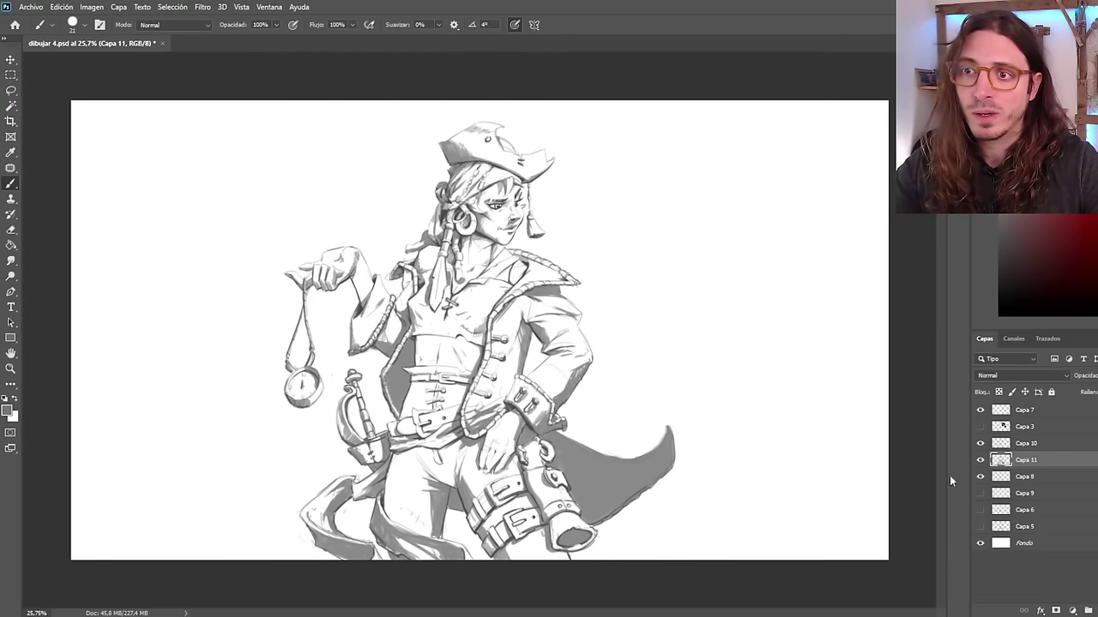
Make layer Capa 10 active and toggle its visibility to compare the figure with and without its dark accents.
{"action": "left_click", "coordinate": [1041, 444]}
{"action": "left_click", "coordinate": [980, 443]}
{"action": "left_click", "coordinate": [980, 443]}
{"action": "scroll", "coordinate": [380, 265], "scroll_direction": "up", "scroll_amount": 2}
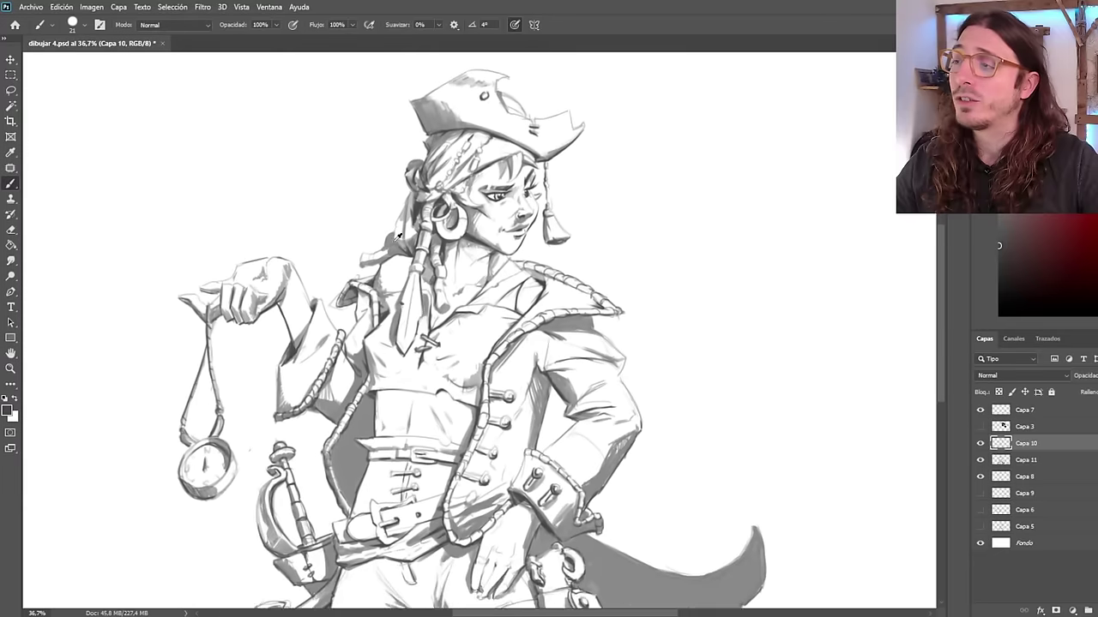
{"action": "scroll", "coordinate": [381, 266], "scroll_direction": "down", "scroll_amount": 3}
{"action": "scroll", "coordinate": [381, 265], "scroll_direction": "up", "scroll_amount": 2}
{"action": "scroll", "coordinate": [378, 268], "scroll_direction": "up", "scroll_amount": 1}
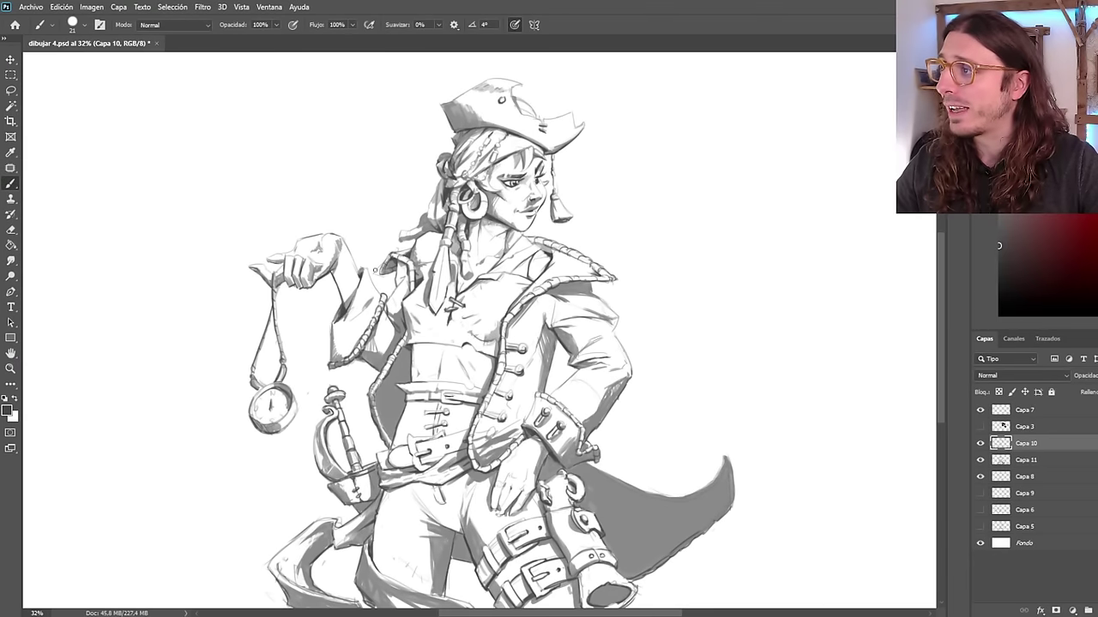
{"action": "scroll", "coordinate": [374, 270], "scroll_direction": "up", "scroll_amount": 1}
{"action": "scroll", "coordinate": [374, 270], "scroll_direction": "down", "scroll_amount": 3}
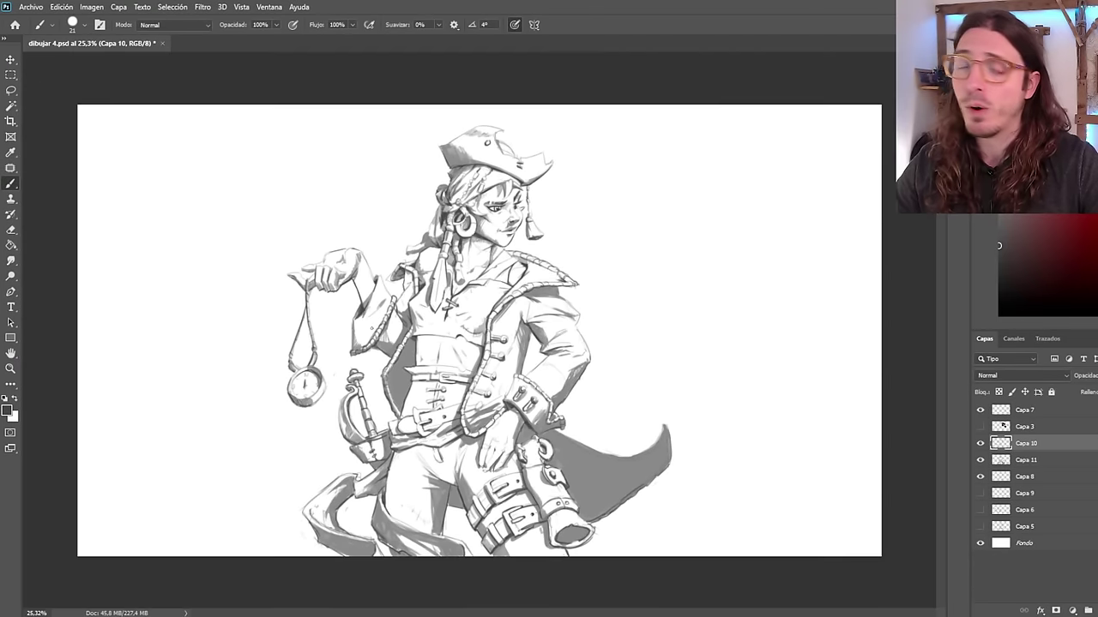
Darken the outlines of the headscarf's hanging end and the far coat collar with a fine brush.
{"action": "scroll", "coordinate": [382, 257], "scroll_direction": "up", "scroll_amount": 8}
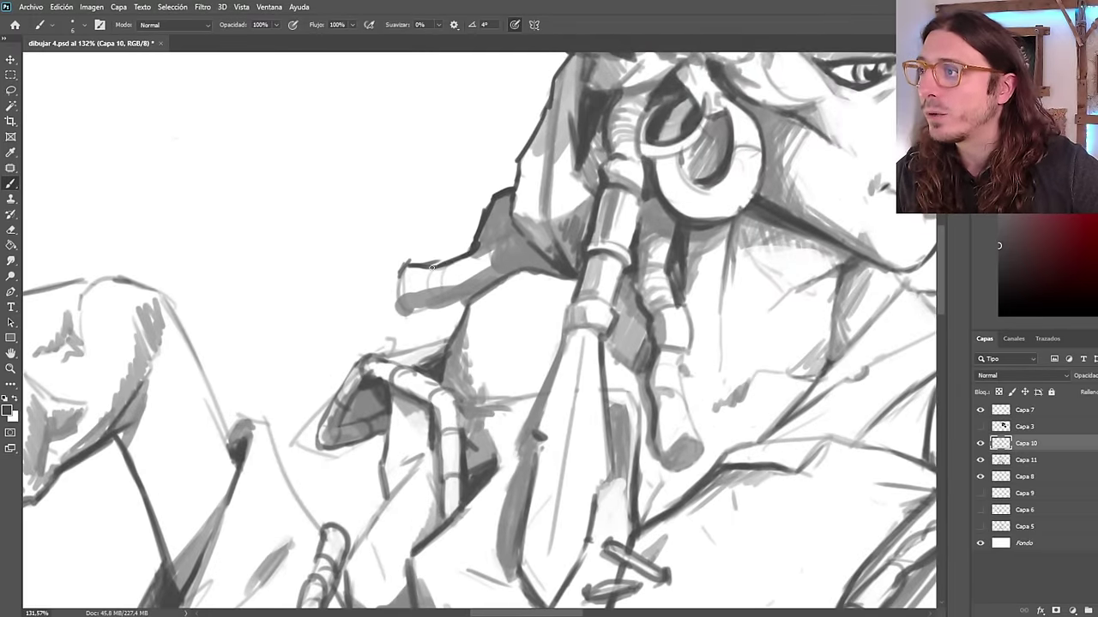
{"action": "mouse_move", "coordinate": [431, 268]}
{"action": "left_mouse_down"}
{"action": "mouse_move", "coordinate": [413, 262]}
{"action": "mouse_move", "coordinate": [398, 308]}
{"action": "left_mouse_up"}
{"action": "key", "text": "ctrl+z"}
{"action": "mouse_move", "coordinate": [401, 267]}
{"action": "left_mouse_down"}
{"action": "mouse_move", "coordinate": [404, 311]}
{"action": "mouse_move", "coordinate": [464, 307]}
{"action": "mouse_move", "coordinate": [452, 339]}
{"action": "mouse_move", "coordinate": [369, 355]}
{"action": "mouse_move", "coordinate": [436, 335]}
{"action": "mouse_move", "coordinate": [428, 350]}
{"action": "mouse_move", "coordinate": [381, 353]}
{"action": "left_mouse_up"}
{"action": "key", "text": "ctrl+z"}
{"action": "left_click_drag", "start_coordinate": [450, 340], "coordinate": [381, 353]}
{"action": "mouse_move", "coordinate": [424, 348]}
{"action": "left_mouse_down"}
{"action": "mouse_move", "coordinate": [361, 355]}
{"action": "mouse_move", "coordinate": [342, 388]}
{"action": "mouse_move", "coordinate": [345, 362]}
{"action": "mouse_move", "coordinate": [350, 375]}
{"action": "mouse_move", "coordinate": [317, 442]}
{"action": "left_mouse_up"}
{"action": "scroll", "coordinate": [377, 290], "scroll_direction": "down", "scroll_amount": 5}
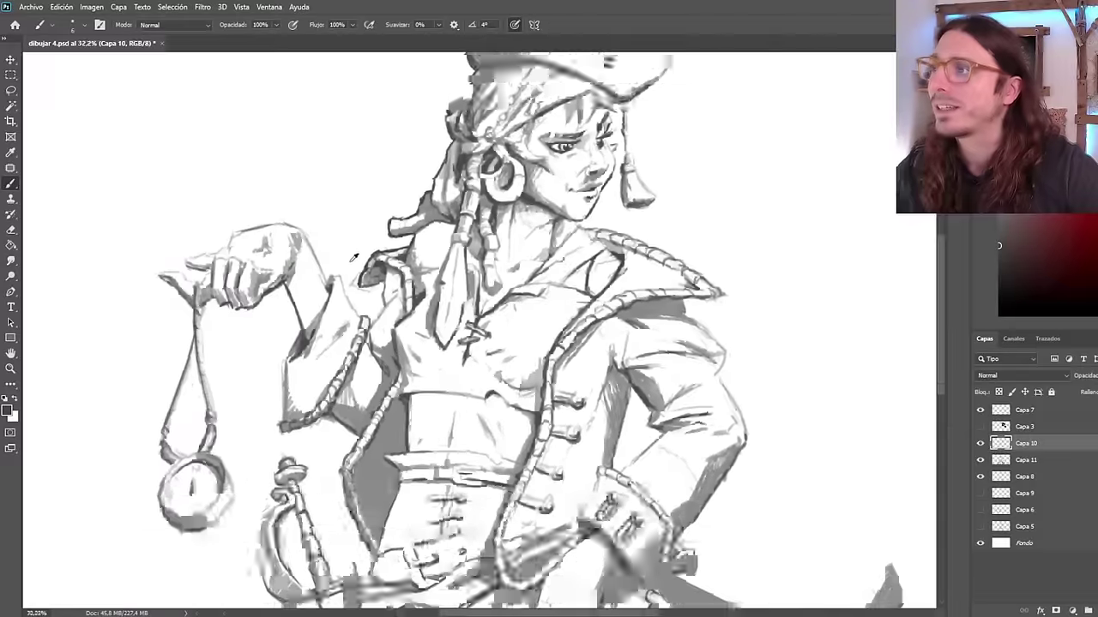
Reinforce the upper edge of the raised sleeve's opening and the coat fold beside the collar with dark lines.
{"action": "scroll", "coordinate": [421, 304], "scroll_direction": "up", "scroll_amount": 3}
{"action": "scroll", "coordinate": [421, 303], "scroll_direction": "up", "scroll_amount": 2}
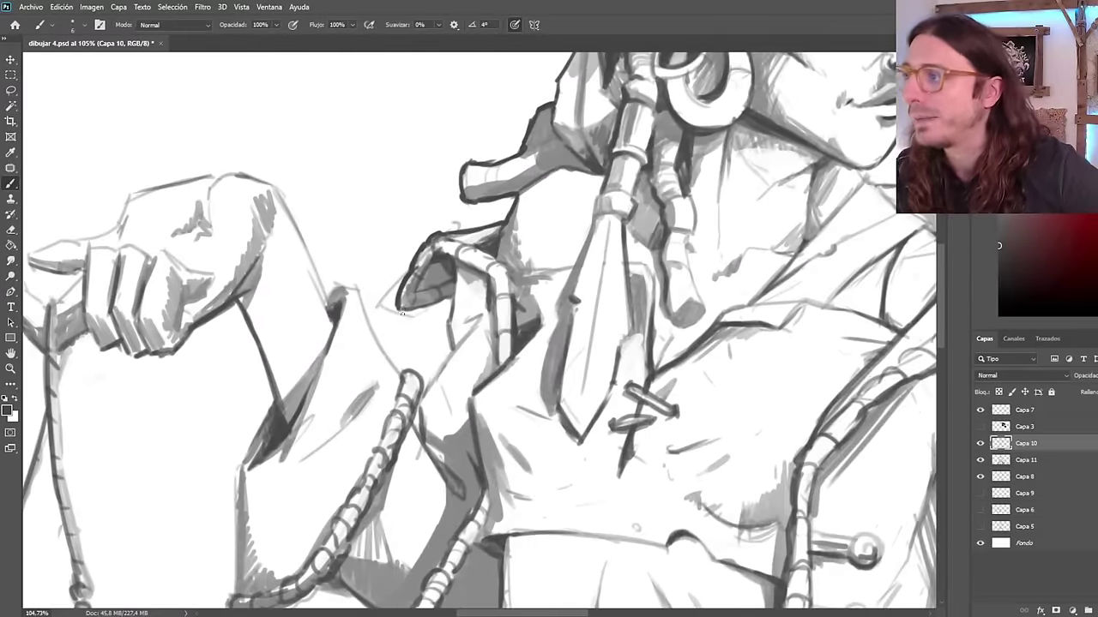
{"action": "mouse_move", "coordinate": [450, 305]}
{"action": "left_mouse_down"}
{"action": "mouse_move", "coordinate": [453, 348]}
{"action": "mouse_move", "coordinate": [426, 386]}
{"action": "mouse_move", "coordinate": [402, 365]}
{"action": "mouse_move", "coordinate": [422, 386]}
{"action": "mouse_move", "coordinate": [380, 346]}
{"action": "mouse_move", "coordinate": [358, 292]}
{"action": "left_mouse_up"}
{"action": "key", "text": "ctrl+z"}
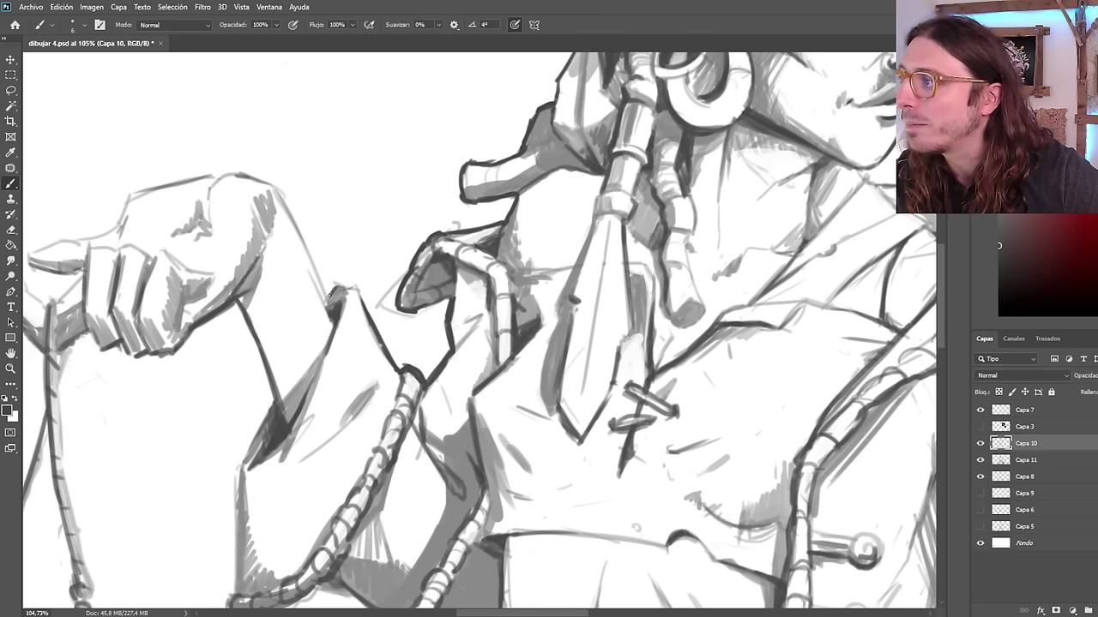
Flip the view and darken the outer cord of the hanging watch and the link joining it to the case.
{"action": "key", "text": "ctrl+shift+h"}
{"action": "scroll", "coordinate": [346, 315], "scroll_direction": "down", "scroll_amount": 5}
{"action": "scroll", "coordinate": [817, 513], "scroll_direction": "up", "scroll_amount": 5}
{"action": "left_click_drag", "start_coordinate": [743, 389], "coordinate": [770, 356]}
{"action": "key", "text": "ctrl+z"}
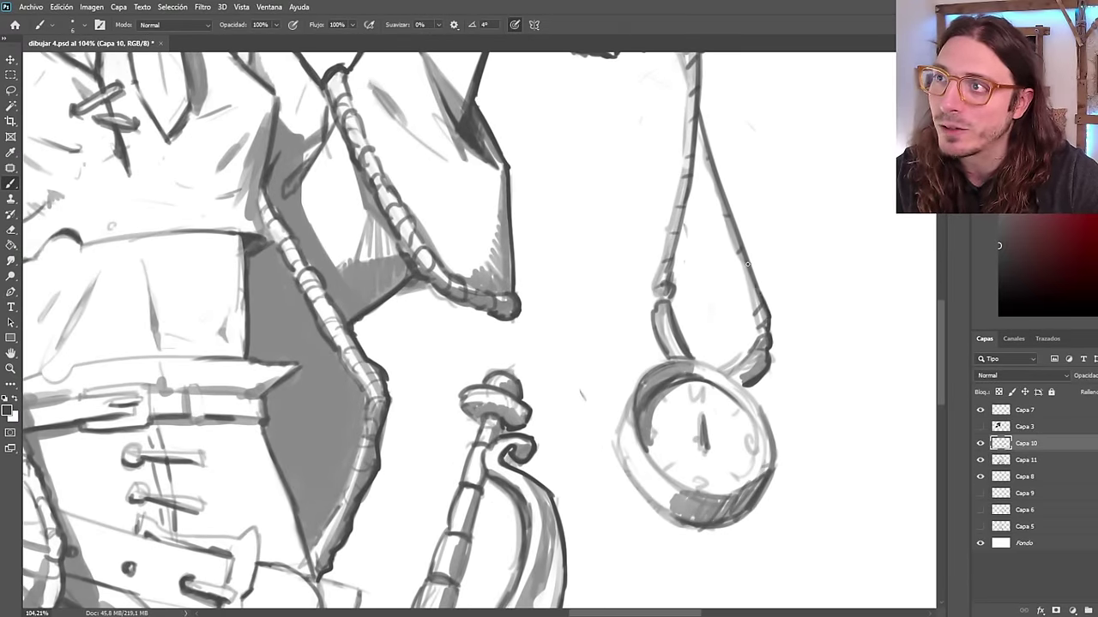
{"action": "left_click_drag", "start_coordinate": [756, 286], "coordinate": [739, 243]}
Darken the outer contour of the hanging watch case with a fine brush line.
{"action": "scroll", "coordinate": [733, 101], "scroll_direction": "down", "scroll_amount": 5}
{"action": "scroll", "coordinate": [764, 306], "scroll_direction": "up", "scroll_amount": 4}
{"action": "left_click_drag", "start_coordinate": [729, 201], "coordinate": [752, 259]}
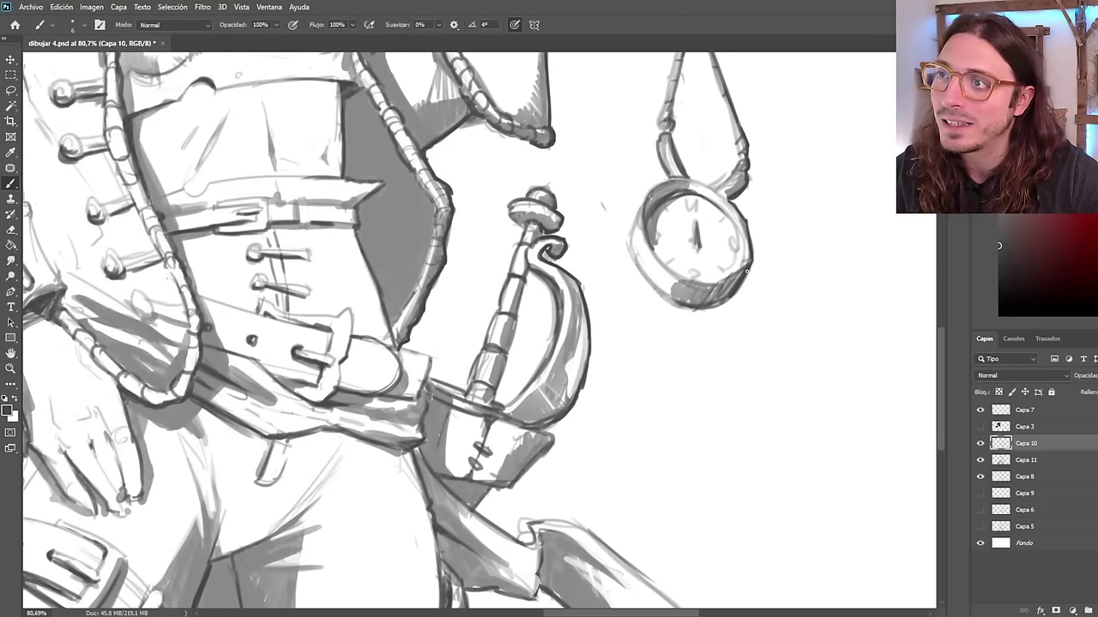
{"action": "scroll", "coordinate": [620, 260], "scroll_direction": "down", "scroll_amount": 7}
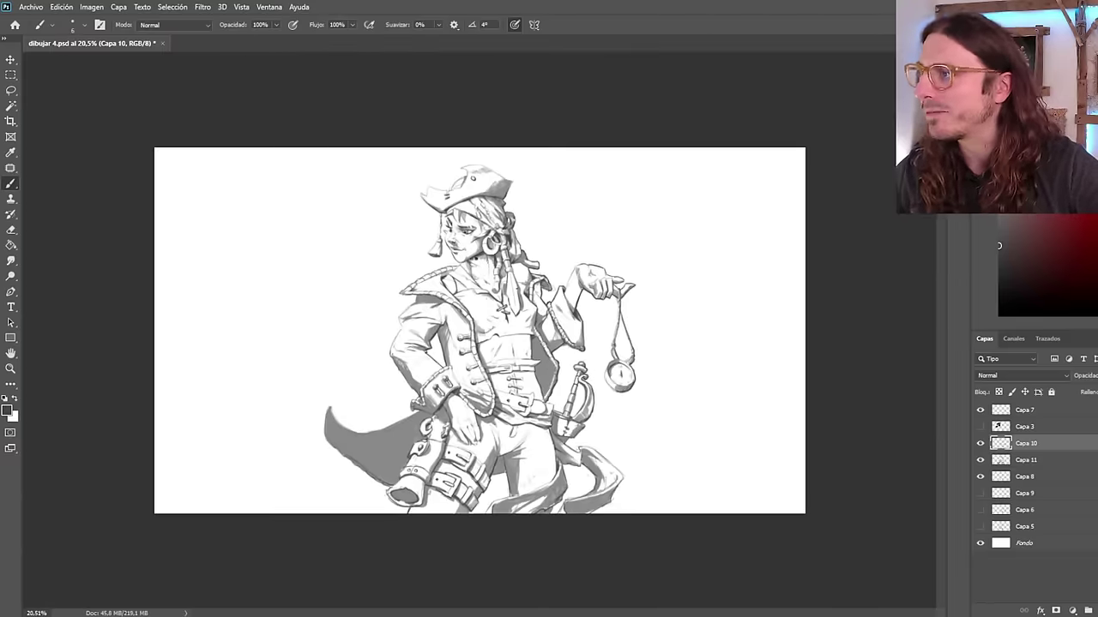
Flip the view and darken the lower outline of the sword hilt's guard.
{"action": "key", "text": "ctrl+shift+h"}
{"action": "scroll", "coordinate": [314, 339], "scroll_direction": "down", "scroll_amount": 1}
{"action": "scroll", "coordinate": [315, 340], "scroll_direction": "up", "scroll_amount": 3}
{"action": "scroll", "coordinate": [332, 357], "scroll_direction": "up", "scroll_amount": 5}
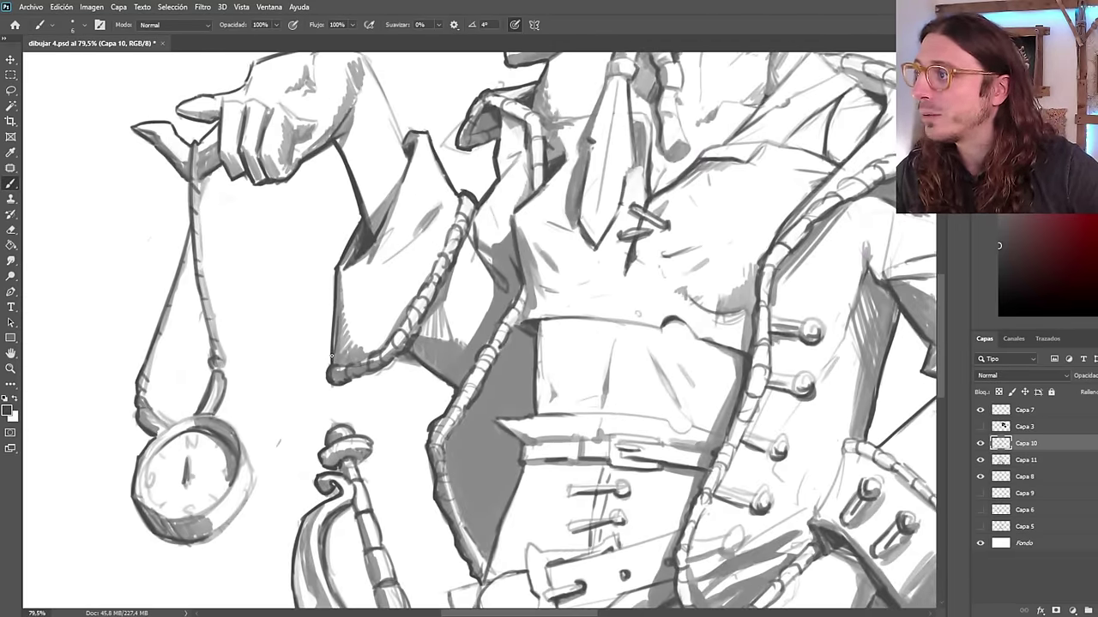
{"action": "scroll", "coordinate": [334, 360], "scroll_direction": "down", "scroll_amount": 4}
{"action": "scroll", "coordinate": [388, 419], "scroll_direction": "up", "scroll_amount": 2}
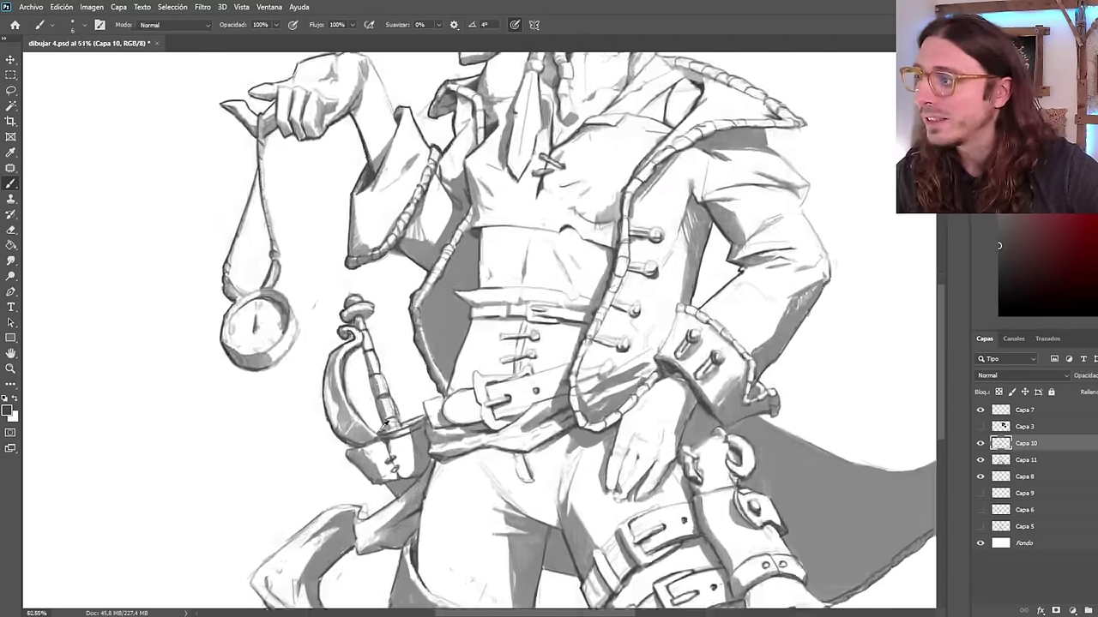
{"action": "scroll", "coordinate": [352, 464], "scroll_direction": "up", "scroll_amount": 2}
{"action": "left_click_drag", "start_coordinate": [345, 456], "coordinate": [388, 499]}
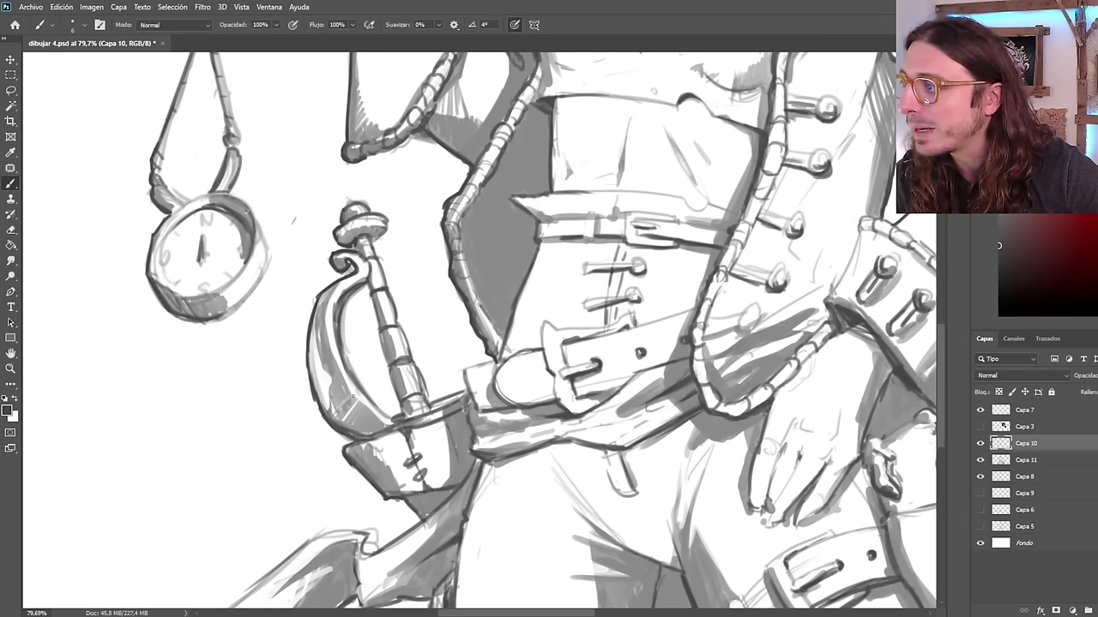
{"action": "scroll", "coordinate": [343, 399], "scroll_direction": "down", "scroll_amount": 5}
{"action": "scroll", "coordinate": [441, 200], "scroll_direction": "up", "scroll_amount": 1}
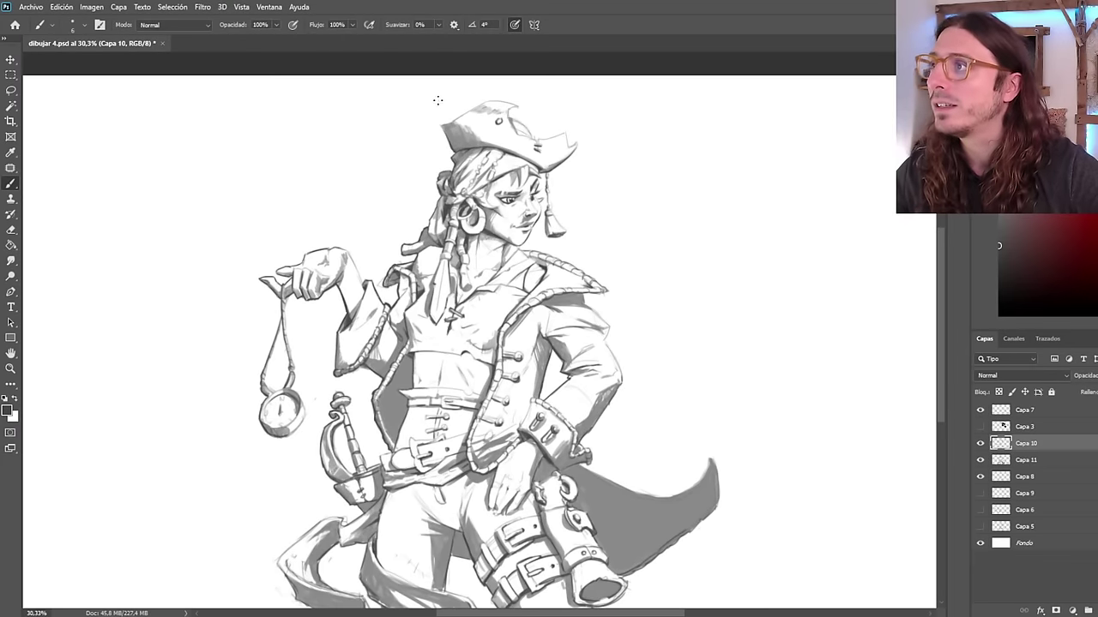
Reinforce the hat's slanted upper rear edge with a dark line and undo the stroke started along its crown.
{"action": "scroll", "coordinate": [437, 101], "scroll_direction": "up", "scroll_amount": 6}
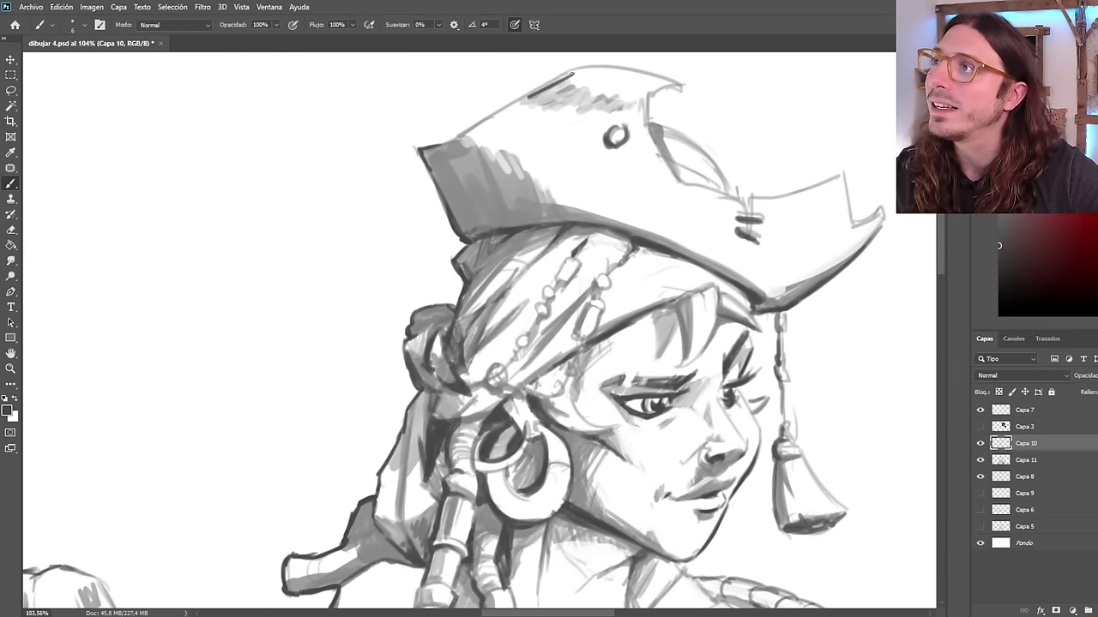
{"action": "left_click_drag", "start_coordinate": [559, 74], "coordinate": [448, 141]}
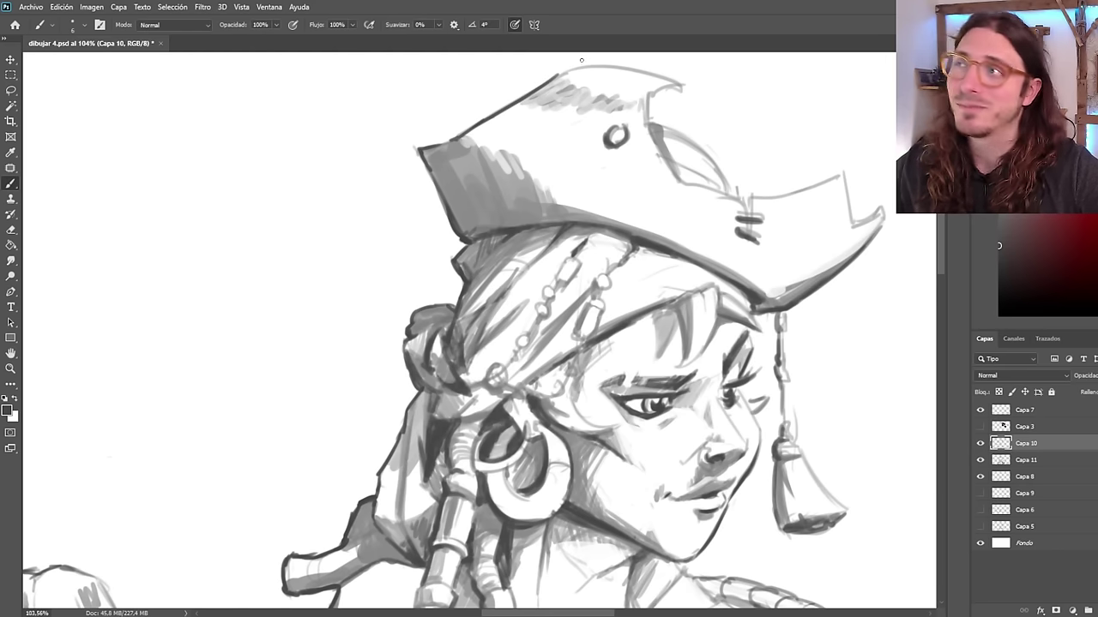
{"action": "left_click_drag", "start_coordinate": [559, 74], "coordinate": [622, 67]}
{"action": "key", "text": "ctrl+z"}
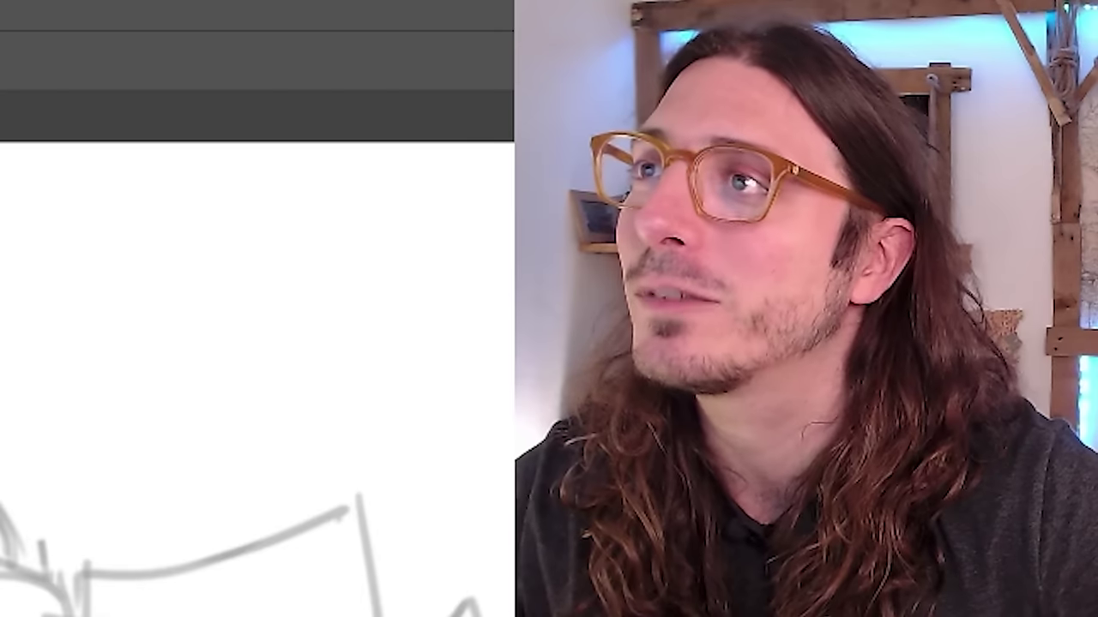
Sample a dark grey from the headscarf knot as the brush colour.
{"action": "scroll", "coordinate": [49, 196], "scroll_direction": "up", "scroll_amount": 5}
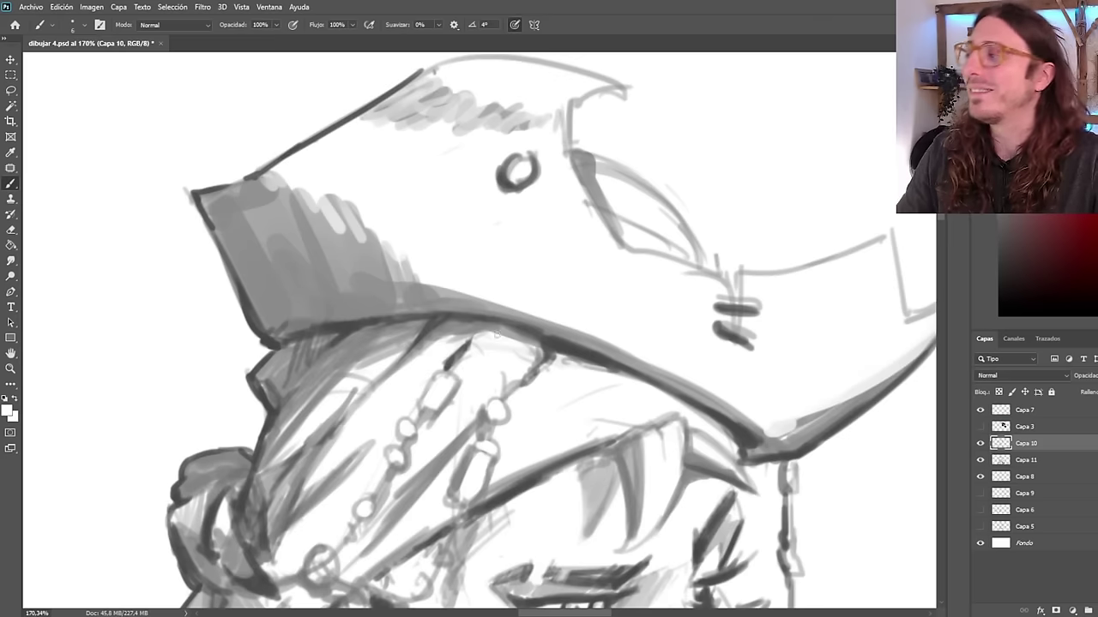
{"action": "scroll", "coordinate": [496, 334], "scroll_direction": "down", "scroll_amount": 2}
{"action": "scroll", "coordinate": [496, 334], "scroll_direction": "up", "scroll_amount": 4}
{"action": "key", "text": "i"}
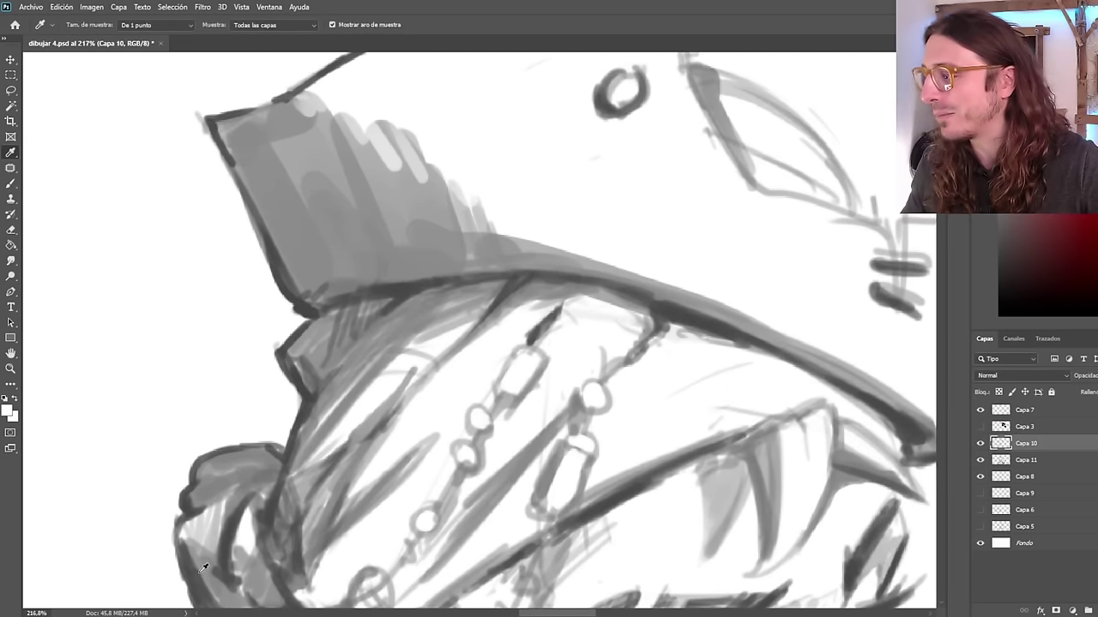
{"action": "left_click", "coordinate": [232, 536]}
{"action": "key", "text": "b"}
{"action": "scroll", "coordinate": [574, 256], "scroll_direction": "down", "scroll_amount": 10}
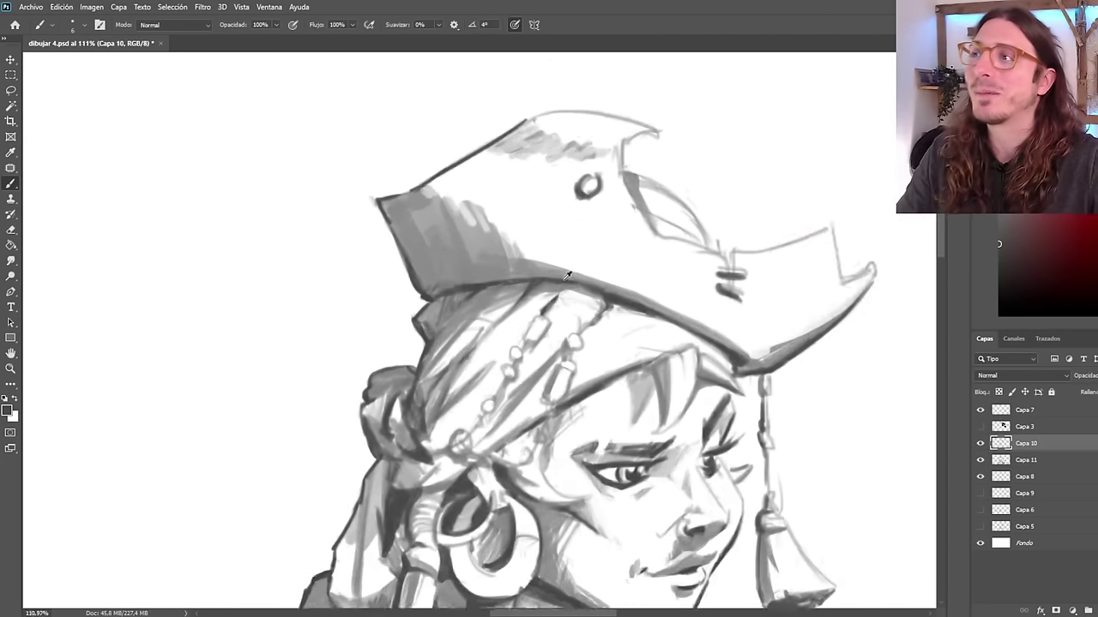
Flip the view and darken the bodice's side edge and the corset's outline next to the coat lining.
{"action": "scroll", "coordinate": [441, 313], "scroll_direction": "down", "scroll_amount": 2}
{"action": "scroll", "coordinate": [442, 313], "scroll_direction": "up", "scroll_amount": 6}
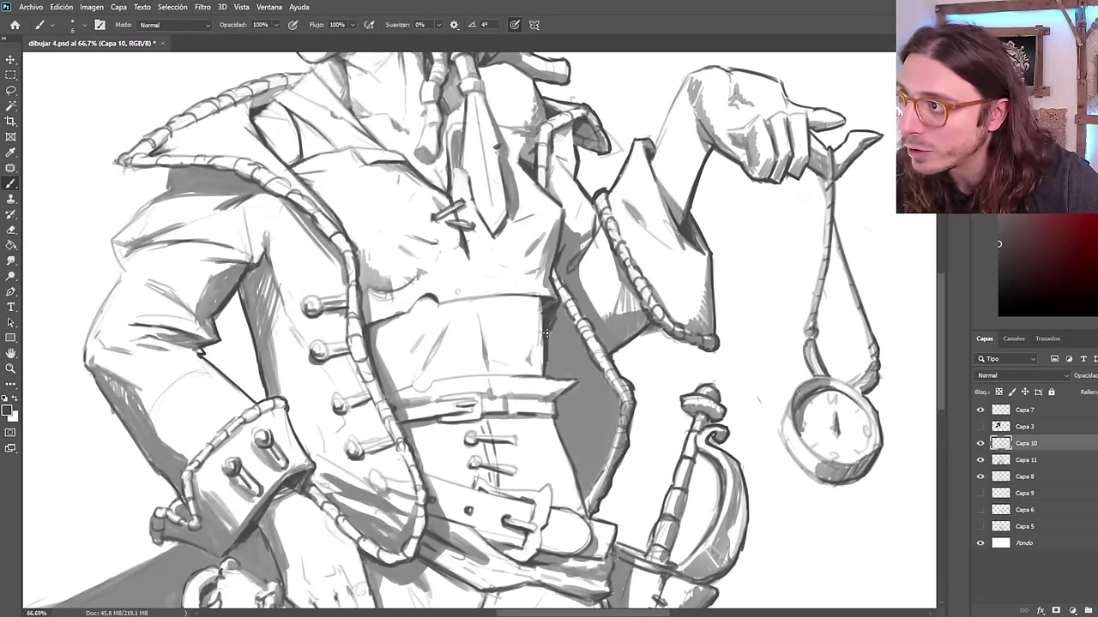
{"action": "left_click_drag", "start_coordinate": [551, 318], "coordinate": [547, 340]}
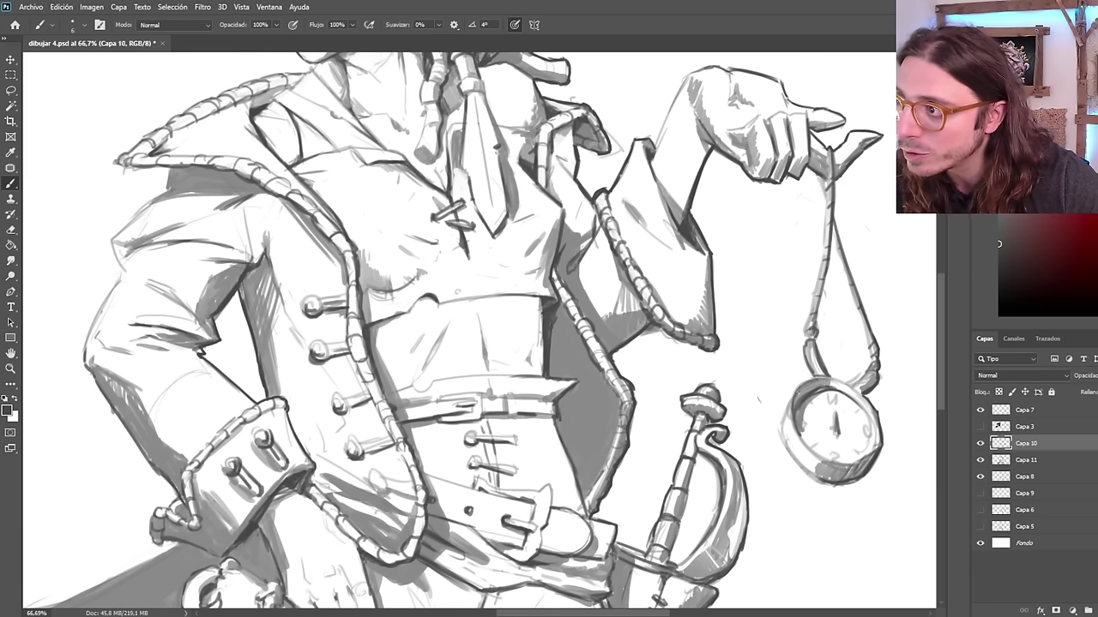
{"action": "left_click_drag", "start_coordinate": [562, 439], "coordinate": [583, 487]}
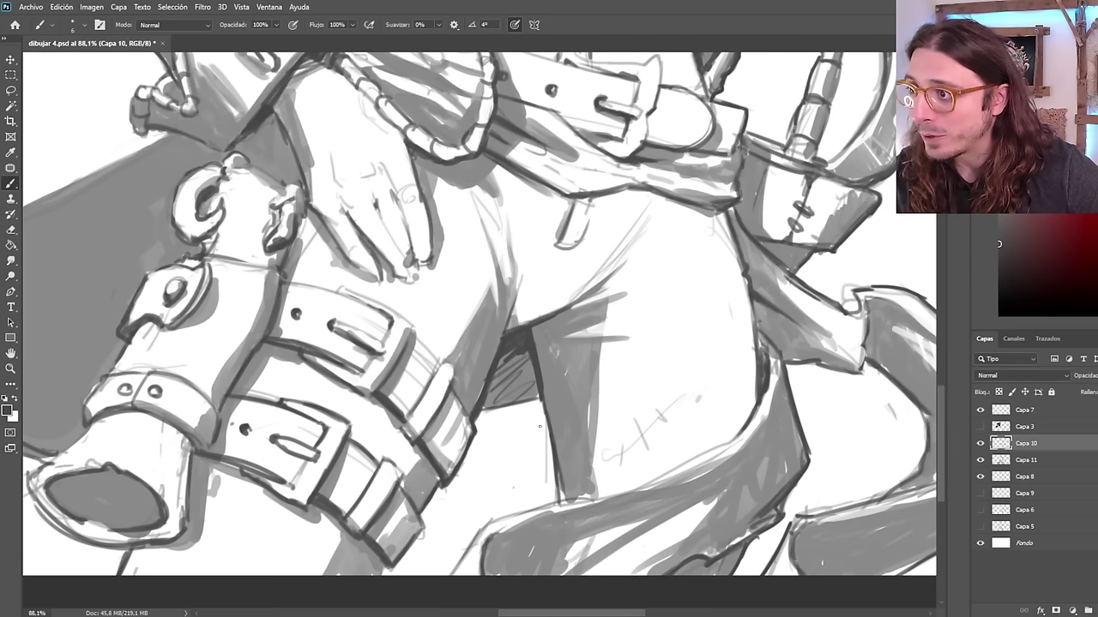
Undo a dark stroke on the inner thigh and darken the edge of the shadow between the legs.
{"action": "mouse_move", "coordinate": [540, 397]}
{"action": "left_mouse_down"}
{"action": "mouse_move", "coordinate": [559, 497]}
{"action": "mouse_move", "coordinate": [558, 478]}
{"action": "left_mouse_up"}
{"action": "key", "text": "ctrl+z"}
{"action": "mouse_move", "coordinate": [486, 411]}
{"action": "left_mouse_down"}
{"action": "mouse_move", "coordinate": [540, 399]}
{"action": "mouse_move", "coordinate": [475, 414]}
{"action": "left_mouse_up"}
{"action": "scroll", "coordinate": [493, 278], "scroll_direction": "down", "scroll_amount": 9}
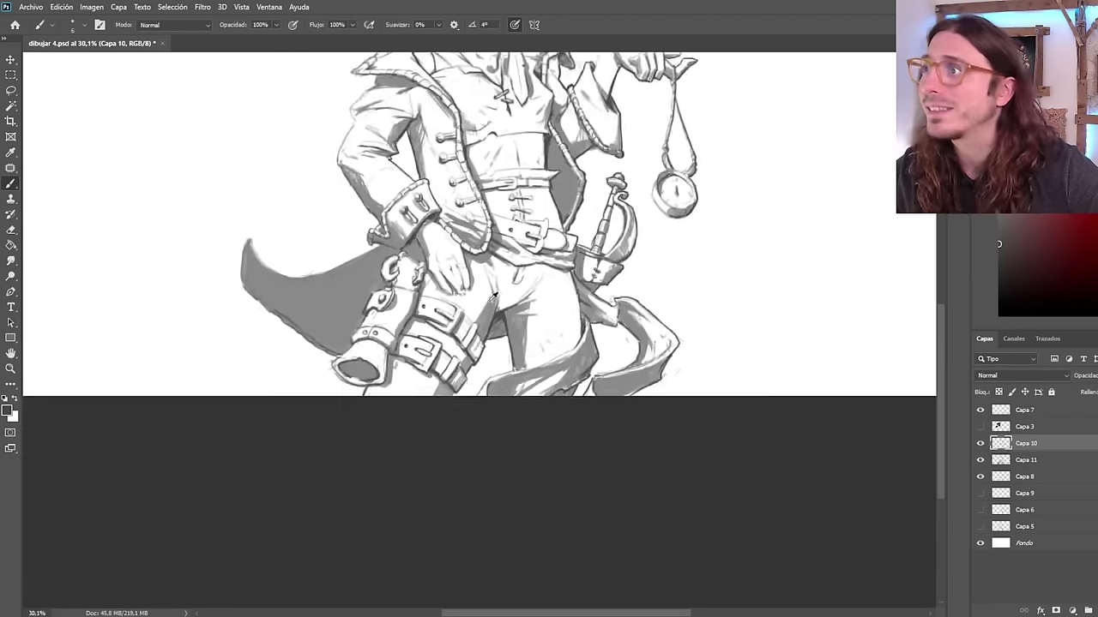
Try a dark stroke along the hair fringe beneath the hat brim.
{"action": "scroll", "coordinate": [423, 262], "scroll_direction": "up", "scroll_amount": 8}
{"action": "scroll", "coordinate": [415, 155], "scroll_direction": "up", "scroll_amount": 2}
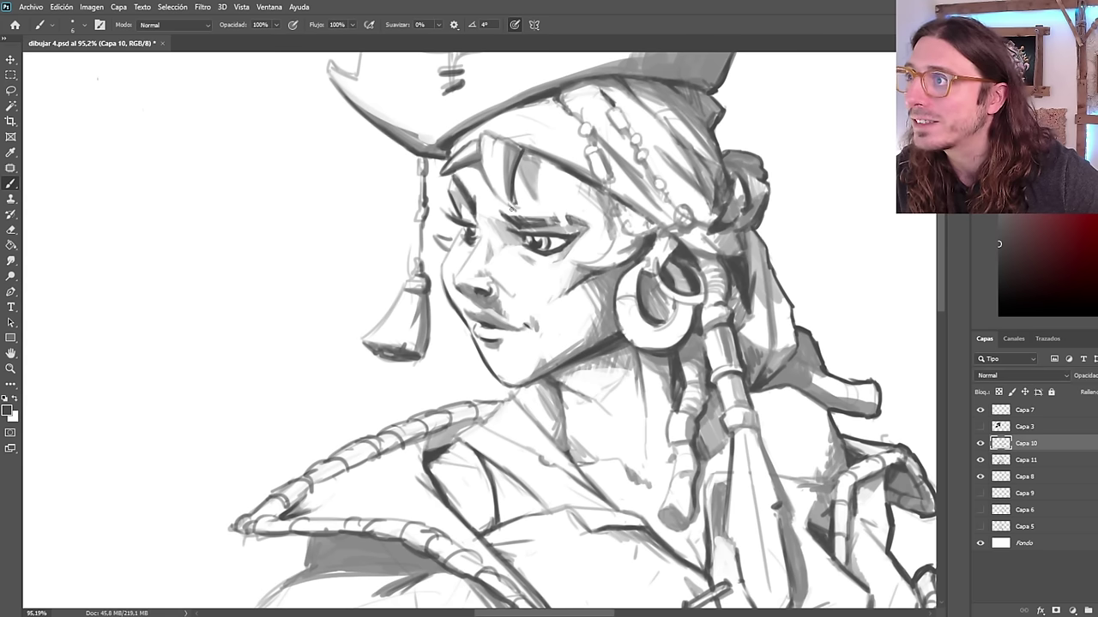
{"action": "scroll", "coordinate": [484, 206], "scroll_direction": "down", "scroll_amount": 6}
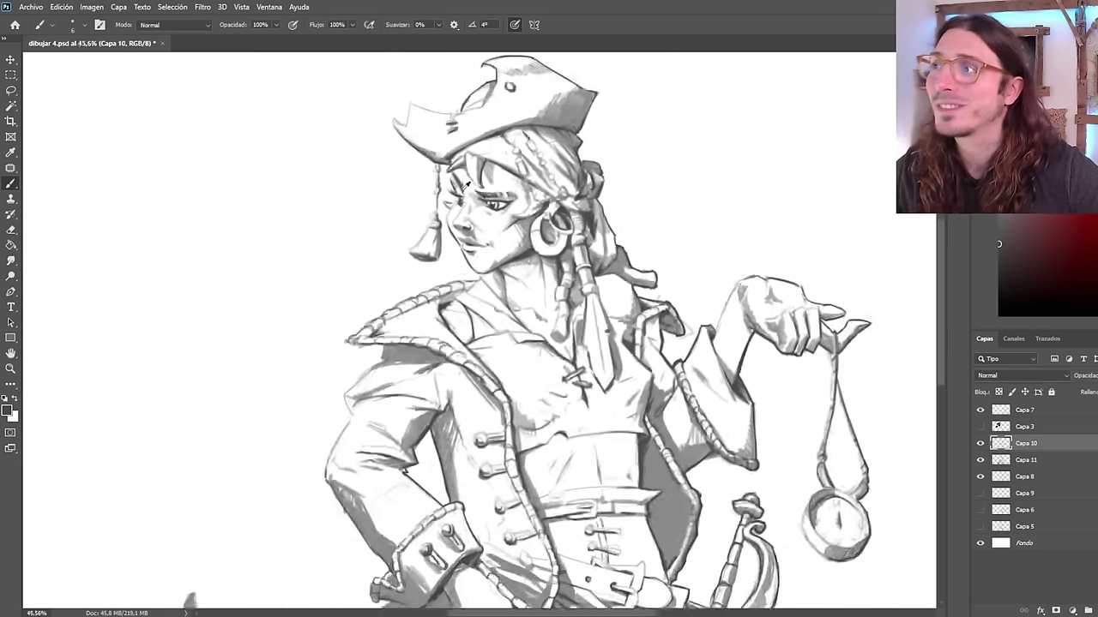
{"action": "scroll", "coordinate": [513, 219], "scroll_direction": "up", "scroll_amount": 8}
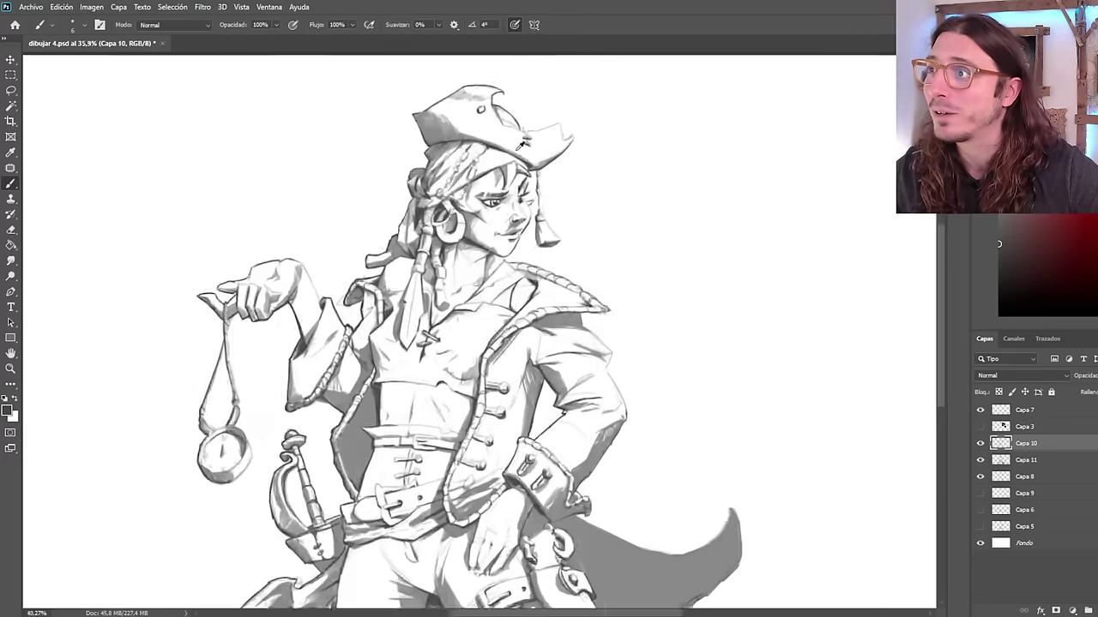
{"action": "left_click_drag", "start_coordinate": [524, 183], "coordinate": [514, 224]}
{"action": "key", "text": "ctrl+z"}
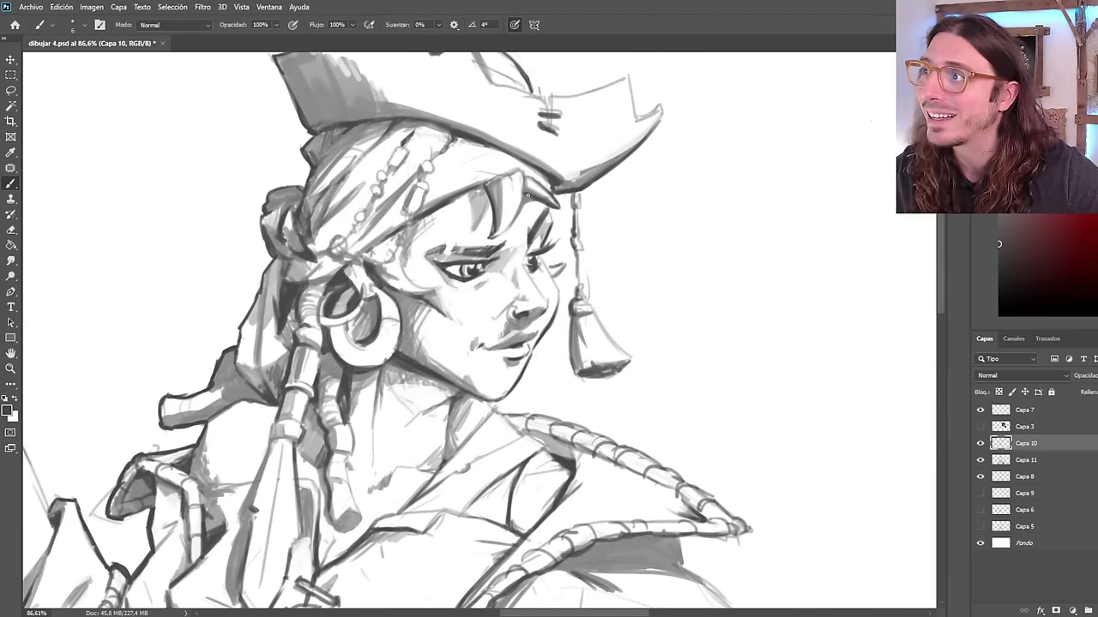
{"action": "scroll", "coordinate": [523, 199], "scroll_direction": "down", "scroll_amount": 3}
{"action": "scroll", "coordinate": [478, 152], "scroll_direction": "down", "scroll_amount": 3}
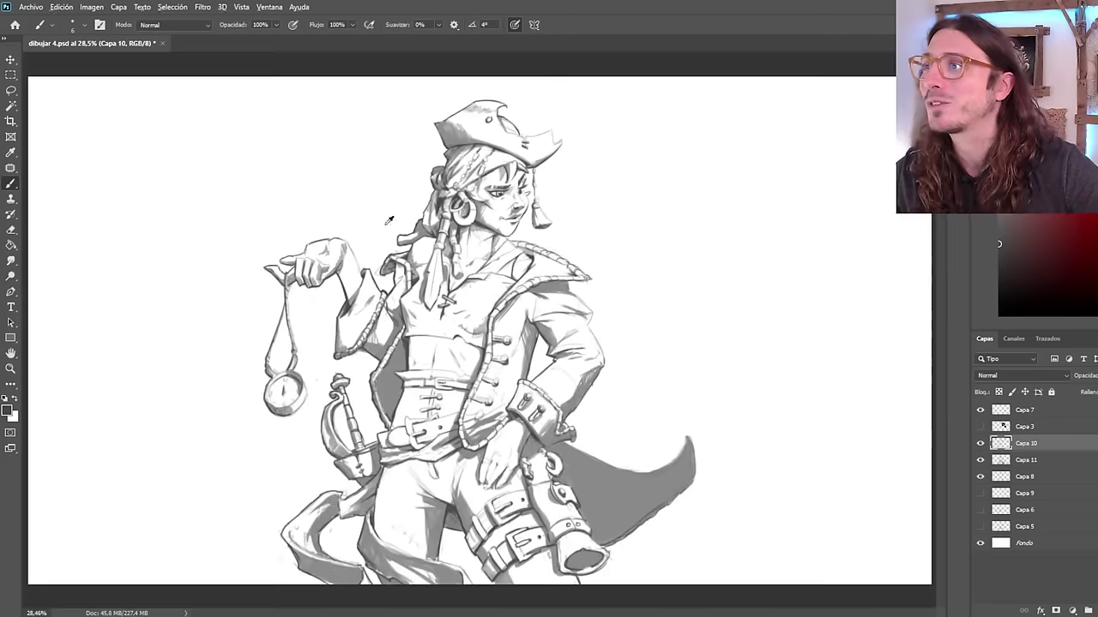
Darken the line of the beaded strand hanging across the headscarf.
{"action": "scroll", "coordinate": [520, 173], "scroll_direction": "up", "scroll_amount": 5}
{"action": "scroll", "coordinate": [519, 173], "scroll_direction": "up", "scroll_amount": 2}
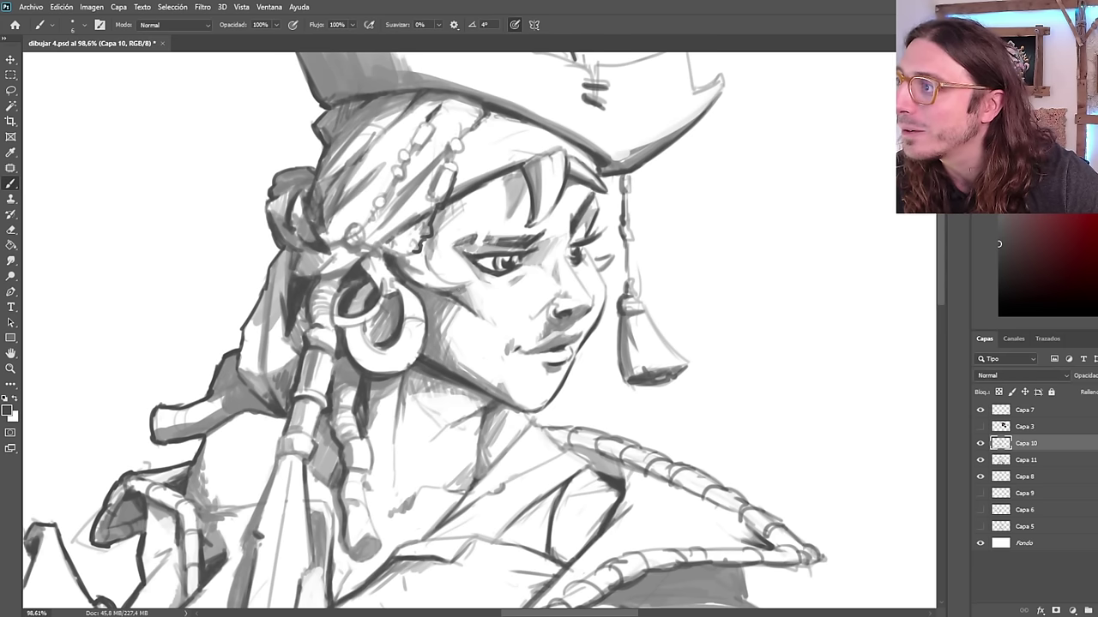
{"action": "left_click_drag", "start_coordinate": [431, 132], "coordinate": [375, 213]}
{"action": "scroll", "coordinate": [490, 304], "scroll_direction": "down", "scroll_amount": 7}
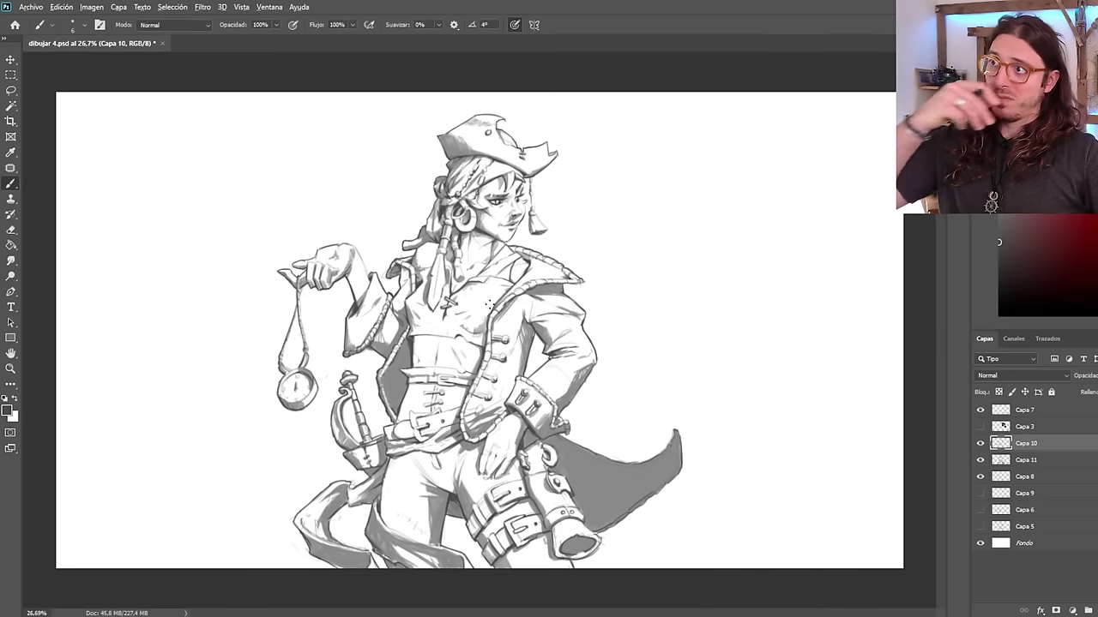
Darken the outer contour of the raised forearm between the wrist and the sleeve opening.
{"action": "scroll", "coordinate": [489, 305], "scroll_direction": "up", "scroll_amount": 1}
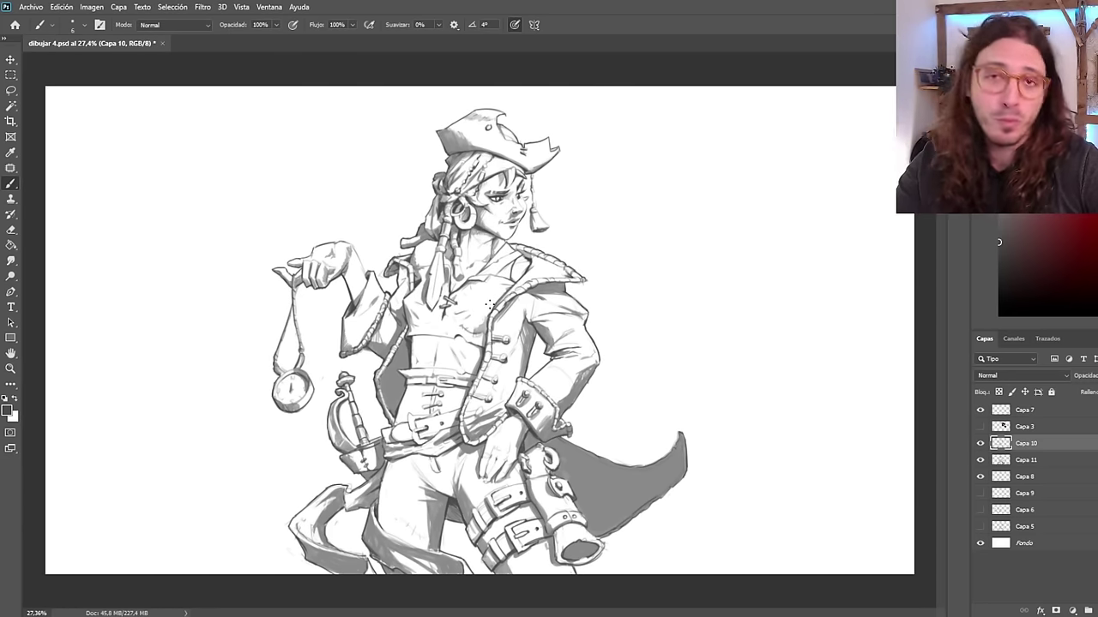
{"action": "scroll", "coordinate": [489, 304], "scroll_direction": "down", "scroll_amount": 1}
{"action": "scroll", "coordinate": [488, 305], "scroll_direction": "up", "scroll_amount": 2}
{"action": "scroll", "coordinate": [321, 189], "scroll_direction": "up", "scroll_amount": 6}
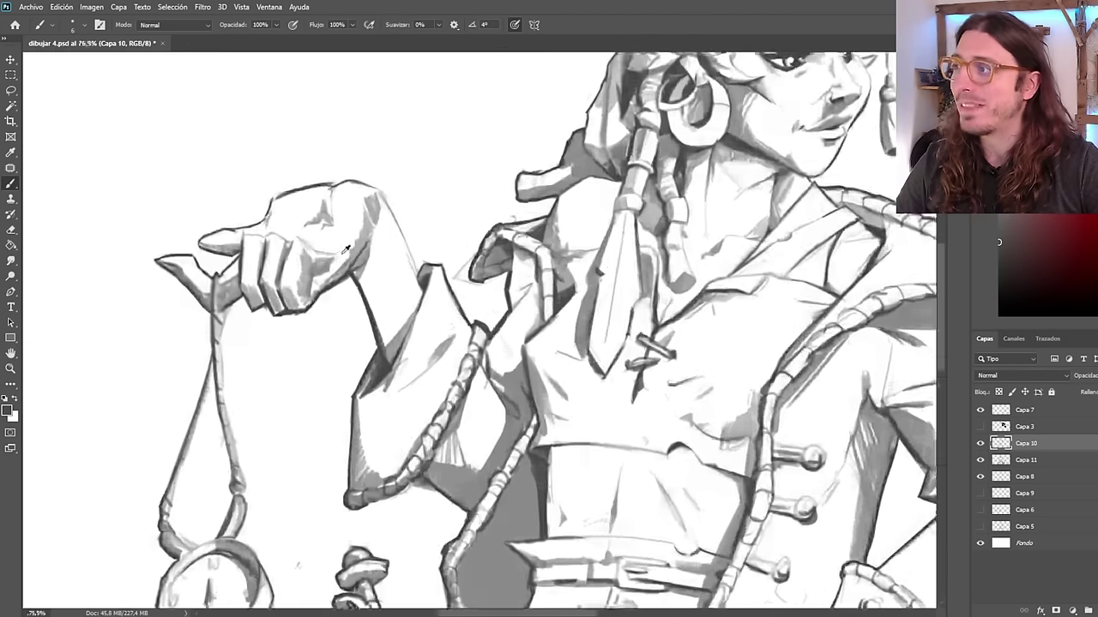
{"action": "scroll", "coordinate": [358, 279], "scroll_direction": "down", "scroll_amount": 2}
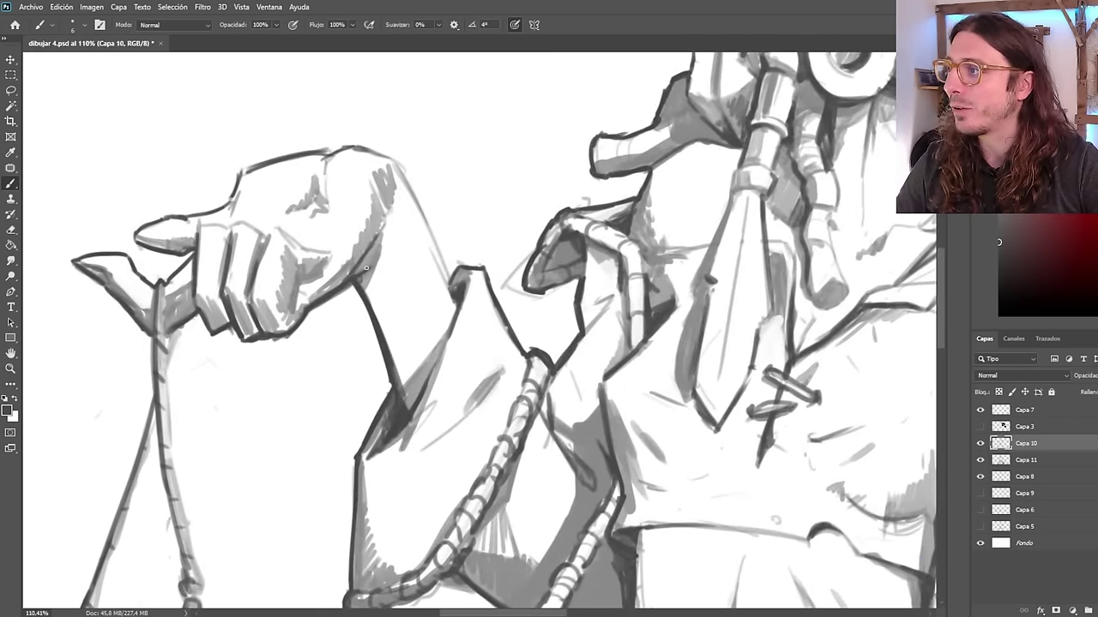
{"action": "scroll", "coordinate": [408, 202], "scroll_direction": "up", "scroll_amount": 1}
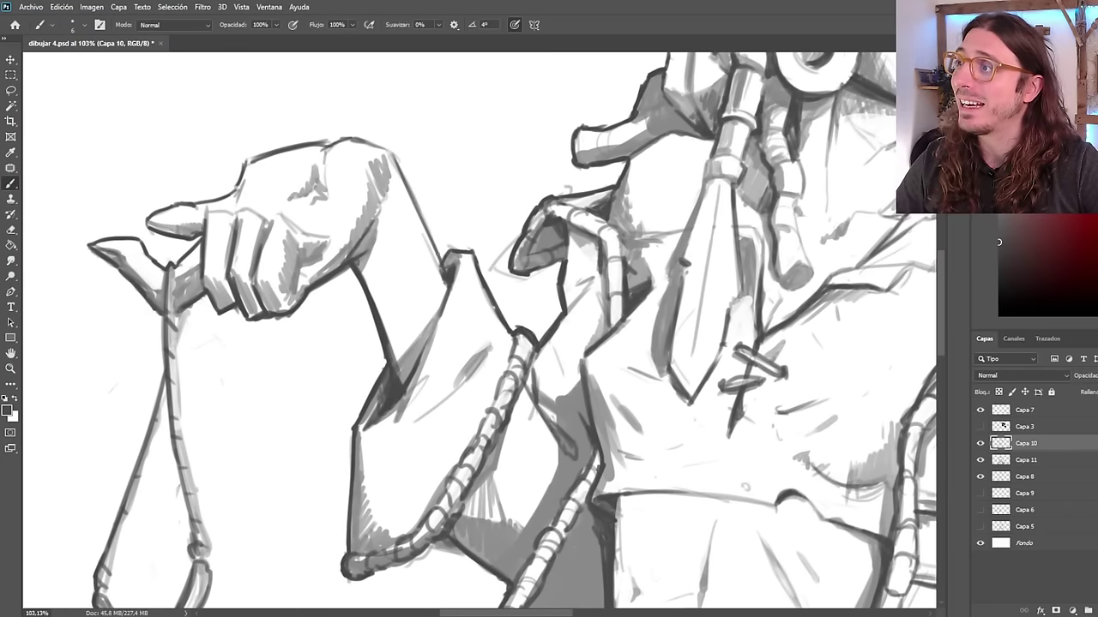
{"action": "scroll", "coordinate": [378, 204], "scroll_direction": "down", "scroll_amount": 2}
{"action": "scroll", "coordinate": [378, 204], "scroll_direction": "down", "scroll_amount": 2}
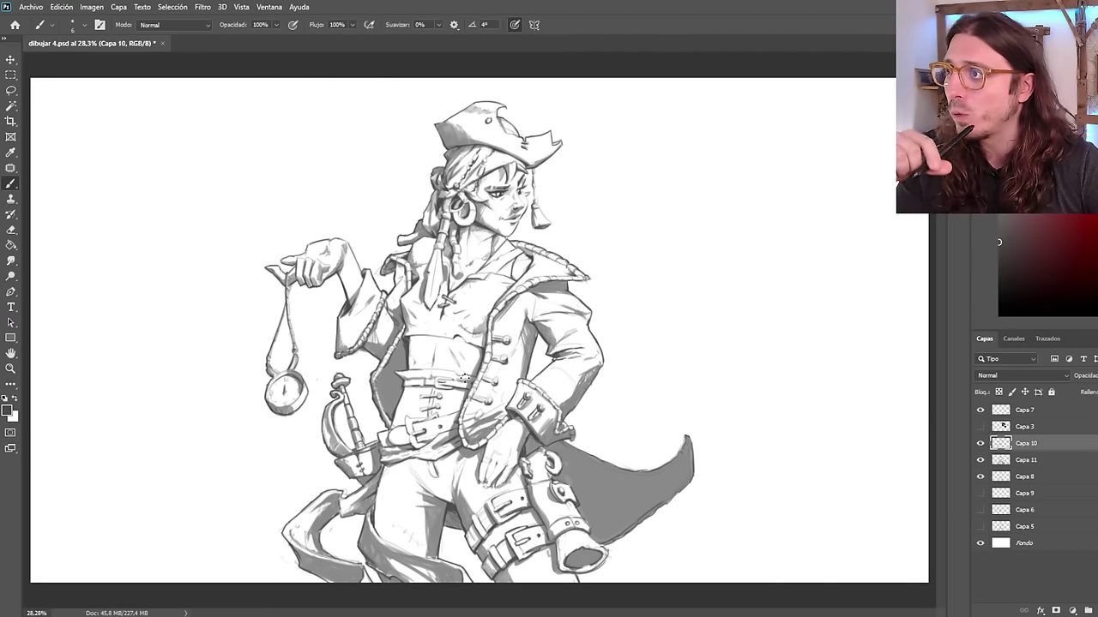
Examine the whole pirate figure at different sizes and in mirrored view to check its shadows and outlines.
{"action": "scroll", "coordinate": [470, 331], "scroll_direction": "down", "scroll_amount": 3}
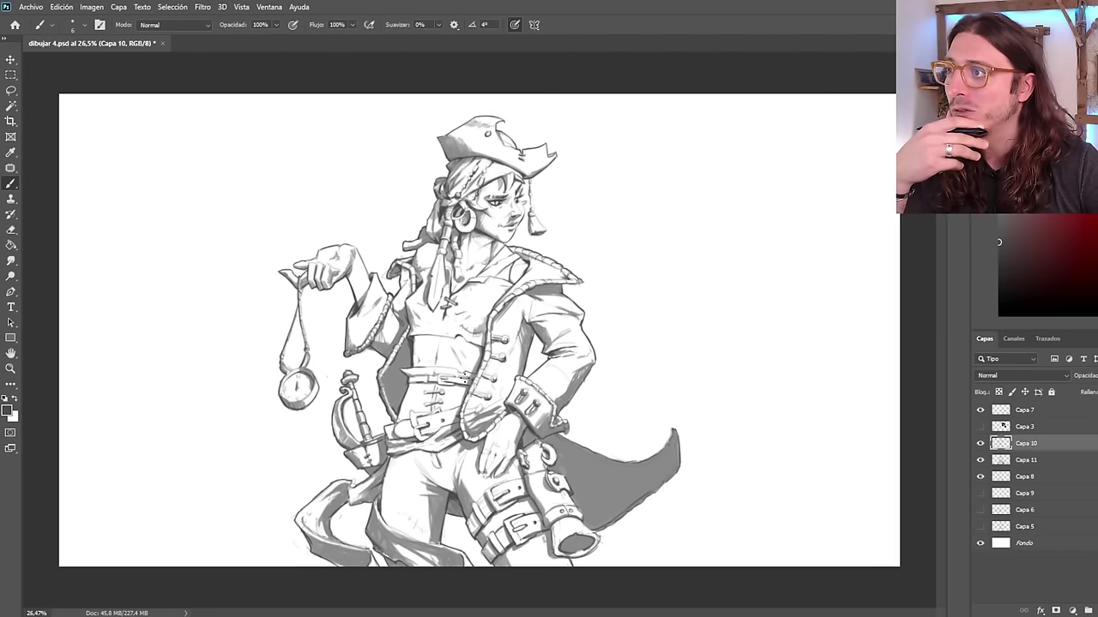
{"action": "scroll", "coordinate": [470, 331], "scroll_direction": "up", "scroll_amount": 1}
{"action": "scroll", "coordinate": [463, 375], "scroll_direction": "up", "scroll_amount": 1}
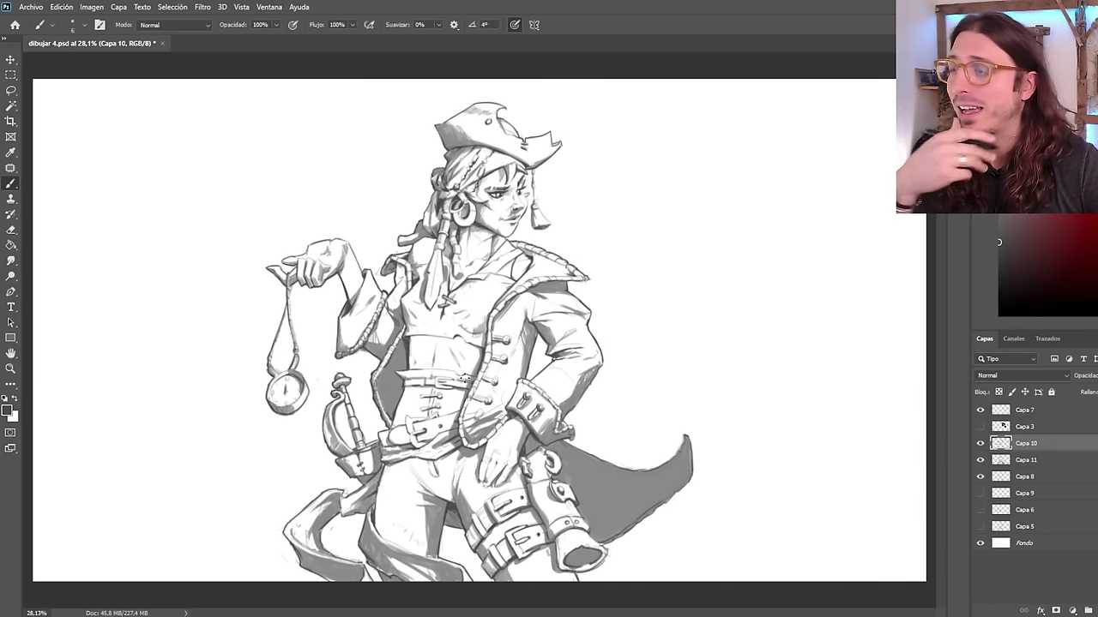
{"action": "scroll", "coordinate": [464, 377], "scroll_direction": "down", "scroll_amount": 3}
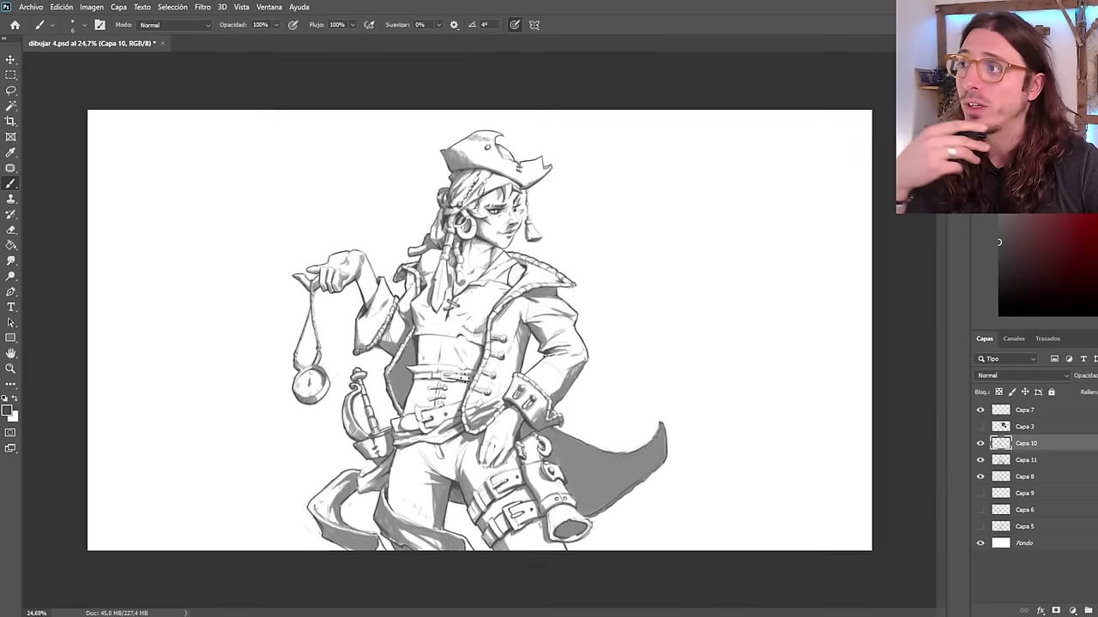
{"action": "scroll", "coordinate": [469, 331], "scroll_direction": "up", "scroll_amount": 3}
{"action": "key", "text": "ctrl+shift+h"}
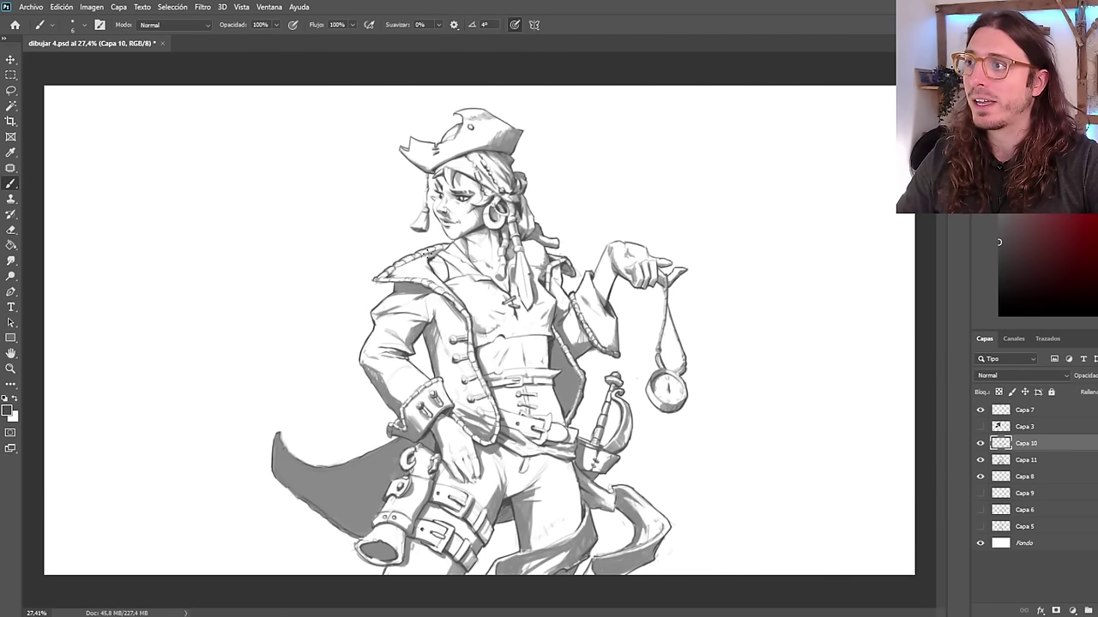
{"action": "scroll", "coordinate": [450, 230], "scroll_direction": "down", "scroll_amount": 1}
{"action": "scroll", "coordinate": [450, 230], "scroll_direction": "up", "scroll_amount": 3}
{"action": "key", "text": "ctrl+shift+h"}
{"action": "scroll", "coordinate": [469, 221], "scroll_direction": "down", "scroll_amount": 2}
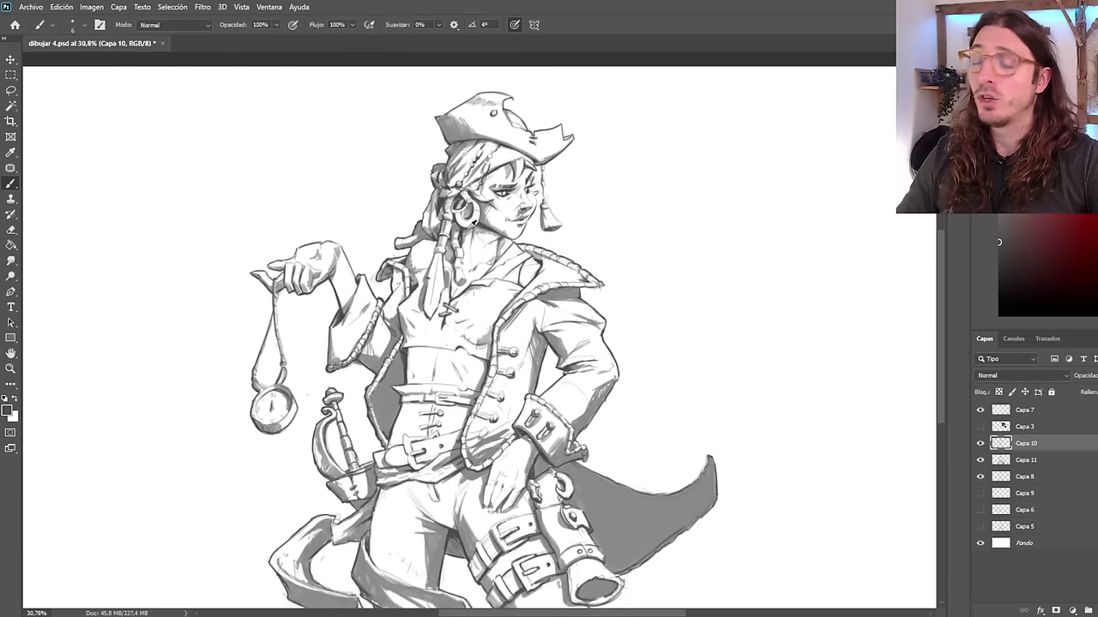
{"action": "scroll", "coordinate": [475, 247], "scroll_direction": "up", "scroll_amount": 1}
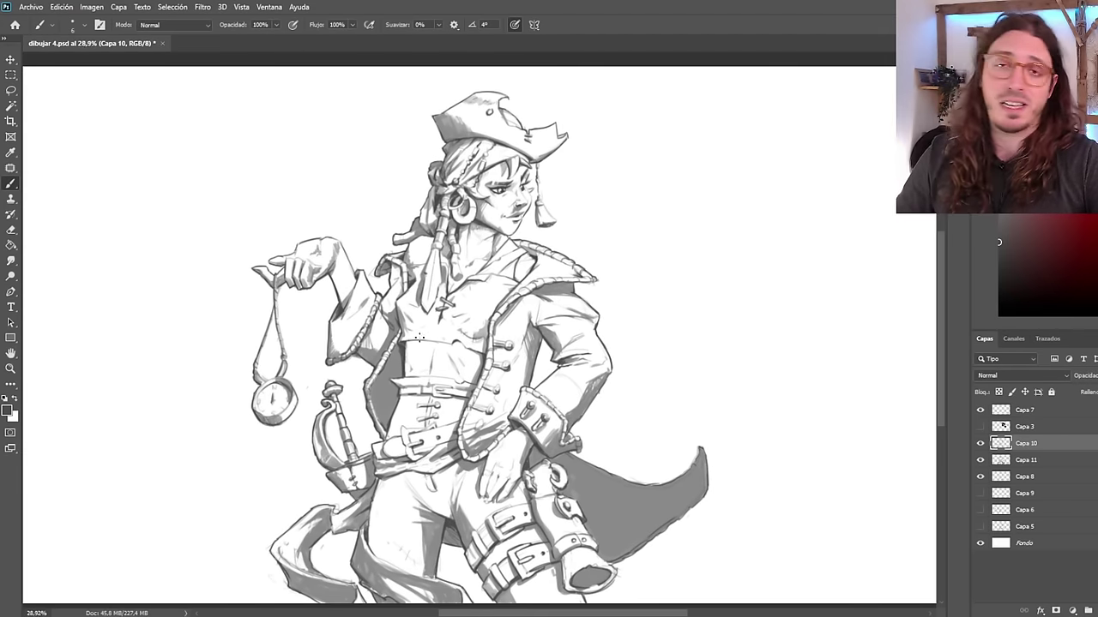
{"action": "scroll", "coordinate": [421, 455], "scroll_direction": "up", "scroll_amount": 4}
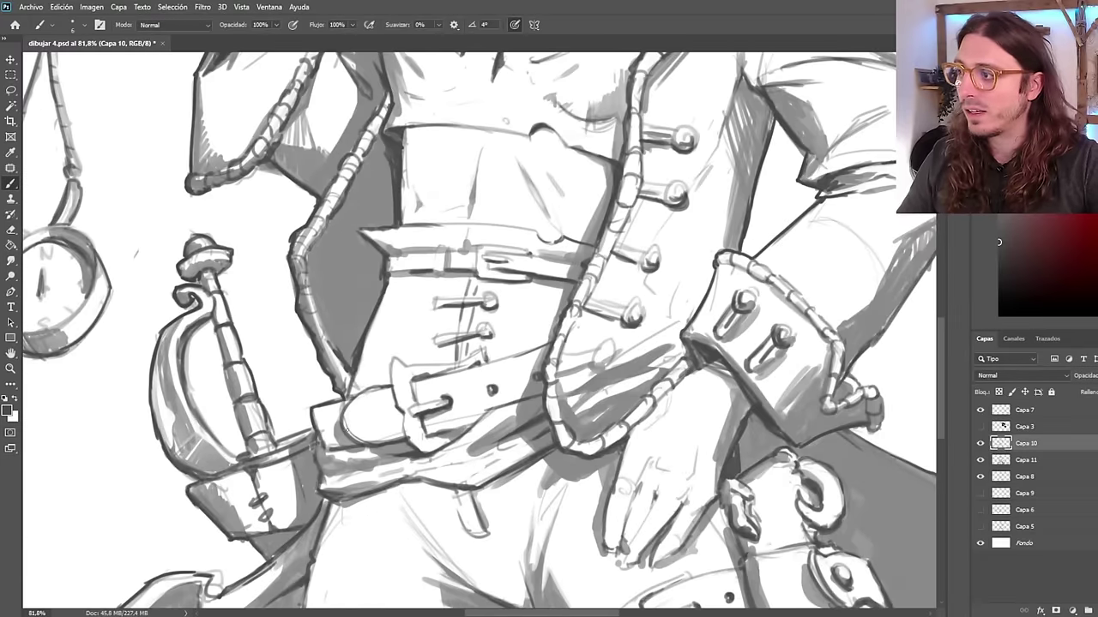
Try a dark stroke along the rounded end of the waist belt beside its buckle, and undo it.
{"action": "mouse_move", "coordinate": [347, 418]}
{"action": "left_mouse_down"}
{"action": "mouse_move", "coordinate": [361, 442]}
{"action": "mouse_move", "coordinate": [376, 442]}
{"action": "left_mouse_up"}
{"action": "key", "text": "ctrl+z"}
{"action": "key", "text": "ctrl+z"}
{"action": "key", "text": "ctrl+z"}
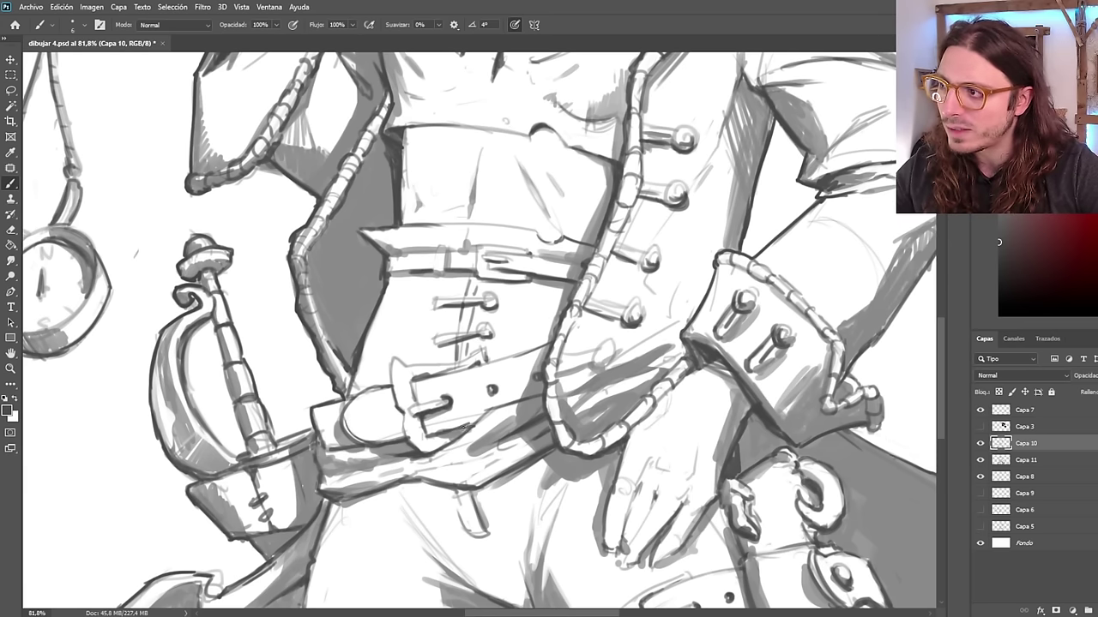
Review the complete pirate drawing from hat to thigh straps to judge the overall balance of line work and grey shading.
{"action": "scroll", "coordinate": [403, 420], "scroll_direction": "down", "scroll_amount": 12}
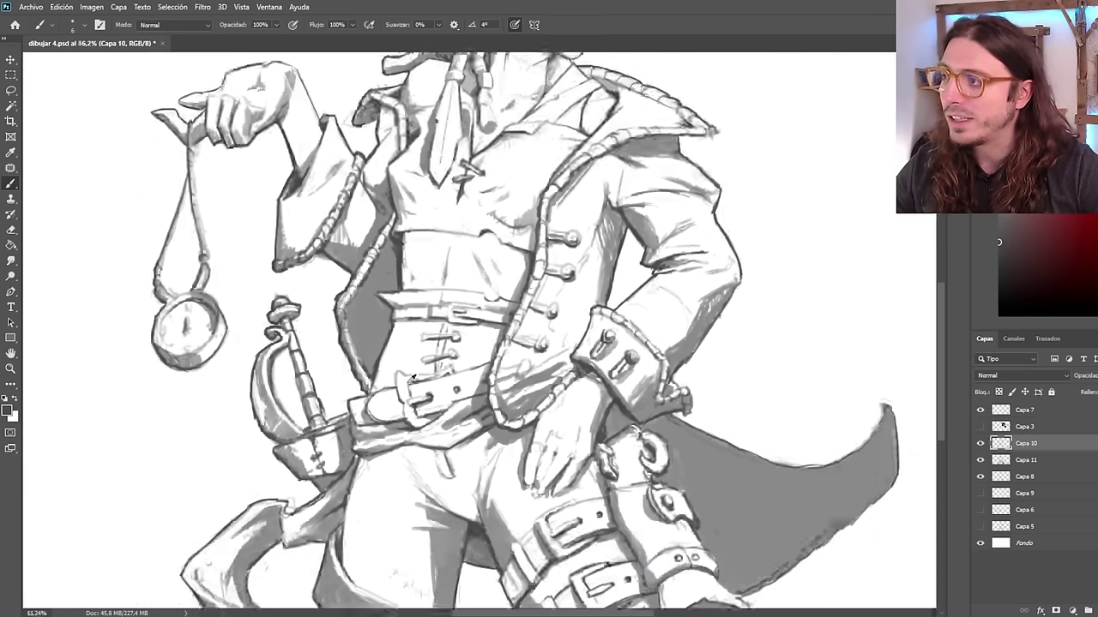
{"action": "scroll", "coordinate": [437, 331], "scroll_direction": "up", "scroll_amount": 3}
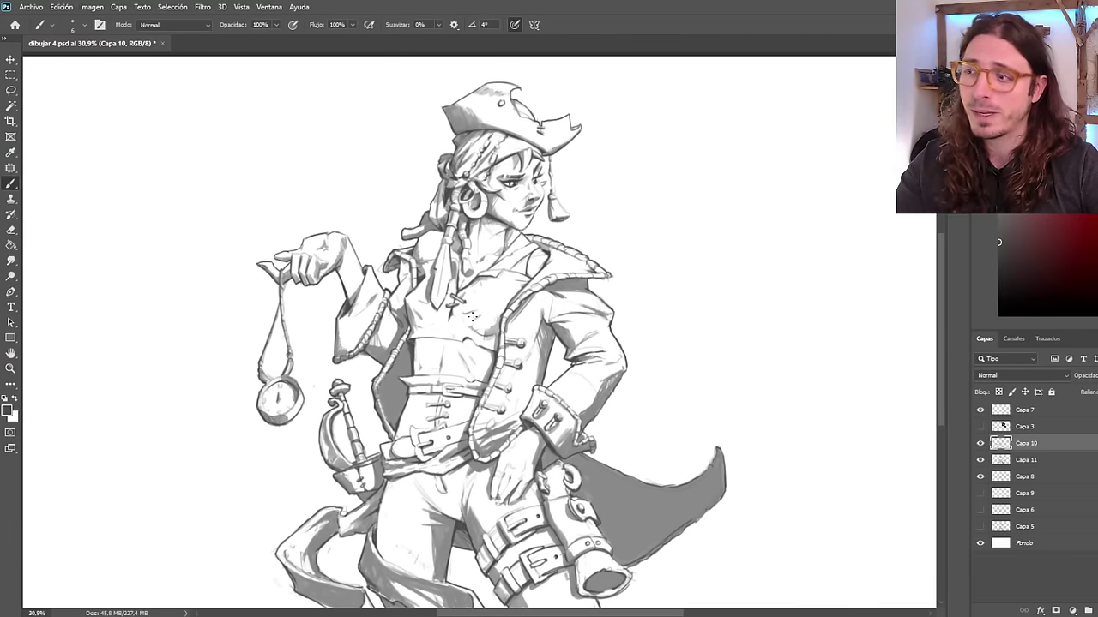
{"action": "scroll", "coordinate": [471, 317], "scroll_direction": "down", "scroll_amount": 1}
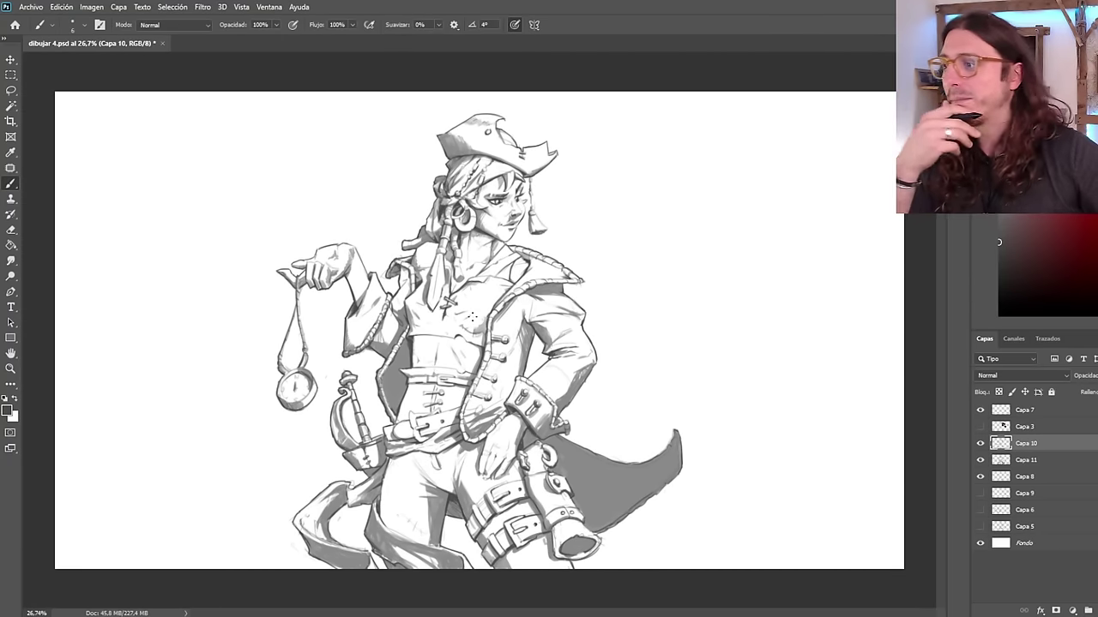
{"action": "scroll", "coordinate": [473, 314], "scroll_direction": "up", "scroll_amount": 1}
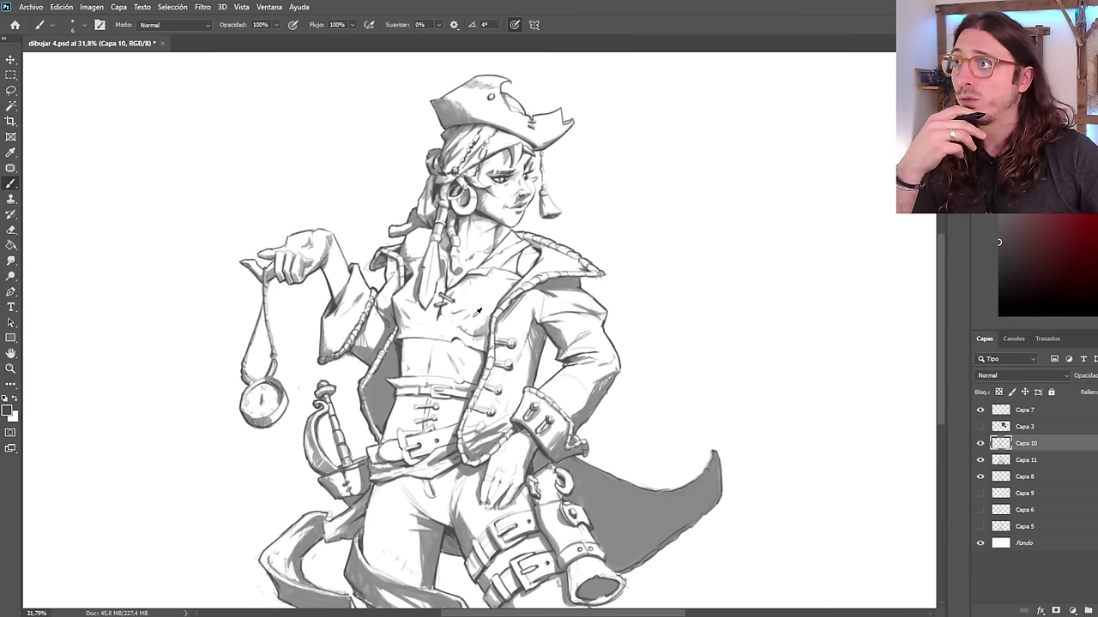
{"action": "scroll", "coordinate": [476, 314], "scroll_direction": "down", "scroll_amount": 1}
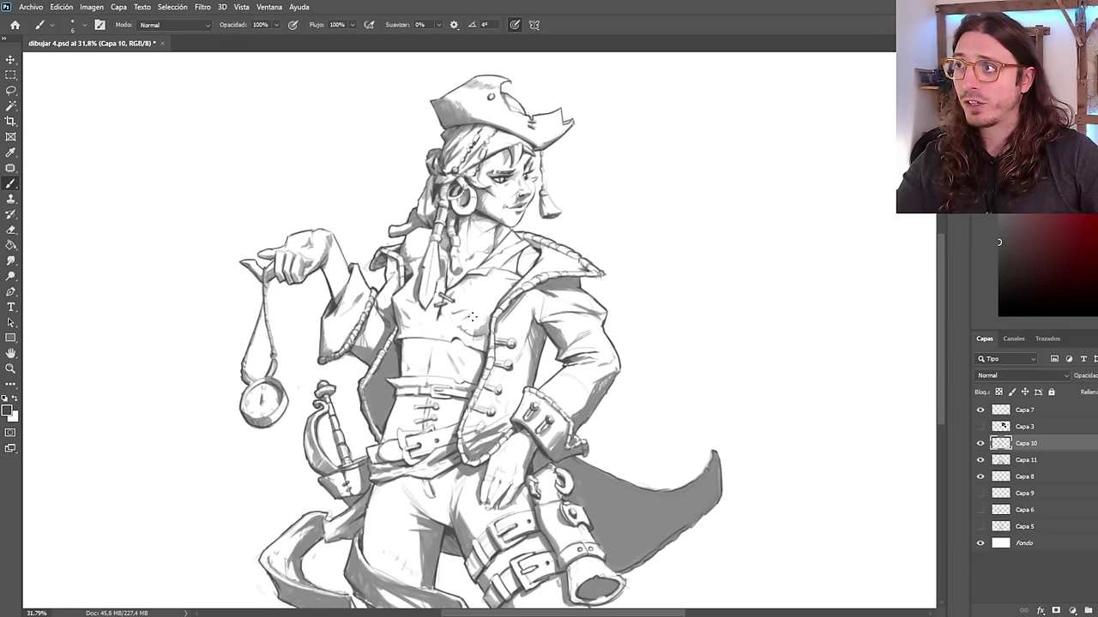
{"action": "scroll", "coordinate": [472, 317], "scroll_direction": "up", "scroll_amount": 2}
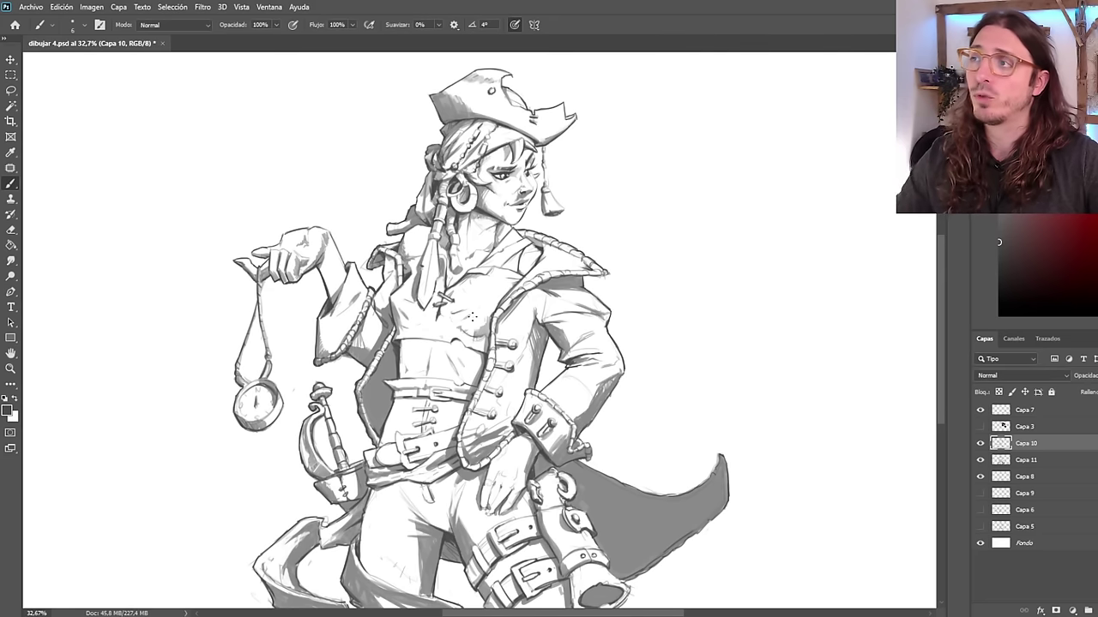
{"action": "scroll", "coordinate": [318, 294], "scroll_direction": "down", "scroll_amount": 2}
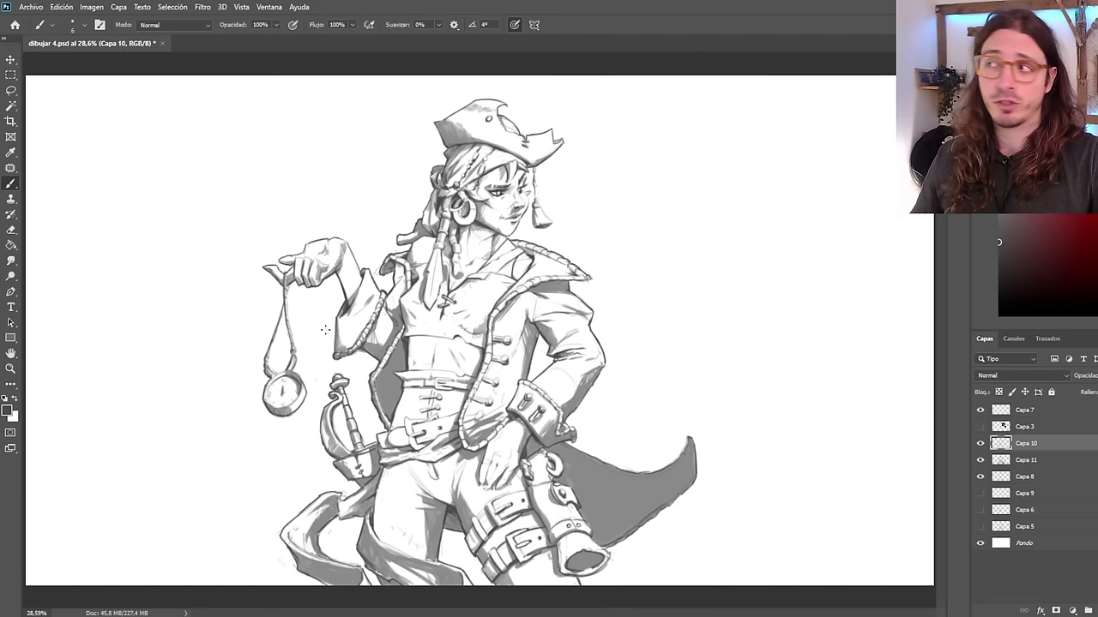